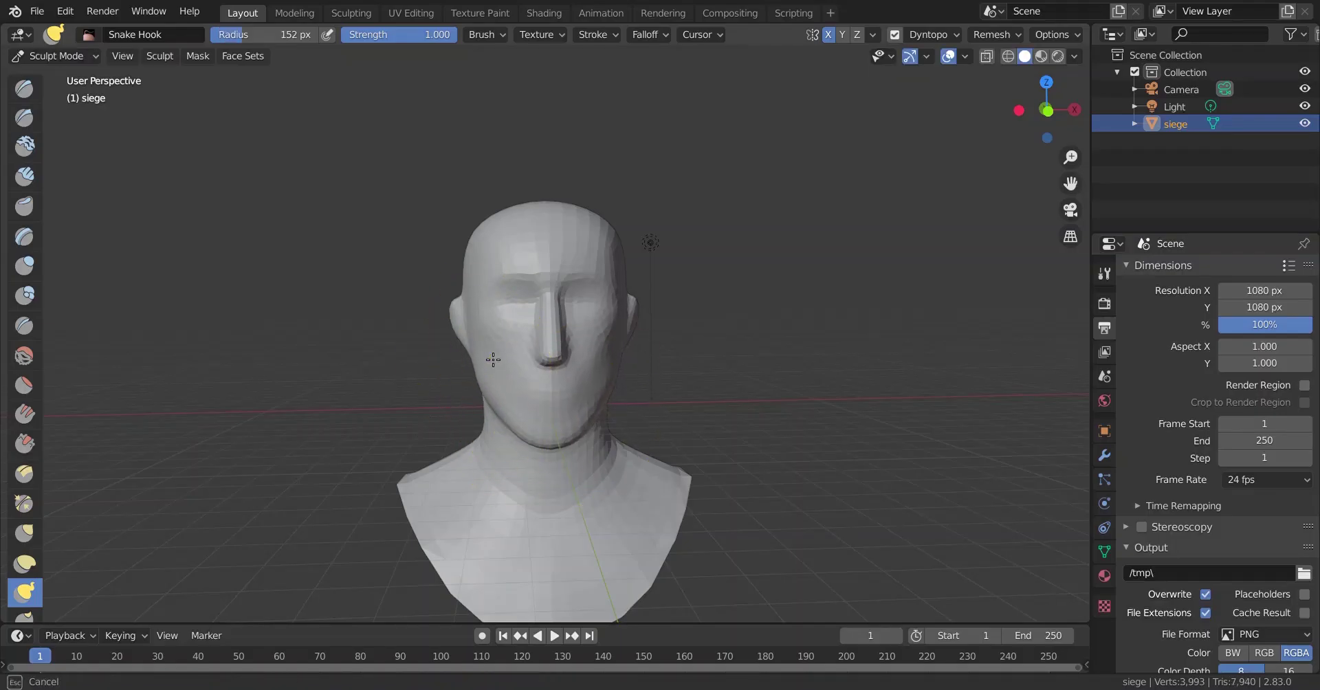
Carve deeper eye sockets around the left eye with sculpt strokes, then return to Object Mode
middle_drag(402, 467, 421, 303)
scroll(591, 395, up, 3)
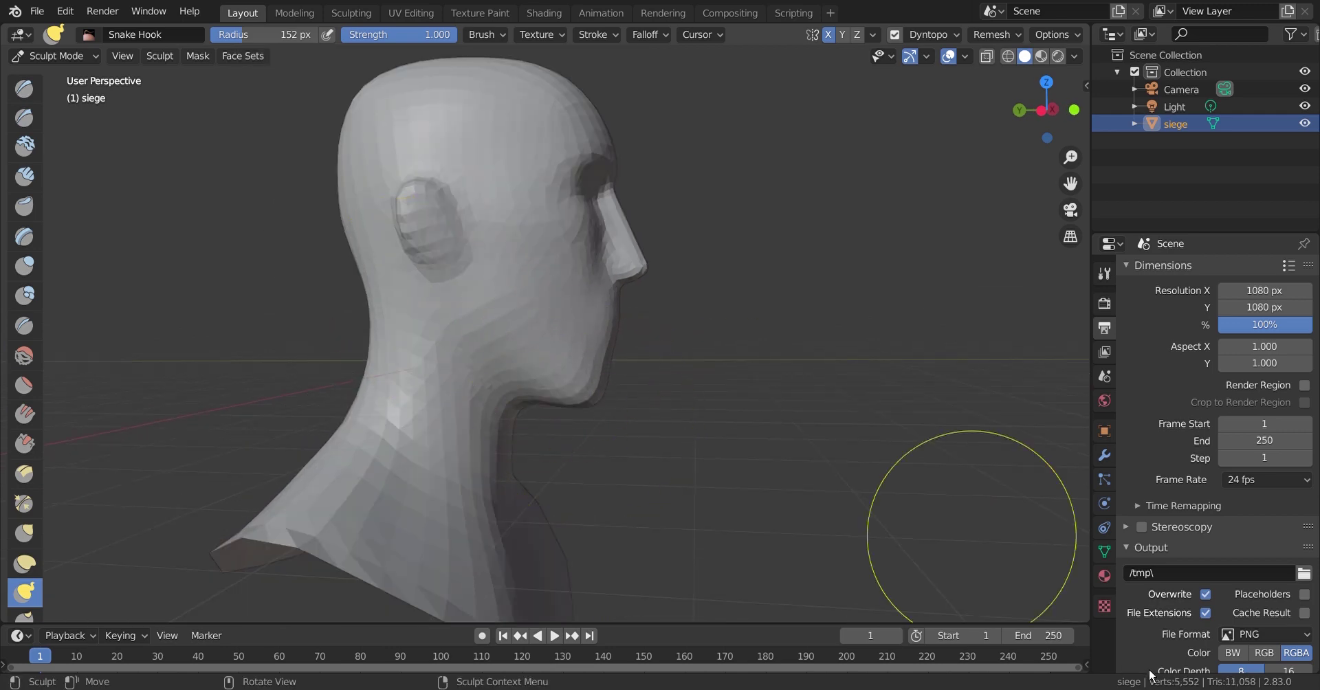
middle_drag(733, 307, 635, 291)
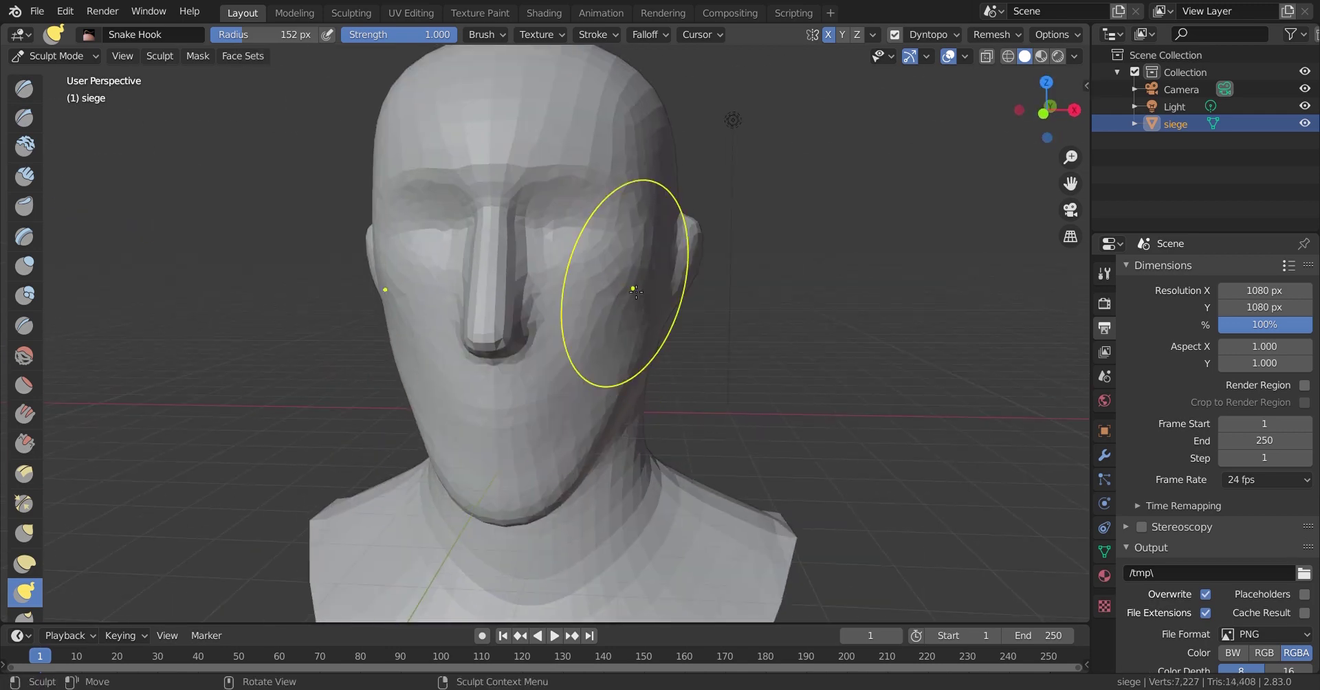
middle_drag(469, 364, 515, 437)
scroll(516, 436, up, 5)
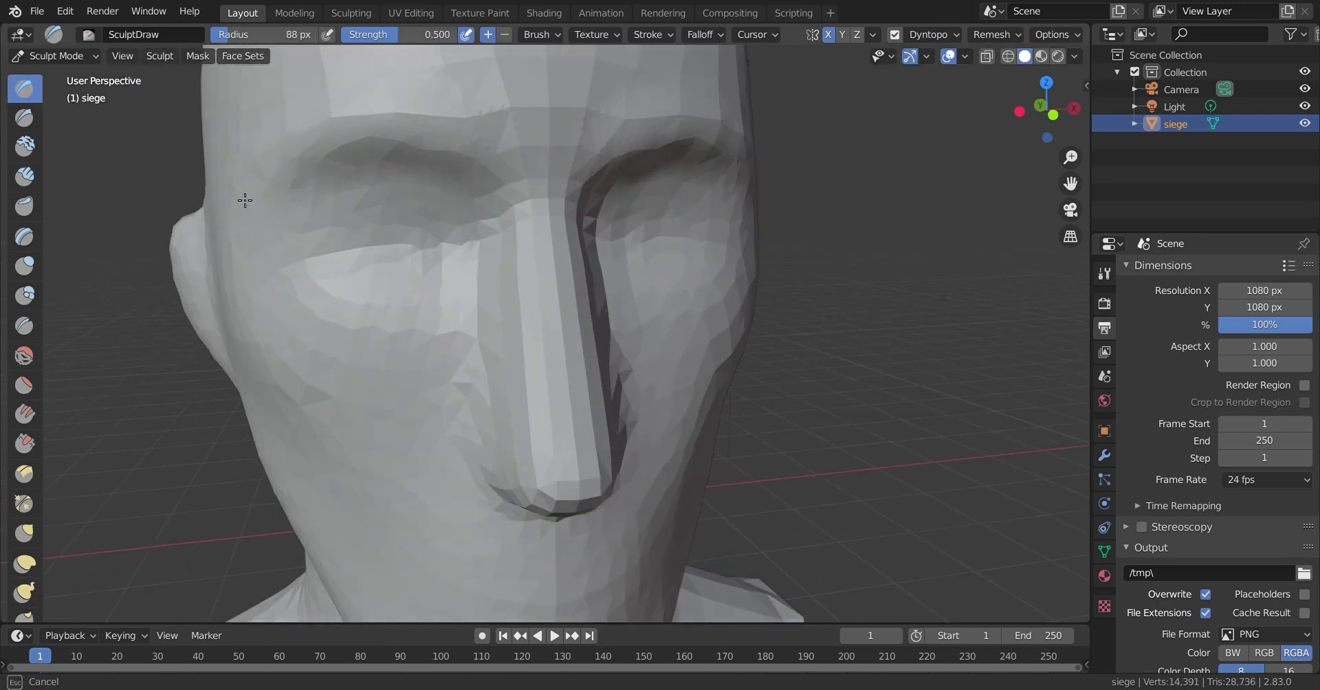
mouse_move(353, 222)
ctrl+mouse_down()
mouse_move(460, 259)
mouse_move(365, 247)
mouse_move(442, 271)
ctrl+mouse_up()
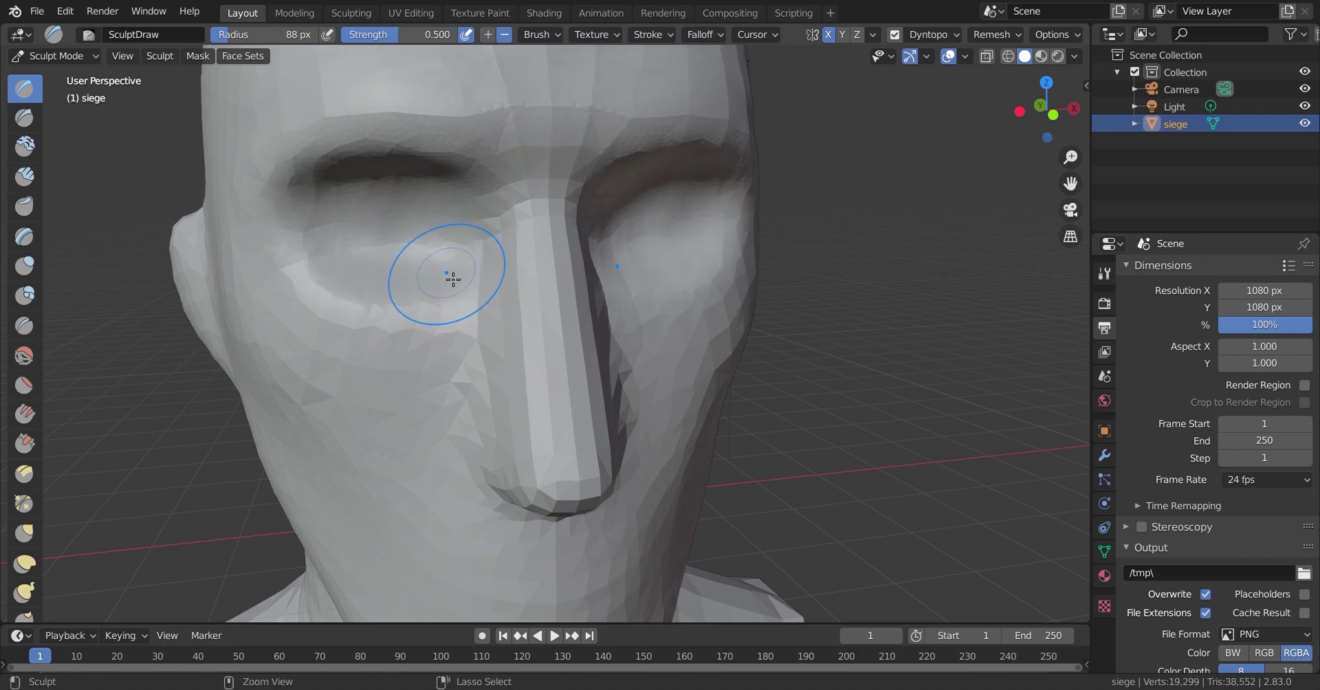
middle_drag(442, 271, 492, 306)
click(55, 55)
click(50, 82)
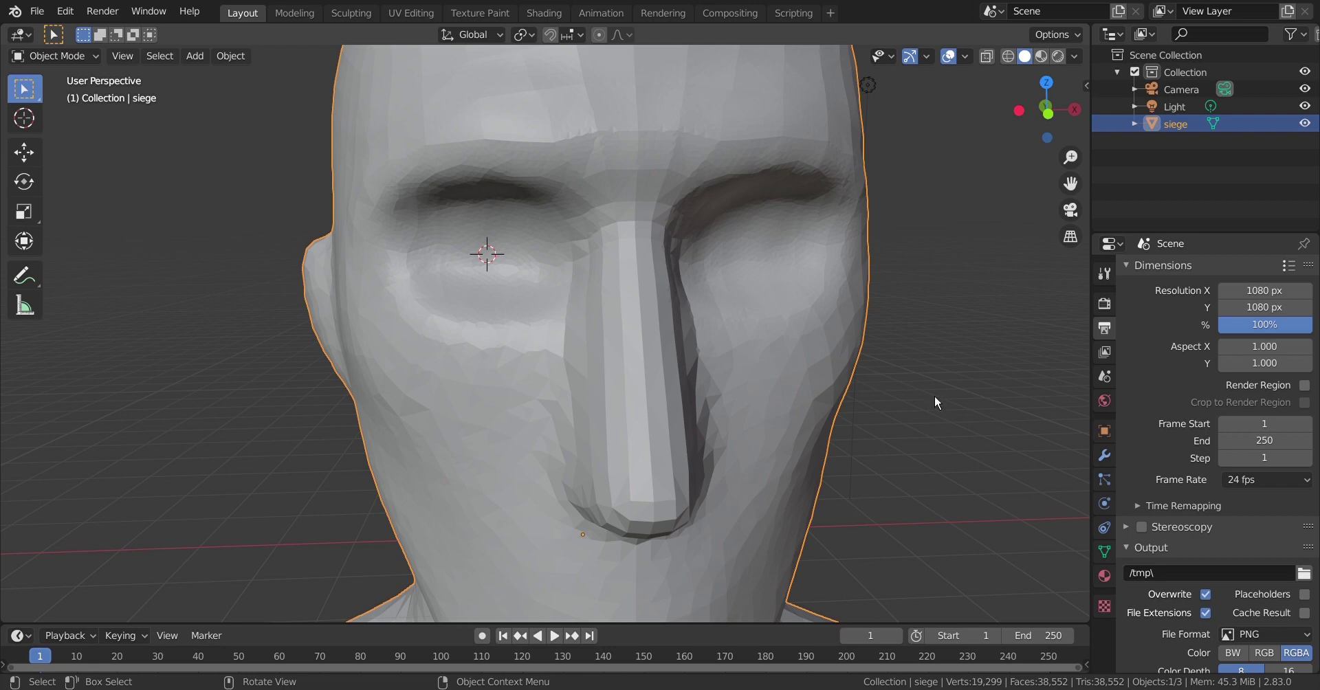
Paste in the Left Eye and Left Iris objects, then rotate and shrink them to socket size
key(m)
key(ctrl+v)
scroll(627, 362, down, 4)
key(r)
click(660, 391)
middle_drag(660, 392, 685, 389)
key(s)
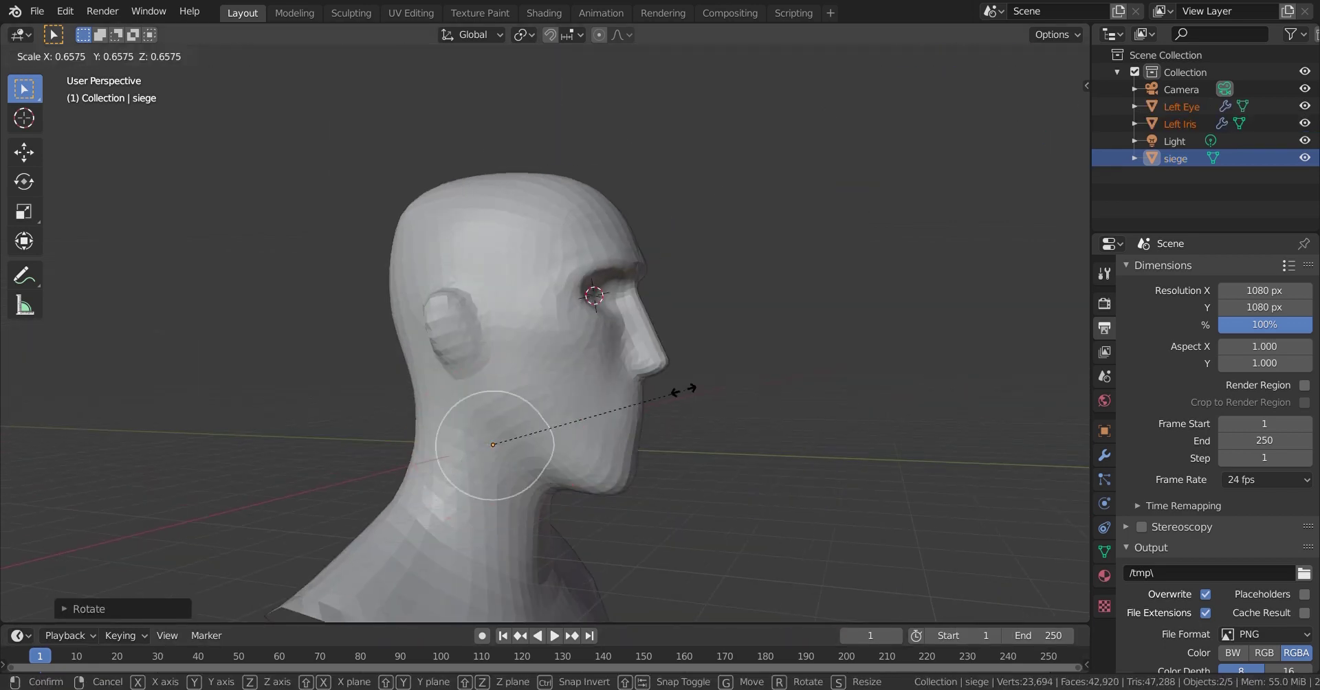
click(689, 388)
Move the eye front-to-back along Y into the socket, checking from front and side views
key(KP_3)
key(g)
key(y)
click(778, 298)
drag(1045, 110, 1046, 124)
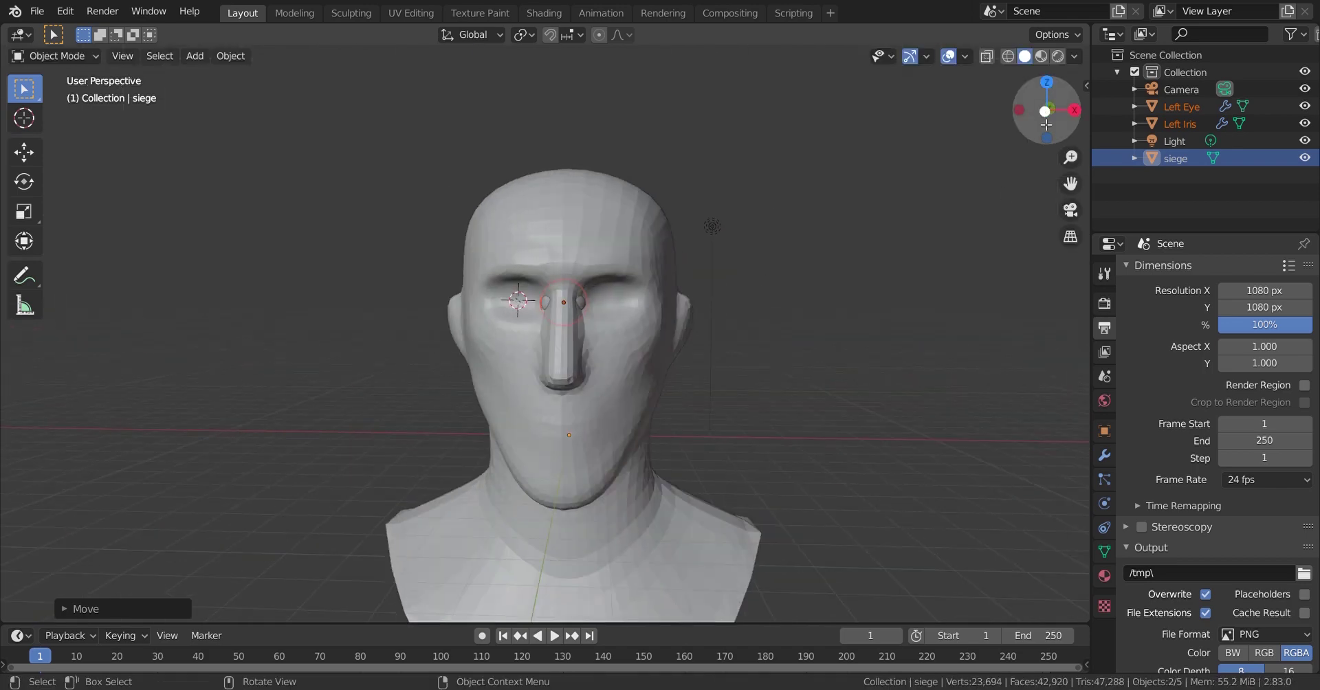
key(KP_1)
key(KP_3)
mouse_move(789, 325)
middle_down()
mouse_move(642, 318)
mouse_move(883, 400)
middle_up()
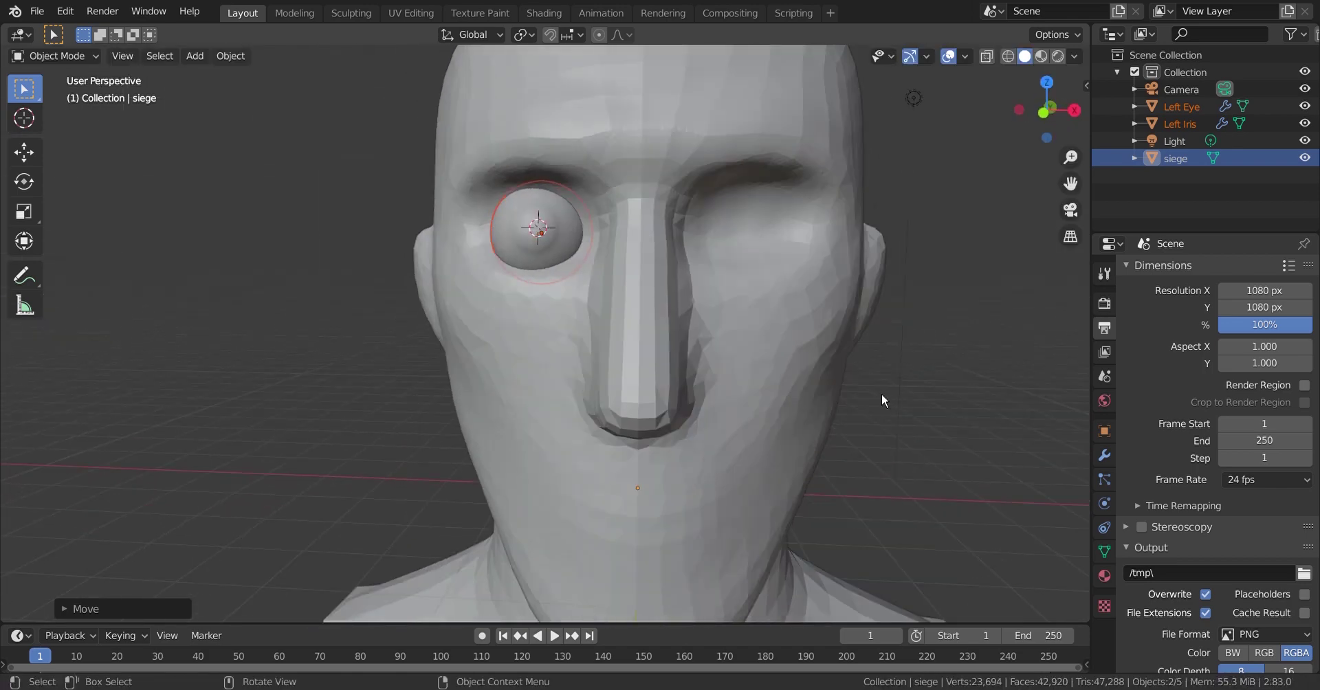
scroll(884, 400, down, 3)
Select Left Eye and Left Iris together, move them along Y into place, and save
click(866, 374)
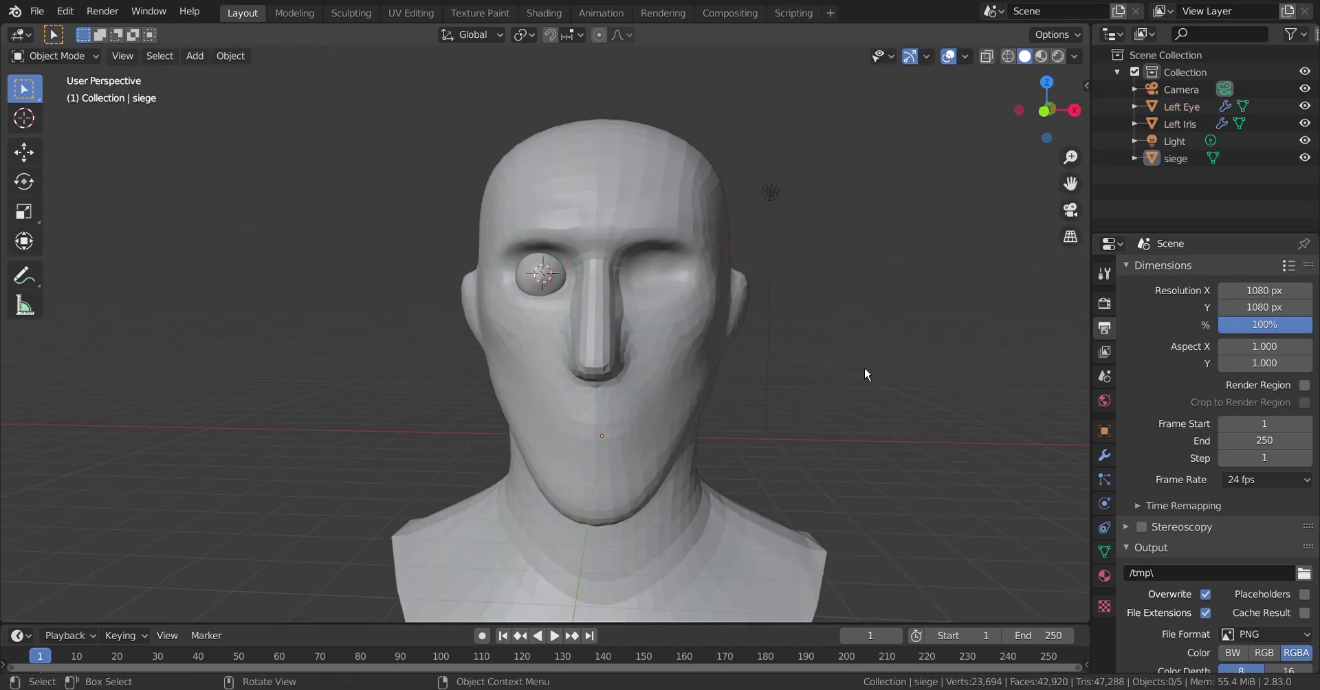
click(1181, 106)
ctrl+click(1180, 124)
key(KP_3)
key(g)
key(y)
click(778, 275)
middle_drag(778, 275, 572, 298)
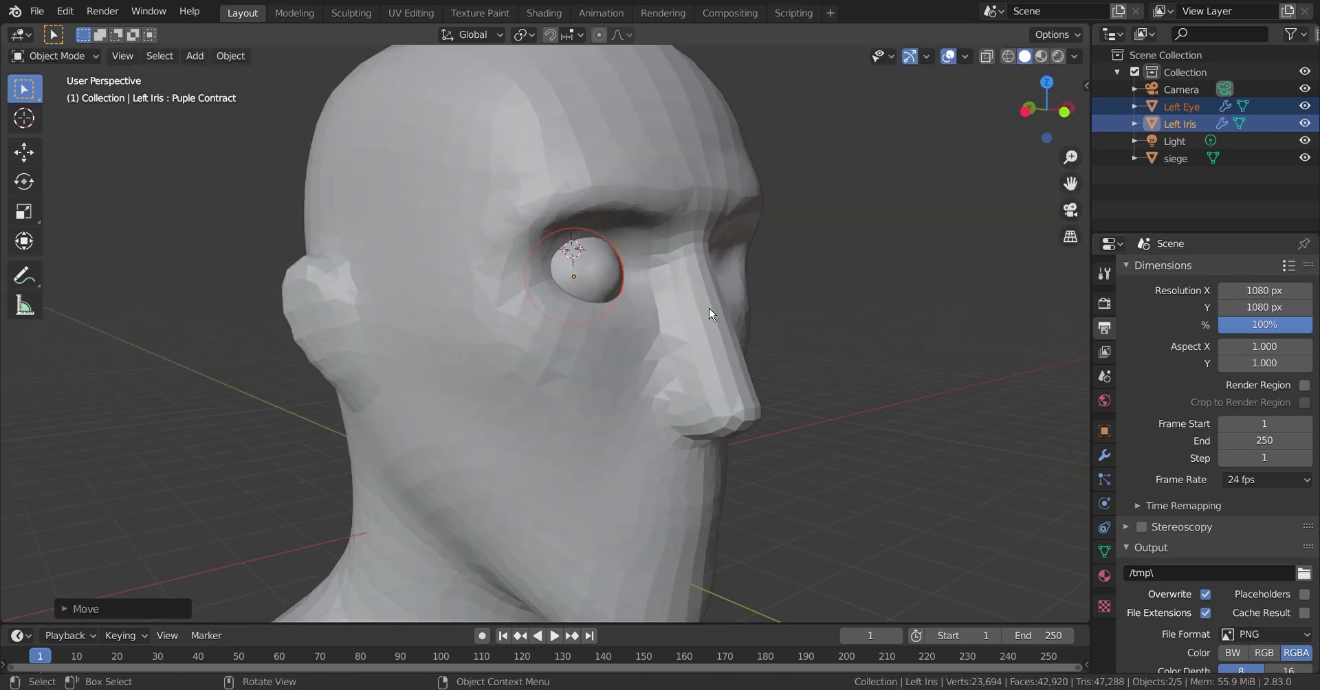
key(ctrl+s)
Snap the 3D cursor to the eye and set the eye objects' origin to it
click(231, 56)
click(426, 114)
key(shift+s)
click(396, 311)
click(230, 55)
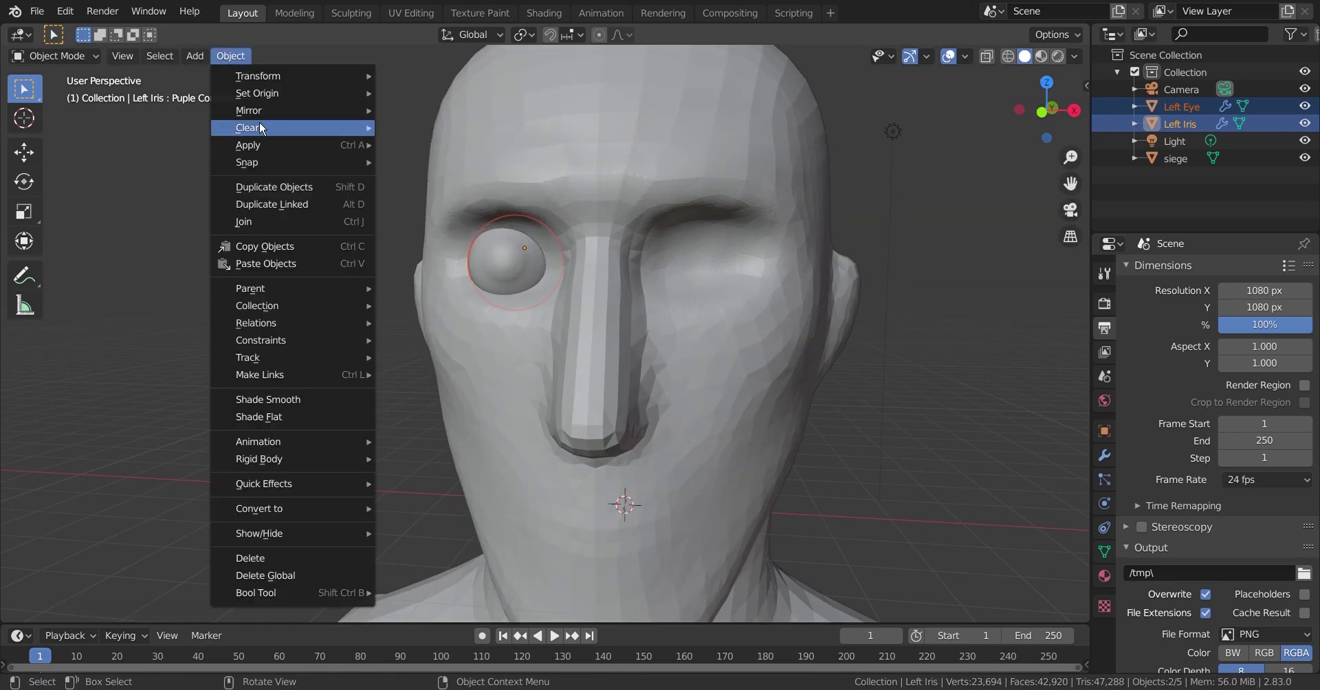
click(427, 157)
Add a Mirror modifier to Left Eye and apply its location
click(1181, 107)
click(1104, 455)
click(1216, 270)
click(958, 438)
key(ctrl+a)
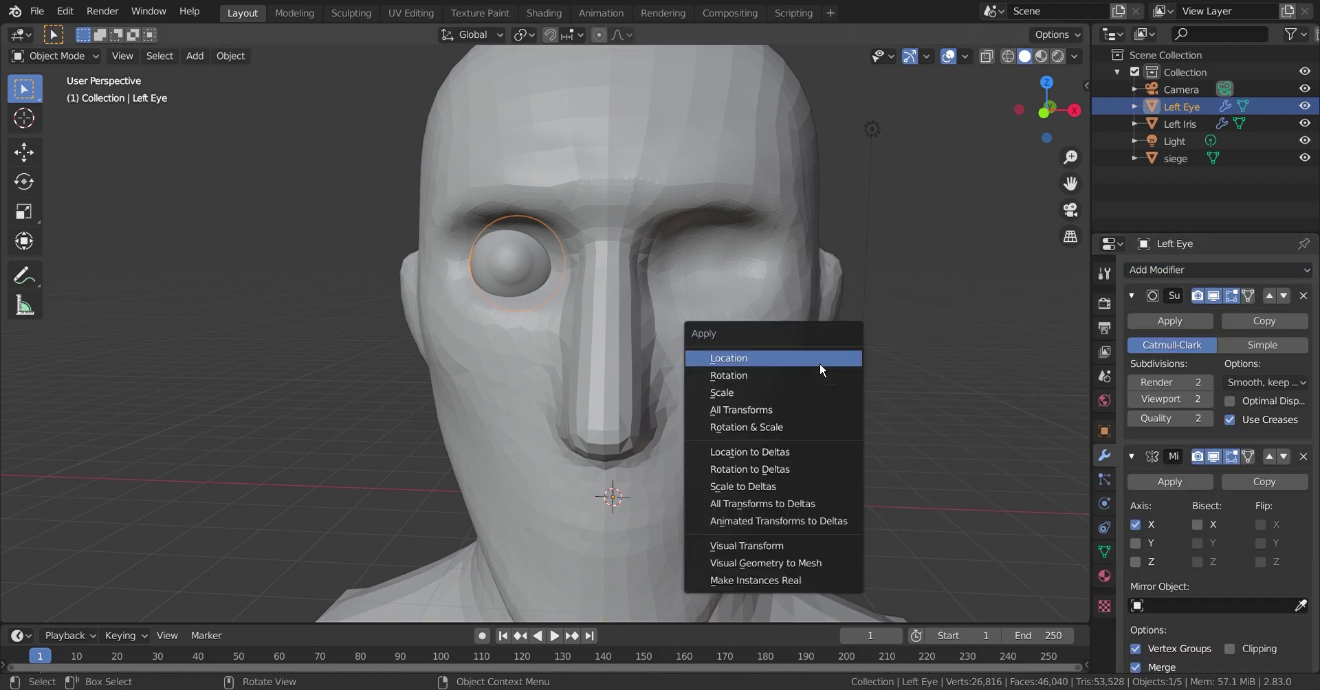
click(739, 356)
Add a Mirror modifier to Left Iris, nudge the eye along Y, and save
click(1179, 123)
click(963, 440)
mouse_move(962, 440)
middle_down()
mouse_move(816, 387)
mouse_move(790, 275)
middle_up()
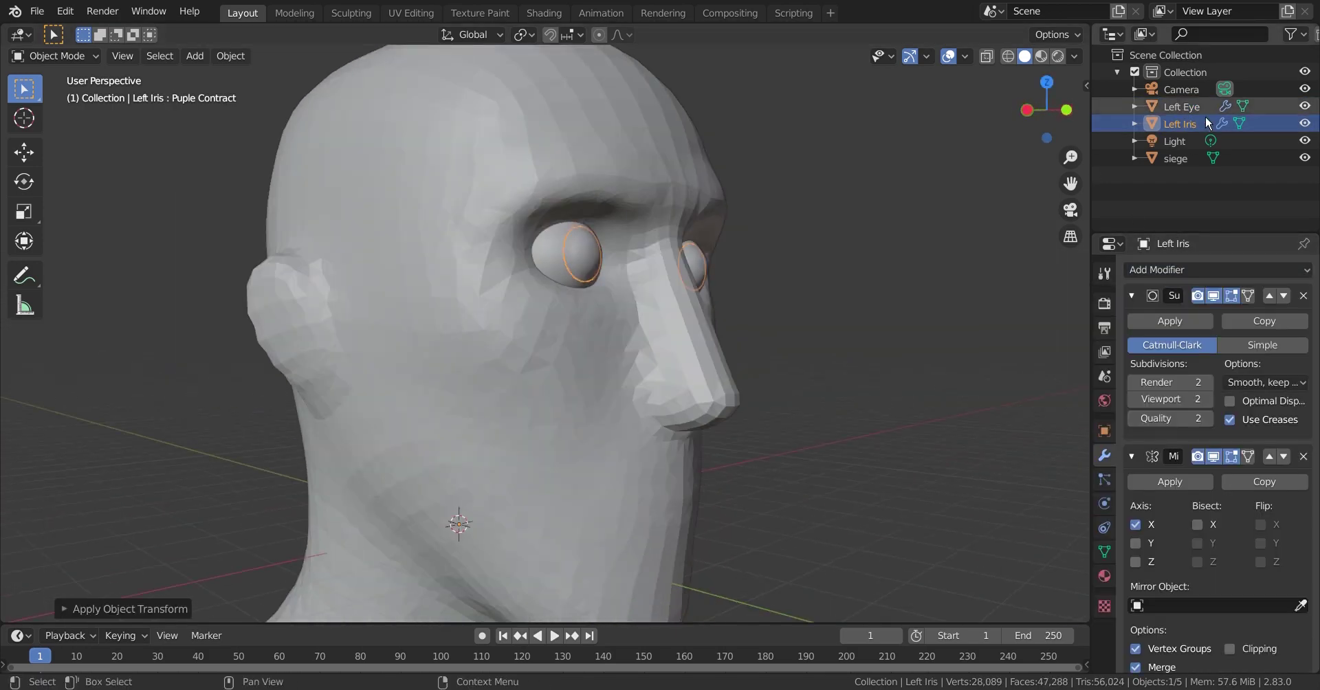
key(g)
key(y)
click(818, 236)
middle_drag(819, 236, 703, 238)
scroll(702, 237, up, 2)
key(ctrl+s)
Build up upper eyelids over both eyeballs on the siege head with the Draw brush
click(579, 144)
key(ctrl+Tab)
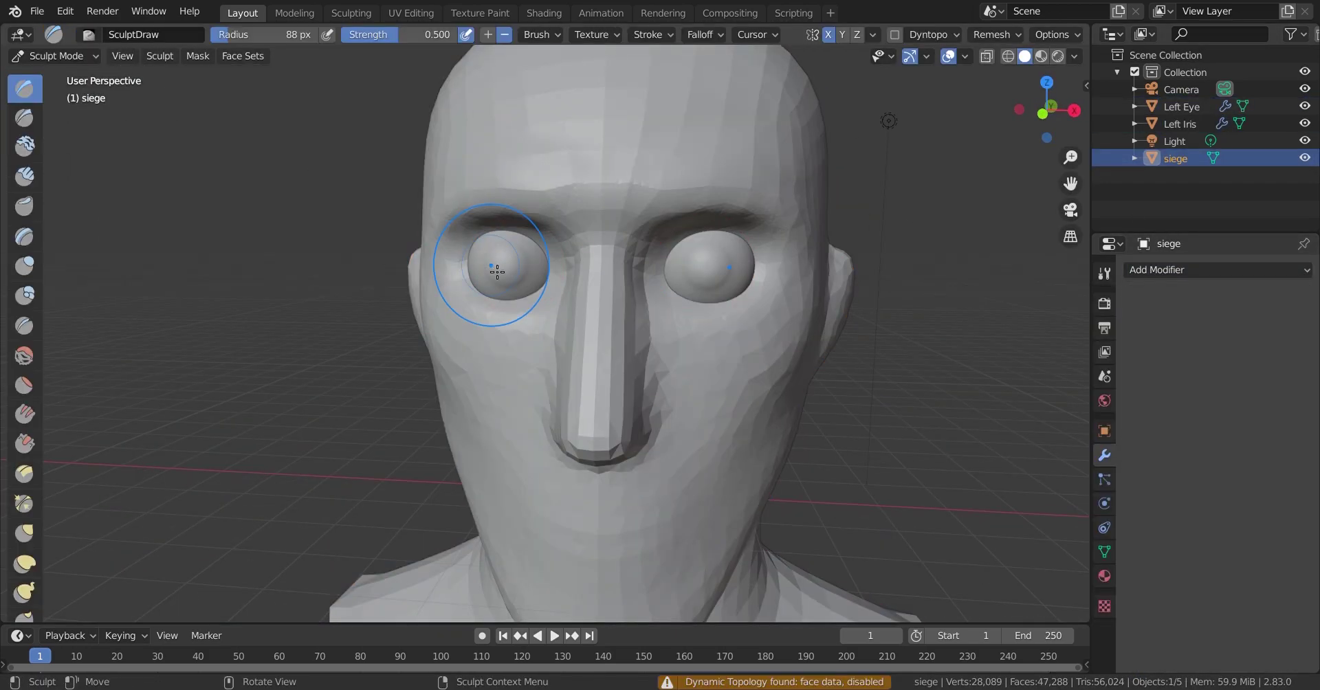
scroll(496, 408, up, 3)
drag(436, 230, 437, 244)
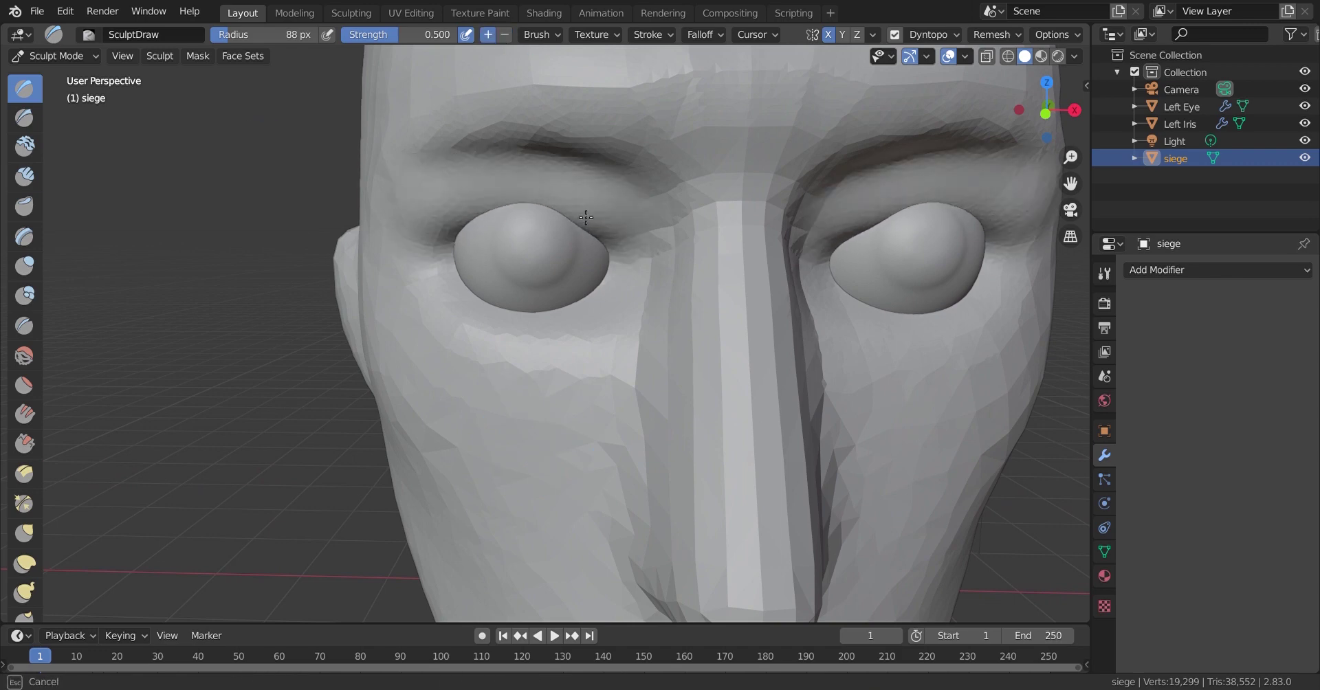
drag(522, 206, 440, 289)
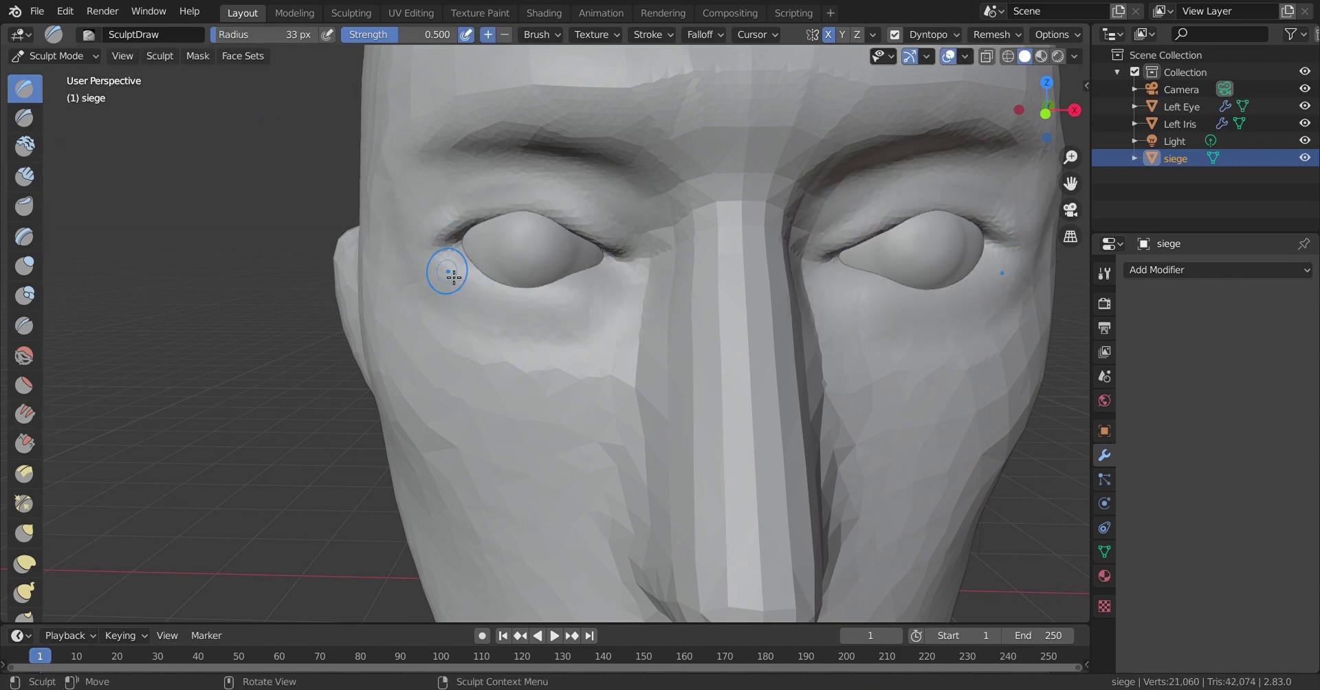
scroll(24, 560, down, 4)
click(24, 417)
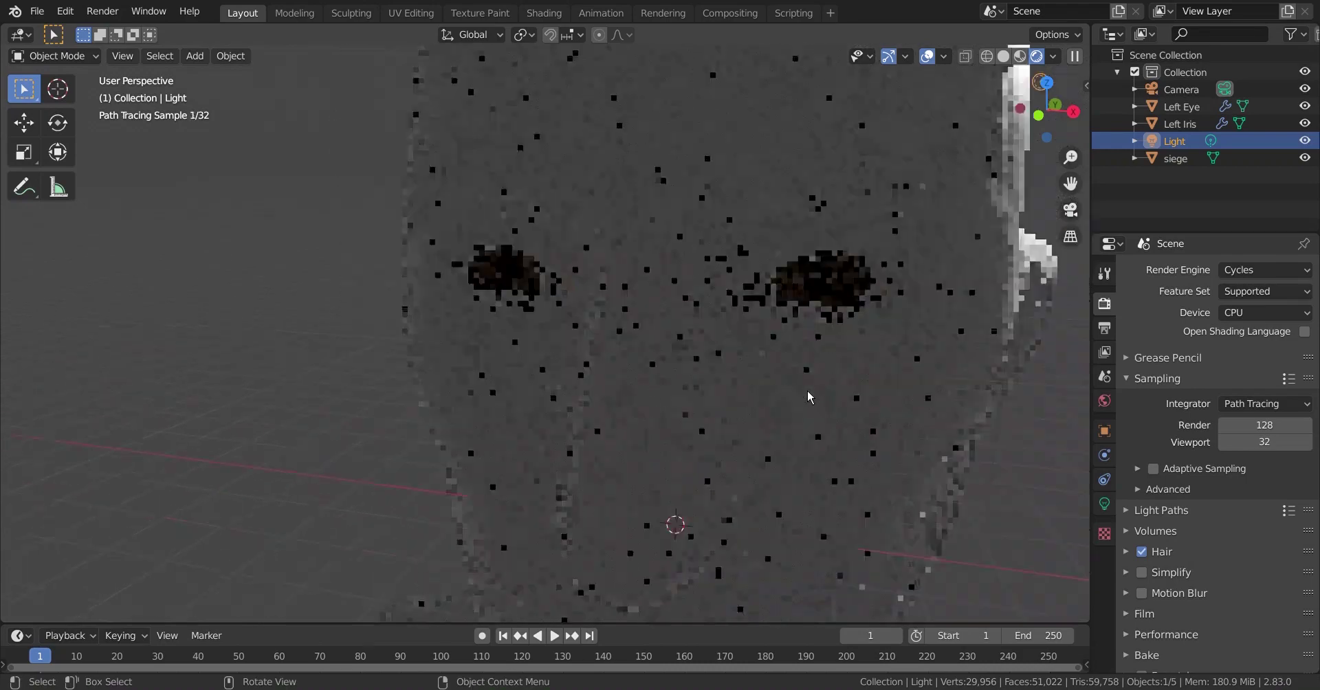
Move the light to a new position around the head, then return to sculpting the head in solid shading
key(g)
click(768, 380)
key(z)
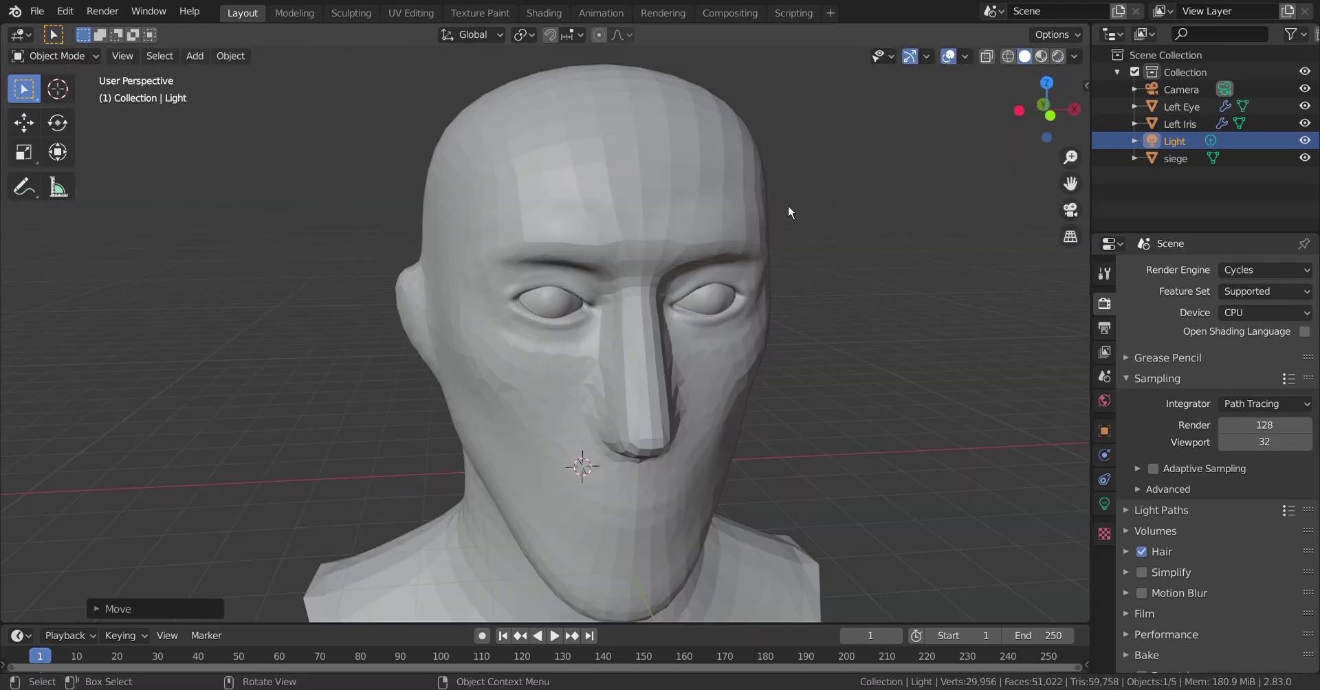
click(522, 174)
click(893, 34)
Enable dynamic topology and work around the eyes with Draw, Smooth and Snake Hook brushes
click(871, 88)
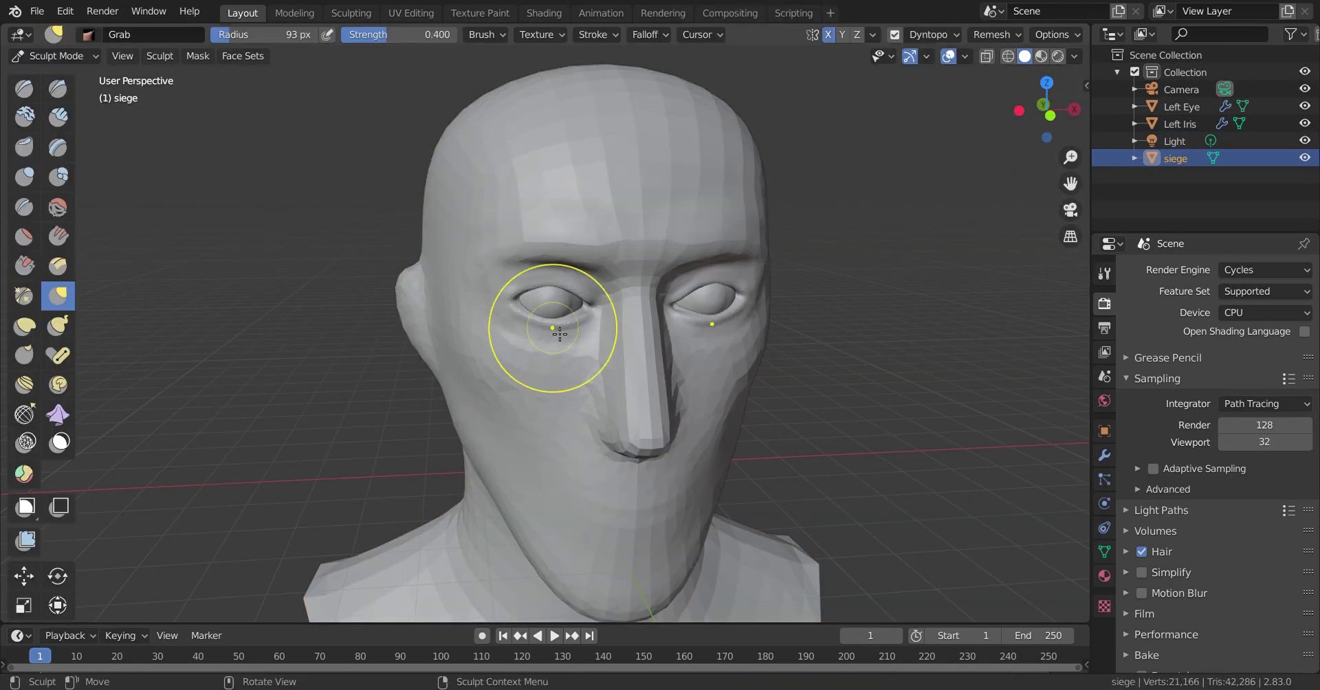
scroll(512, 274, up, 5)
click(610, 324)
key(x)
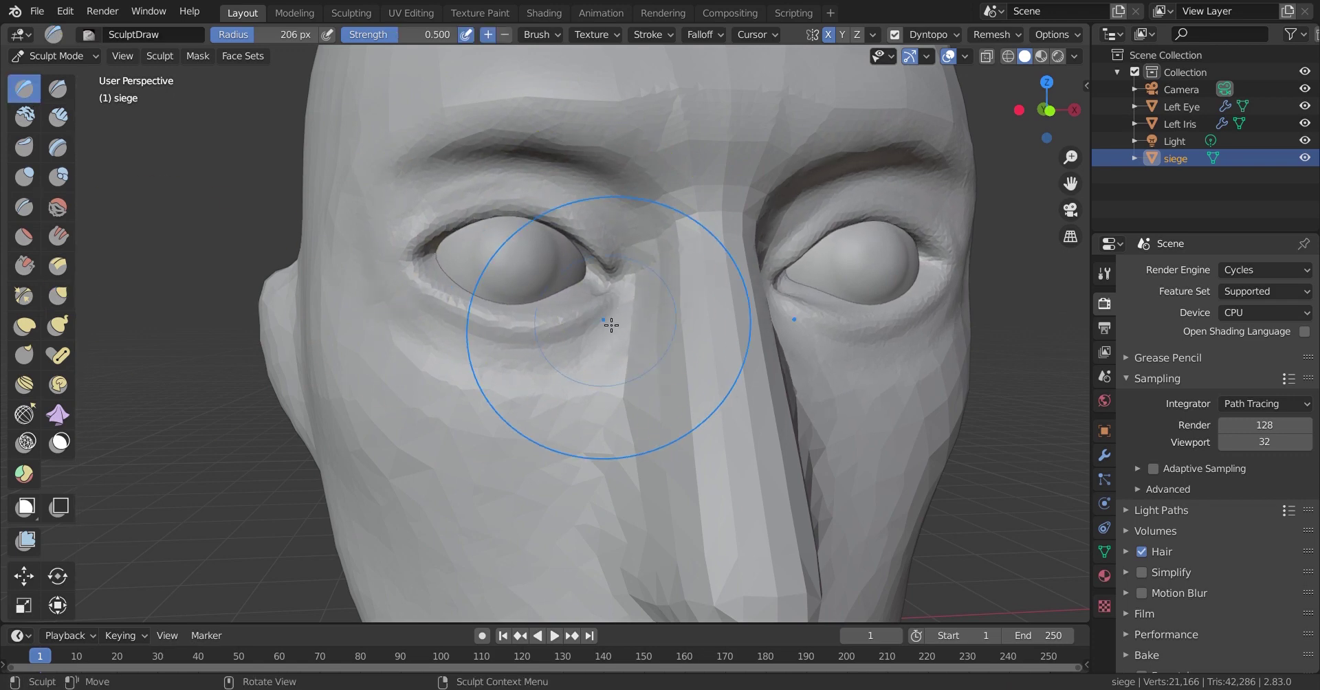
click(58, 207)
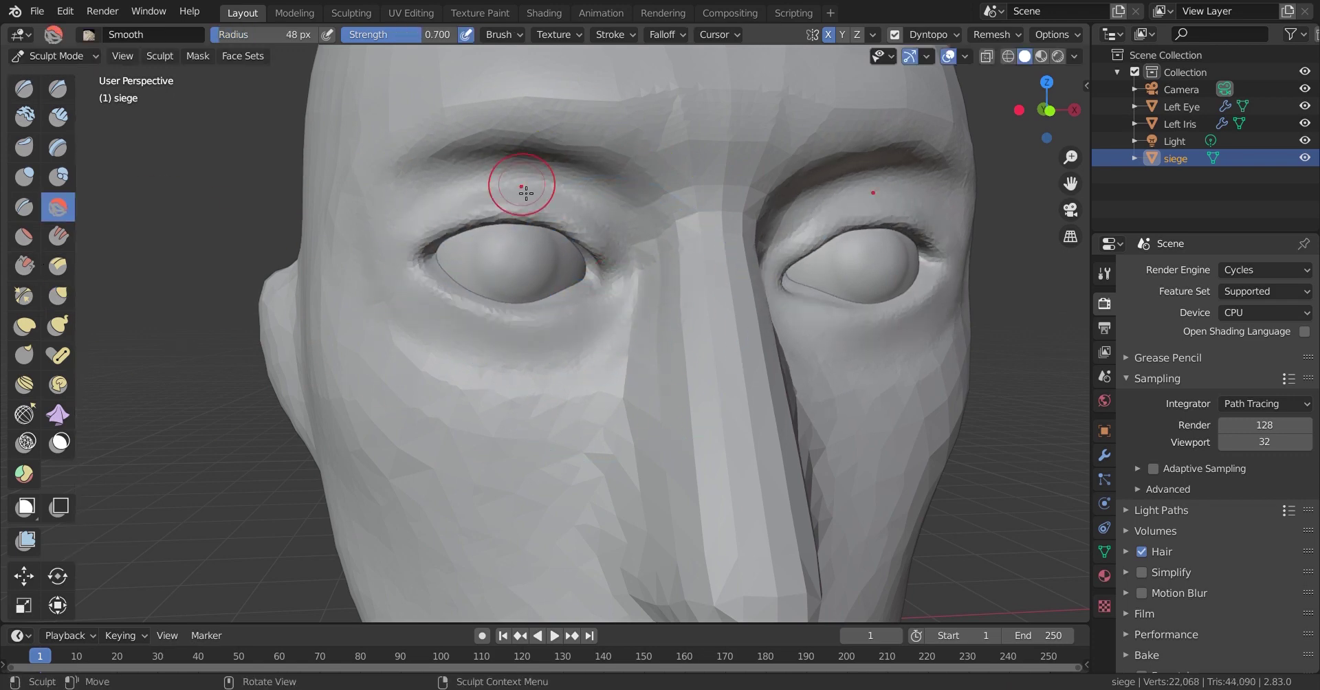
key(k)
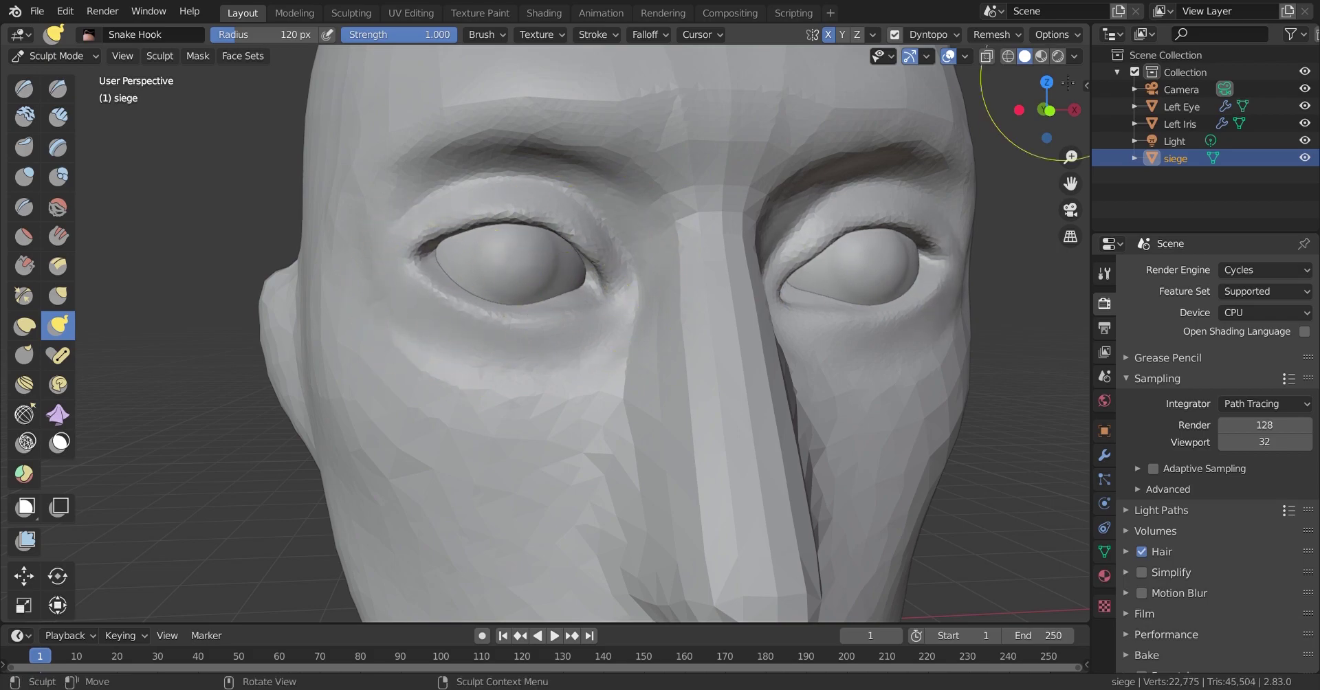
Preview the eye area in Rendered shading, then go back to Solid shading
click(1057, 55)
scroll(569, 447, up, 5)
middle_drag(569, 447, 535, 445)
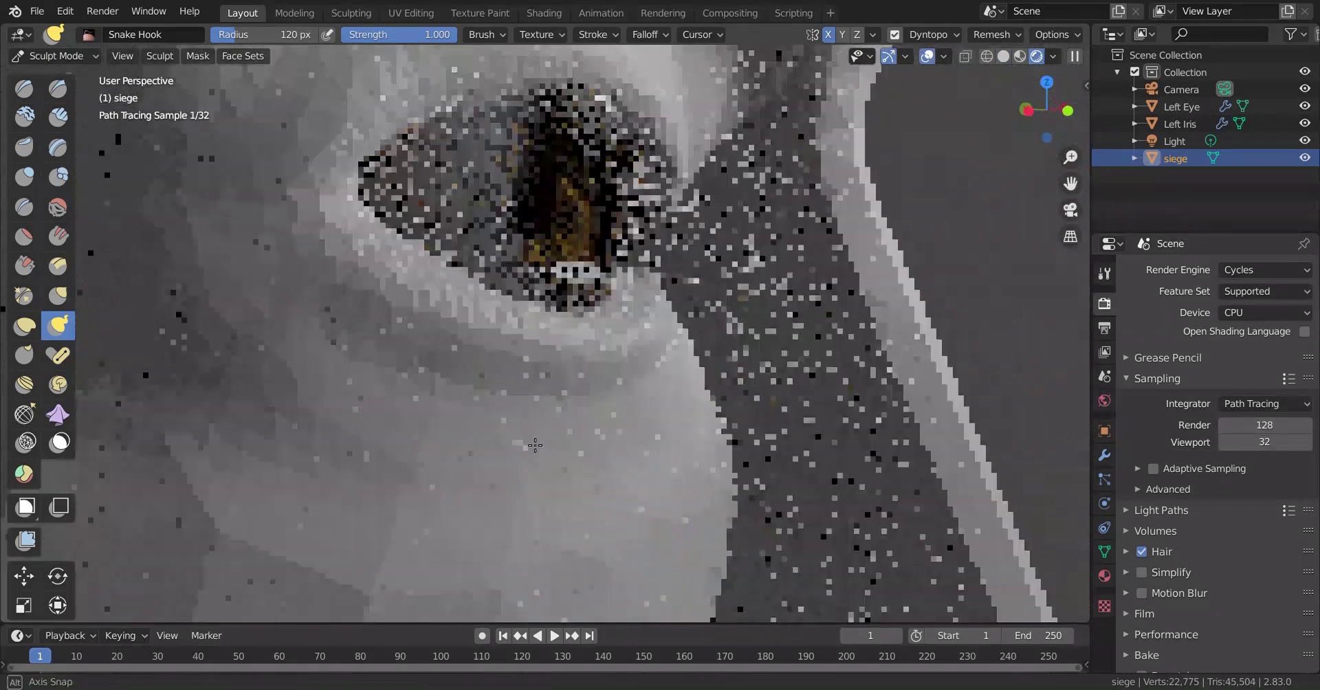
click(1002, 56)
scroll(937, 212, down, 4)
Hide Left Eye and Left Iris, reshape the eyelid with the Draw brush, and save
click(1304, 106)
click(1304, 123)
key(x)
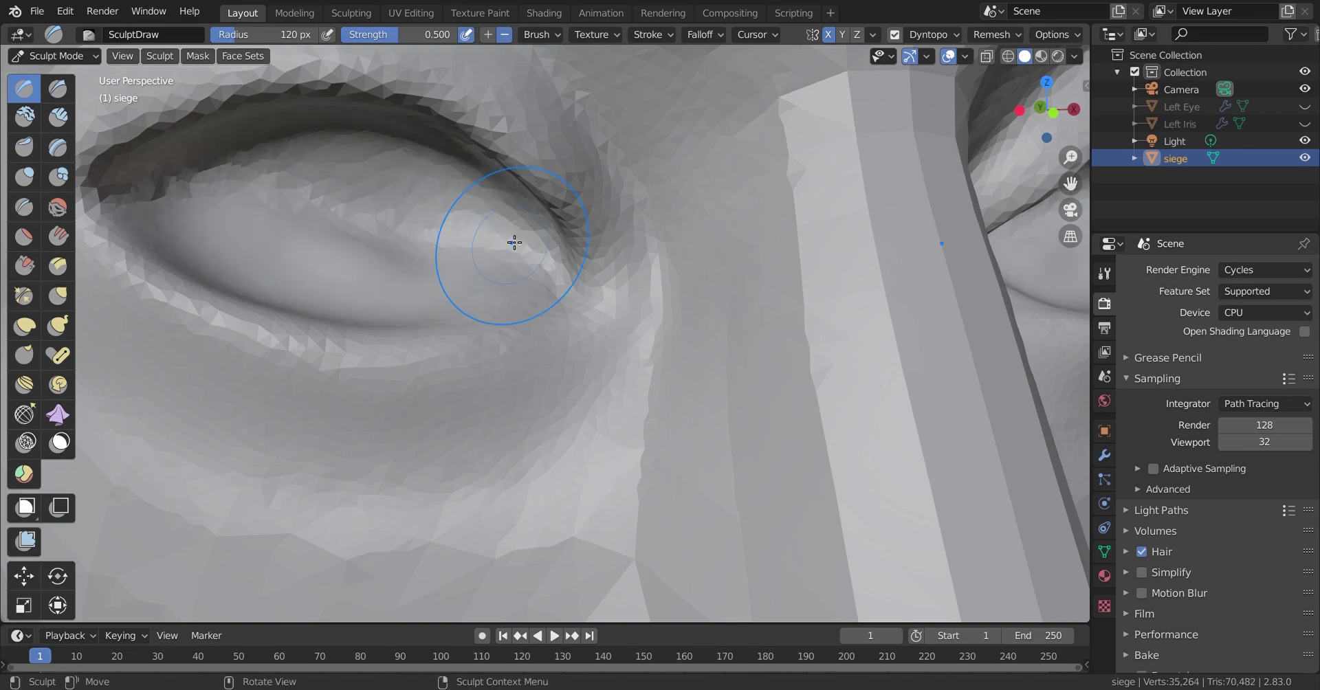
drag(514, 242, 481, 294)
mouse_move(471, 300)
middle_down()
mouse_move(330, 295)
mouse_move(428, 329)
mouse_move(385, 247)
middle_up()
drag(385, 248, 481, 206)
key(ctrl+s)
Adjust the eye area with an enlarged Grab brush, checking from front and side
scroll(550, 385, down, 5)
middle_drag(559, 471, 515, 394)
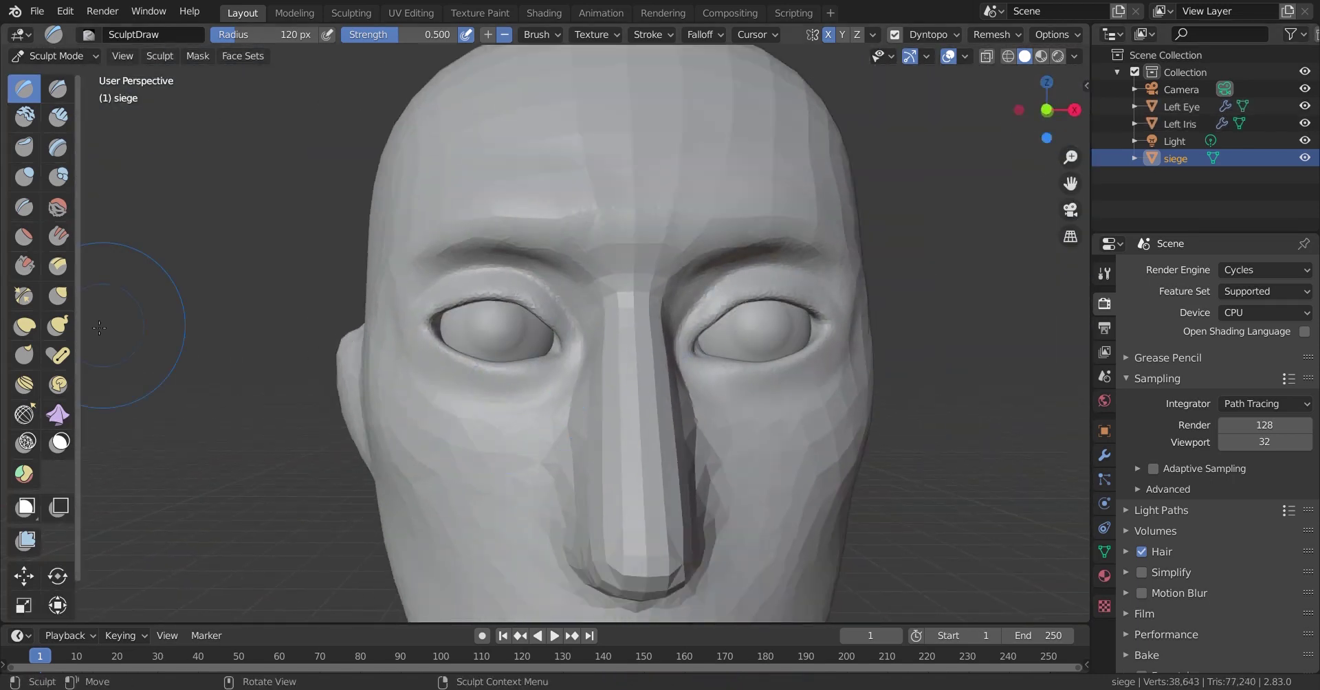
key(g)
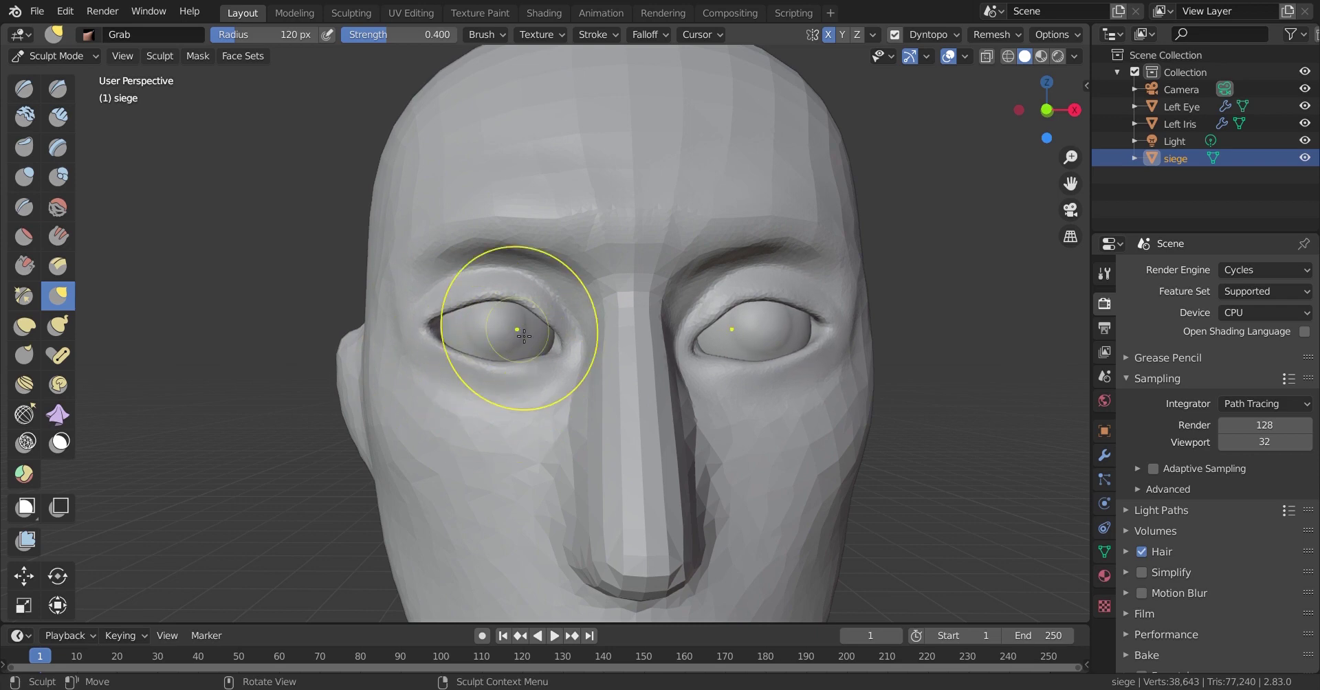
scroll(523, 336, up, 4)
mouse_move(712, 394)
middle_down()
mouse_move(787, 384)
mouse_move(509, 398)
middle_up()
scroll(786, 384, down, 4)
key(ctrl+s)
key(f)
click(527, 365)
Move Left Eye and Left Iris vertically along Z to sit inside the lids
click(1181, 106)
shift+click(1180, 124)
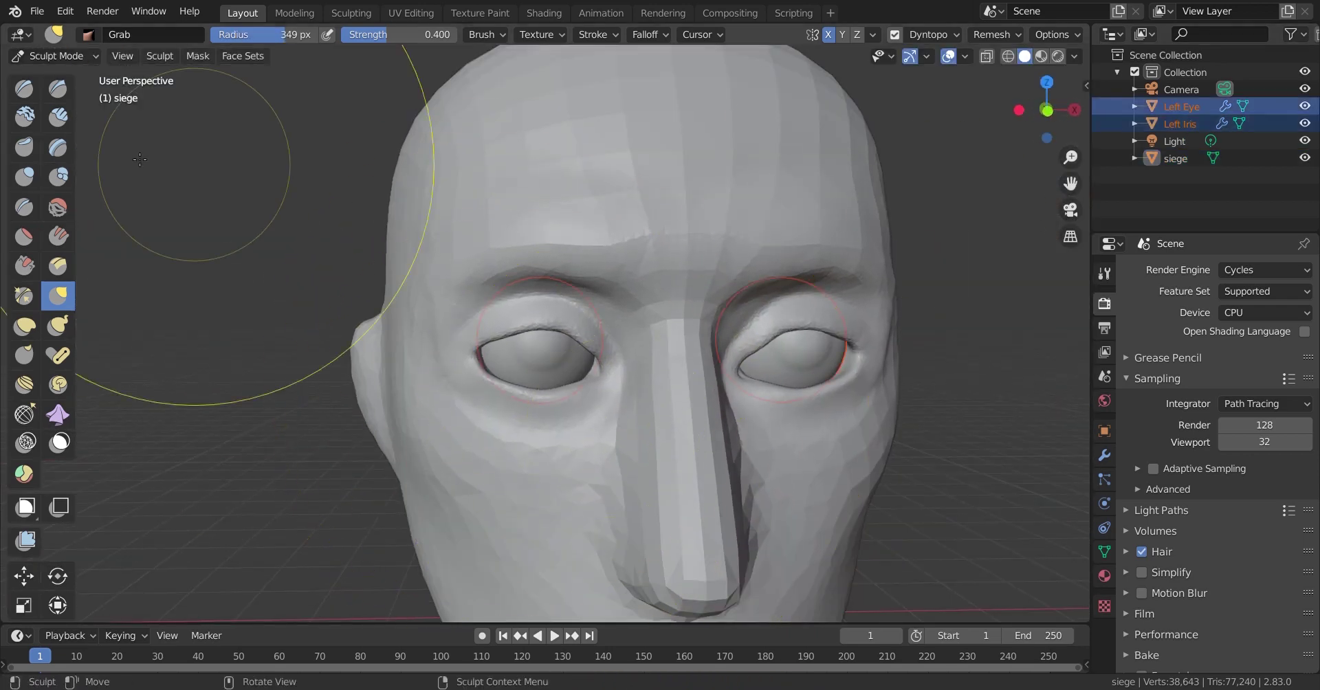
key(g)
key(z)
click(657, 275)
scroll(909, 378, down, 3)
Return to Sculpt Mode, shrink the brush to 208 px, and pull the inner eye corner into shape
middle_drag(909, 377, 738, 369)
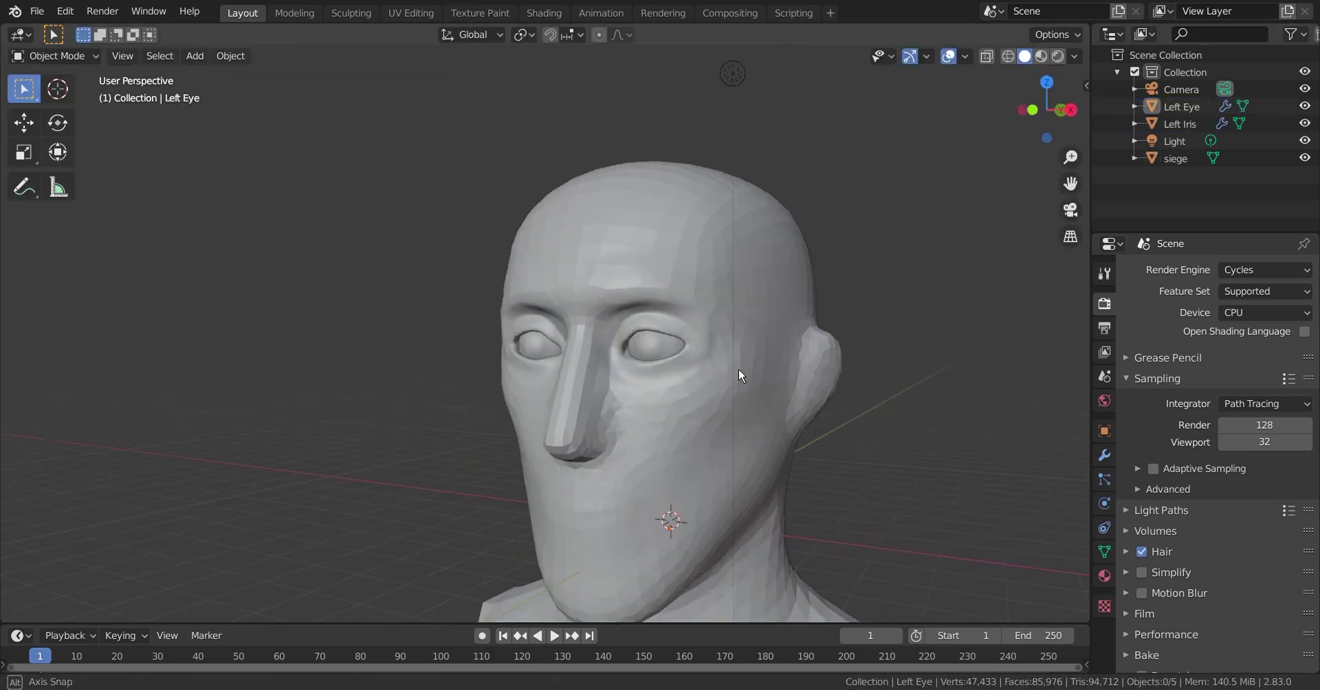
click(738, 370)
click(55, 56)
click(38, 134)
key(f)
scroll(684, 398, down, 4)
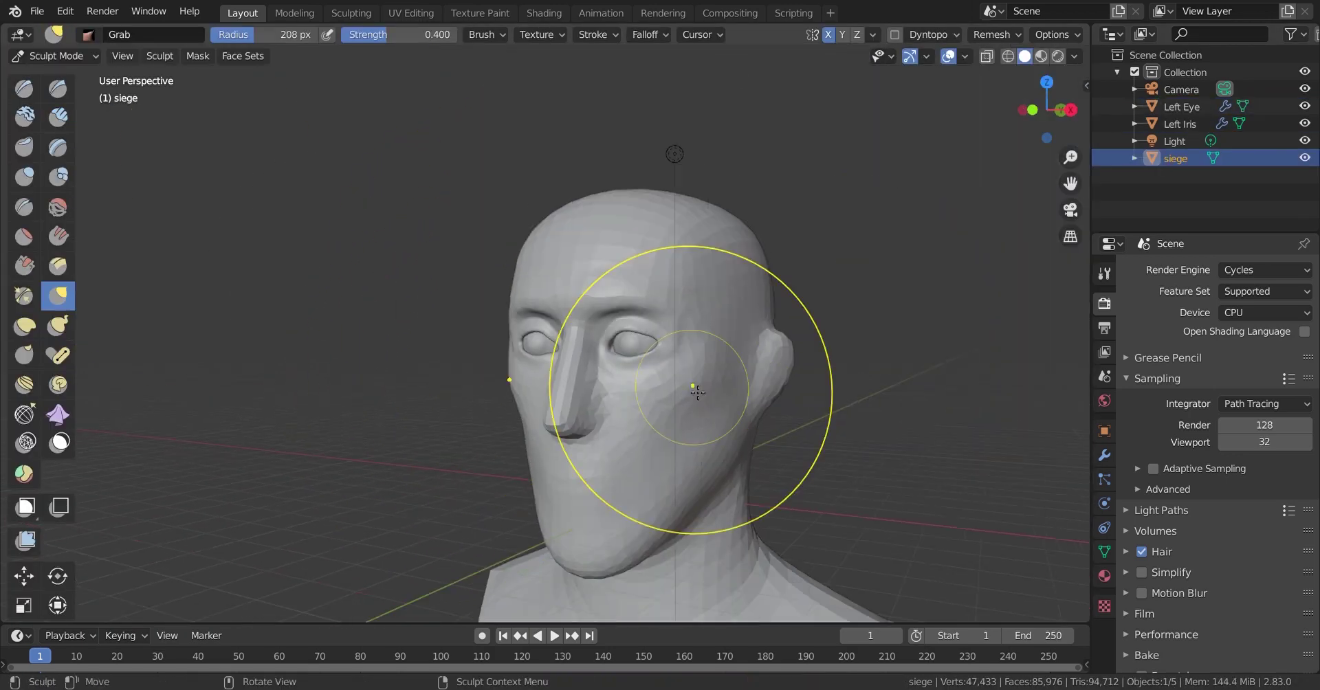
scroll(427, 384, up, 4)
mouse_move(427, 383)
middle_down()
mouse_move(486, 313)
mouse_move(366, 364)
middle_up()
scroll(365, 365, up, 4)
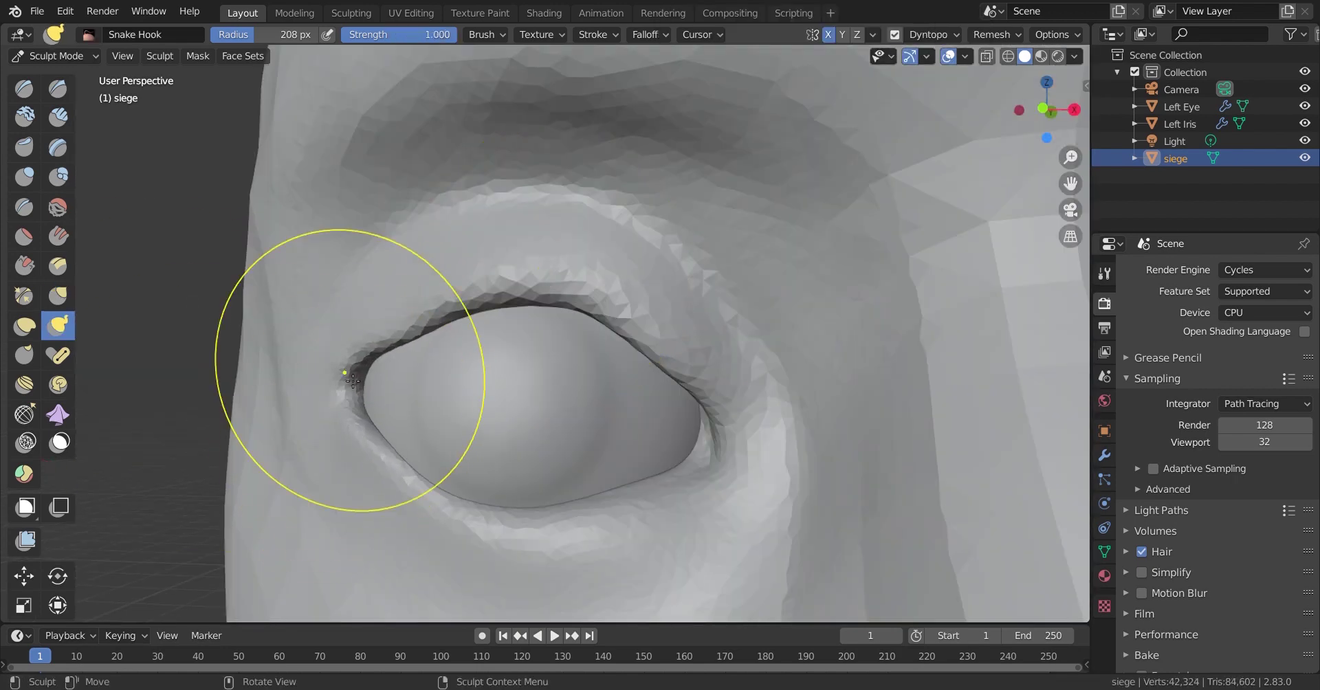
middle_drag(671, 507, 395, 468)
drag(395, 468, 407, 463)
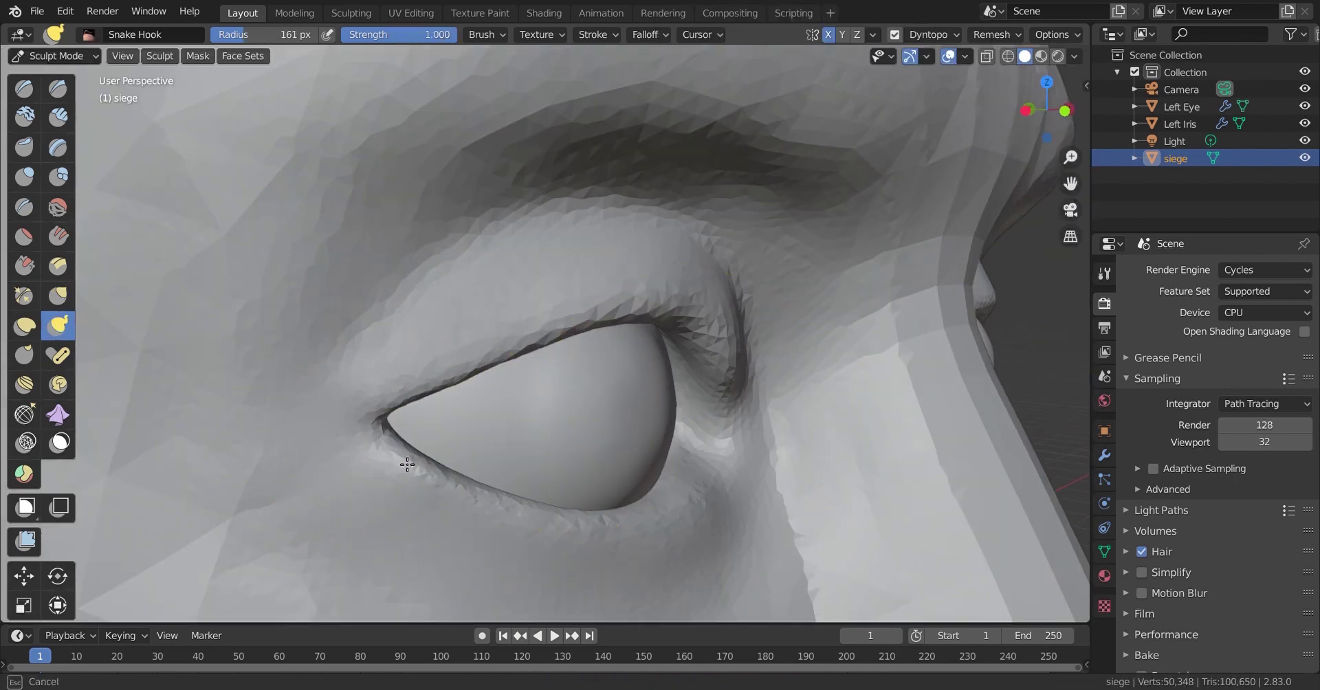
Crease the fold above the eyelid, reshape the lower lid near the inner corner, and save
key(shift+s)
key(shift+c)
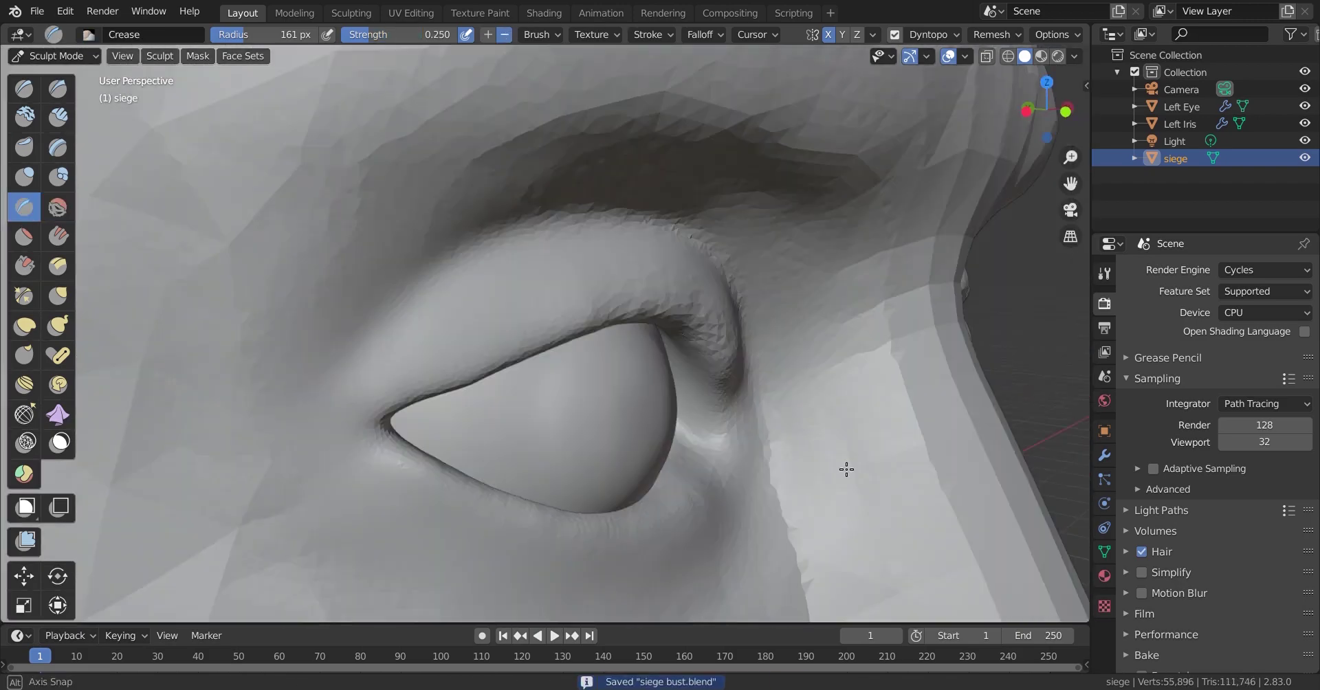
middle_drag(374, 350, 504, 429)
scroll(504, 429, up, 2)
key(k)
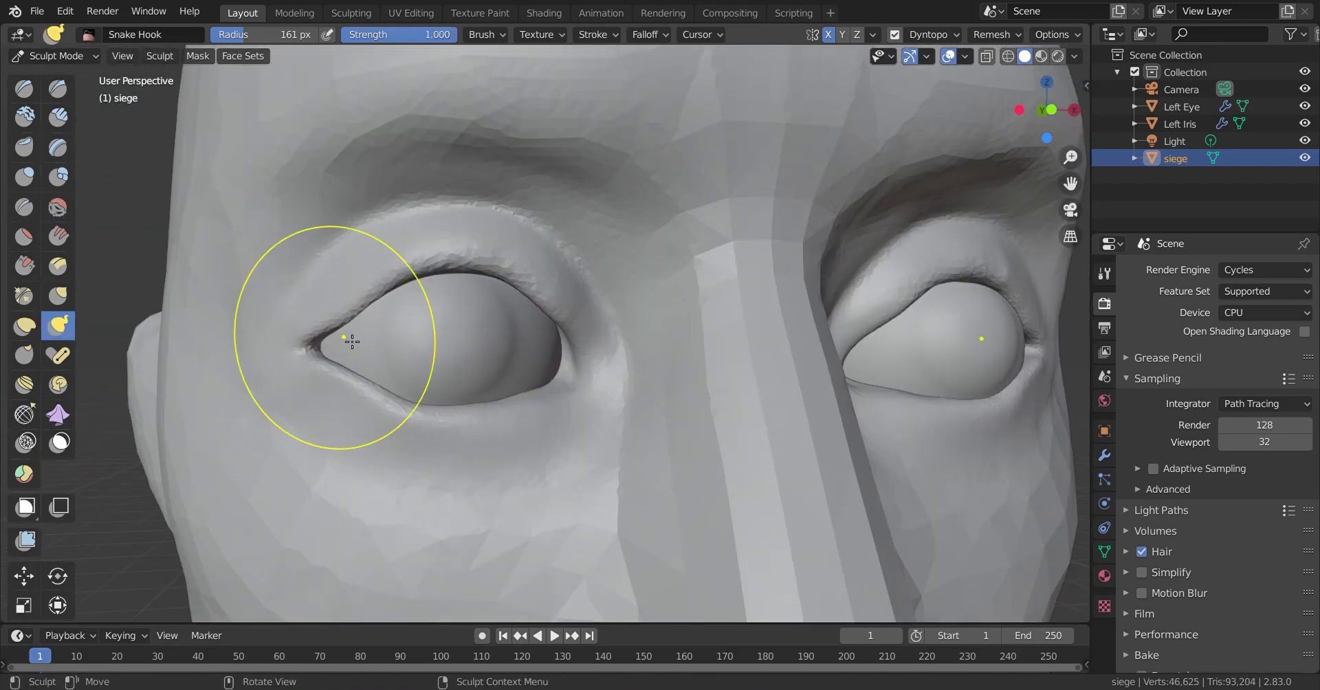
drag(361, 383, 352, 364)
key(ctrl+s)
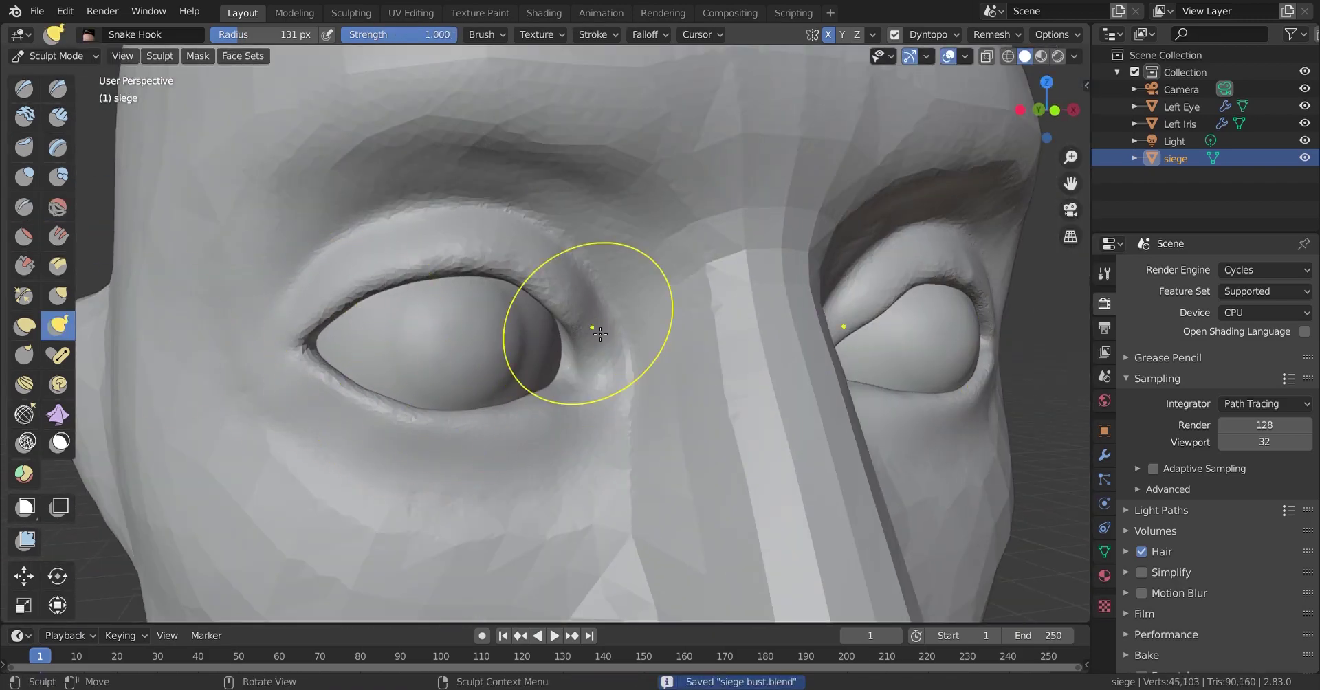
Crease the upper eyelid fold across the whole eye and save the file
scroll(530, 250, down, 3)
scroll(516, 392, up, 4)
key(shift+c)
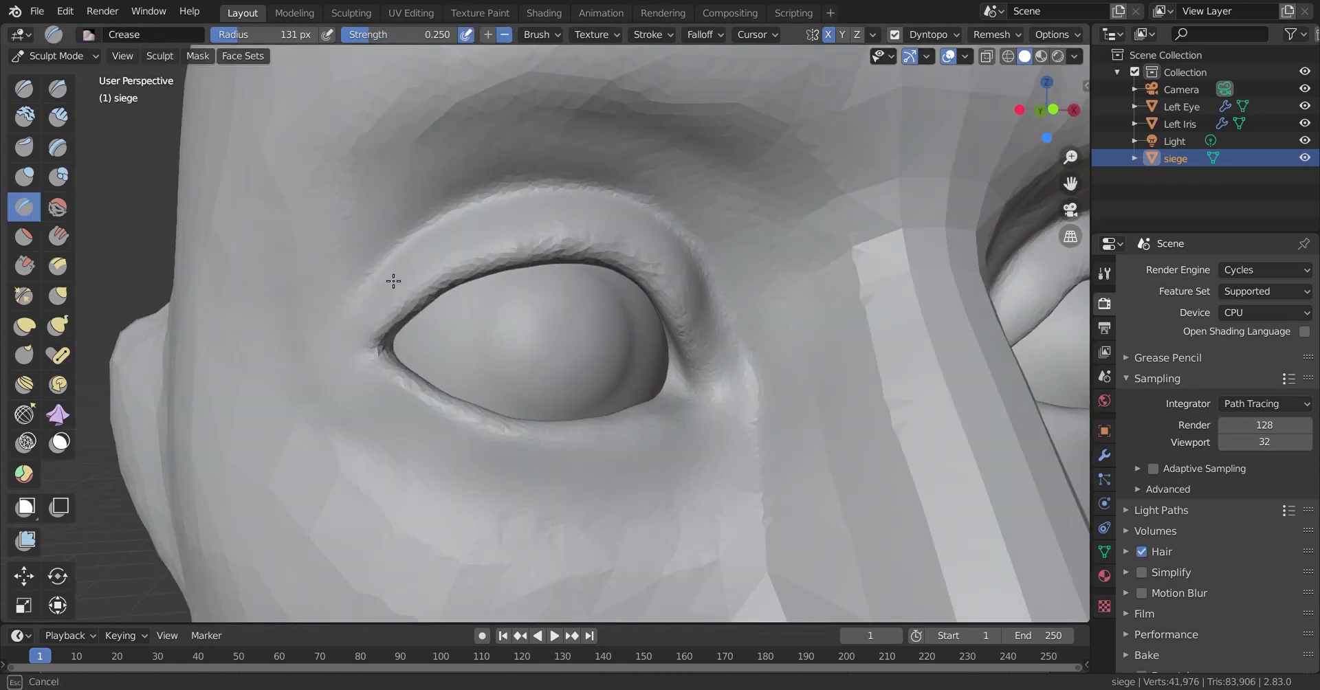
drag(393, 280, 686, 239)
key(ctrl+s)
Reshape the brow around the eyes with the Grab and Draw brushes, then save 'siege bust.blend'
scroll(719, 474, down, 4)
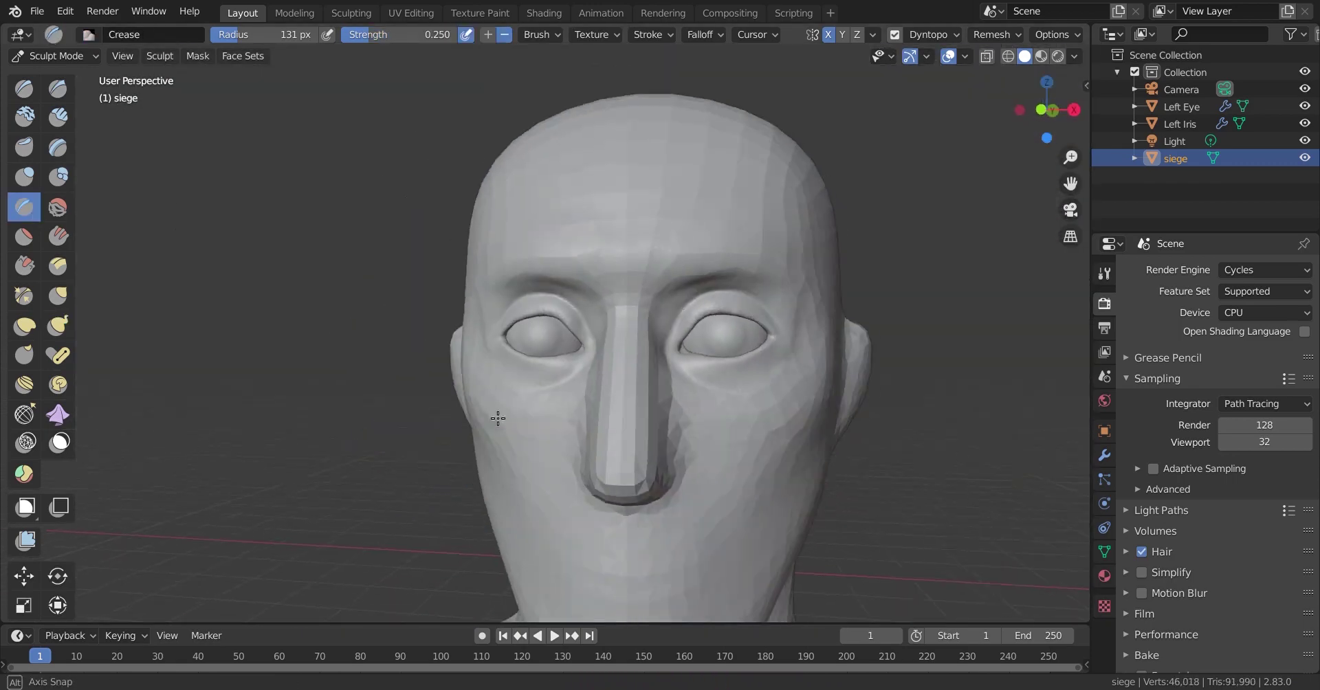
scroll(673, 431, up, 4)
scroll(546, 368, down, 4)
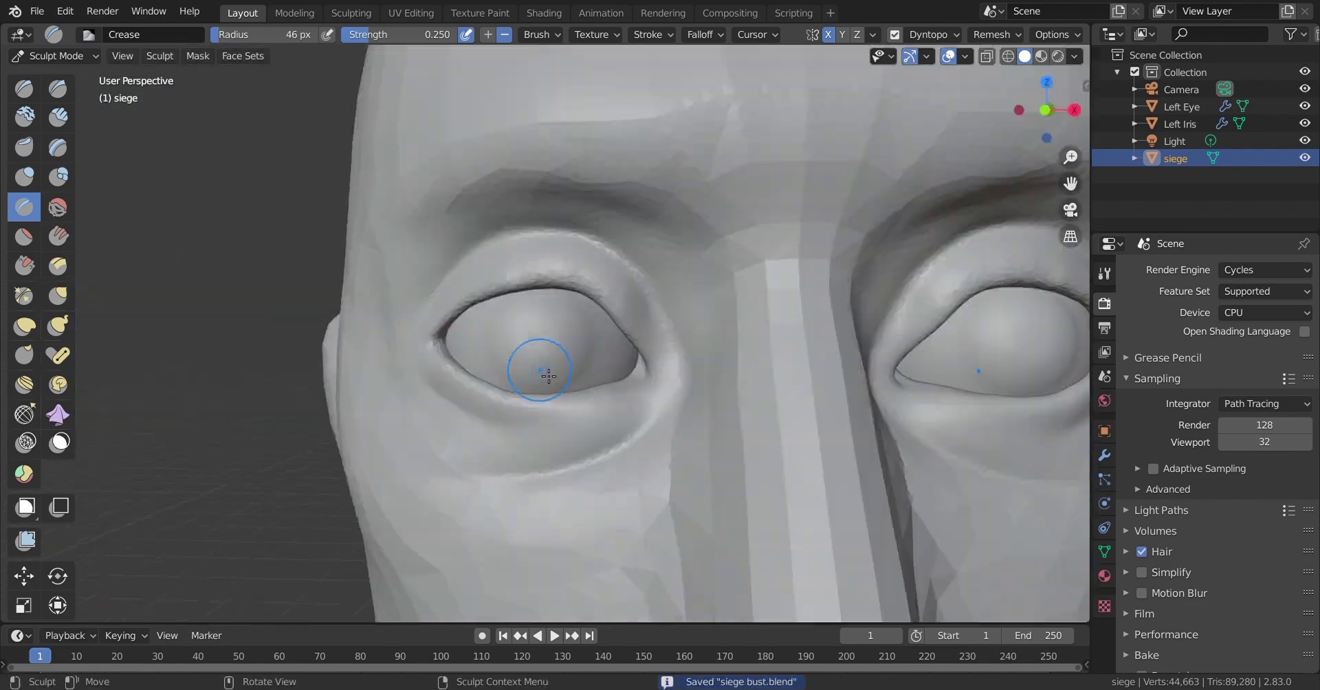
key(g)
scroll(465, 268, up, 5)
mouse_move(465, 268)
middle_down()
mouse_move(619, 359)
mouse_move(595, 475)
mouse_move(482, 275)
middle_up()
scroll(621, 358, up, 1)
scroll(595, 474, down, 3)
scroll(481, 275, up, 3)
key(x)
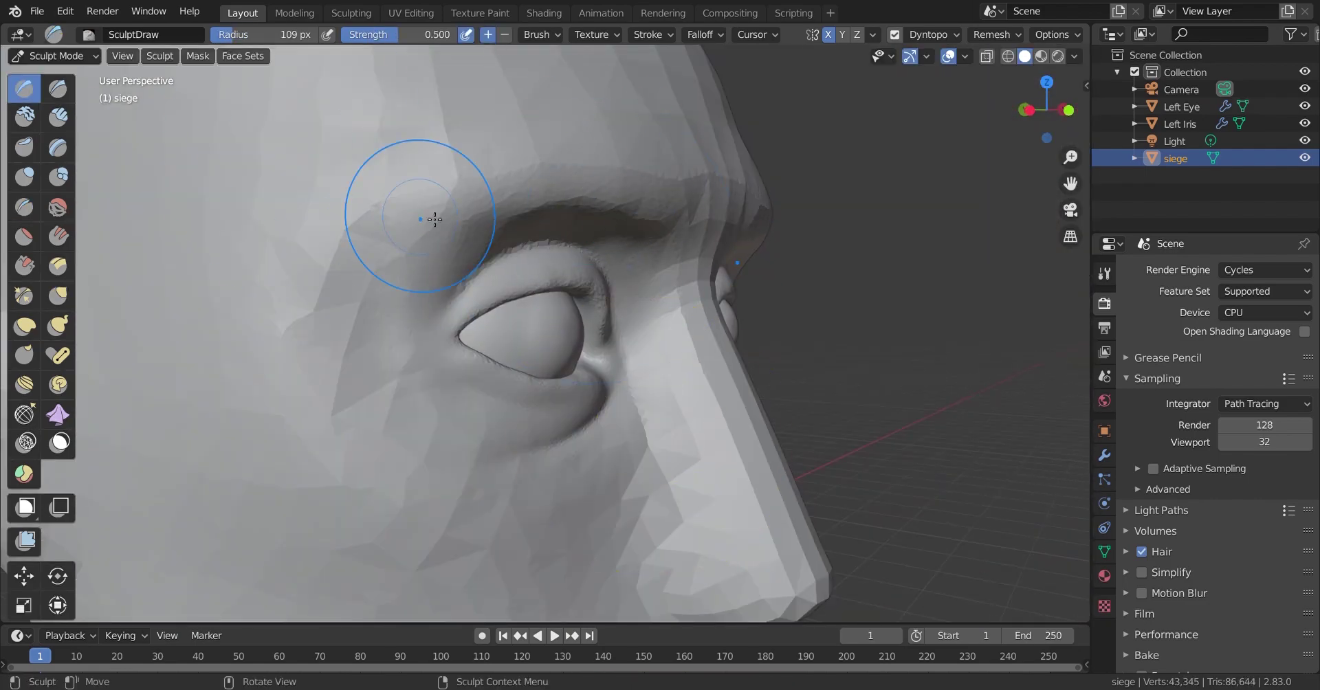
key(ctrl+s)
Push the sides of the nose into shape with Grab, checking side and three-quarter profiles
scroll(350, 289, down, 4)
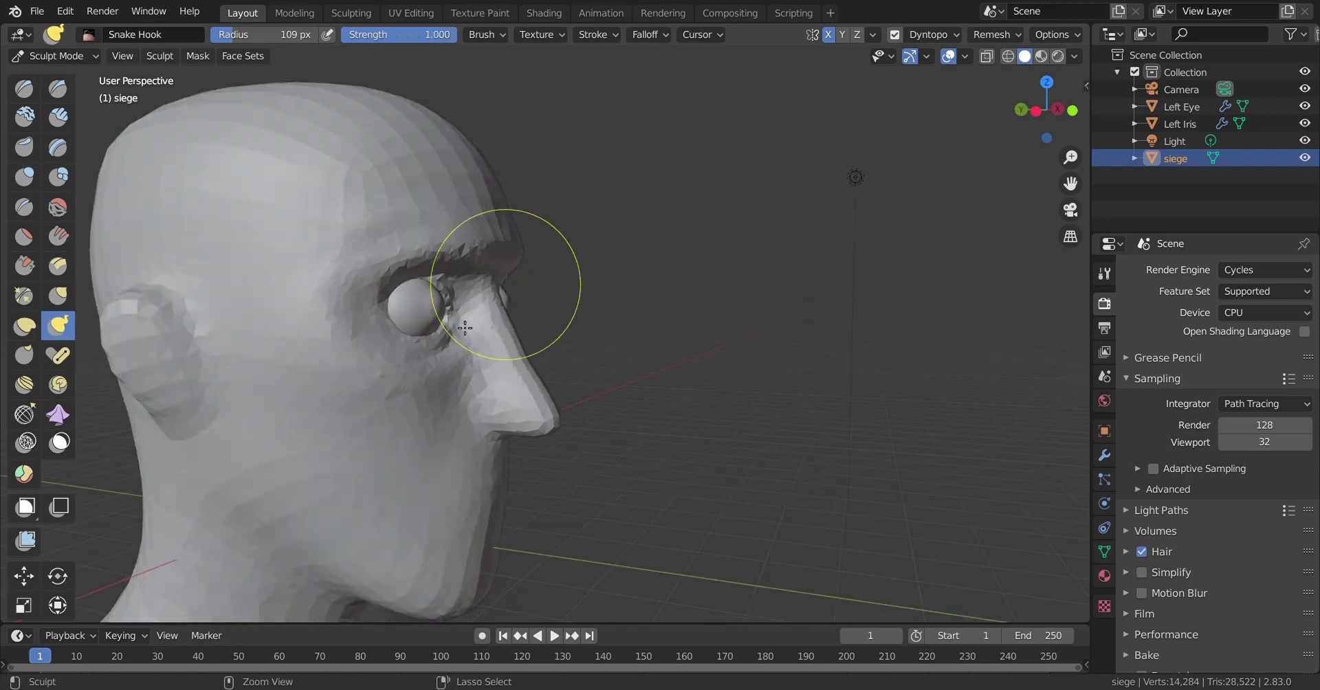
scroll(486, 280, up, 6)
key(g)
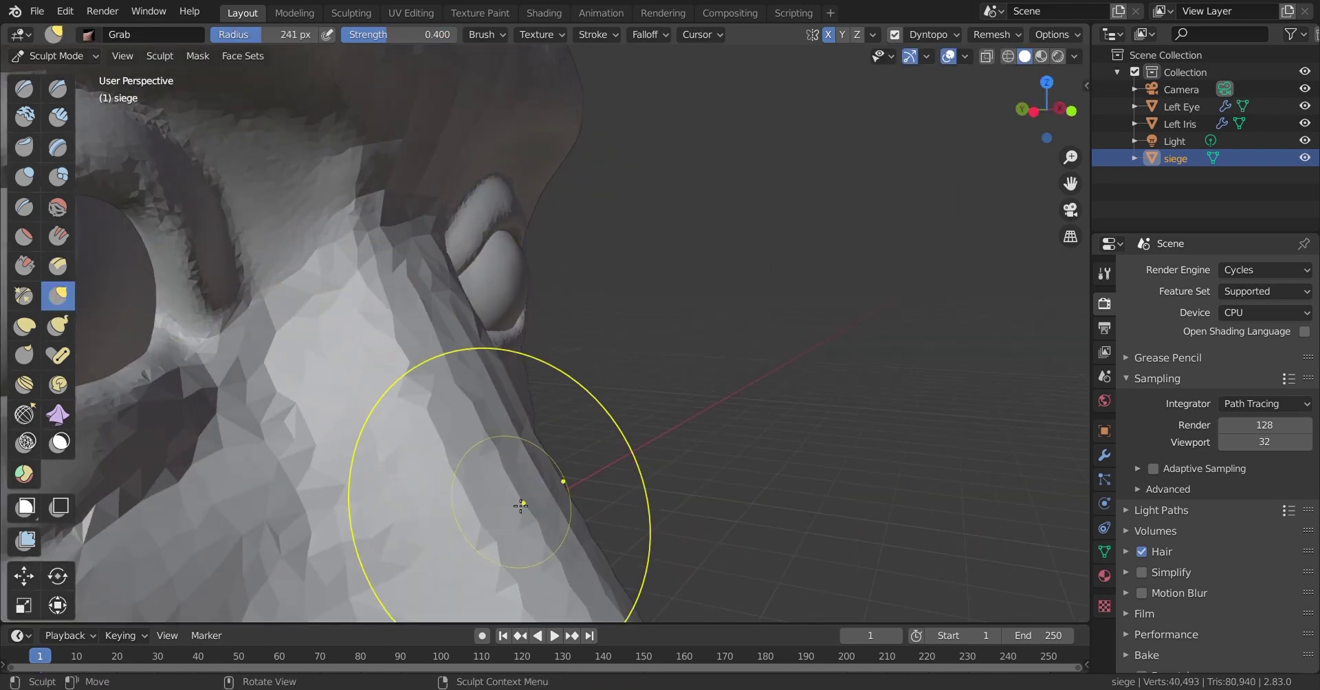
middle_drag(519, 502, 442, 427)
scroll(554, 292, down, 5)
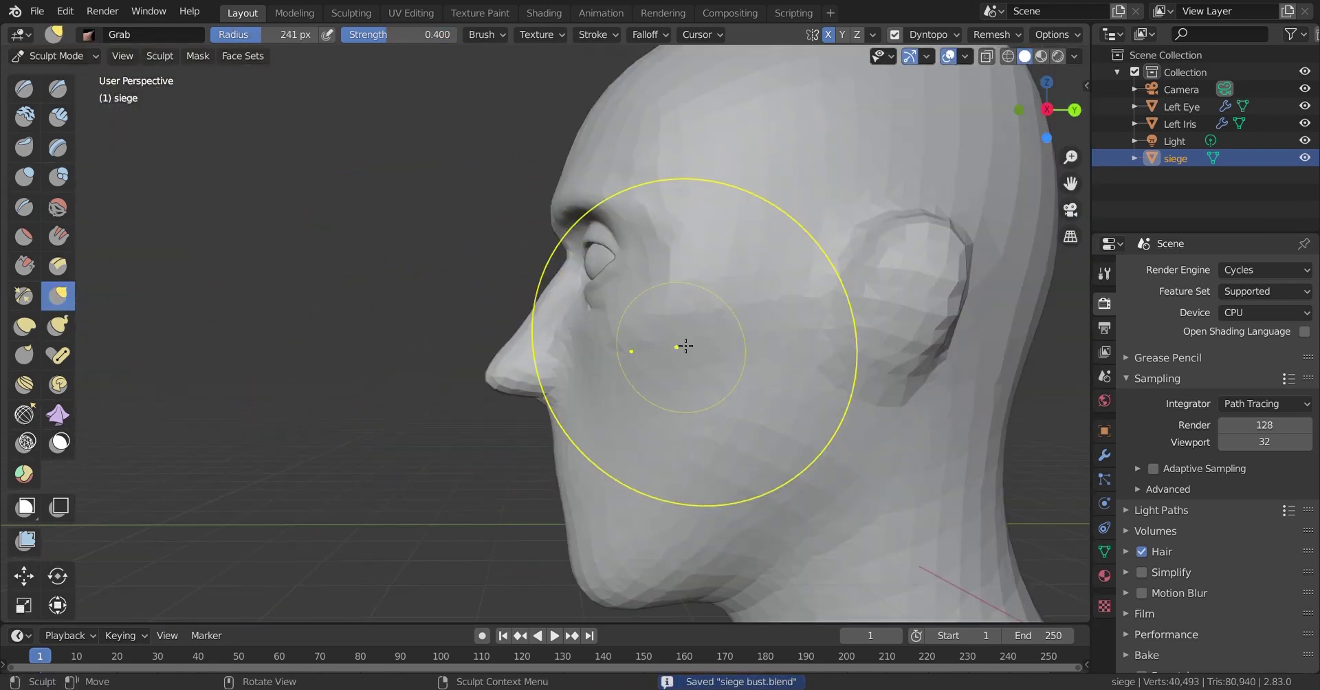
mouse_move(683, 344)
middle_down()
mouse_move(692, 374)
mouse_move(524, 435)
middle_up()
key(x)
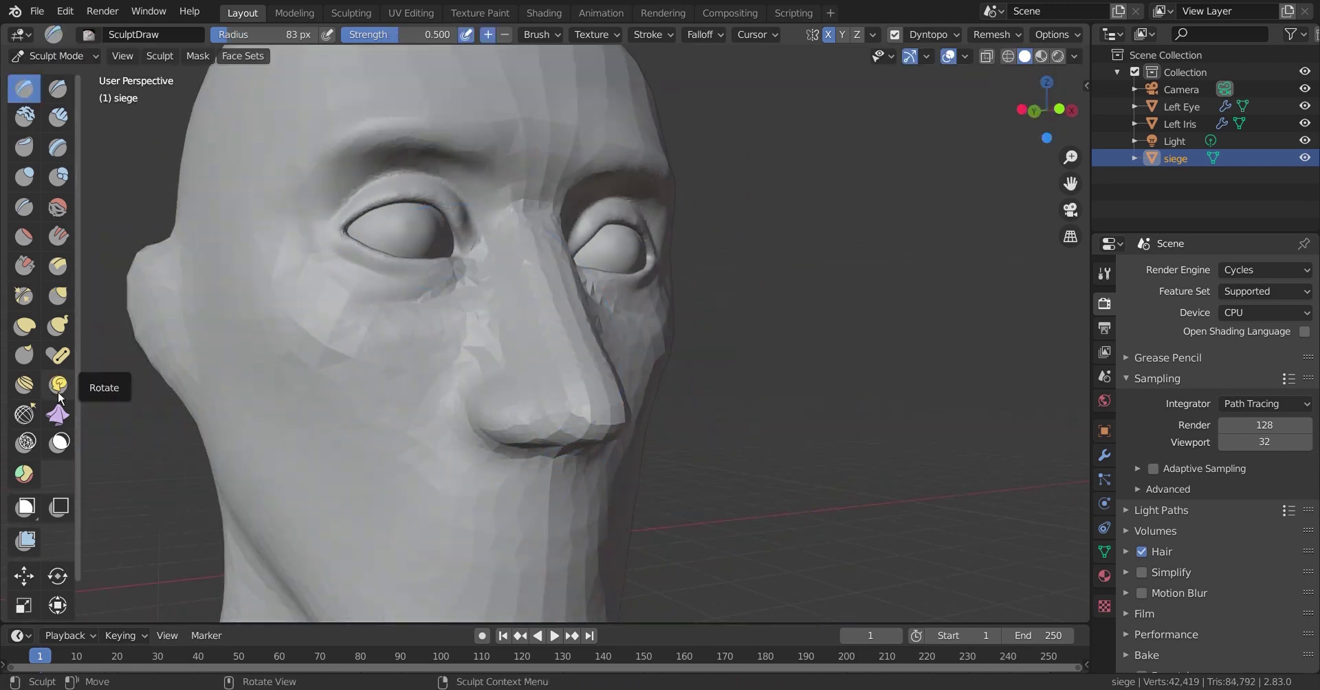
Shape the nose tip with Grab and Flatten, using a 72 px brush radius
key(shift+c)
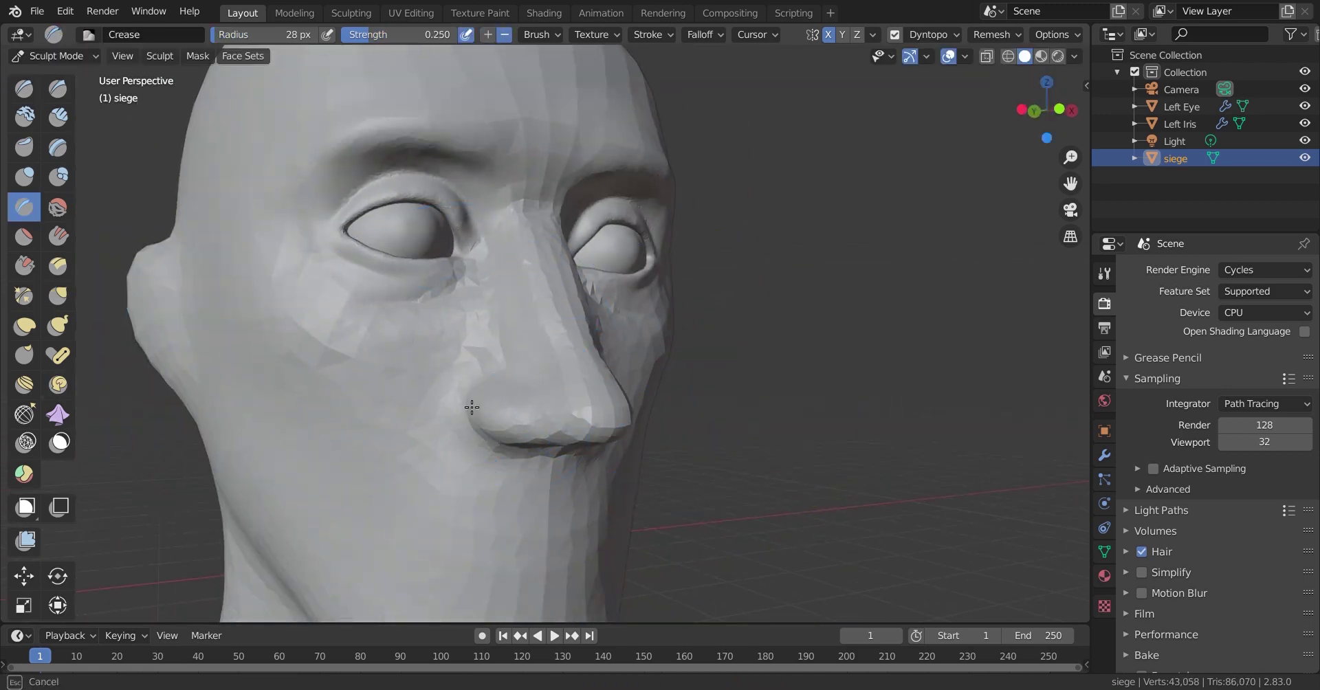
click(58, 295)
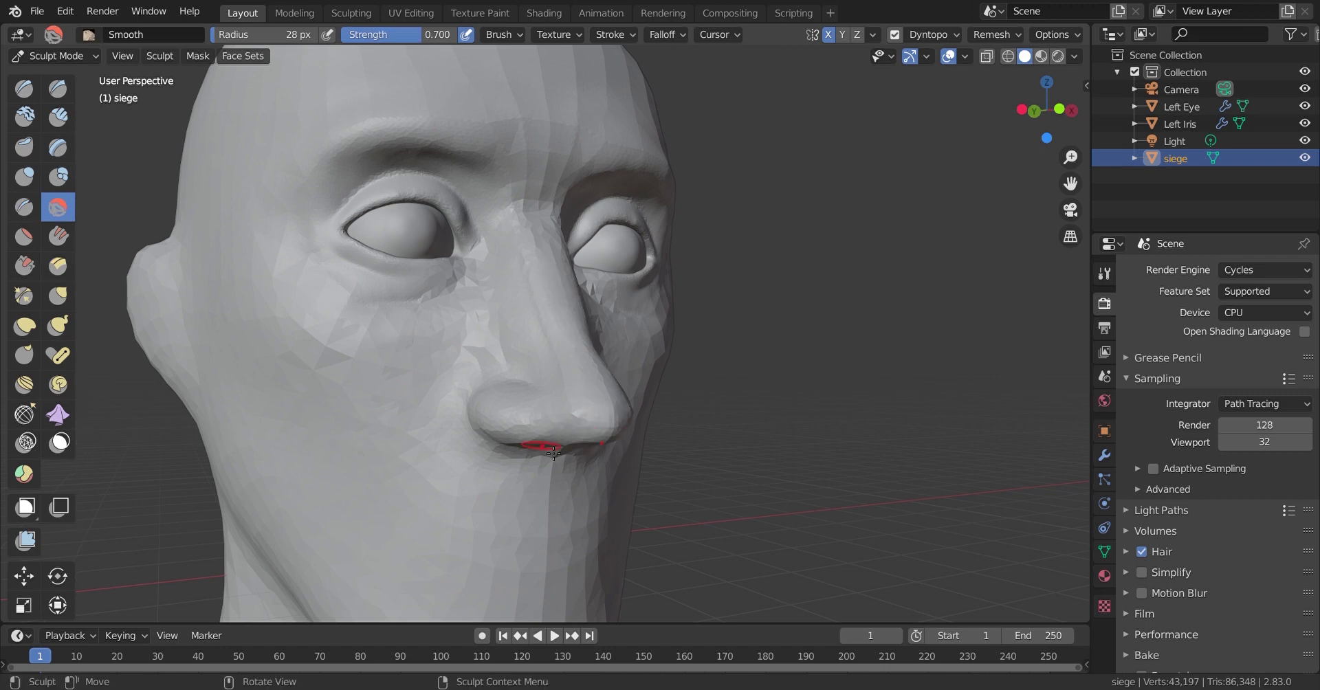
scroll(530, 442, down, 5)
middle_drag(530, 442, 525, 421)
scroll(525, 421, up, 6)
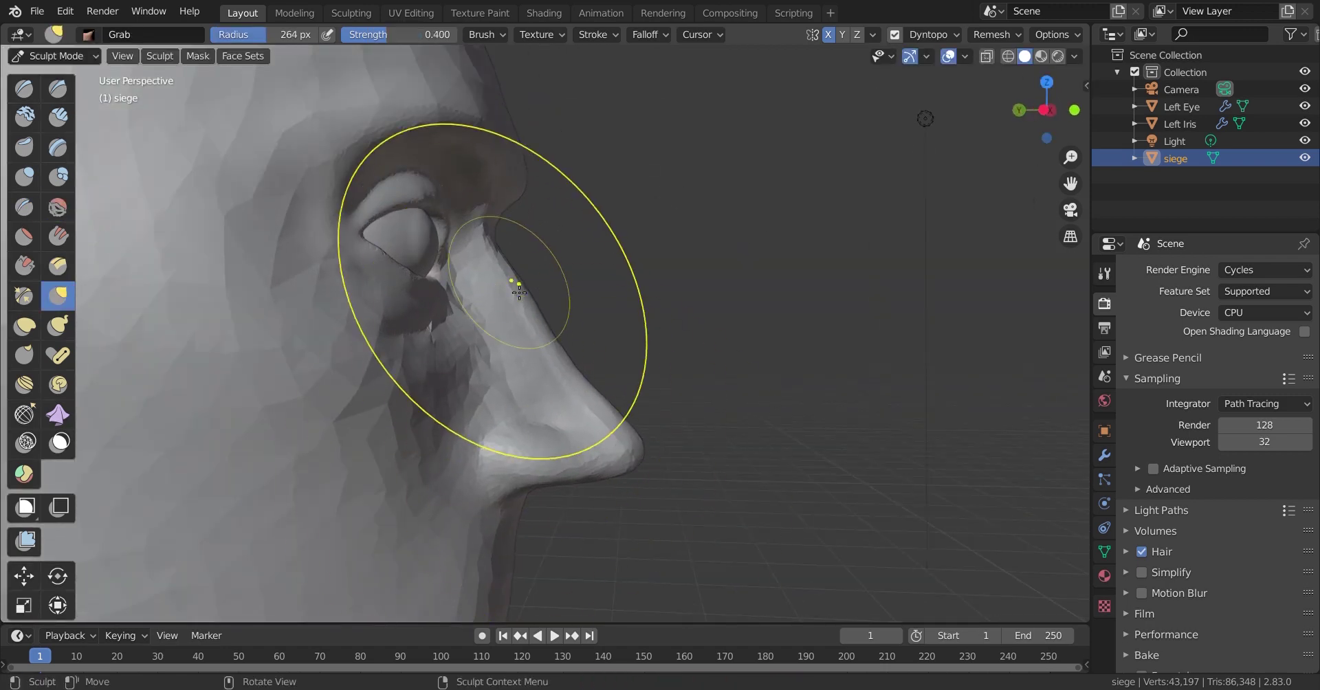
middle_drag(641, 458, 437, 383)
key(shift+t)
scroll(436, 383, up, 2)
key(f)
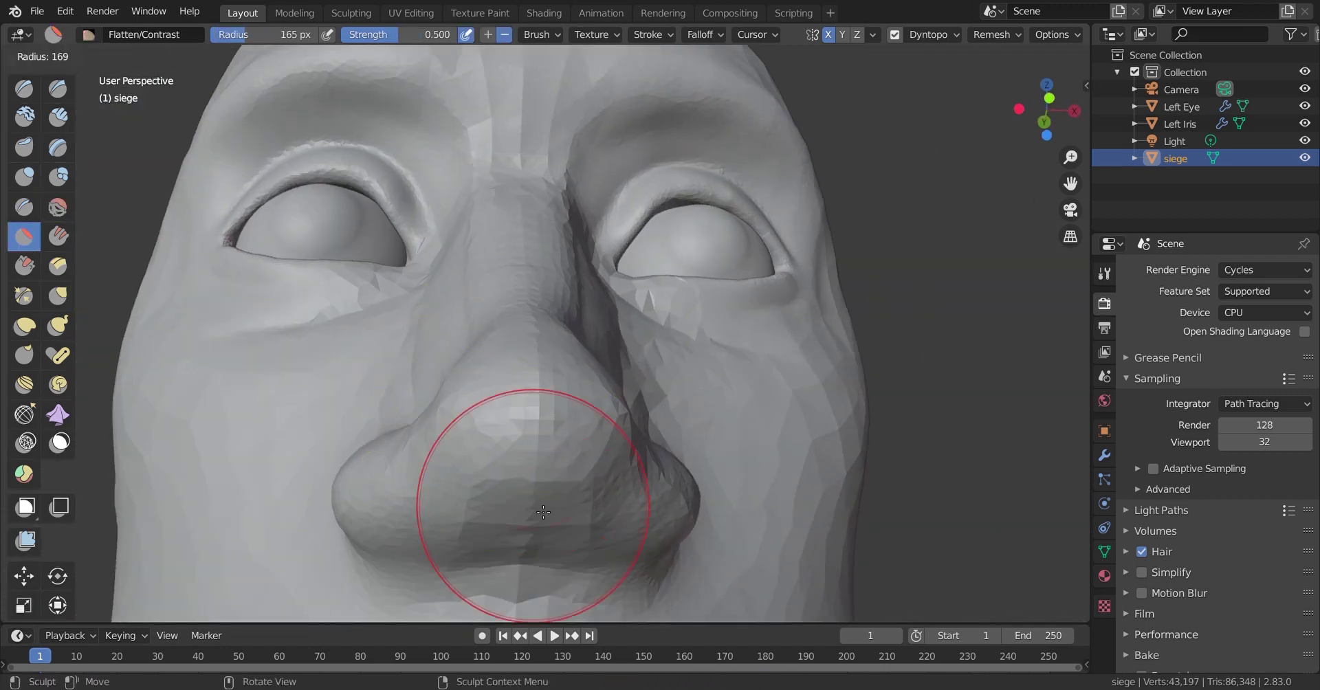
click(579, 415)
middle_drag(535, 295, 330, 254)
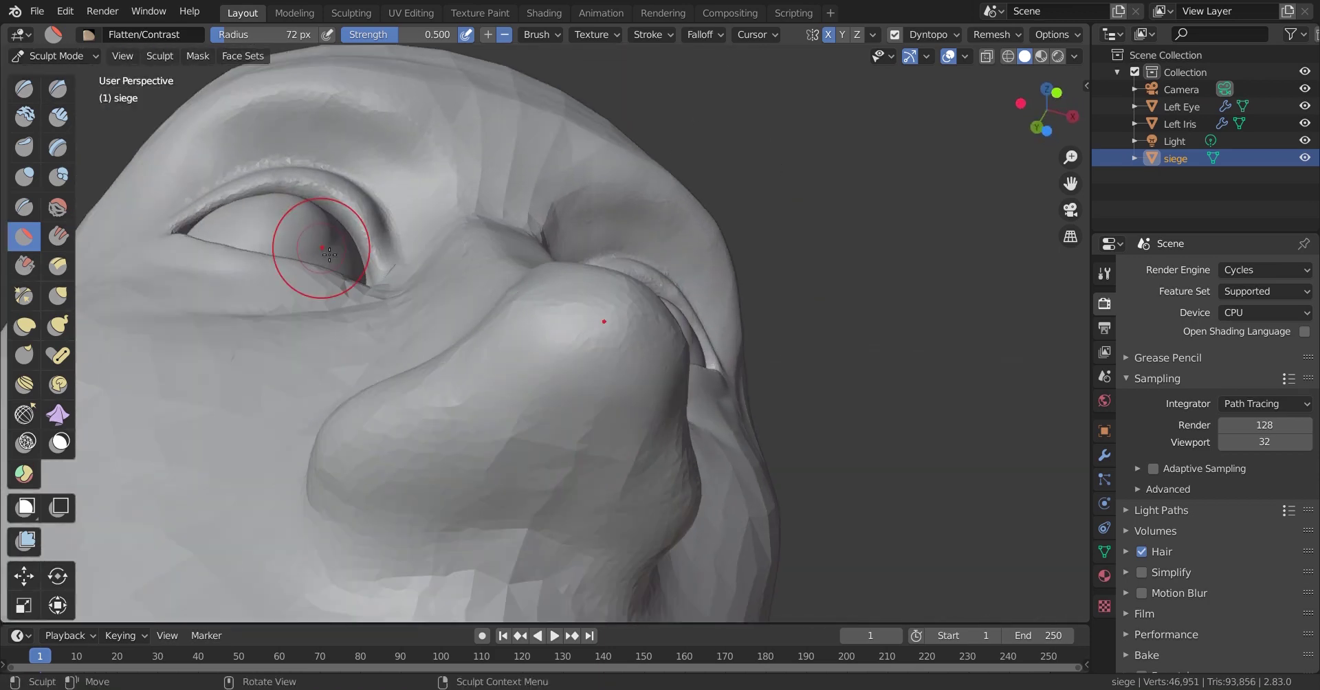
Carve and deepen nostril grooves under the nose with the Draw brush, saving the file
click(24, 88)
middle_drag(481, 344, 586, 410)
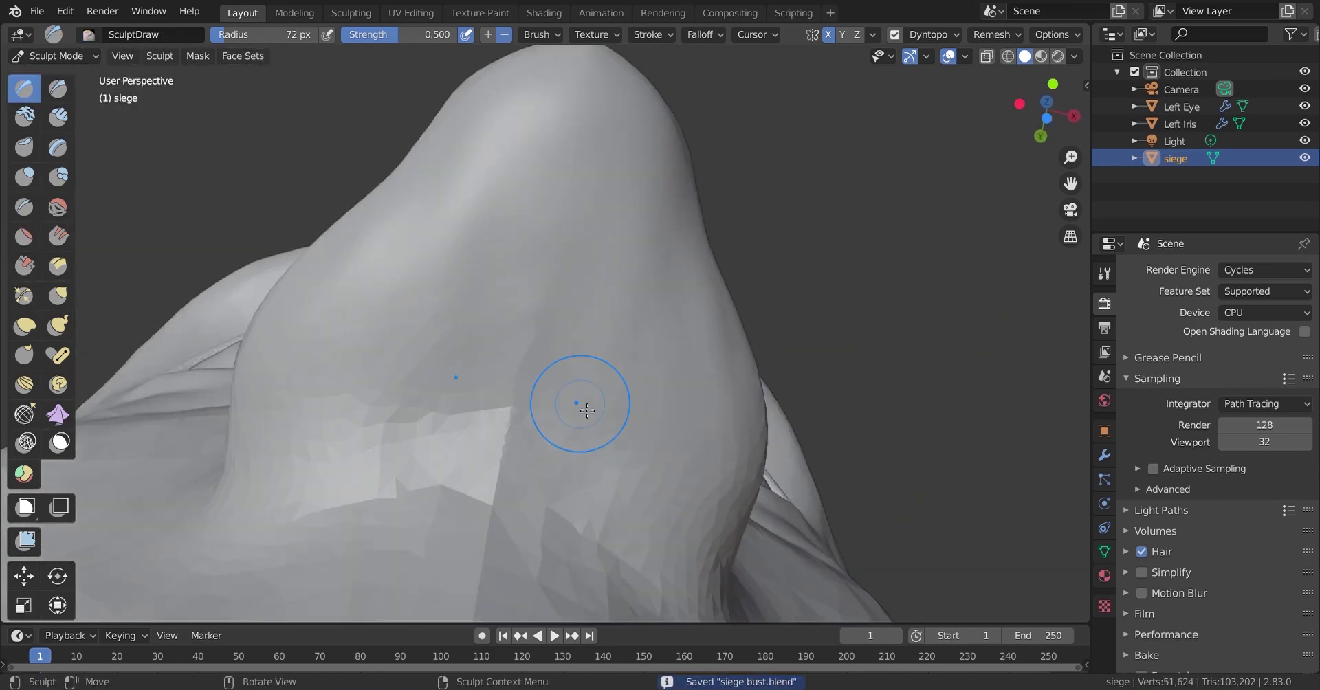
mouse_move(586, 409)
mouse_down()
mouse_move(397, 383)
mouse_move(359, 409)
mouse_move(383, 413)
mouse_move(481, 259)
mouse_move(442, 303)
mouse_move(472, 323)
mouse_move(453, 333)
mouse_up()
key(ctrl+s)
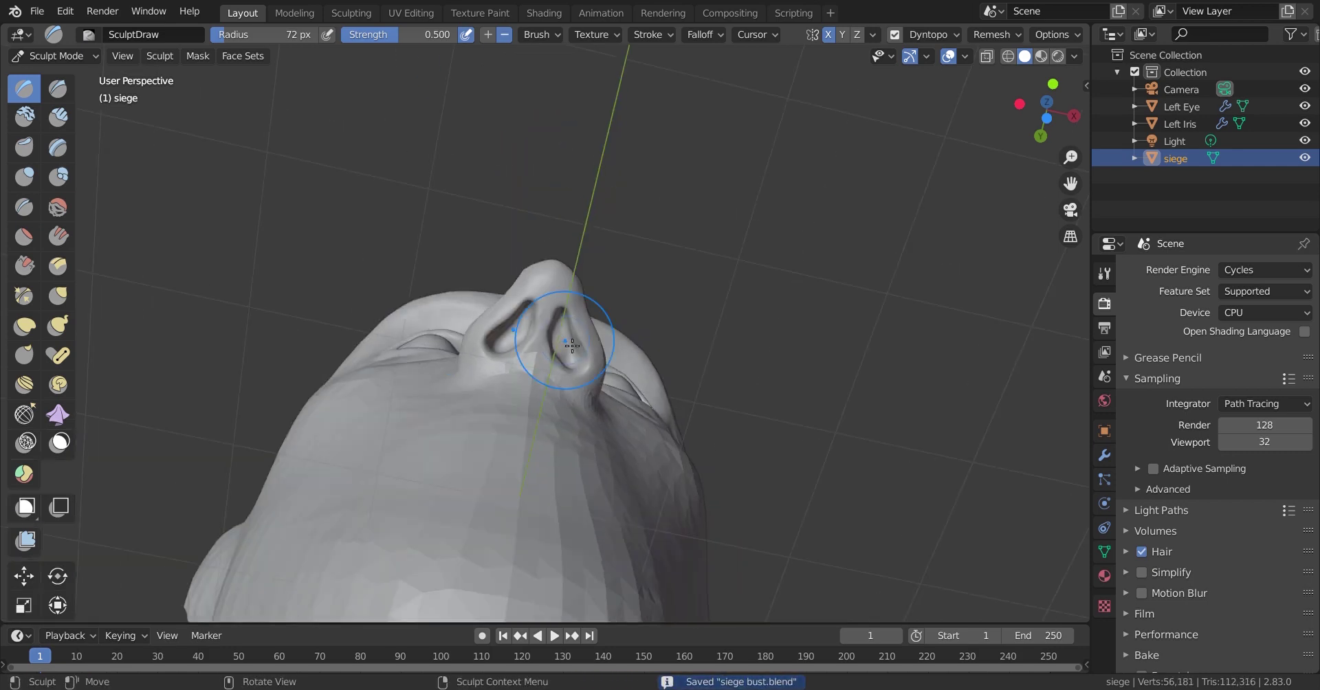
middle_drag(454, 334, 587, 355)
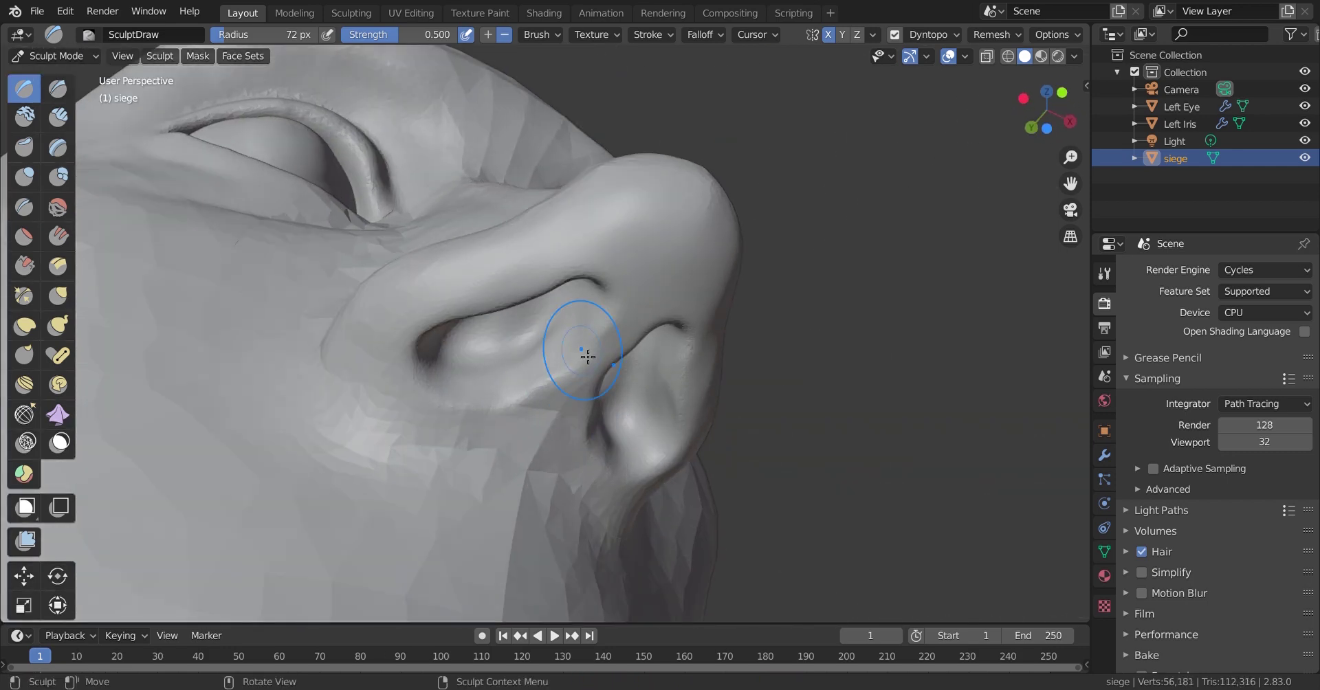
middle_drag(573, 361, 368, 256)
mouse_move(368, 257)
mouse_down()
mouse_move(294, 230)
mouse_move(737, 383)
mouse_up()
Pull the nose tip further out with Snake Hook in side view and save
key(ctrl+s)
mouse_move(737, 383)
middle_down()
mouse_move(568, 428)
mouse_move(456, 419)
middle_up()
key(k)
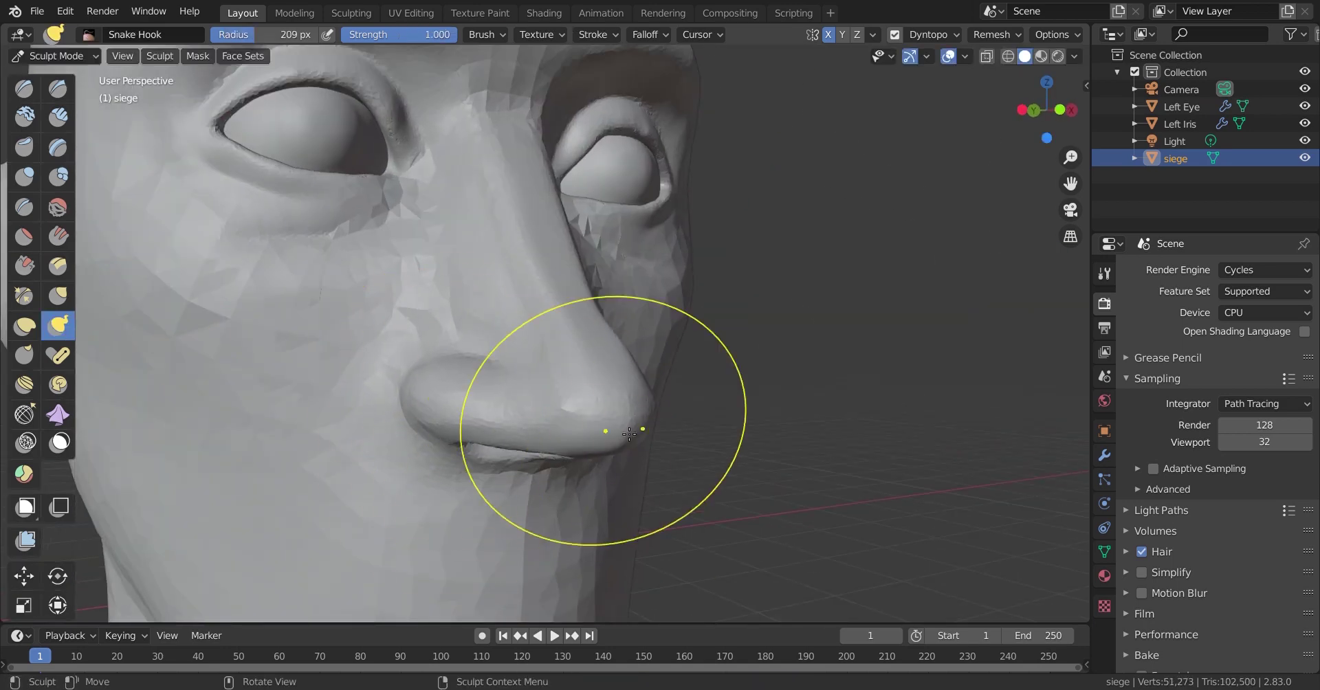
middle_drag(604, 436, 592, 419)
scroll(591, 418, up, 4)
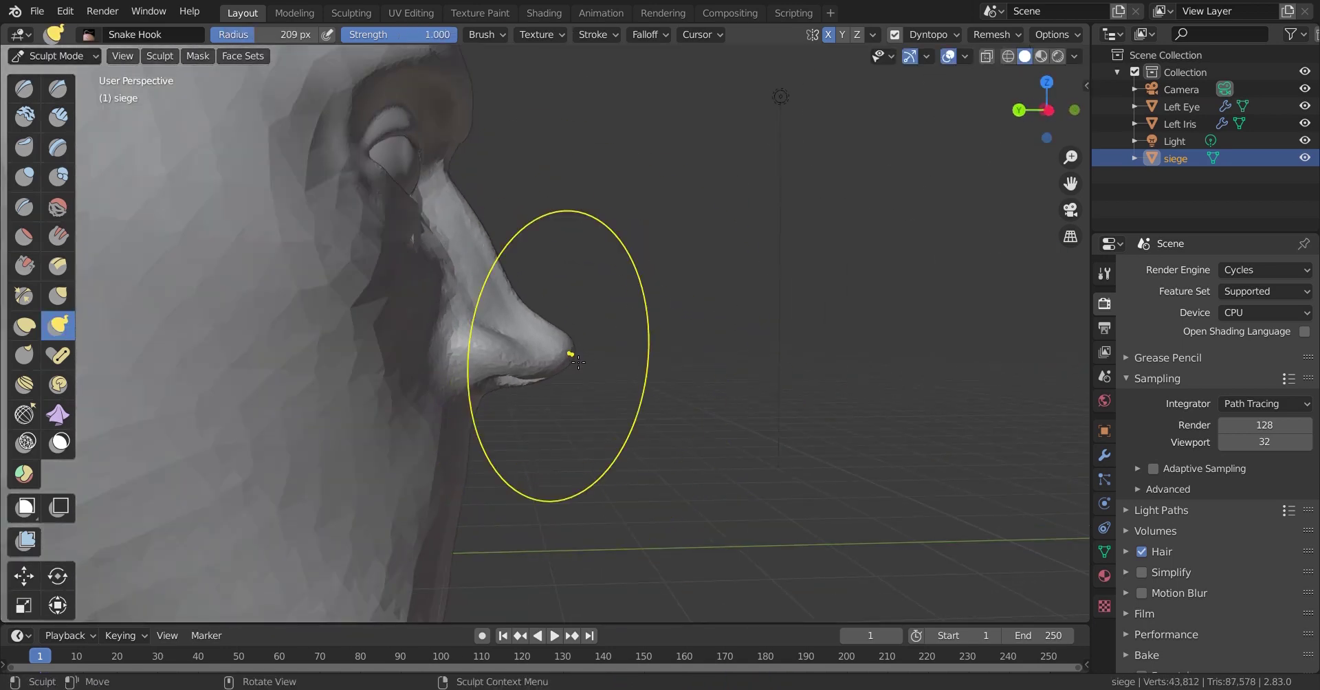
middle_drag(537, 237, 540, 401)
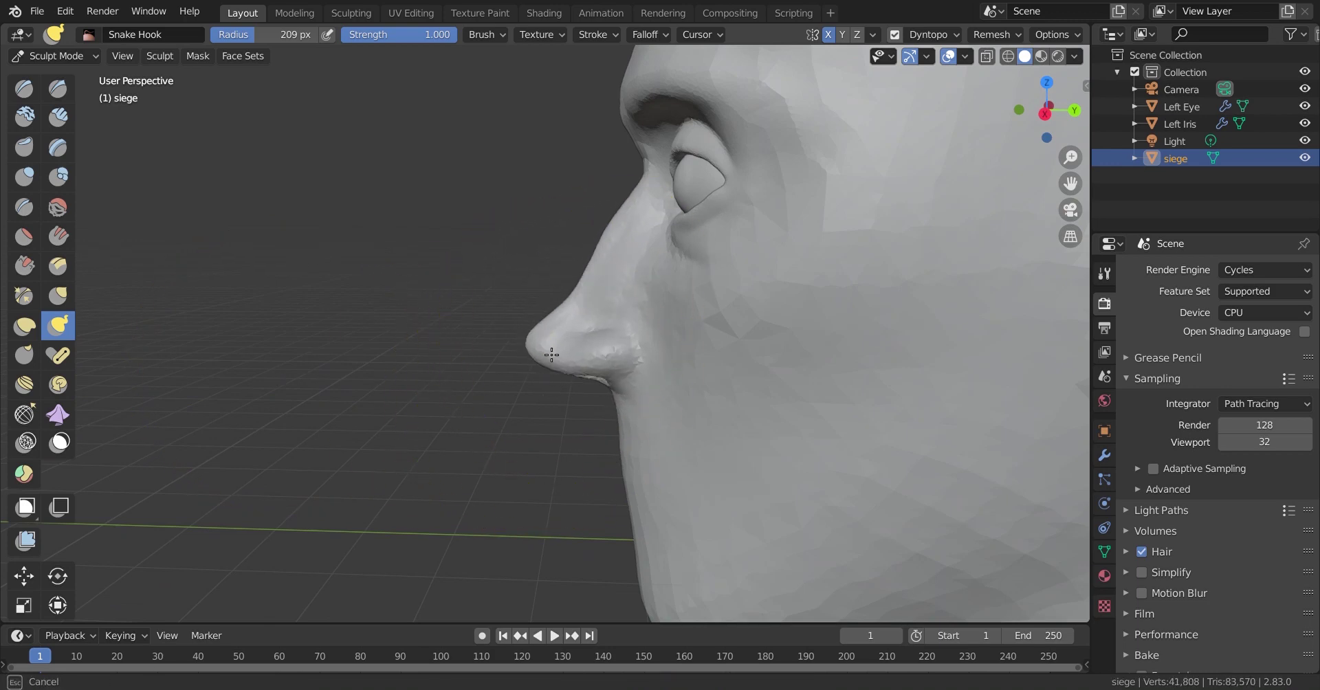
key(ctrl+s)
Refine the nostril rims from below with a 117 px Draw brush and Smooth
mouse_move(551, 355)
middle_down()
mouse_move(677, 413)
mouse_move(317, 249)
middle_up()
scroll(317, 249, up, 5)
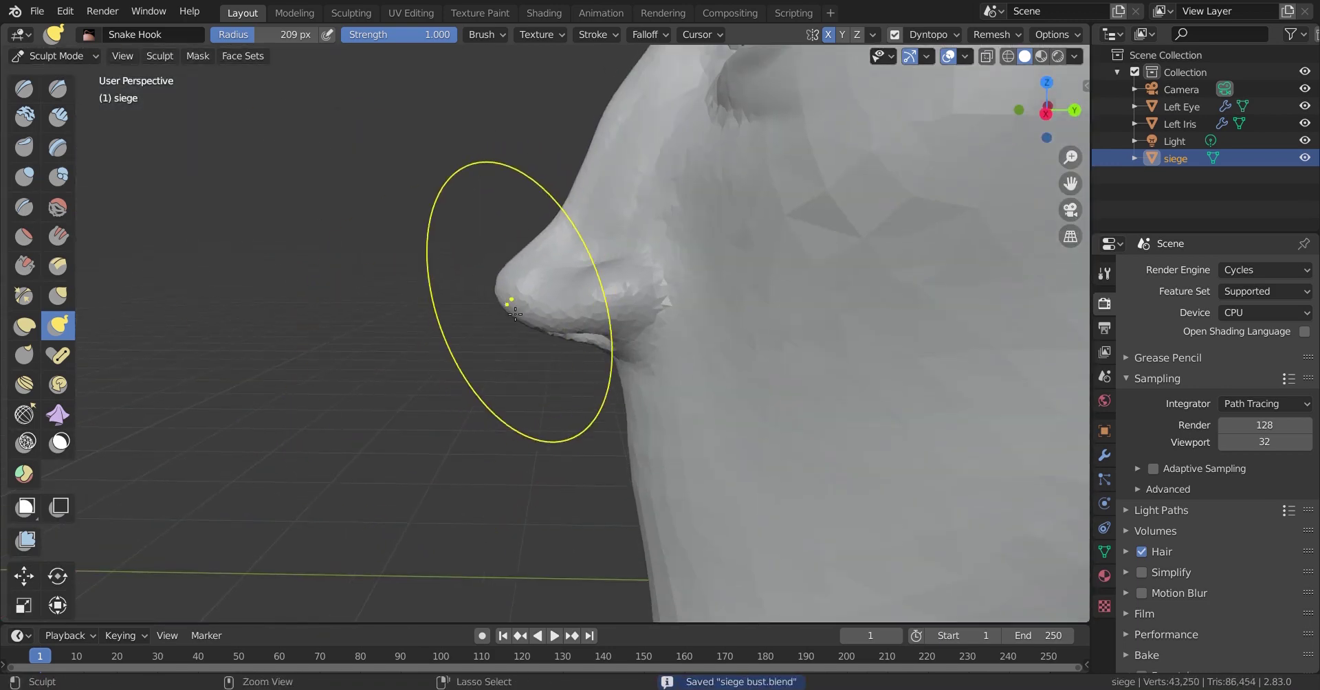
scroll(515, 315, down, 3)
middle_drag(515, 315, 530, 341)
scroll(530, 342, up, 4)
key(x)
key(f)
click(439, 173)
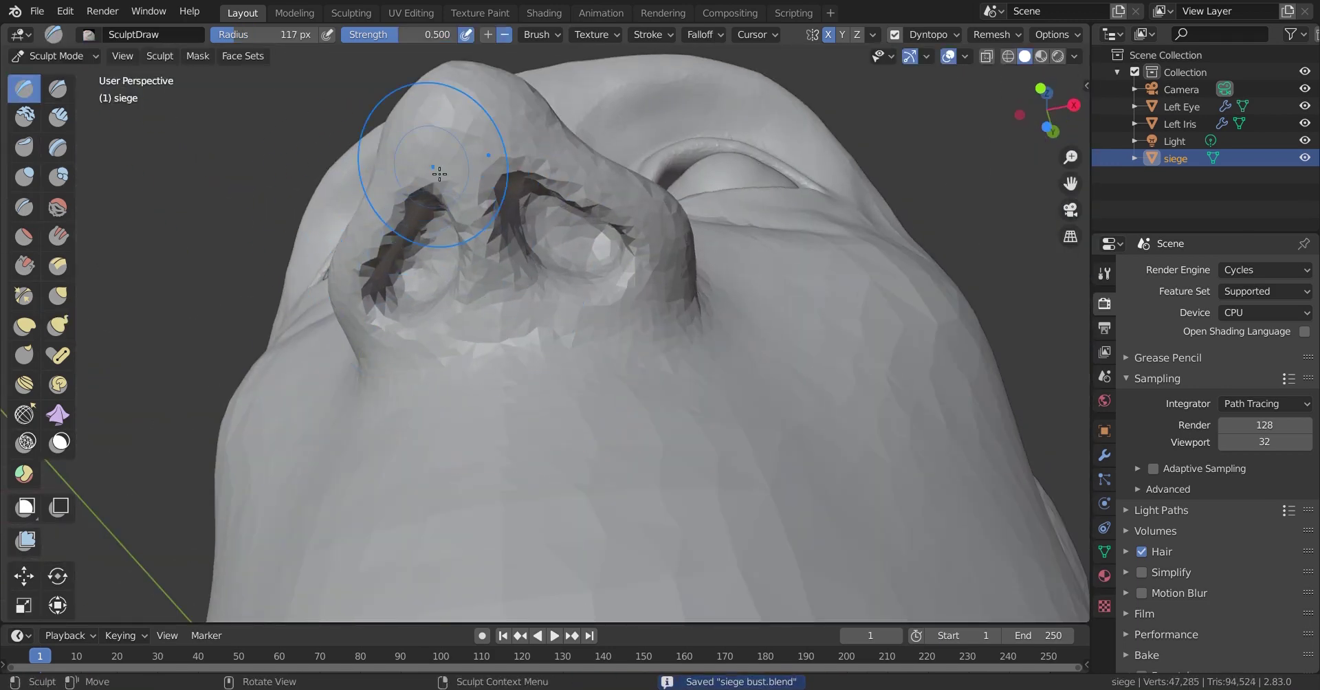
key(shift+s)
drag(439, 173, 424, 234)
key(shift+c)
middle_drag(343, 446, 422, 530)
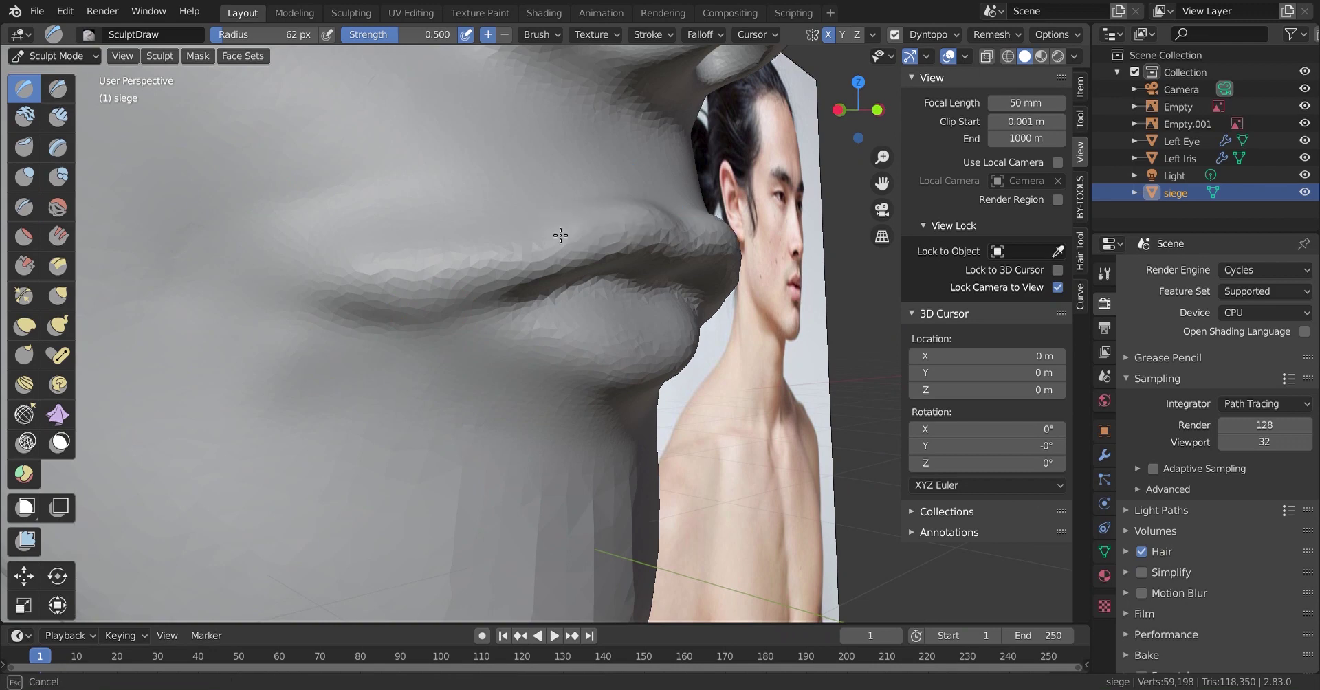
Raise and reshape the upper lip, then inspect the lips in a three-quarter close-up
drag(560, 235, 344, 268)
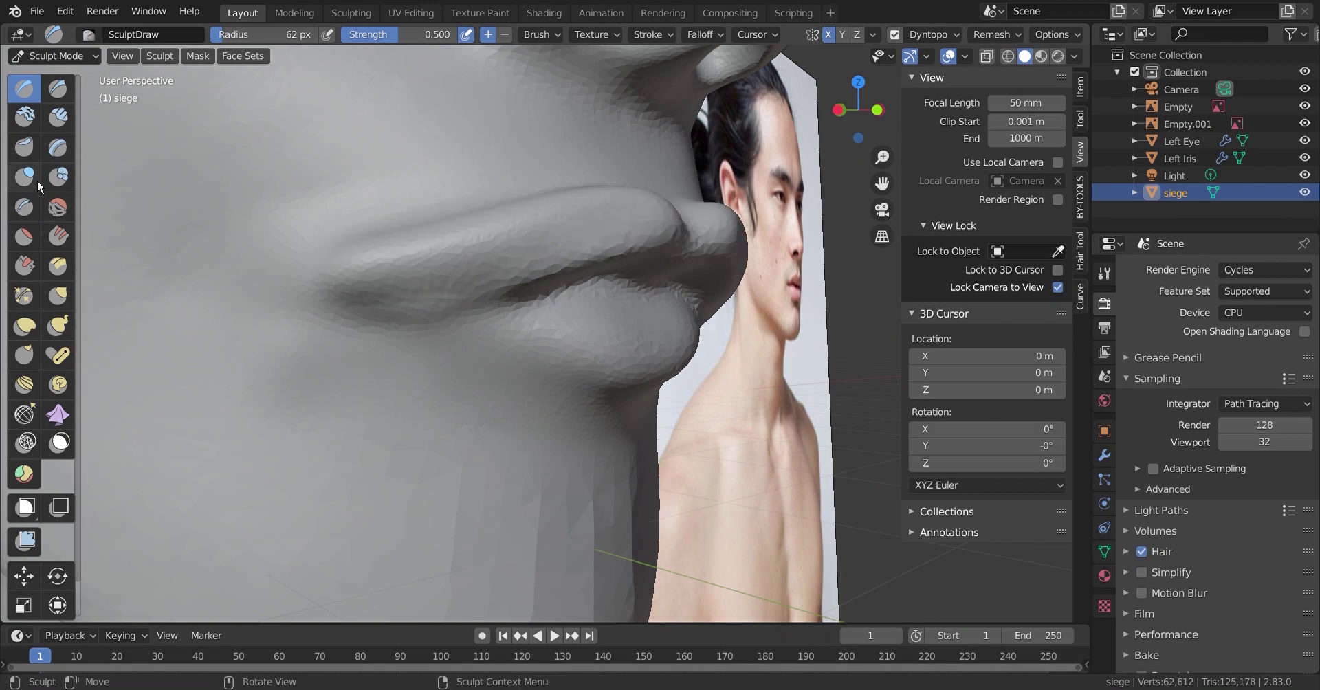
key(s)
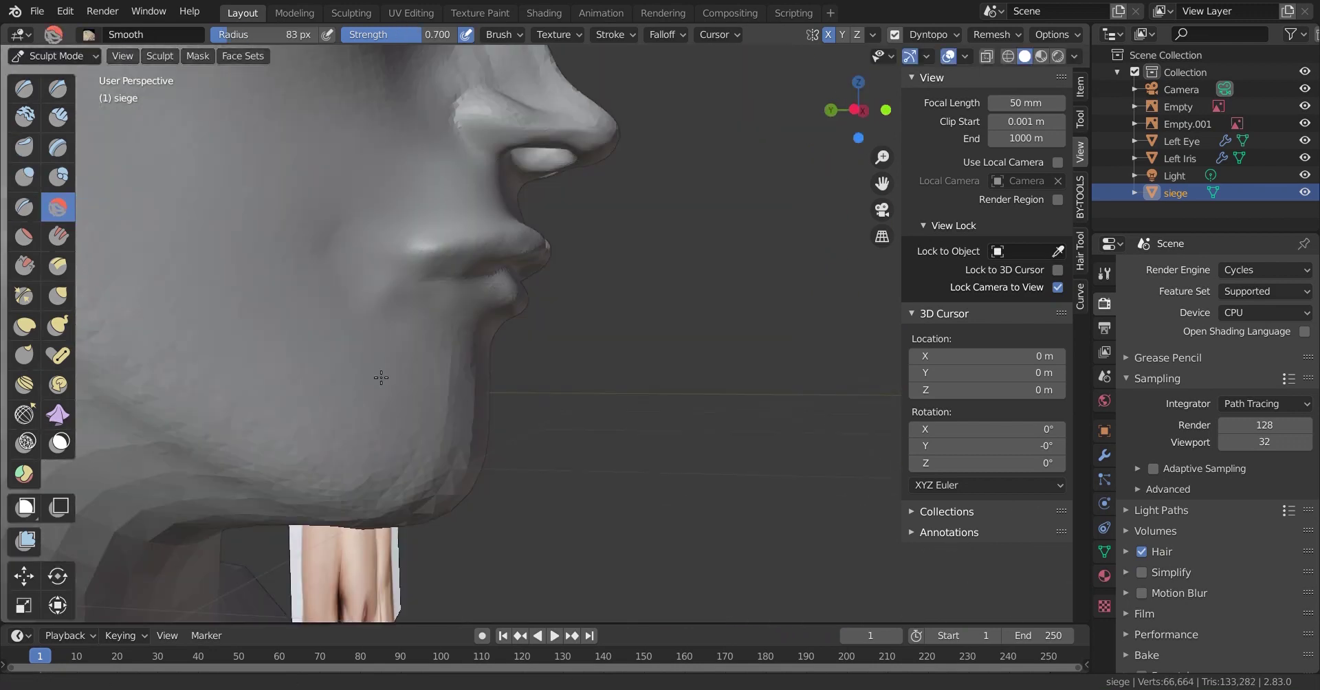
key(k)
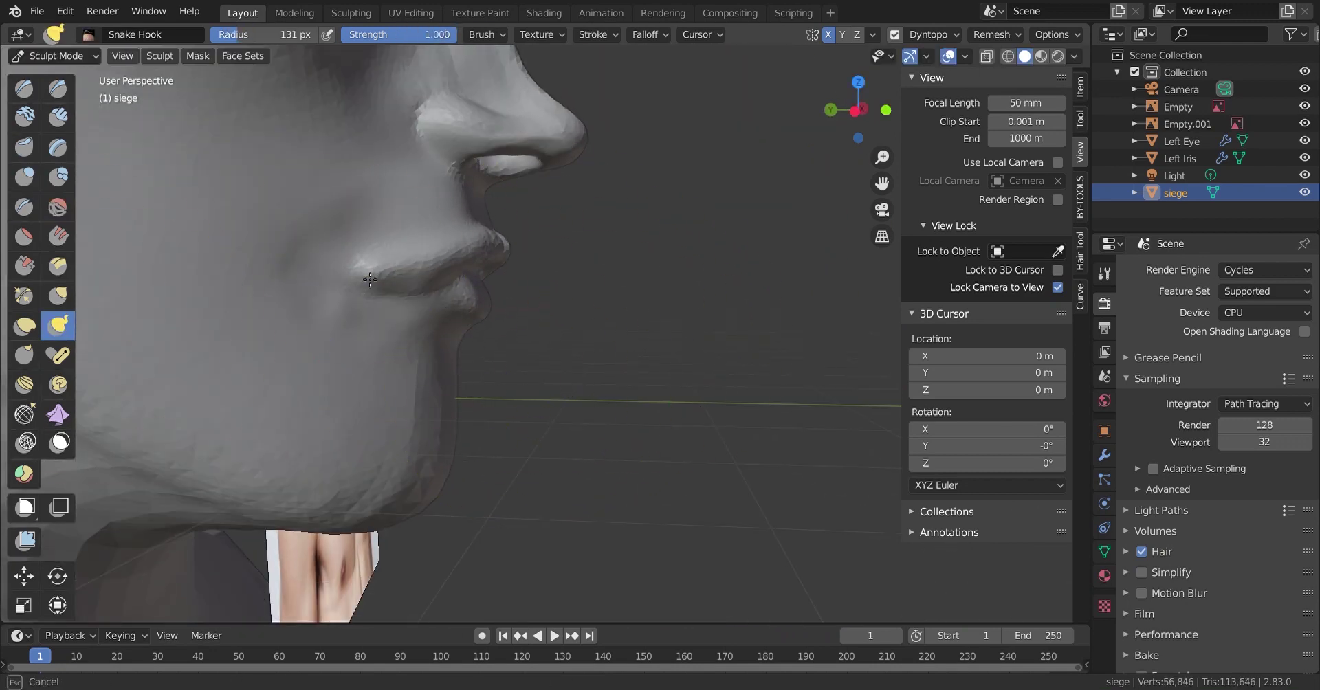
mouse_move(486, 244)
middle_down()
mouse_move(336, 333)
mouse_move(578, 364)
middle_up()
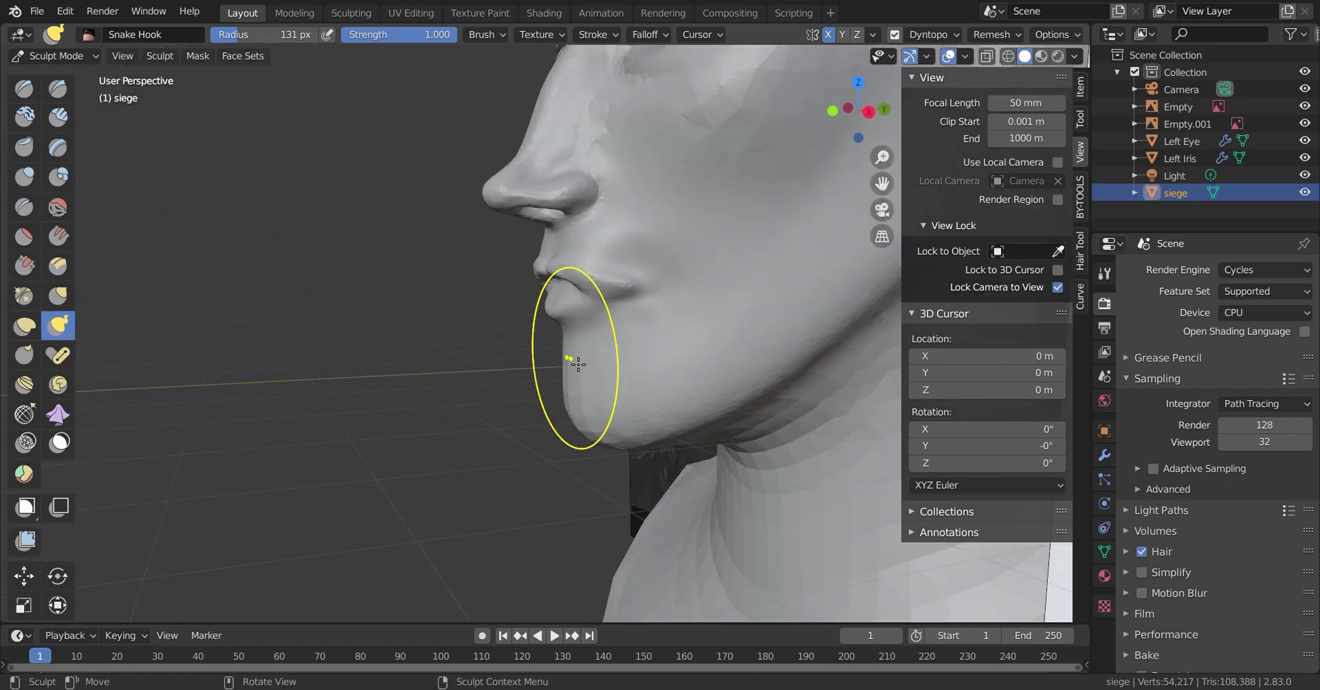
middle_drag(656, 295, 604, 295)
scroll(604, 295, up, 3)
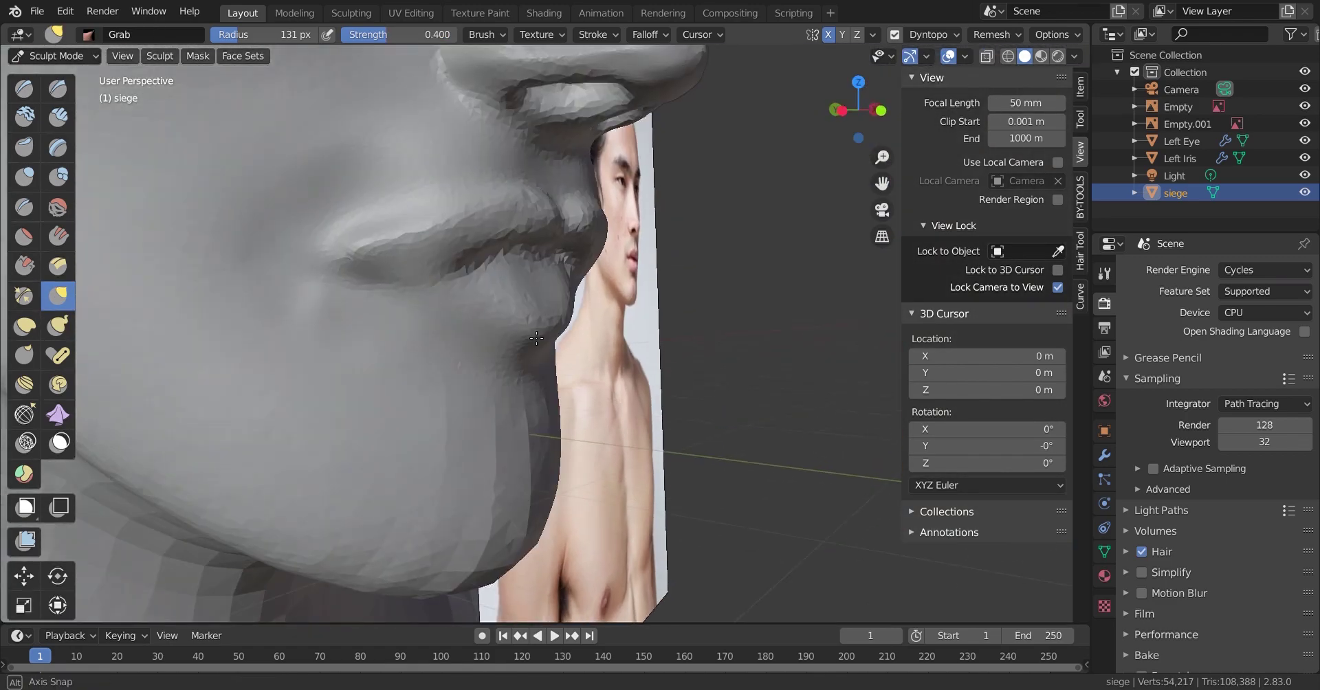
scroll(442, 333, up, 2)
Deepen the lip line toward the right corner with Crease, then switch to Smooth
key(x)
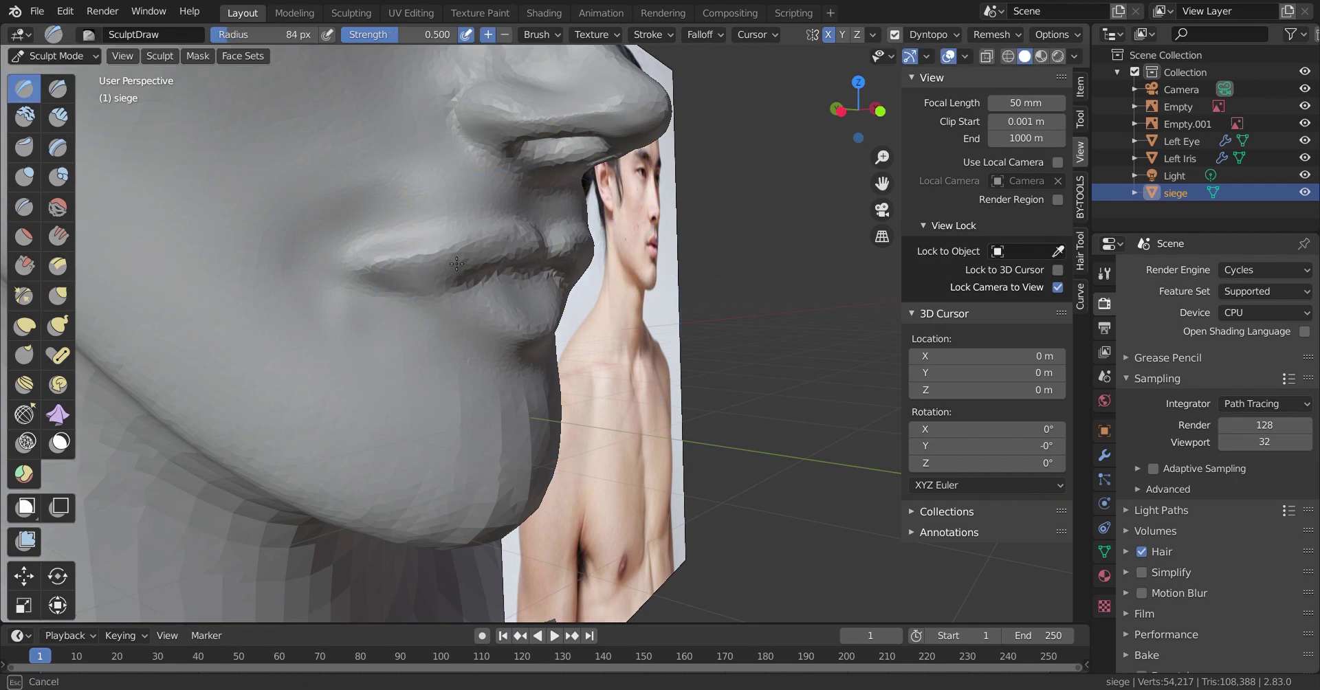
key(shift+c)
mouse_move(440, 306)
middle_down()
mouse_move(378, 398)
mouse_move(414, 266)
middle_up()
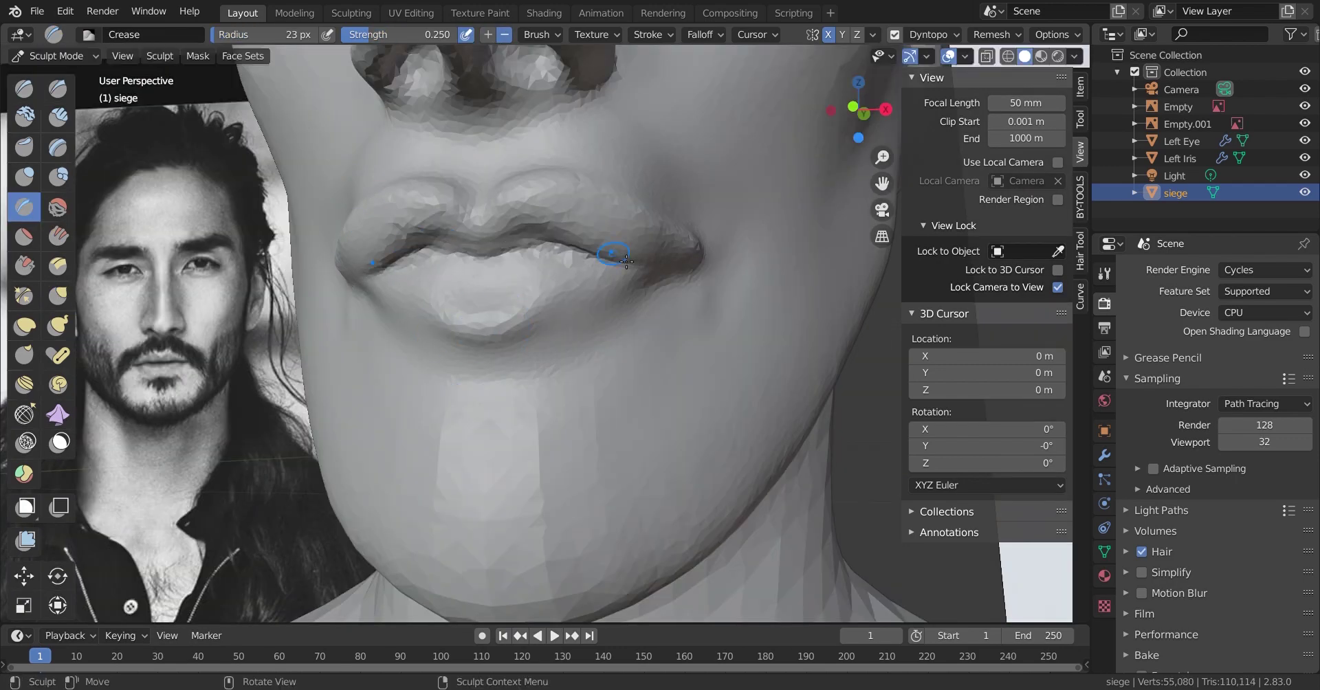
drag(506, 262, 691, 248)
key(shift+s)
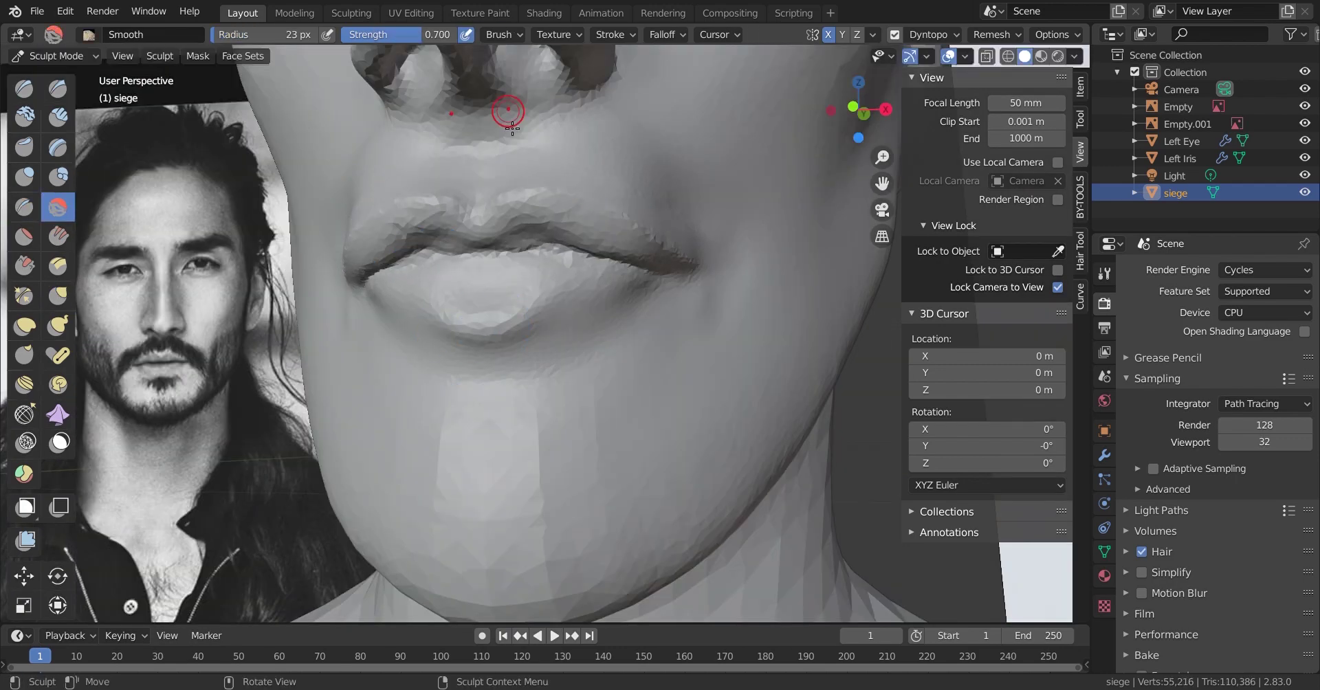
mouse_move(509, 111)
middle_down()
mouse_move(546, 410)
mouse_move(475, 219)
middle_up()
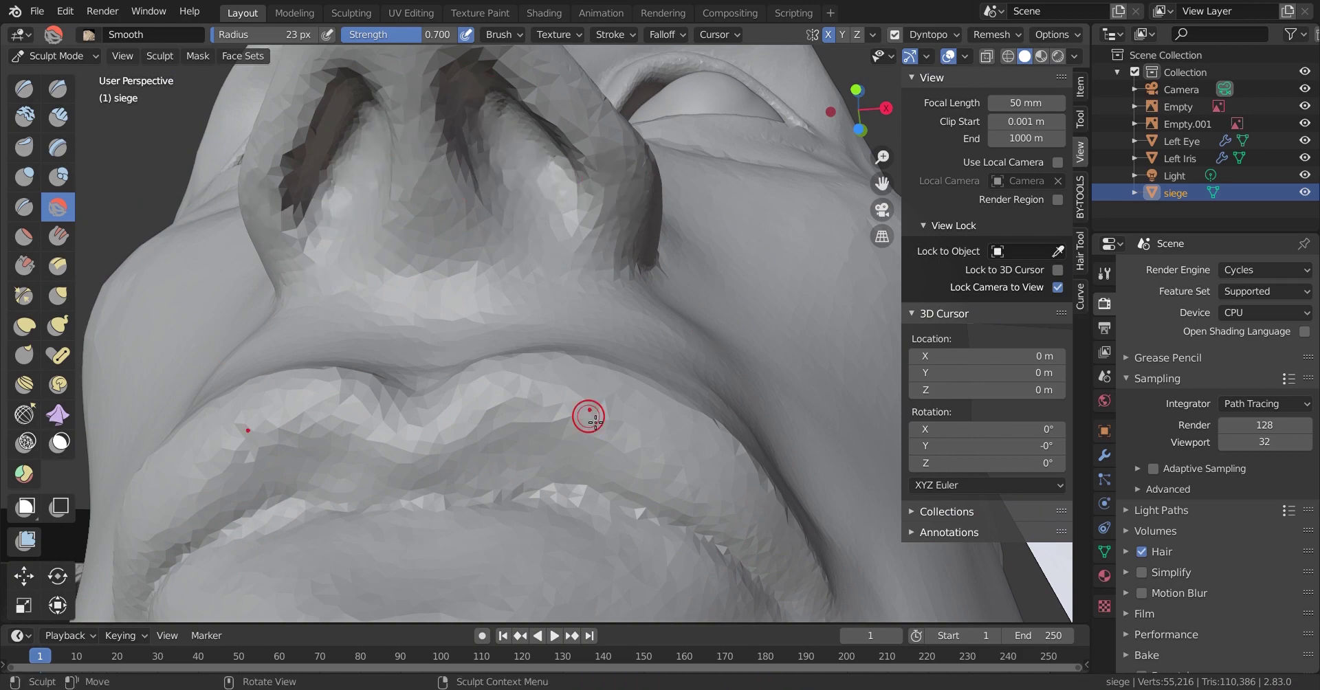
scroll(595, 420, down, 5)
middle_drag(595, 421, 455, 397)
Pull the lower lip and chin slightly down with Grab in close side view
key(g)
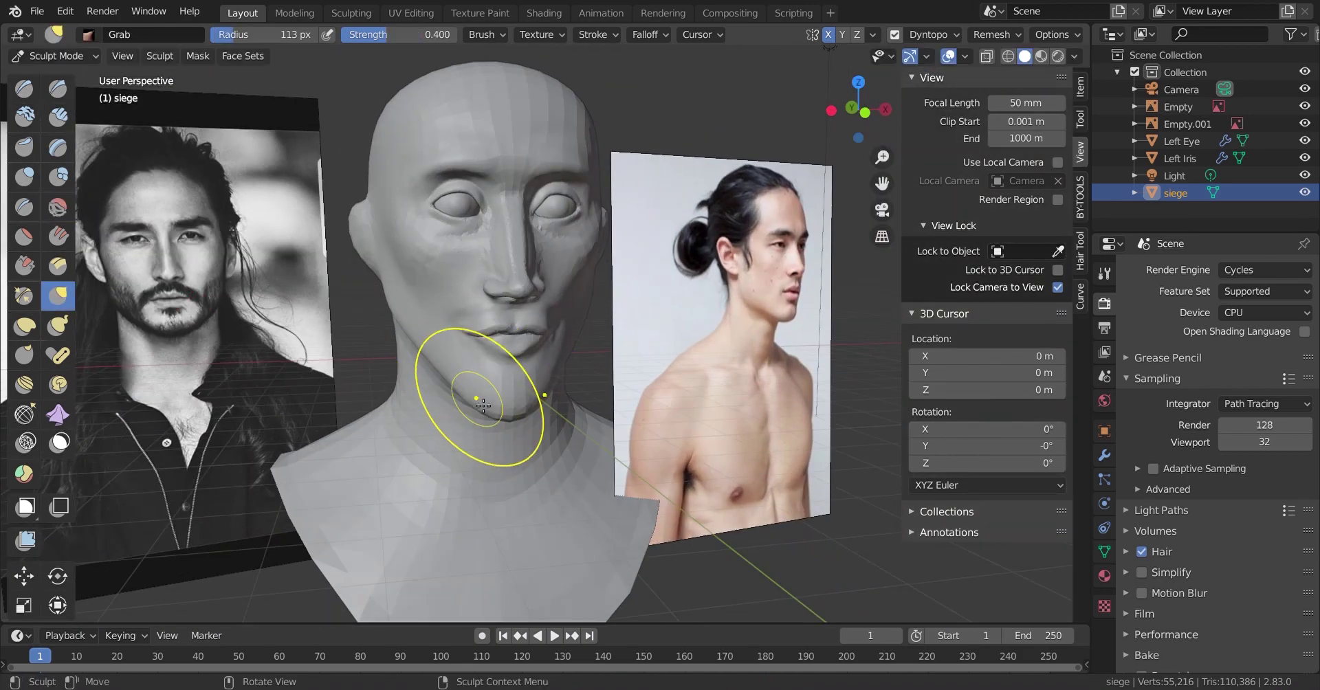
middle_drag(497, 340, 491, 331)
scroll(491, 331, up, 4)
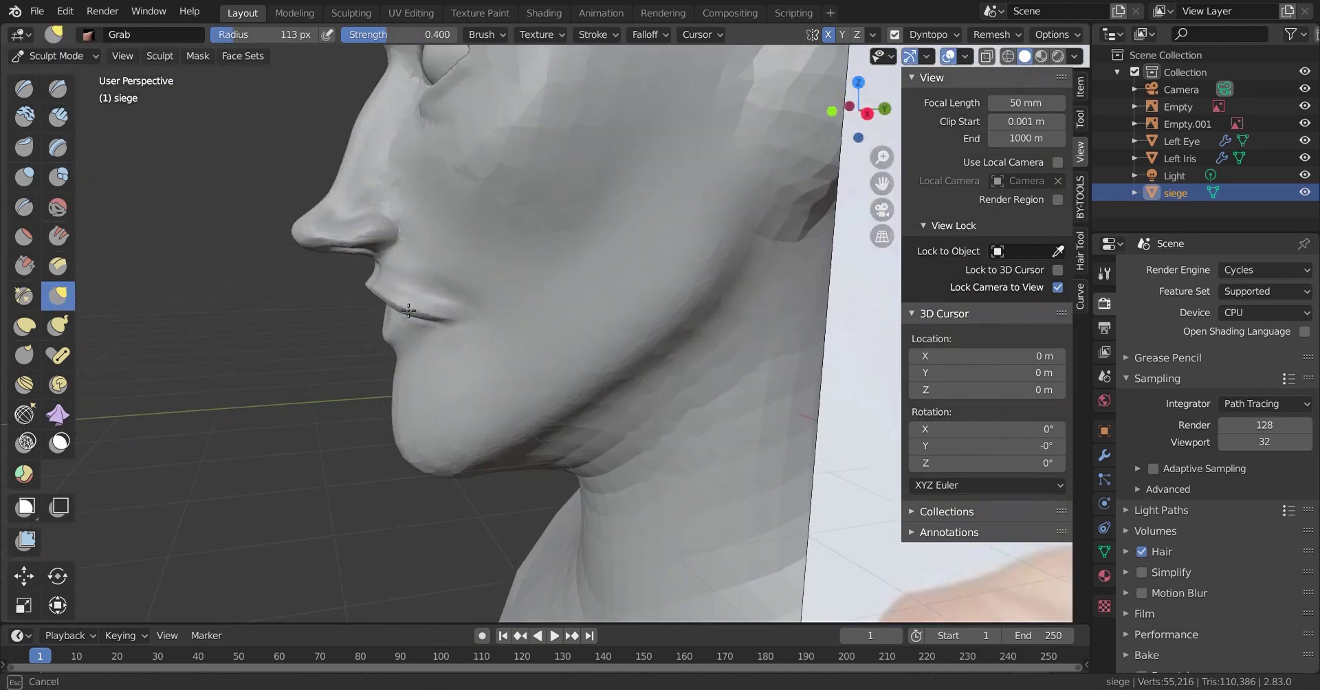
drag(409, 311, 409, 318)
middle_drag(523, 466, 545, 368)
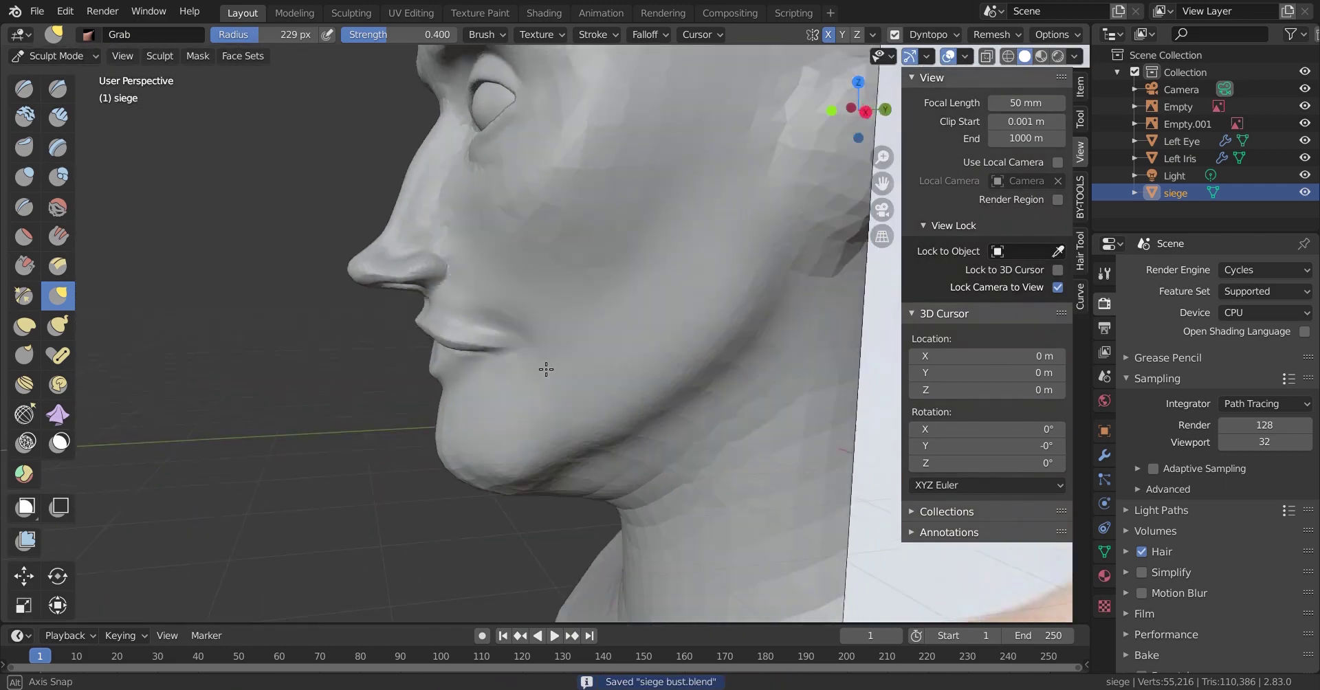
scroll(412, 354, up, 3)
Inflate and crease the lips, then pull the chin outward with Snake Hook
key(i)
middle_drag(356, 324, 642, 330)
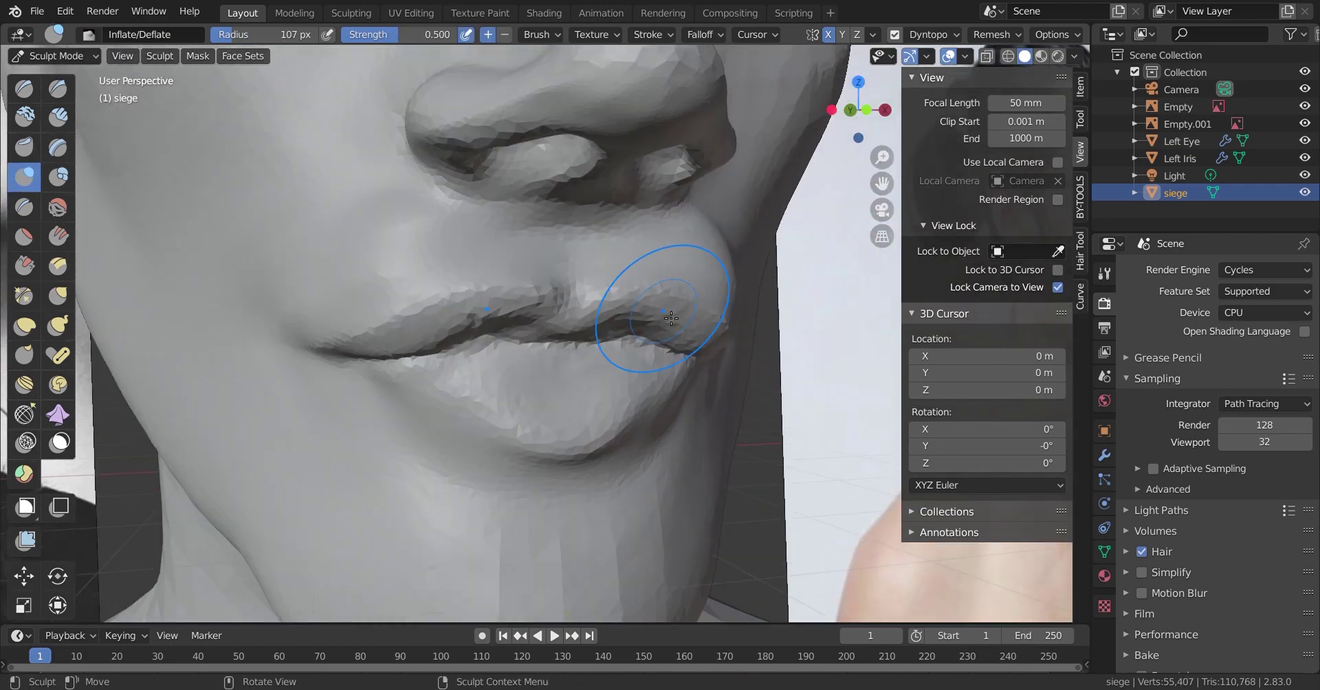
key(shift+c)
scroll(535, 318, down, 6)
middle_drag(535, 318, 506, 299)
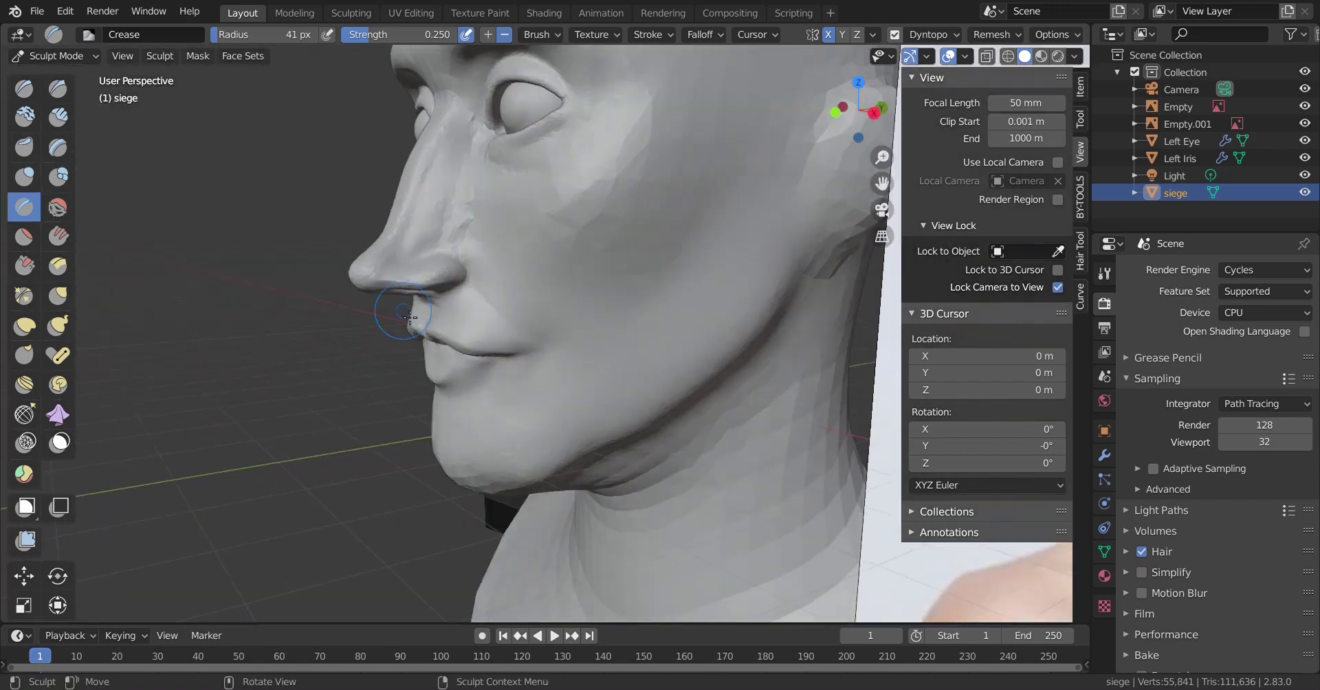
scroll(501, 296, down, 3)
scroll(572, 264, up, 6)
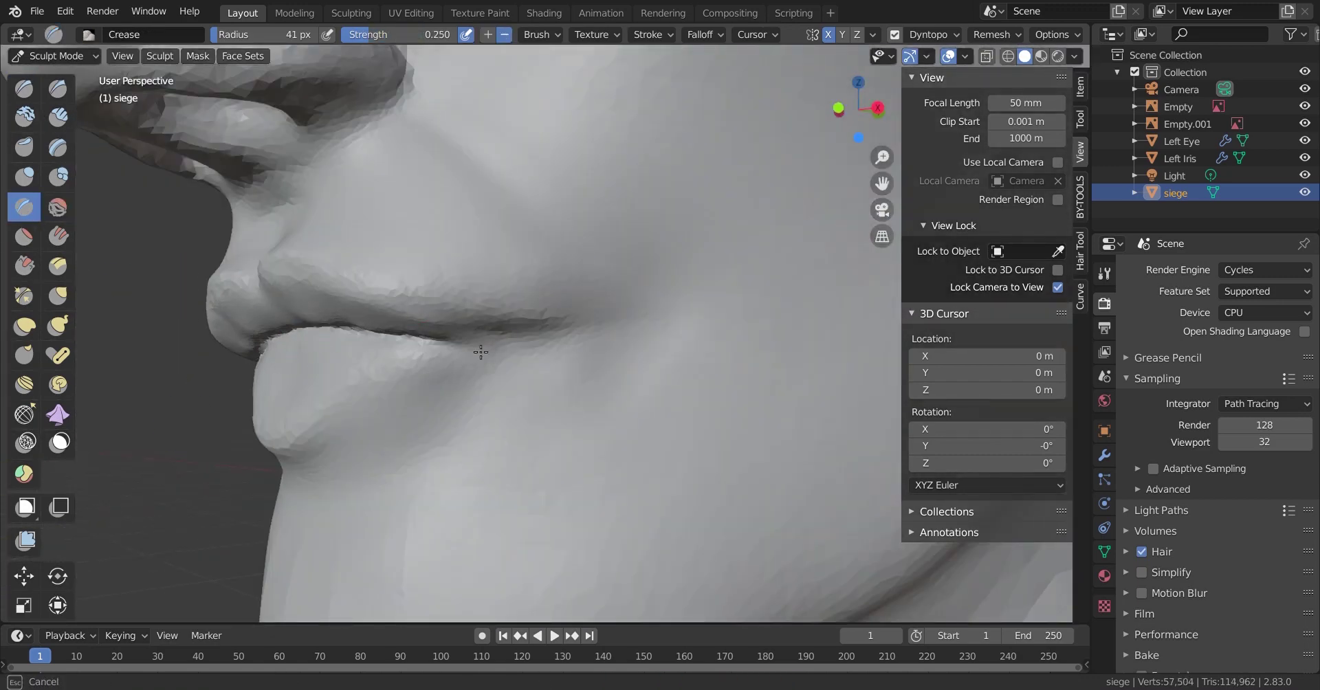
click(58, 326)
drag(276, 437, 305, 447)
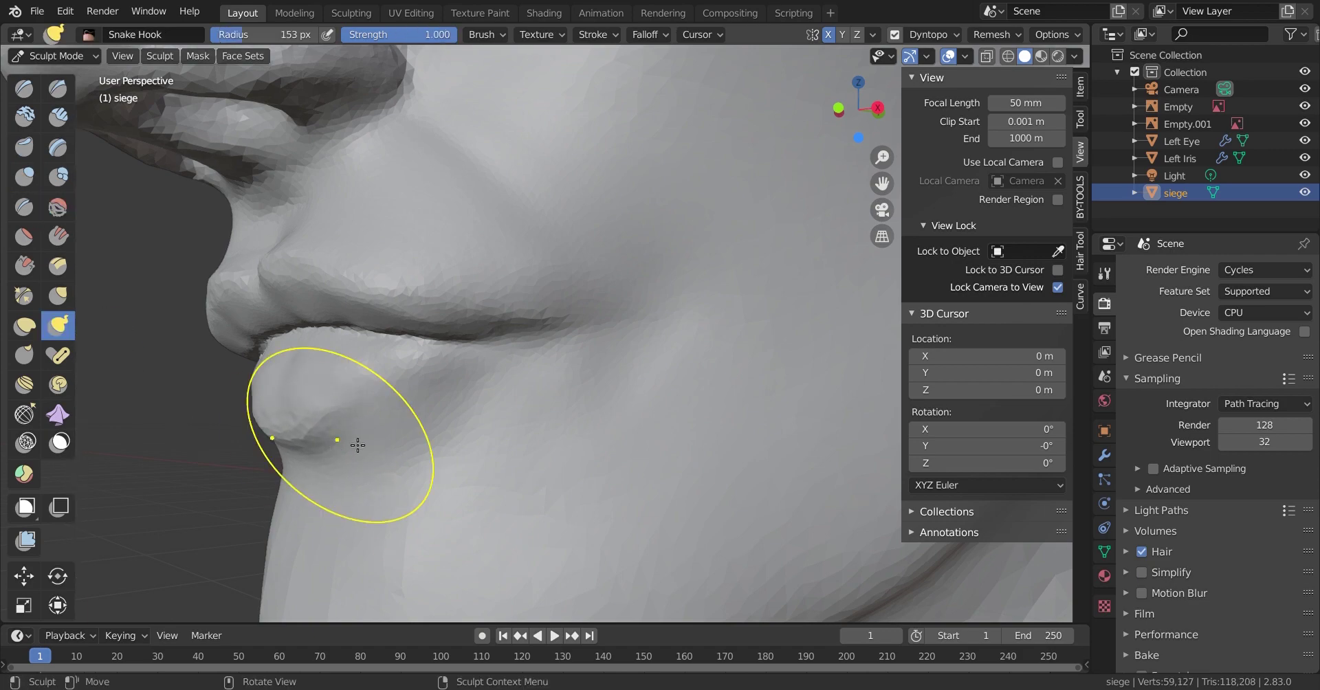
Smooth the front of the chin, save, and check chin, lips and nose profiles
middle_drag(357, 445, 453, 342)
scroll(453, 341, down, 4)
scroll(454, 342, up, 5)
key(ctrl+s)
shift+drag(465, 459, 395, 420)
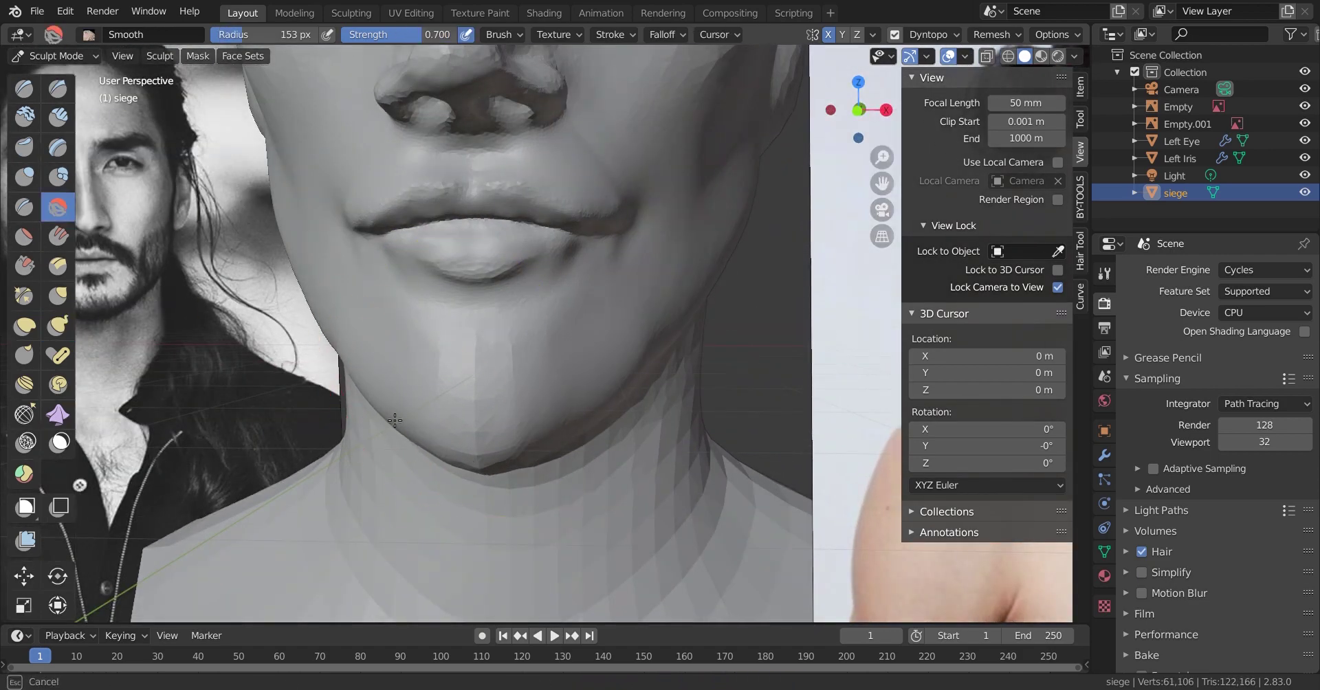
middle_drag(427, 291, 519, 356)
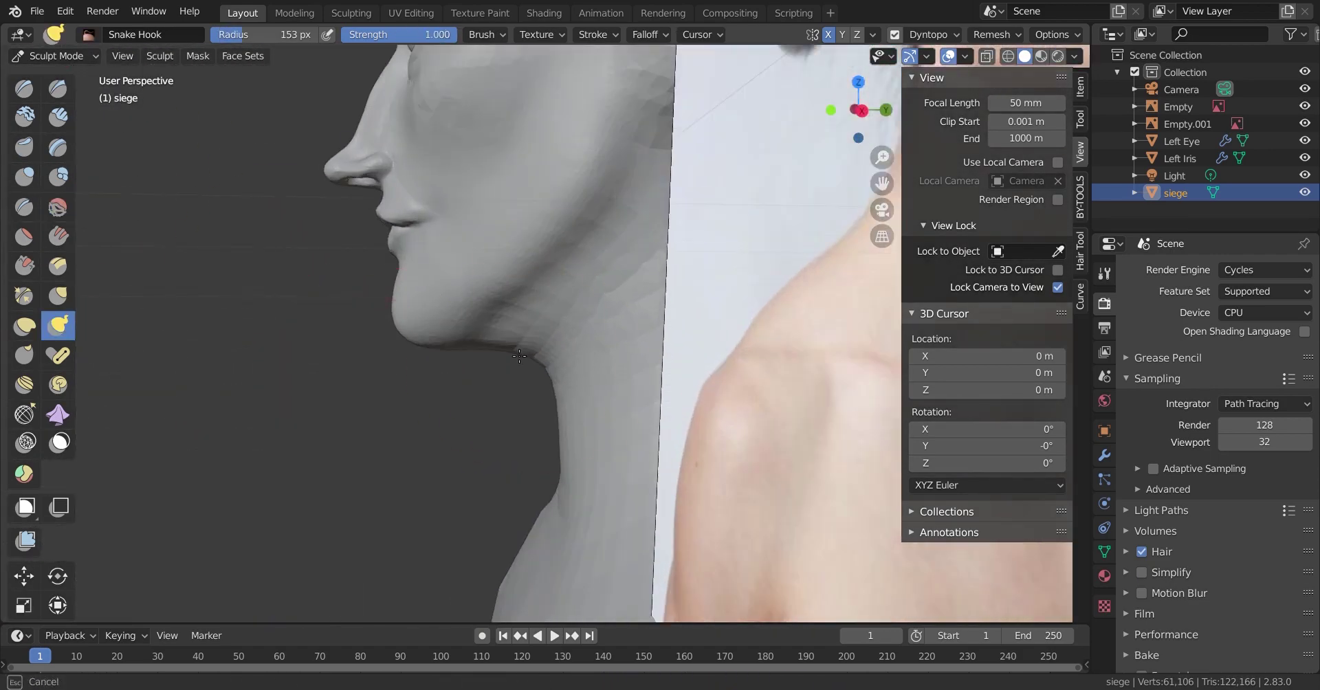
middle_drag(398, 227, 528, 366)
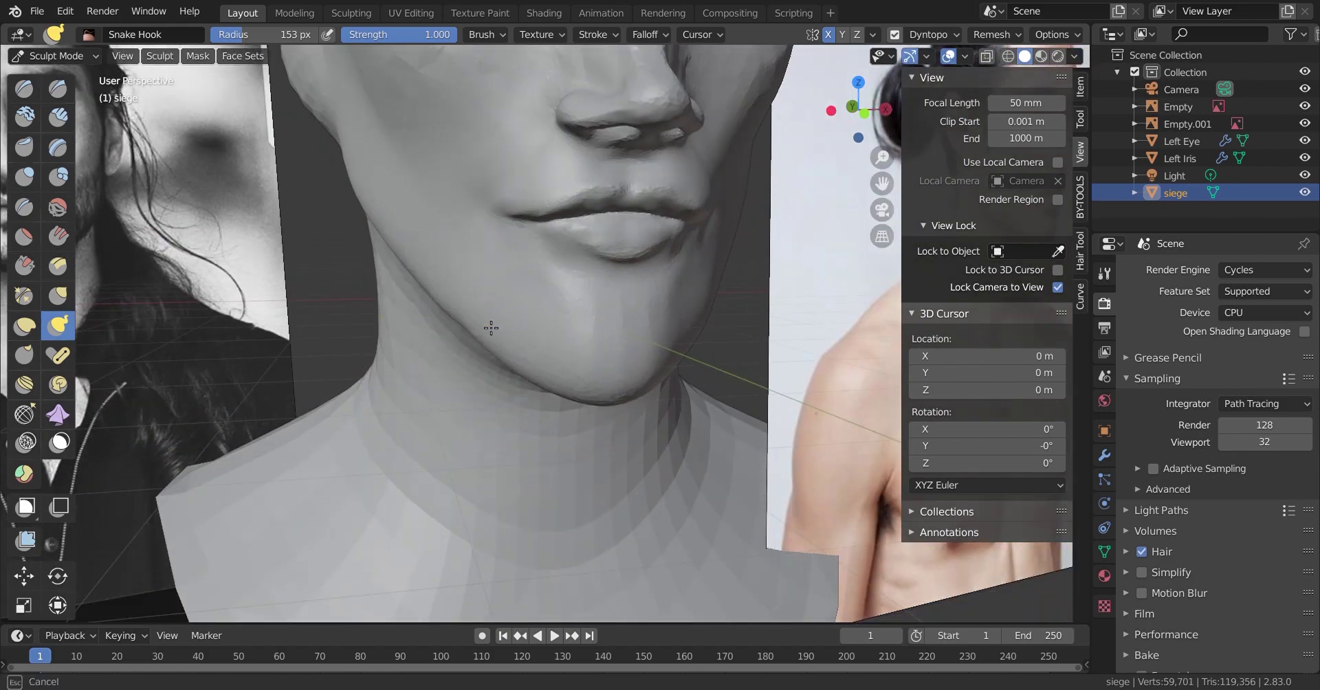
scroll(628, 331, down, 5)
middle_drag(589, 266, 448, 289)
scroll(447, 289, up, 3)
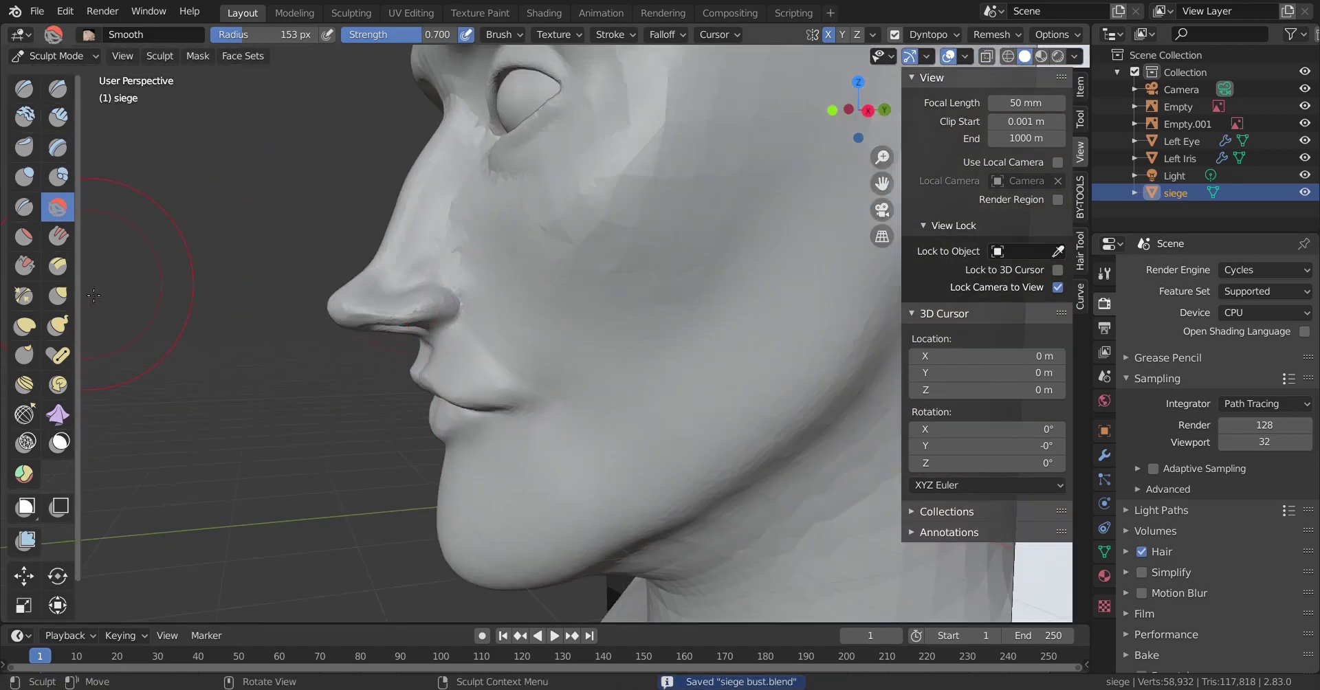
Pull the lip geometry up and back with Grab in side view and save again
key(g)
key(ctrl+s)
scroll(383, 268, down, 5)
mouse_move(398, 231)
middle_down()
mouse_move(482, 288)
mouse_move(585, 308)
middle_up()
scroll(537, 318, up, 5)
drag(586, 308, 551, 285)
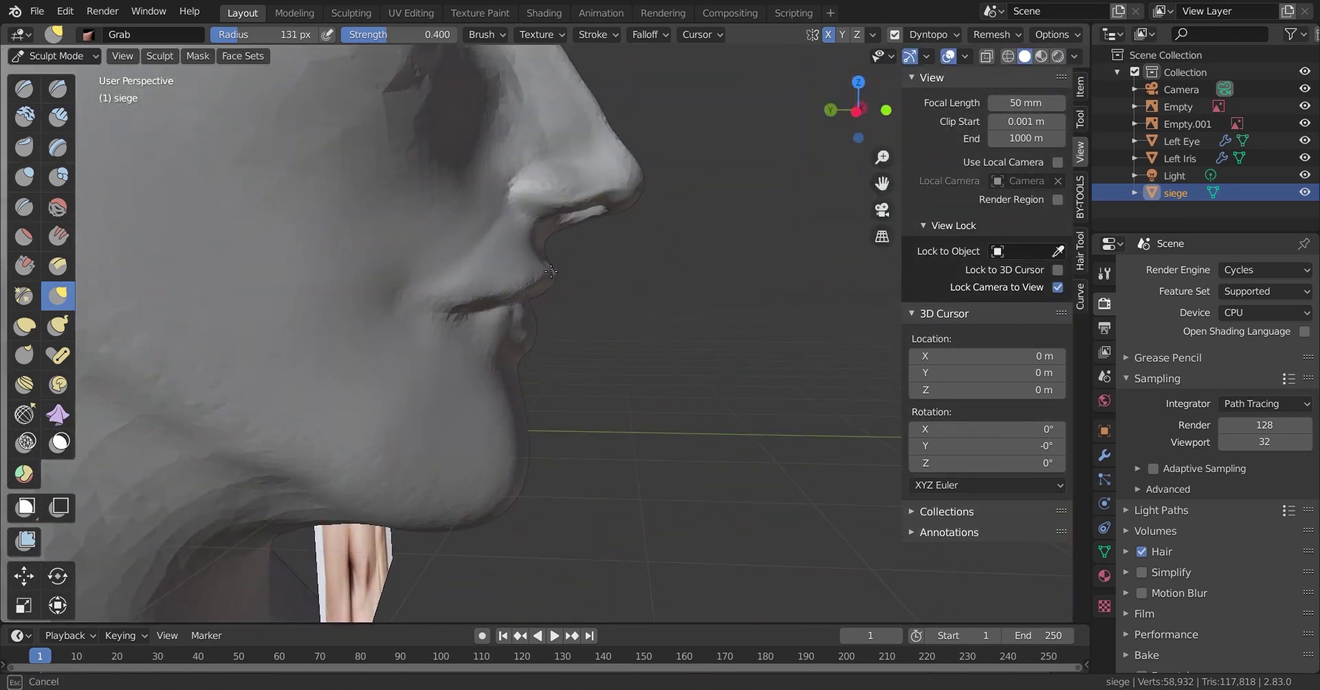
mouse_move(511, 321)
middle_down()
mouse_move(525, 303)
mouse_move(570, 310)
middle_up()
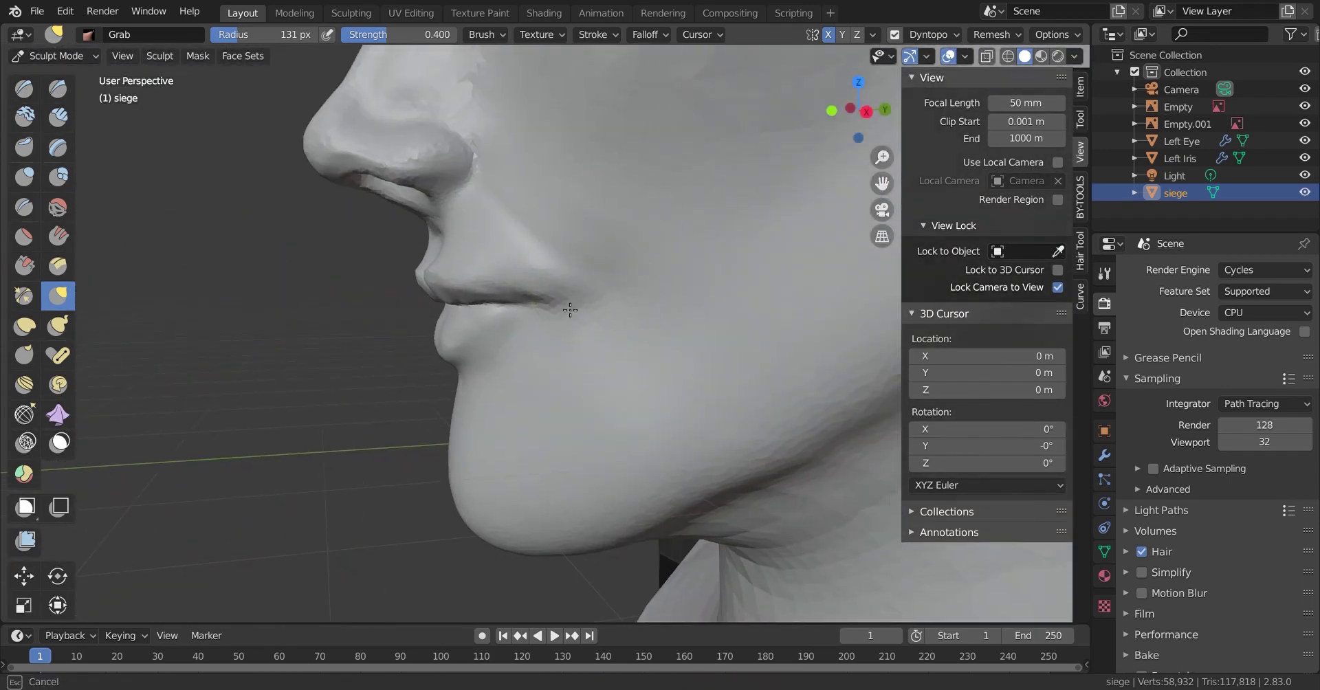
click(24, 88)
scroll(530, 318, up, 5)
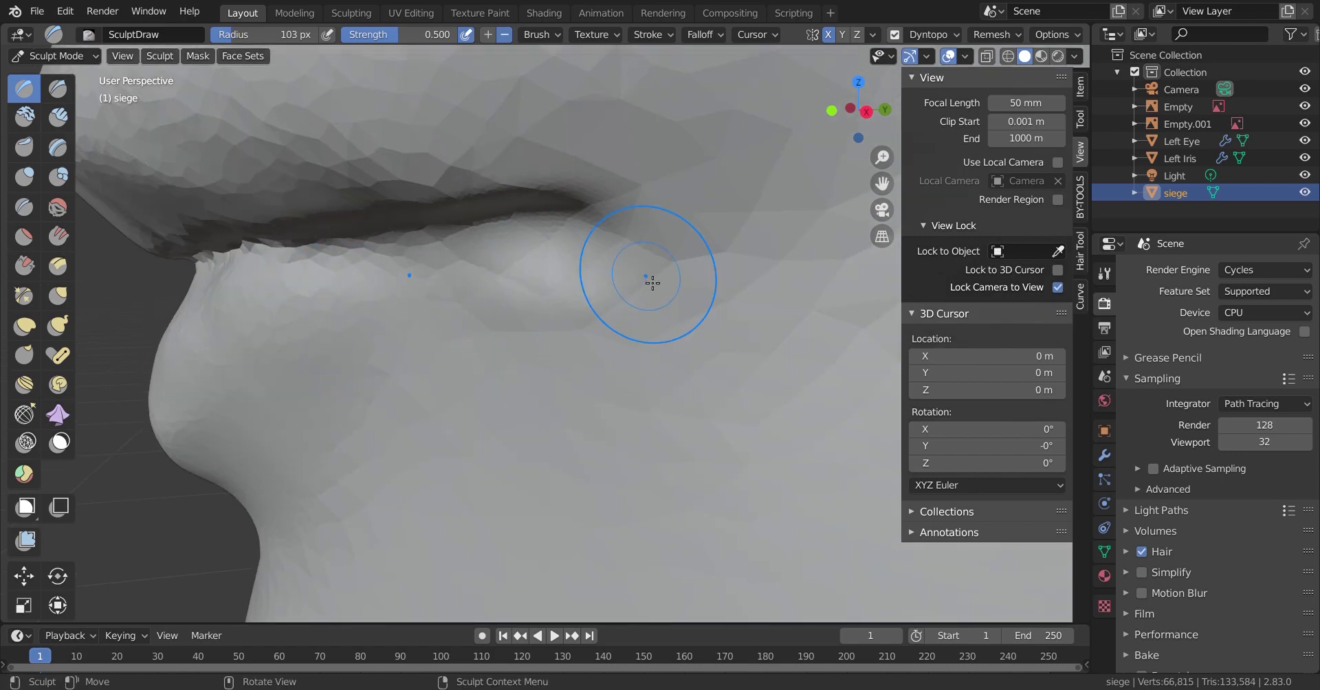
Frame the mouth up close, adjust the lip line with Snake Hook, and save
mouse_move(651, 282)
middle_down()
mouse_move(348, 251)
mouse_move(482, 330)
middle_up()
scroll(348, 250, down, 5)
middle_drag(401, 323, 625, 386)
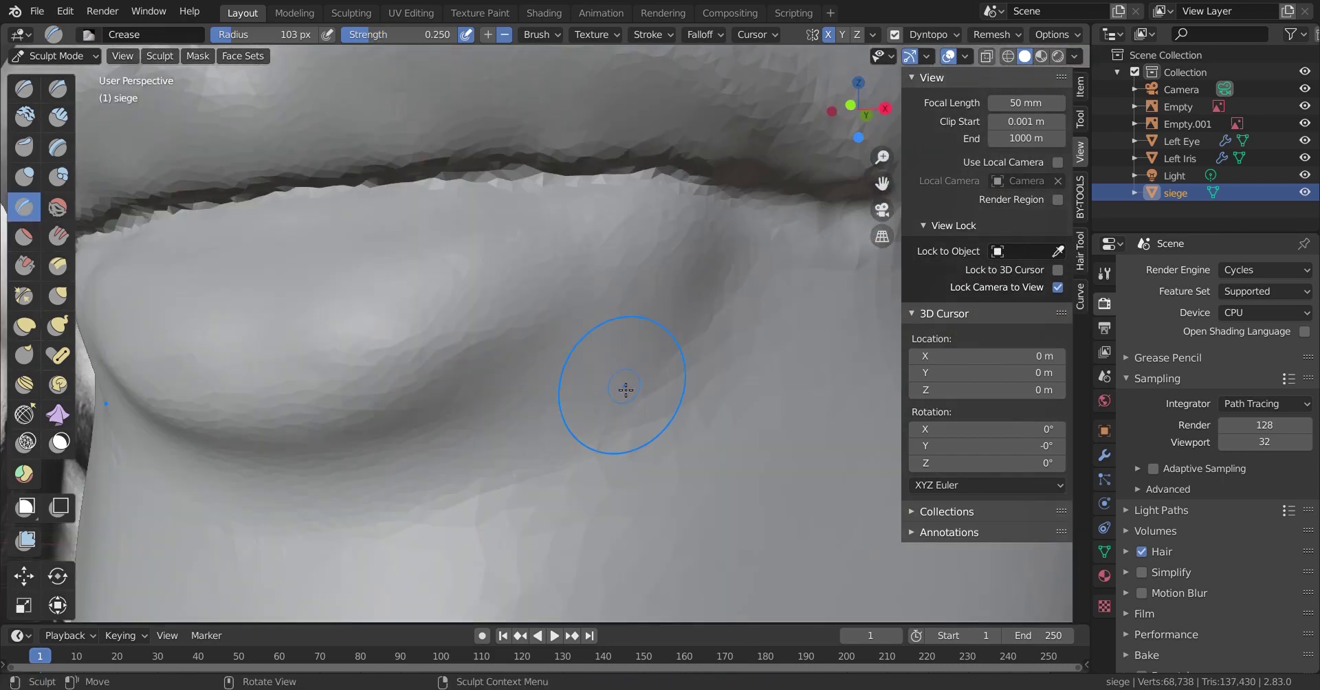
middle_drag(449, 221, 238, 215)
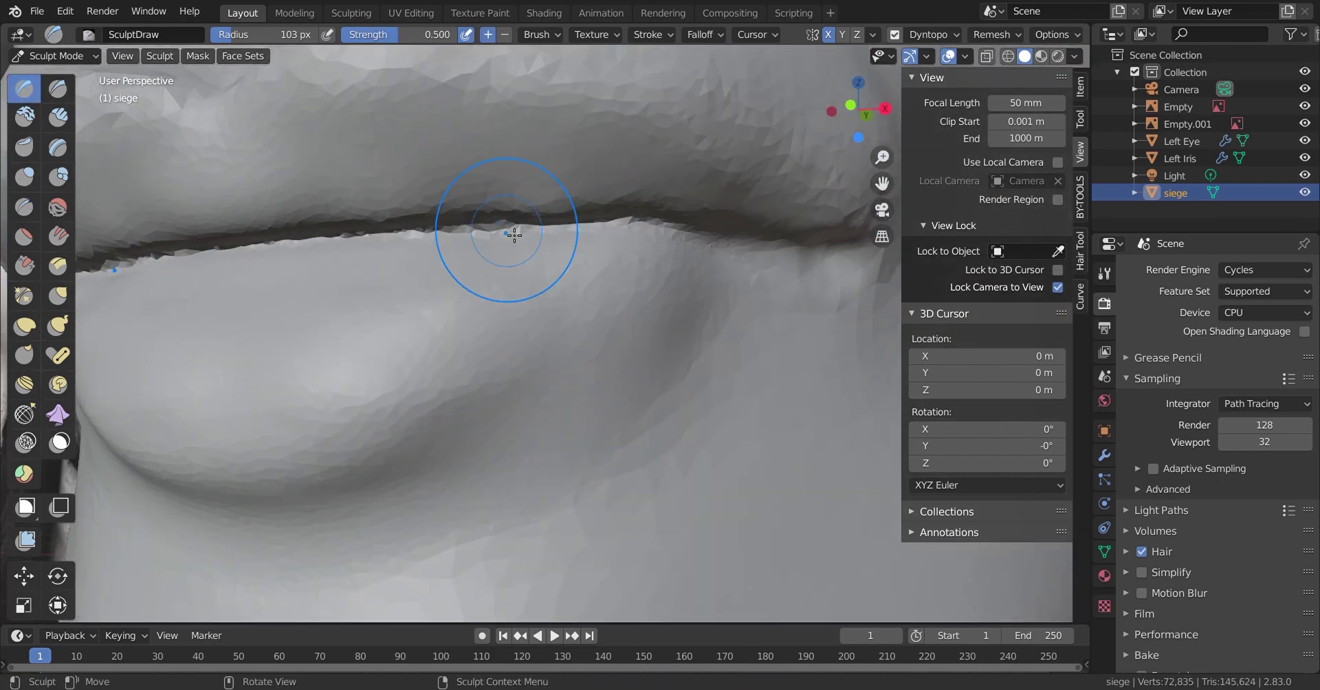
middle_drag(403, 274, 212, 410)
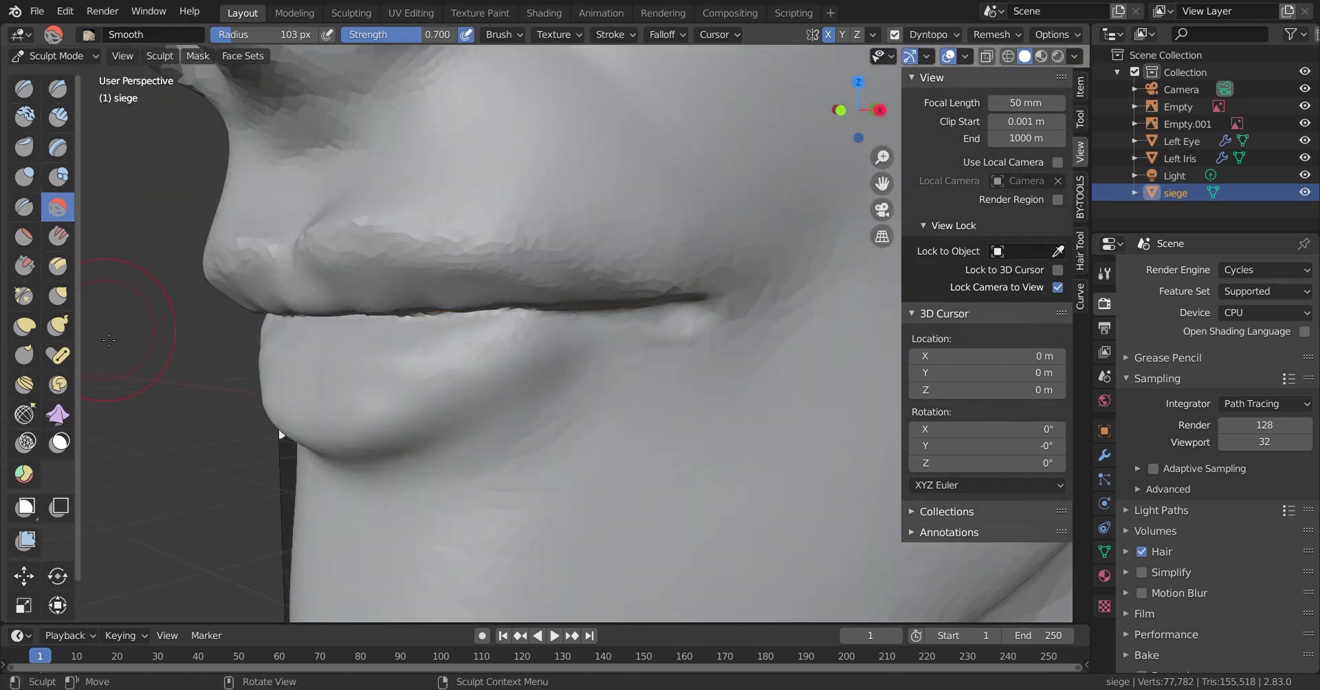
key(k)
middle_drag(303, 283, 587, 309)
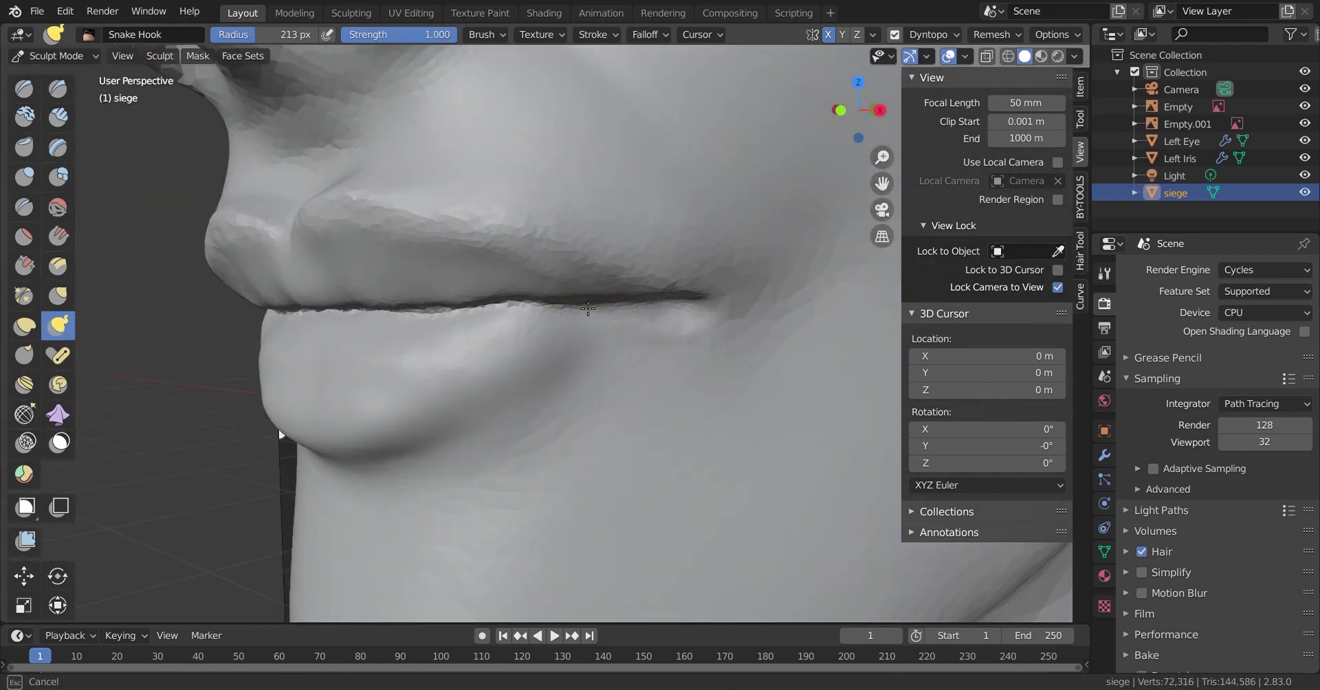
key(ctrl+s)
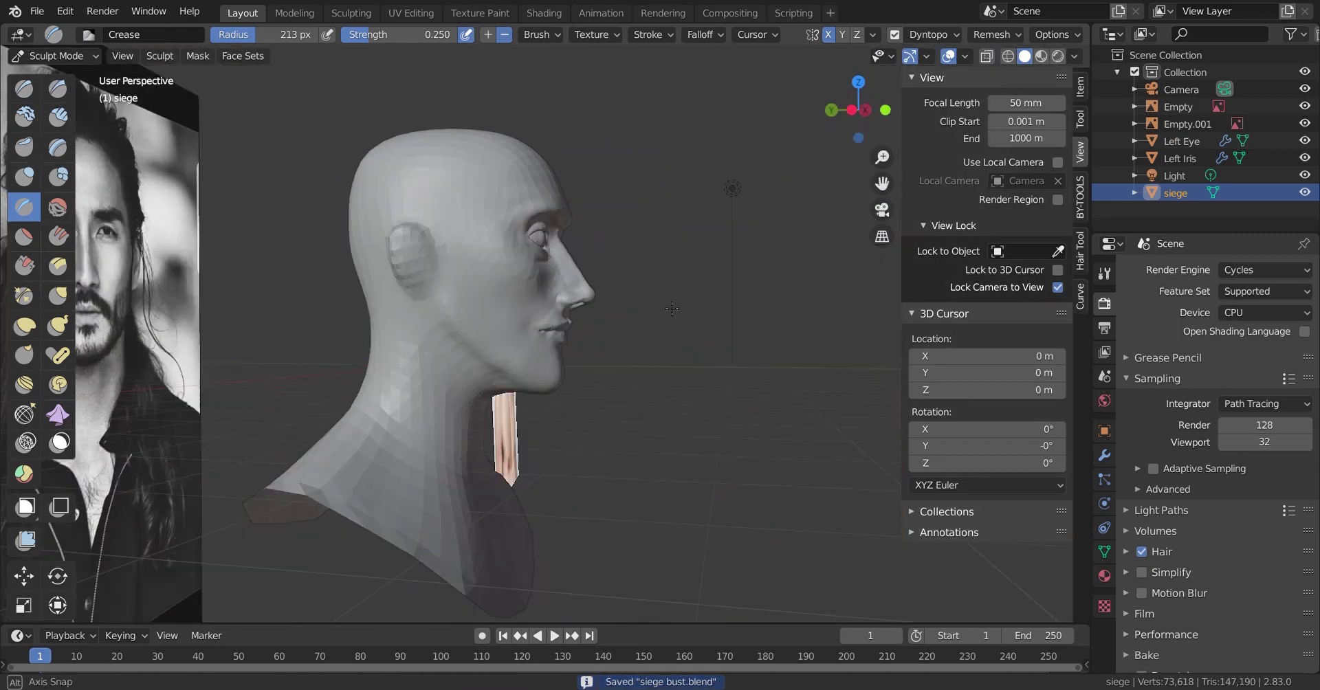
key(s)
middle_drag(325, 284, 515, 280)
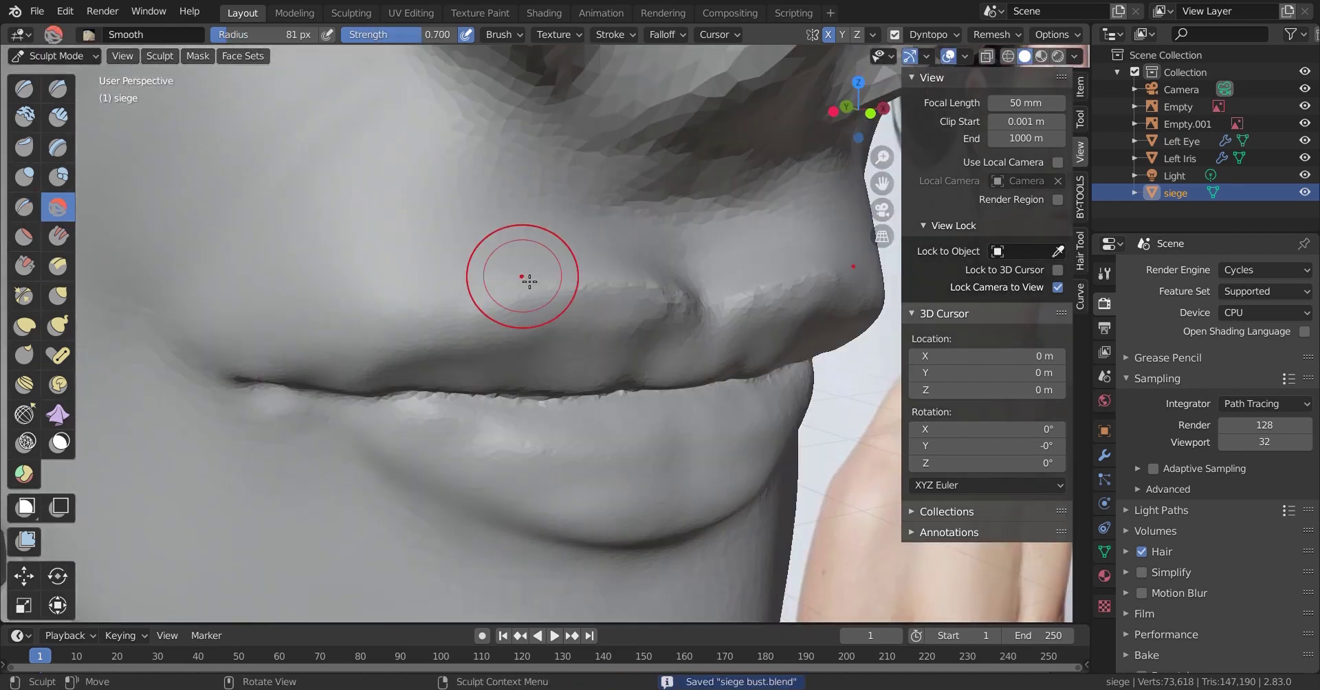
Re-crease the lip line with Crease and Draw brushes and smooth the mouth corner
click(58, 265)
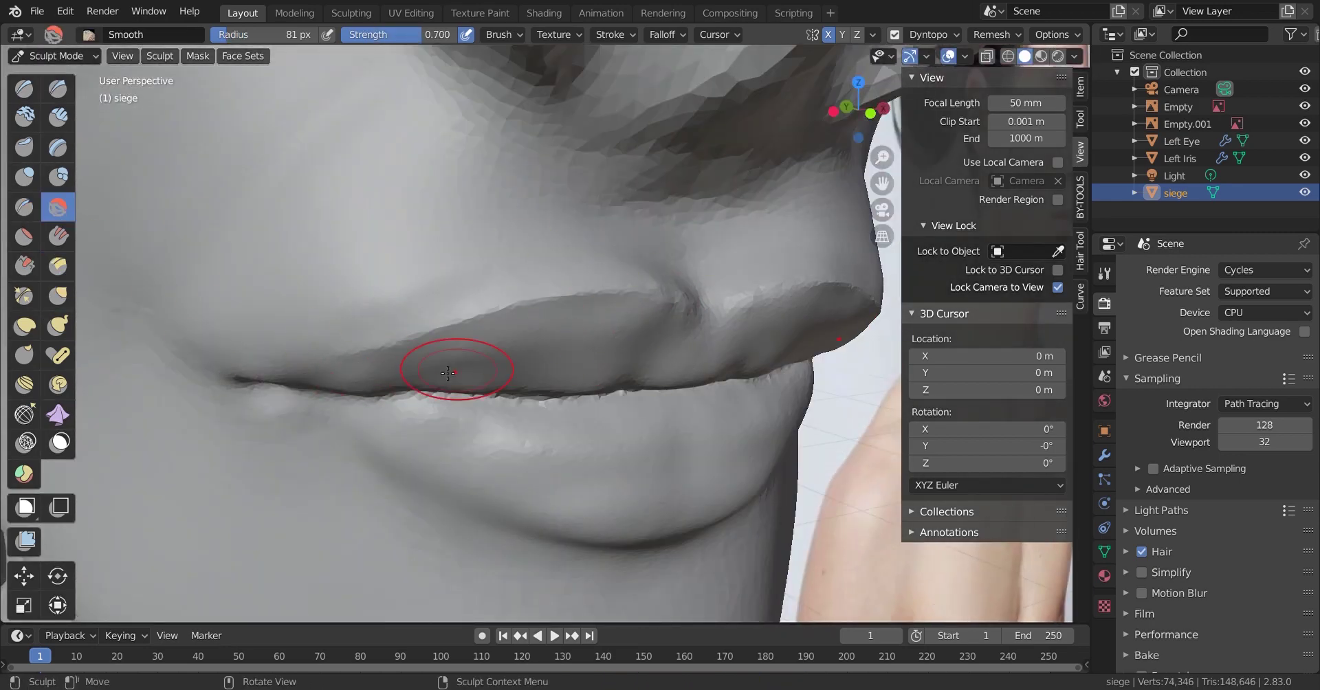
middle_drag(569, 312, 470, 216)
key(shift+c)
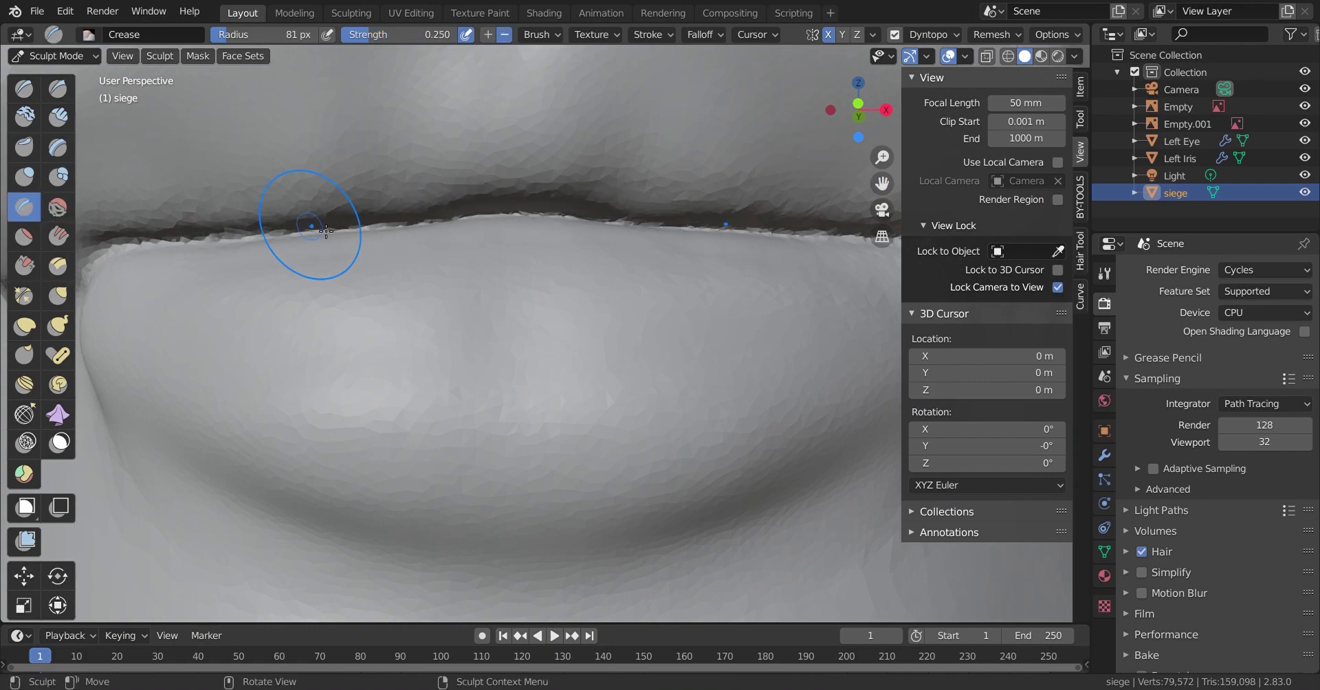
scroll(325, 231, down, 5)
scroll(545, 271, up, 3)
key(x)
scroll(472, 348, up, 5)
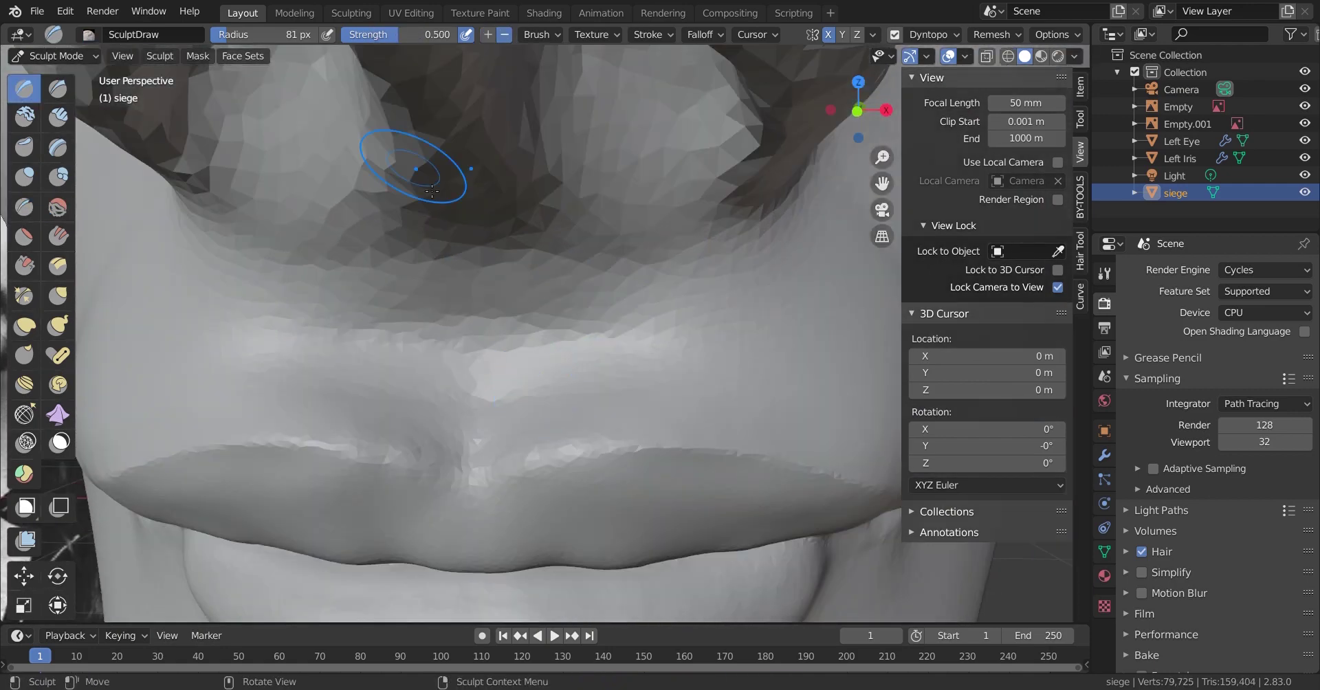
key(shift+c)
scroll(472, 369, down, 5)
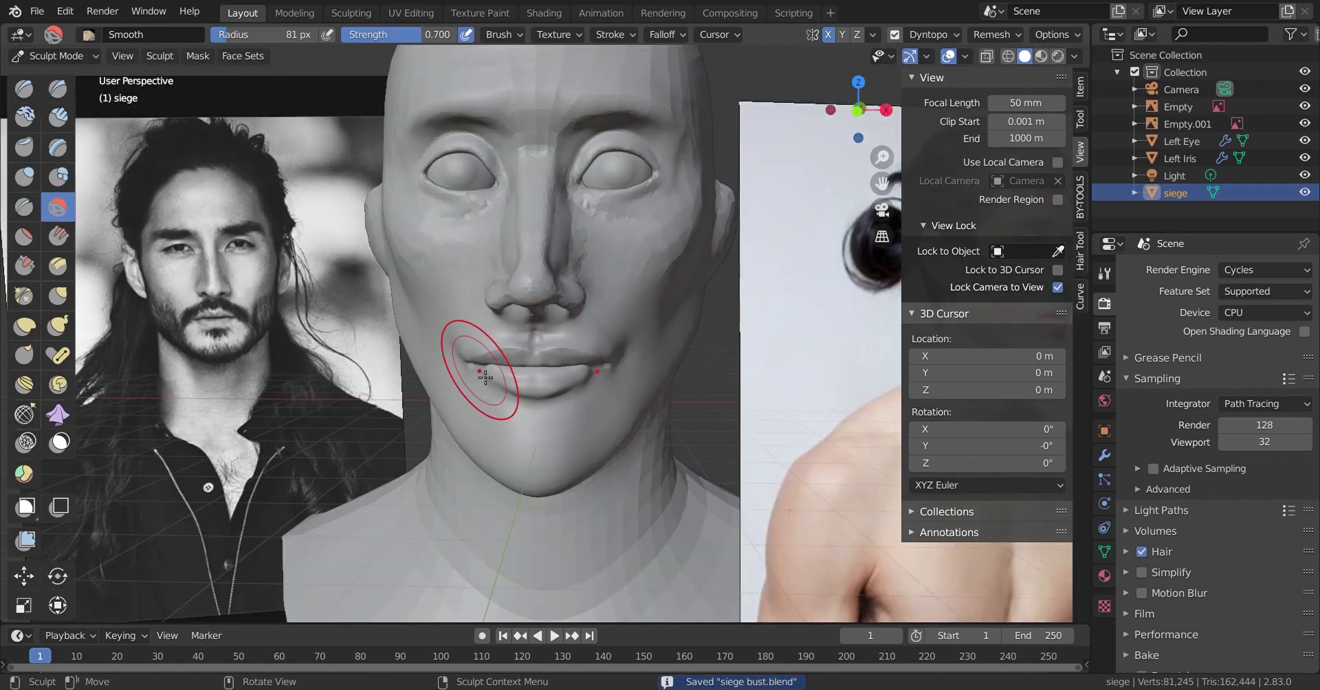
middle_drag(472, 369, 412, 344)
scroll(409, 347, up, 5)
scroll(370, 136, down, 5)
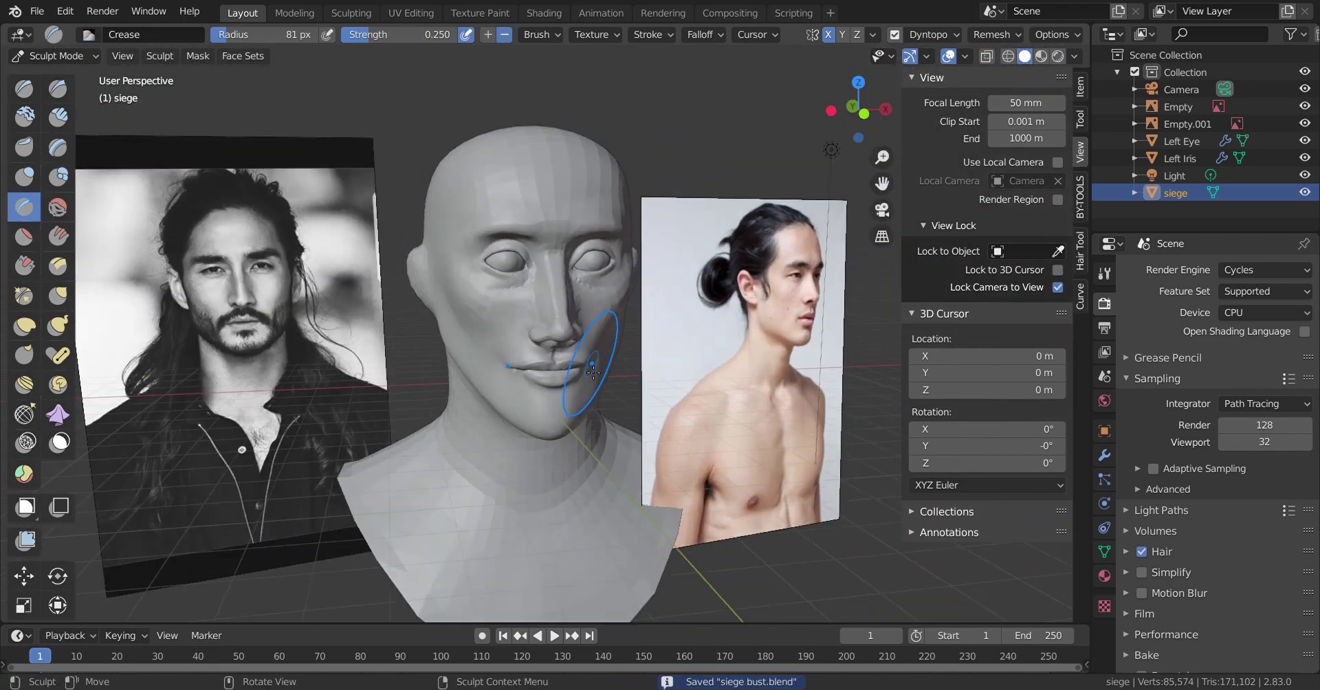
scroll(545, 369, up, 5)
mouse_move(575, 324)
middle_down()
mouse_move(545, 368)
mouse_move(539, 530)
middle_up()
Set the Grab brush radius to 146 px and frame the brow and eyelids
key(g)
key(f)
click(634, 349)
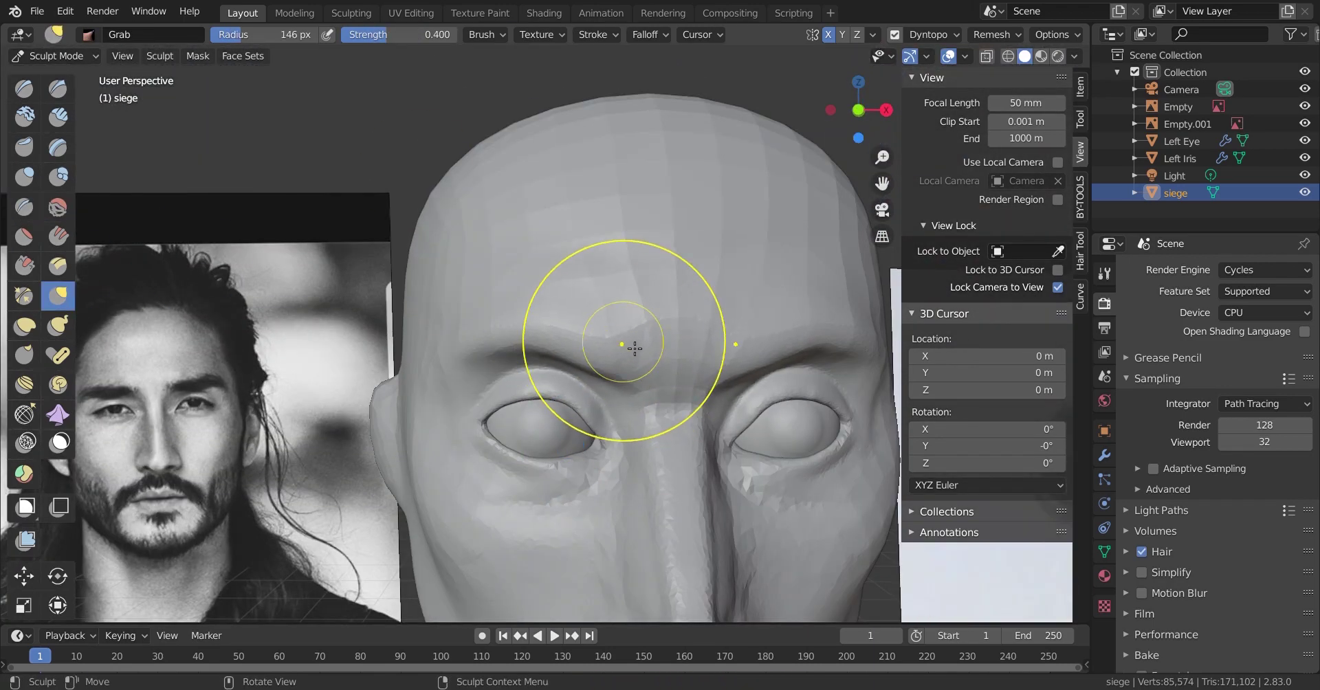
scroll(491, 373, down, 5)
mouse_move(491, 373)
middle_down()
mouse_move(559, 295)
mouse_move(472, 295)
middle_up()
scroll(472, 295, up, 5)
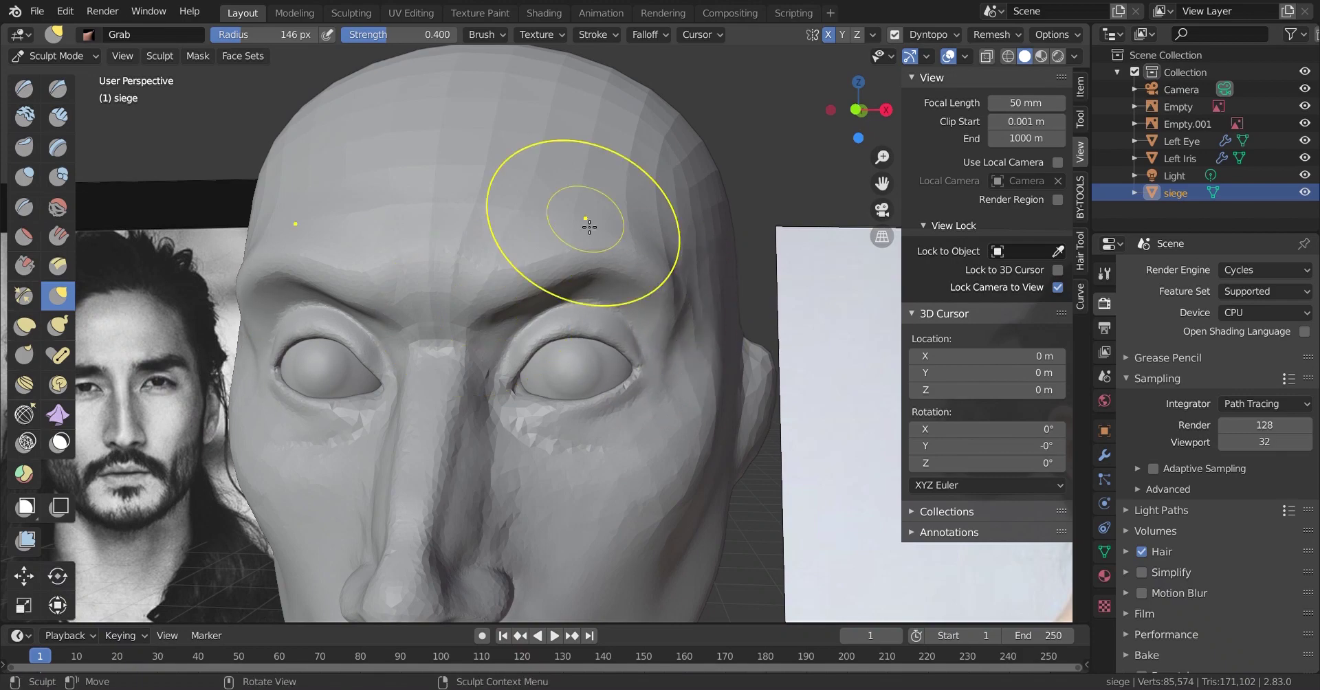
scroll(489, 351, up, 1)
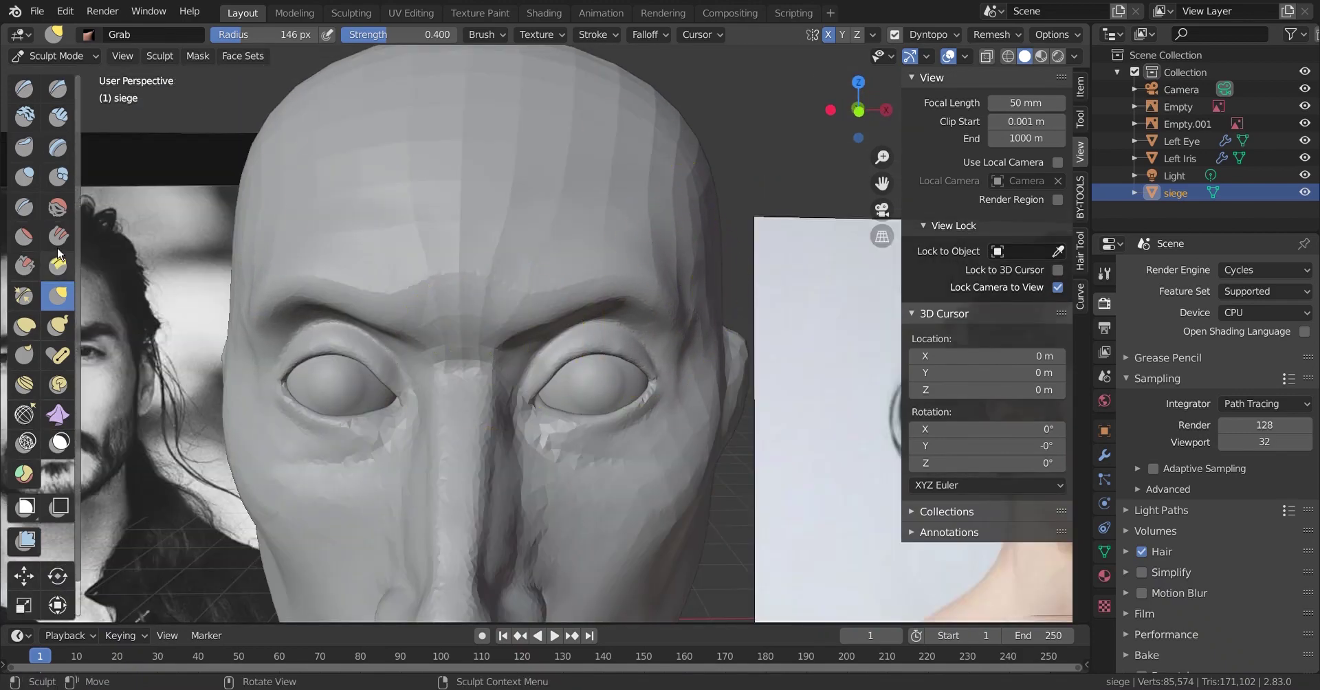
click(57, 206)
key(g)
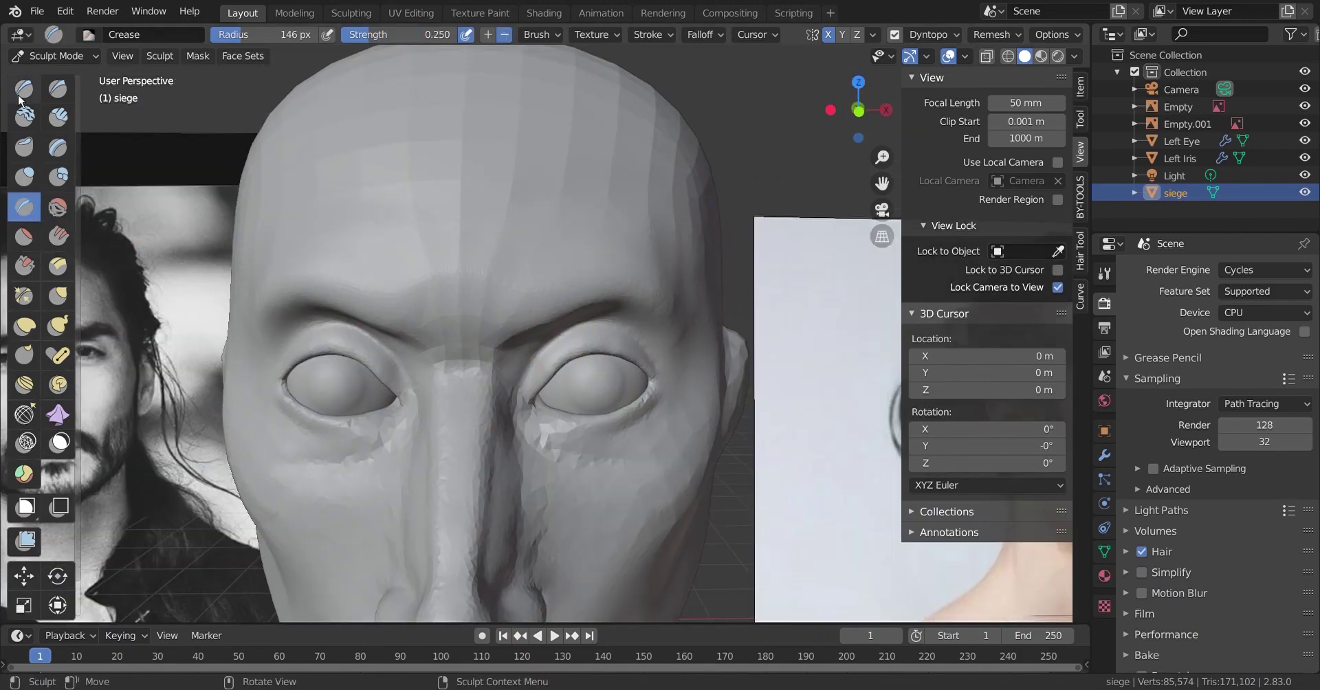
Save 'siege bust.blend' and crease a soft line beneath the eye
key(ctrl+s)
scroll(565, 307, up, 5)
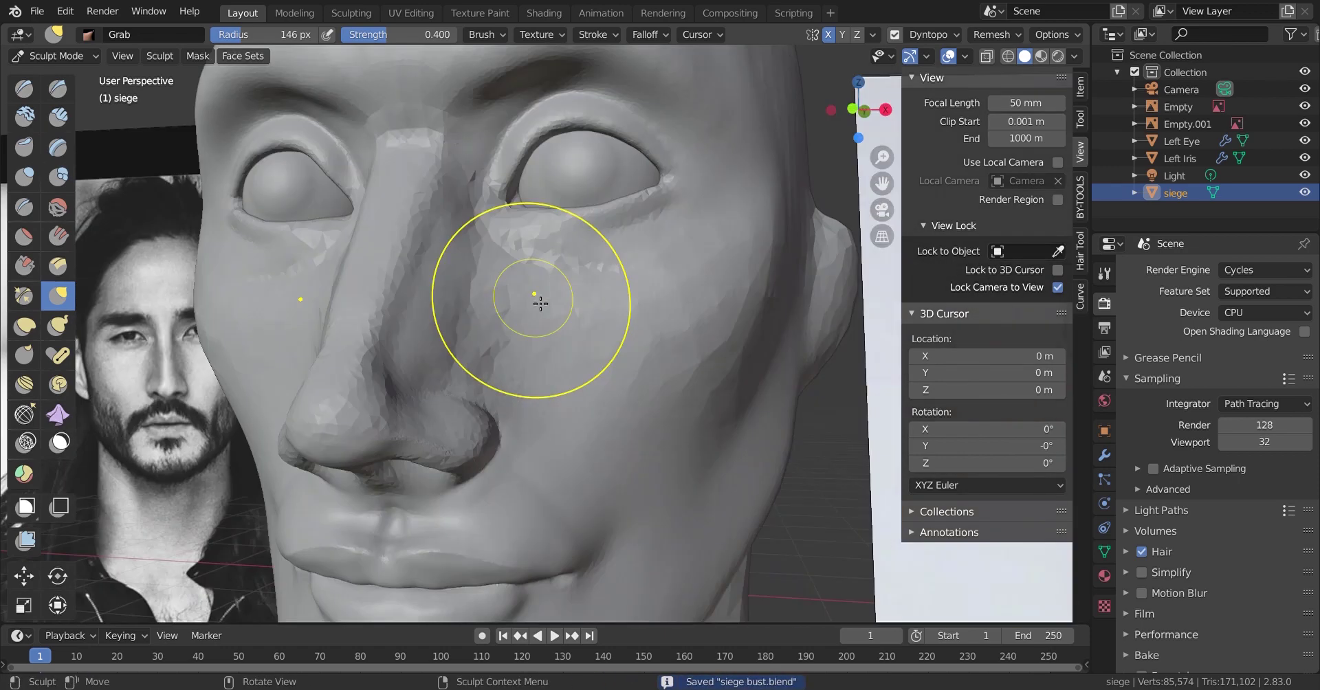
scroll(500, 295, up, 3)
key(shift+c)
drag(413, 440, 428, 449)
Return to the Grab brush and enlarge its radius around the eye
scroll(447, 427, down, 2)
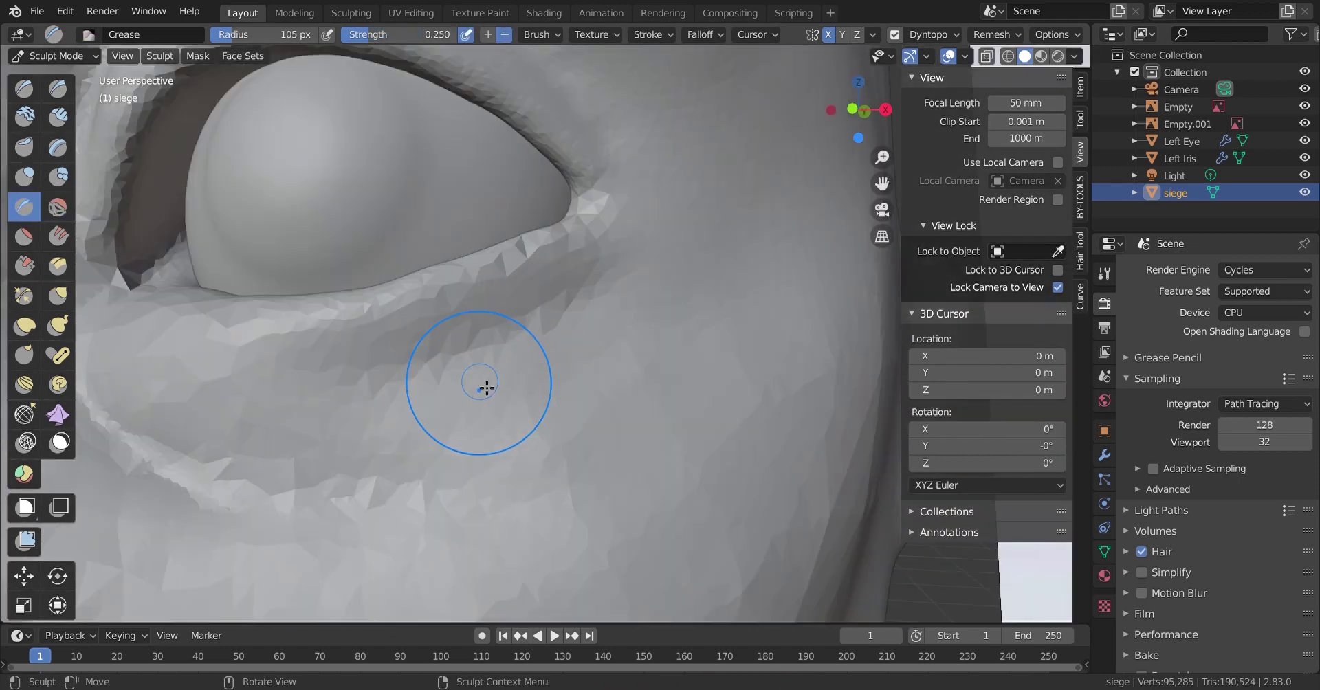
scroll(486, 385, down, 5)
scroll(545, 339, up, 3)
scroll(374, 338, up, 4)
key(g)
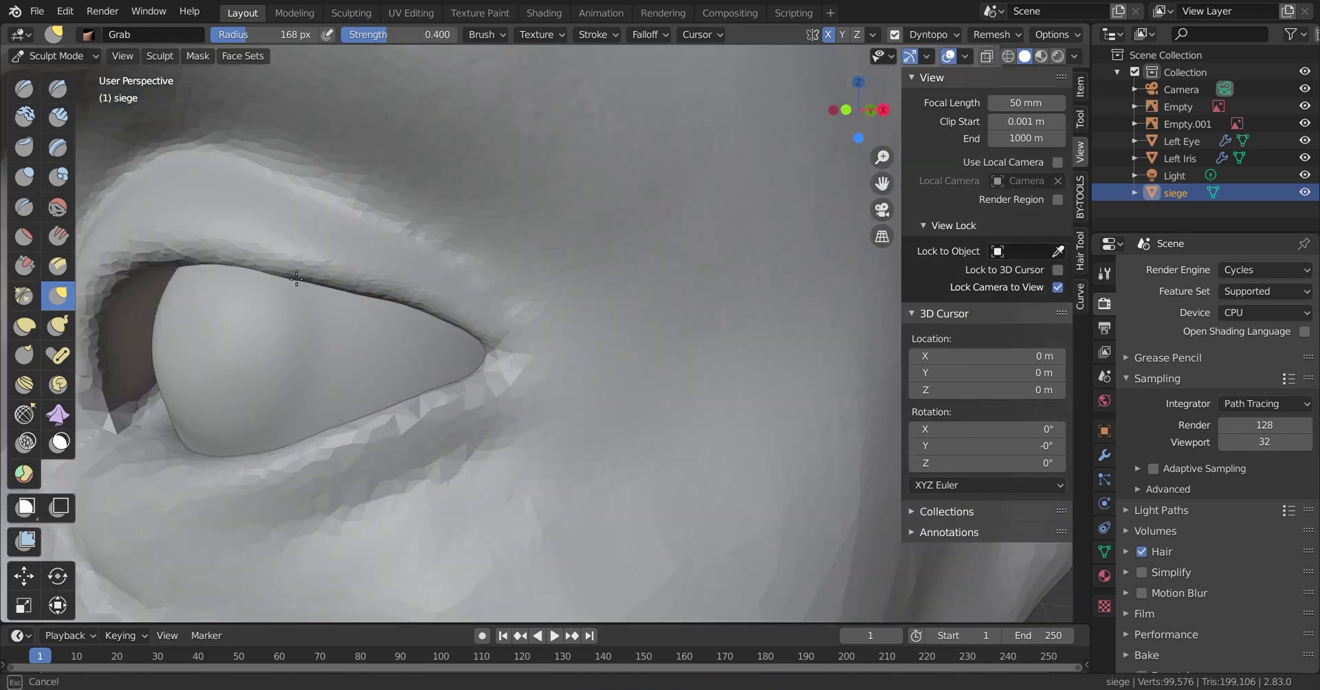
click(296, 279)
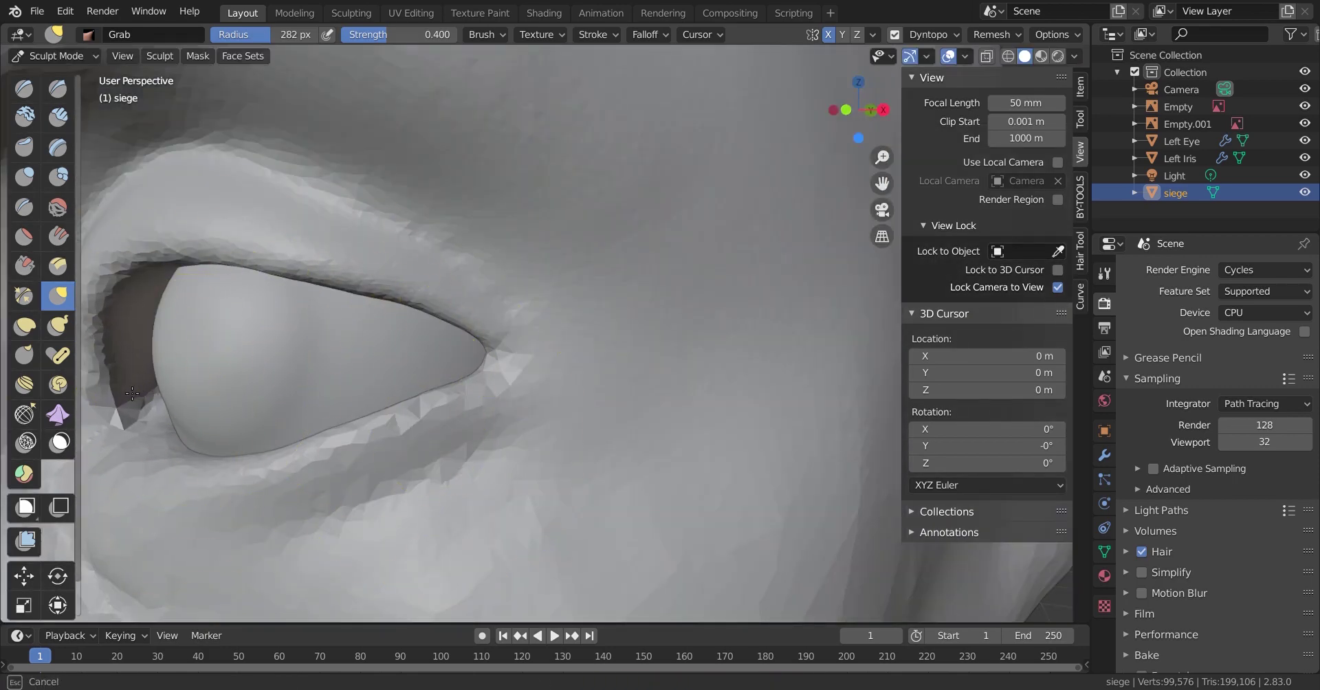
scroll(333, 388, down, 5)
scroll(474, 413, up, 5)
click(473, 413)
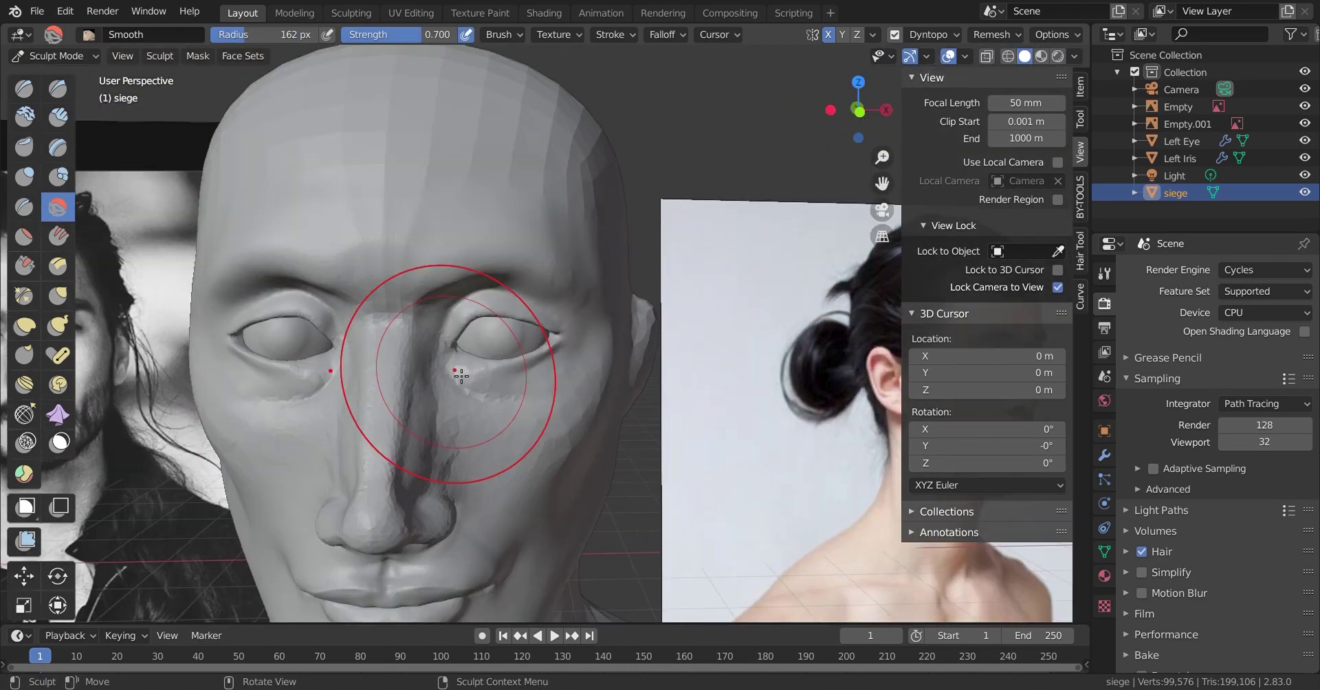
Smooth the crease at the eye corner with the Smooth brush
key(k)
key(s)
drag(438, 313, 522, 443)
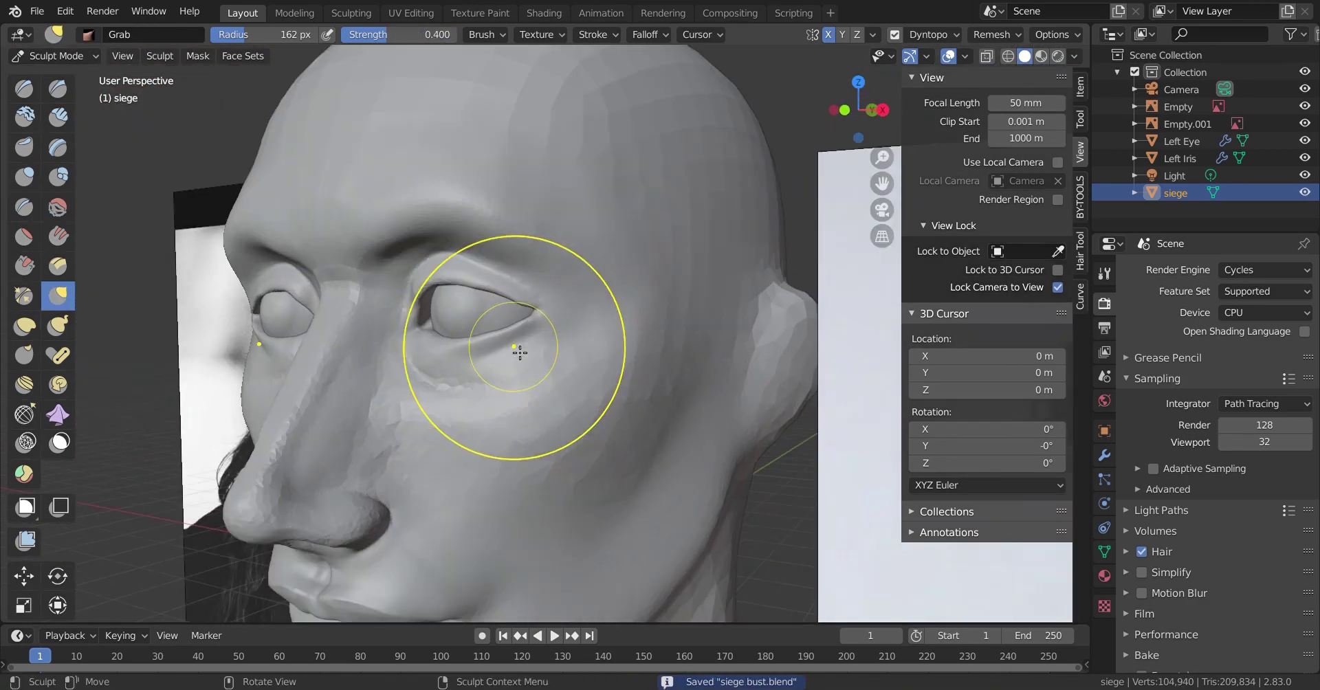
Orbit and zoom around the head, comparing its profile, mouth and chin with the reference photos
scroll(557, 278, down, 10)
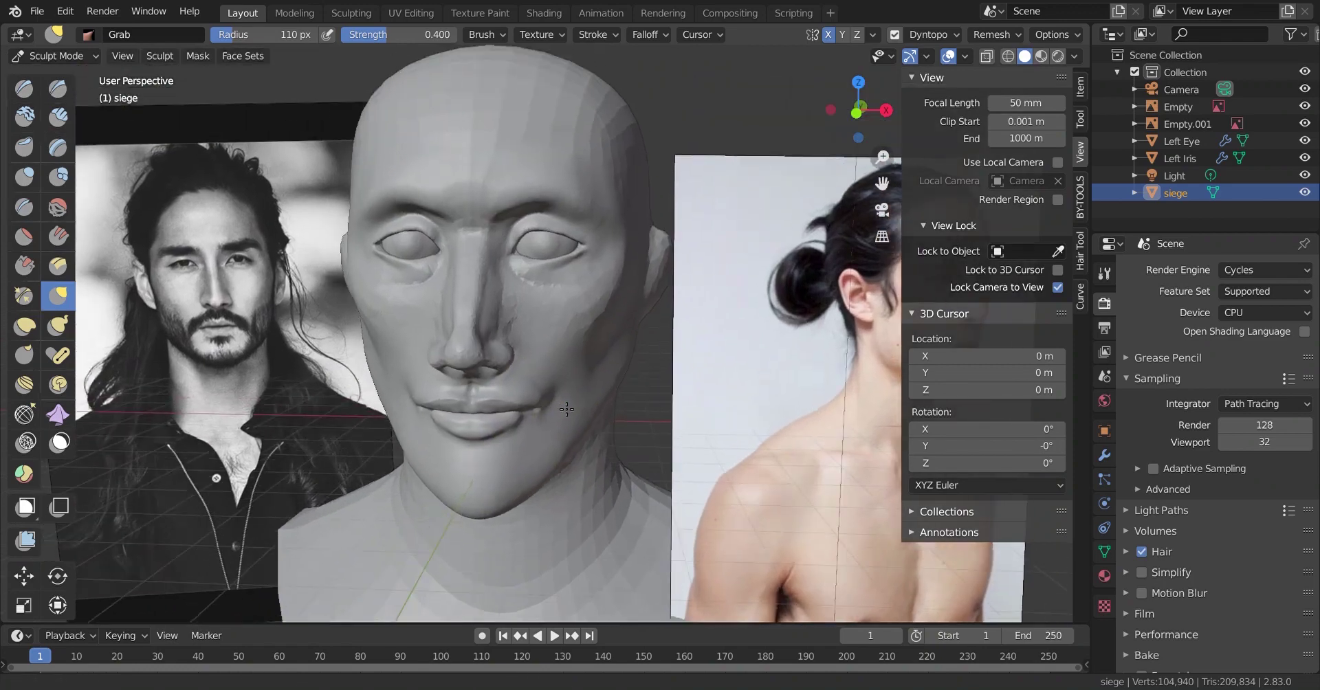
mouse_move(556, 278)
middle_down()
mouse_move(540, 374)
mouse_move(481, 443)
middle_up()
scroll(510, 468, up, 2)
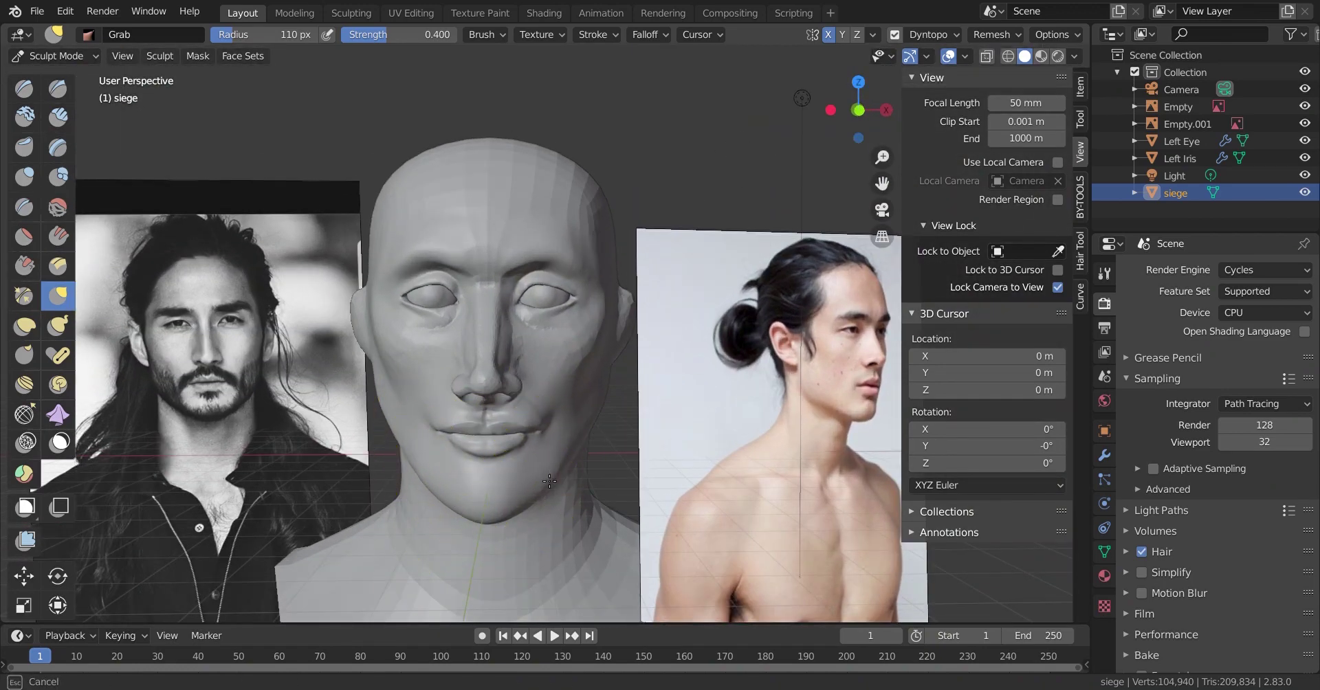
middle_drag(615, 401, 618, 371)
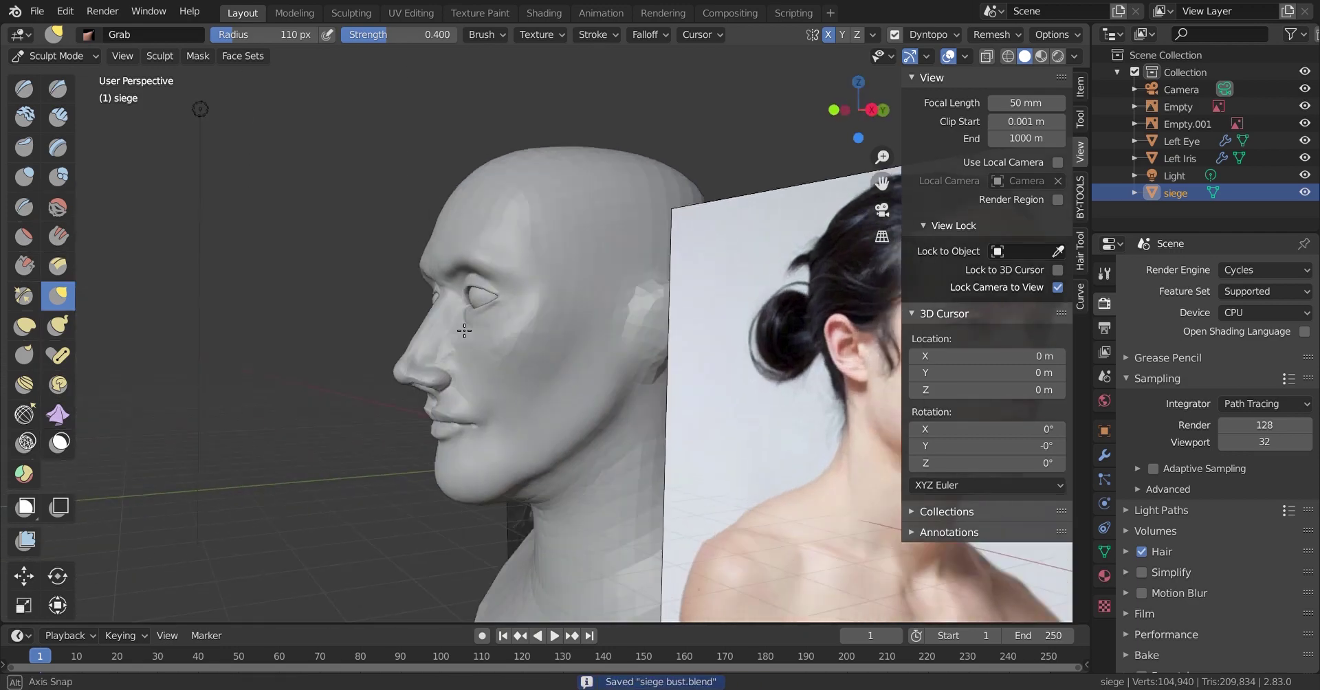
scroll(619, 364, down, 4)
scroll(622, 351, up, 6)
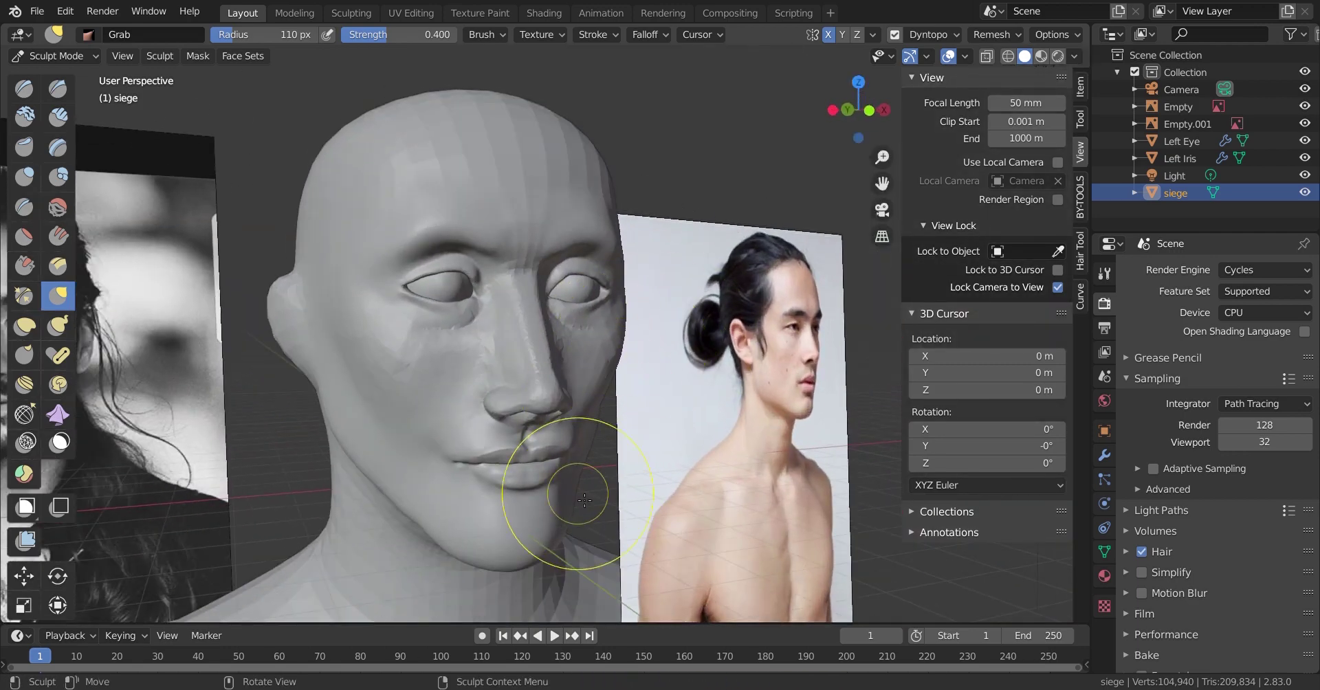
scroll(634, 315, up, 2)
scroll(664, 389, up, 1)
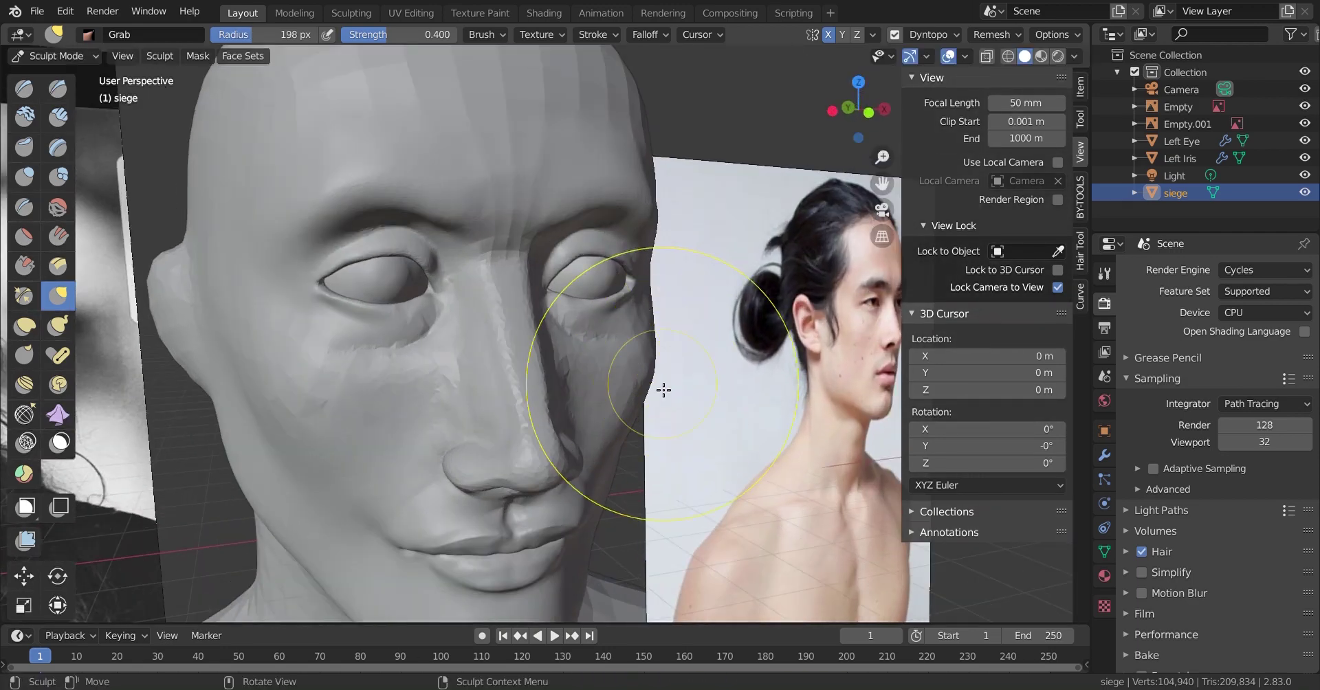
scroll(653, 335, down, 3)
mouse_move(652, 334)
middle_down()
mouse_move(530, 324)
mouse_move(603, 354)
middle_up()
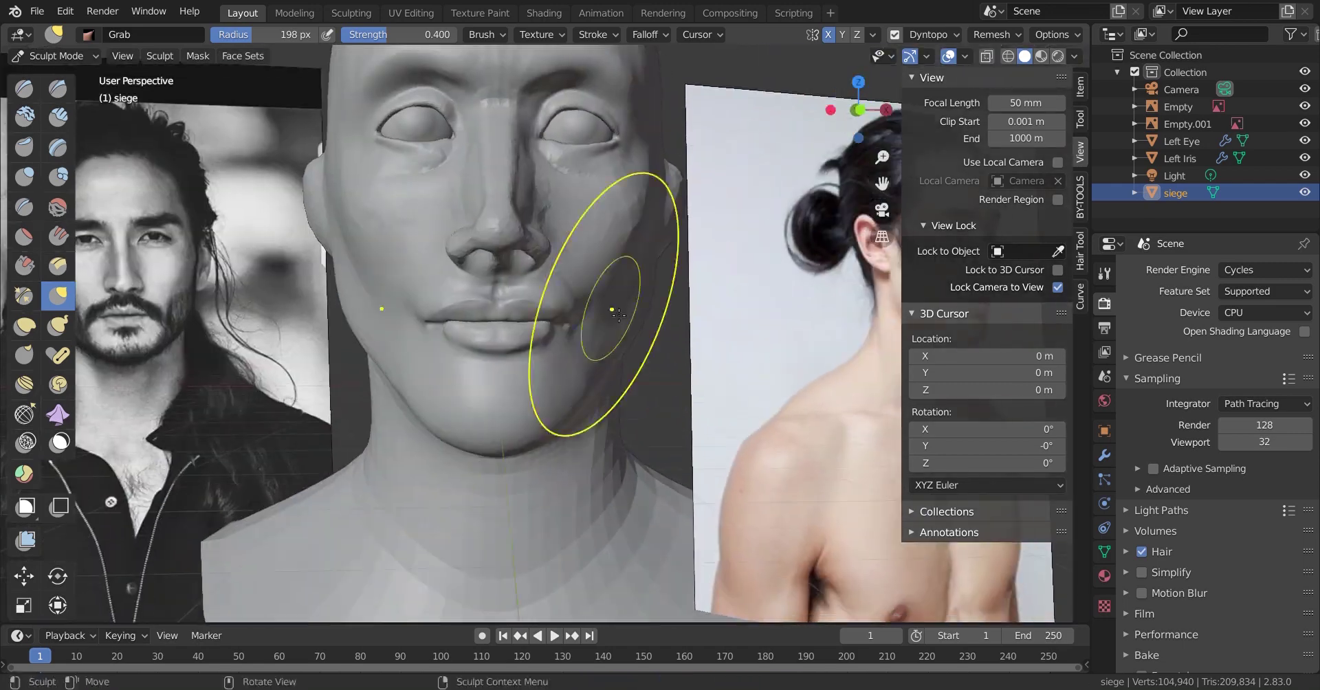
scroll(514, 322, up, 5)
scroll(495, 327, down, 4)
Pull the bust's shoulder edges outward with the Snake Hook brush
middle_drag(495, 326, 442, 457)
key(x)
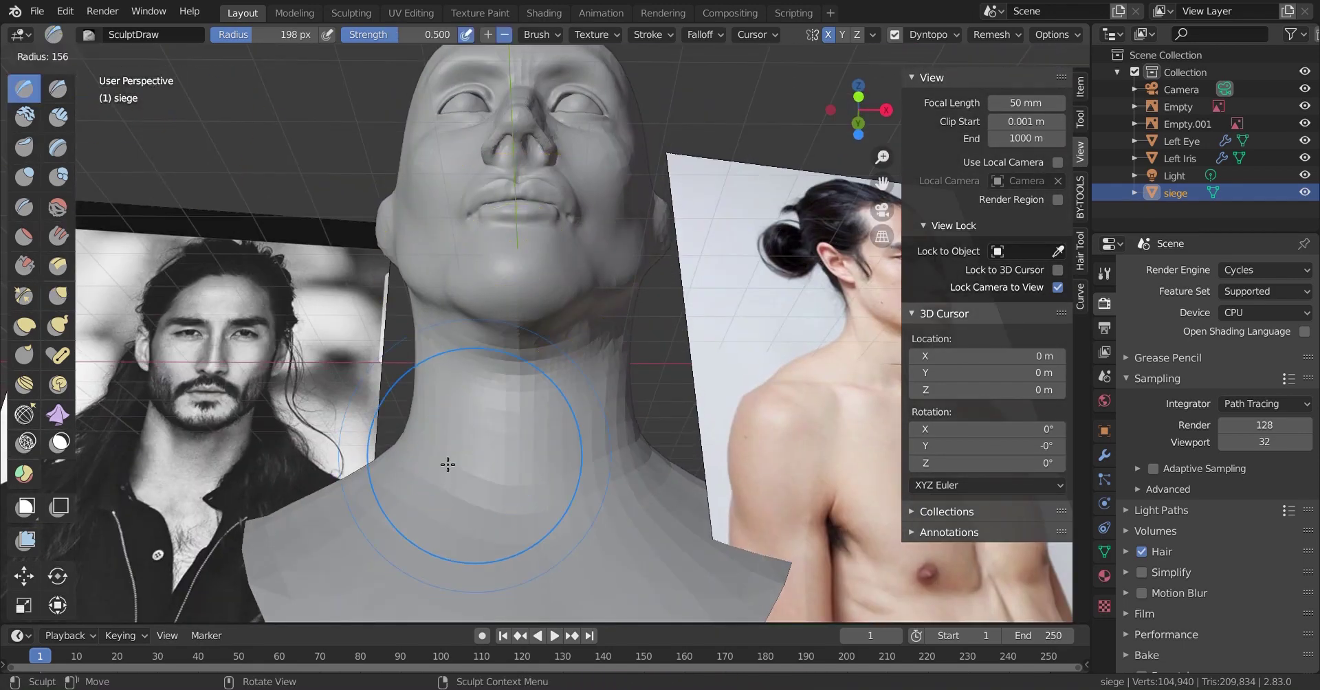
middle_drag(481, 508, 446, 428)
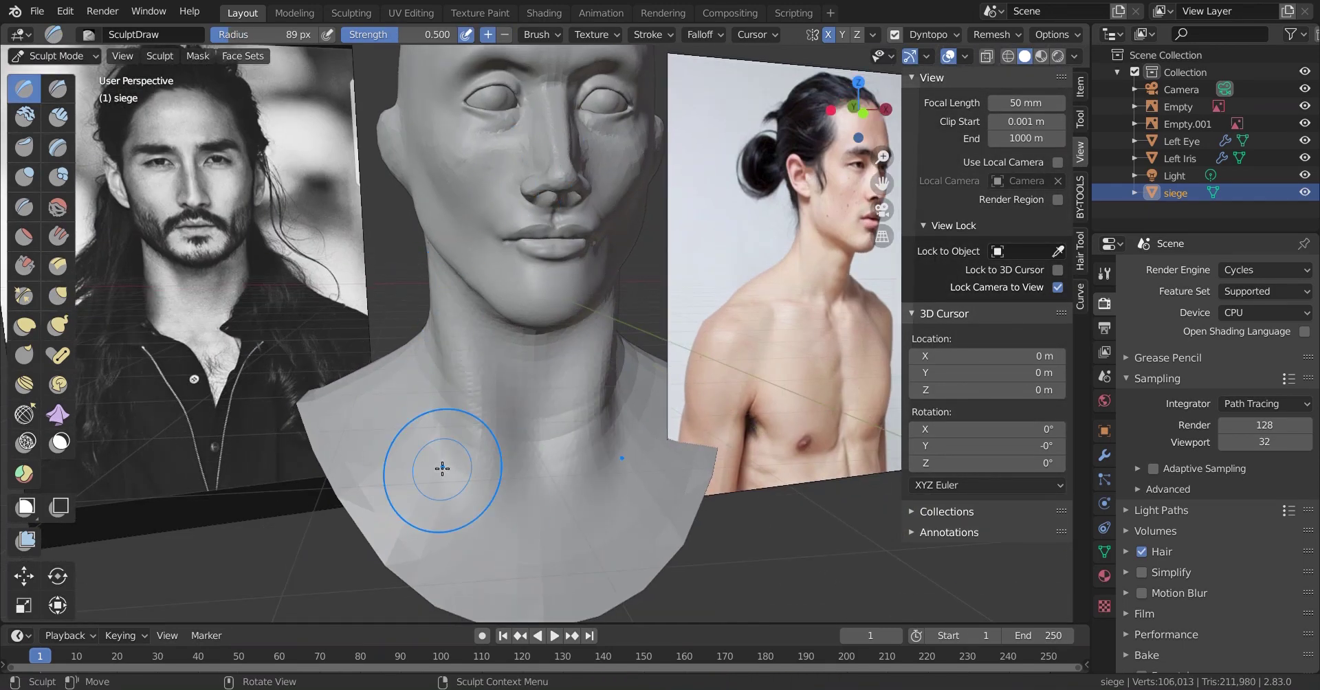
key(k)
drag(442, 468, 392, 531)
scroll(392, 531, down, 2)
middle_drag(458, 392, 552, 473)
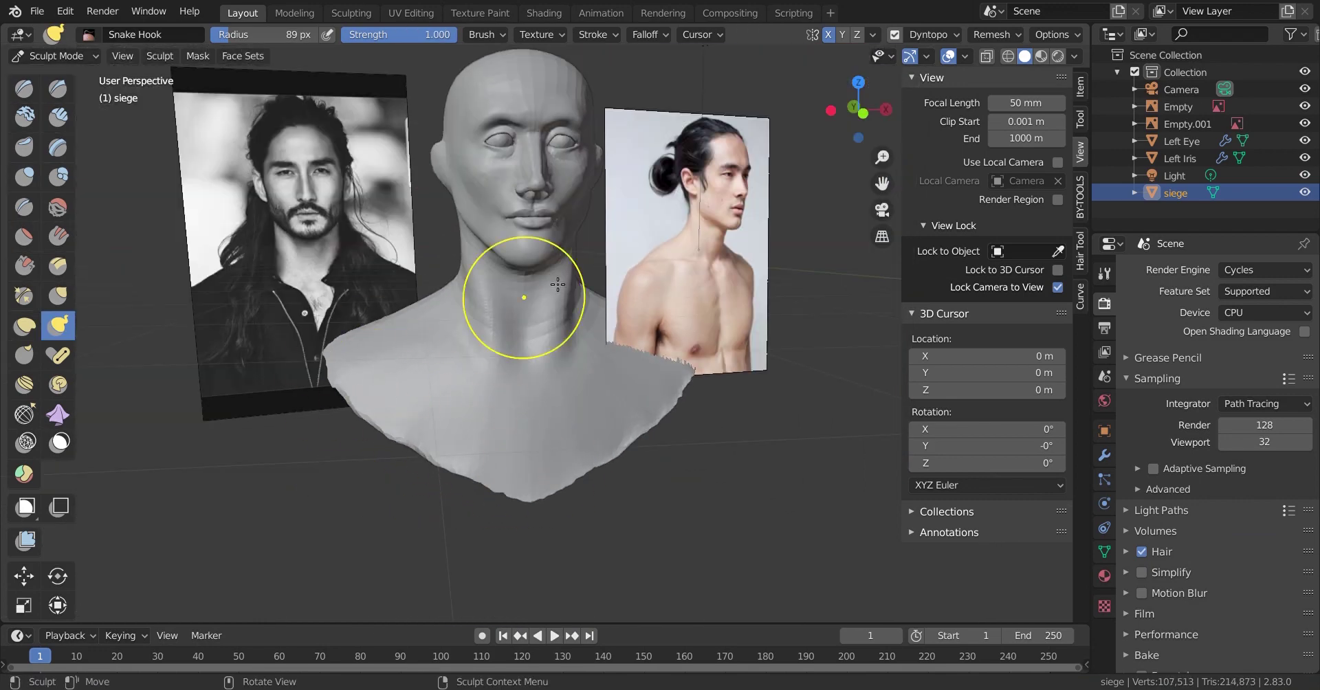
scroll(557, 284, up, 3)
Enlarge the brush to 155 px and pull the bust's lower edge outward
mouse_move(557, 284)
middle_down()
mouse_move(387, 328)
mouse_move(486, 339)
mouse_move(626, 396)
middle_up()
key(s)
mouse_move(469, 218)
middle_down()
mouse_move(486, 288)
mouse_move(457, 382)
middle_up()
key(f)
mouse_move(457, 383)
mouse_down()
mouse_move(442, 507)
mouse_move(711, 557)
mouse_up()
middle_drag(711, 557, 413, 447)
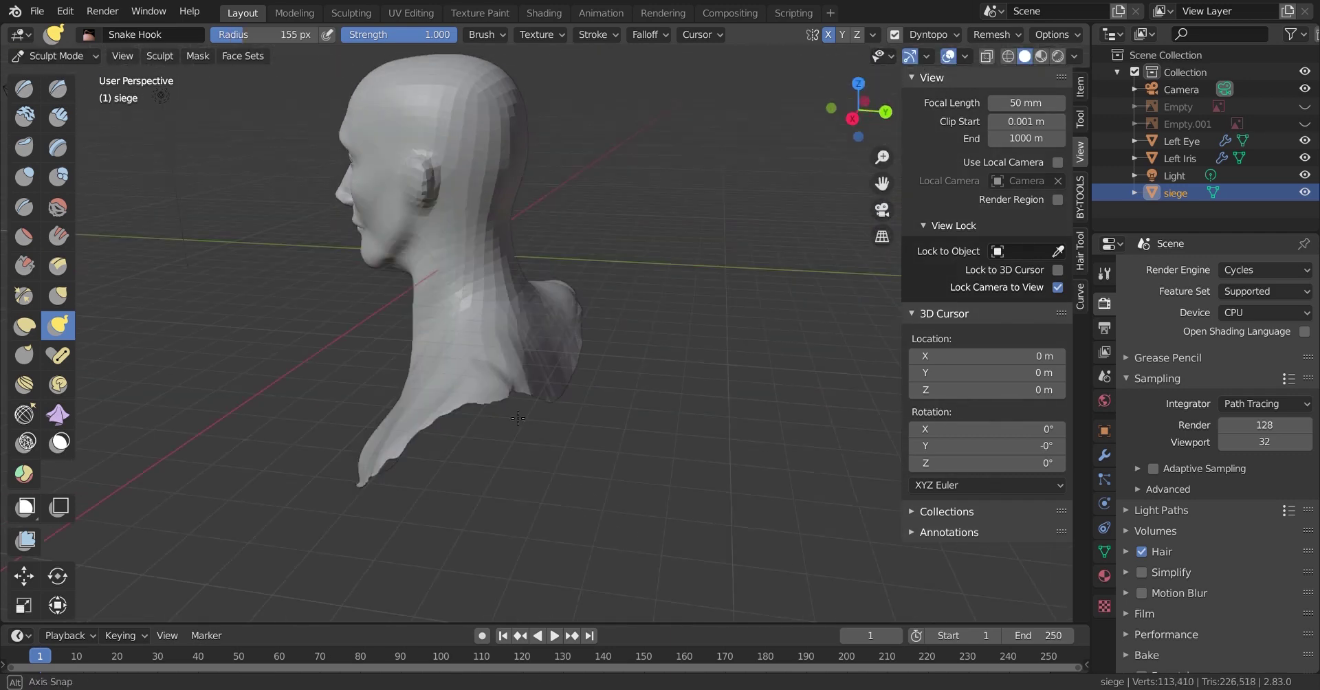
scroll(412, 447, up, 3)
key(s)
scroll(359, 463, down, 3)
shift+middle_drag(506, 423, 413, 330)
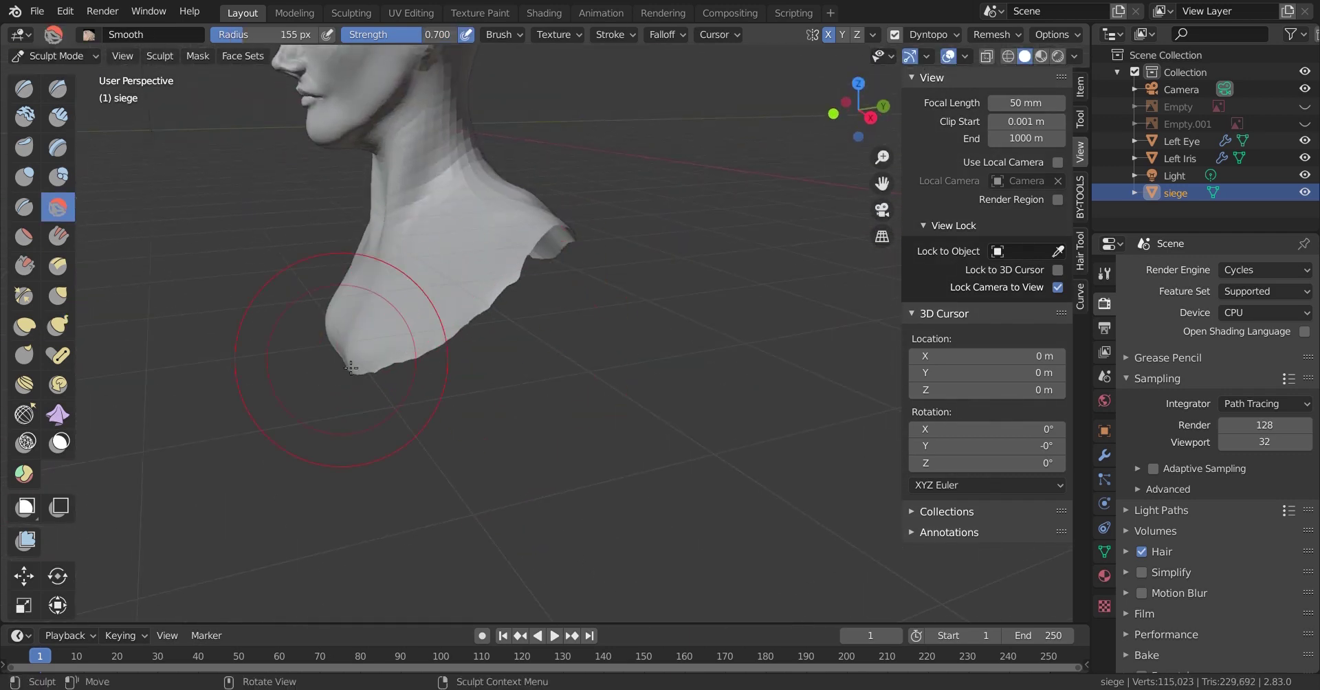
Save 'siege bust.blend' and build up the side of the neck
key(ctrl+s)
scroll(516, 309, up, 5)
scroll(614, 462, down, 4)
scroll(614, 461, down, 3)
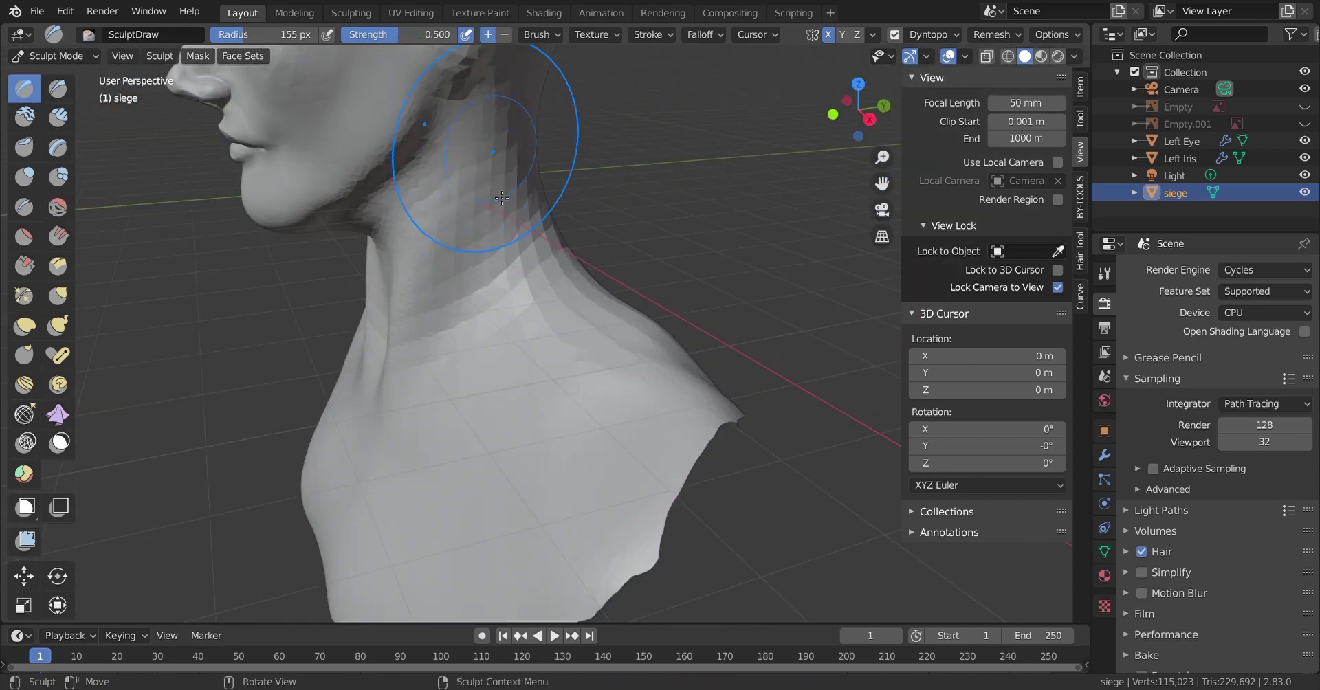
drag(486, 62, 524, 274)
middle_drag(662, 435, 581, 406)
scroll(581, 406, up, 5)
key(g)
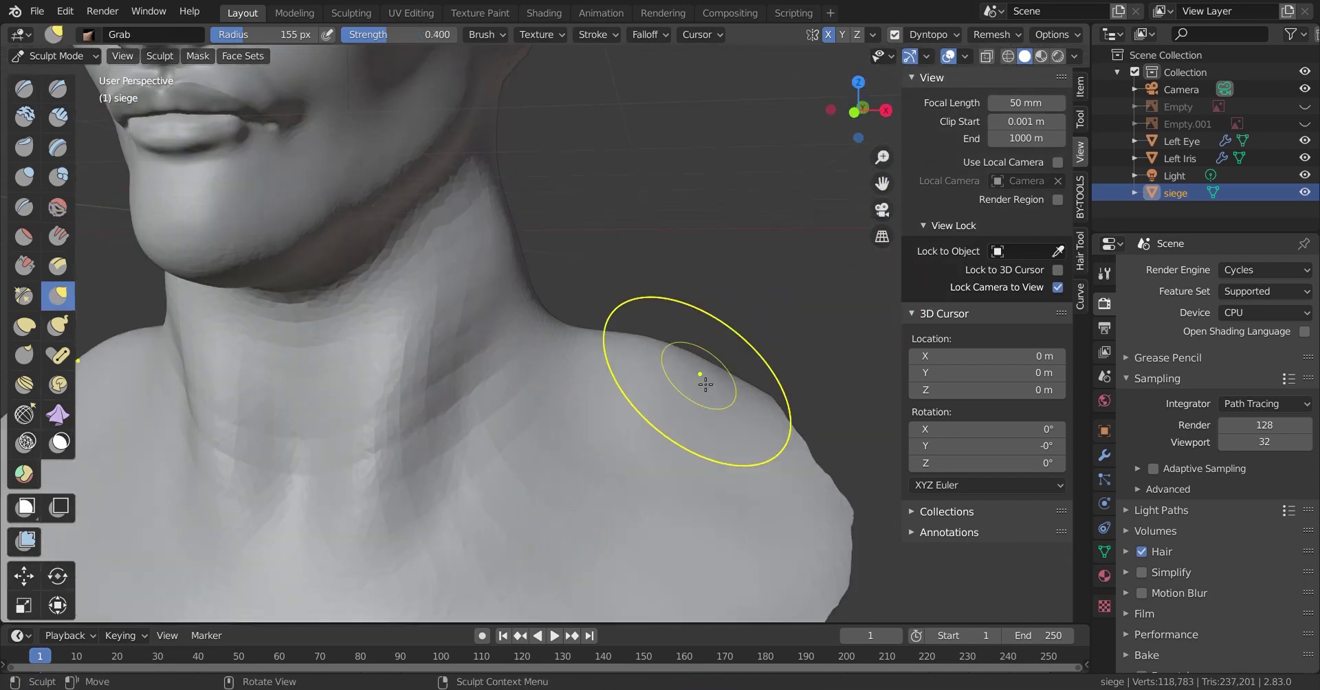
middle_drag(705, 459, 464, 382)
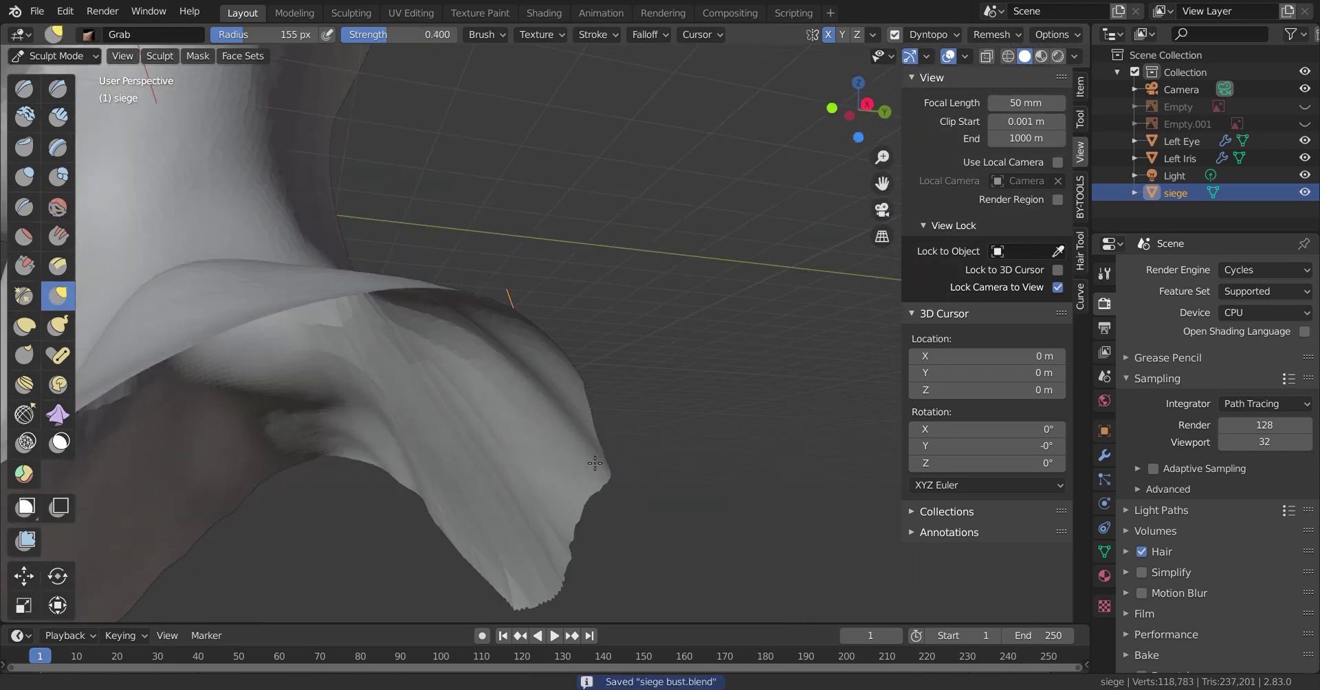
Briefly check the mesh in Edit Mode, then return to the bust's front view with Smooth ready
key(Tab)
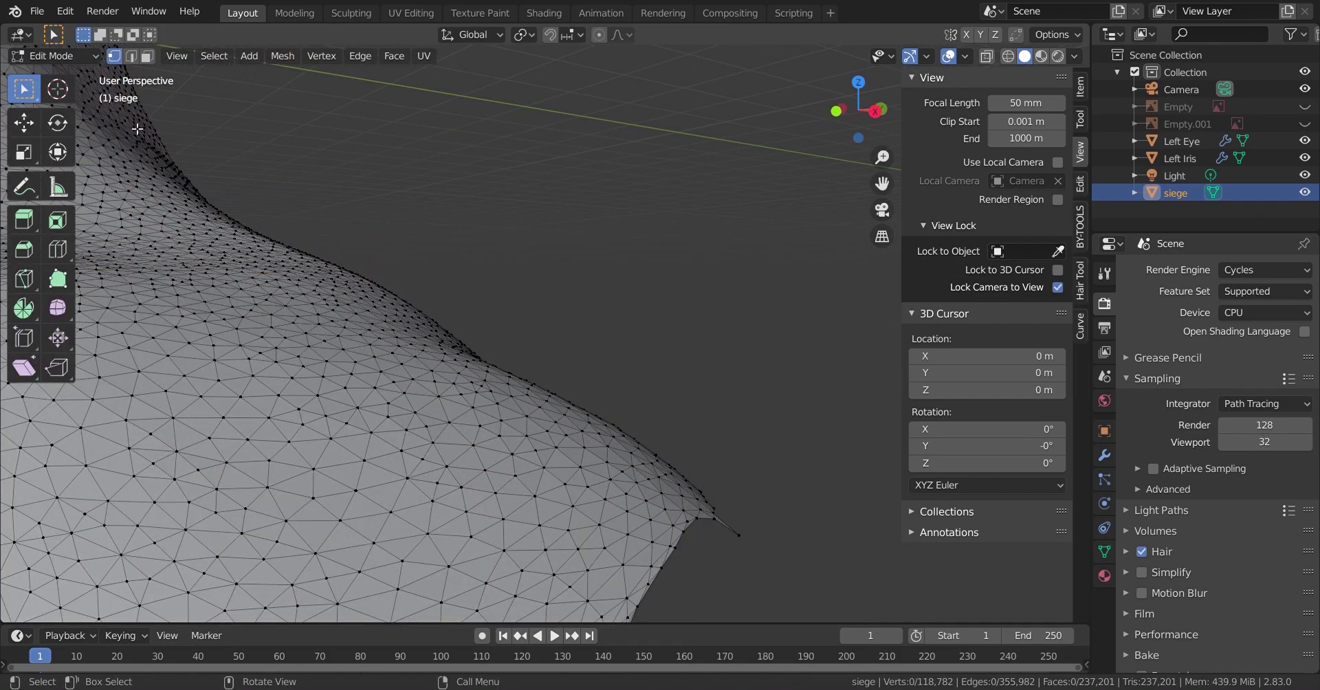
key(Tab)
mouse_move(442, 398)
middle_down()
mouse_move(551, 382)
mouse_move(510, 395)
mouse_move(597, 325)
mouse_move(619, 344)
middle_up()
scroll(550, 383, up, 3)
scroll(550, 382, down, 5)
scroll(510, 395, up, 3)
scroll(619, 344, up, 4)
key(shift+s)
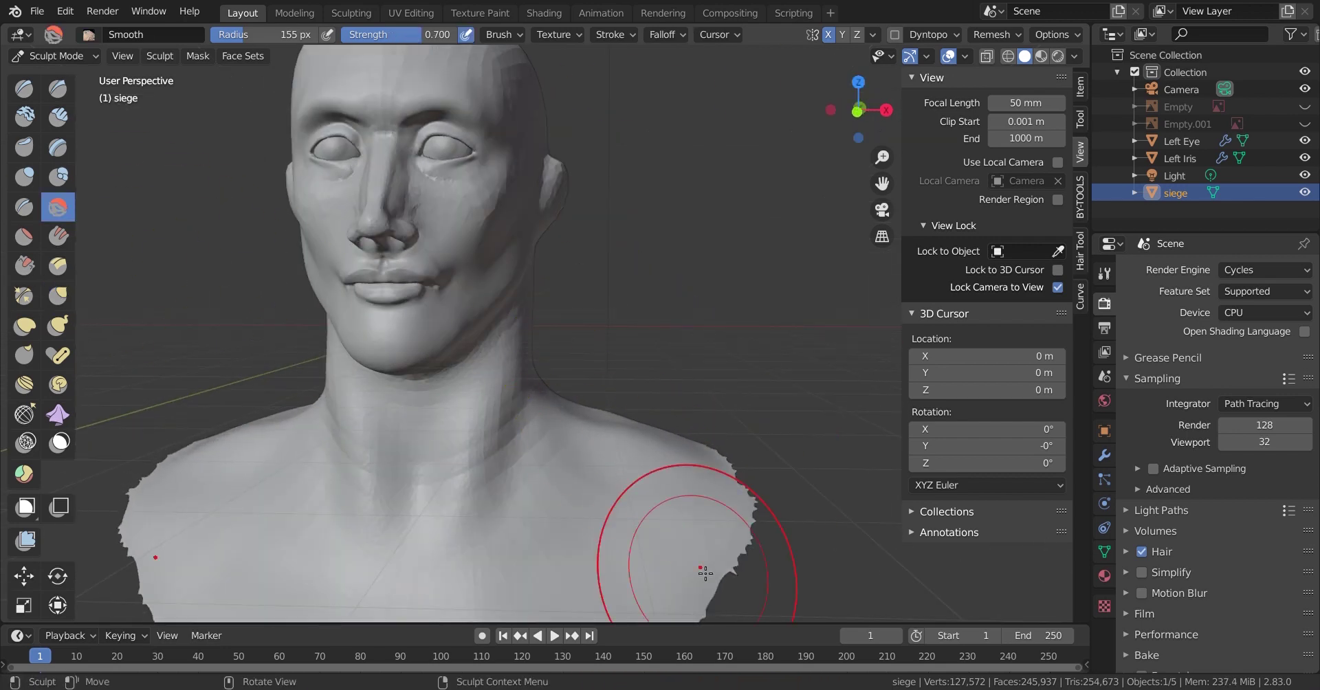
Enable Dyntopo, shrink the Draw brush, and deepen the crease along the jaw and neck
key(x)
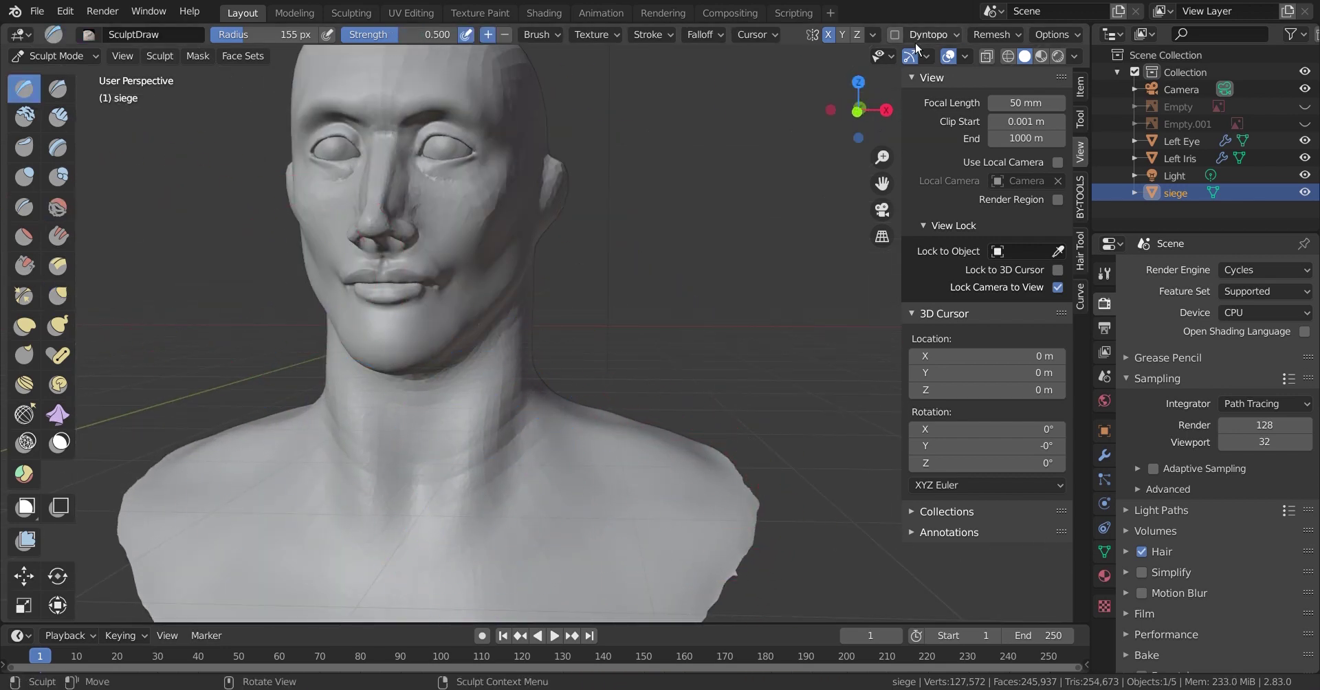
click(915, 34)
key(f)
click(501, 427)
middle_drag(530, 368, 342, 334)
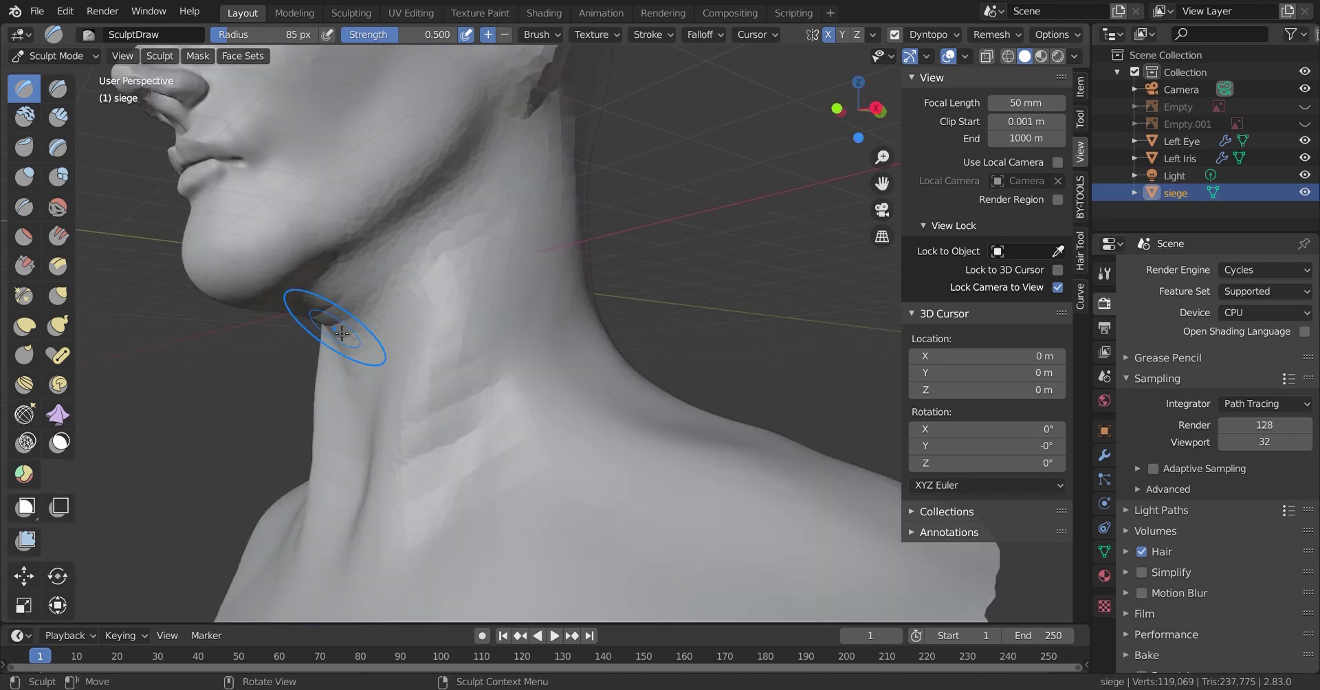
ctrl+drag(265, 295, 501, 177)
key(shift+s)
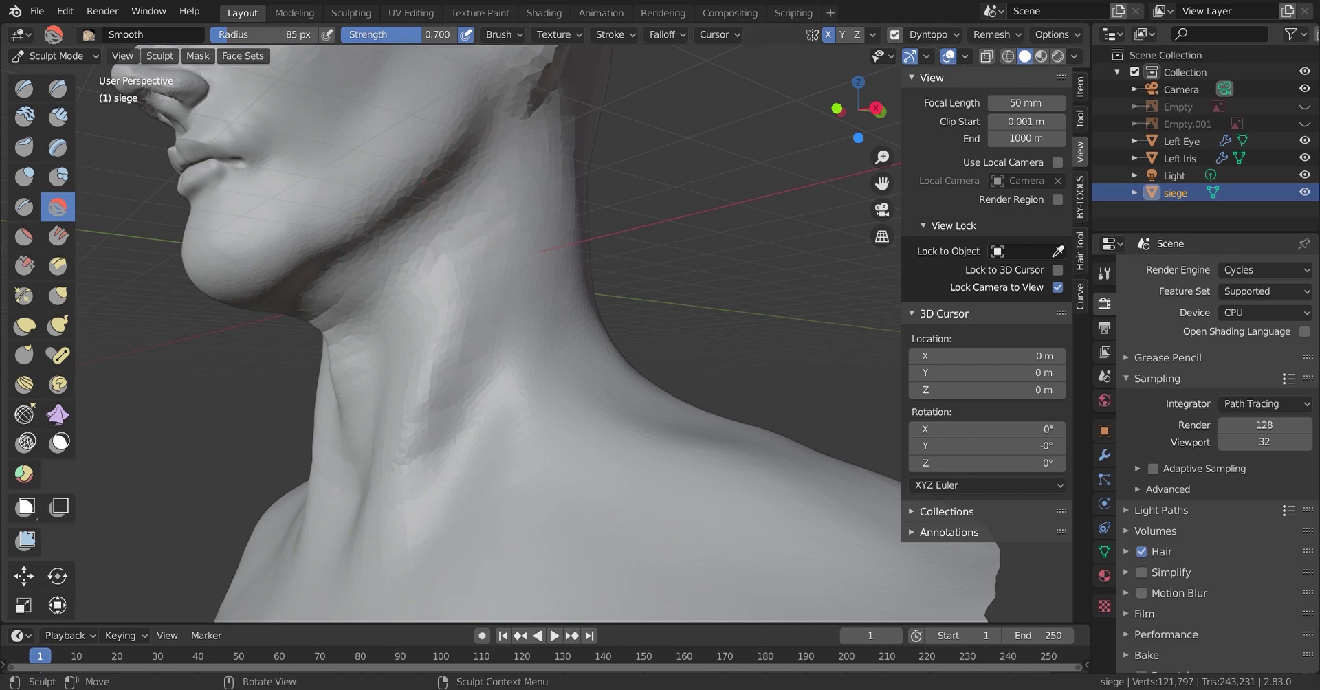
Carve the collarbone grooves and smooth the groove along the neck
click(36, 92)
middle_drag(486, 259, 590, 369)
scroll(585, 236, up, 3)
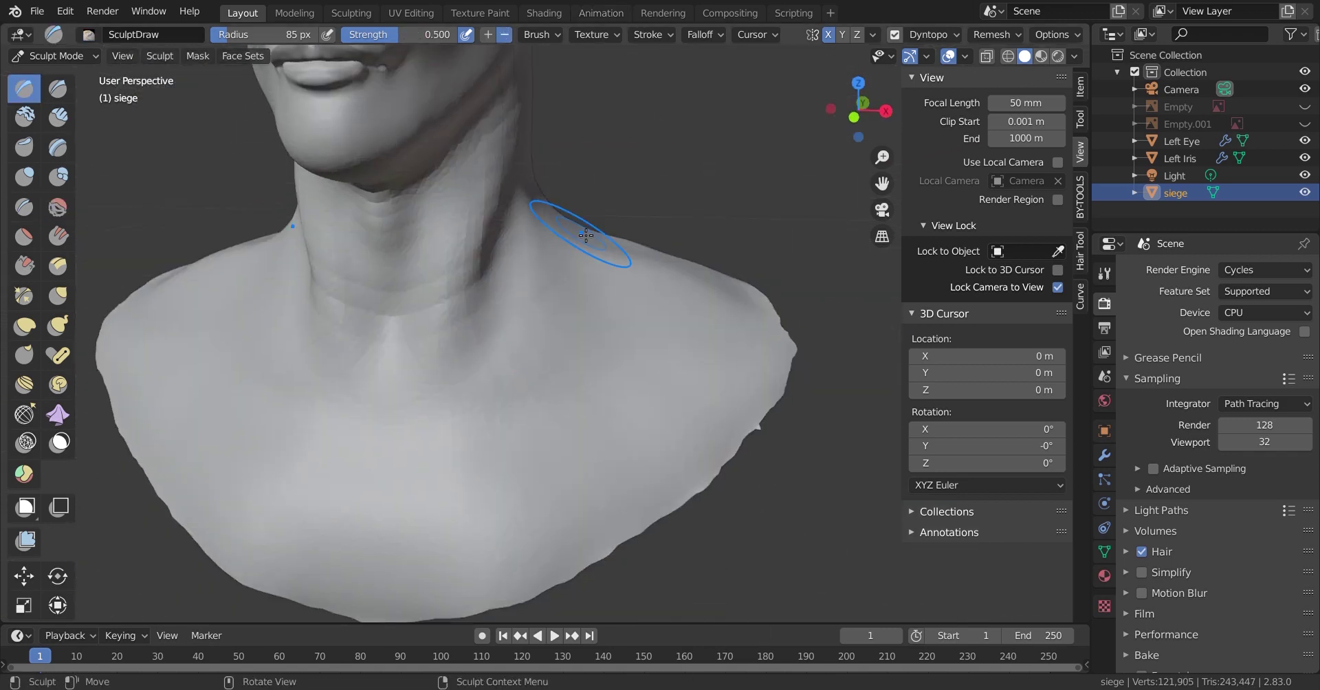
mouse_move(433, 459)
ctrl+mouse_down()
mouse_move(683, 419)
mouse_move(359, 548)
mouse_move(334, 510)
ctrl+mouse_up()
mouse_move(334, 510)
middle_down()
mouse_move(554, 316)
mouse_move(411, 576)
middle_up()
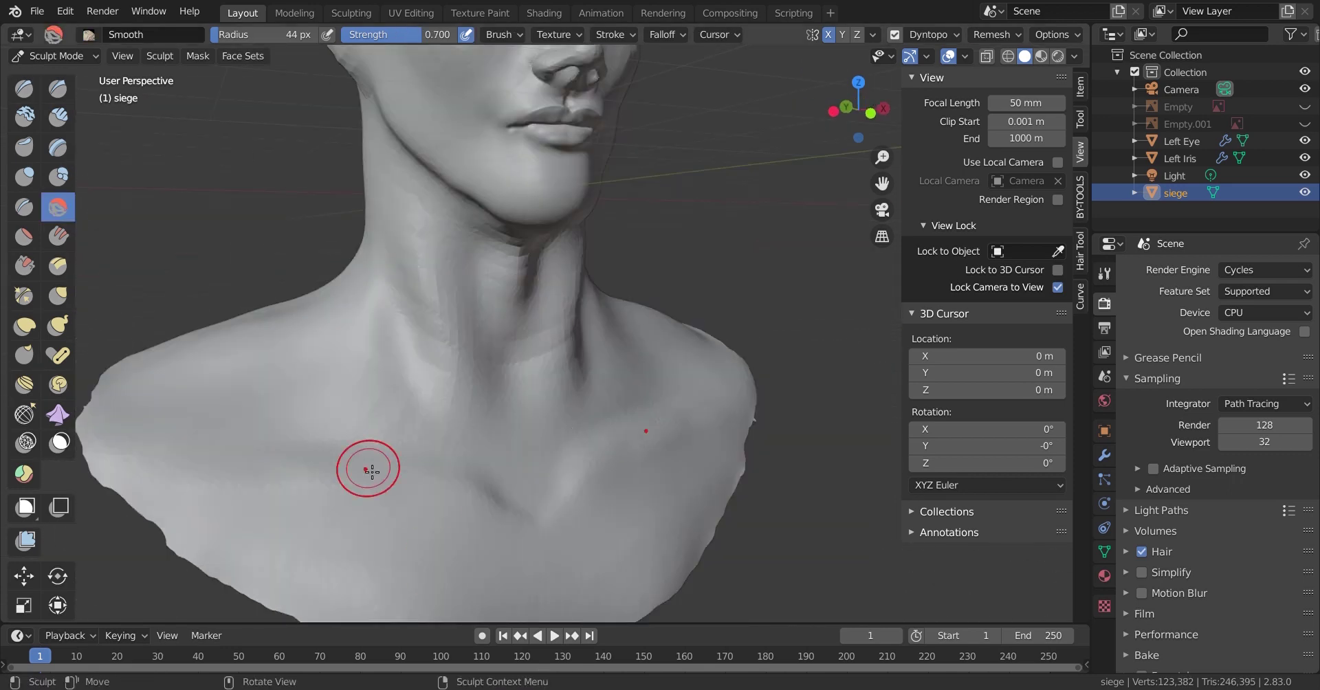
scroll(371, 472, up, 3)
shift+drag(732, 213, 729, 447)
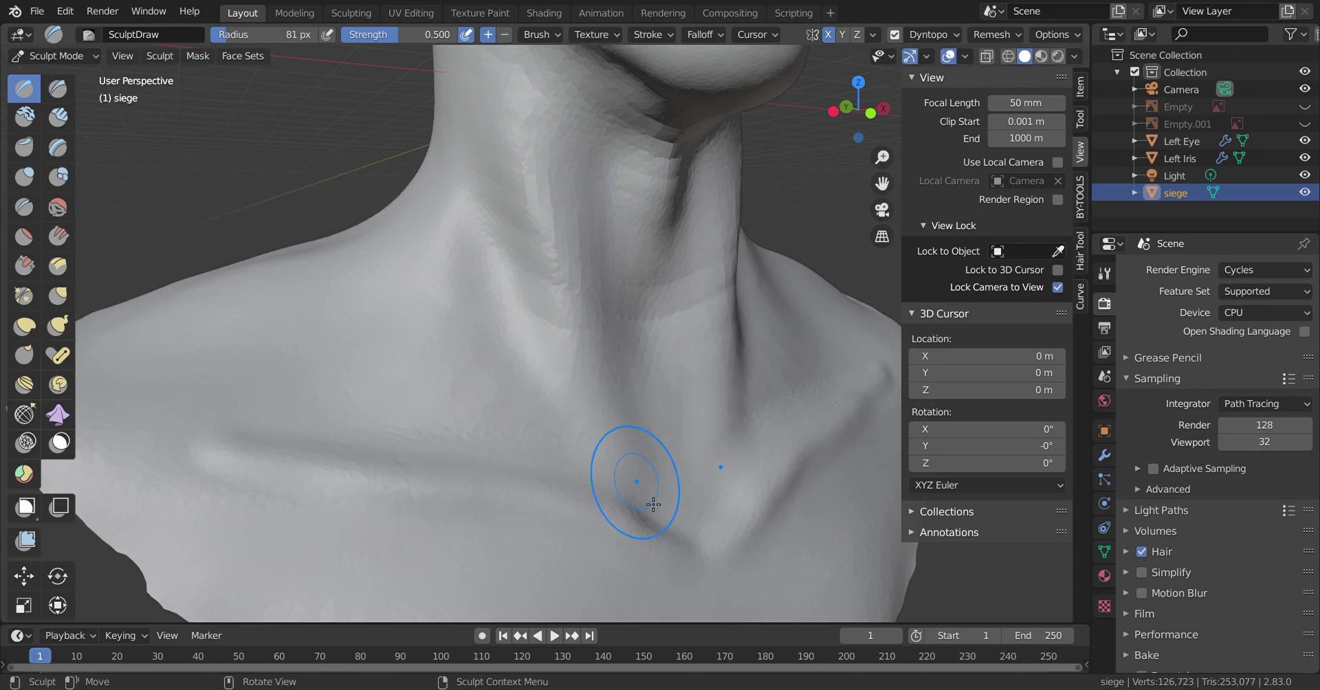
scroll(644, 135, down, 5)
middle_drag(678, 383, 643, 360)
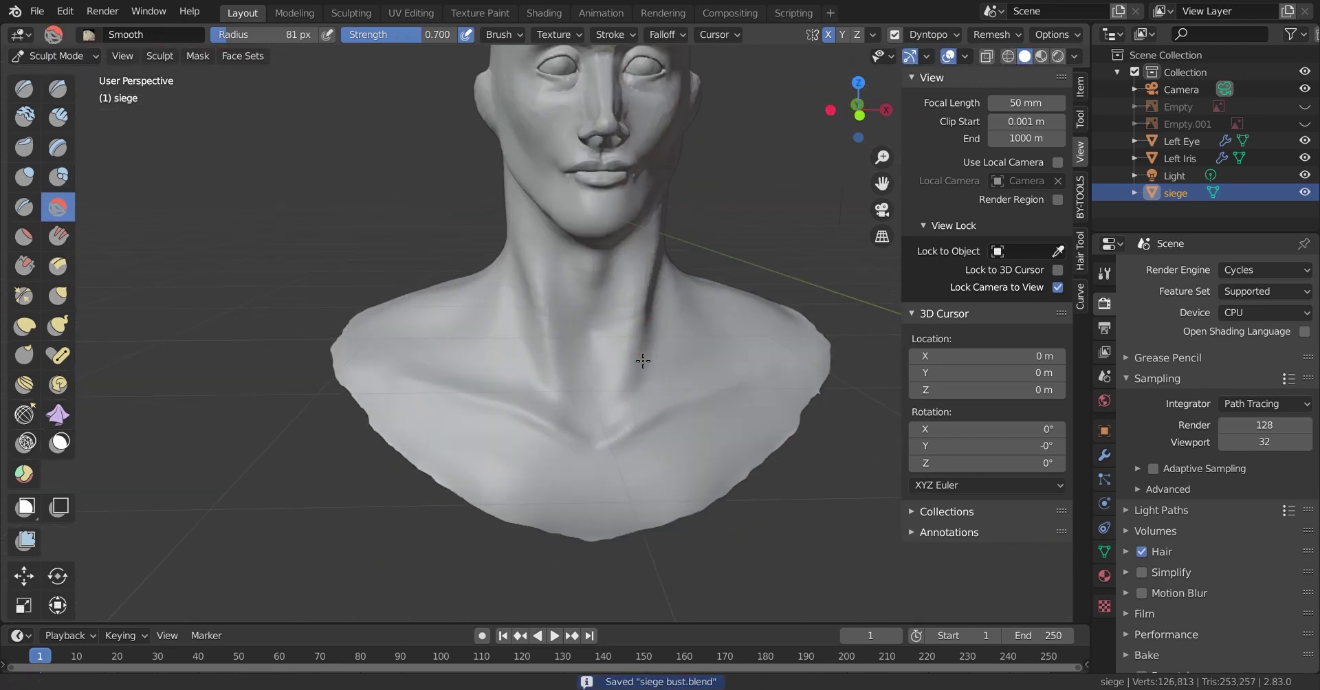
Orbit around the bust to inspect both head profiles and the front
key(g)
scroll(632, 123, down, 4)
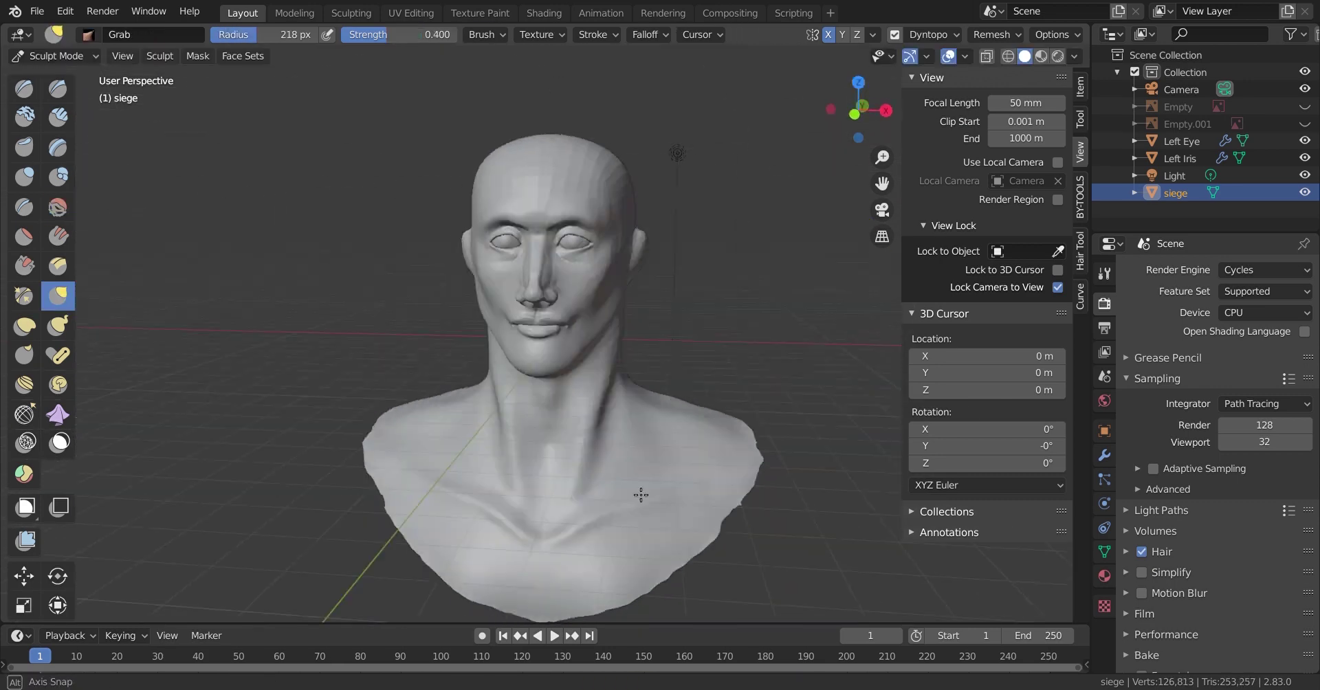
mouse_move(639, 482)
middle_down()
mouse_move(649, 383)
mouse_move(590, 437)
mouse_move(442, 434)
middle_up()
scroll(590, 437, up, 3)
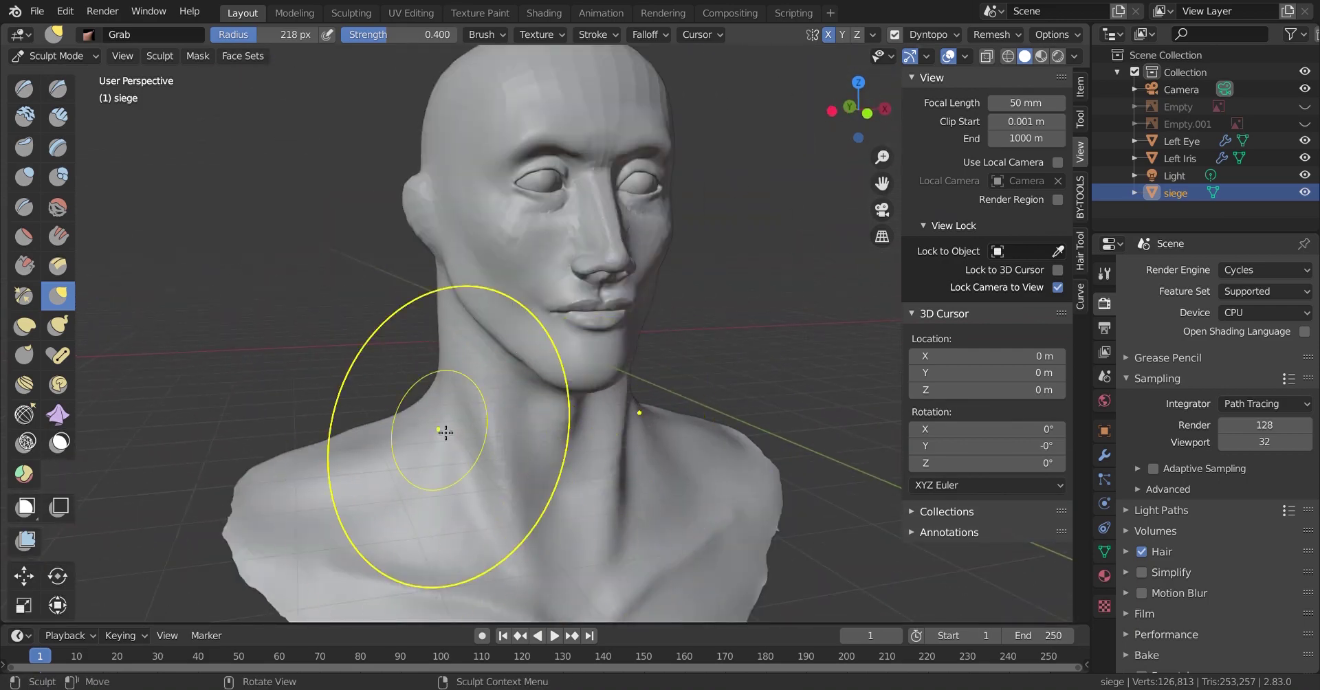
scroll(274, 532, down, 3)
middle_drag(275, 532, 457, 339)
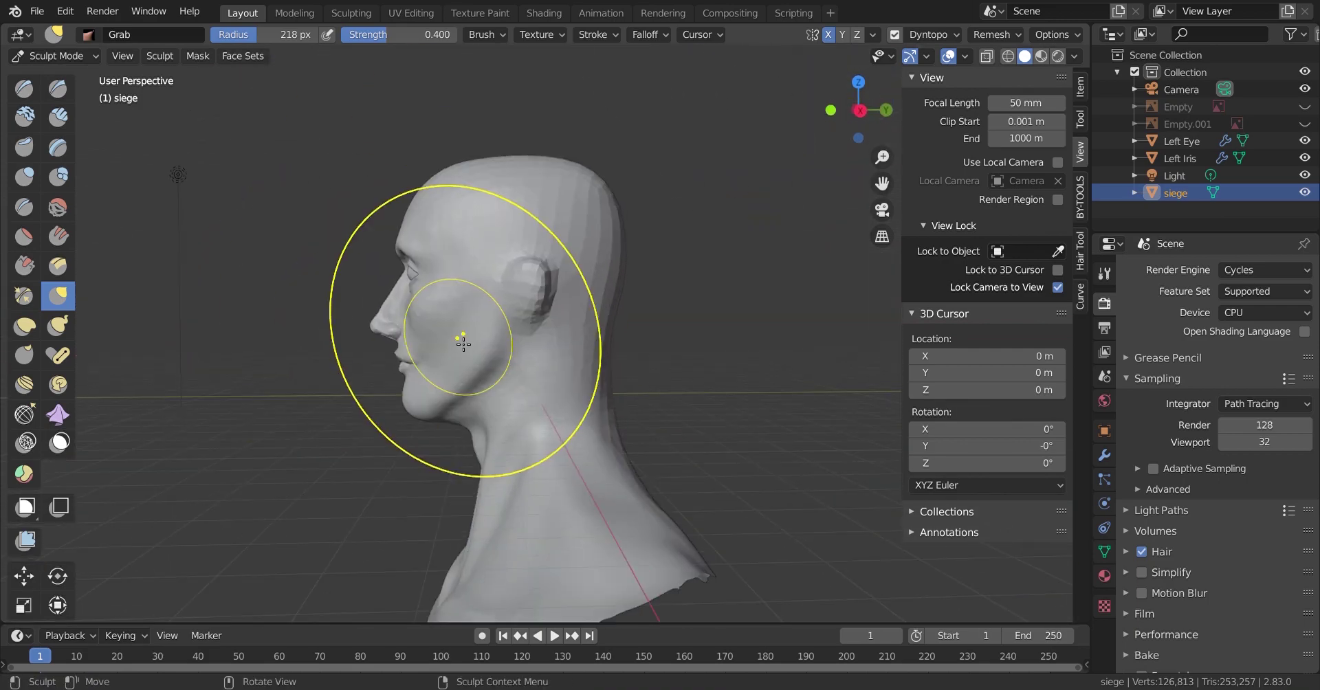
scroll(604, 250, up, 3)
middle_drag(604, 250, 629, 226)
scroll(628, 226, down, 2)
mouse_move(539, 545)
middle_down()
mouse_move(482, 412)
mouse_move(522, 385)
mouse_move(457, 372)
middle_up()
Cycle through the Draw, Crease and Smooth brushes while orbiting to the head's right profile
key(x)
scroll(524, 389, up, 3)
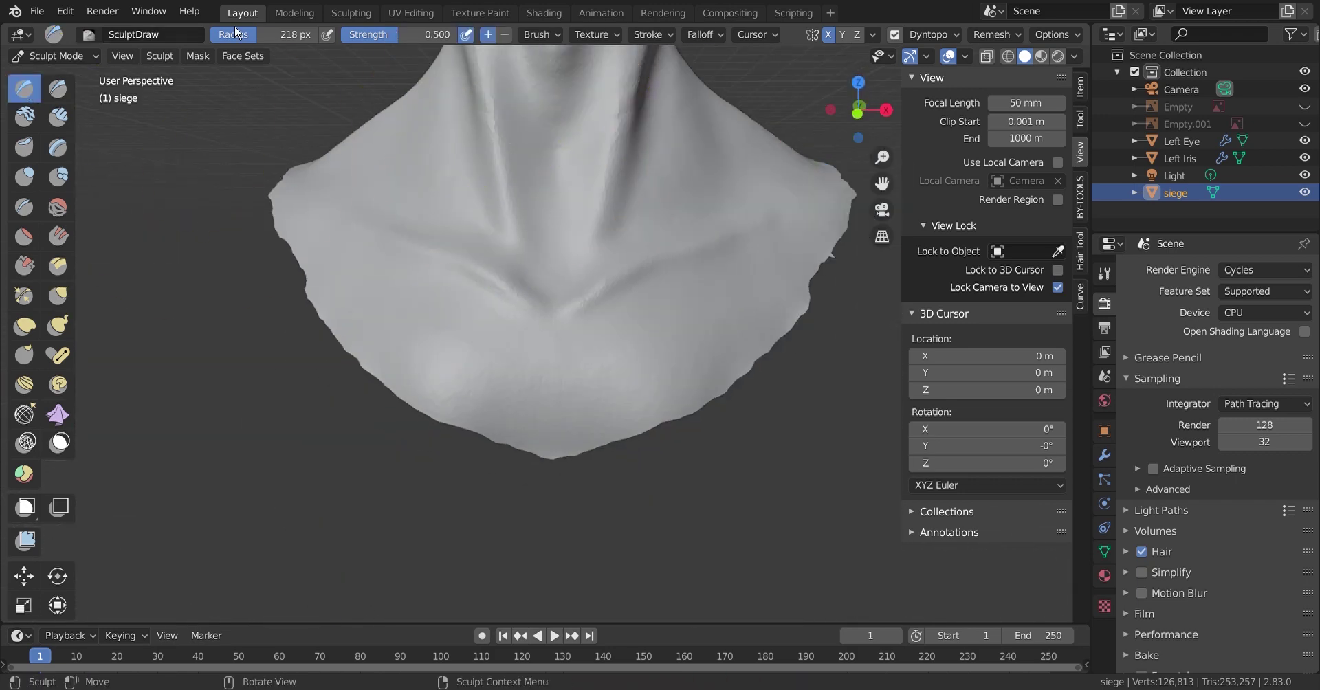
key(shift+c)
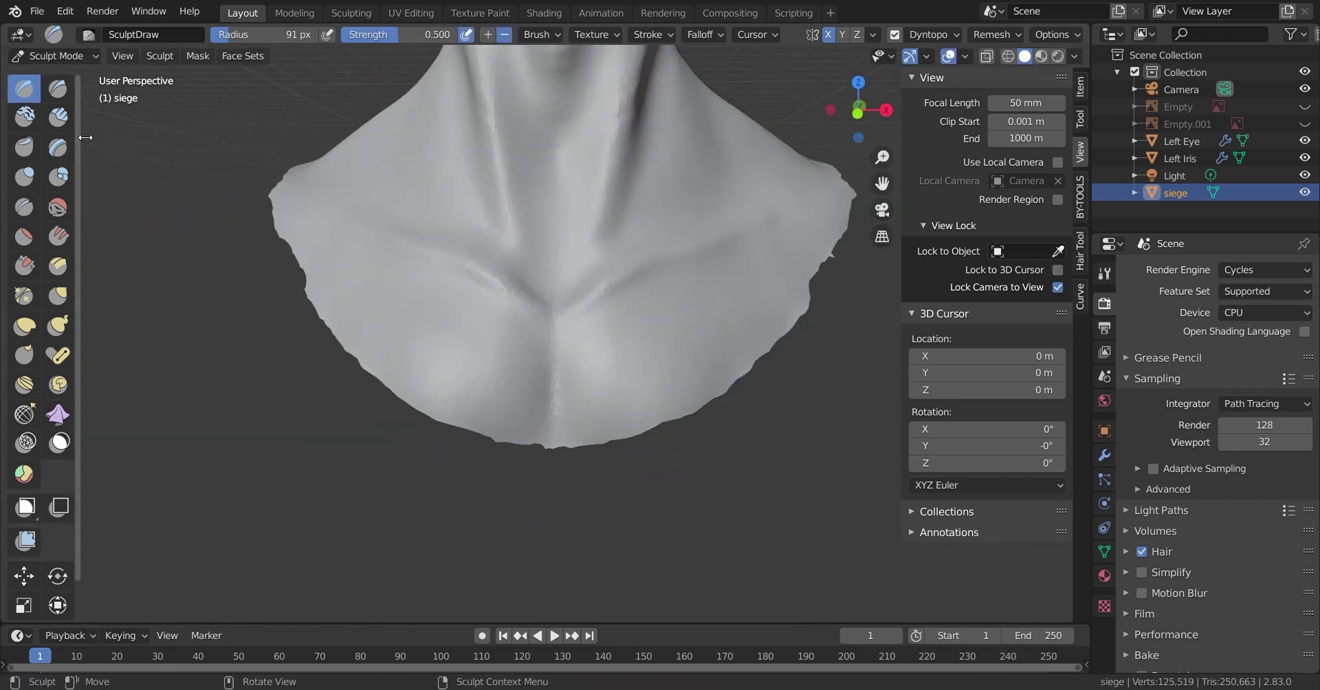
key(s)
scroll(515, 316, down, 4)
middle_drag(516, 315, 705, 461)
scroll(705, 461, up, 3)
key(g)
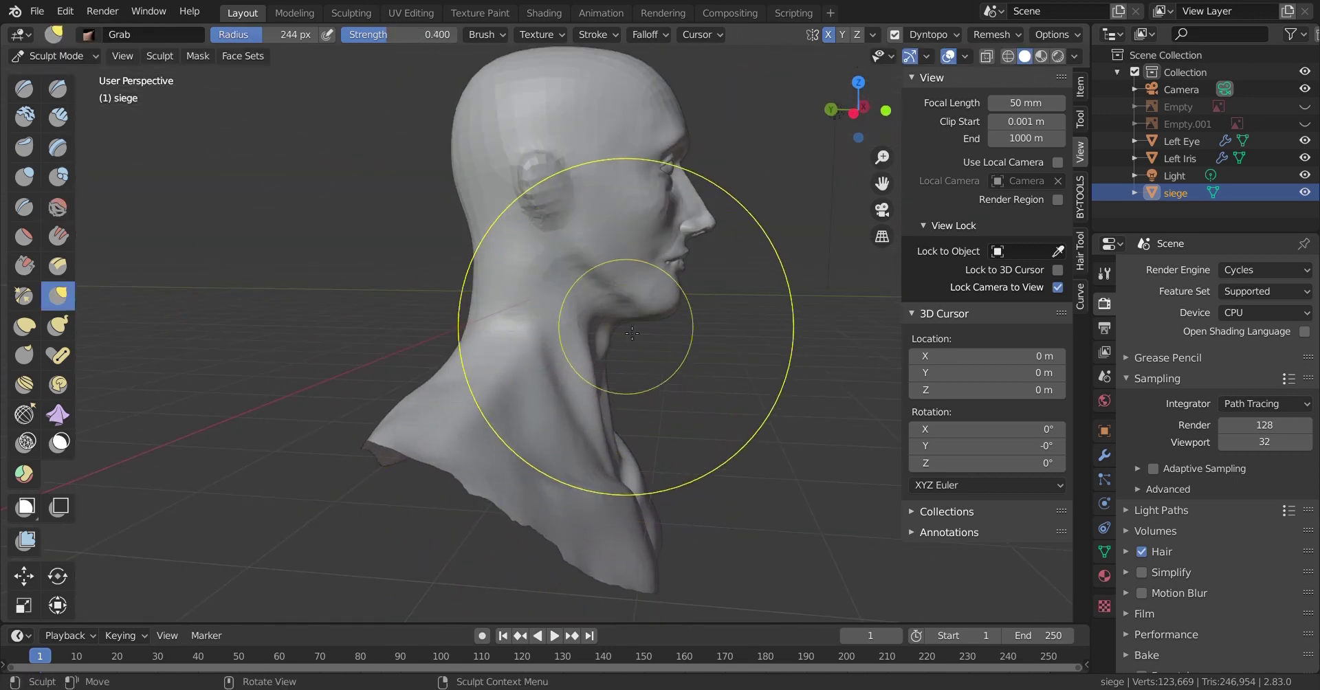
scroll(625, 385, up, 6)
Sculpt around the ear, the earlobe and the upper ear with Draw and Smooth
key(x)
middle_drag(374, 319, 520, 252)
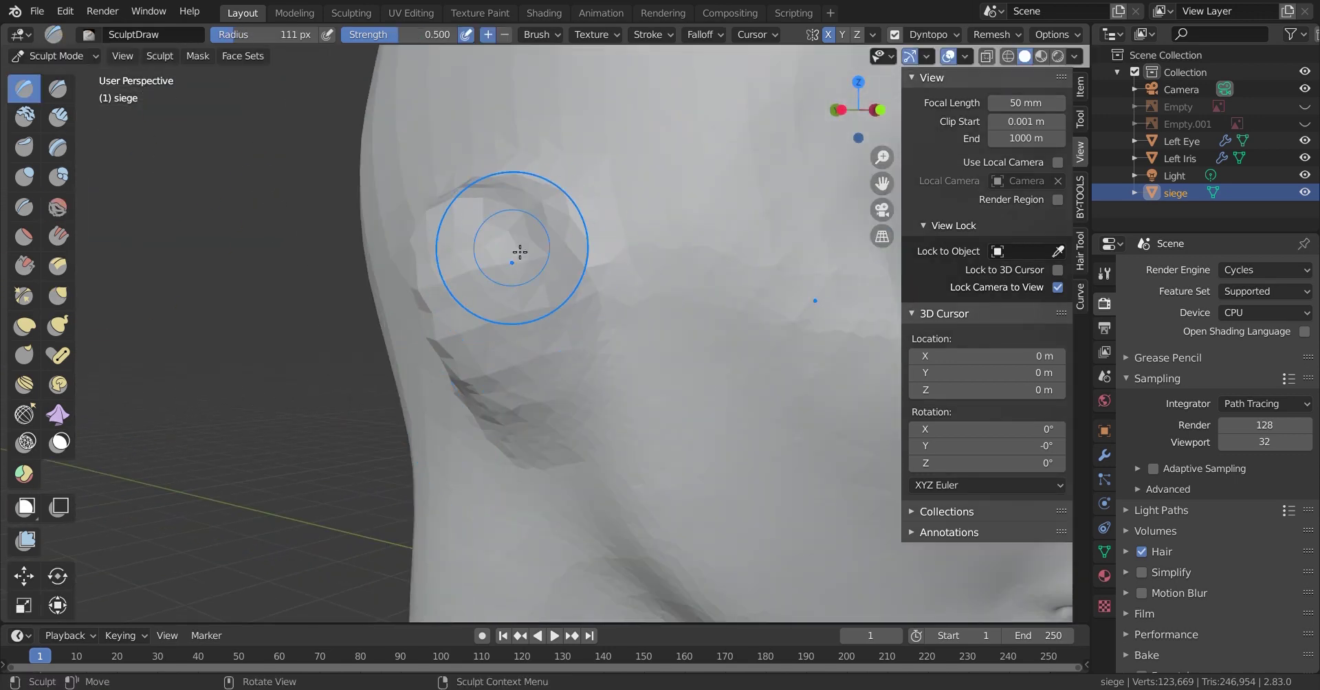
scroll(519, 253, down, 3)
drag(590, 486, 561, 454)
key(s)
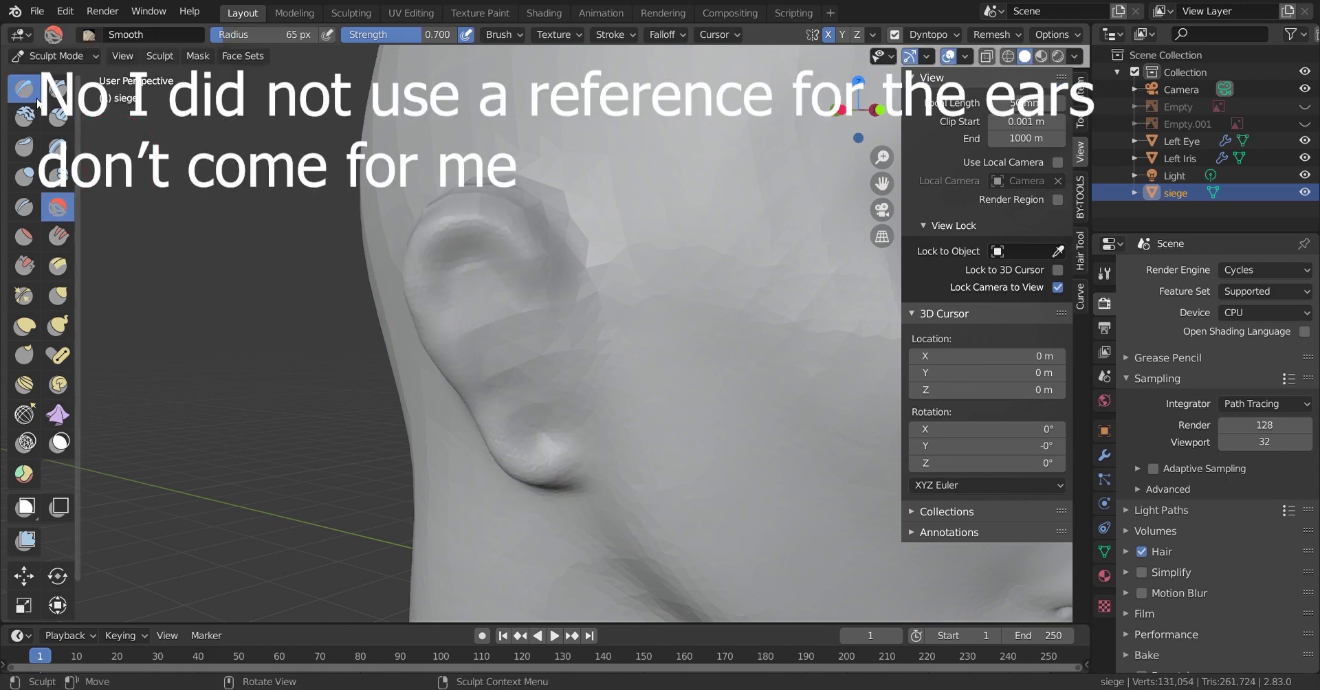
click(28, 90)
drag(556, 323, 527, 202)
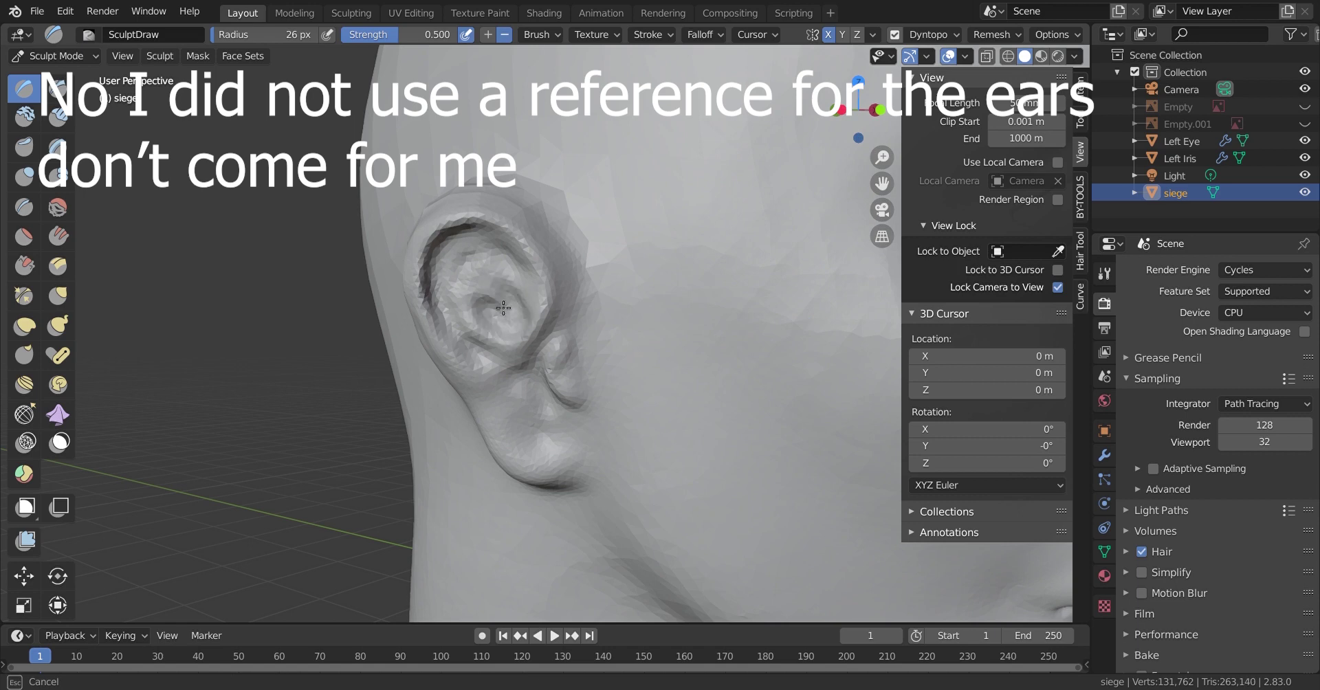
Carve the ear's rim and inner folds, then hollow the earlobe opening with a 97 px brush
drag(498, 273, 552, 433)
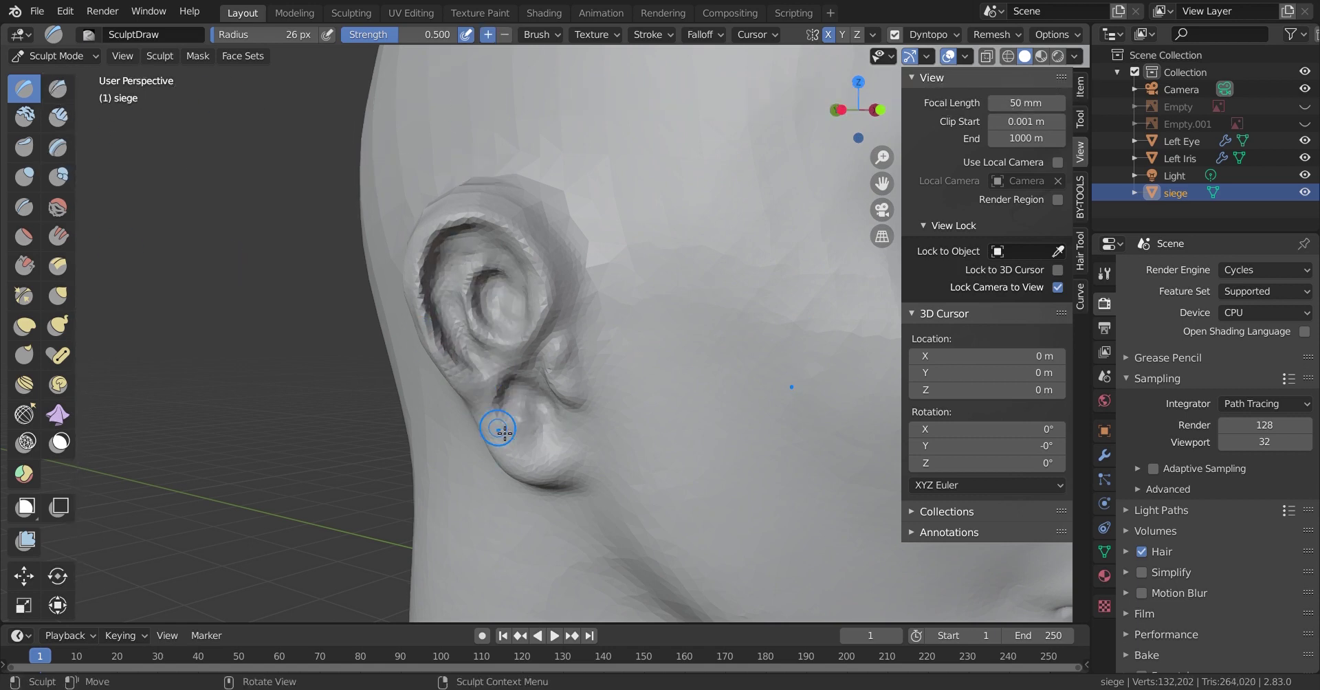
scroll(520, 420, up, 4)
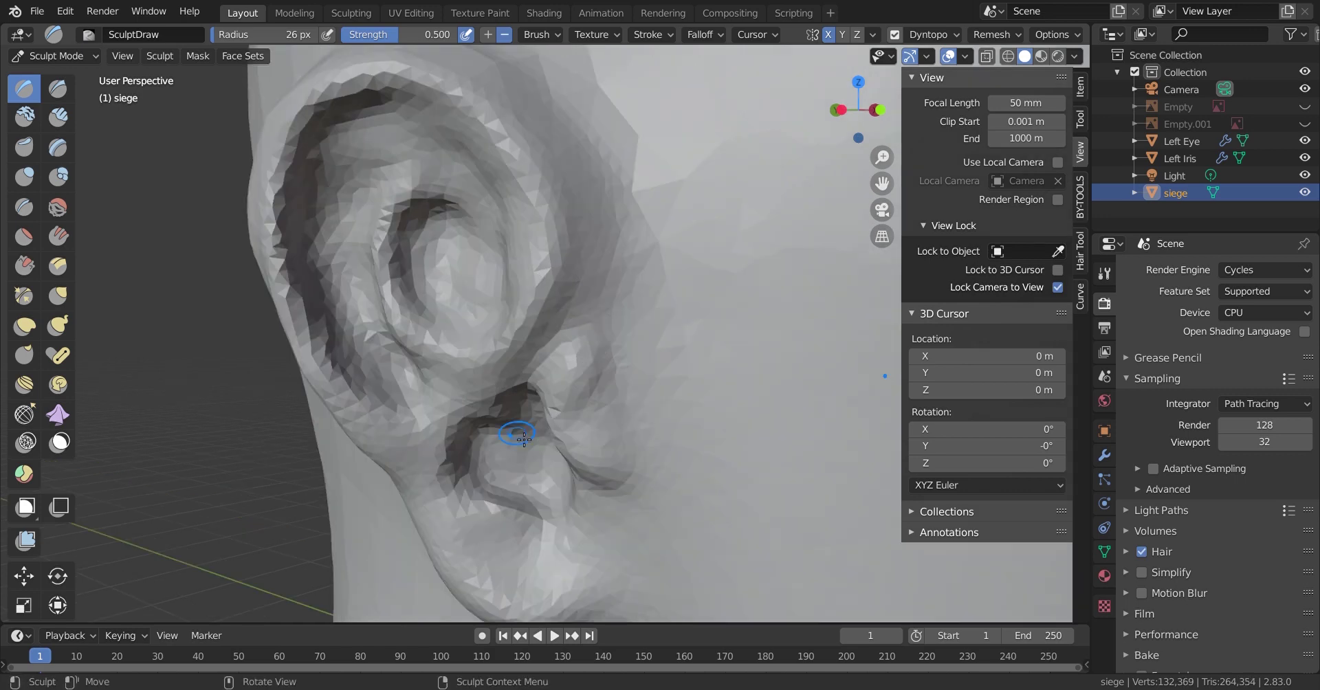
middle_drag(520, 420, 495, 330)
key(f)
click(484, 303)
drag(484, 303, 459, 399)
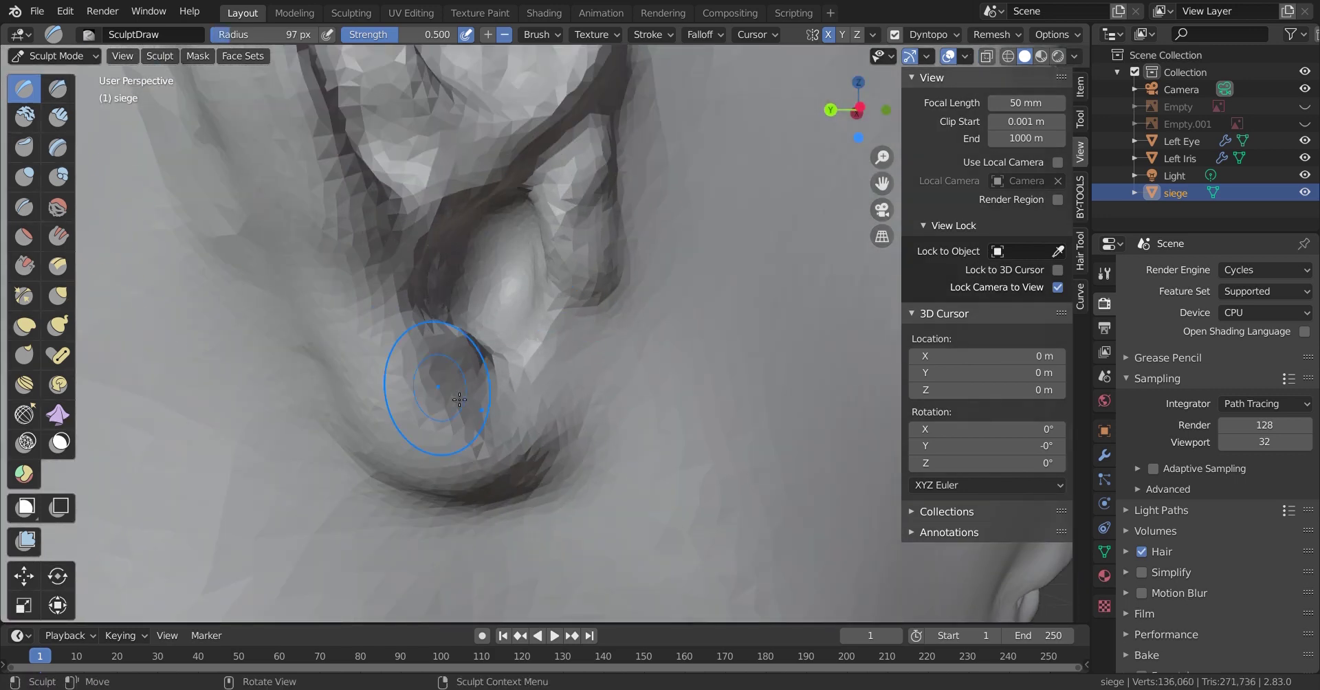
Shape the earlobe surface, save the bust file, and build up the earlobe's edge
middle_drag(537, 514, 353, 316)
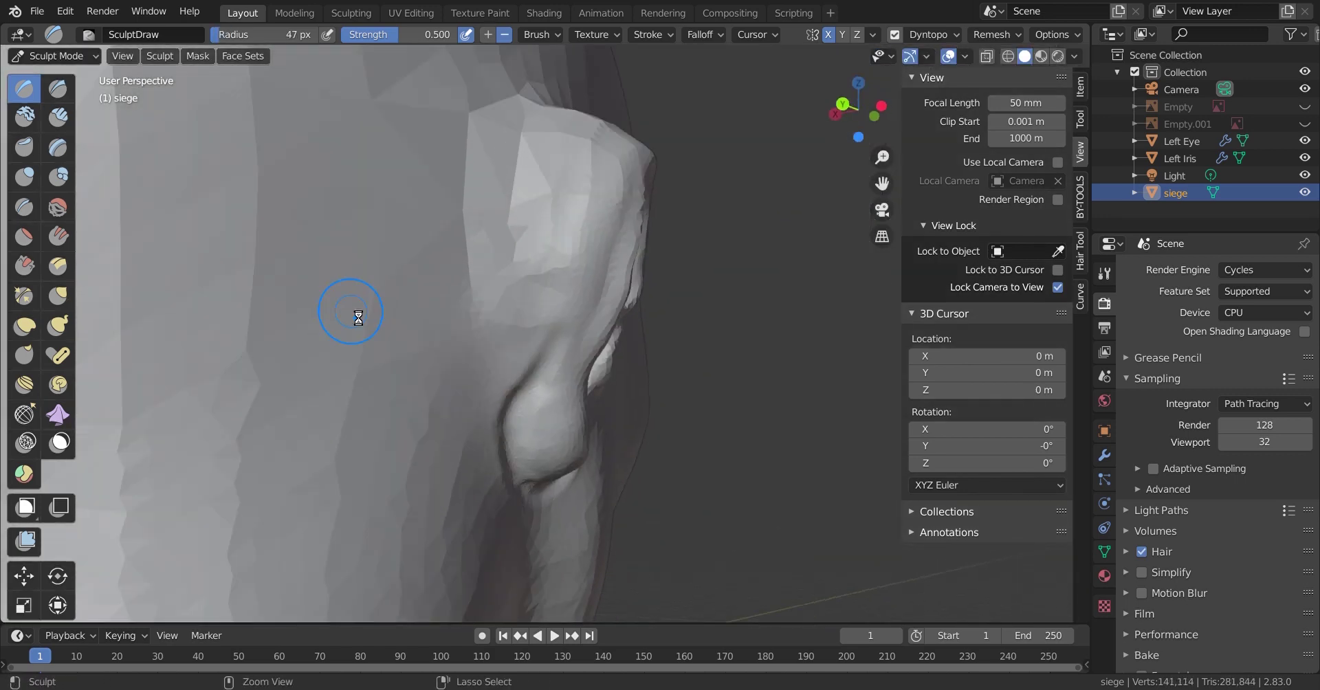
drag(536, 206, 570, 323)
mouse_move(571, 323)
middle_down()
mouse_move(584, 345)
mouse_move(387, 158)
middle_up()
key(ctrl+s)
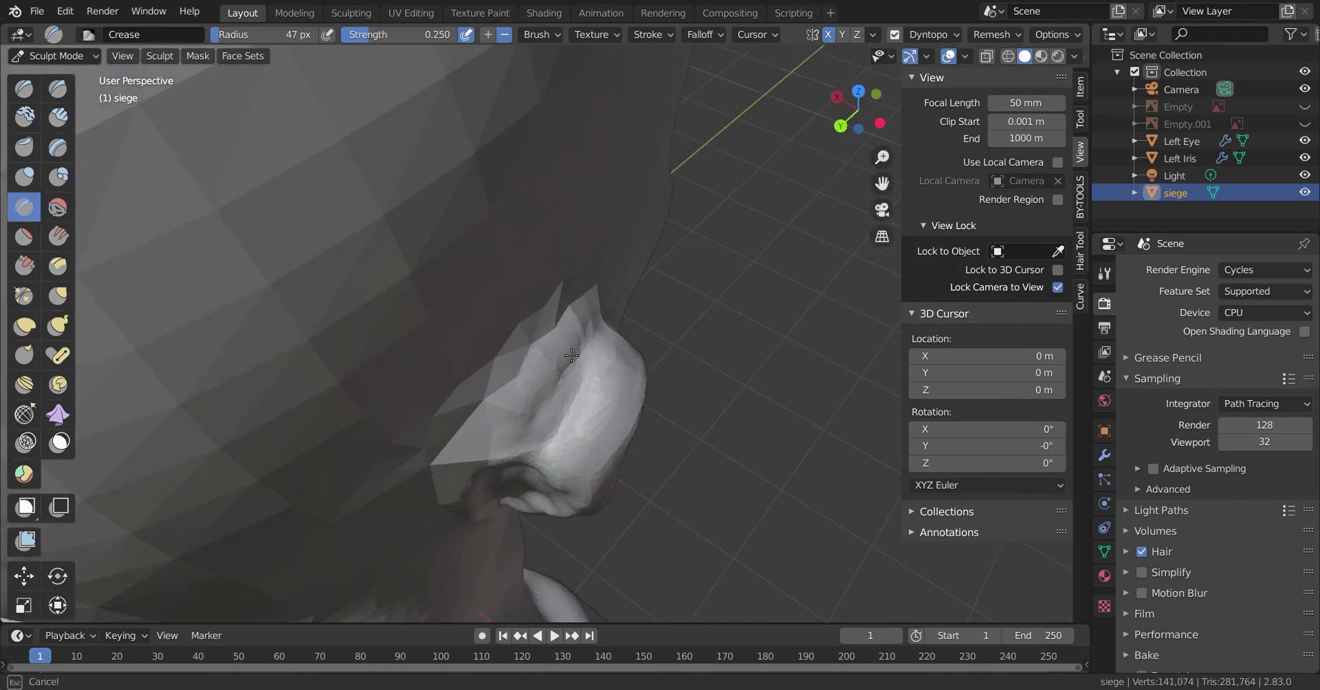
click(25, 88)
mouse_move(474, 453)
mouse_down()
mouse_move(536, 440)
mouse_move(578, 357)
mouse_up()
mouse_move(523, 440)
middle_down()
mouse_move(552, 428)
mouse_move(599, 337)
middle_up()
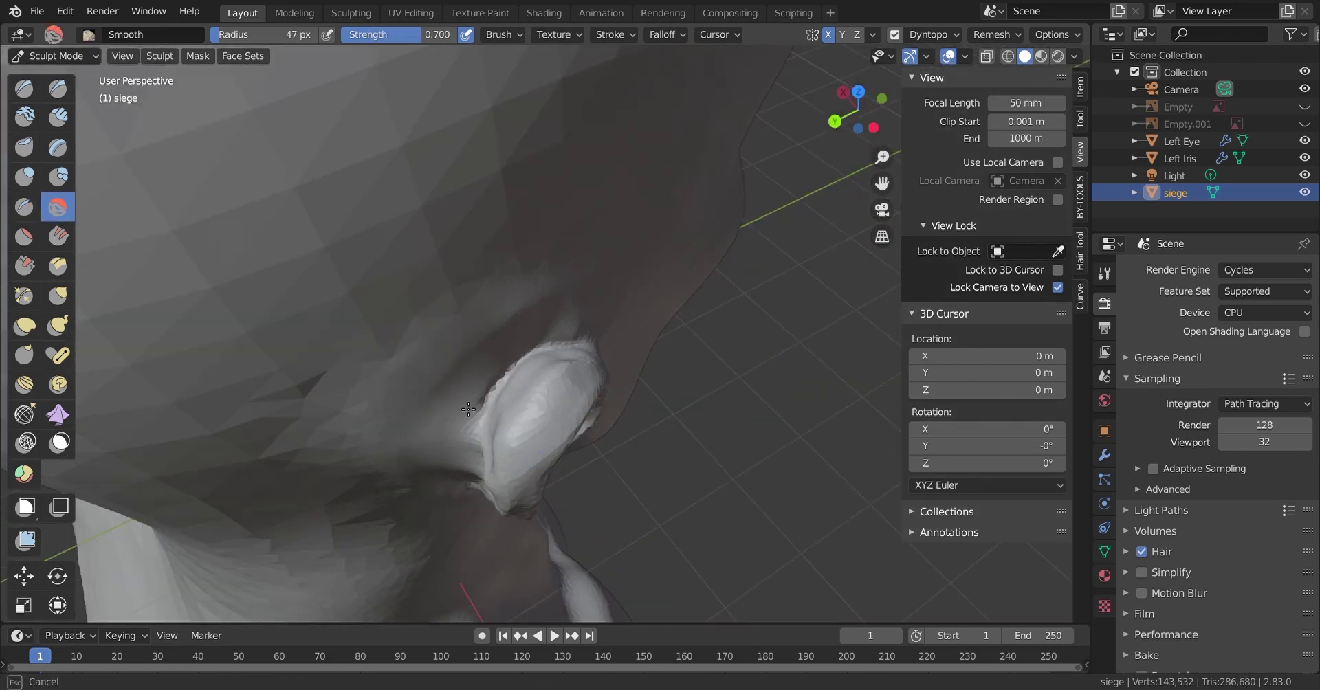
mouse_move(468, 410)
middle_down()
mouse_move(442, 324)
mouse_move(501, 398)
middle_up()
Reshape the ear's outer edge with the Snake Hook and Grab brushes
key(k)
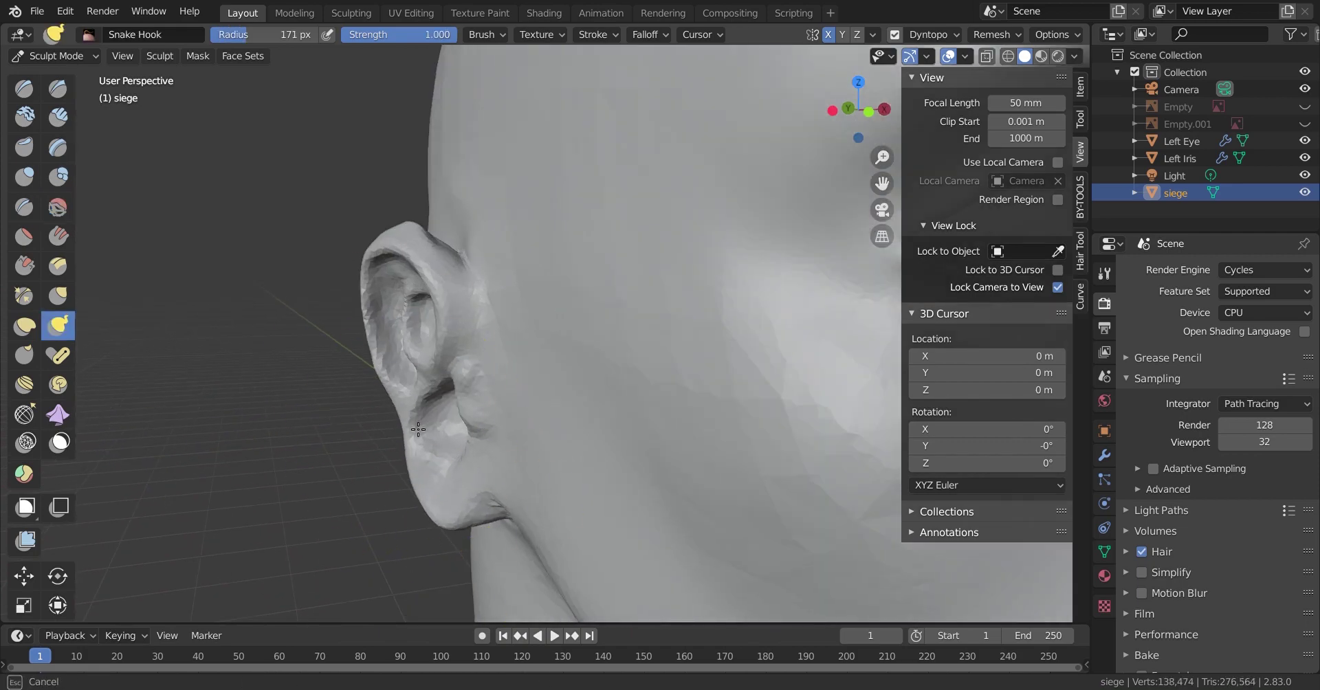
middle_drag(418, 429, 639, 363)
key(g)
drag(502, 390, 428, 251)
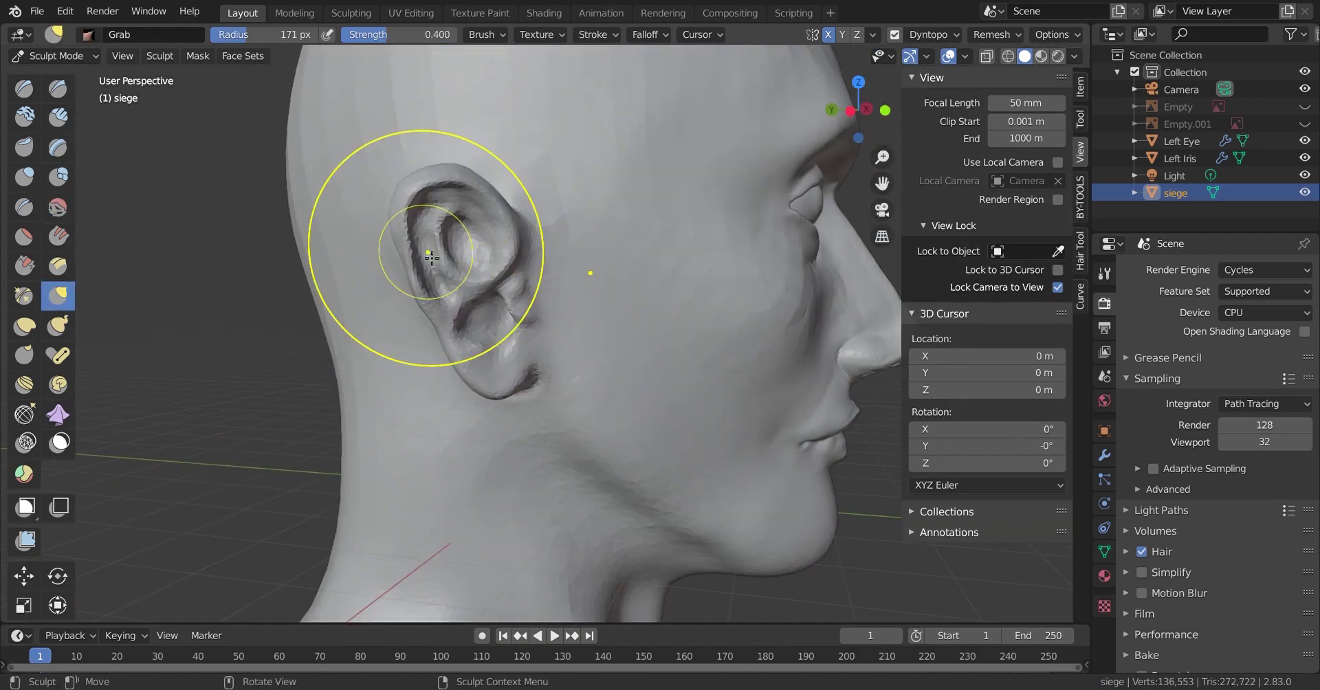
key(k)
middle_drag(440, 288, 529, 330)
scroll(537, 448, up, 5)
key(g)
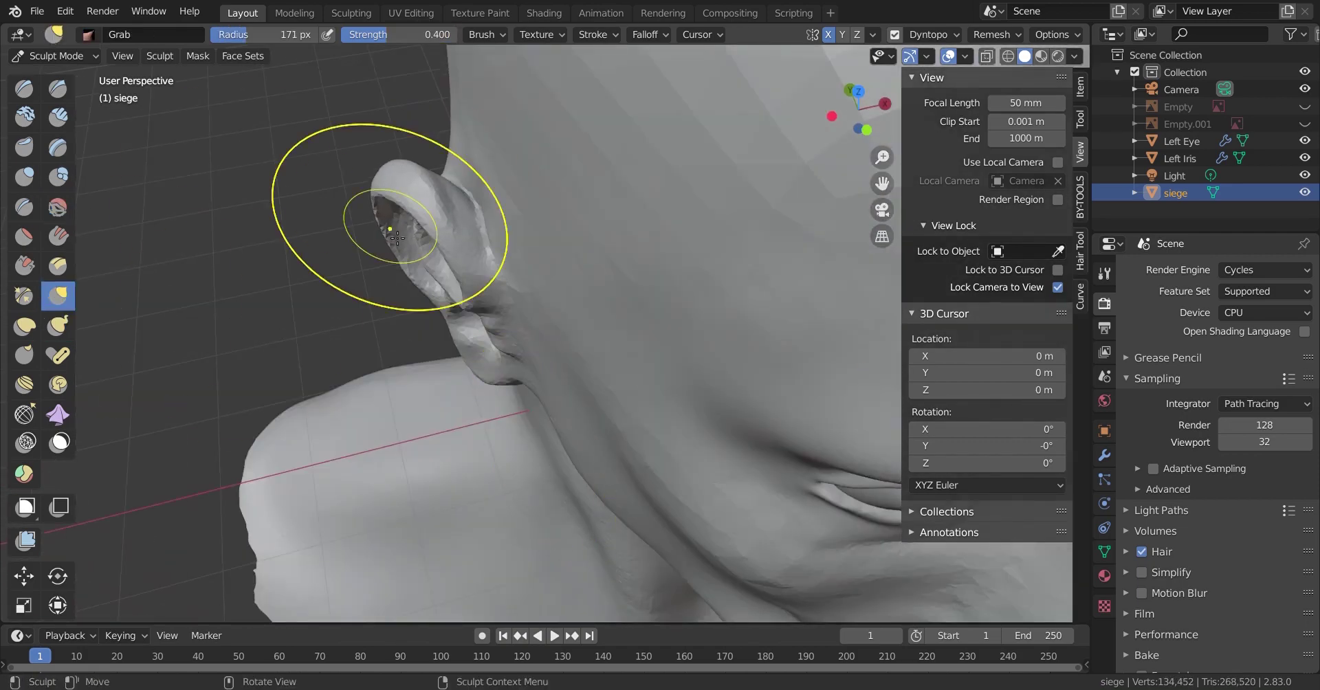
mouse_move(220, 235)
middle_down()
mouse_move(560, 265)
mouse_move(597, 201)
middle_up()
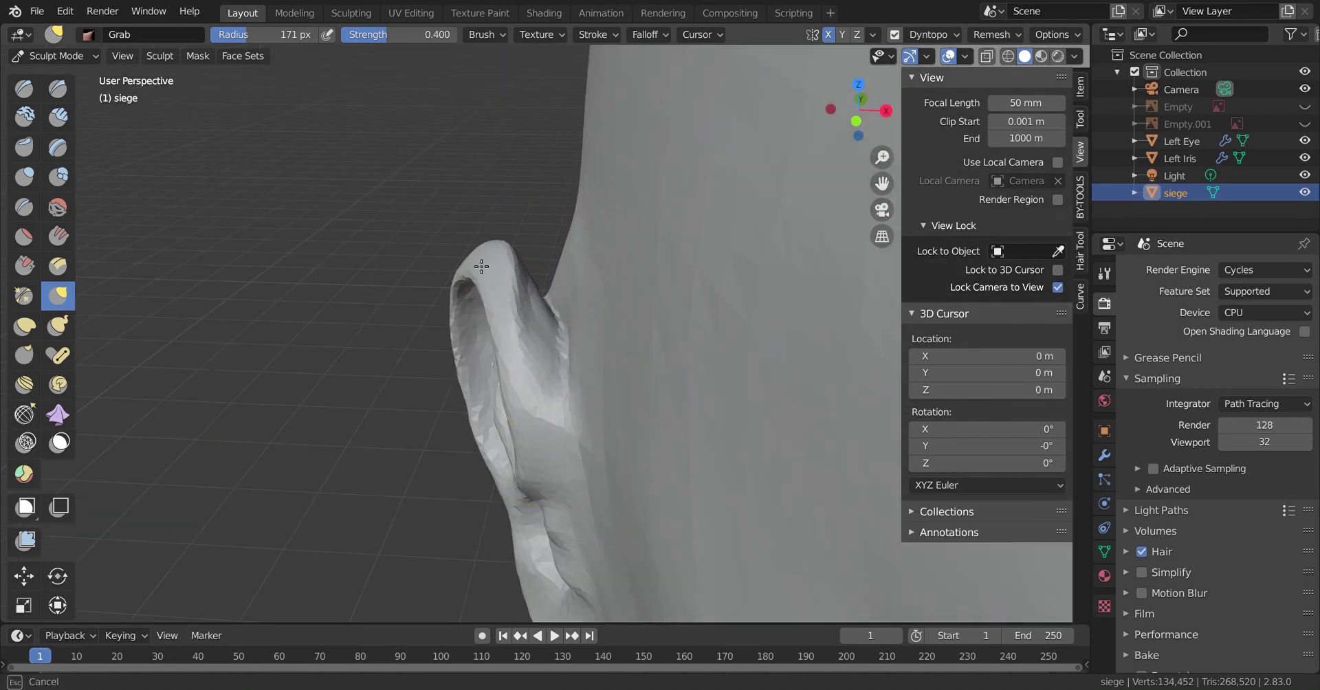
middle_drag(481, 266, 516, 487)
Crease and build up the surface around the ear and under the earlobe
click(25, 207)
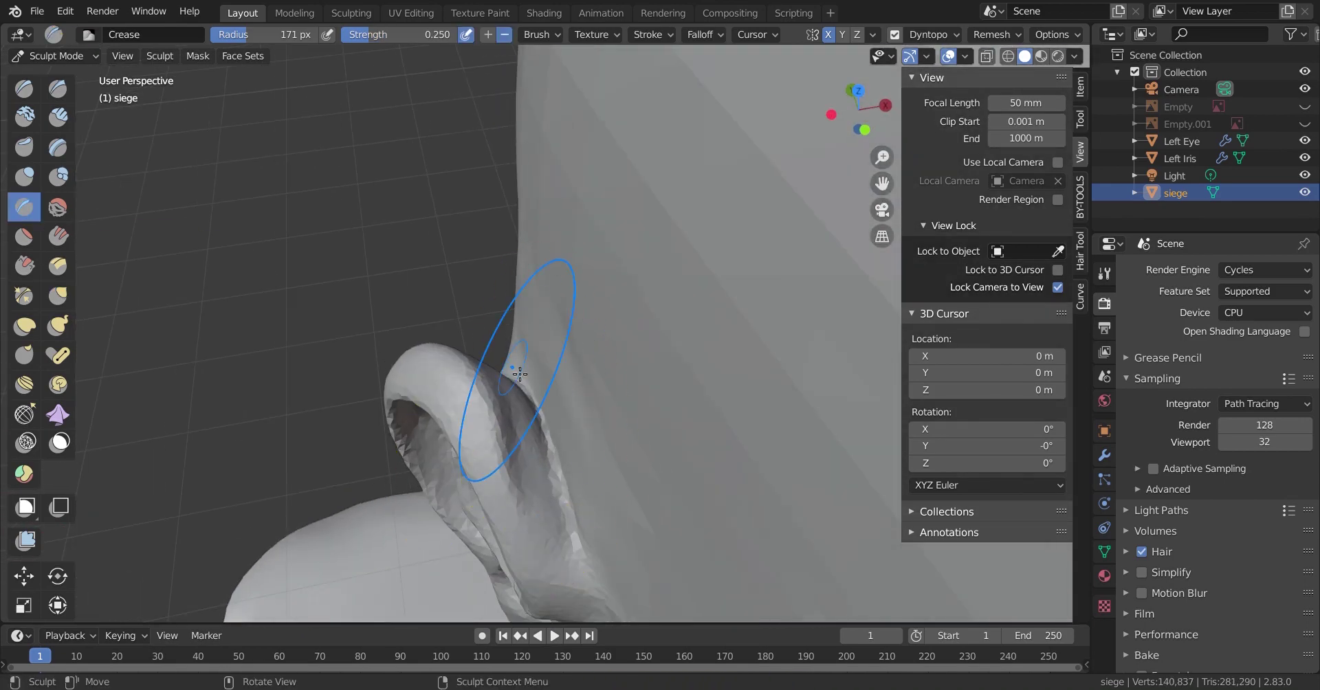
middle_drag(520, 373, 550, 321)
scroll(638, 287, down, 5)
middle_drag(638, 288, 545, 309)
scroll(521, 409, up, 6)
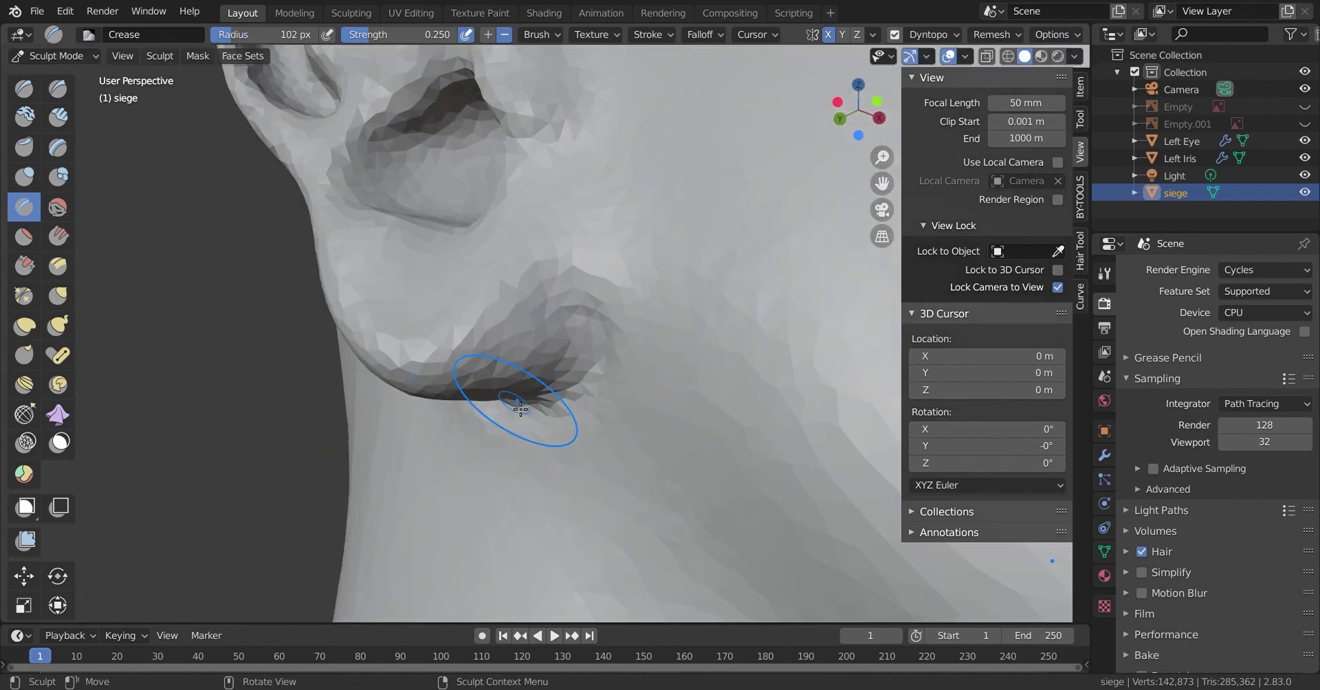
middle_drag(525, 419, 531, 295)
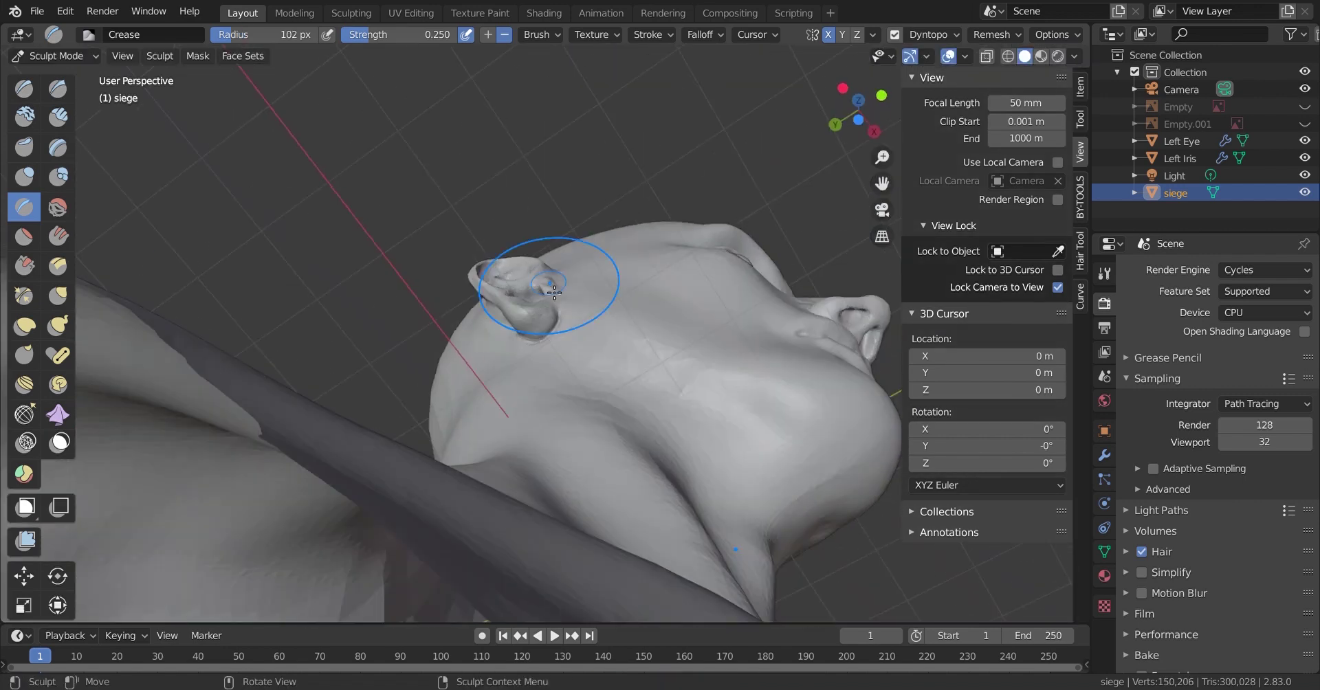
scroll(487, 358, up, 3)
key(x)
key(shift+c)
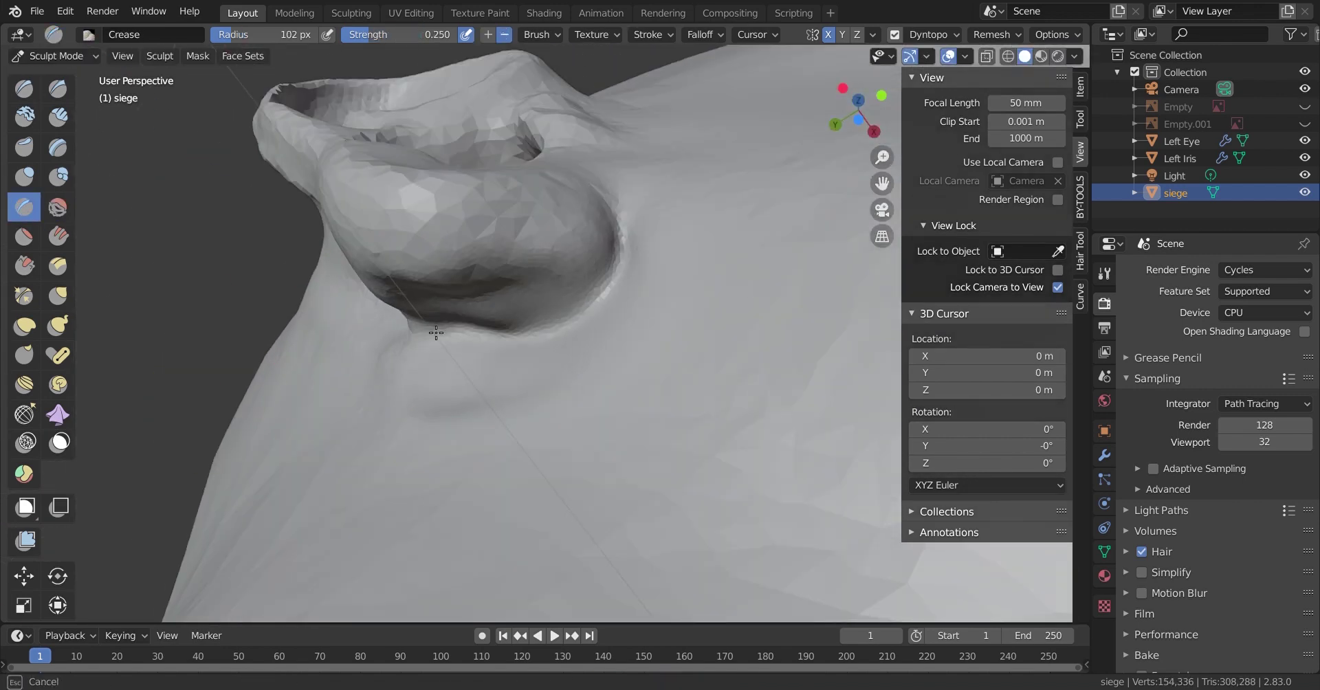
middle_drag(514, 262, 602, 389)
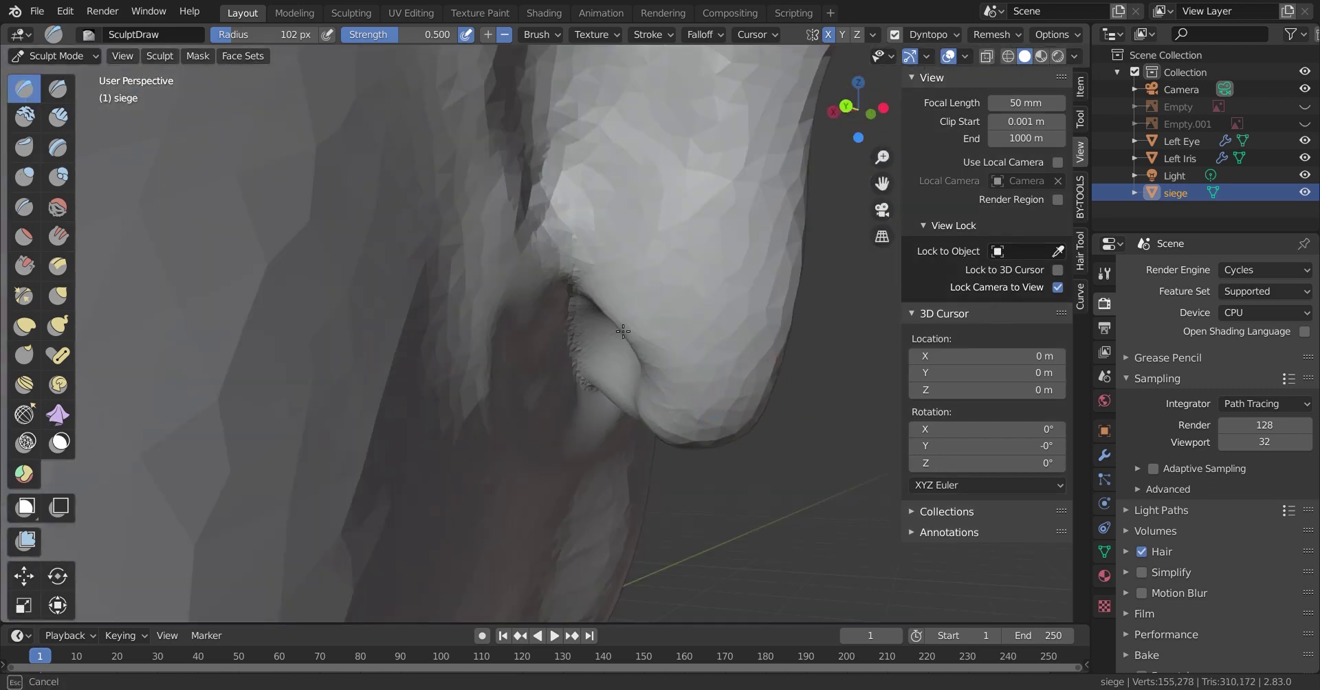
Smooth the ear, then pull the earlobe down into a long stretched lobe with Snake Hook
key(s)
key(ctrl+s)
mouse_move(605, 344)
middle_down()
mouse_move(453, 345)
mouse_move(501, 136)
middle_up()
key(x)
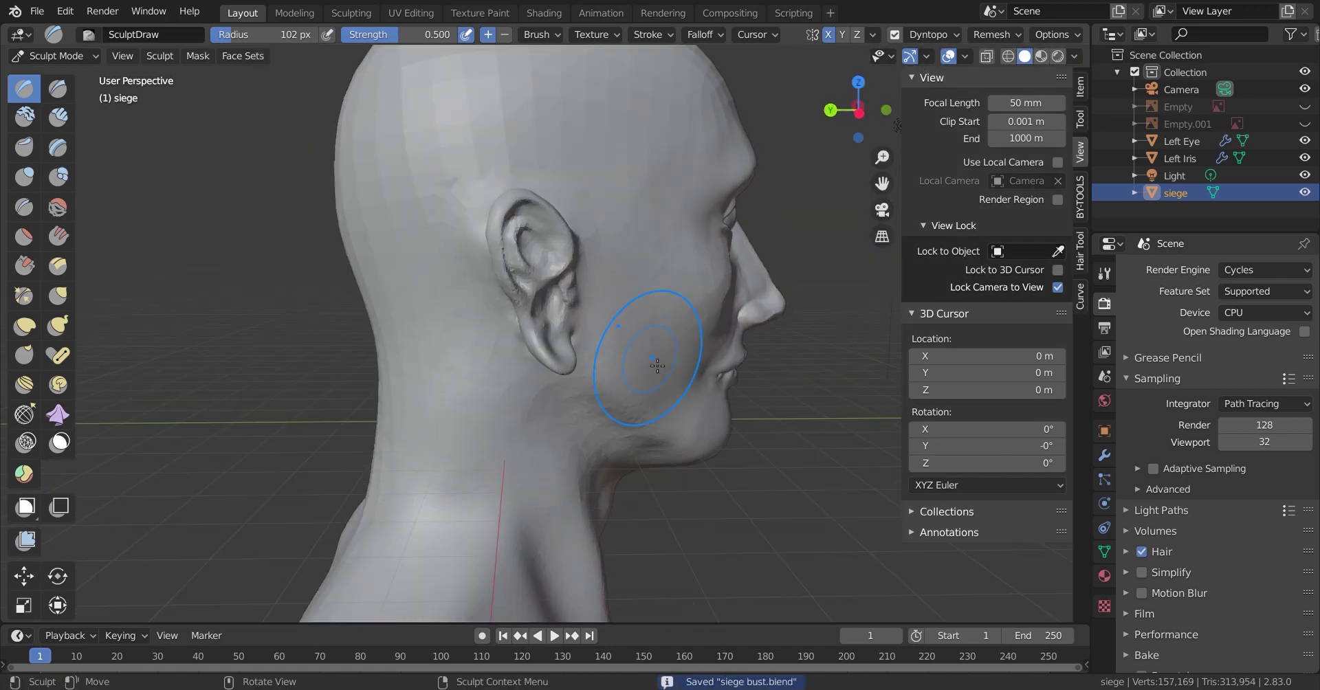
key(k)
drag(575, 427, 550, 385)
mouse_move(550, 385)
middle_down()
mouse_move(483, 401)
mouse_move(421, 552)
middle_up()
key(ctrl+s)
Inflate the stretched earlobe and round its bottom into a fleshy bulge
scroll(487, 325, down, 5)
middle_drag(486, 325, 204, 273)
scroll(205, 273, up, 5)
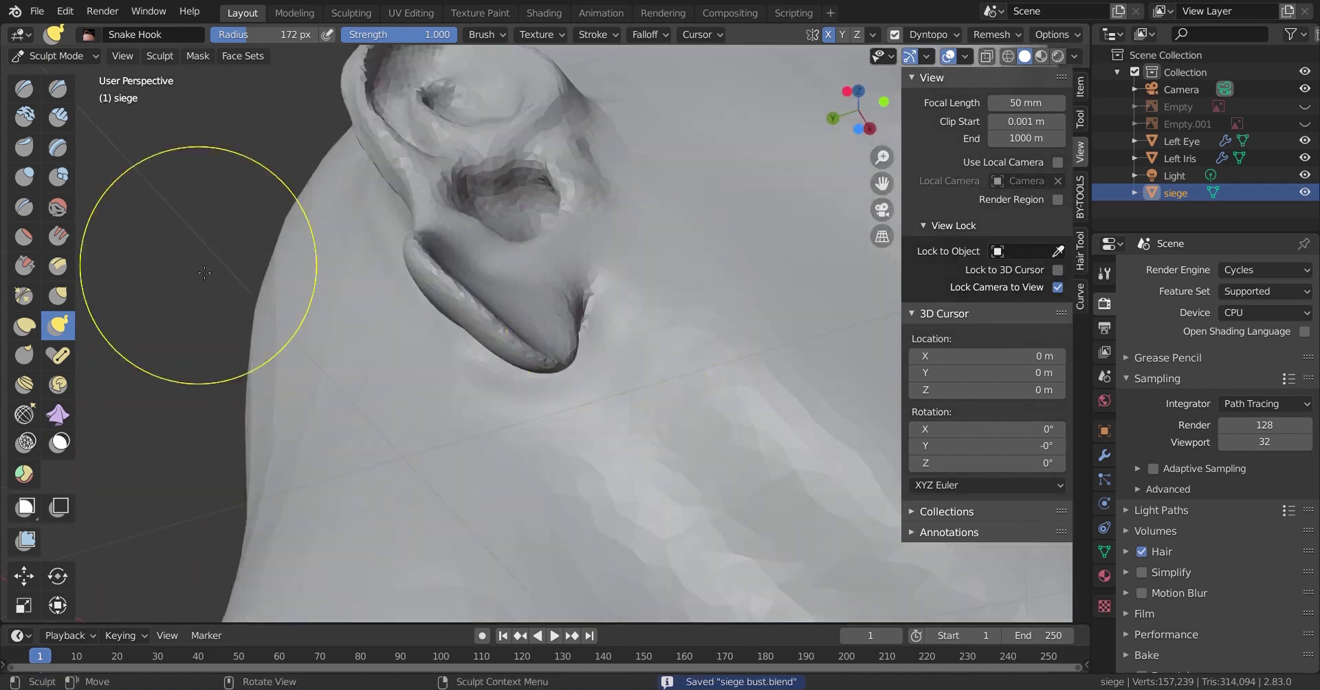
key(x)
key(i)
drag(501, 344, 515, 336)
scroll(595, 337, down, 3)
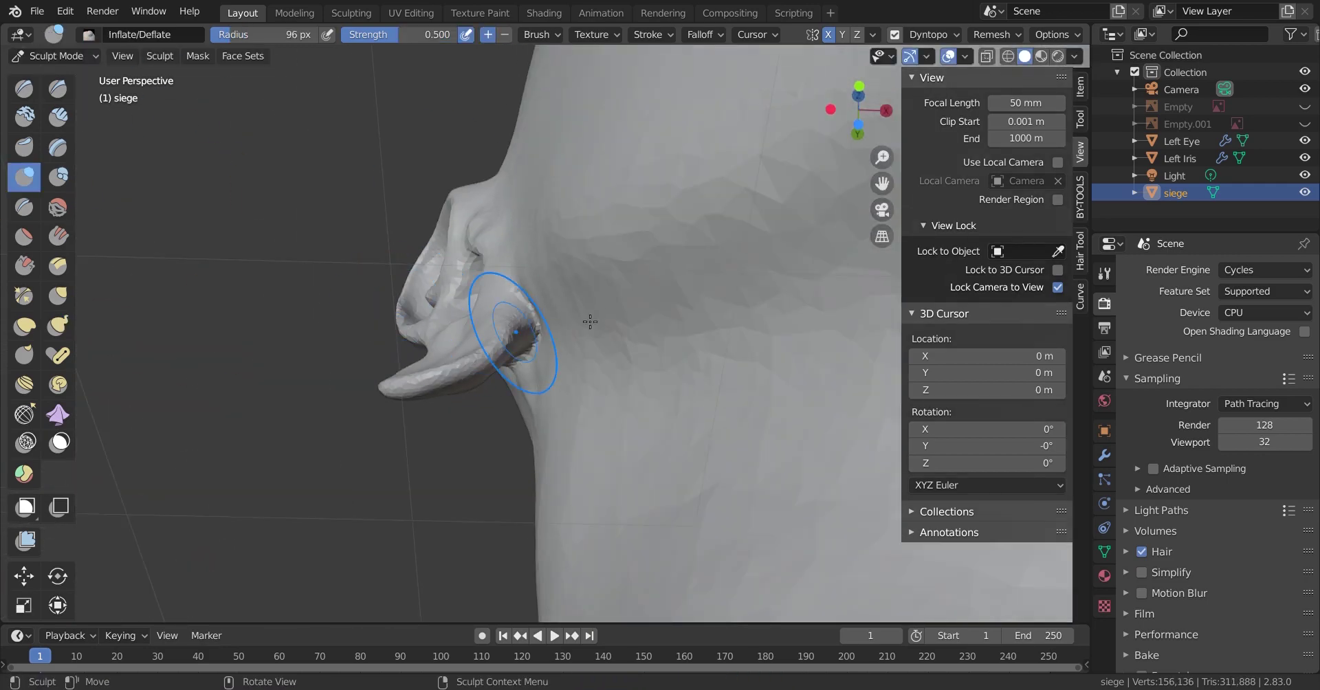
mouse_move(516, 336)
middle_down()
mouse_move(674, 426)
mouse_move(381, 360)
middle_up()
scroll(612, 272, down, 4)
middle_drag(611, 272, 531, 377)
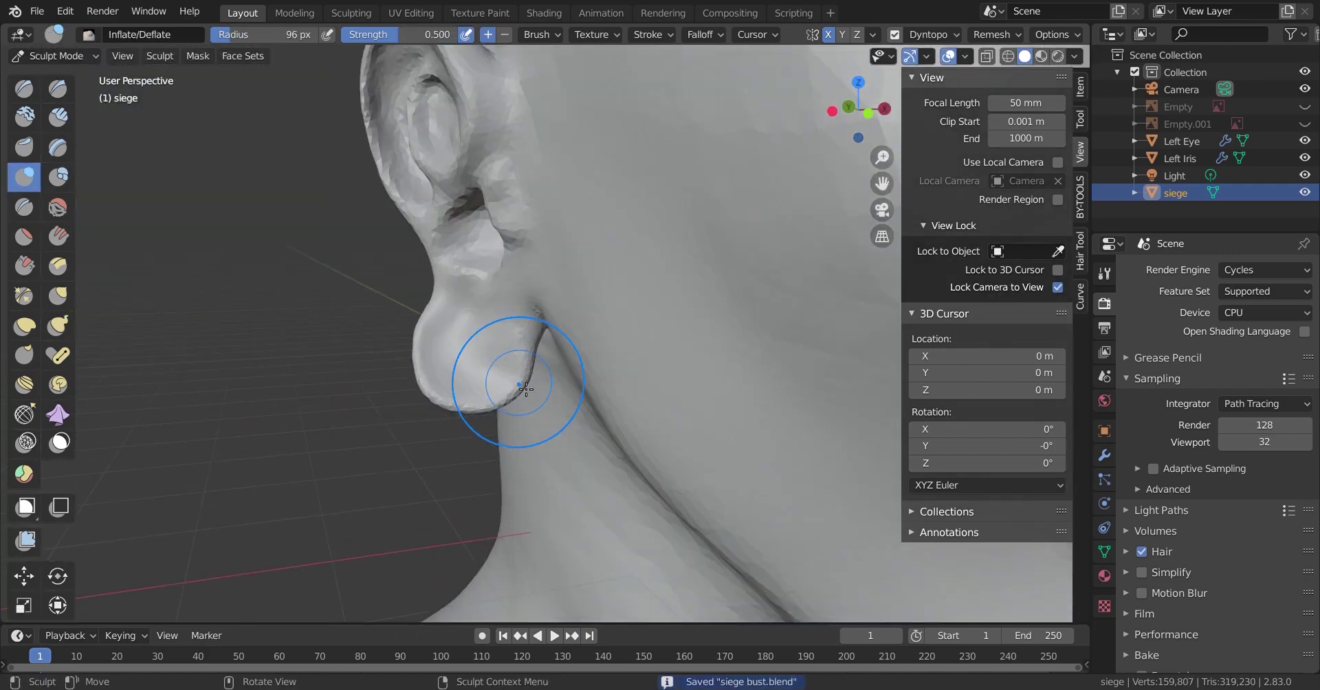
key(k)
mouse_move(531, 378)
mouse_down()
mouse_move(457, 330)
mouse_move(492, 353)
mouse_up()
Smooth and inflate the earlobe to a fuller shape, save, and return to Object Mode
key(ctrl+z)
key(shift+s)
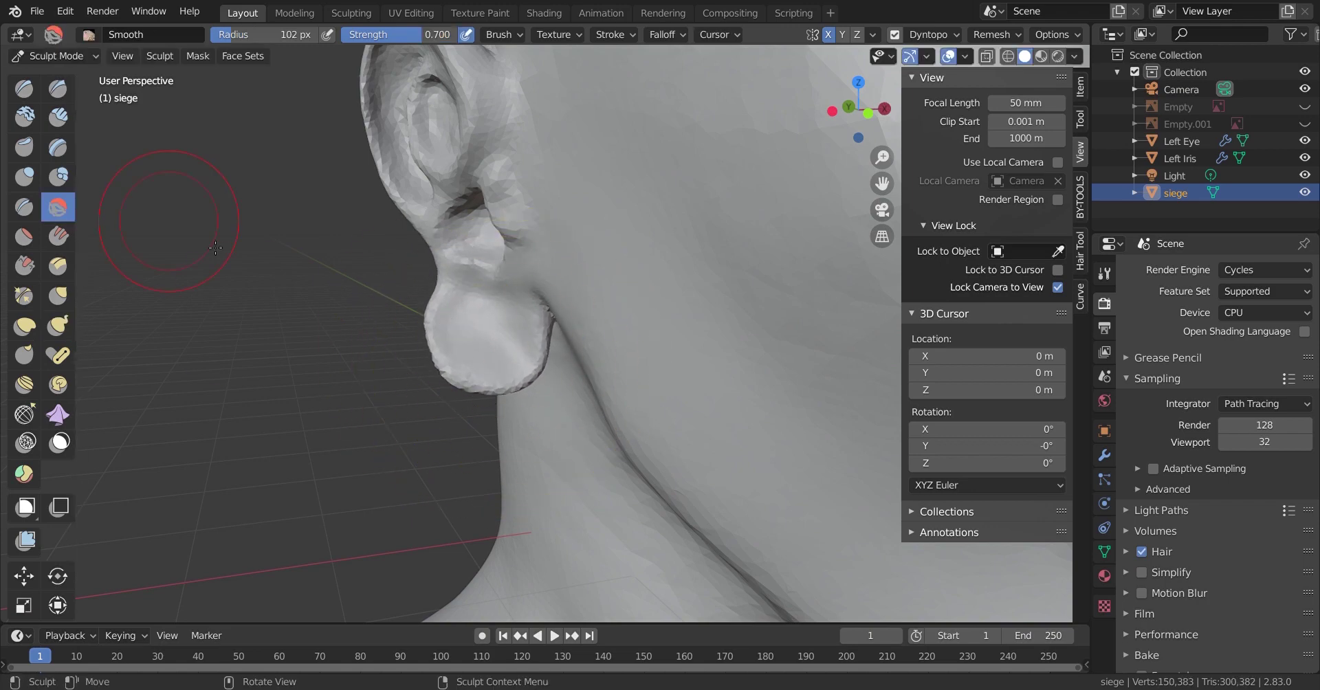
scroll(412, 376, up, 5)
key(i)
drag(501, 303, 612, 361)
scroll(383, 345, down, 6)
key(ctrl+s)
scroll(616, 342, up, 5)
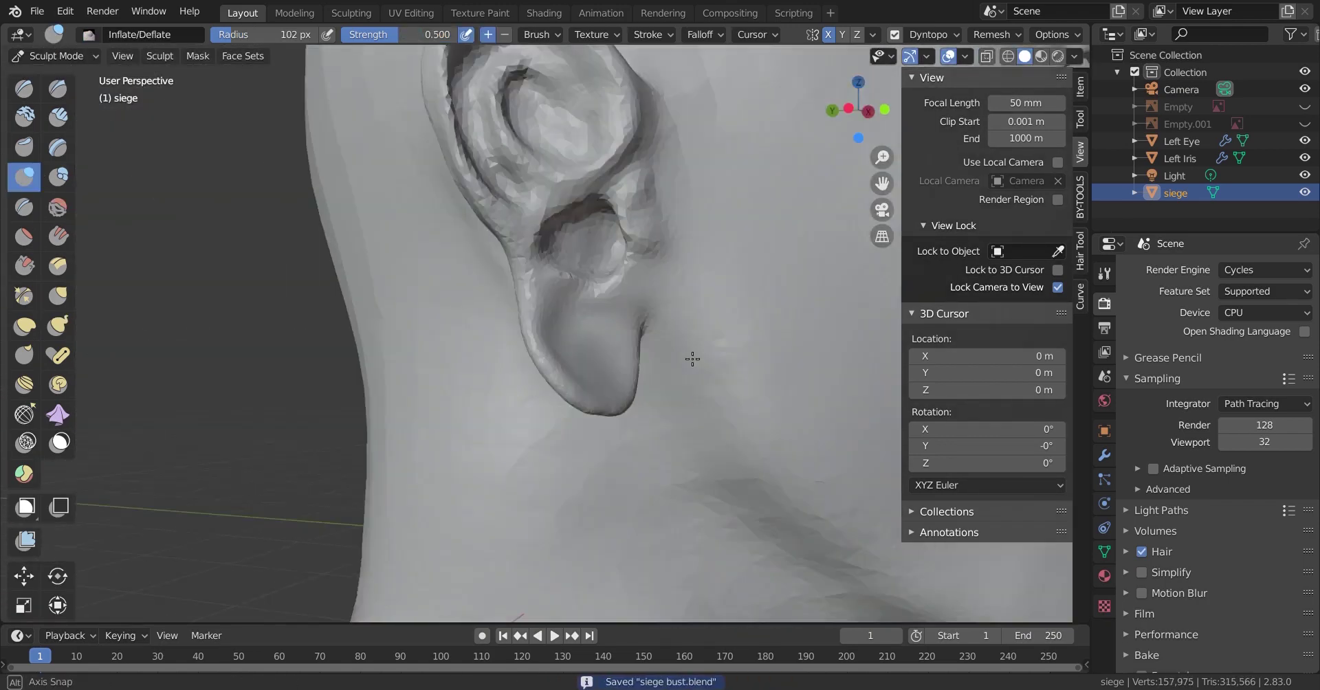
scroll(617, 341, up, 3)
key(ctrl+Tab)
key(shift+a)
Add a cylinder at the earlobe, then scale, rotate and move it through the lobe
click(687, 275)
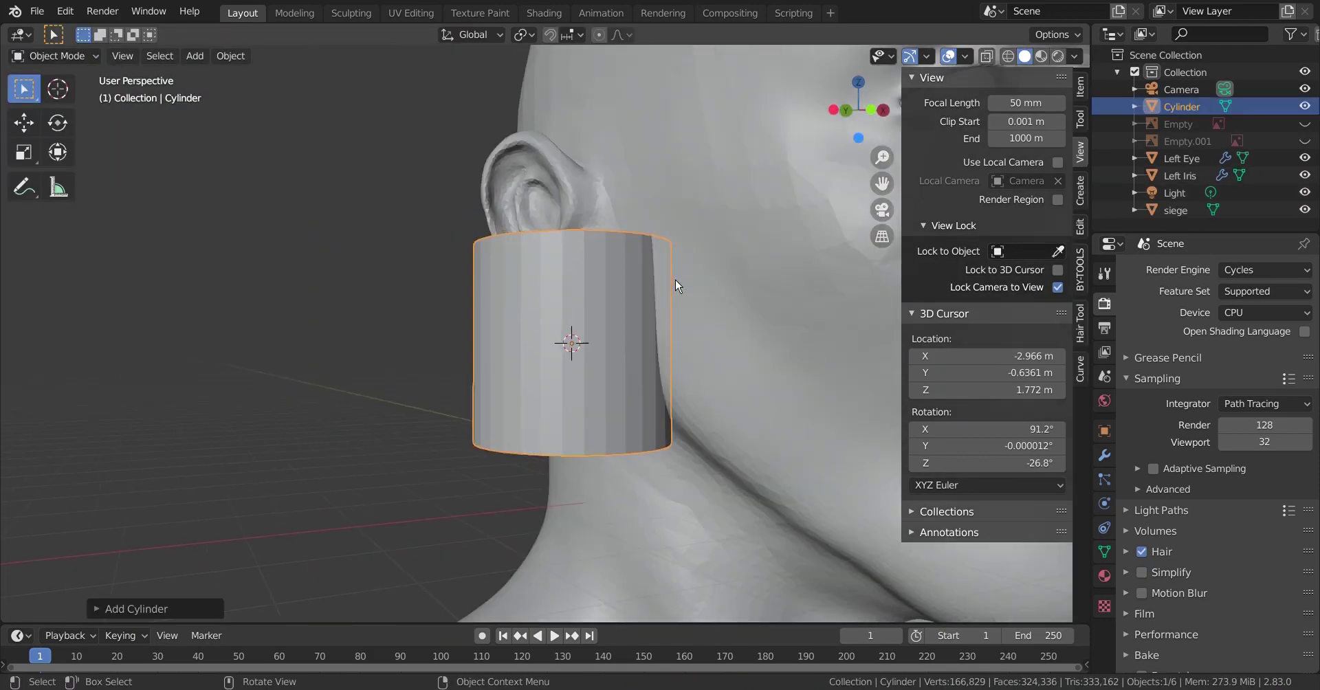
key(s)
click(619, 322)
scroll(684, 273, up, 5)
middle_drag(459, 376, 703, 361)
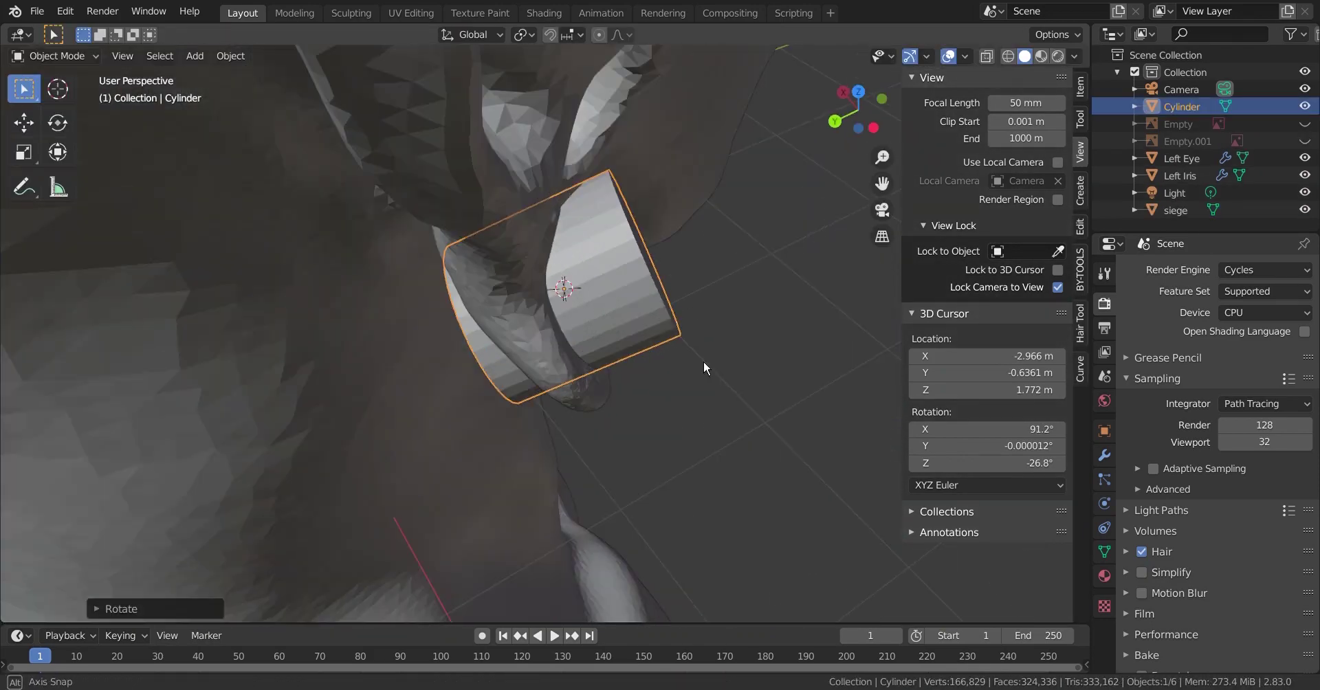
key(r)
click(756, 344)
key(g)
click(801, 335)
middle_drag(801, 335, 810, 407)
click(794, 399)
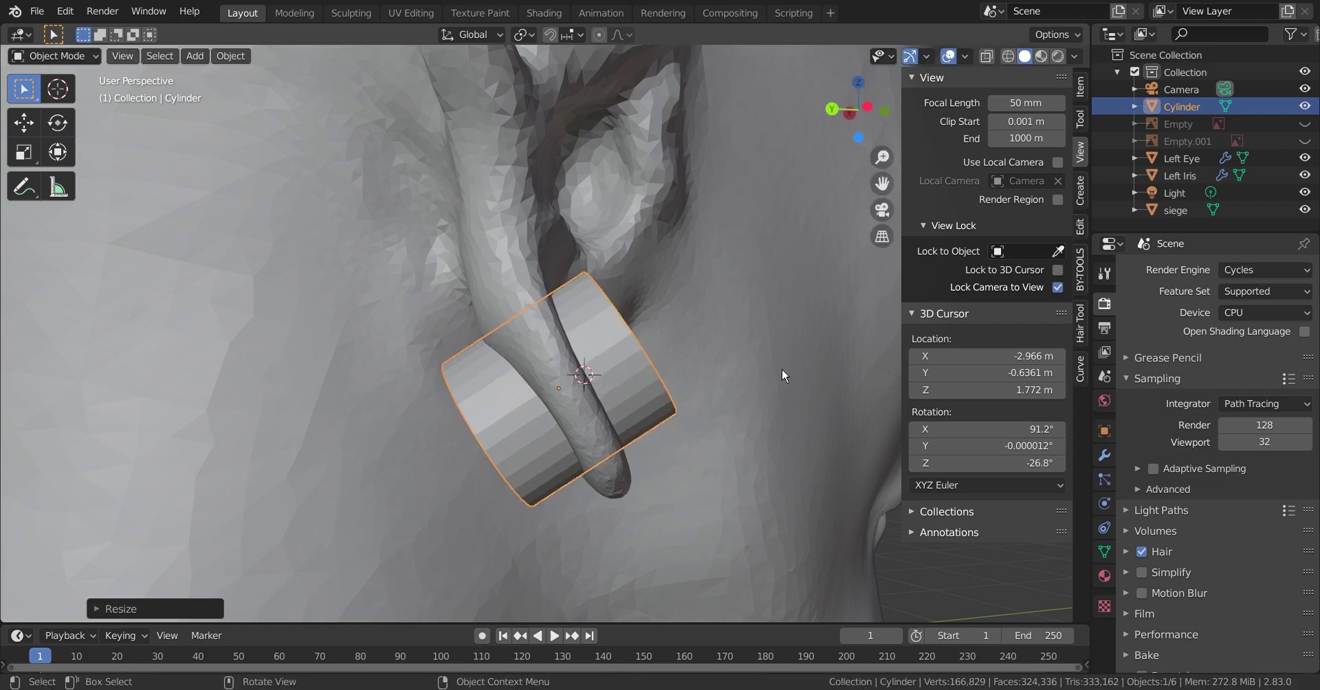
mouse_move(781, 369)
middle_down()
mouse_move(475, 315)
mouse_move(384, 357)
middle_up()
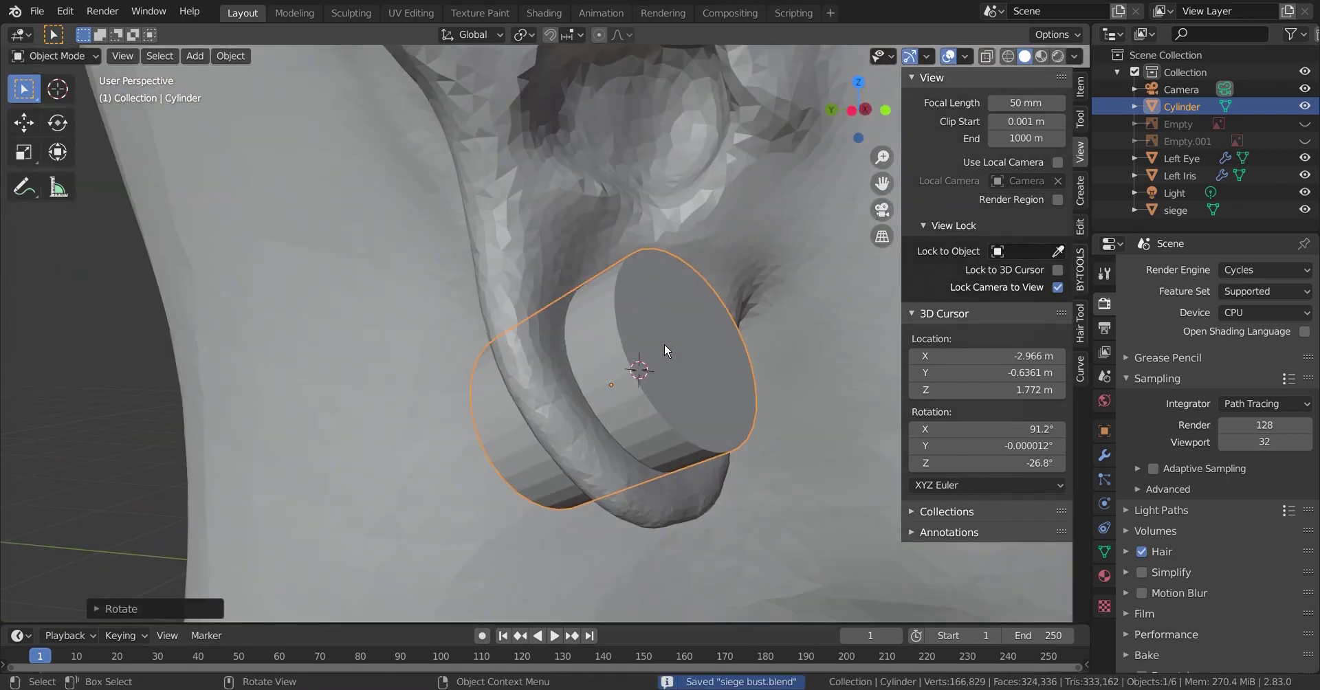
Set the head's Boolean modifier to Difference and inspect the hole in the earlobe
click(1176, 209)
click(1104, 455)
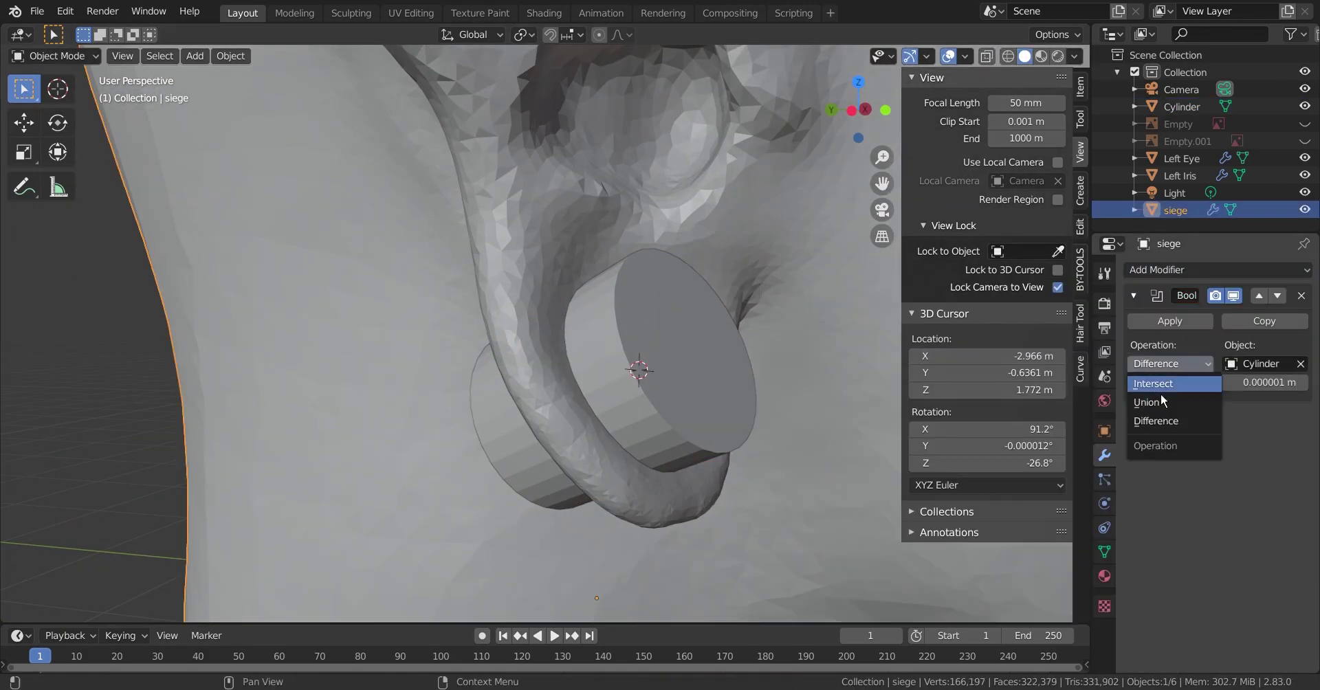
click(695, 357)
key(h)
middle_drag(658, 351, 589, 364)
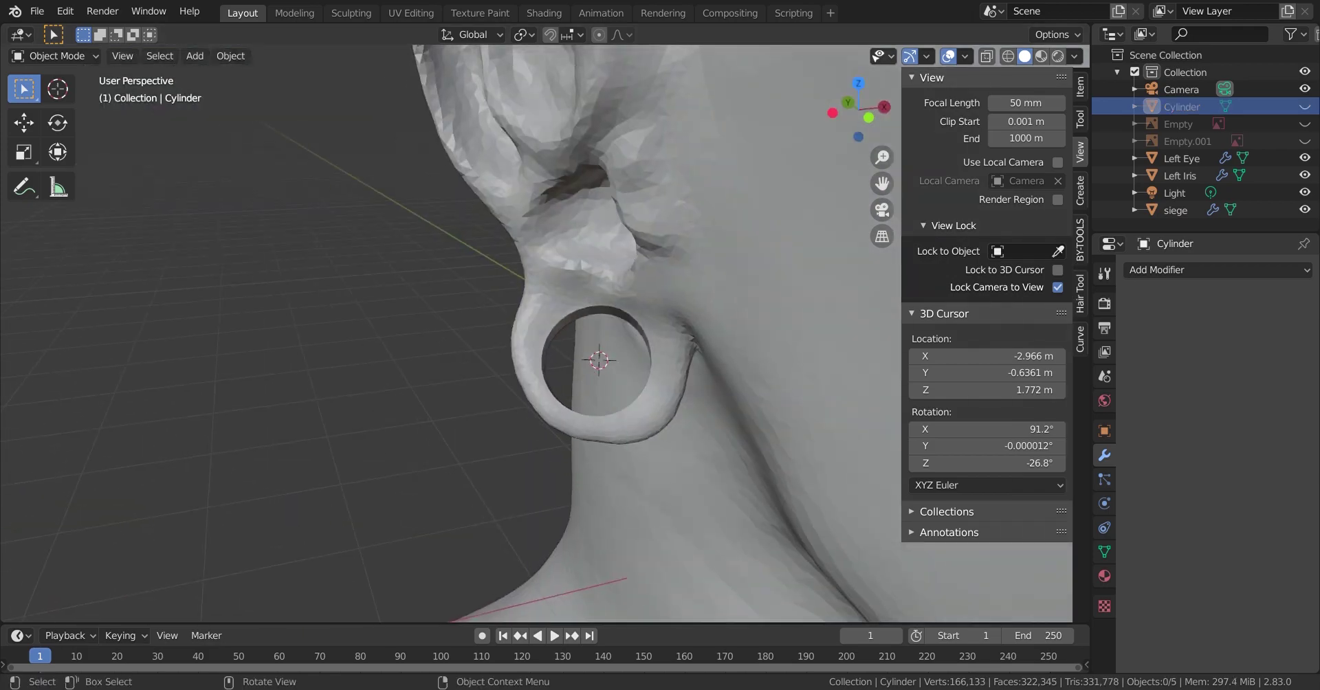
scroll(381, 253, down, 5)
key(alt+h)
scroll(381, 253, up, 5)
middle_drag(523, 246, 495, 289)
Give the cylinder a Simple Subdivision Surface modifier and check the smoothed ear hole
click(1104, 552)
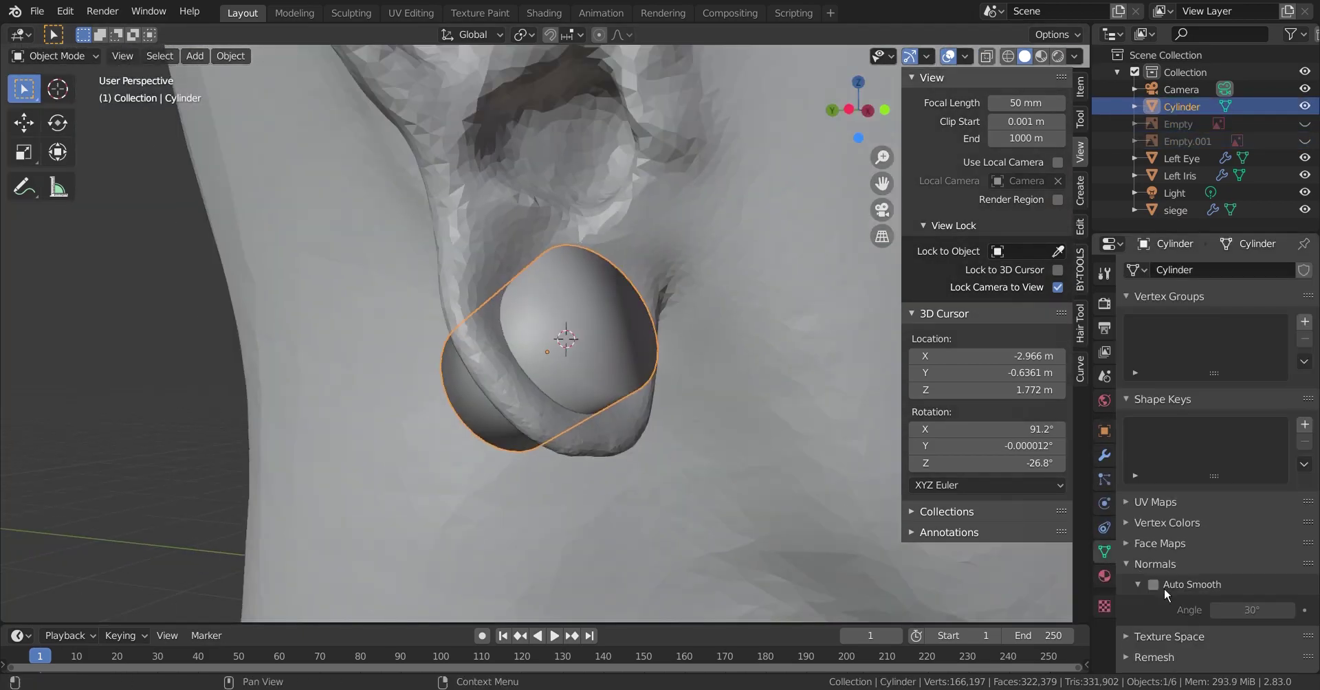
key(h)
scroll(650, 405, up, 3)
click(1304, 106)
click(1104, 455)
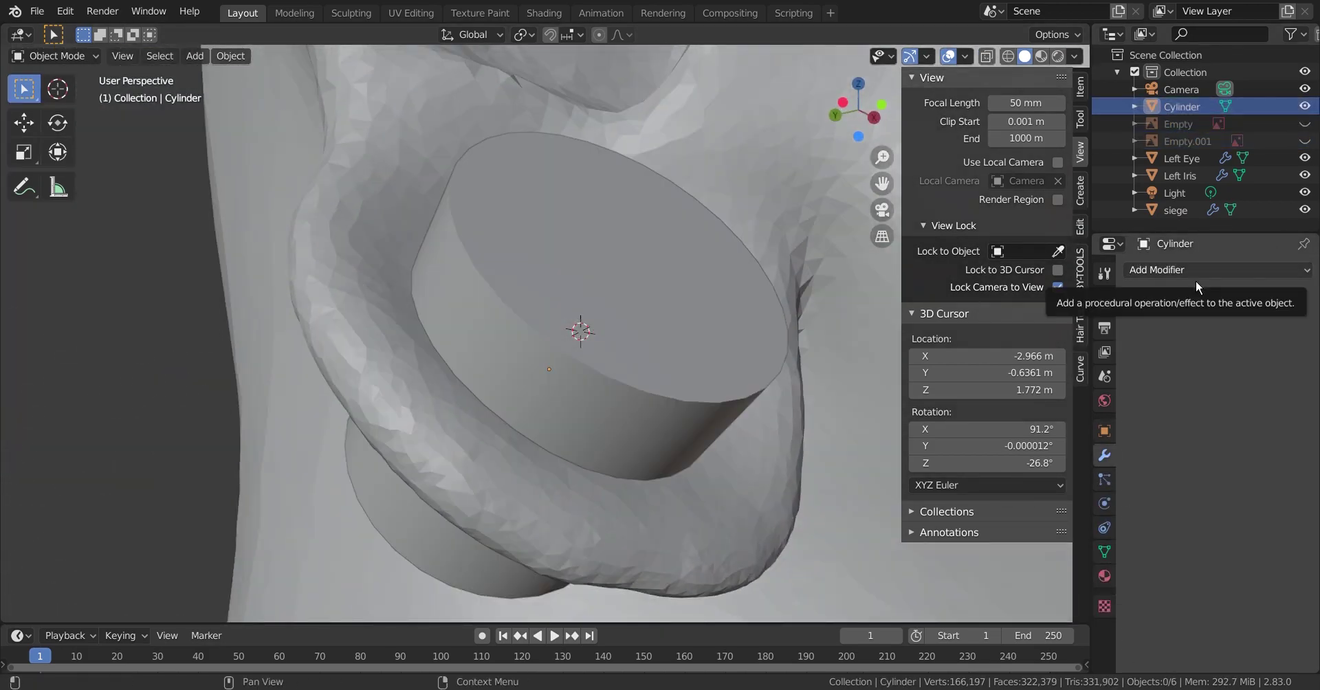
click(1195, 280)
click(990, 550)
click(1262, 344)
click(1304, 106)
middle_drag(698, 332, 613, 410)
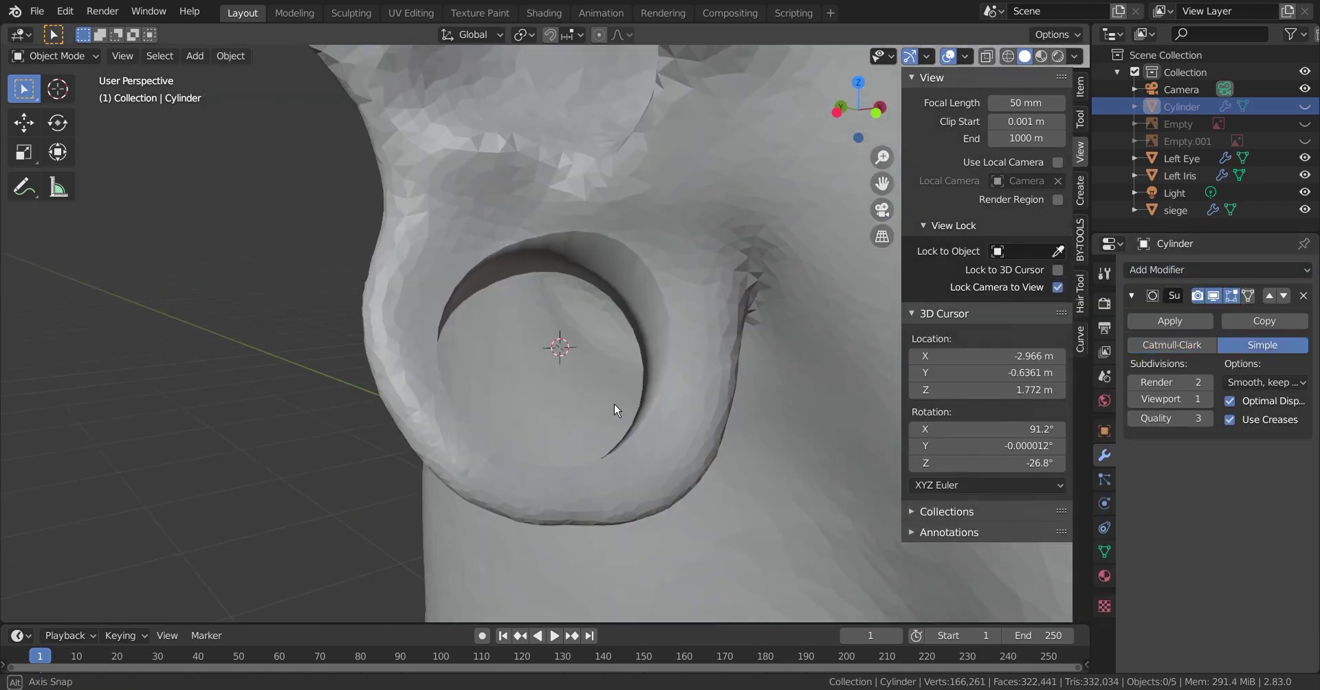
scroll(613, 404, down, 5)
scroll(546, 372, up, 5)
click(1304, 106)
Move the plug cylinder's origin to the scene centre and frame the whole head
click(1196, 270)
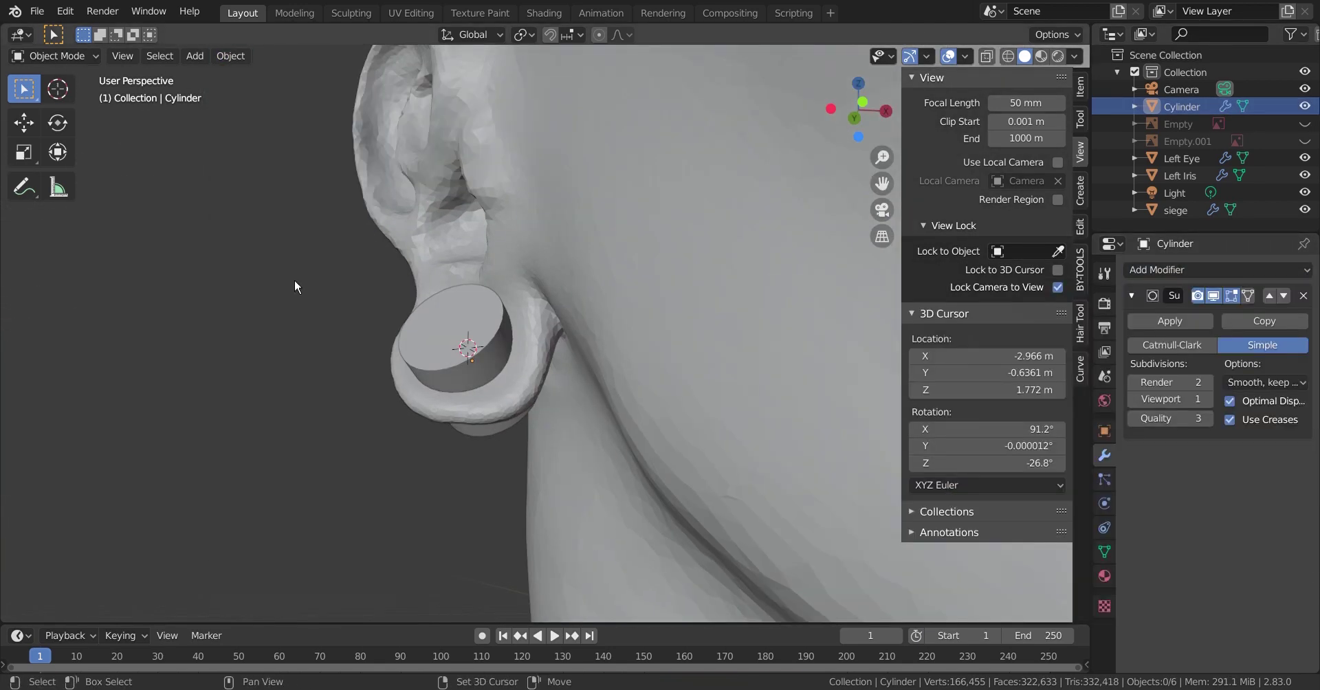
click(467, 343)
click(230, 56)
click(442, 130)
key(shift+c)
click(1196, 269)
Add a Mirror modifier so the cylinder plug also sits in the other ear, and save
click(988, 438)
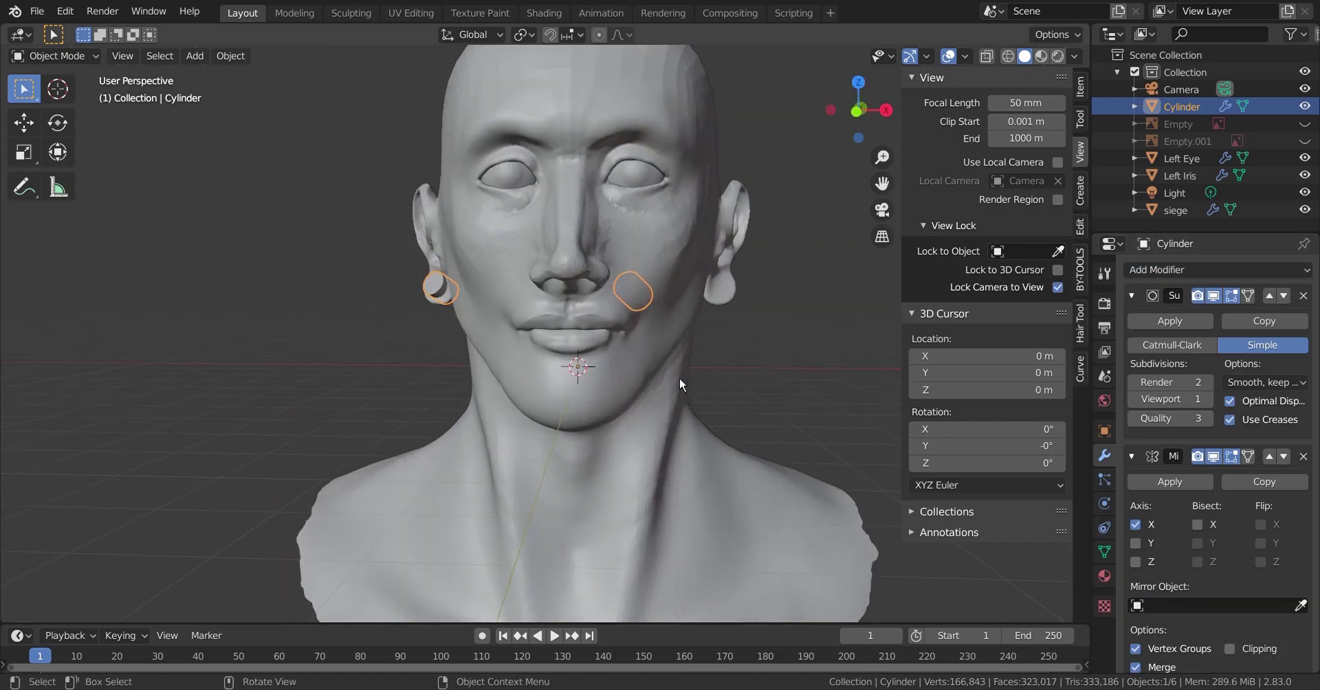
scroll(707, 340, down, 5)
click(1304, 106)
scroll(403, 285, up, 8)
key(ctrl+s)
middle_drag(404, 286, 447, 248)
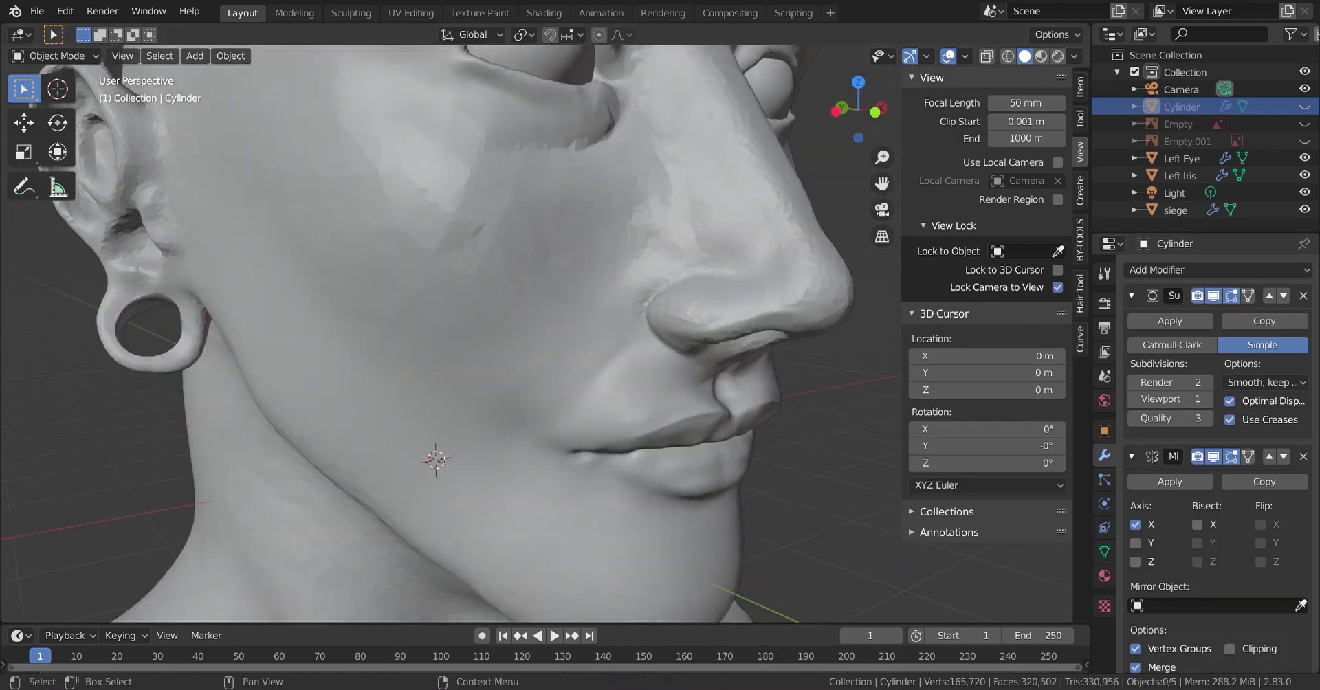
click(1304, 106)
middle_drag(492, 208, 618, 207)
Rotate the cylinder's geometry in Edit Mode, hide it, and save 'siege bust.blend'
key(Tab)
key(r)
click(730, 197)
key(Tab)
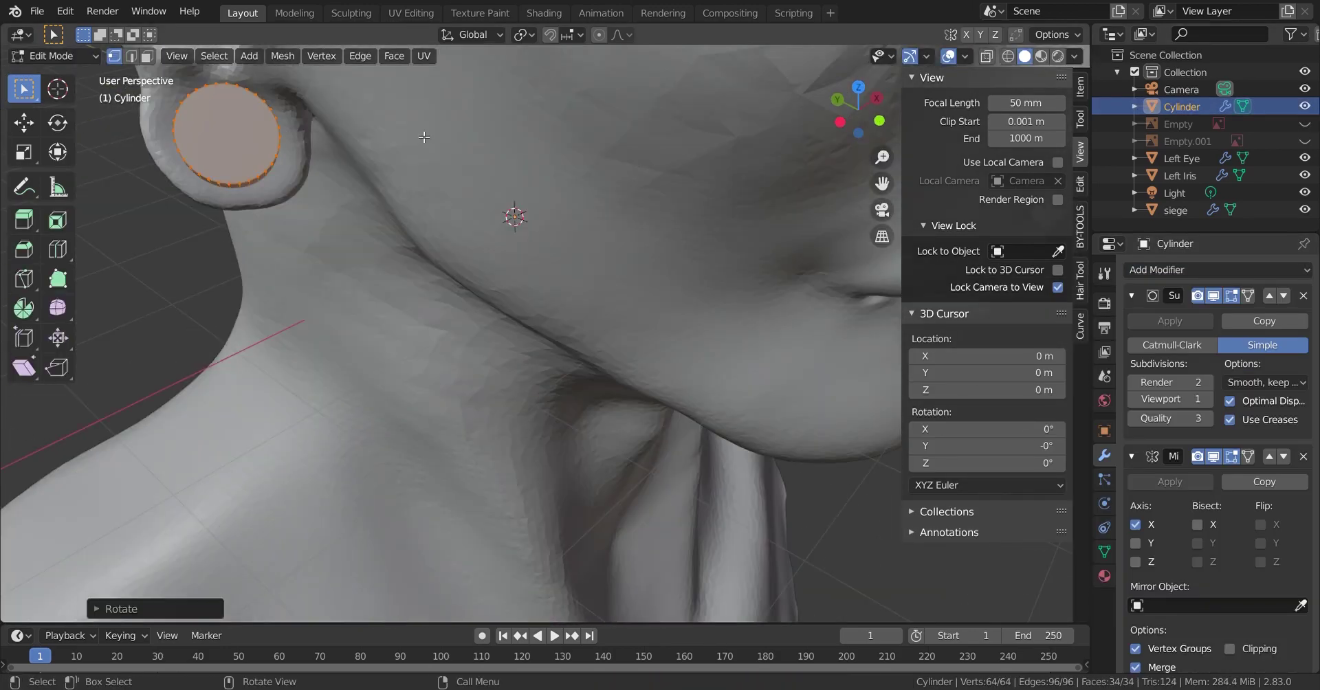
scroll(509, 471, down, 3)
scroll(509, 471, up, 4)
scroll(509, 471, up, 3)
scroll(508, 471, down, 3)
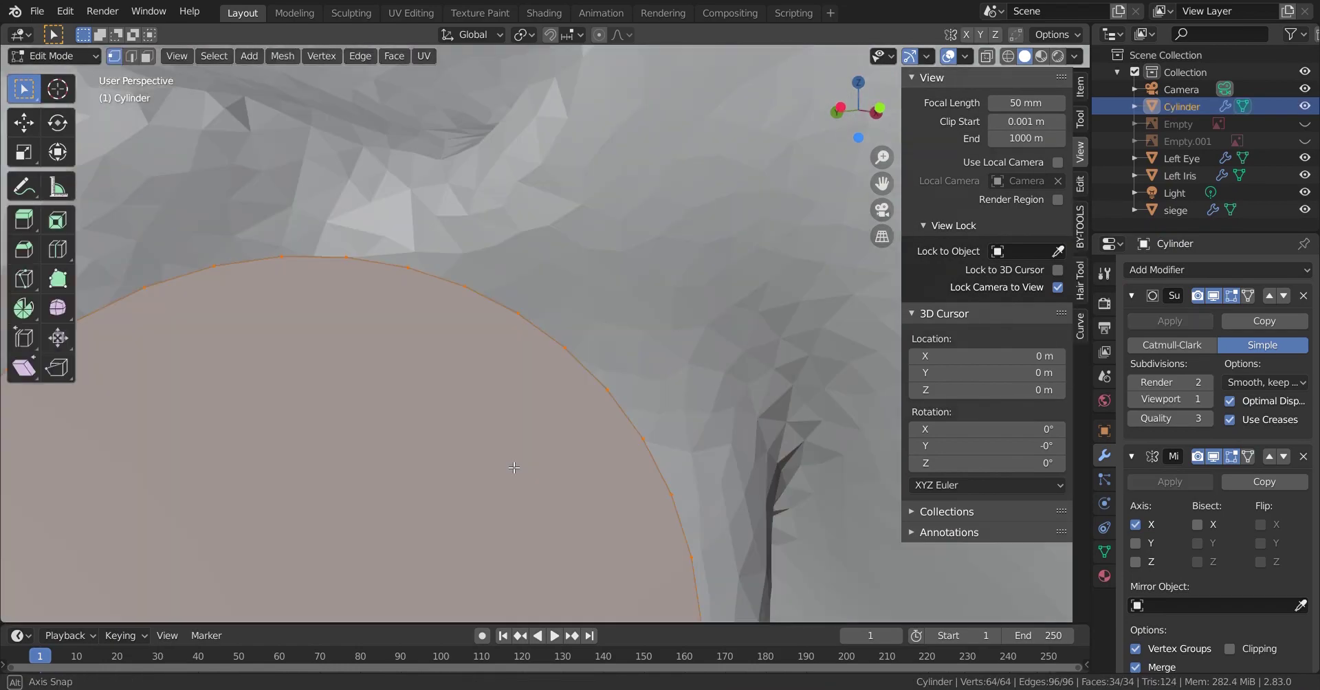
scroll(509, 470, down, 3)
key(h)
scroll(567, 371, down, 3)
key(ctrl+s)
Check the gauge holes in Front Orthographic view, then toggle the head into Sculpt Mode and back
middle_drag(665, 316, 542, 435)
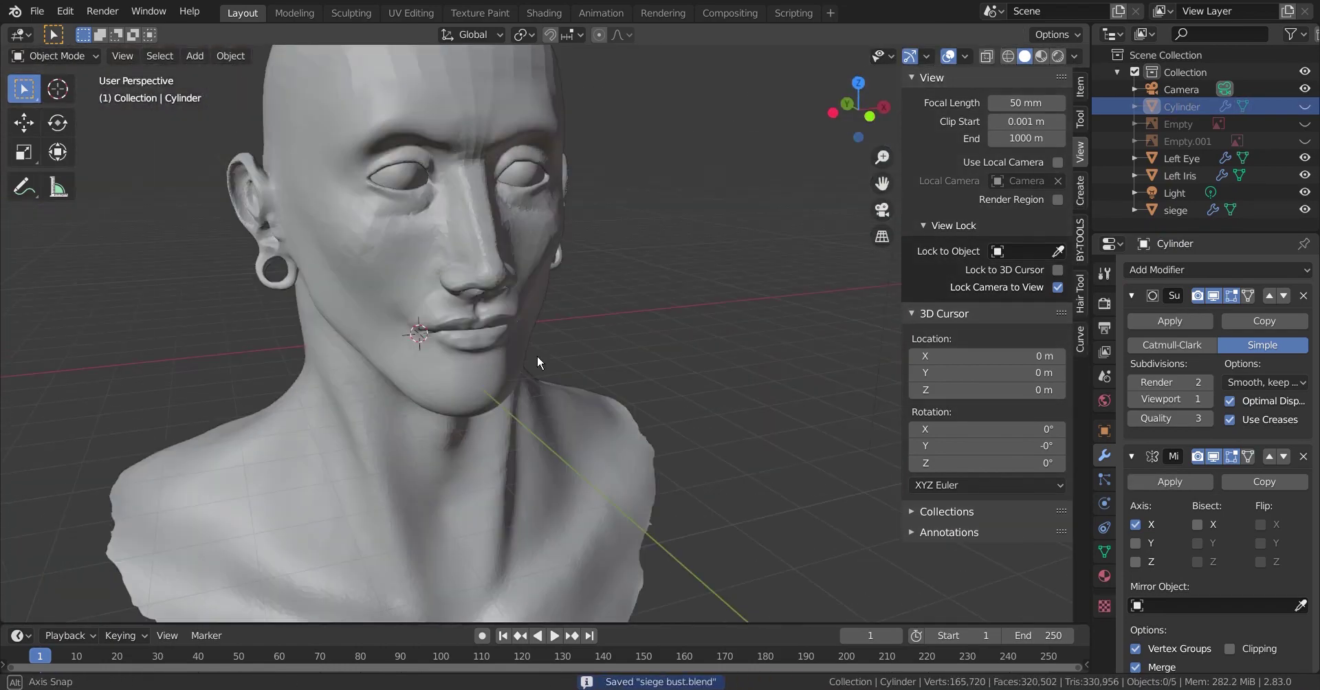
click(854, 111)
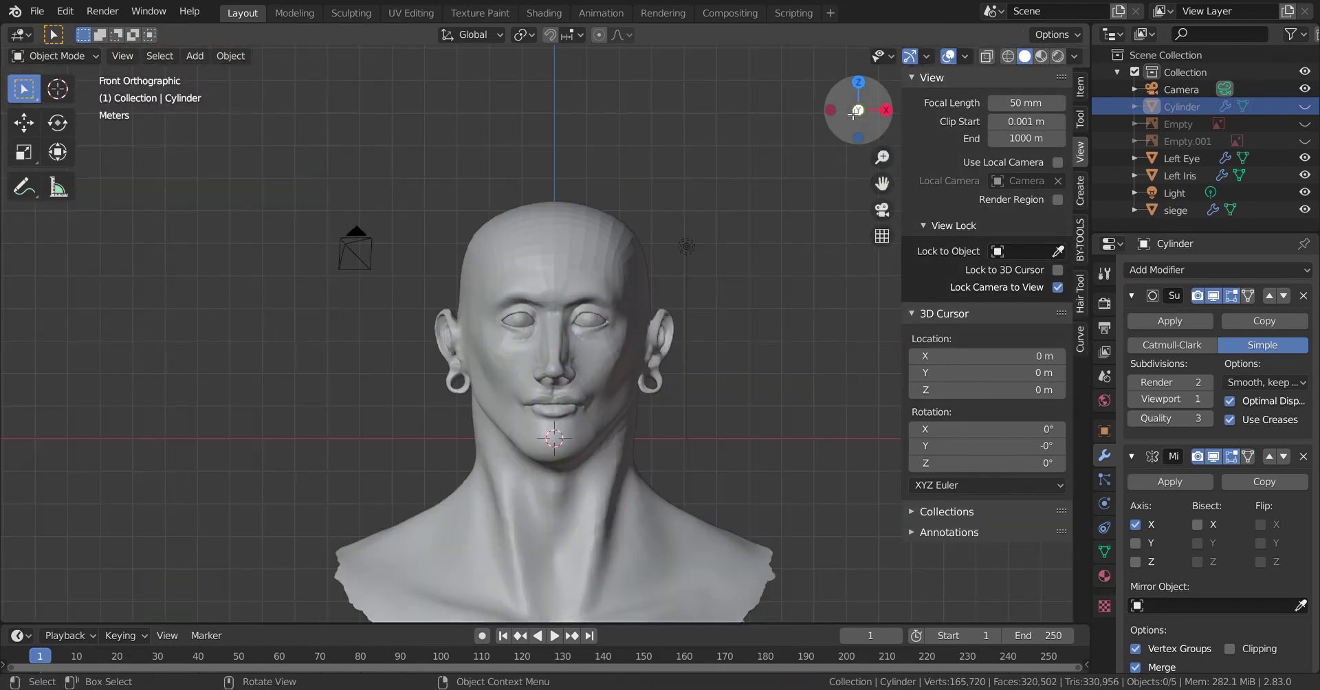
click(575, 264)
click(55, 55)
click(59, 107)
scroll(420, 339, up, 4)
scroll(421, 339, up, 2)
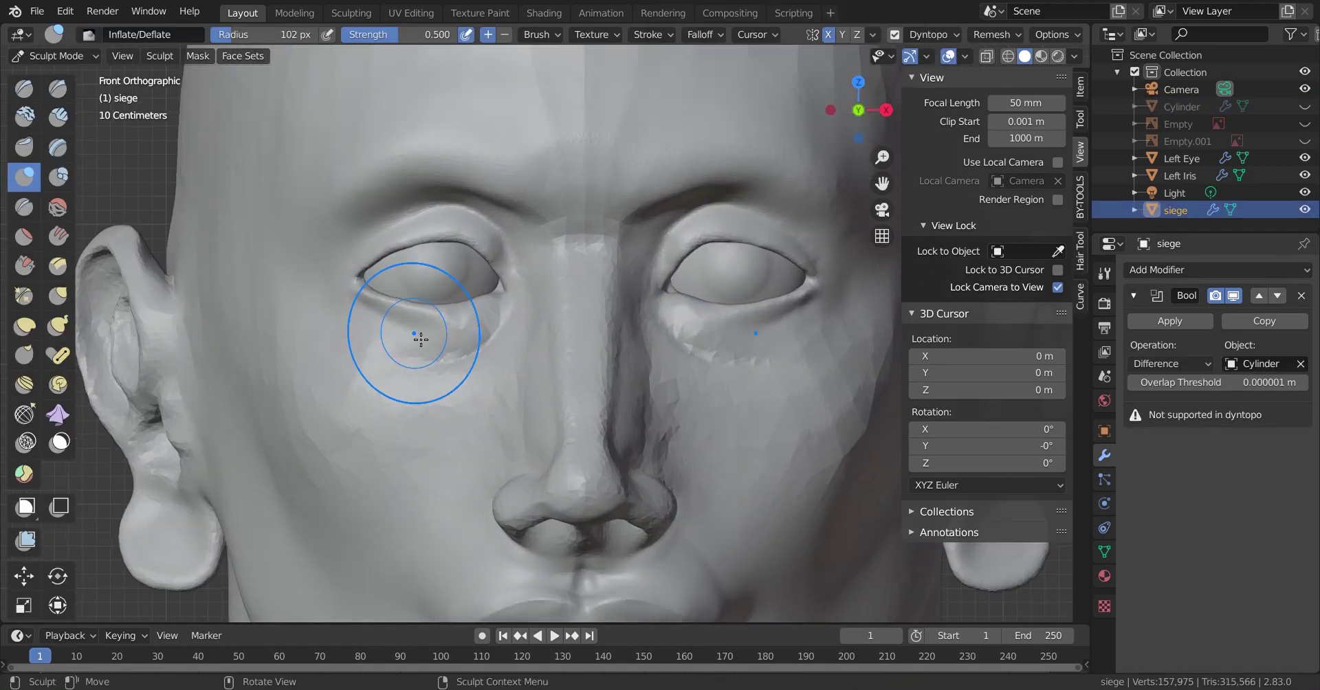
mouse_move(386, 297)
middle_down()
mouse_move(521, 318)
mouse_move(589, 294)
middle_up()
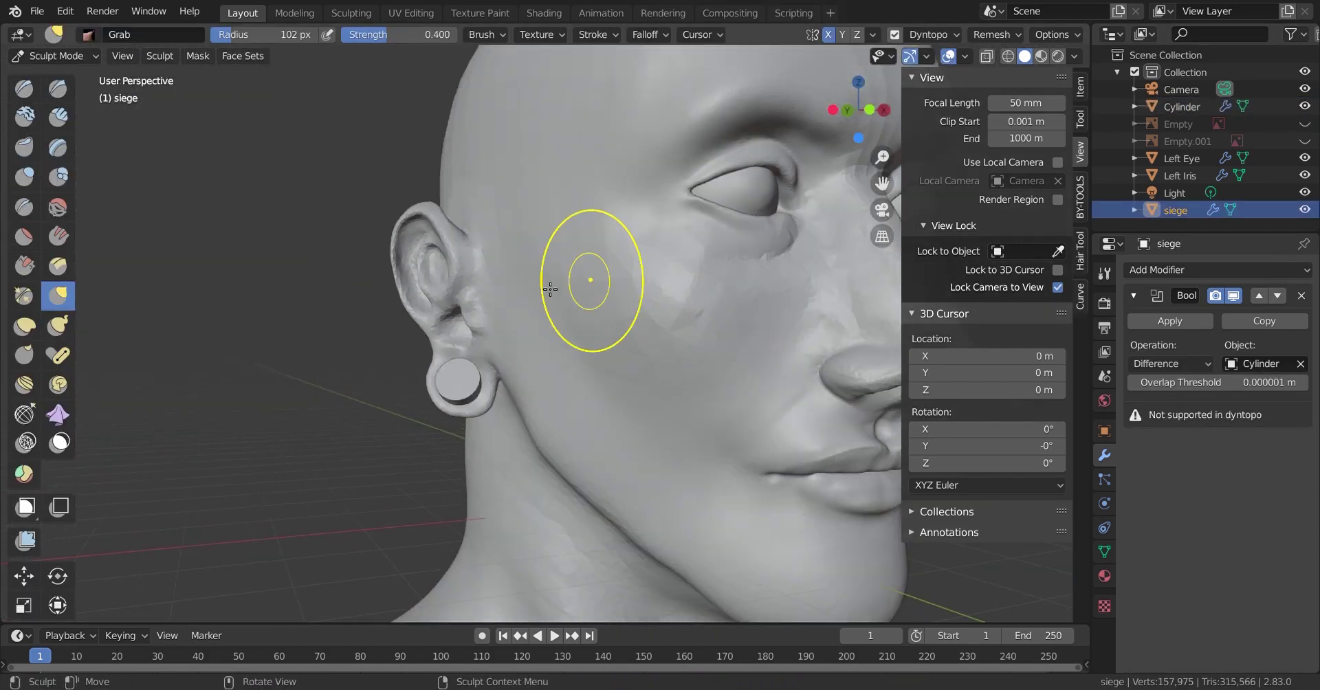
click(55, 56)
click(41, 74)
click(472, 384)
scroll(472, 384, down, 3)
click(584, 343)
Return the bust to Sculpt Mode and smooth the lumpy forehead
click(55, 55)
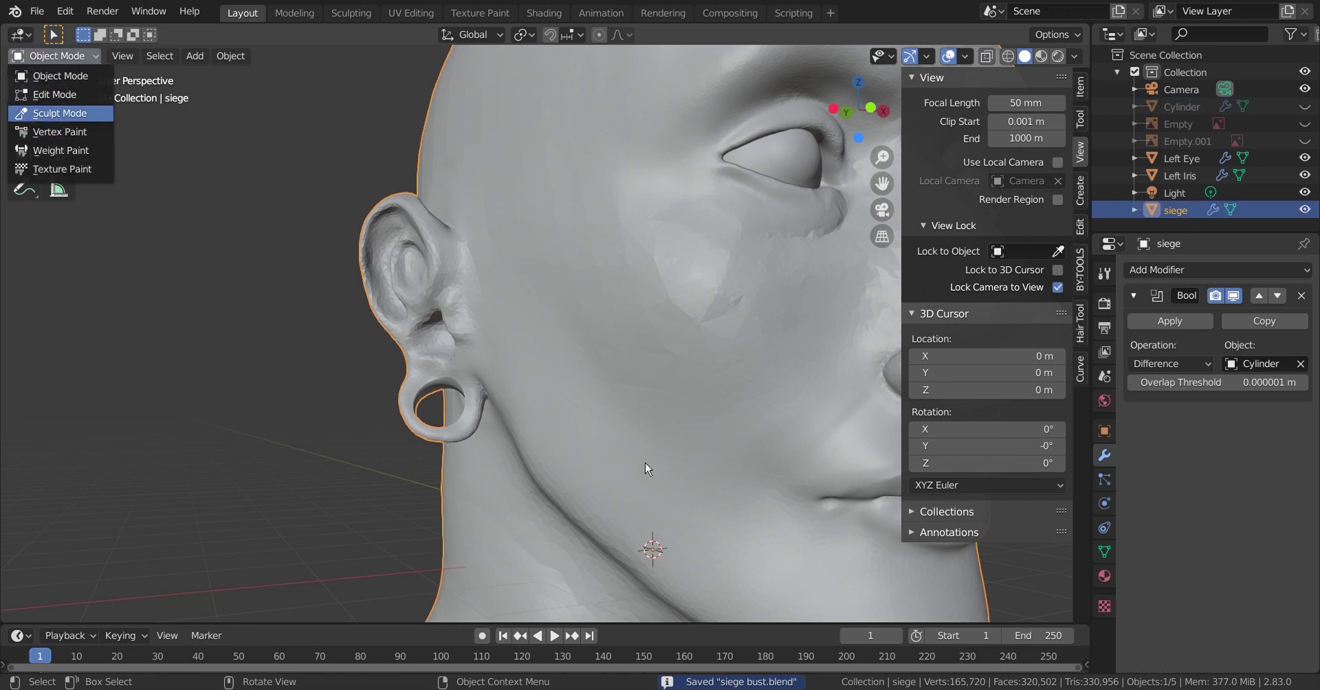
click(59, 107)
middle_drag(481, 412, 556, 506)
scroll(556, 506, up, 6)
scroll(385, 378, down, 5)
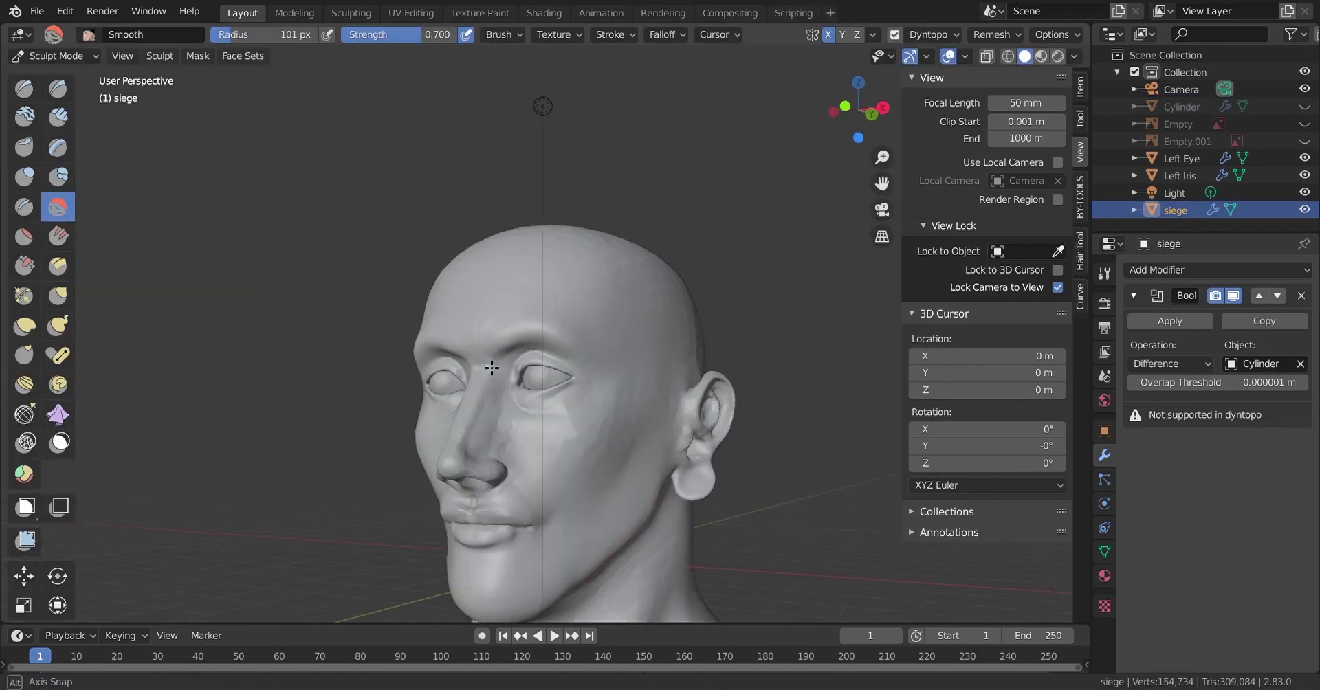
scroll(516, 386, up, 5)
middle_drag(516, 386, 495, 380)
scroll(495, 380, up, 2)
key(x)
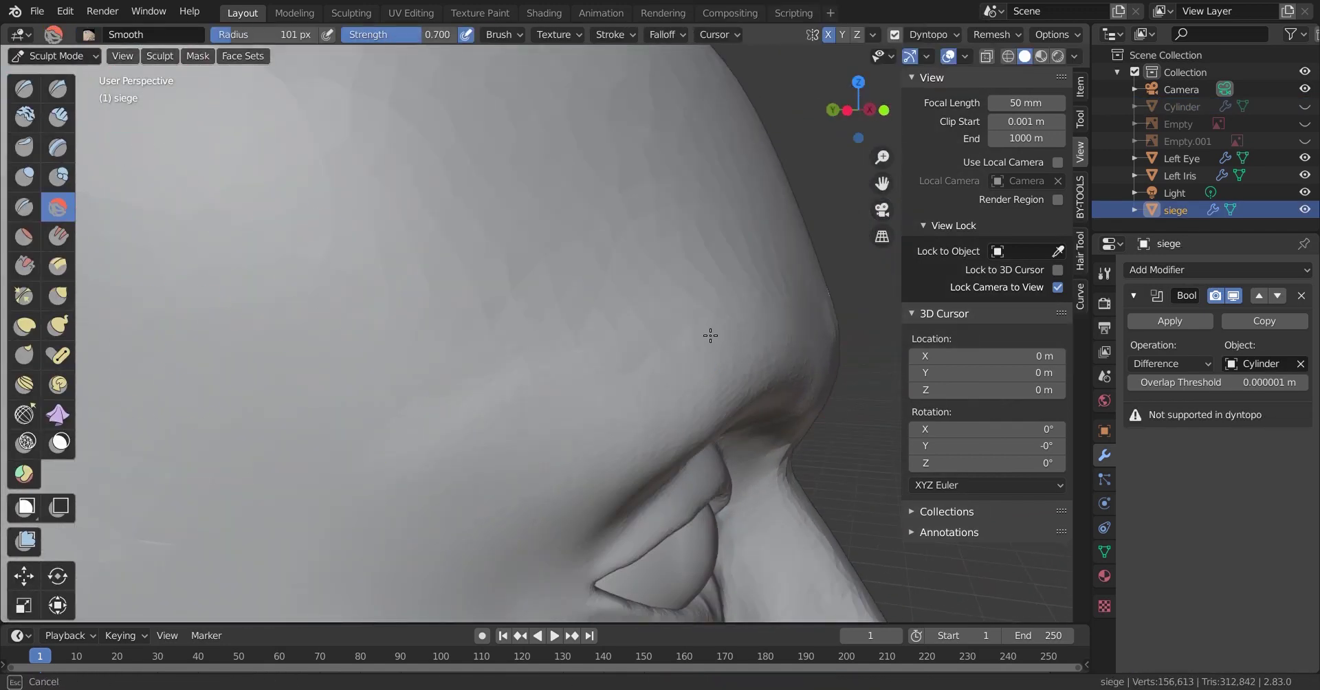
key(x)
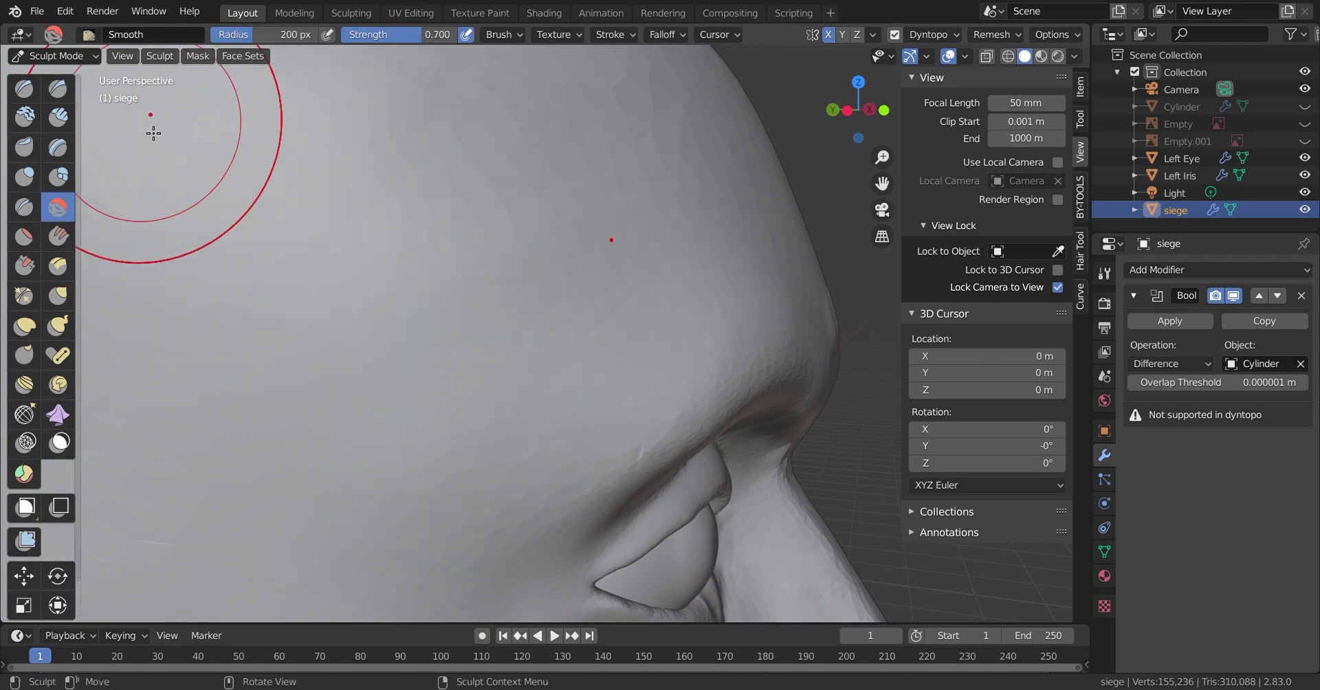
Smooth the faceted neck and chin skin, then save the bust file
middle_drag(154, 133, 610, 221)
scroll(516, 375, down, 3)
scroll(516, 374, up, 5)
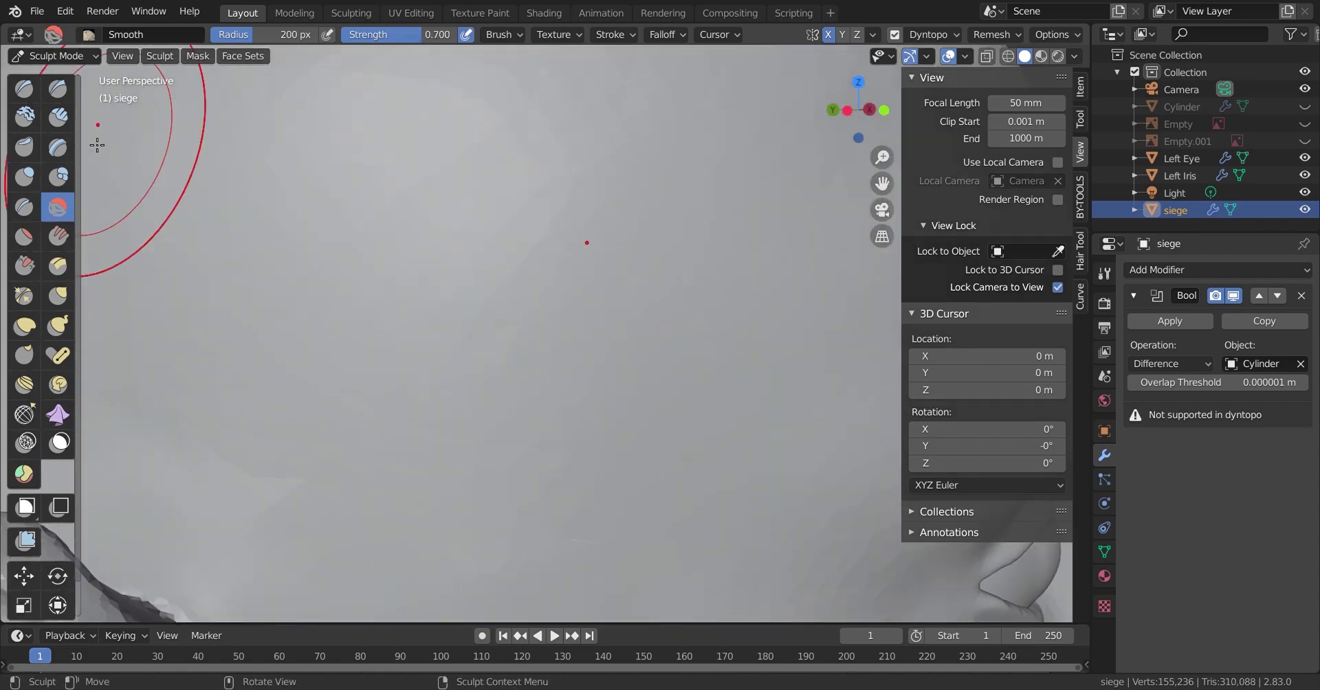
scroll(405, 553, down, 5)
middle_drag(405, 553, 398, 266)
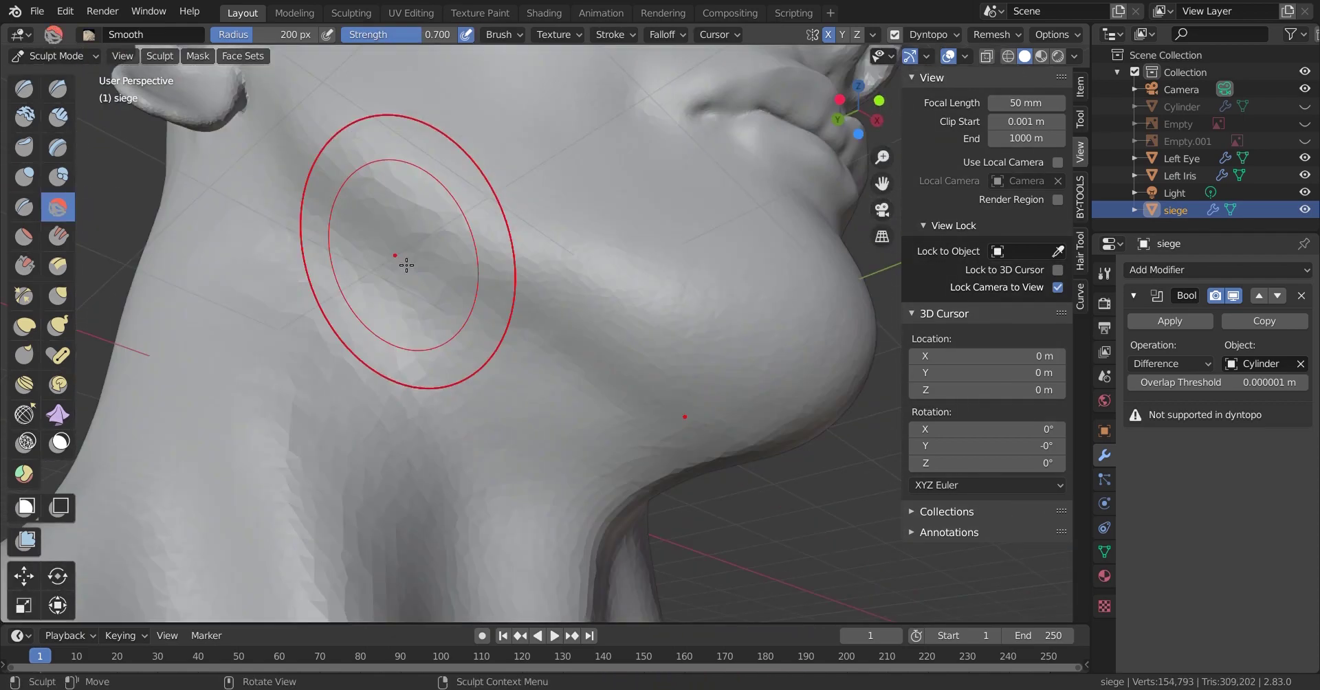
scroll(519, 297, up, 5)
scroll(585, 217, down, 4)
middle_drag(584, 218, 450, 256)
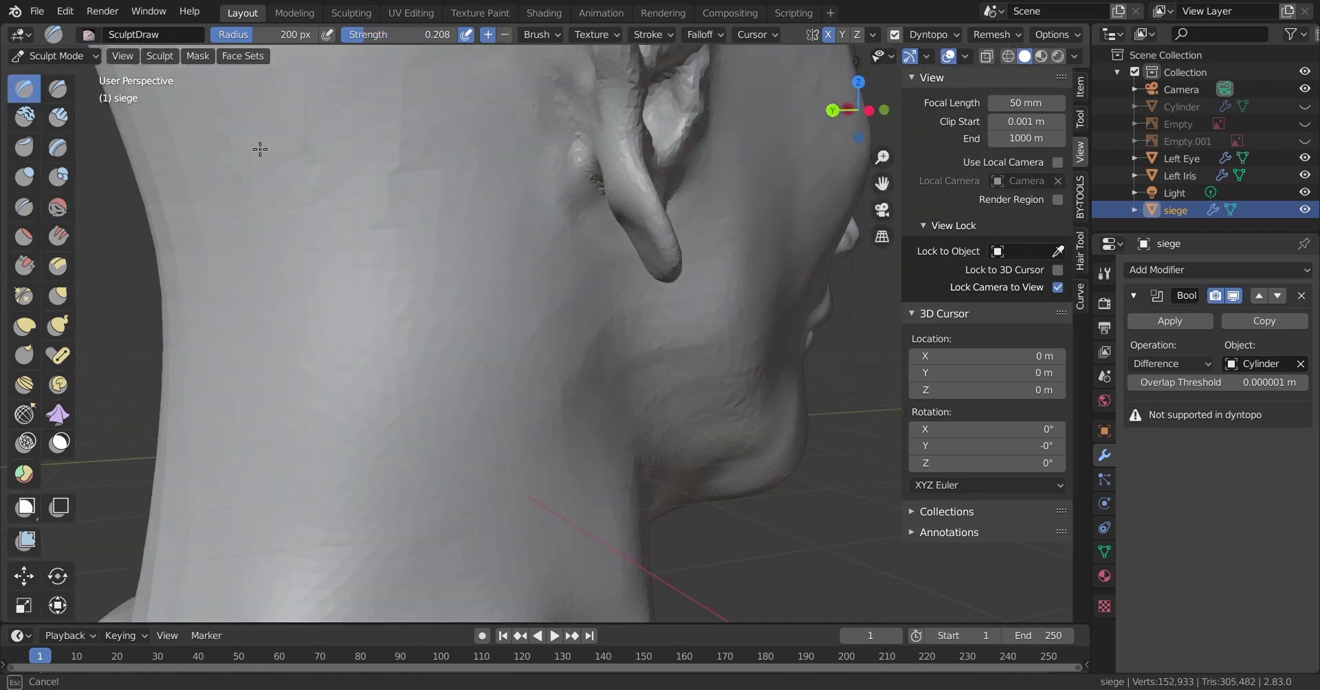
key(ctrl+s)
Smooth the back and top of the head and the back of the neck, saving again
middle_drag(414, 488, 482, 400)
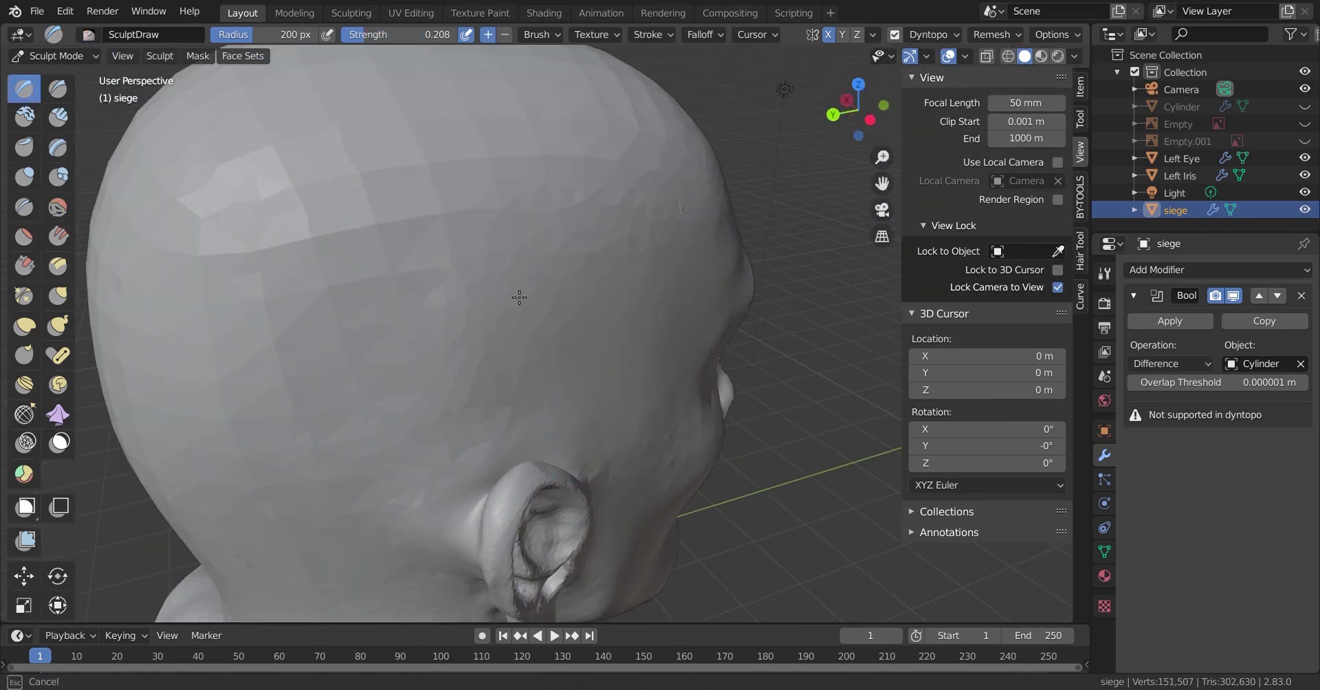
middle_drag(673, 220, 477, 311)
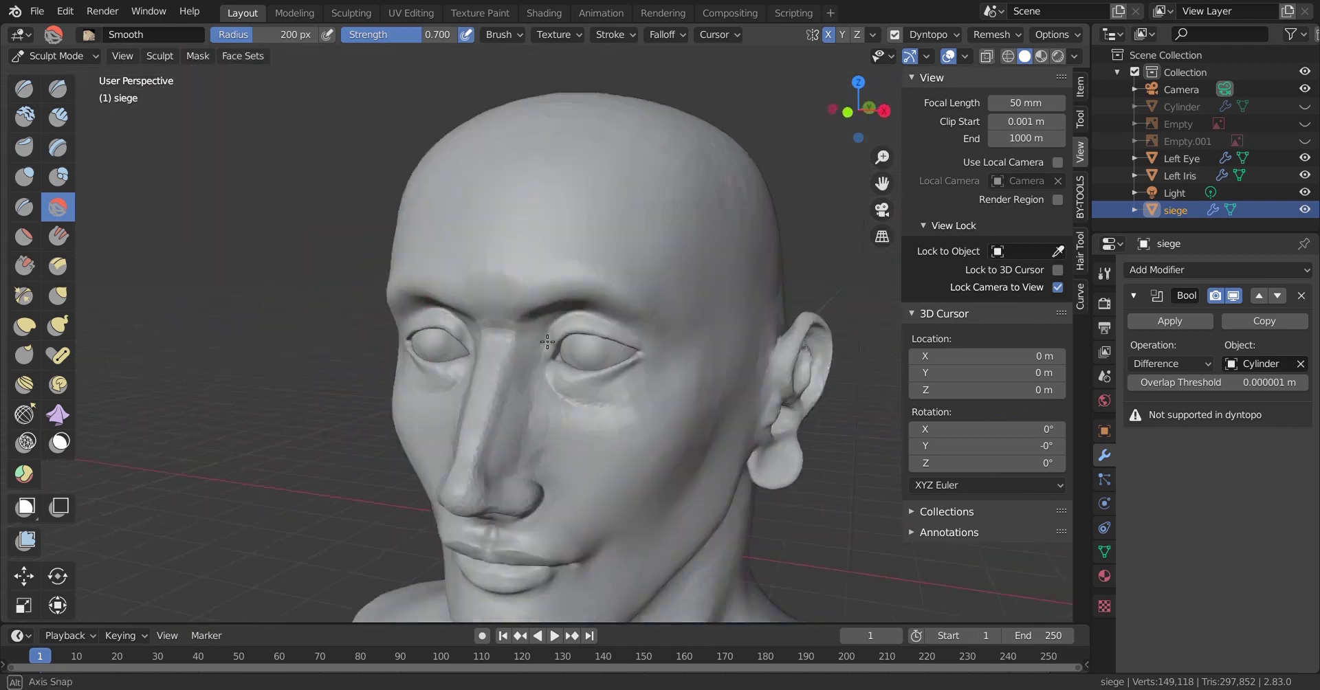
scroll(477, 312, up, 4)
middle_drag(811, 181, 603, 434)
scroll(603, 434, down, 3)
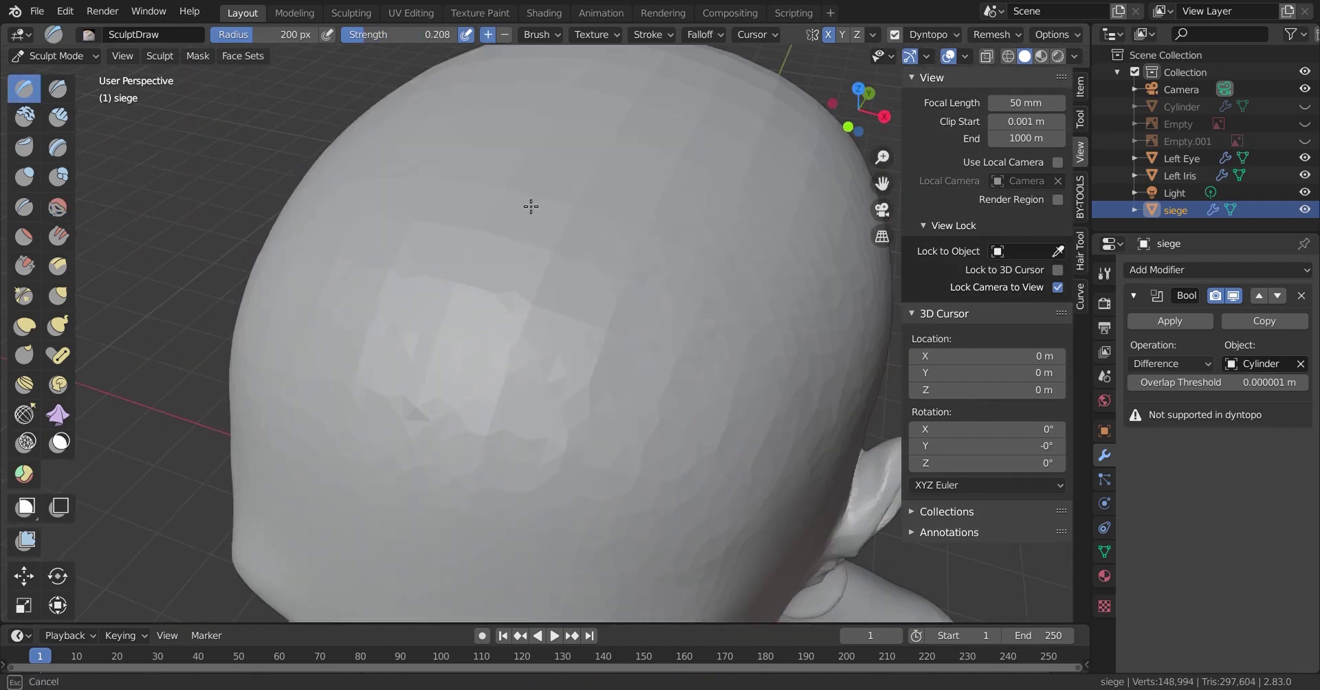
middle_drag(660, 350, 530, 229)
scroll(530, 229, up, 2)
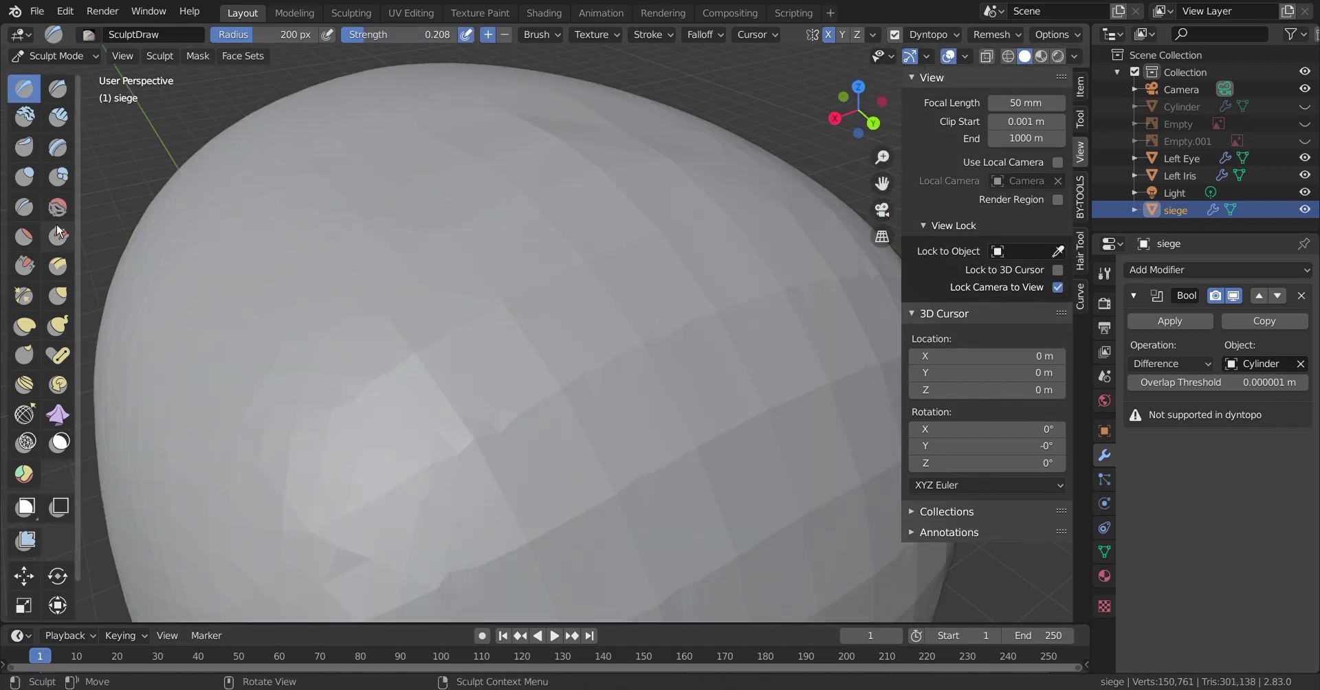
middle_drag(629, 174, 409, 182)
scroll(430, 236, up, 2)
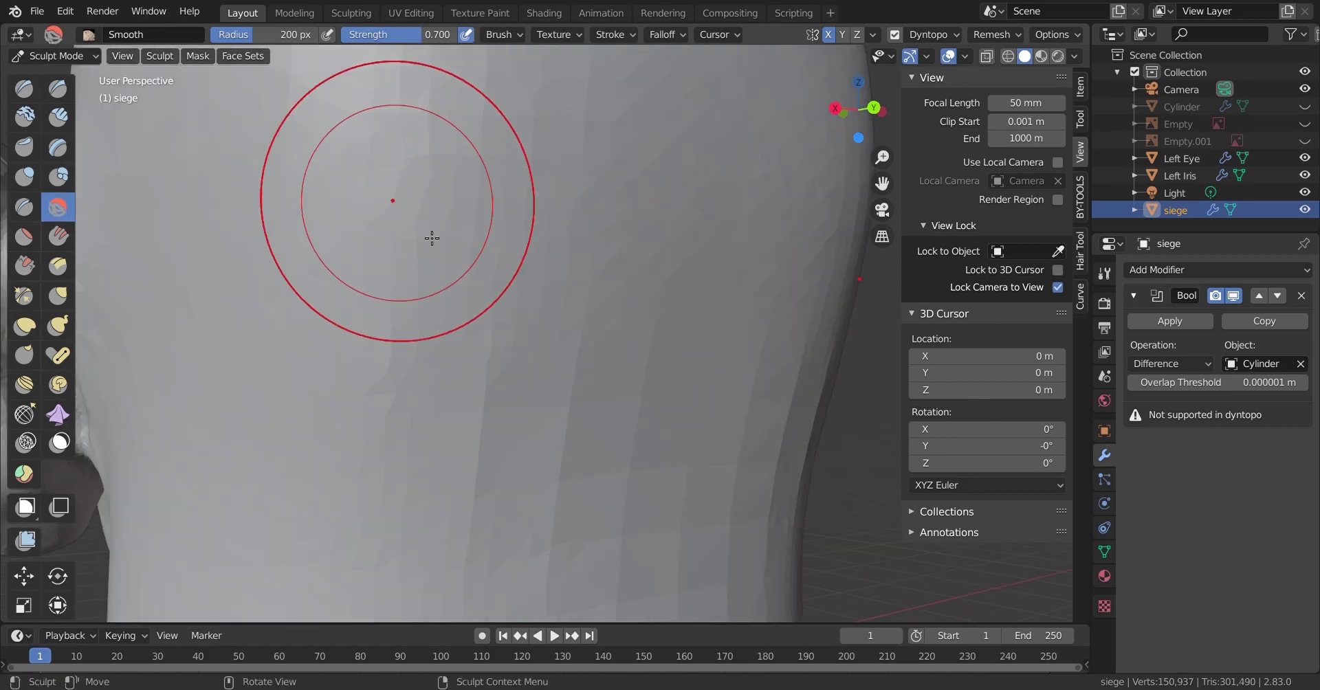
mouse_move(431, 236)
middle_down()
mouse_move(633, 486)
mouse_move(489, 371)
middle_up()
key(ctrl+s)
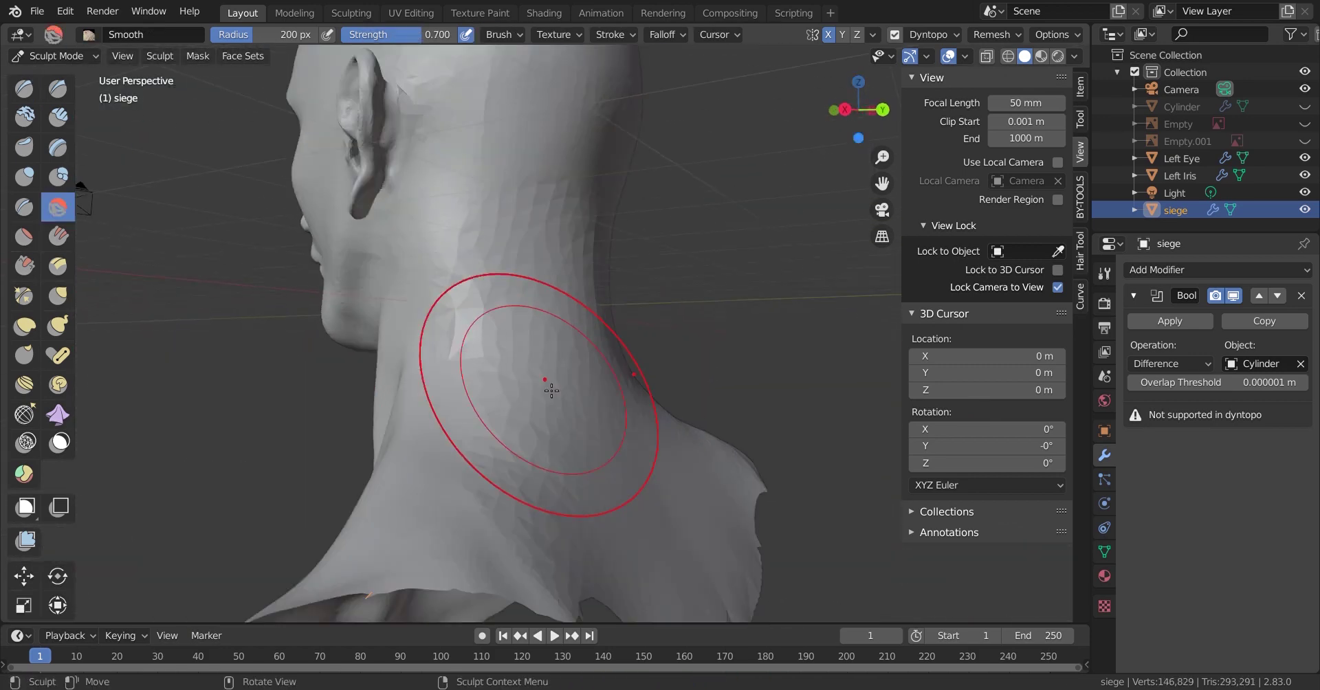
middle_drag(463, 544, 555, 345)
scroll(555, 345, up, 5)
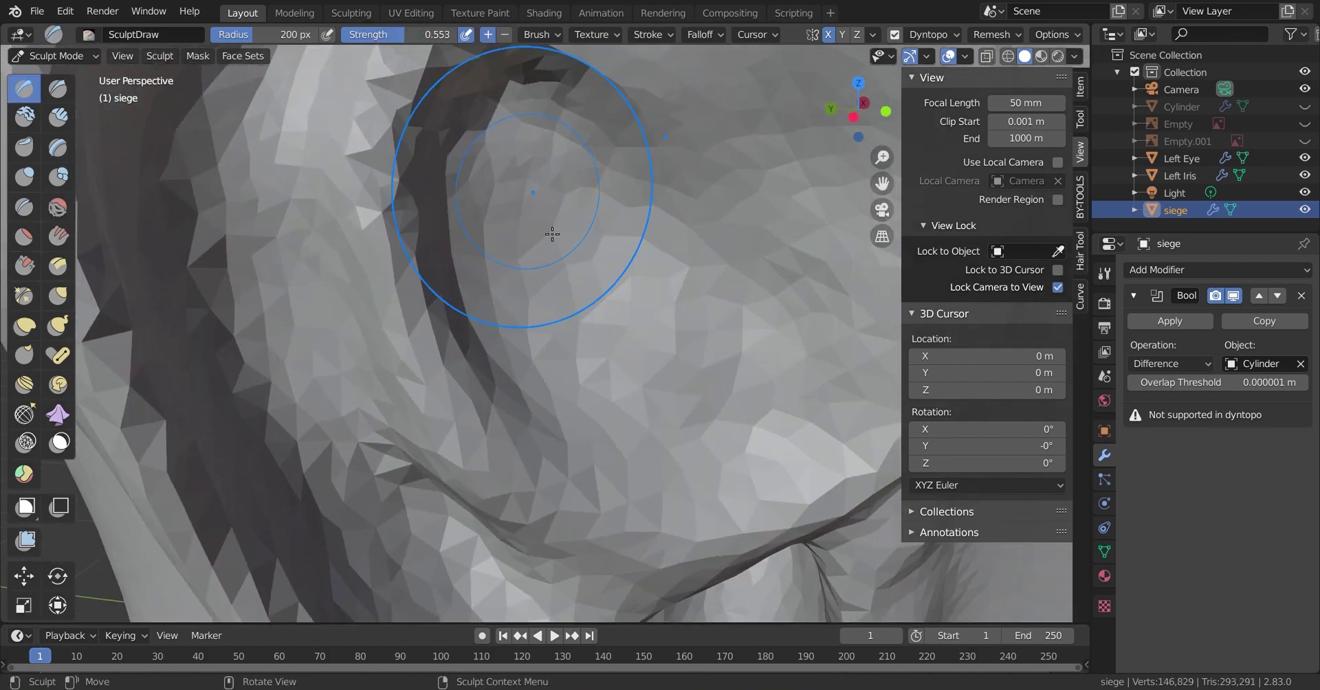
Carve deeper grooves into the ear hollow and inner ear with denser Dyntopo detail
mouse_move(552, 233)
ctrl+middle_down()
mouse_move(574, 356)
mouse_move(680, 62)
ctrl+middle_up()
click(933, 35)
click(931, 77)
drag(619, 309, 761, 442)
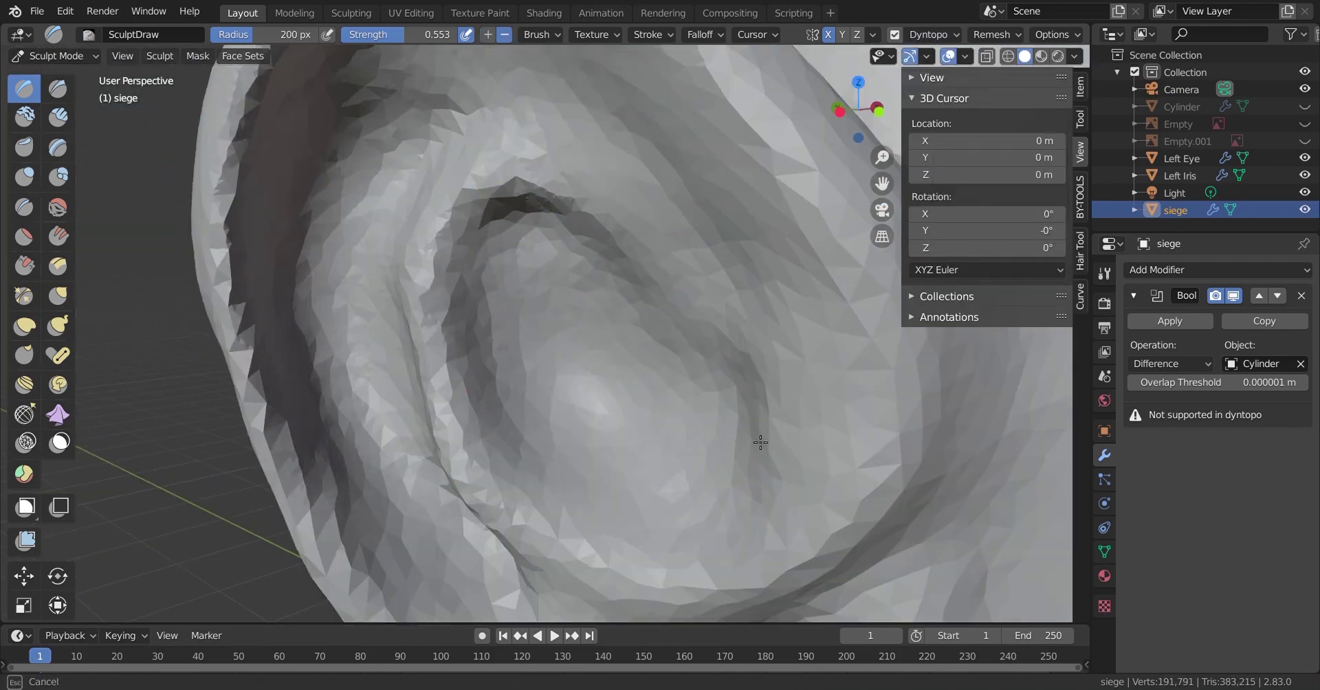
ctrl+middle_drag(368, 396, 699, 383)
scroll(563, 193, up, 5)
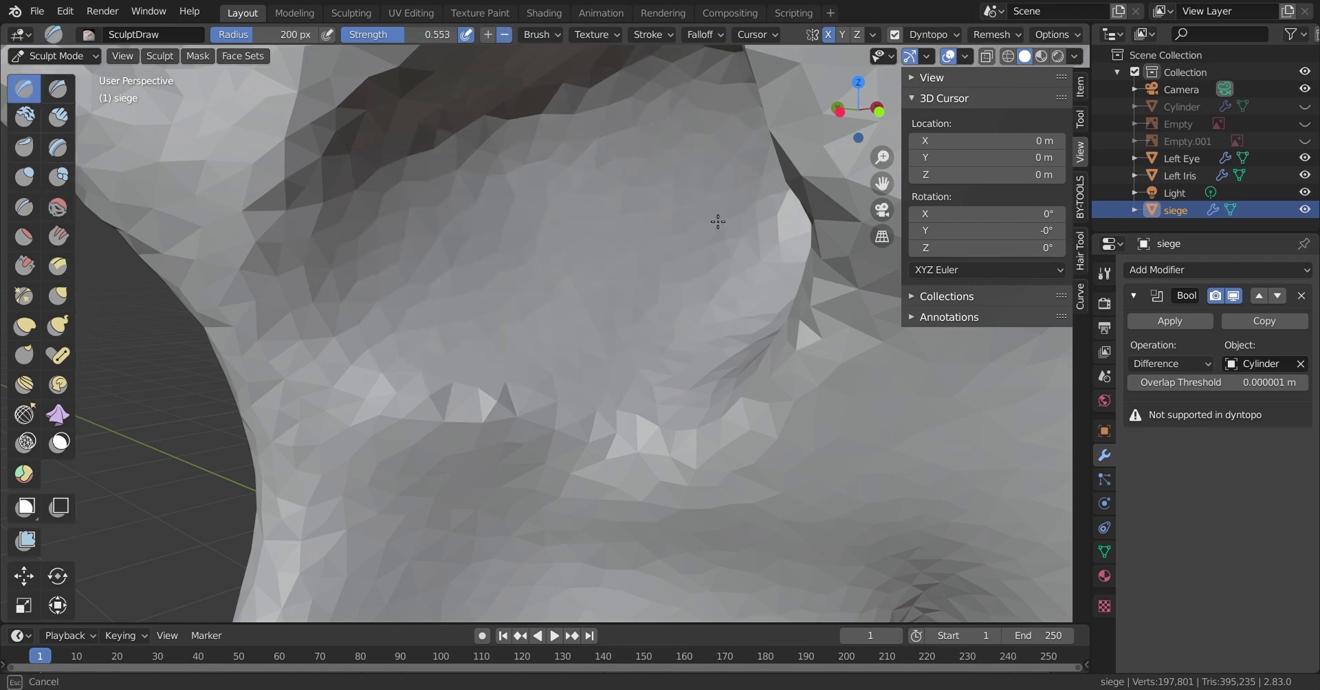
drag(718, 221, 654, 501)
scroll(496, 86, up, 3)
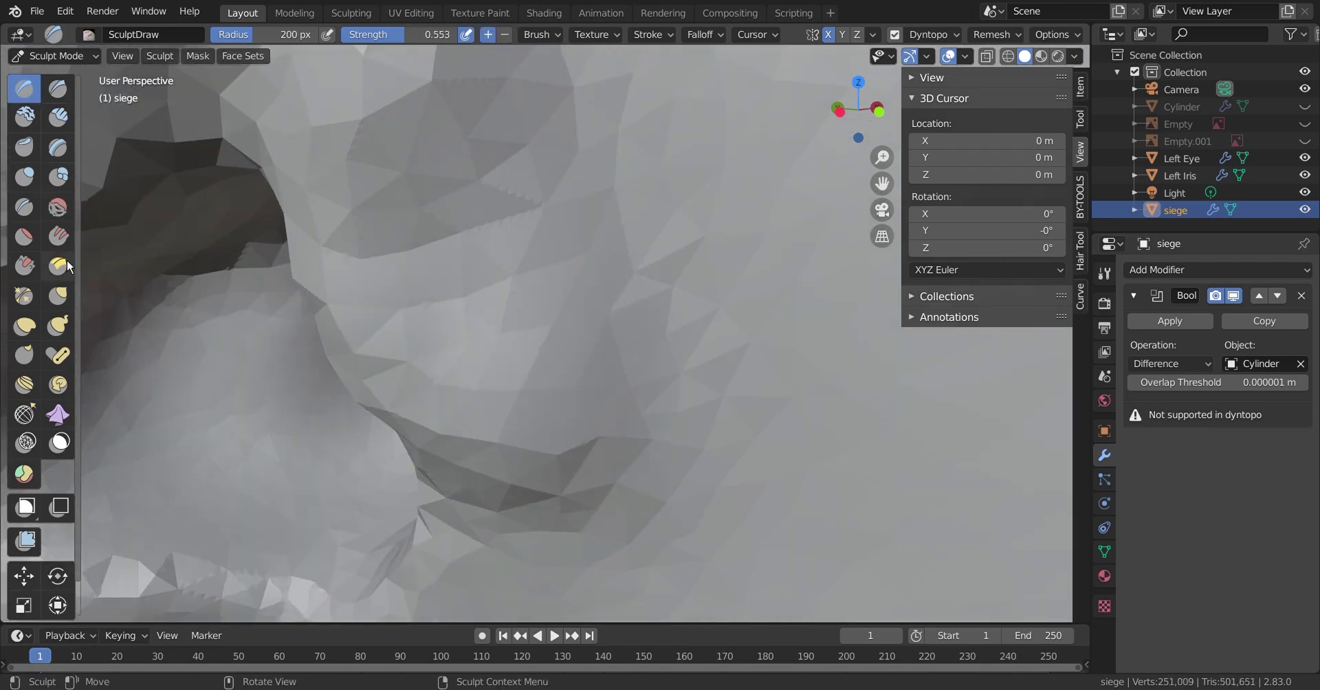
ctrl+middle_drag(585, 502, 459, 364)
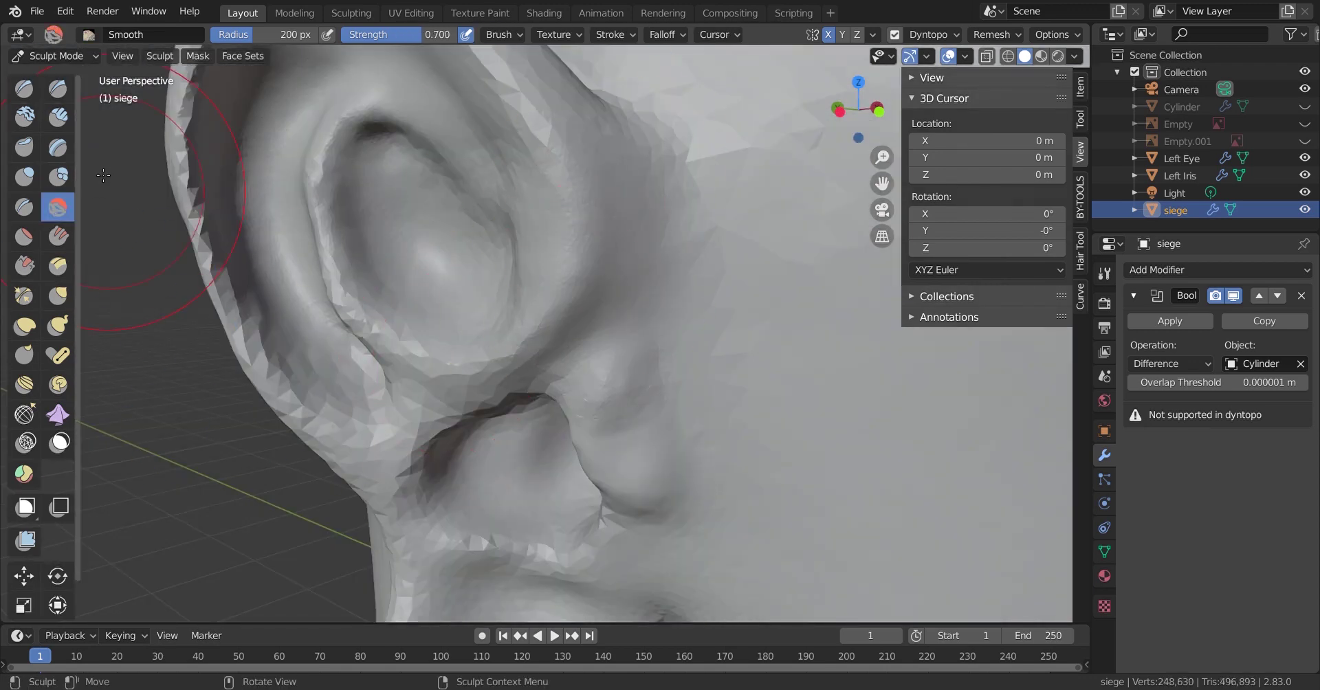
mouse_move(536, 562)
ctrl+middle_down()
mouse_move(516, 339)
mouse_move(452, 385)
ctrl+middle_up()
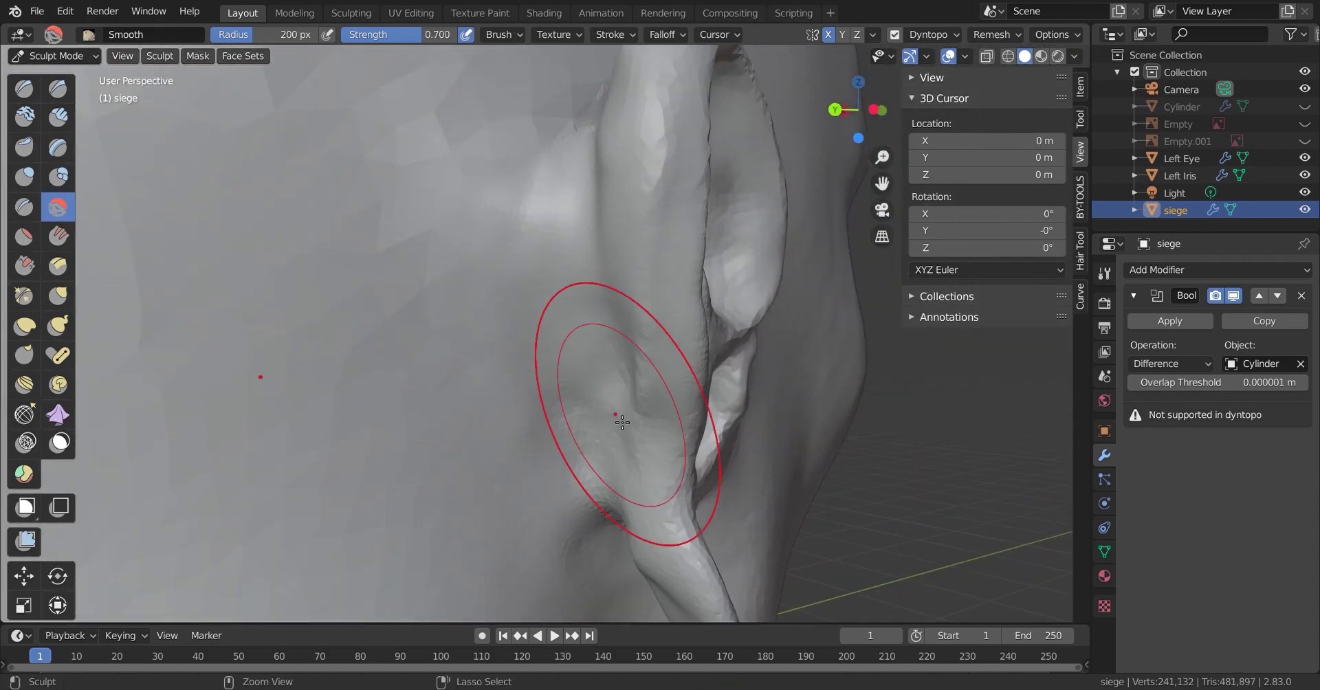
Smooth bumps around the ear and jaw, sculpt the face with the Draw brush, and save
middle_drag(622, 422, 487, 454)
mouse_move(401, 643)
ctrl+middle_down()
mouse_move(677, 412)
mouse_move(622, 430)
ctrl+middle_up()
scroll(622, 430, up, 3)
click(38, 96)
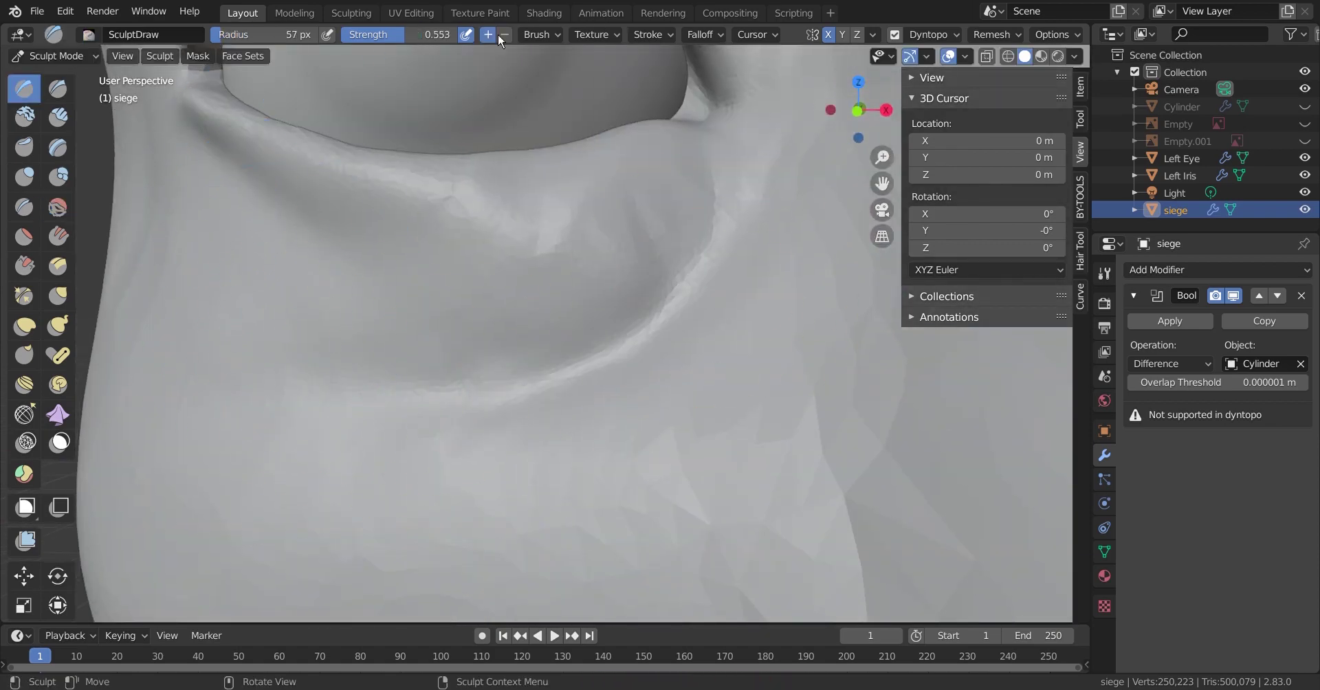
key(ctrl+s)
mouse_move(697, 220)
ctrl+middle_down()
mouse_move(642, 362)
mouse_move(518, 412)
mouse_move(496, 372)
ctrl+middle_up()
scroll(518, 412, up, 5)
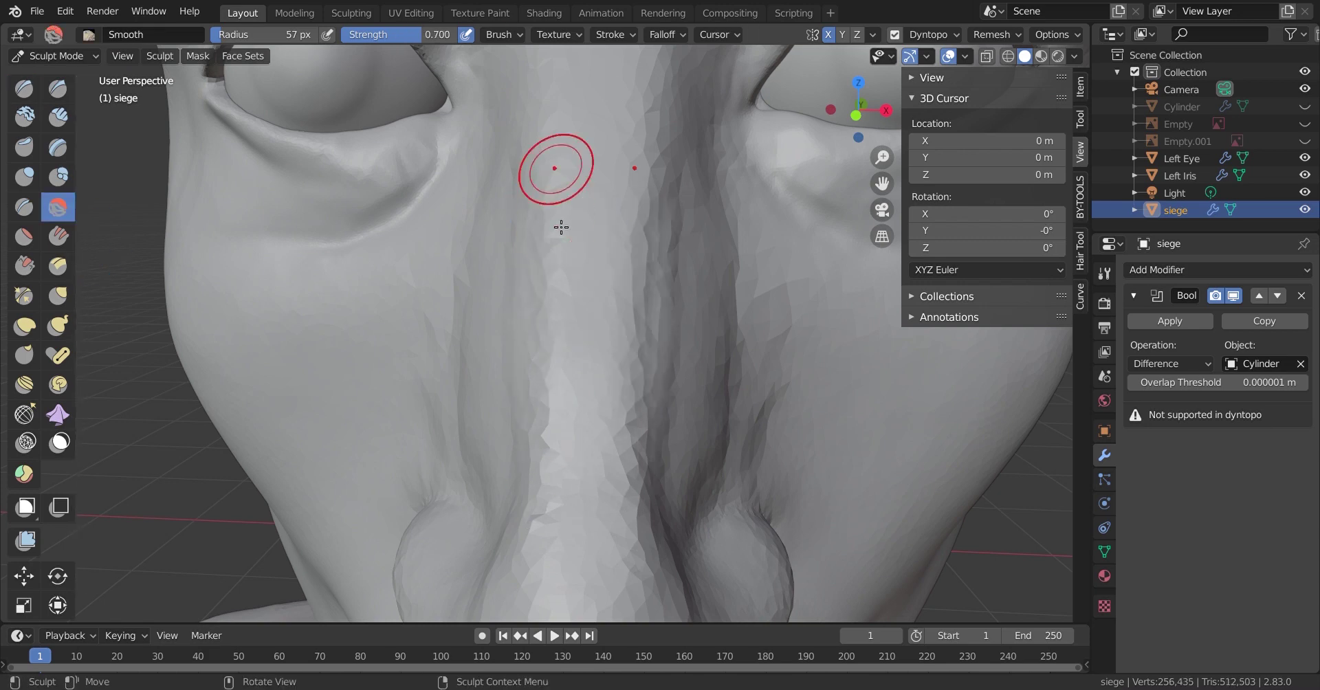
scroll(614, 542, down, 5)
scroll(522, 529, up, 5)
Define the crease between the lips and on the chin, and smooth the neck and throat
middle_drag(614, 542, 496, 528)
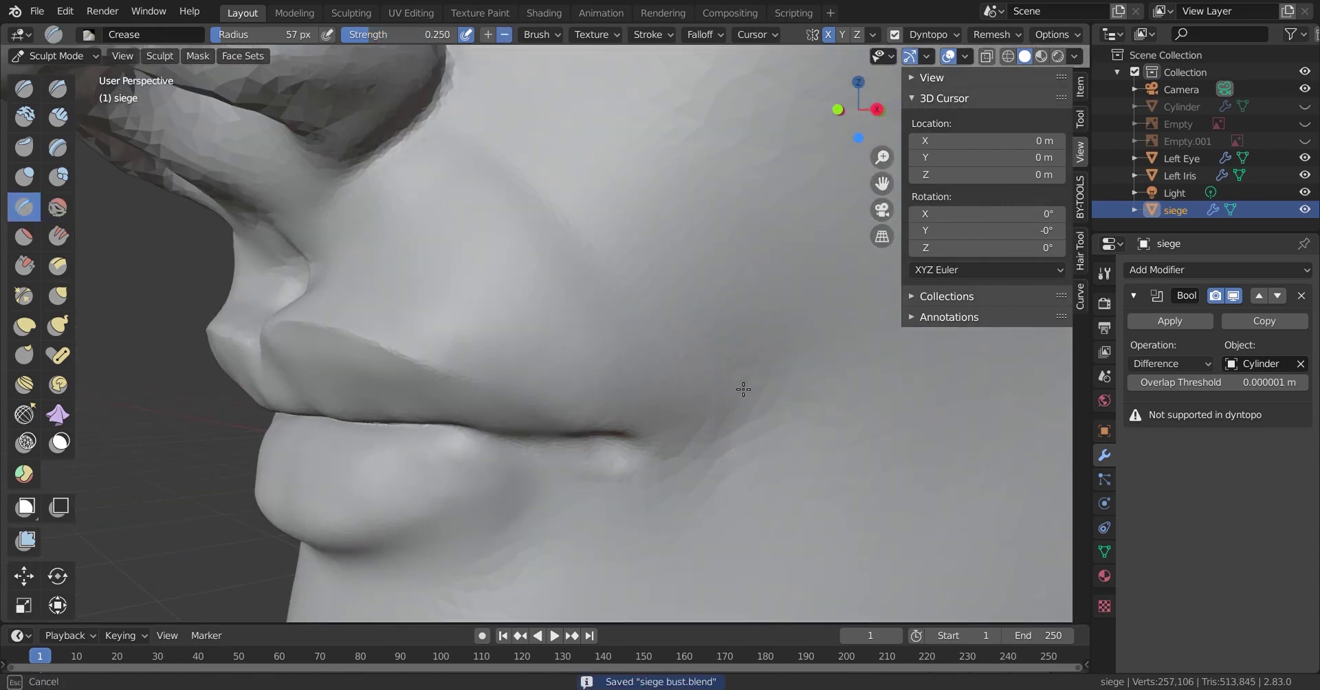
scroll(687, 360, down, 3)
middle_drag(621, 385, 413, 289)
scroll(518, 325, up, 5)
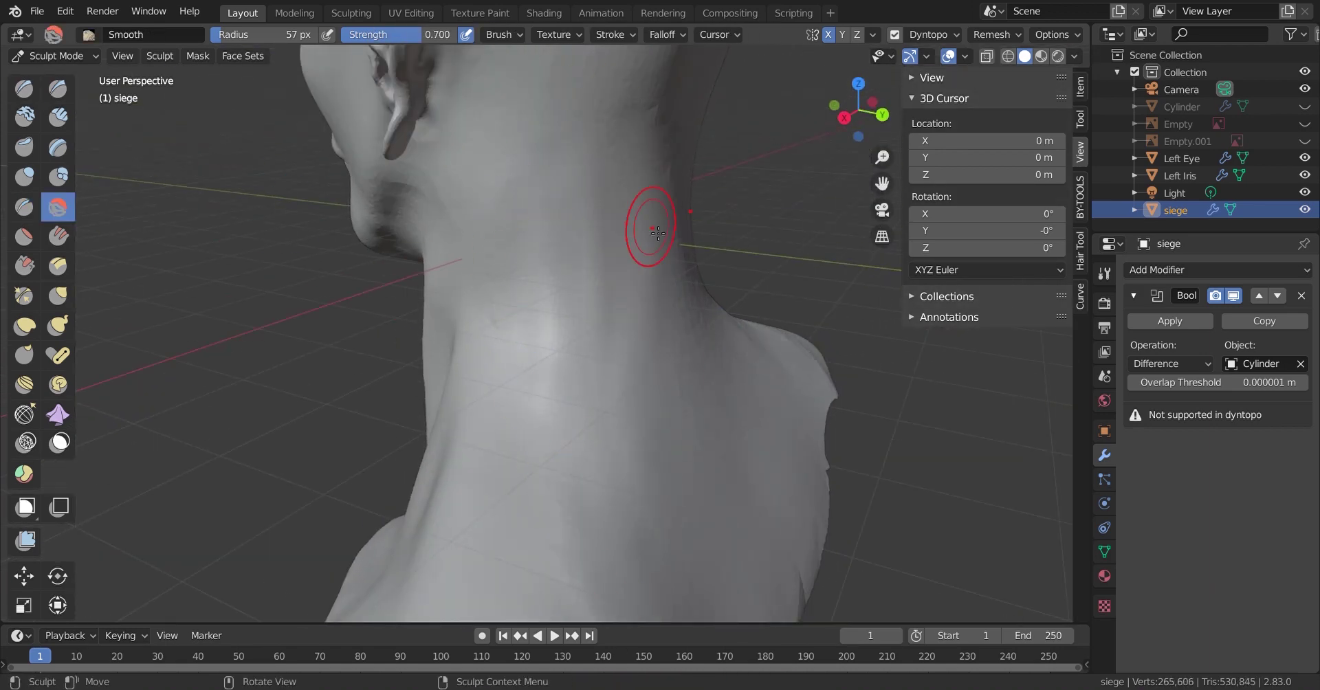
middle_drag(657, 233, 606, 370)
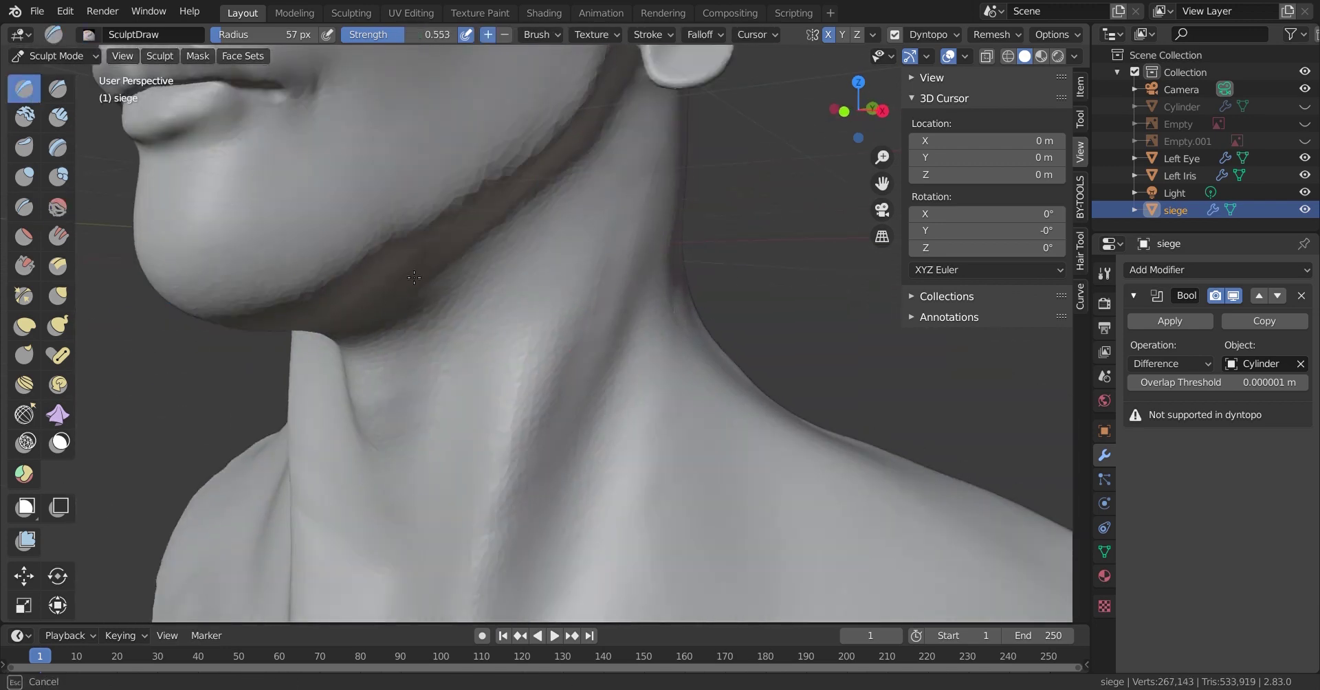
middle_drag(585, 76, 441, 311)
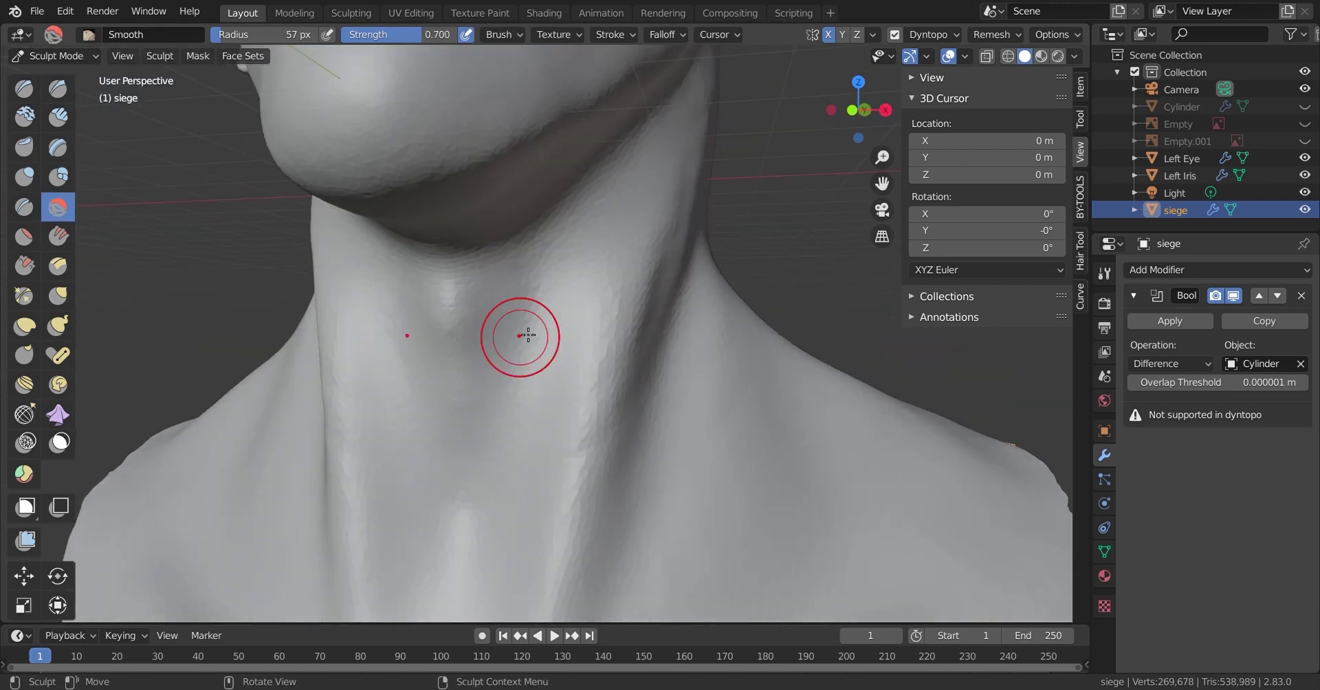
mouse_move(714, 406)
middle_down()
mouse_move(653, 440)
mouse_move(554, 463)
mouse_move(479, 380)
middle_up()
Reshape the nose with the Grab brush and save the bust file
key(g)
middle_drag(392, 353, 457, 303)
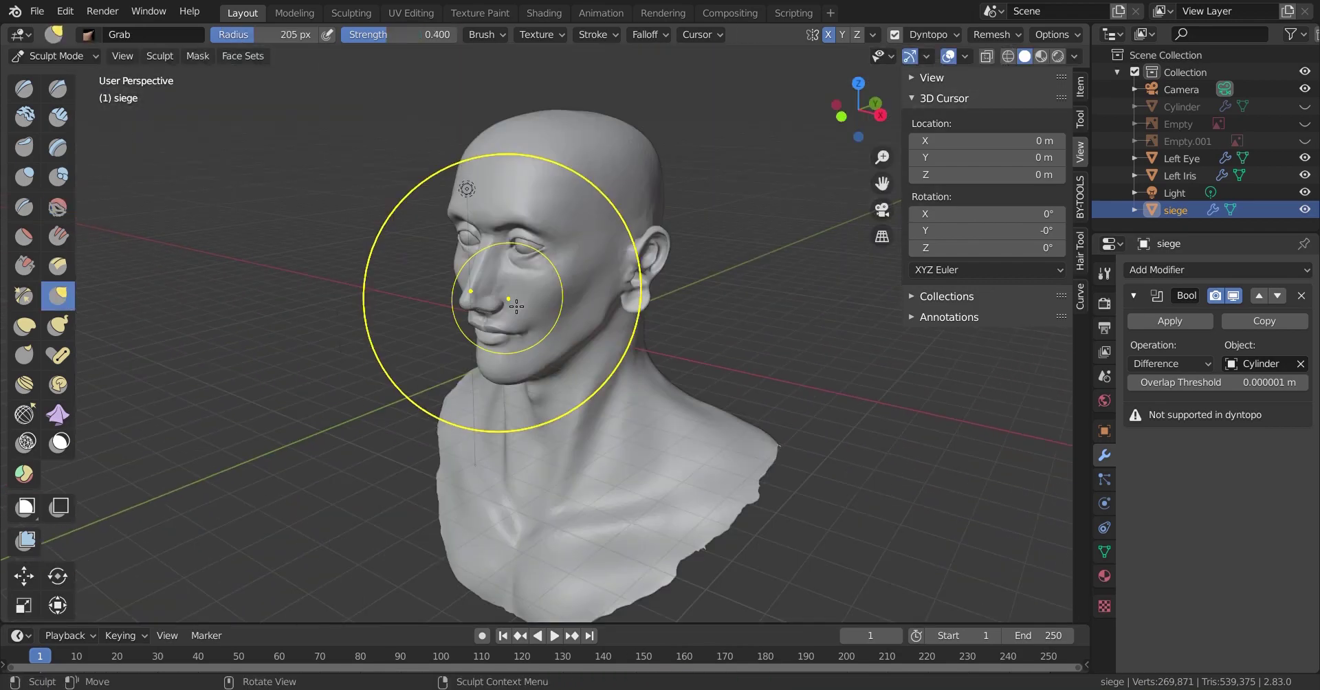
key(ctrl+s)
middle_drag(648, 348, 359, 161)
mouse_move(529, 223)
middle_down()
mouse_move(413, 296)
mouse_move(241, 205)
middle_up()
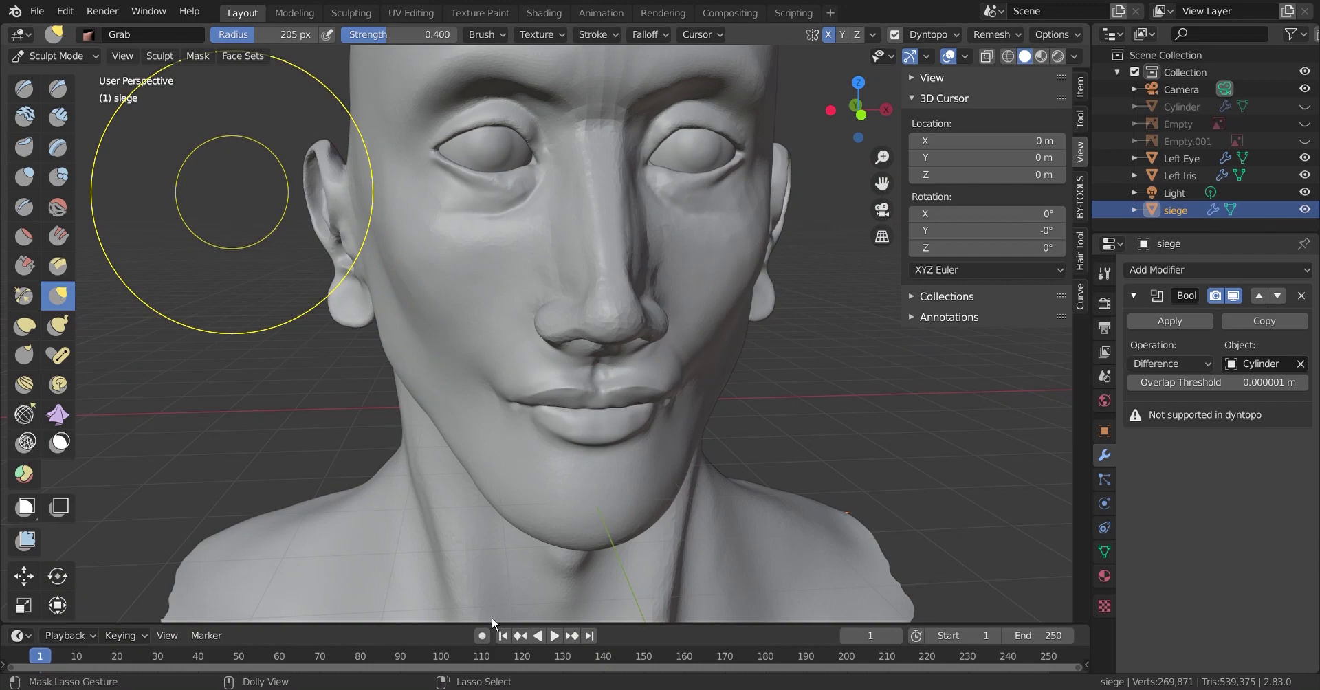
In Object Mode, preview the head in rendered, material preview and solid shading
click(53, 56)
click(59, 74)
middle_drag(286, 282, 440, 275)
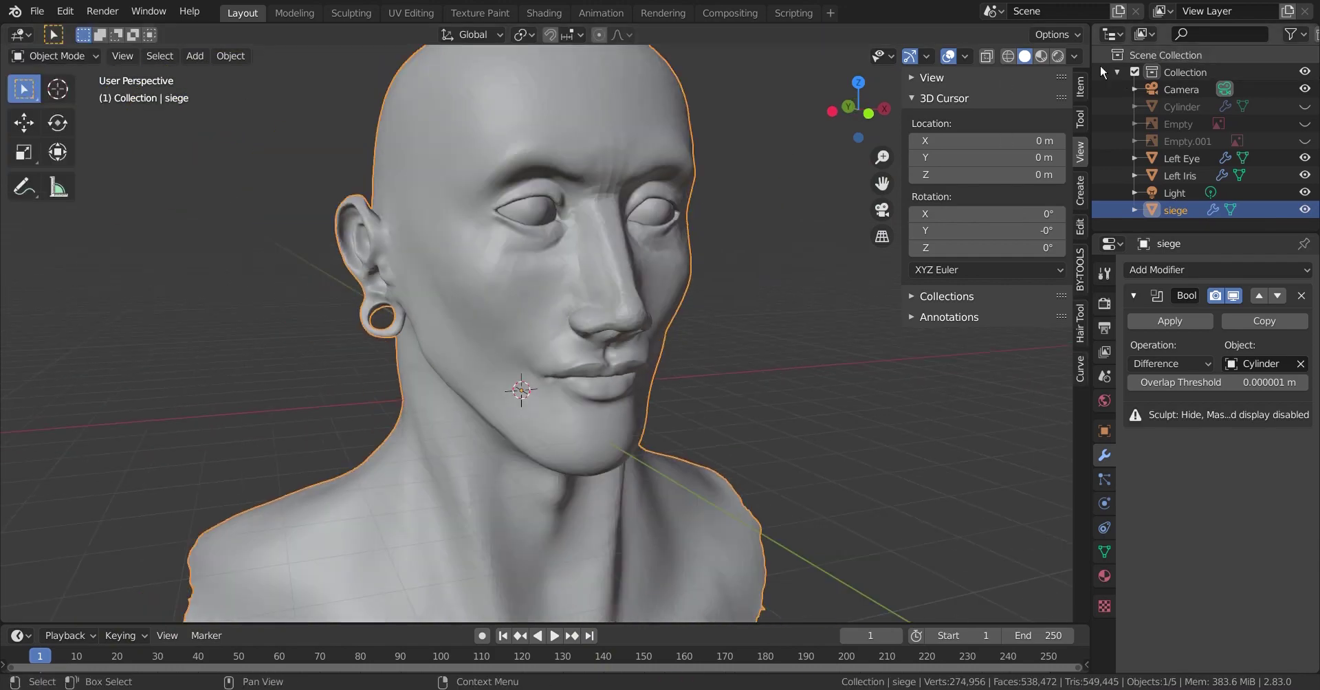
click(1036, 55)
mouse_move(818, 319)
middle_down()
mouse_move(645, 323)
mouse_move(571, 369)
middle_up()
right_click(571, 370)
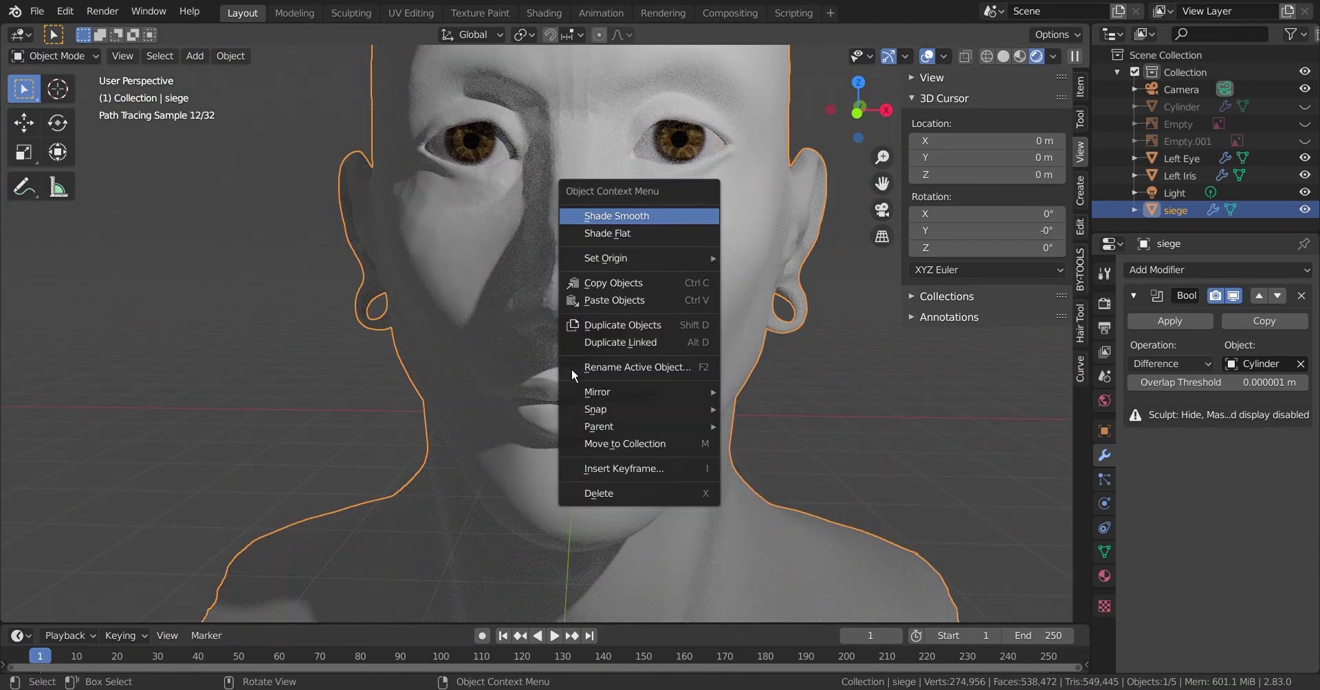
click(1020, 55)
middle_drag(619, 275, 810, 272)
click(1075, 56)
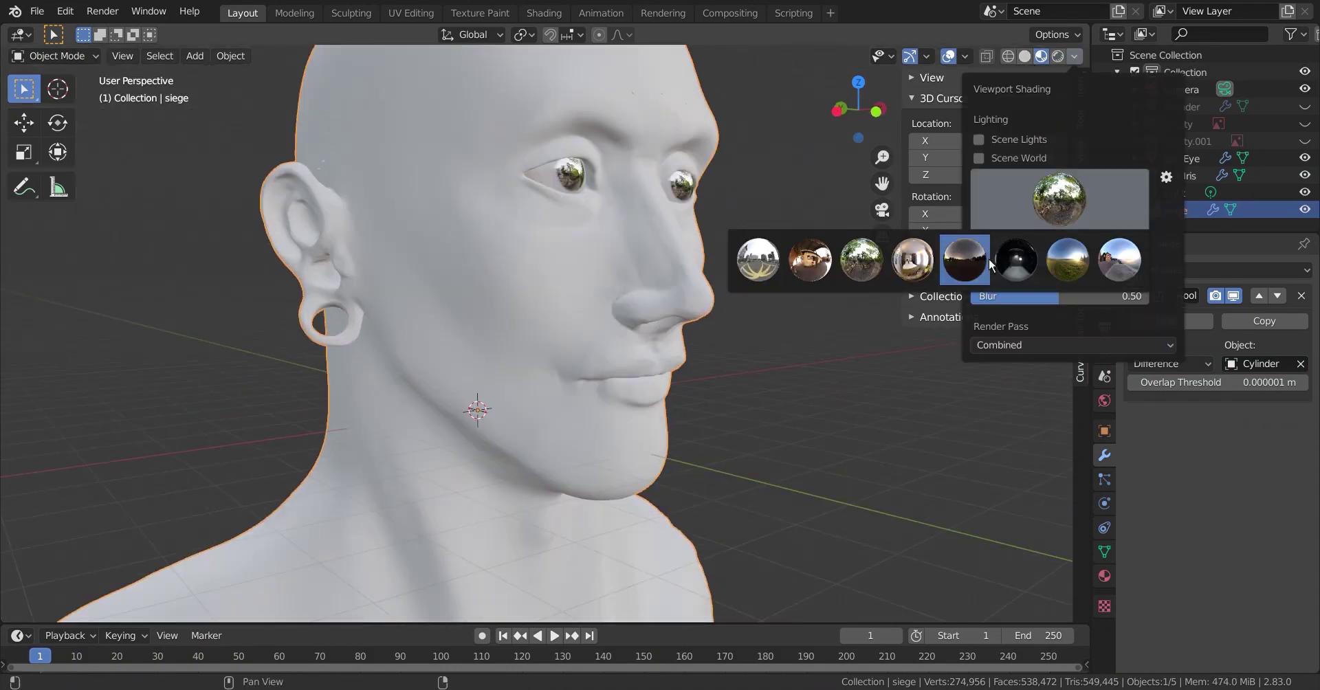
click(1024, 56)
mouse_move(678, 345)
middle_down()
mouse_move(843, 371)
mouse_move(740, 368)
middle_up()
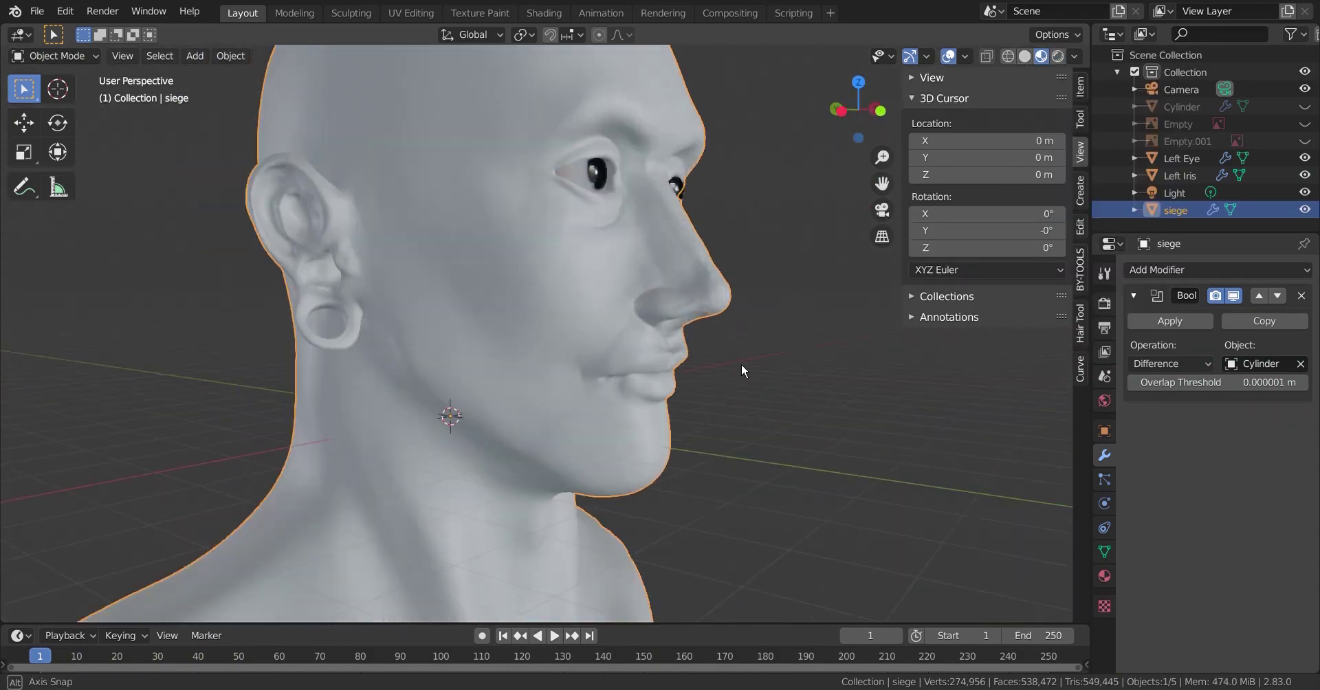
Return to Sculpt Mode and enable Dynamic Topology, accepting the data warning
click(54, 55)
click(52, 104)
click(895, 34)
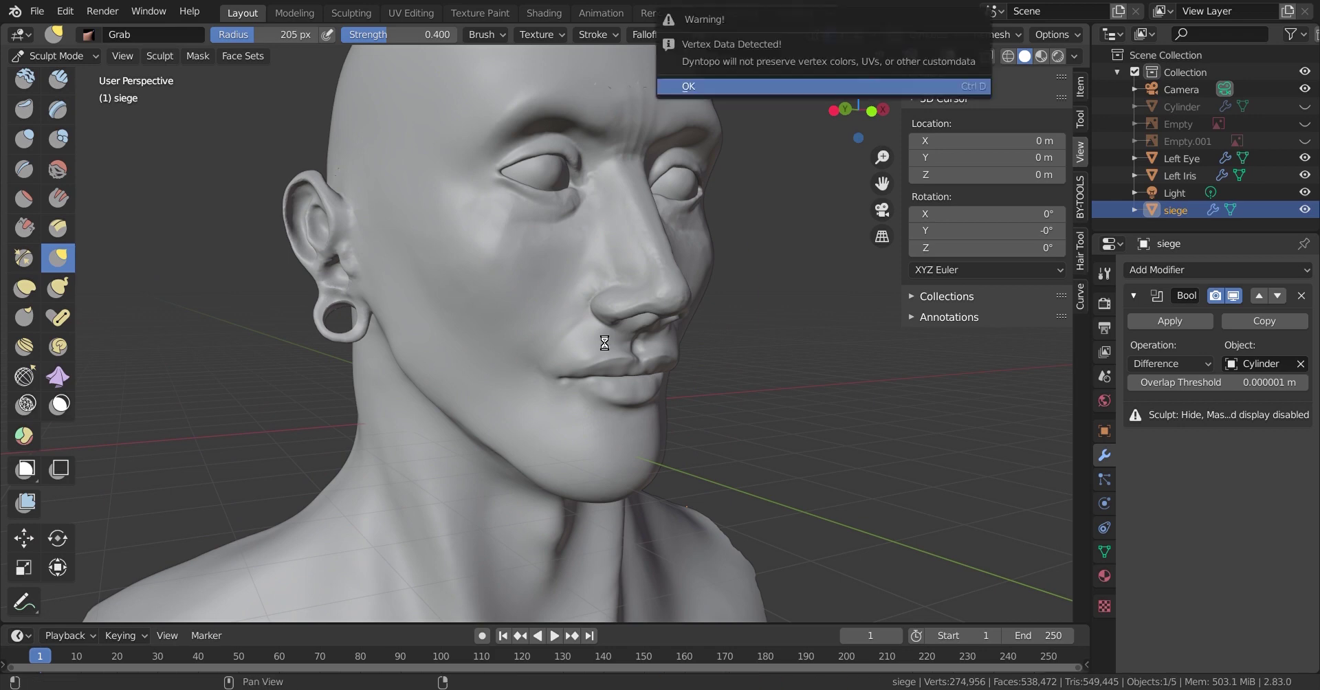
click(825, 86)
middle_drag(694, 328, 768, 328)
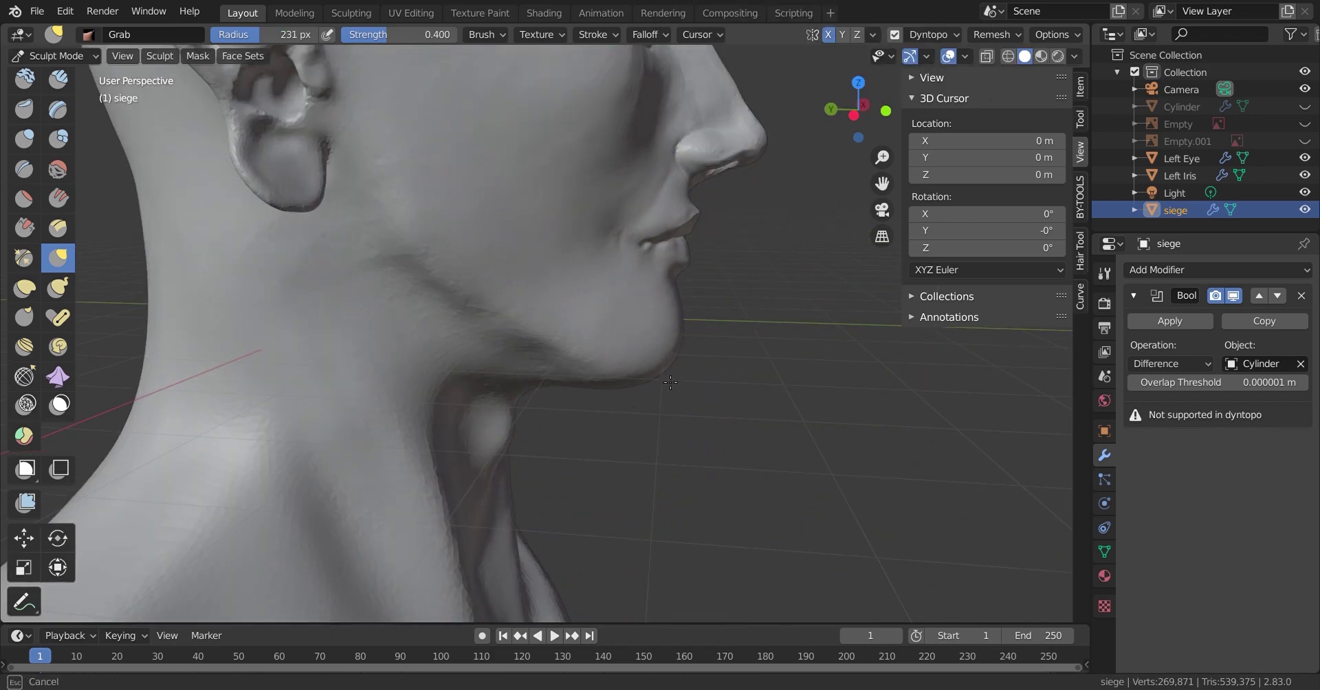
middle_drag(674, 318, 638, 417)
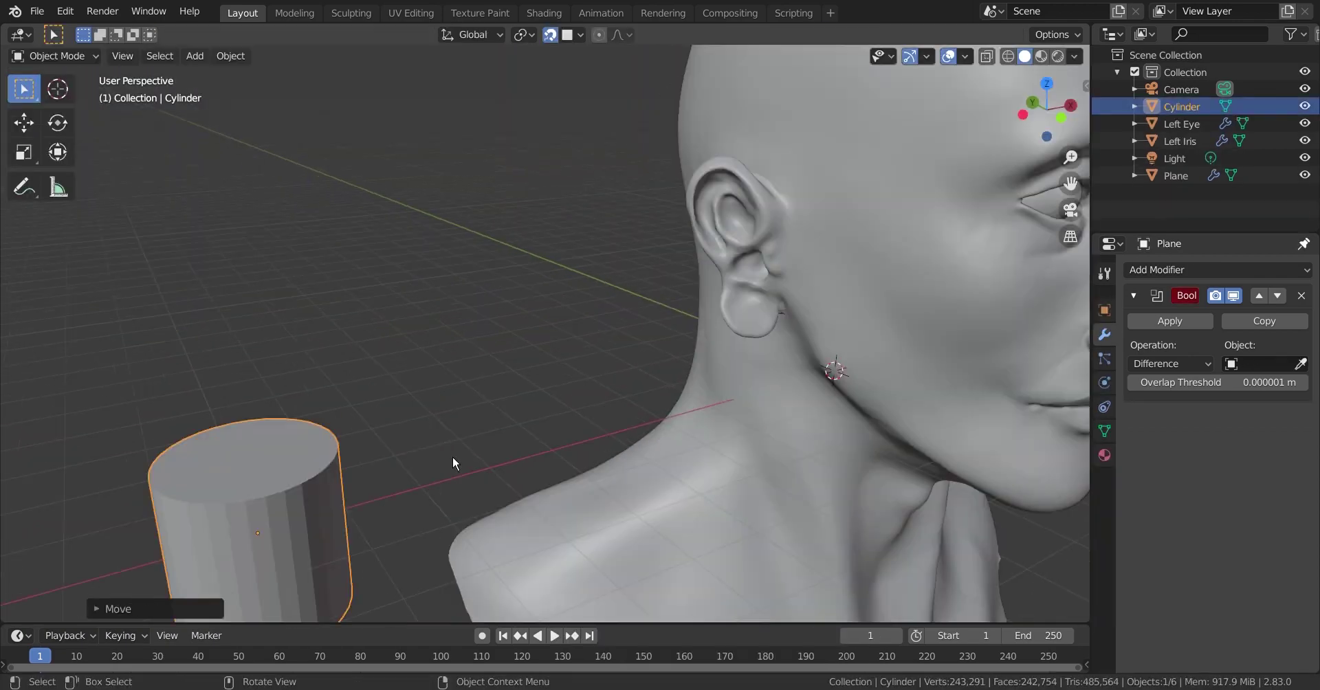
Flatten the new cylinder along Z and save the file
key(KP_Decimal)
key(s)
key(z)
click(592, 254)
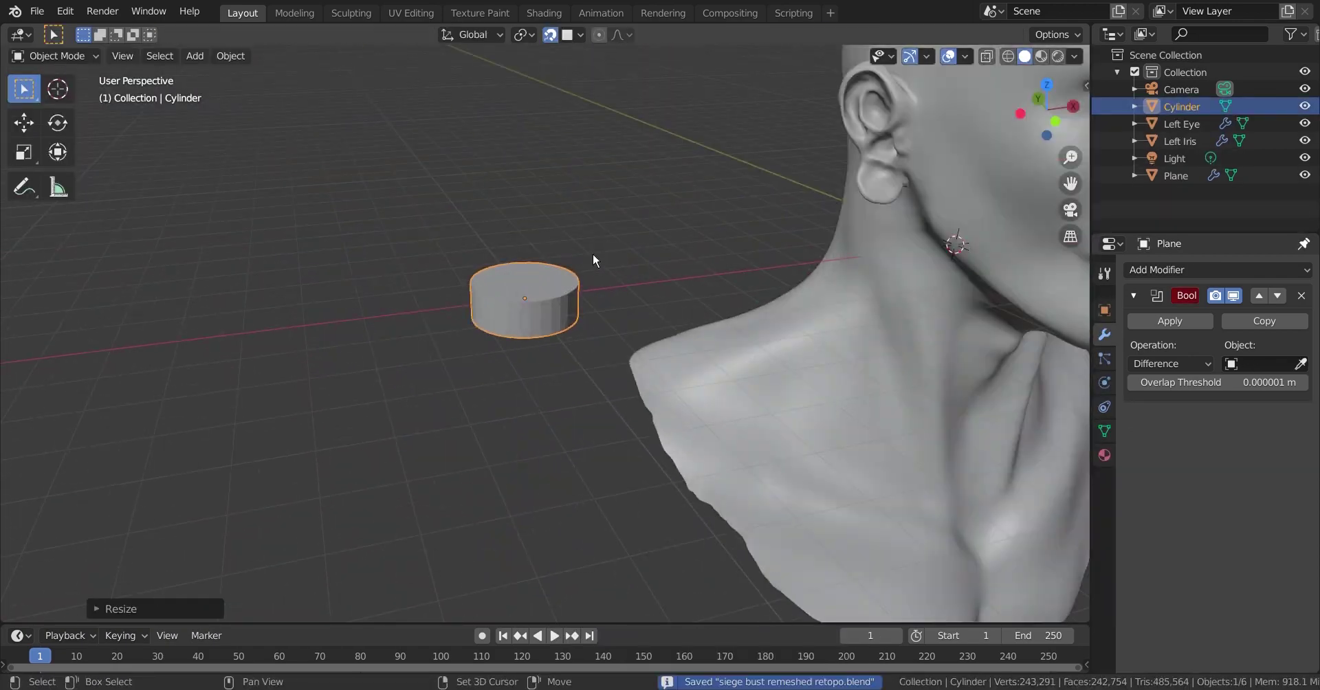
scroll(592, 254, up, 4)
key(ctrl+s)
scroll(610, 363, up, 2)
In Edit Mode, inset the cylinder's top face and extrude it down into the body
key(Tab)
click(530, 226)
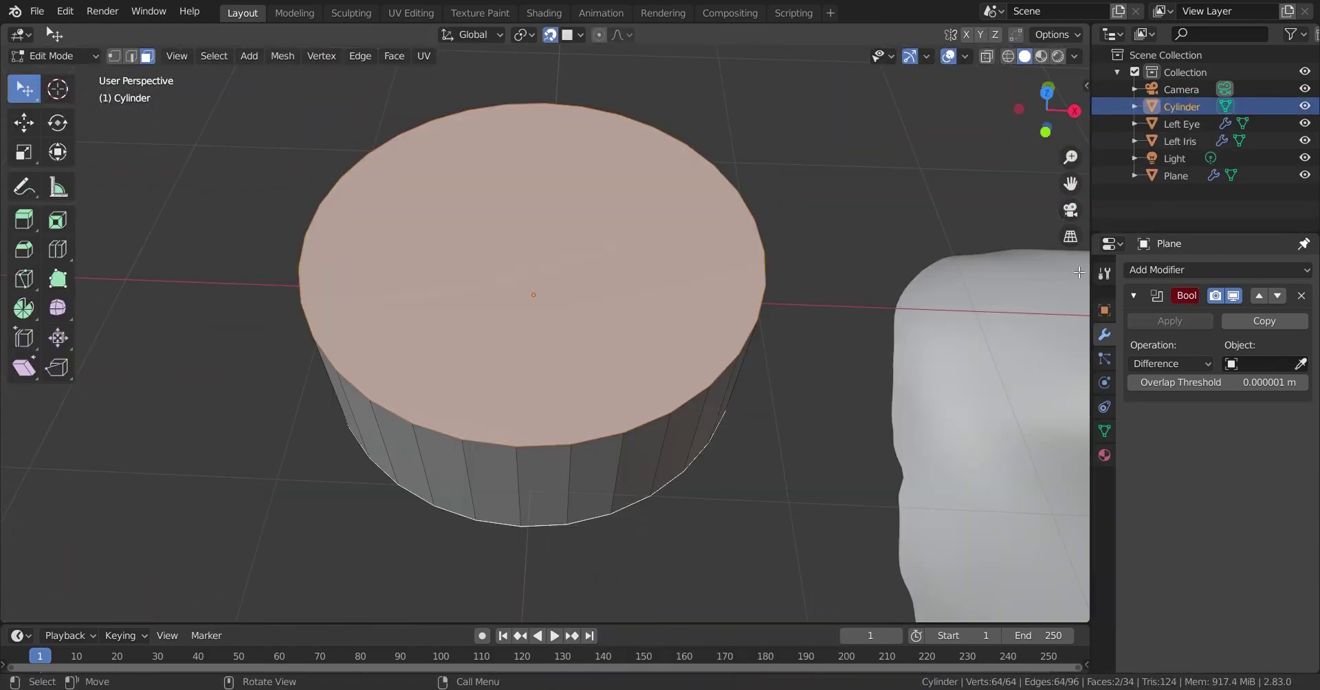
key(e)
key(s)
right_click(1019, 281)
key(i)
click(896, 315)
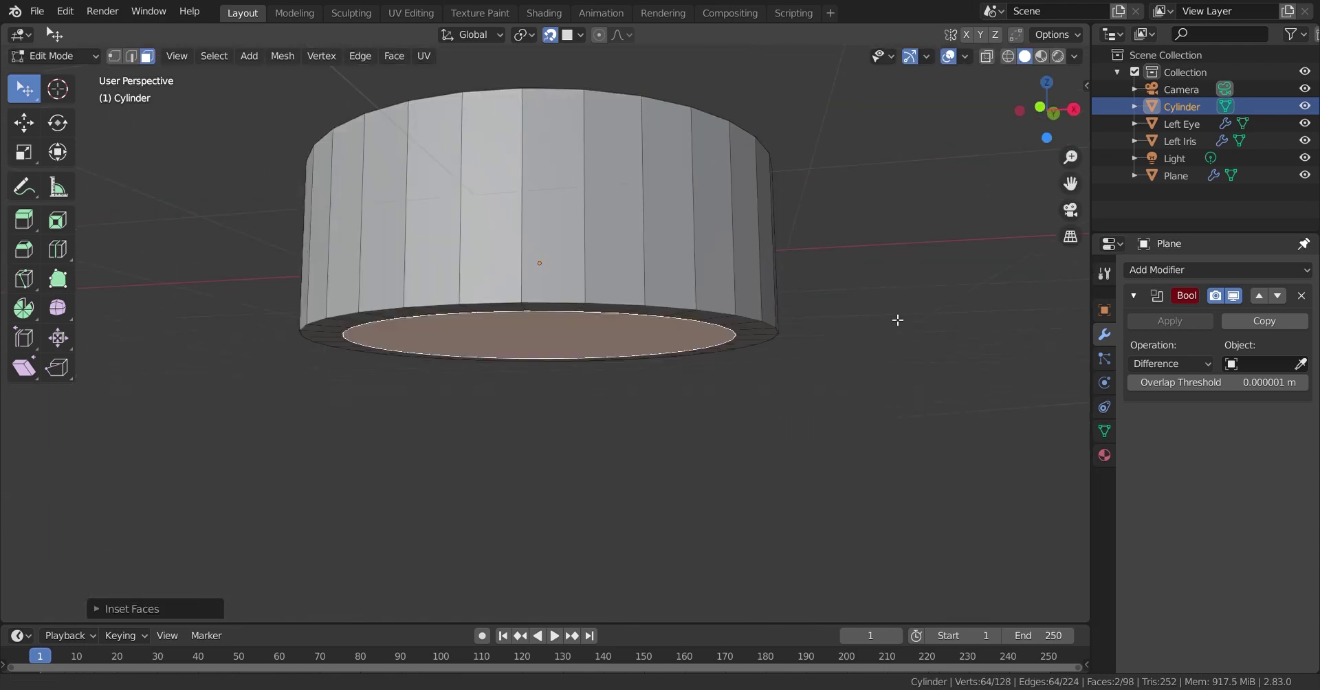
mouse_move(896, 315)
middle_down()
mouse_move(804, 285)
mouse_move(796, 173)
middle_up()
key(e)
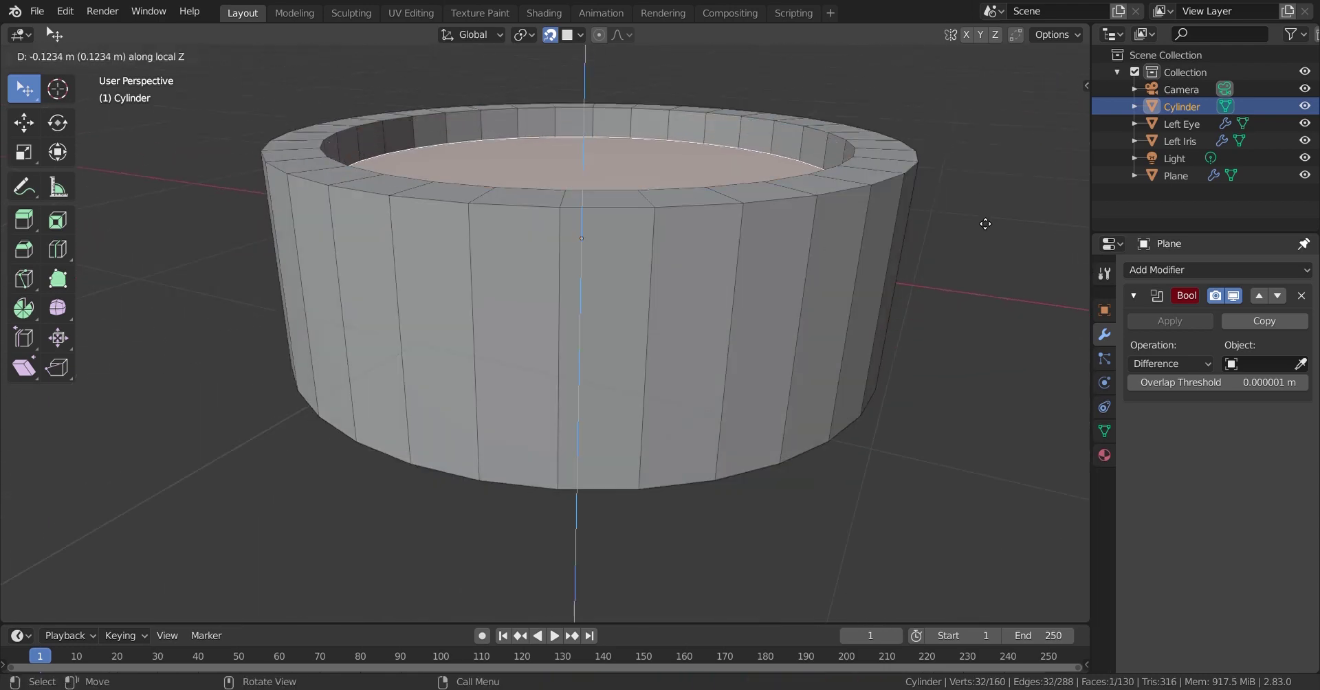
click(977, 229)
Select the ring's inner lip edge loop and resize it
mouse_move(977, 229)
middle_down()
mouse_move(928, 153)
mouse_move(289, 146)
middle_up()
key(alt+a)
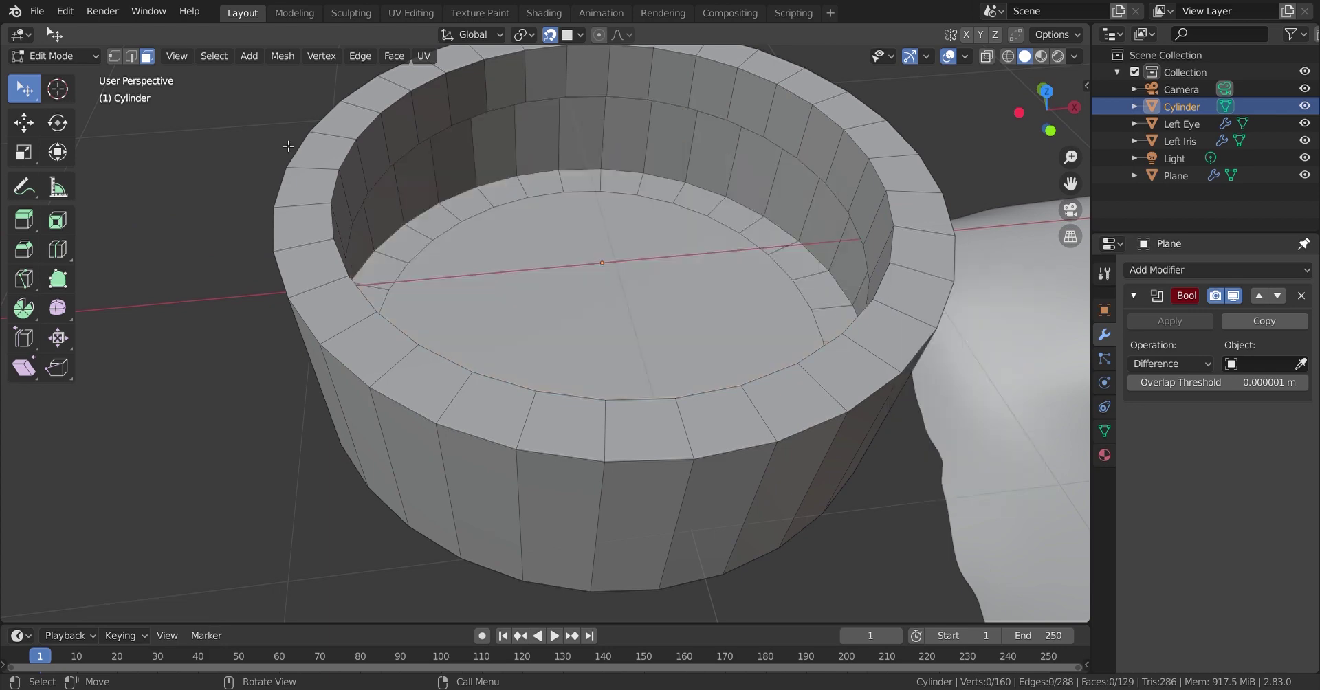
right_click(1041, 202)
mouse_move(138, 309)
middle_down()
mouse_move(664, 397)
mouse_move(672, 501)
mouse_move(477, 249)
middle_up()
scroll(671, 501, up, 4)
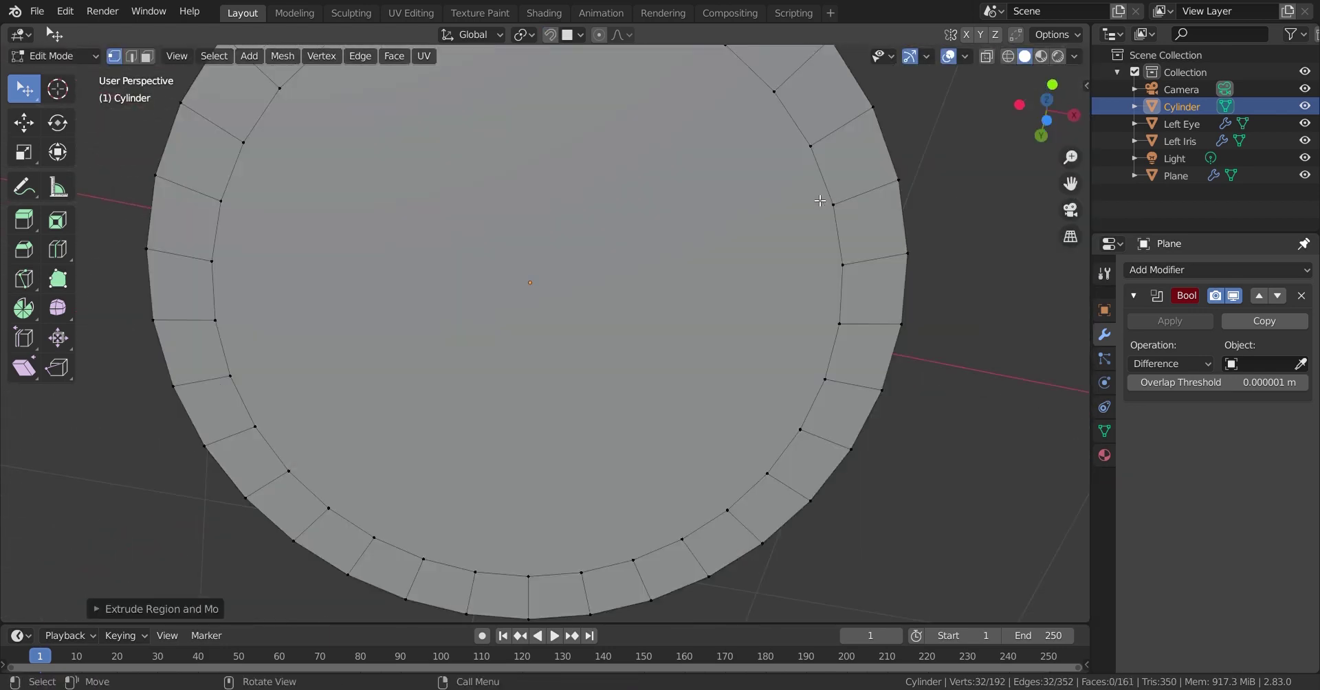
key(alt+a)
alt+click(852, 207)
key(s)
click(921, 206)
mouse_move(922, 206)
middle_down()
mouse_move(708, 319)
mouse_move(660, 391)
mouse_move(840, 291)
middle_up()
Extrude the inner edge loop straight up, add two loop cuts around the wall, and save
key(e)
key(z)
click(871, 224)
key(ctrl+r)
scroll(619, 455, up, 1)
mouse_move(871, 224)
middle_down()
mouse_move(618, 455)
mouse_move(605, 254)
middle_up()
click(619, 455)
key(x)
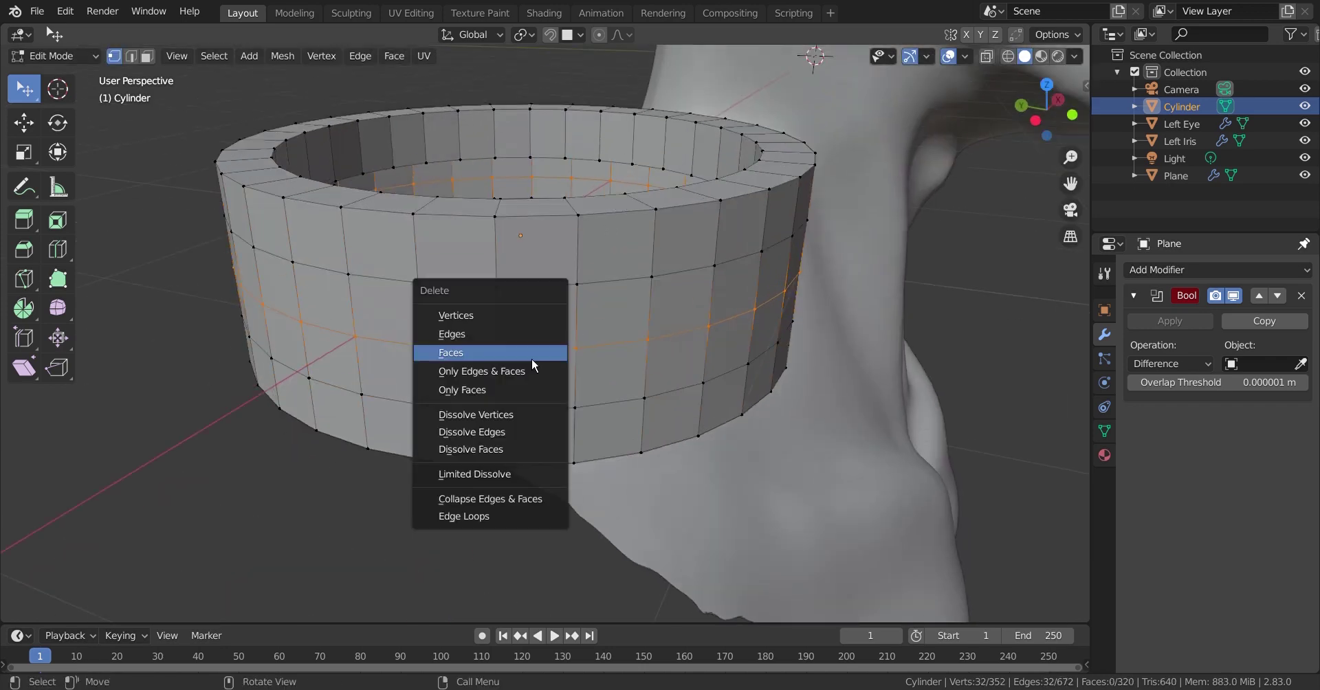
key(Escape)
key(ctrl+s)
Trial an outward extrusion of the face ring, undo it, and switch to face selection
mouse_move(687, 288)
middle_down()
mouse_move(741, 300)
mouse_move(942, 291)
mouse_move(695, 425)
middle_up()
key(e)
key(s)
key(Escape)
key(ctrl+z)
key(3)
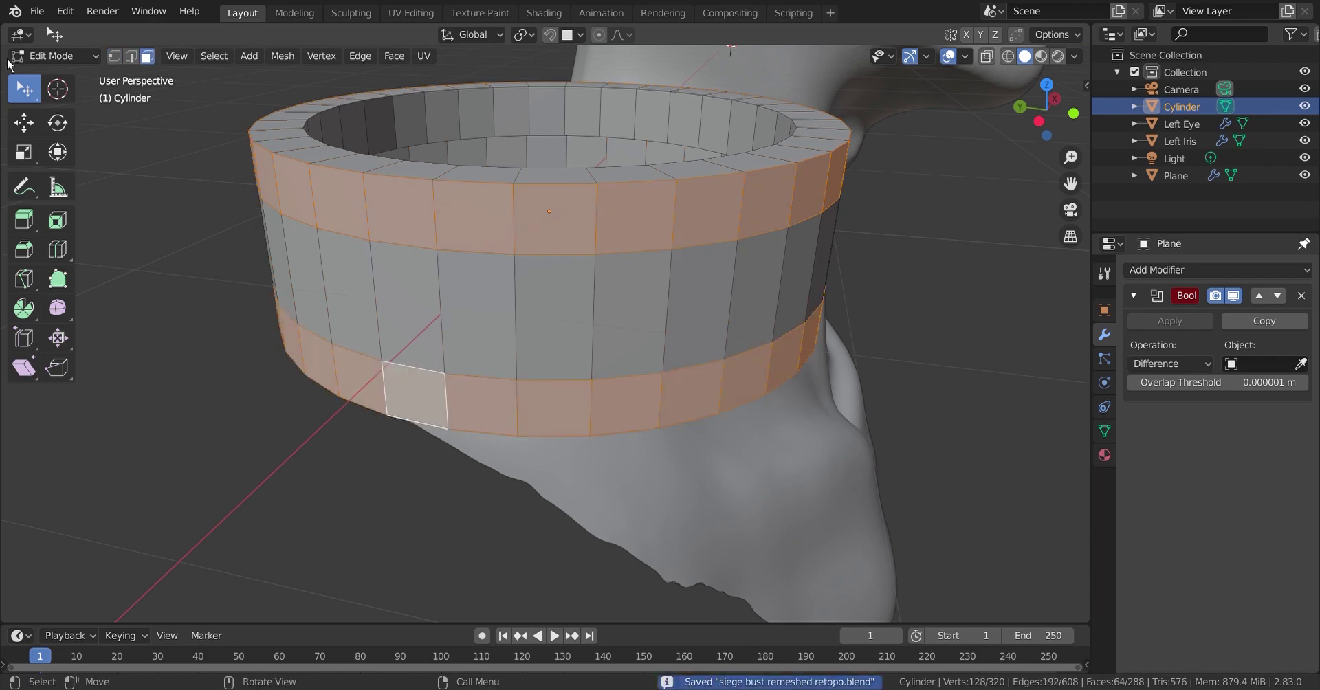
key(e)
key(s)
key(Escape)
key(ctrl+z)
Extrude the face bands and scale them outward into flared rims
key(e)
key(s)
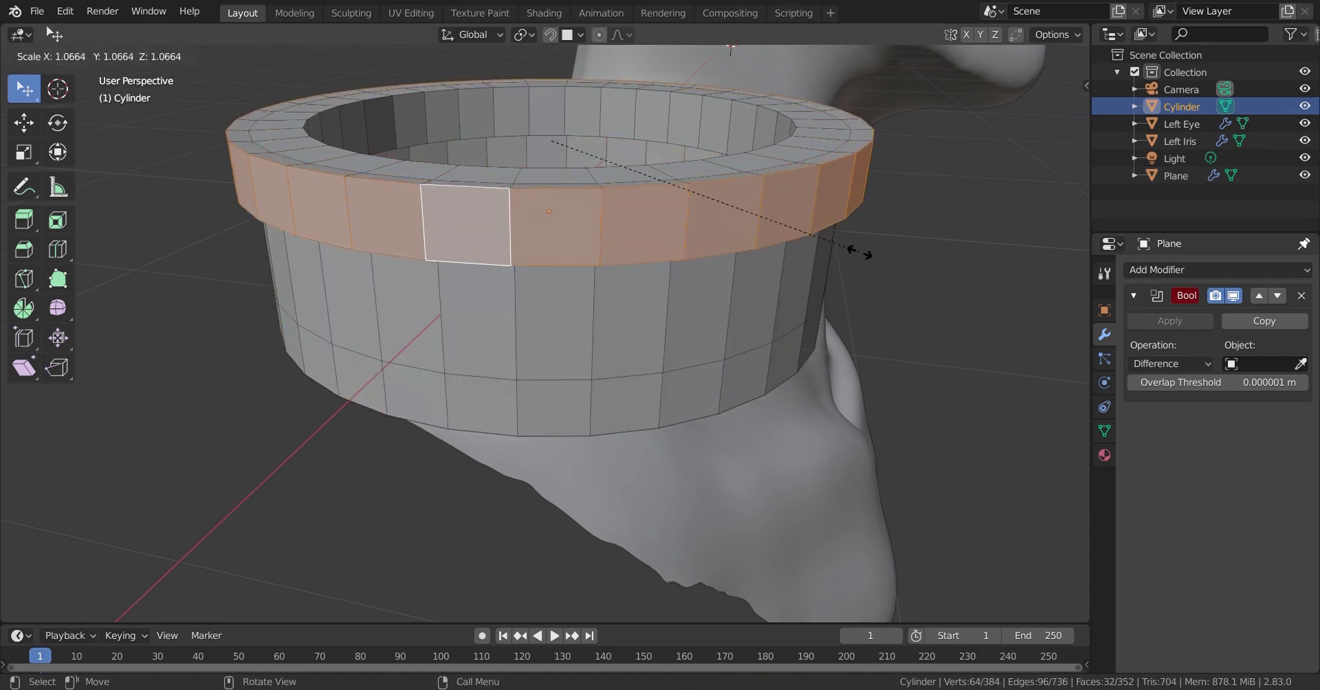
click(855, 249)
alt+click(739, 375)
key(e)
key(s)
click(834, 298)
Undo the last extrusion, rescale the band viewed from below, and save the file
mouse_move(834, 298)
middle_down()
mouse_move(837, 114)
mouse_move(949, 214)
middle_up()
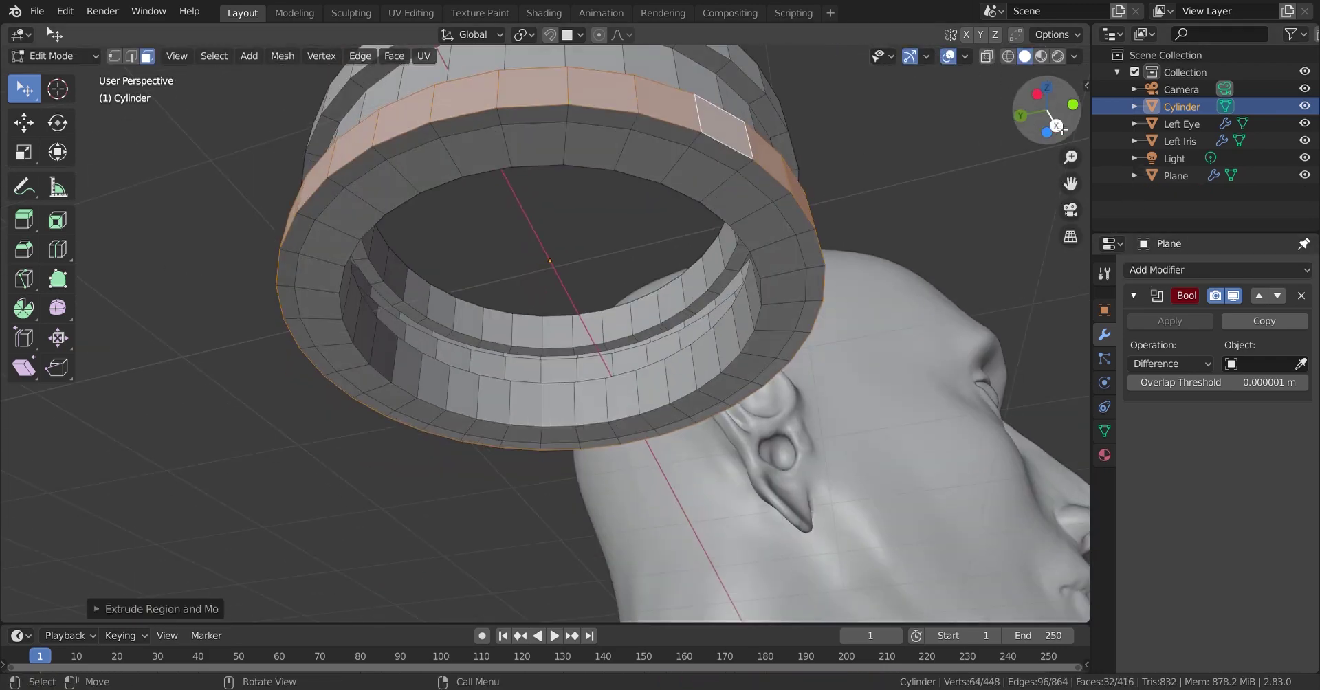
key(ctrl+z)
key(ctrl+KP_7)
scroll(959, 223, up, 5)
click(1070, 119)
mouse_move(1070, 119)
middle_down()
mouse_move(791, 369)
mouse_move(517, 199)
middle_up()
key(ctrl+s)
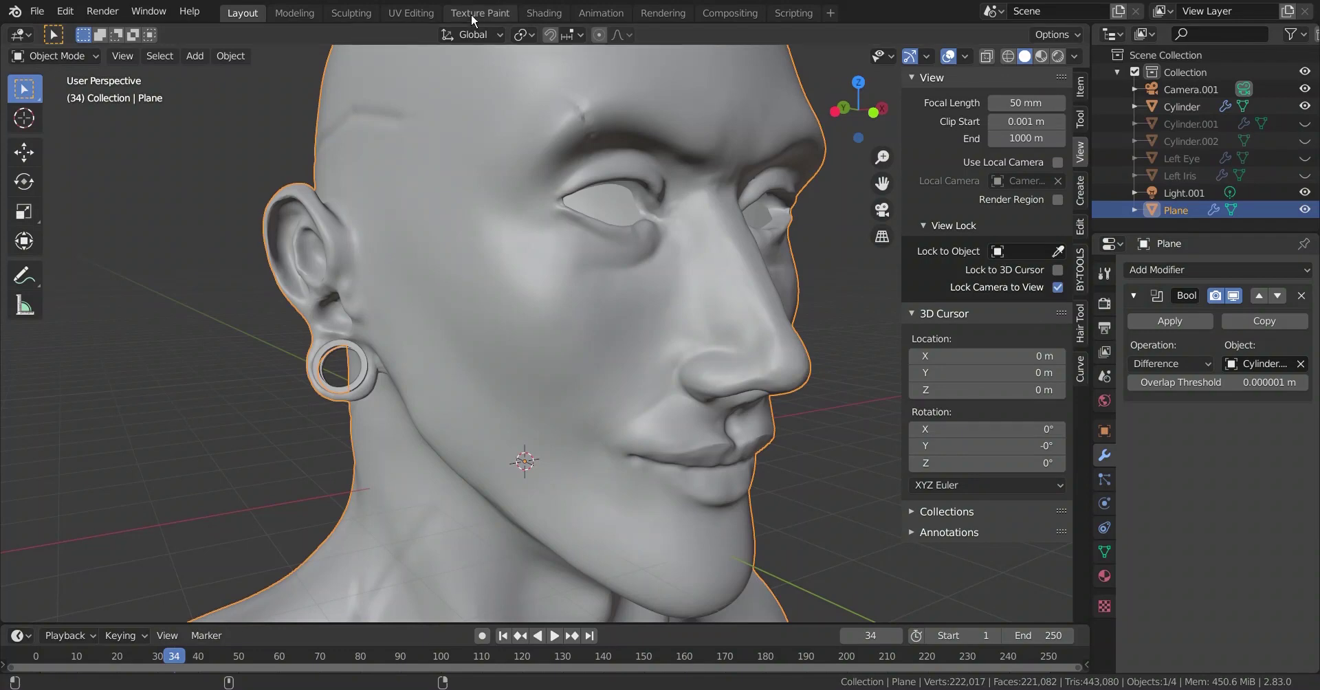
In Texture Paint, create a 2048 px pale skin-coloured image named 'siege skin'
click(472, 15)
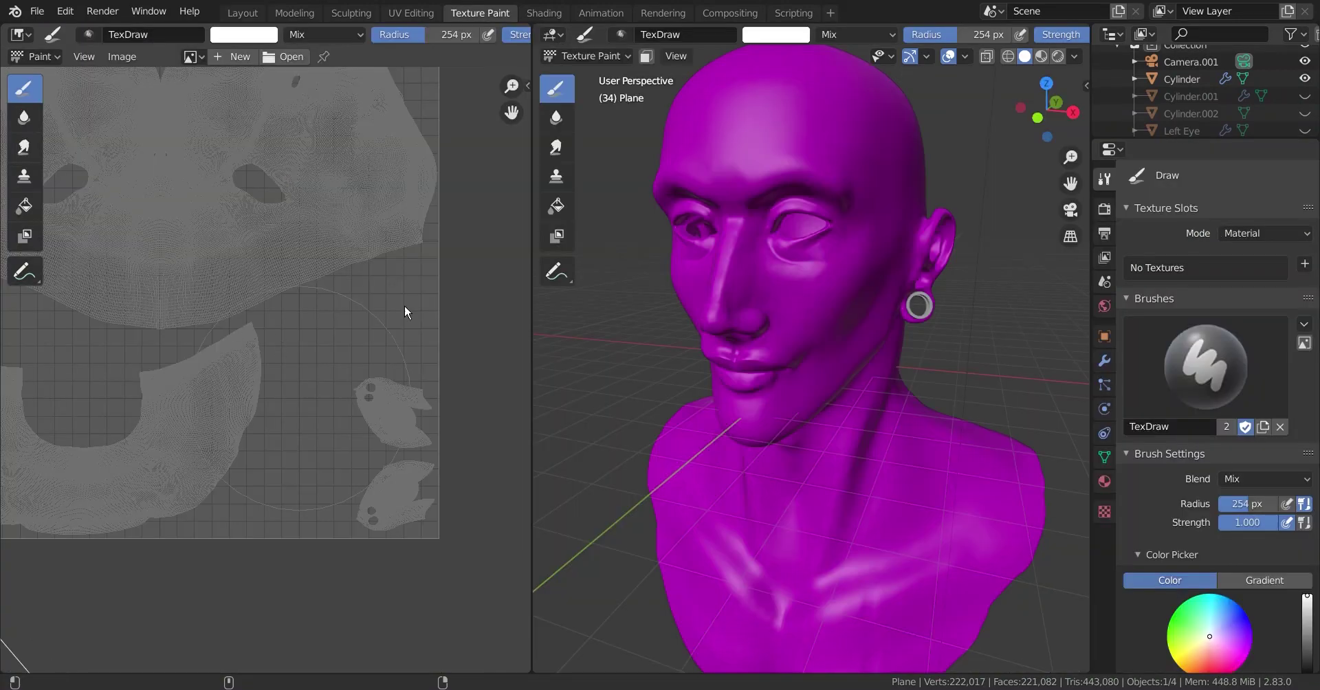
click(256, 56)
text(siege skin)
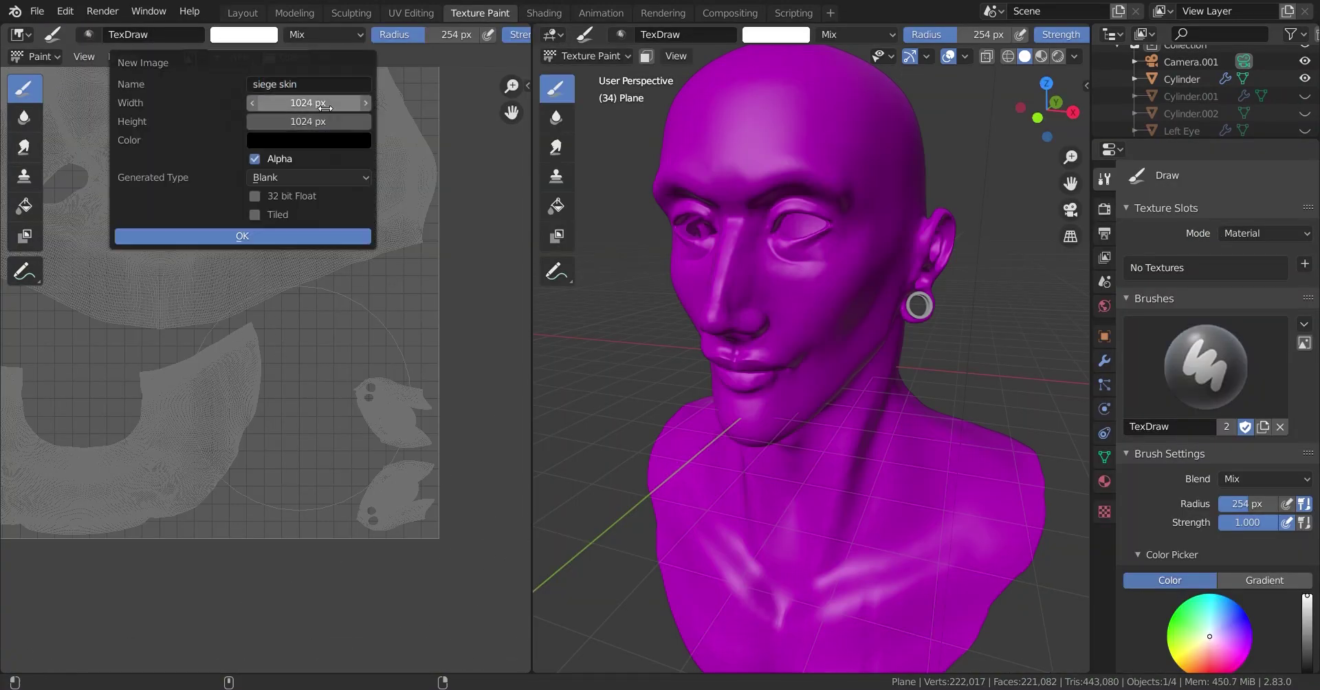
click(309, 140)
drag(394, 282, 394, 182)
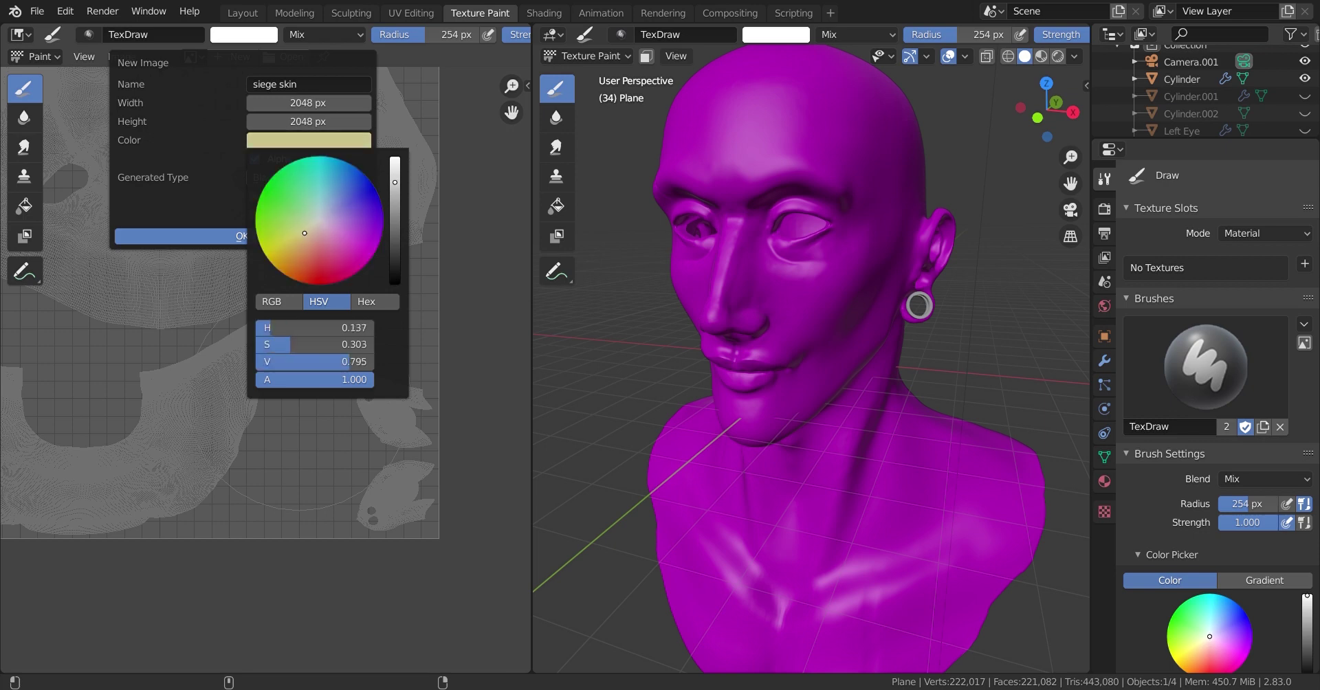
click(239, 237)
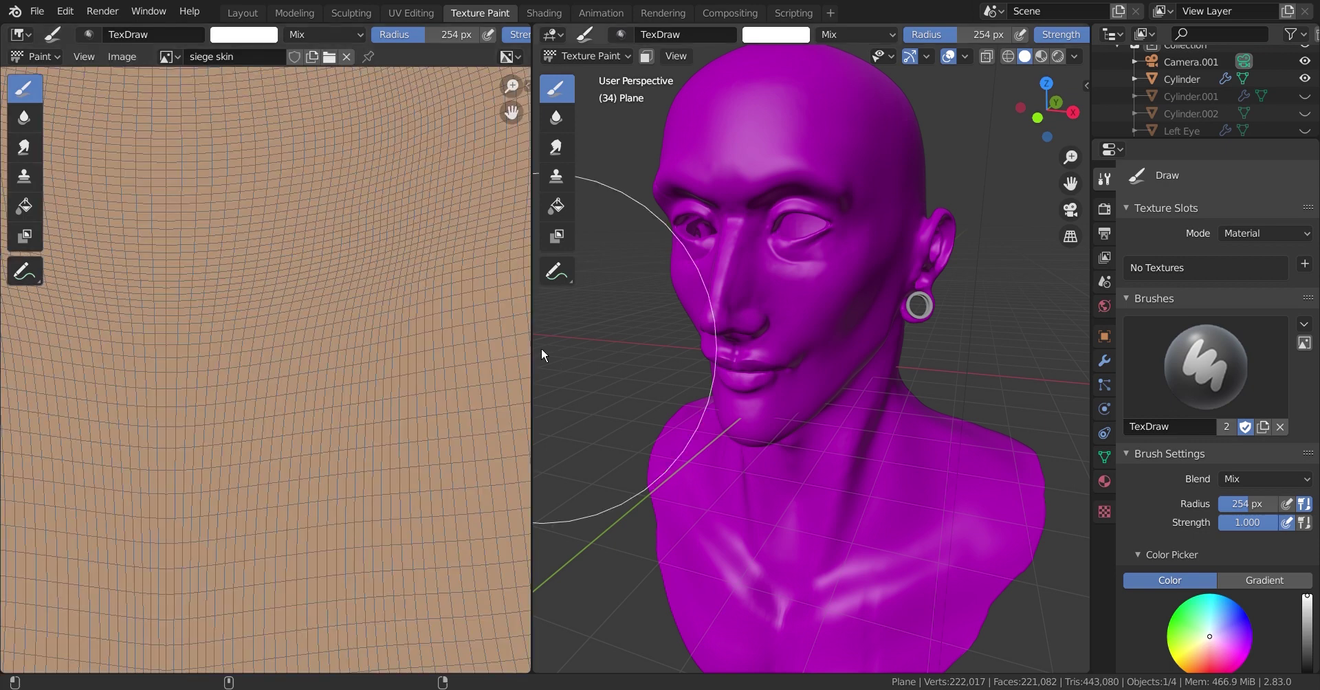
click(121, 56)
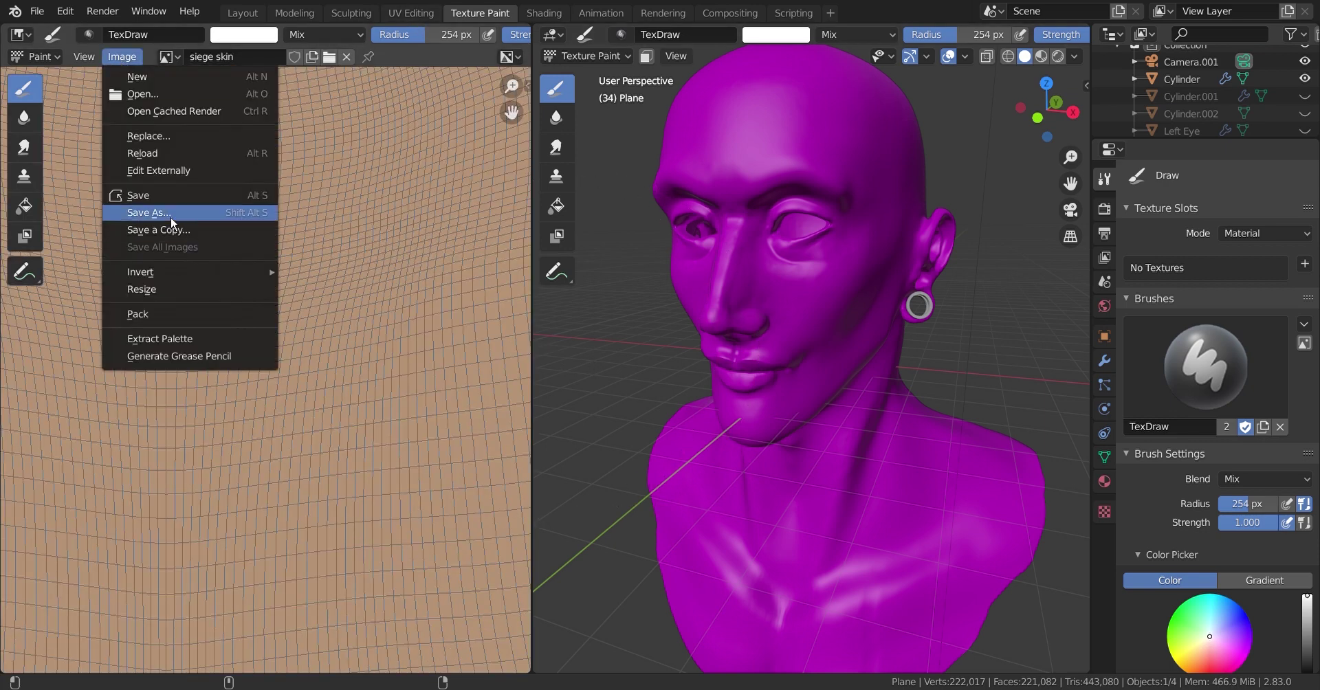
In Shading, link a siege skin Image Texture node to Base Color and darken the subsurface pink
click(547, 23)
key(shift+a)
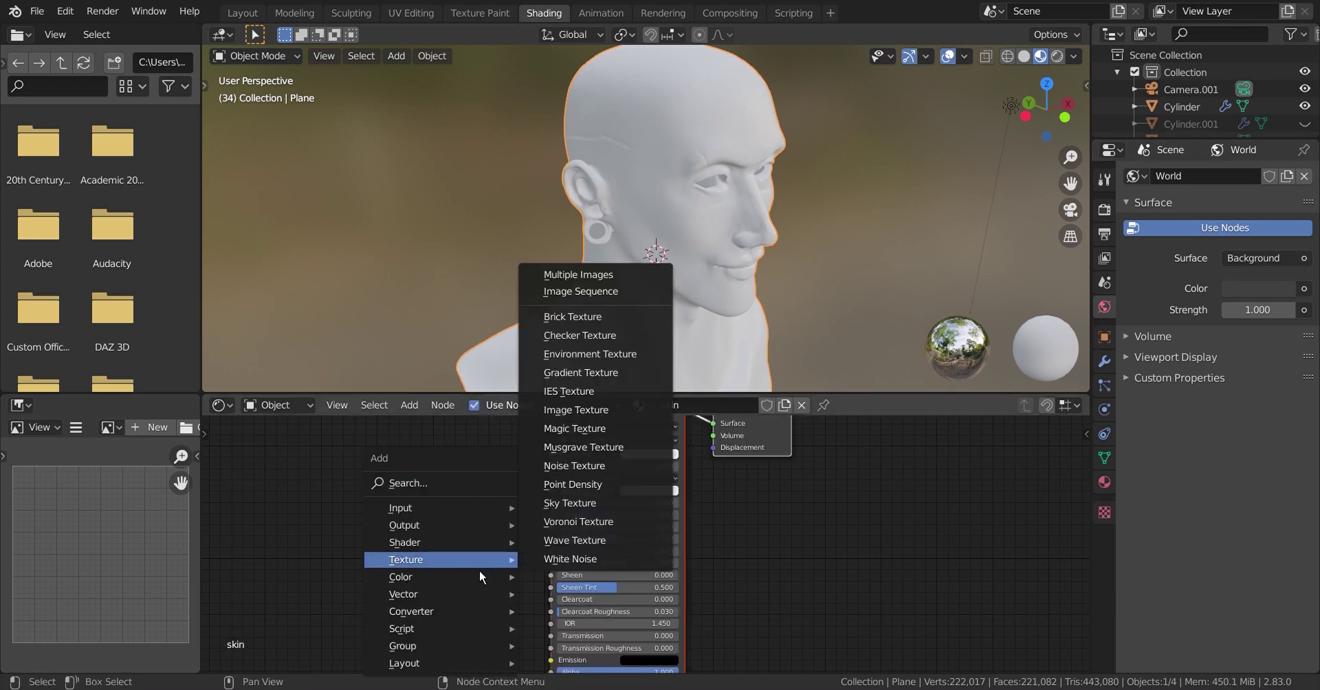
click(576, 409)
click(413, 446)
drag(479, 454, 550, 454)
click(358, 484)
click(385, 502)
click(649, 490)
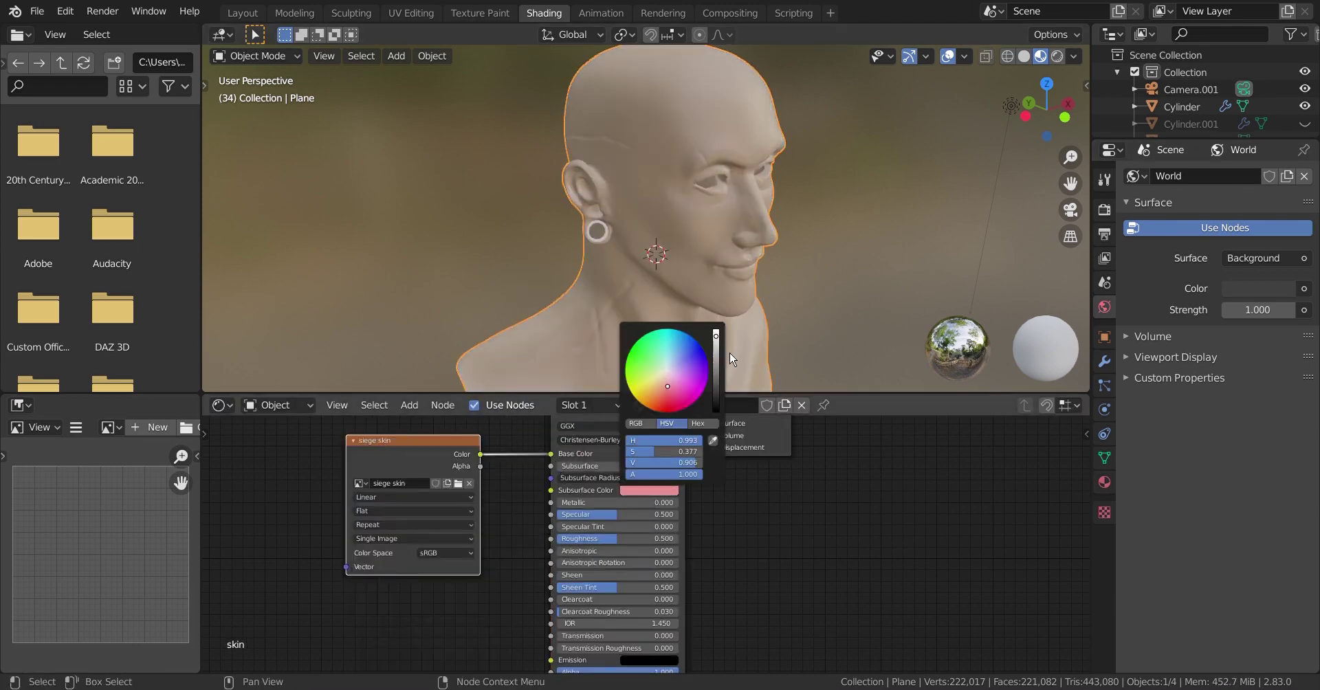
scroll(732, 358, down, 3)
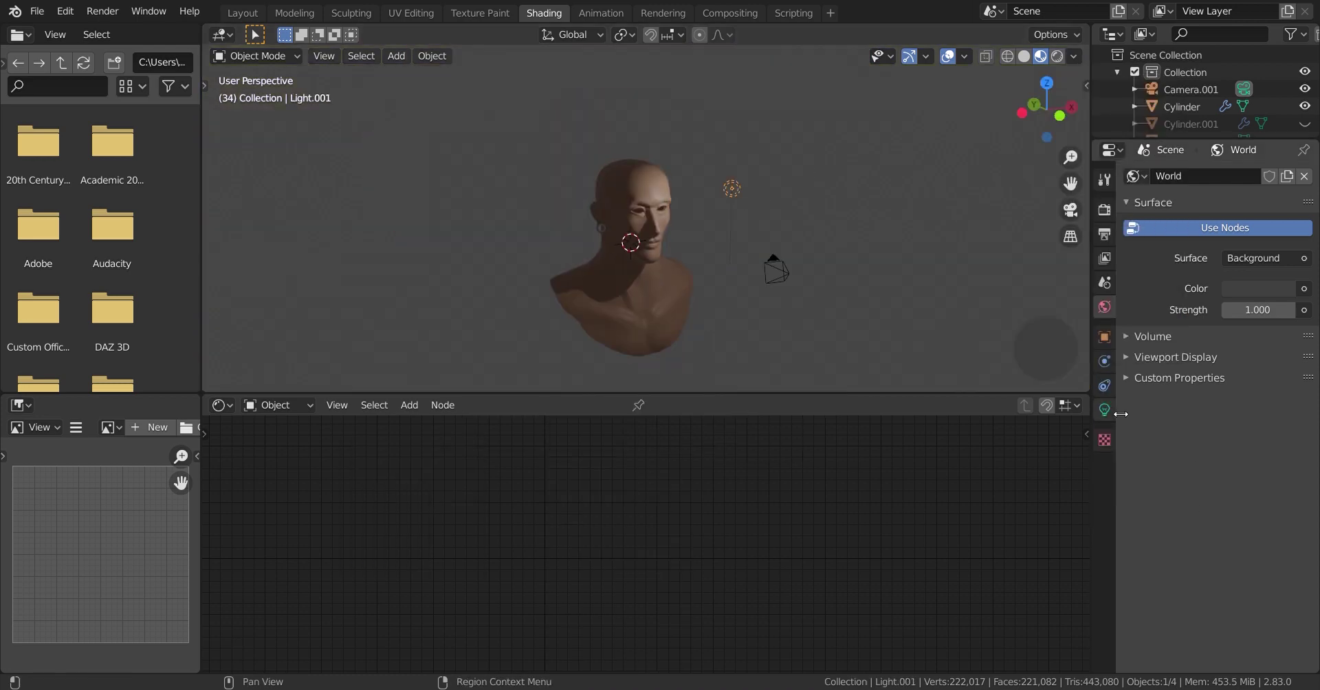
click(1104, 410)
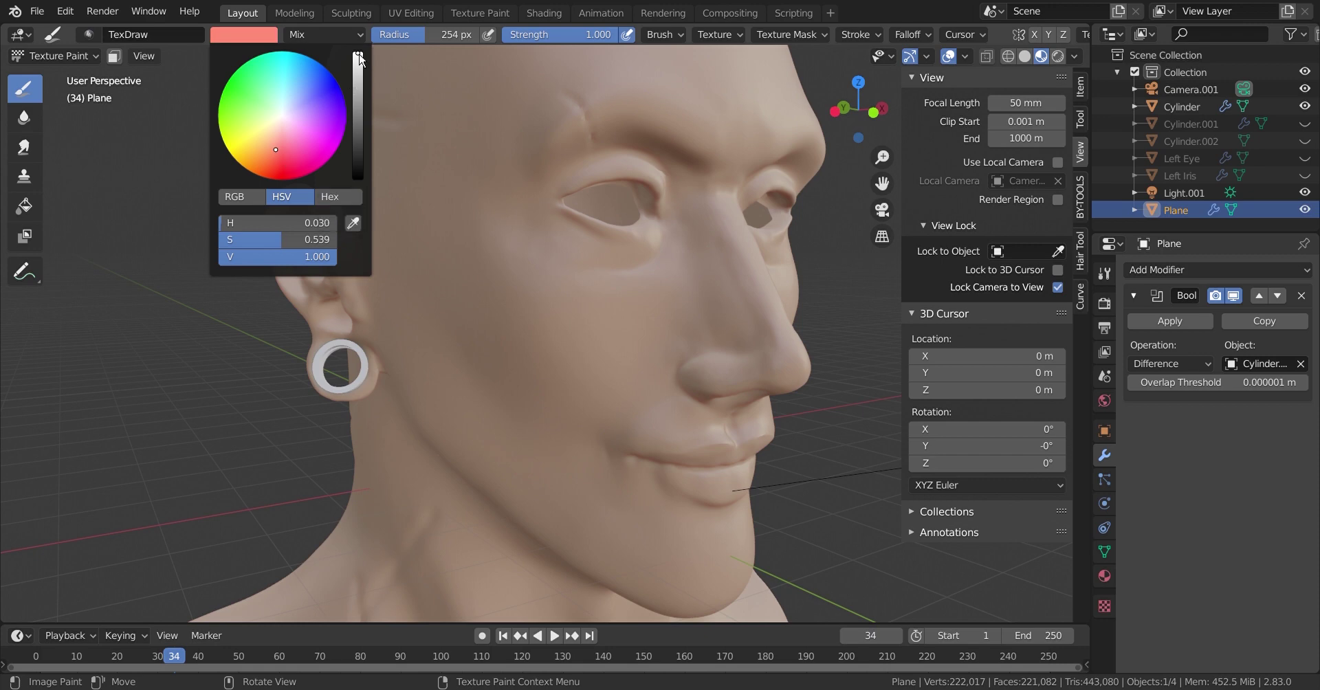
Pick a deeper red and paint flush inside and around the nostrils and over the nose tip
drag(358, 59, 358, 93)
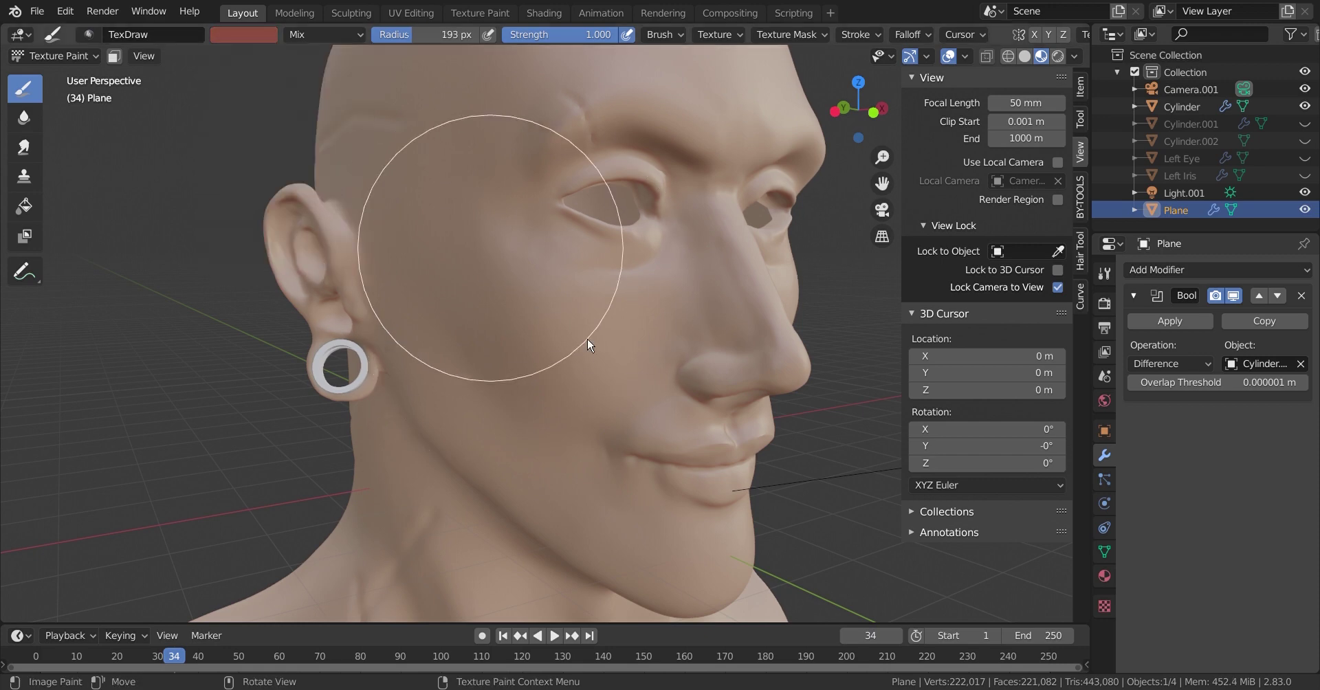
mouse_move(613, 313)
middle_down()
mouse_move(521, 534)
mouse_move(501, 300)
middle_up()
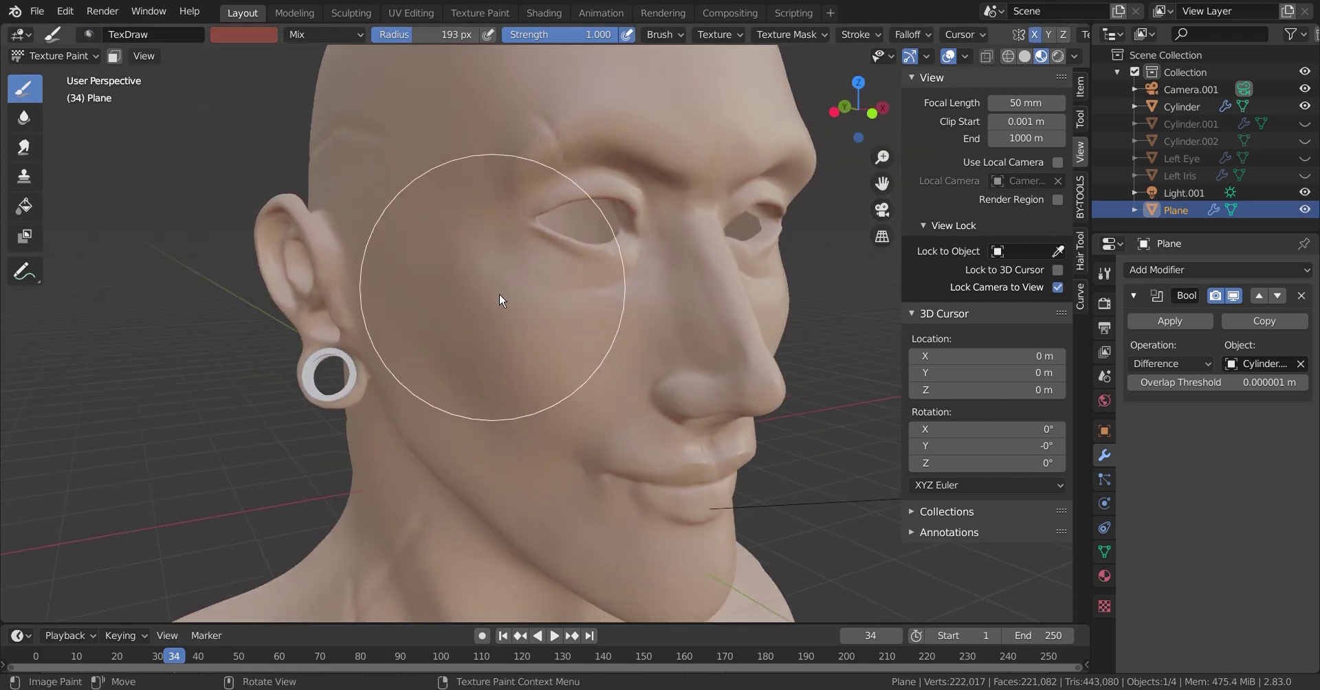
middle_drag(537, 353, 673, 353)
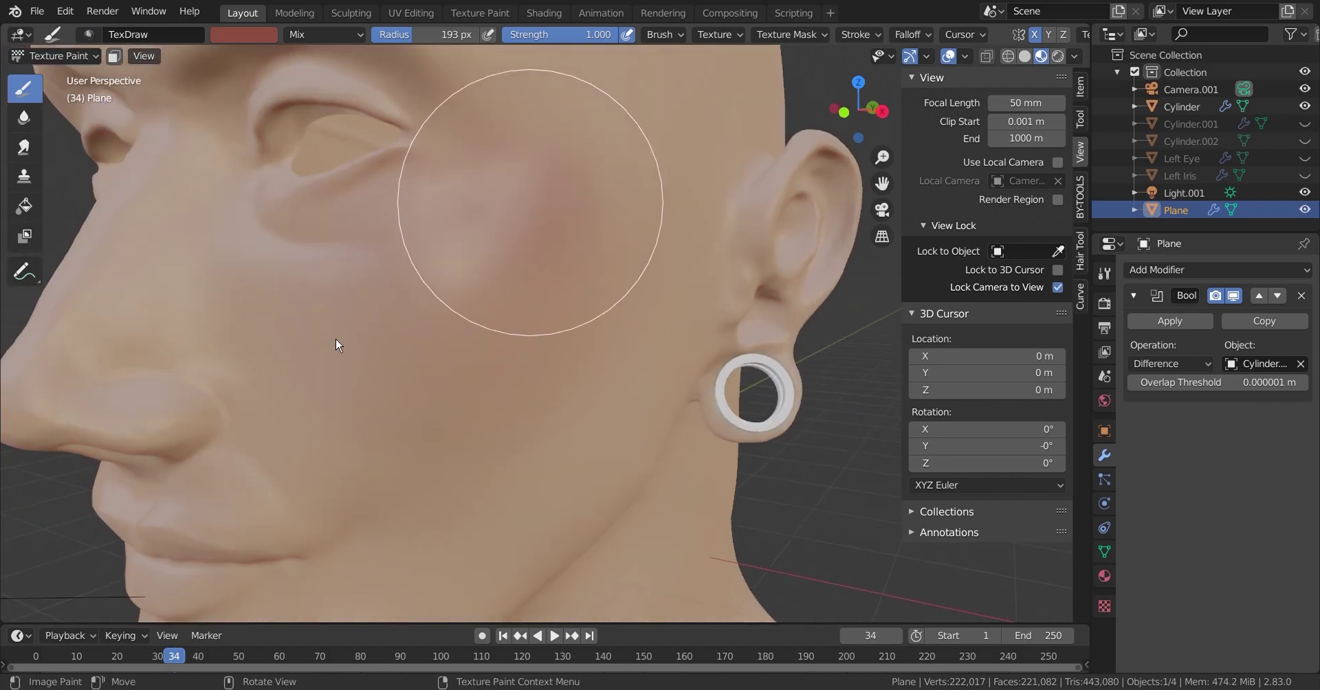
mouse_move(337, 345)
middle_down()
mouse_move(550, 383)
mouse_move(433, 343)
middle_up()
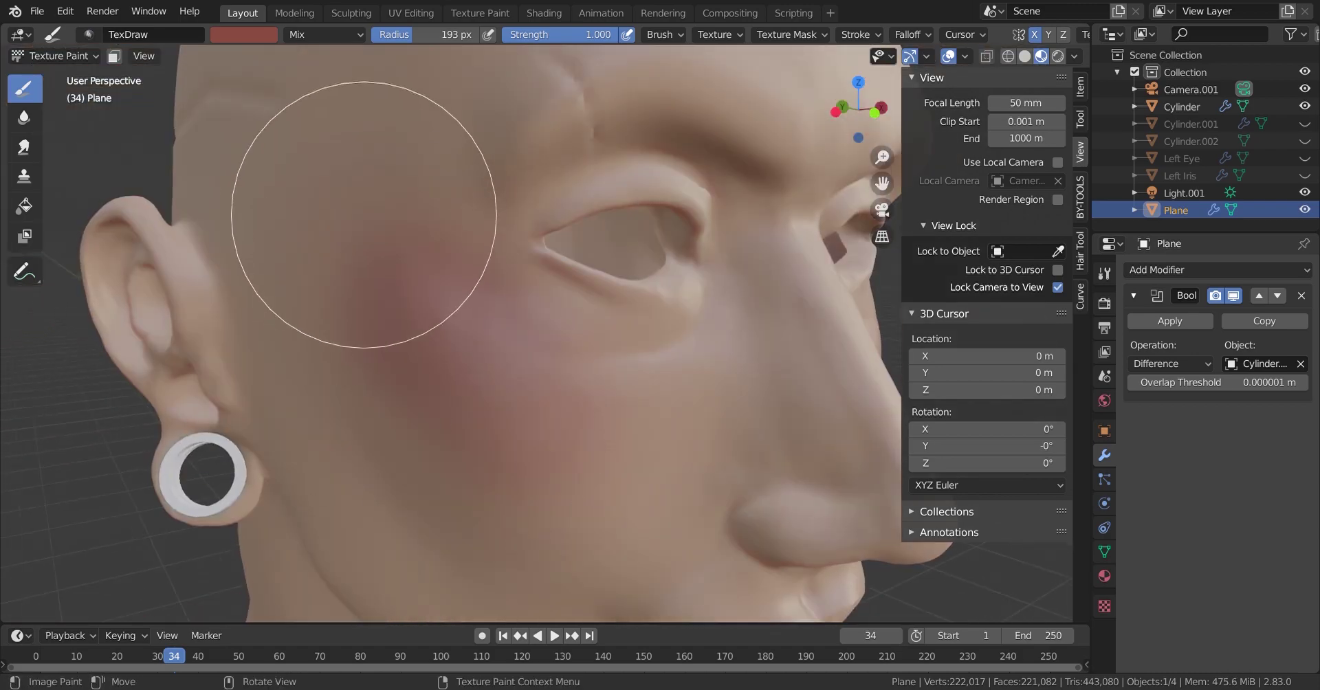
mouse_move(657, 413)
middle_down()
mouse_move(618, 398)
mouse_move(545, 318)
mouse_move(535, 379)
middle_up()
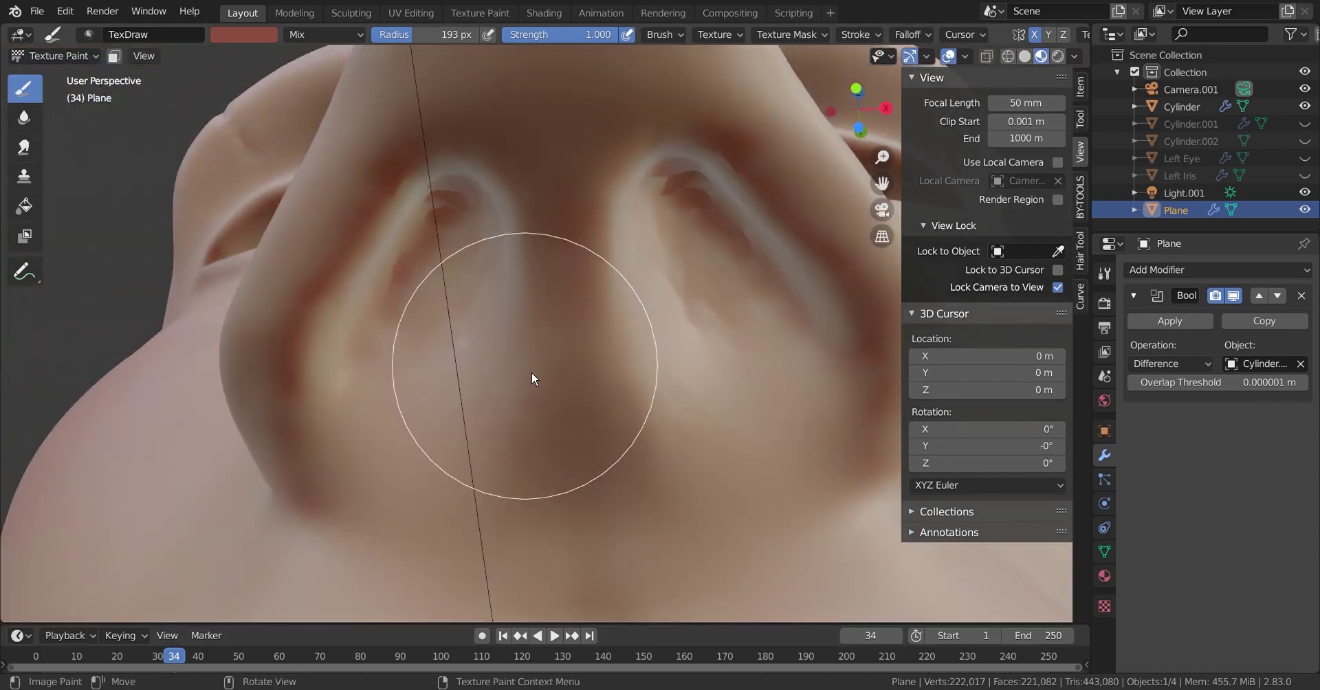
drag(416, 282, 427, 384)
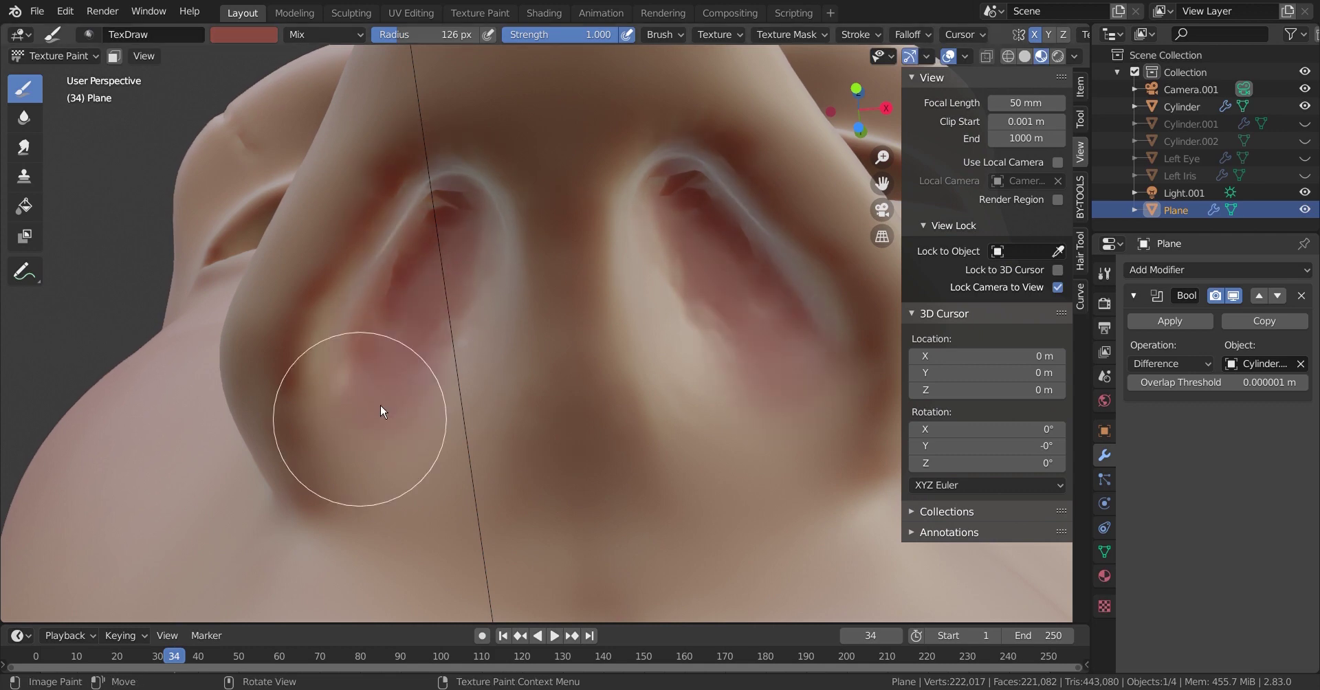
mouse_move(383, 411)
middle_down()
mouse_move(442, 262)
mouse_move(457, 313)
middle_up()
drag(457, 313, 465, 324)
mouse_move(465, 324)
middle_down()
mouse_move(666, 330)
mouse_move(577, 376)
middle_up()
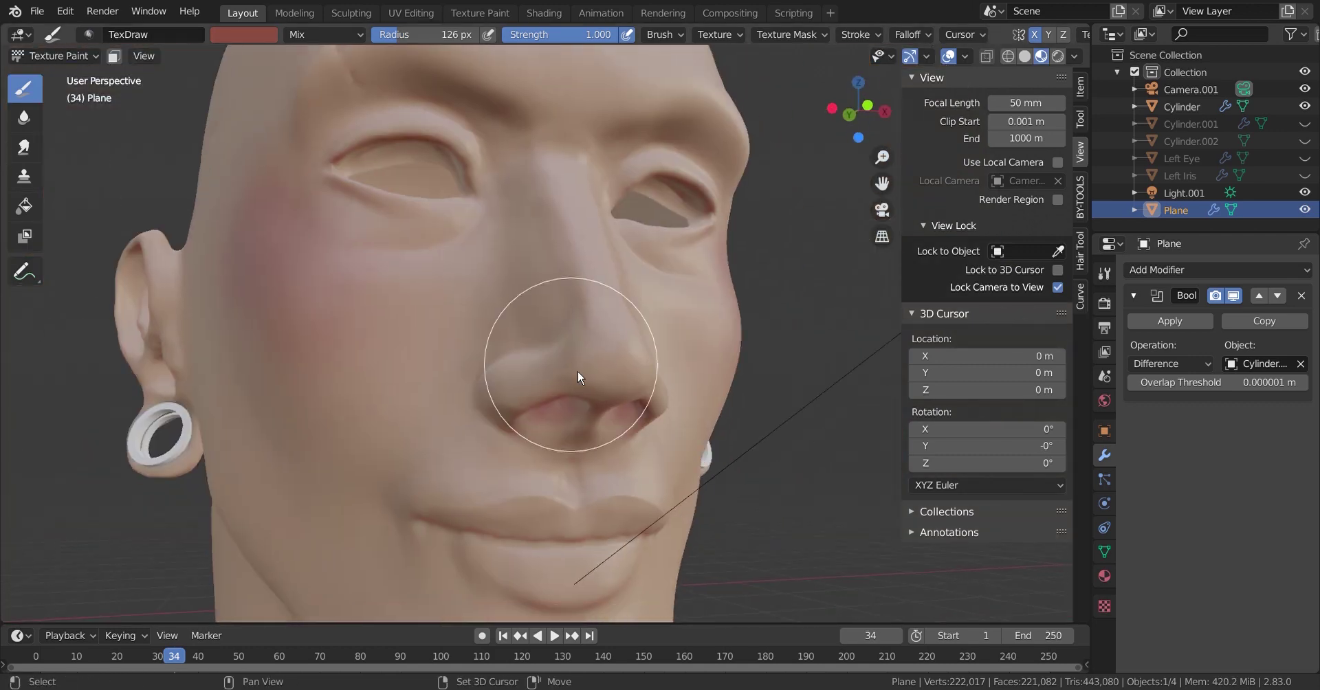
scroll(577, 377, up, 2)
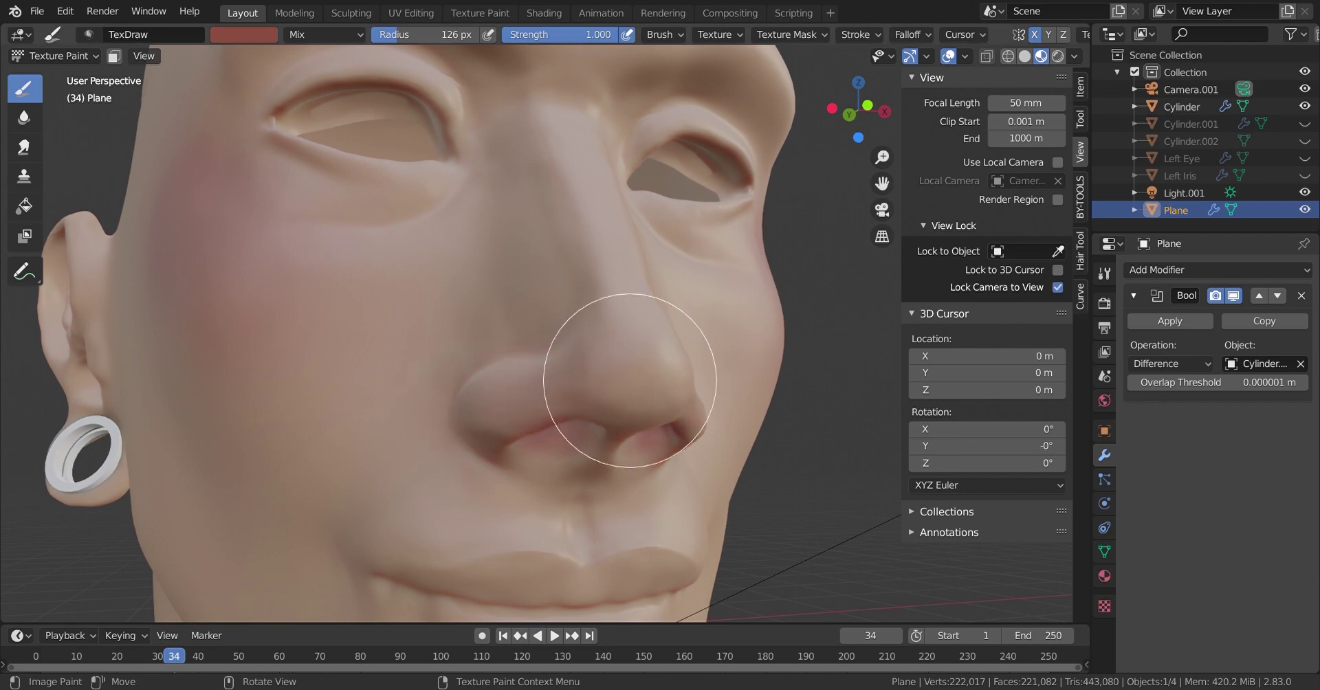
mouse_move(593, 228)
middle_down()
mouse_move(546, 365)
mouse_move(636, 340)
middle_up()
drag(636, 340, 665, 368)
Alternate between the Soften and TexDraw brushes while working close in on the nose tip
click(23, 117)
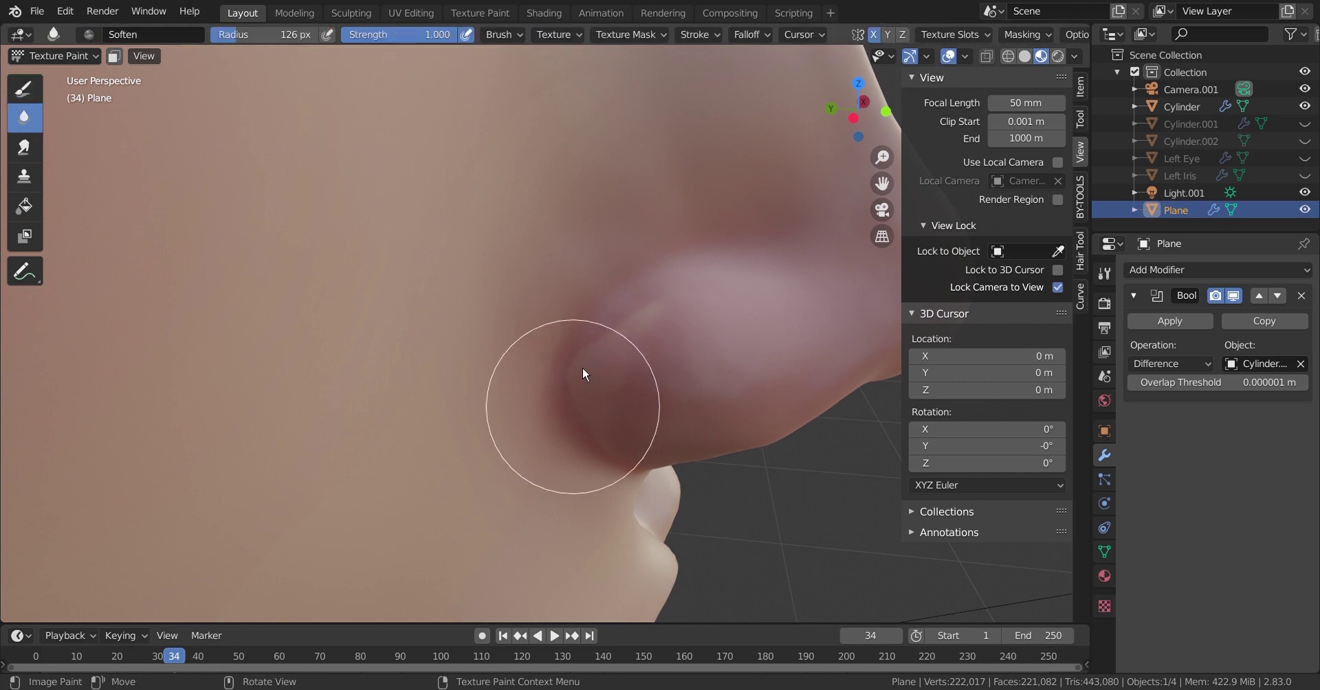
key(d)
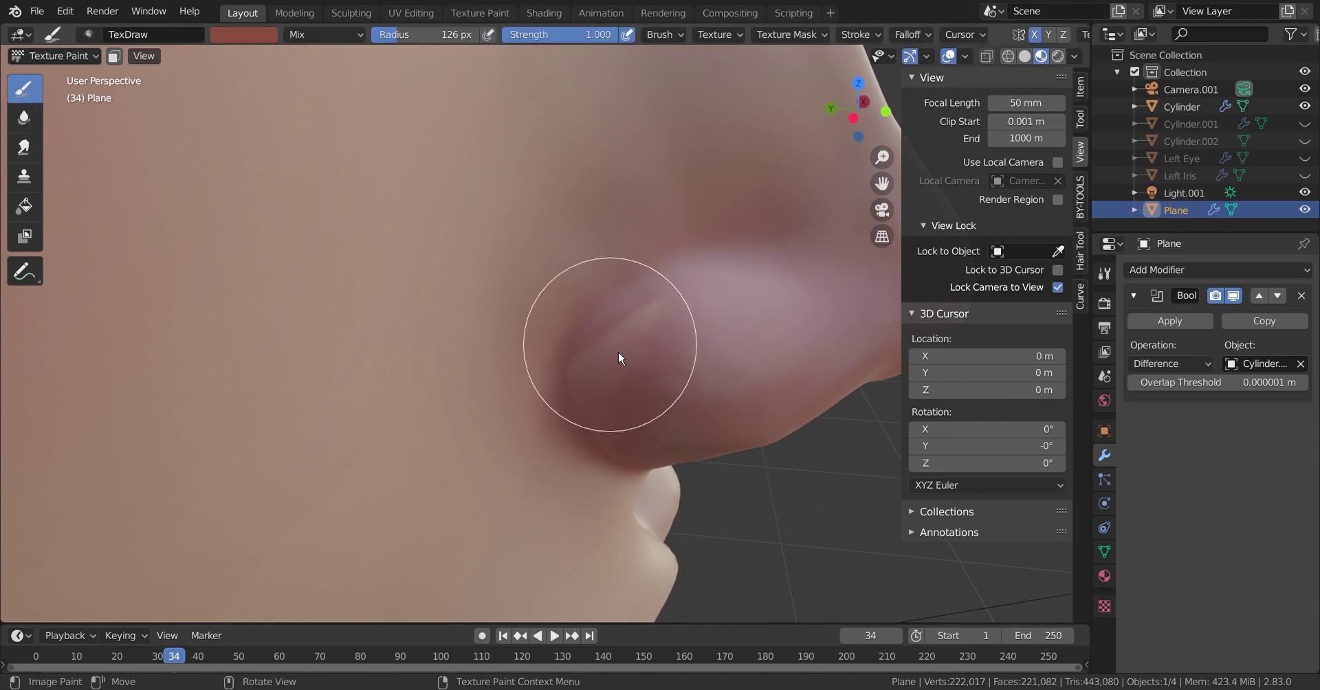
key(s)
key(d)
middle_drag(650, 446, 835, 356)
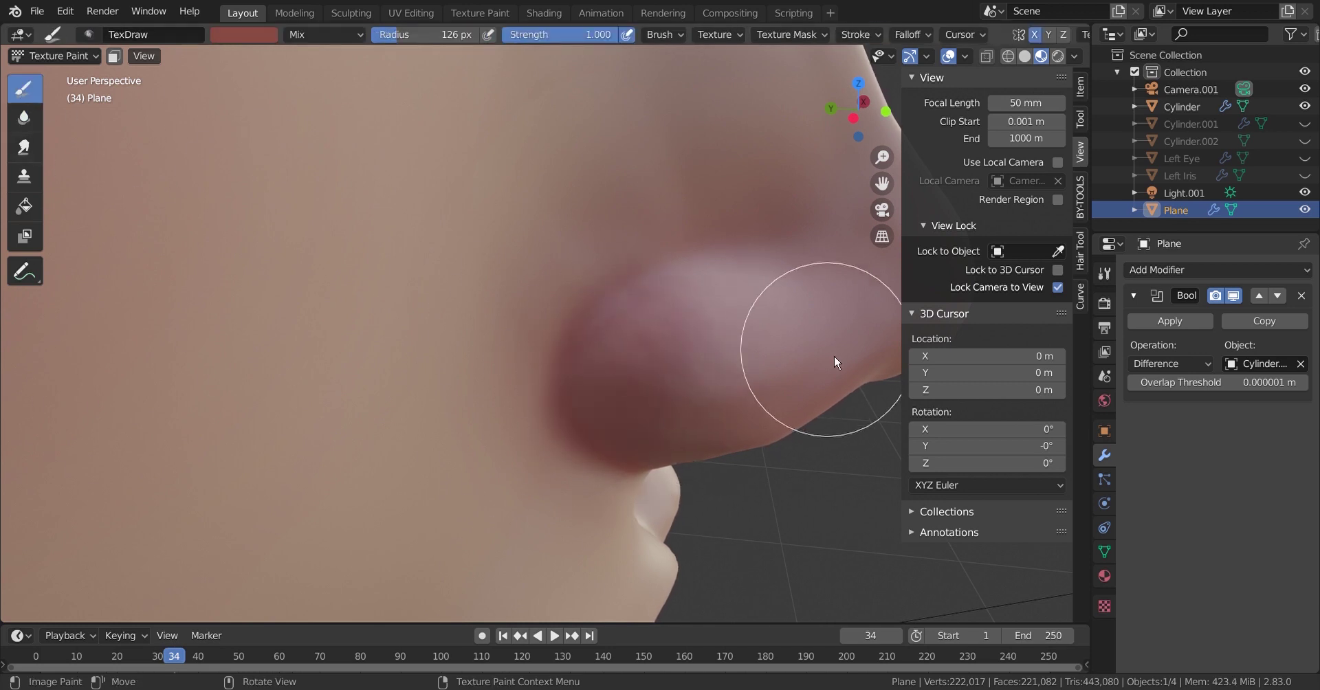
scroll(371, 374, down, 5)
scroll(603, 355, up, 5)
mouse_move(603, 354)
middle_down()
mouse_move(426, 241)
mouse_move(624, 284)
mouse_move(530, 286)
mouse_move(212, 206)
mouse_move(412, 376)
mouse_move(120, 332)
mouse_move(414, 314)
mouse_move(359, 359)
middle_up()
Soften the nose red into the skin, then set a lighter salmon paint colour
key(s)
scroll(359, 359, down, 4)
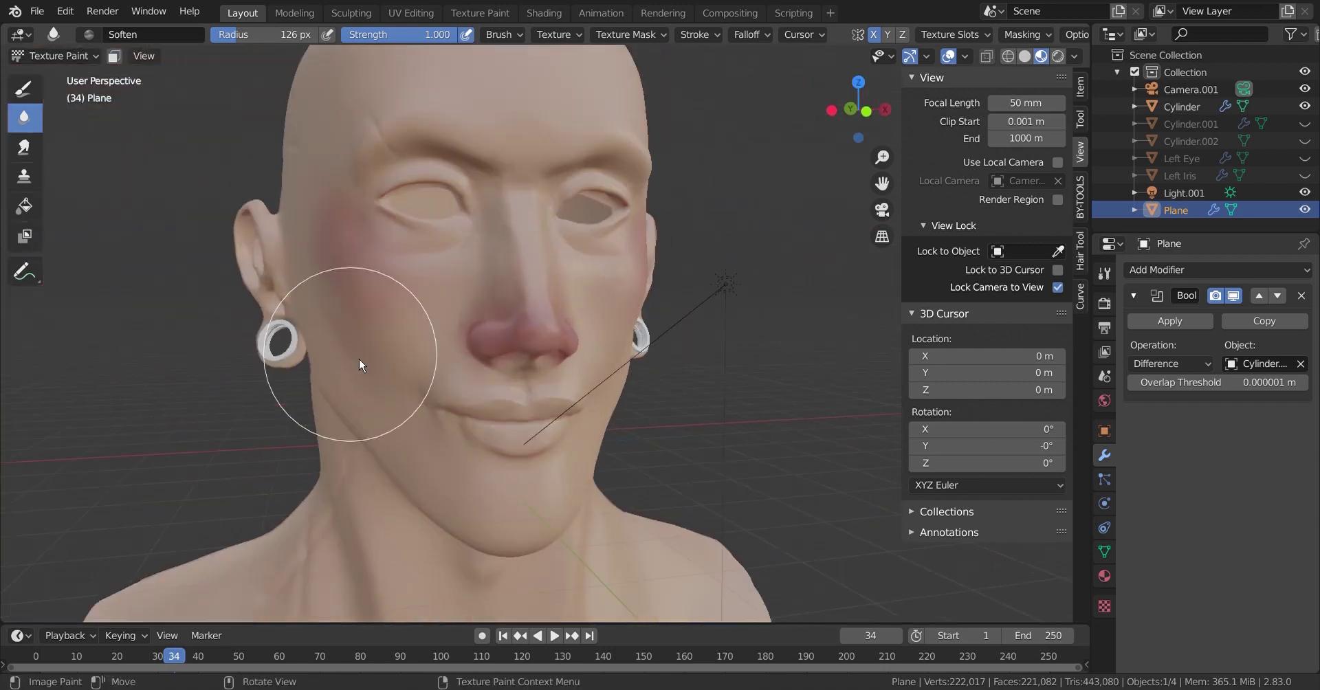
scroll(383, 605, up, 5)
key(d)
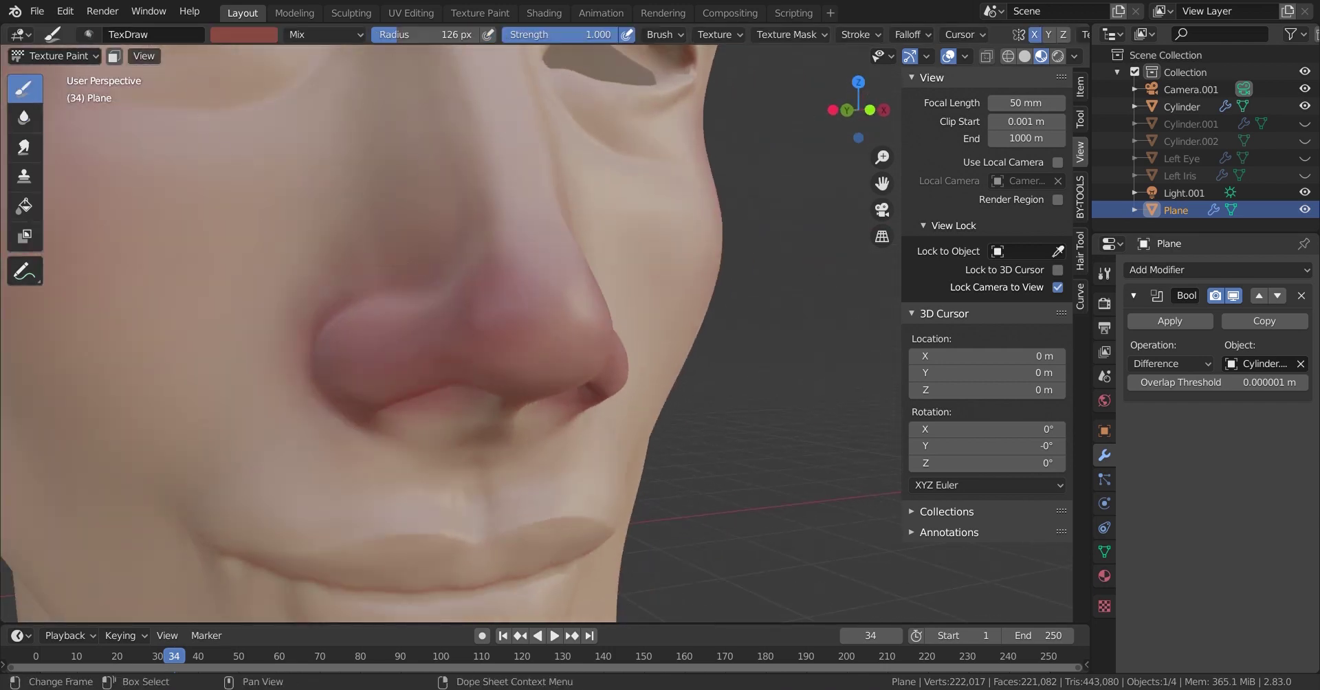
click(244, 35)
click(279, 153)
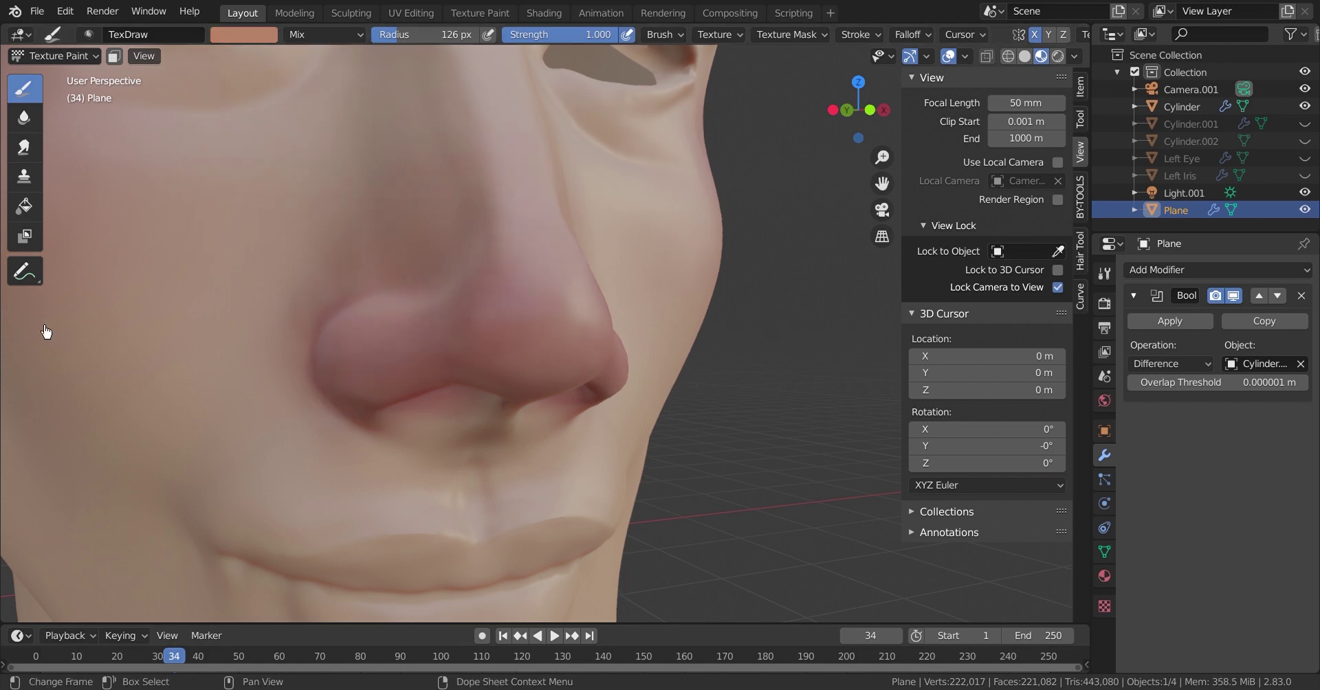
Facing the mouth head-on, choose a dark red paint colour for the lips
middle_drag(583, 360, 504, 342)
click(244, 35)
click(283, 162)
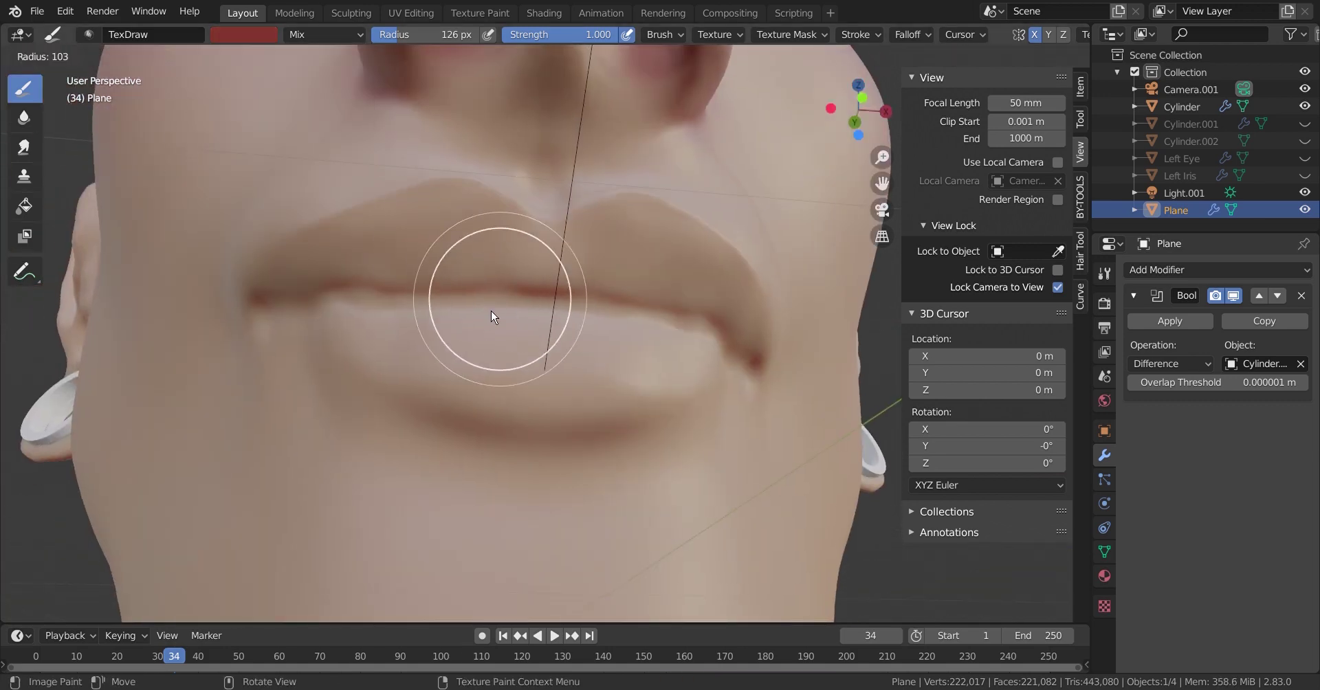
scroll(493, 280, up, 2)
scroll(443, 395, up, 3)
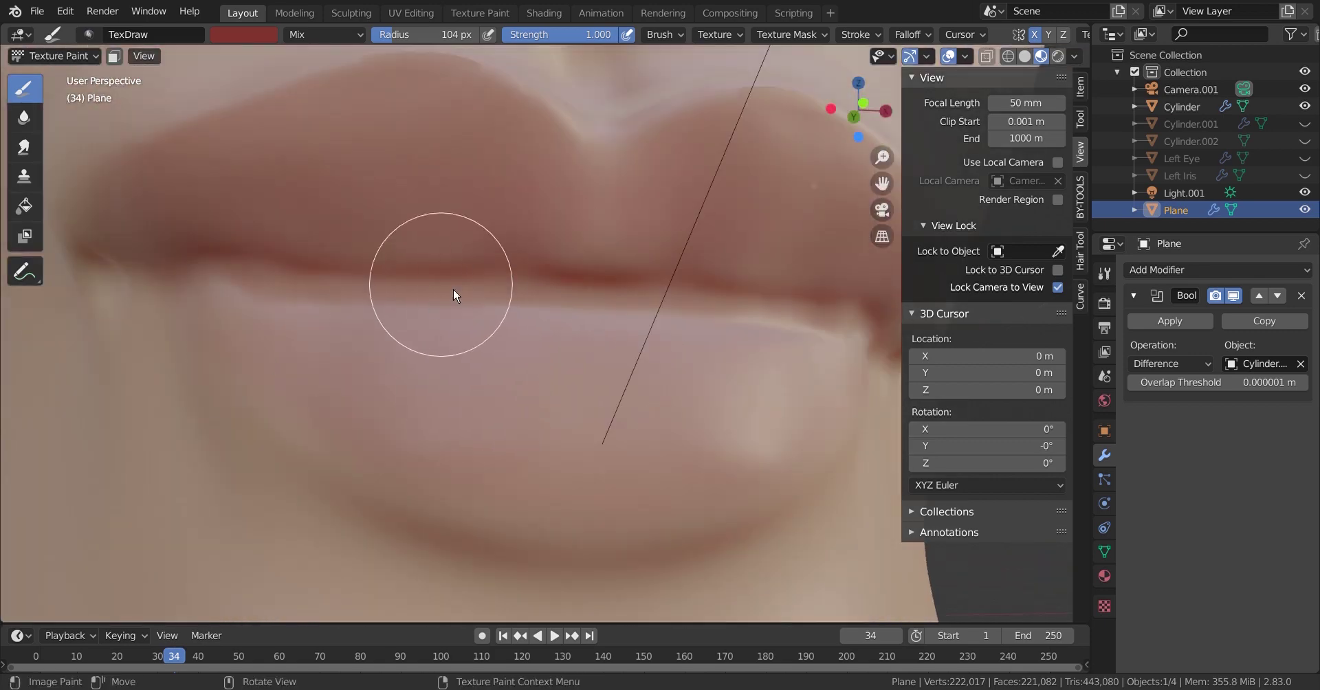
Soften the lip colour's edges and enlarge the brush for broad tinting
click(24, 117)
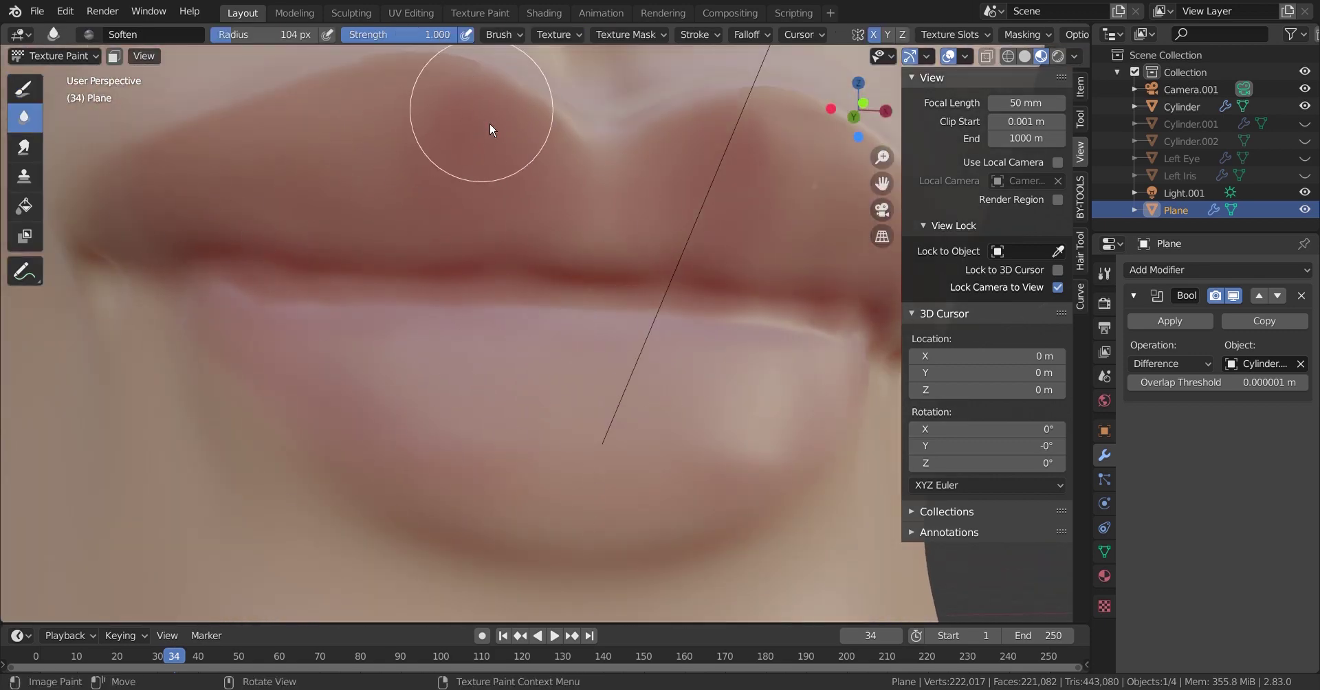
middle_drag(489, 123, 416, 136)
scroll(412, 317, down, 3)
key(ctrl+z)
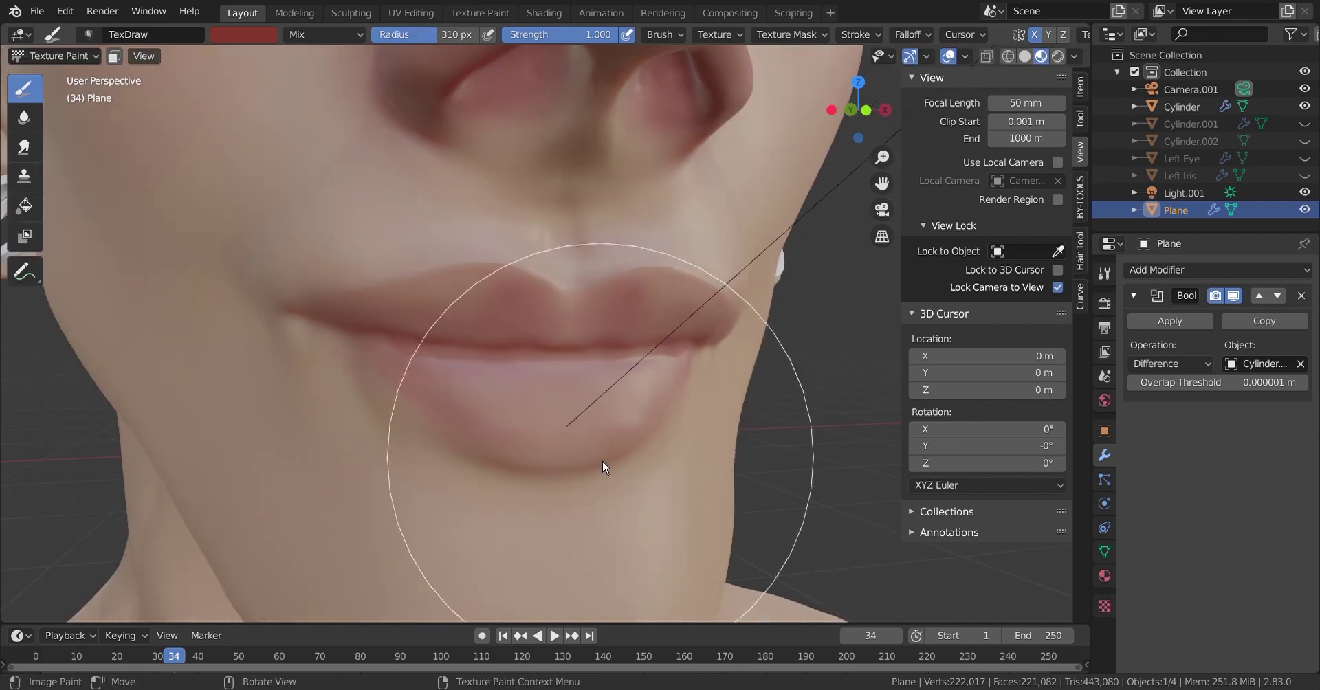
mouse_move(604, 466)
middle_down()
mouse_move(343, 340)
mouse_move(383, 416)
middle_up()
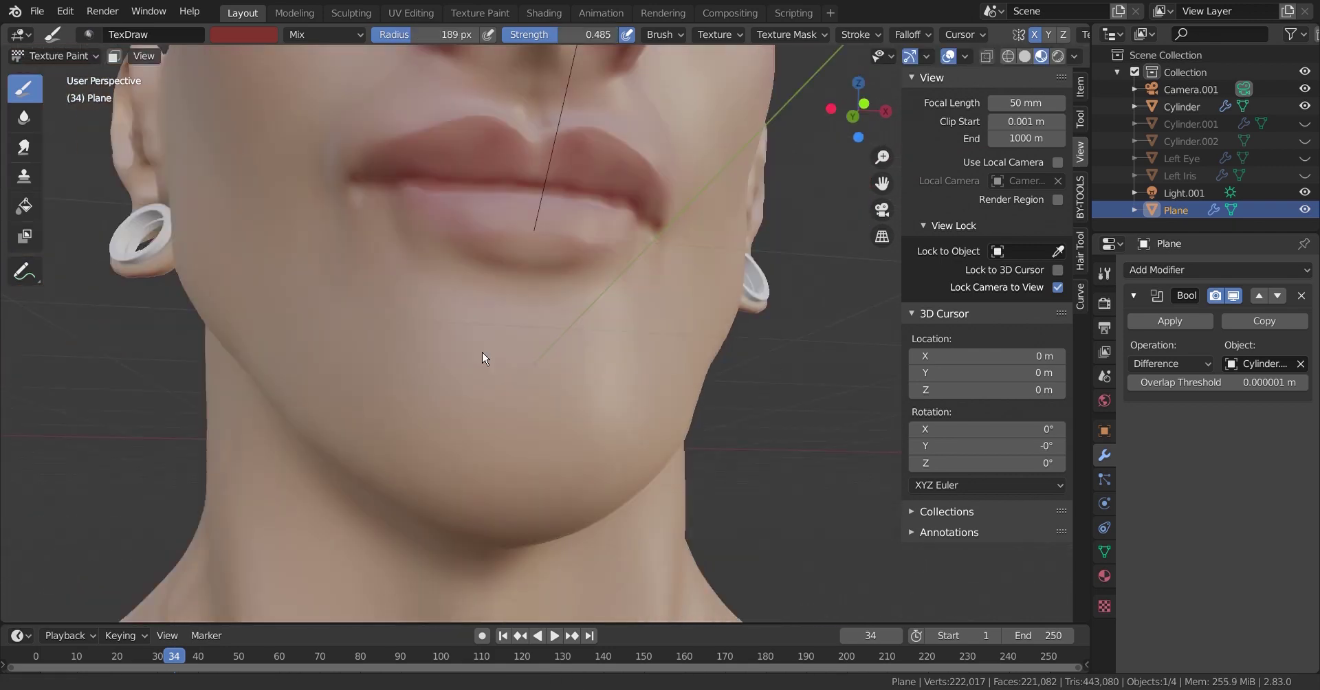
scroll(462, 392, down, 3)
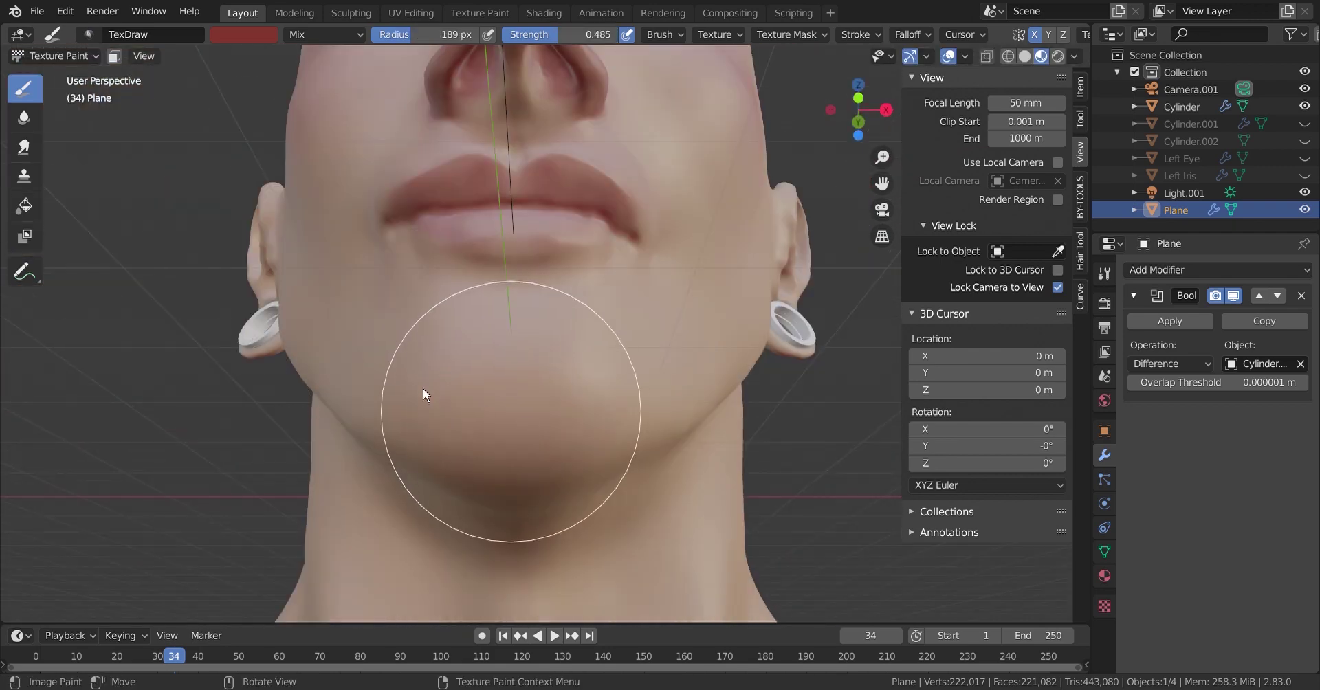
mouse_move(418, 395)
middle_down()
mouse_move(678, 482)
mouse_move(480, 280)
middle_up()
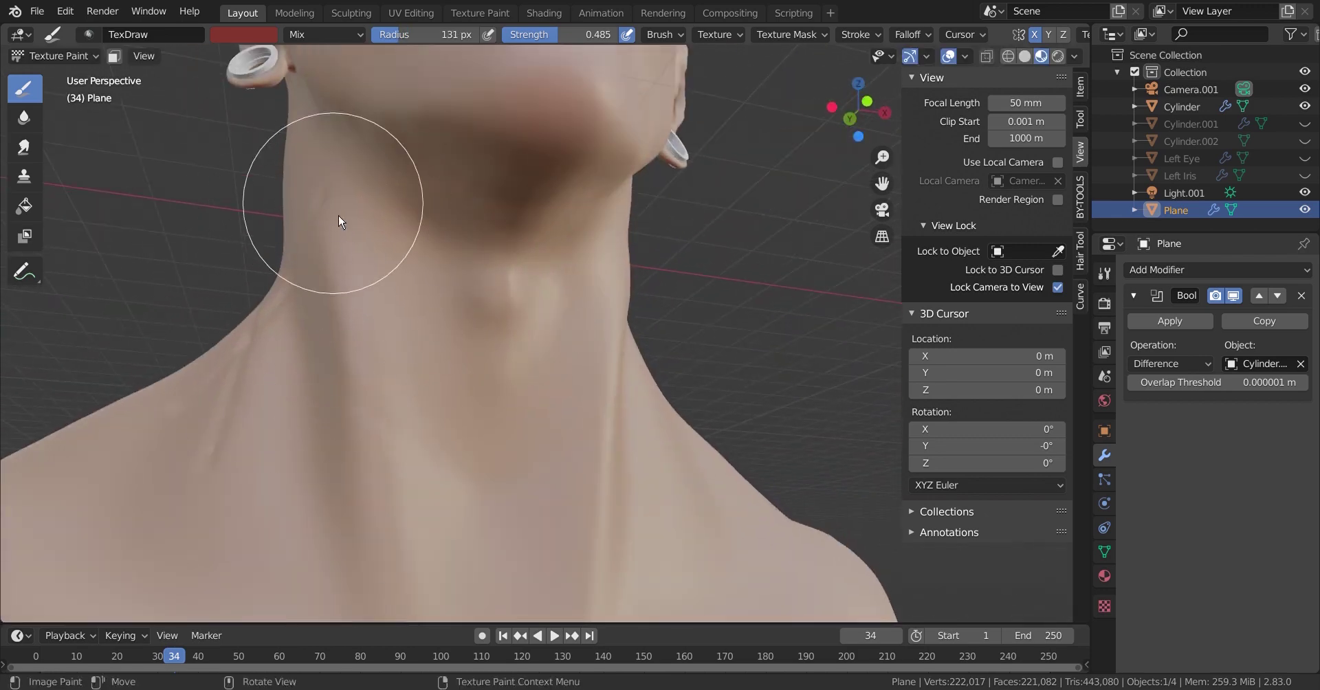
Shrink the brush to 33 px and paint thin pink scratch lines on the neck
scroll(375, 473, up, 4)
scroll(375, 474, down, 3)
middle_drag(253, 358, 423, 130)
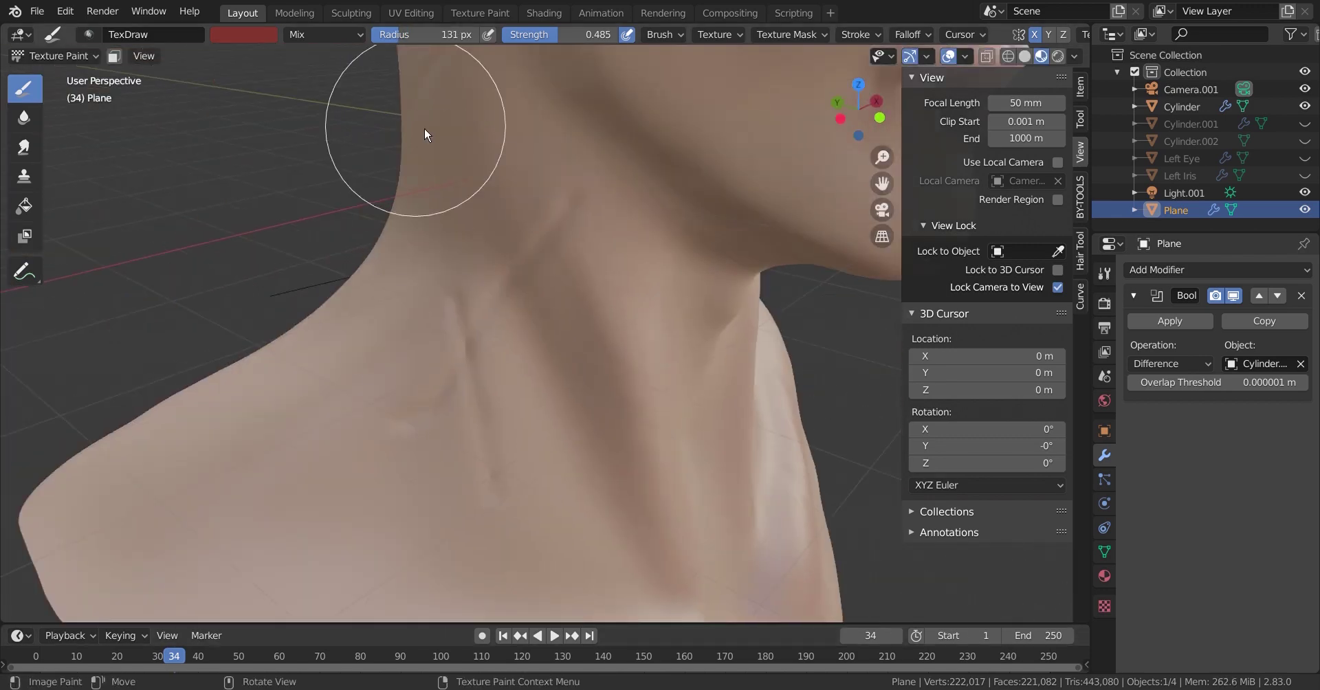
right_click(285, 149)
click(285, 149)
click(467, 337)
scroll(481, 371, up, 2)
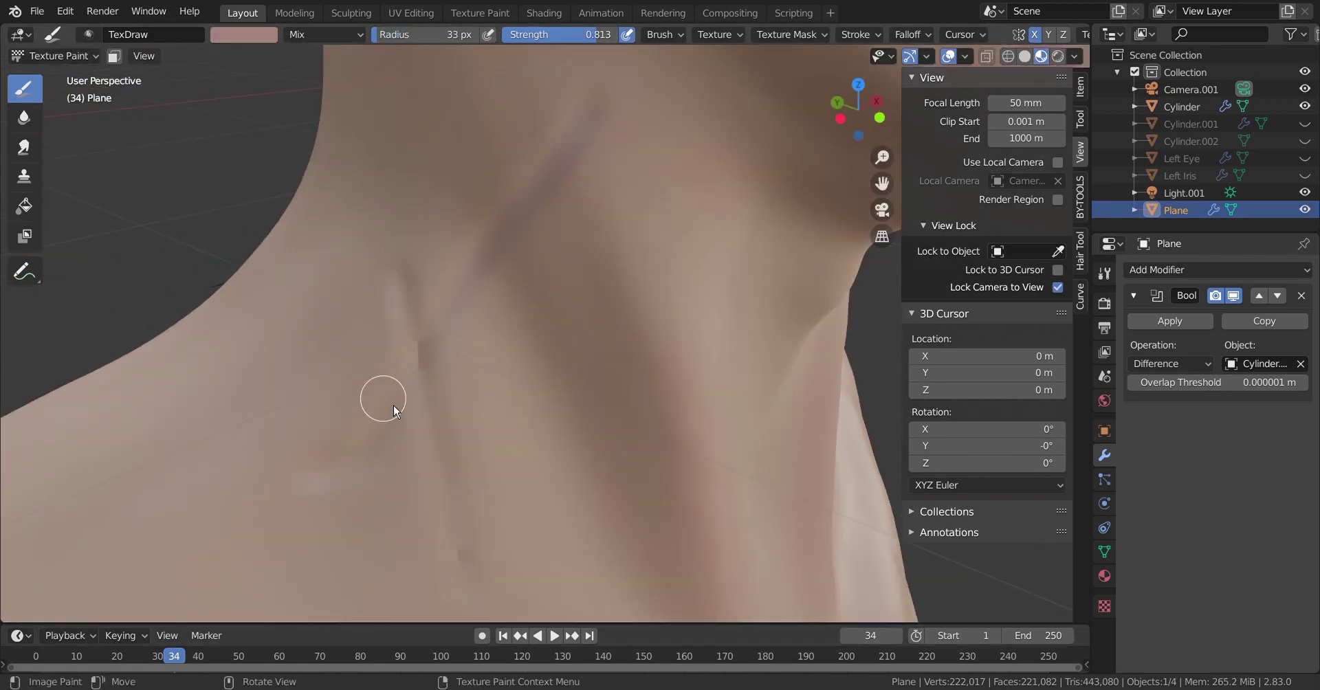
click(262, 36)
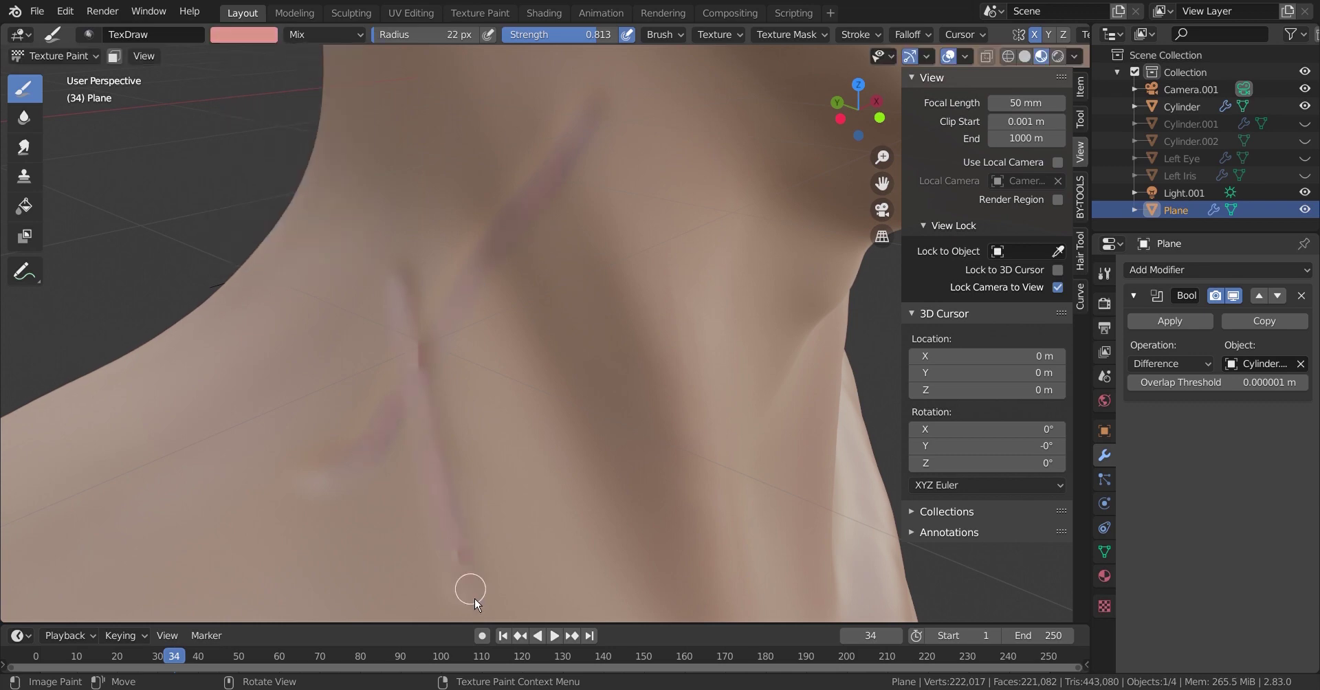
mouse_move(466, 589)
middle_down()
mouse_move(521, 375)
mouse_move(452, 418)
middle_up()
Paint red scar strokes across the neck with a narrower brush and save 'siege retopo remesh fixed.blend'
click(244, 34)
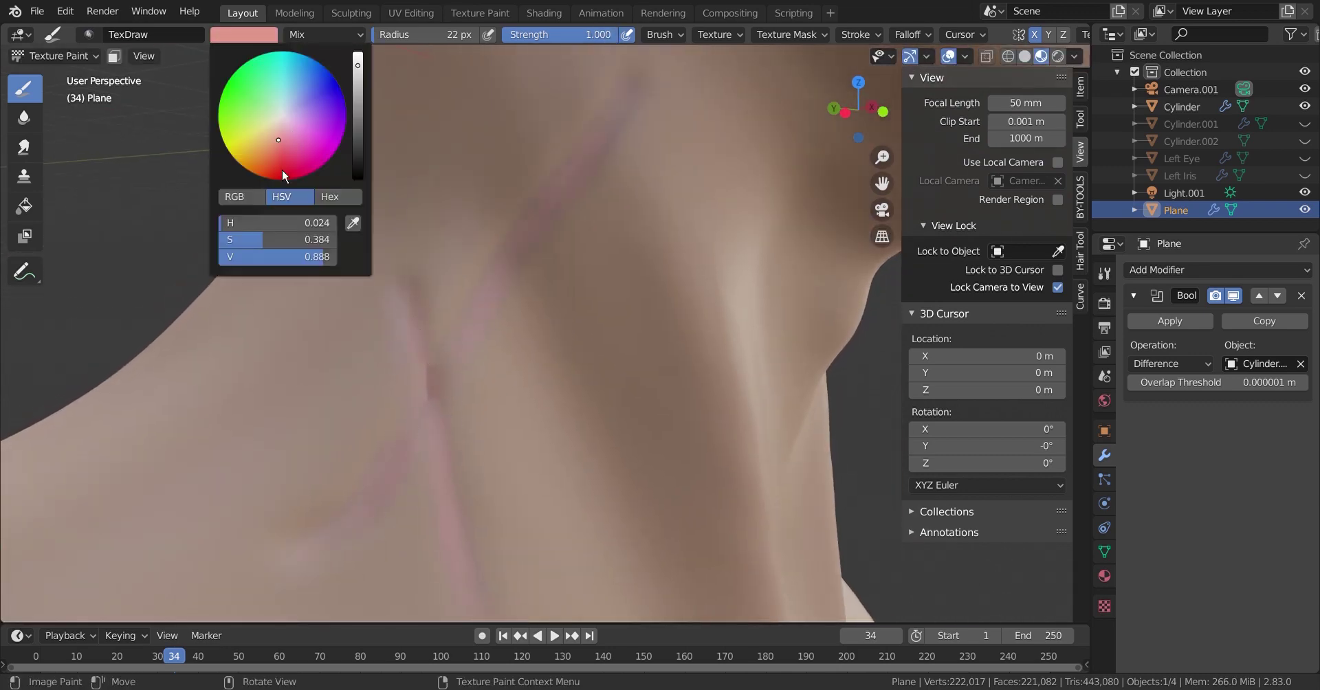
click(282, 170)
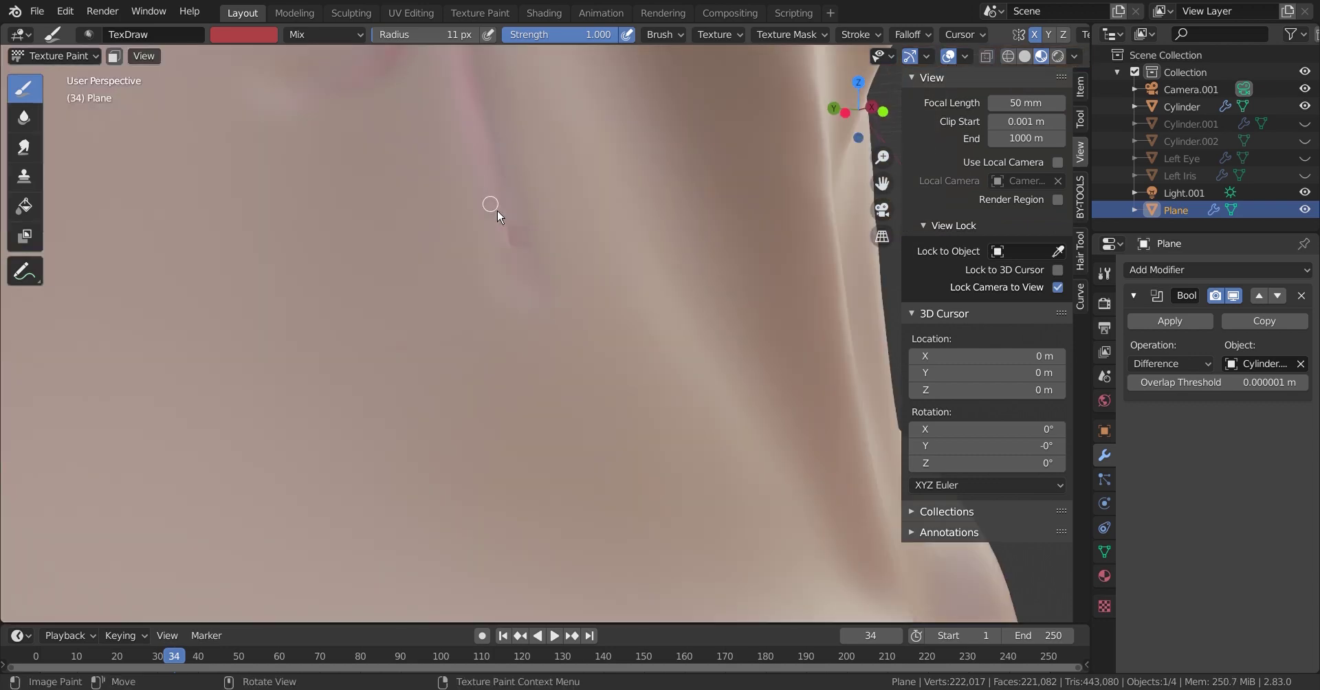
mouse_move(416, 542)
middle_down()
mouse_move(495, 211)
mouse_move(522, 172)
middle_up()
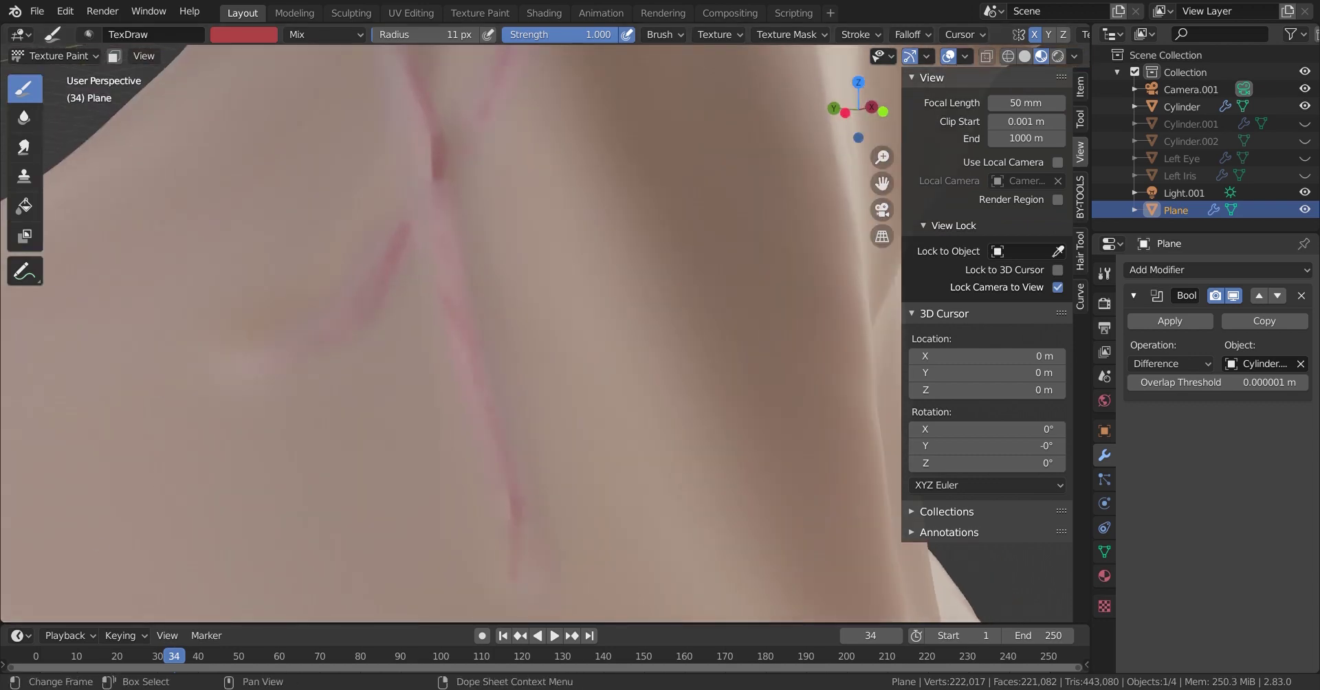
scroll(518, 303, down, 5)
scroll(548, 394, down, 3)
key(ctrl+s)
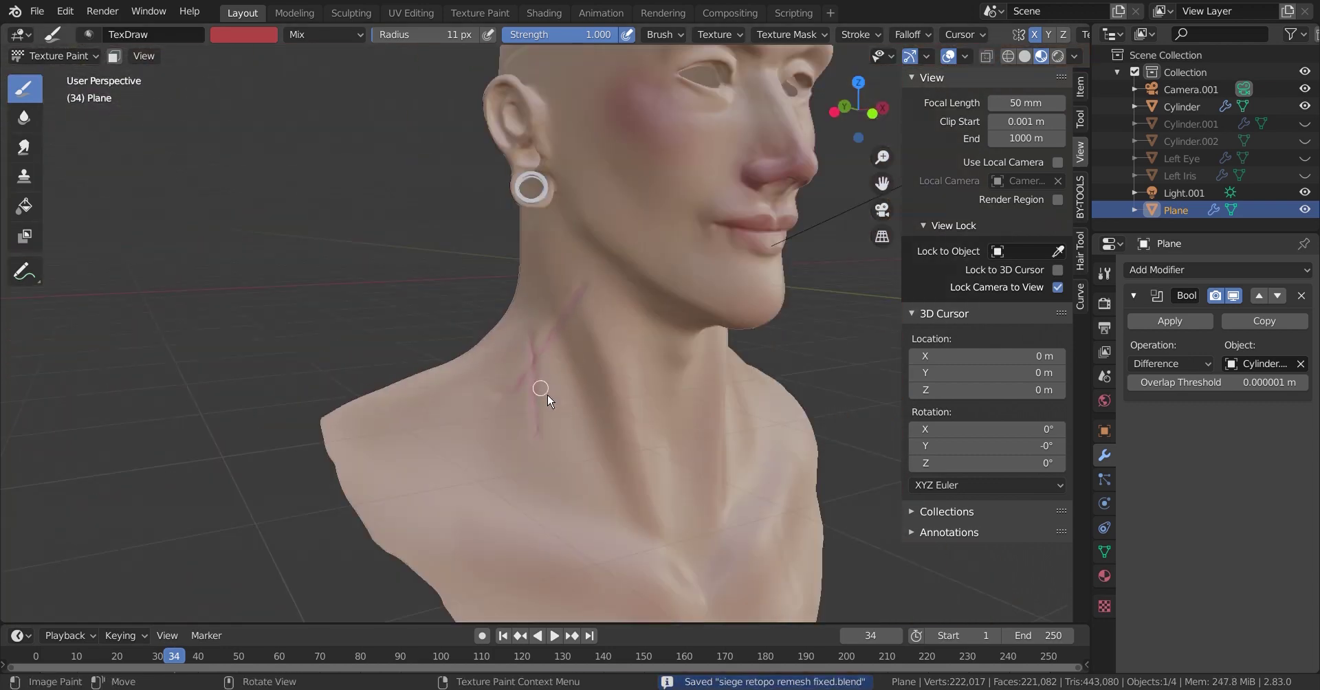
middle_drag(547, 394, 654, 451)
scroll(712, 242, up, 4)
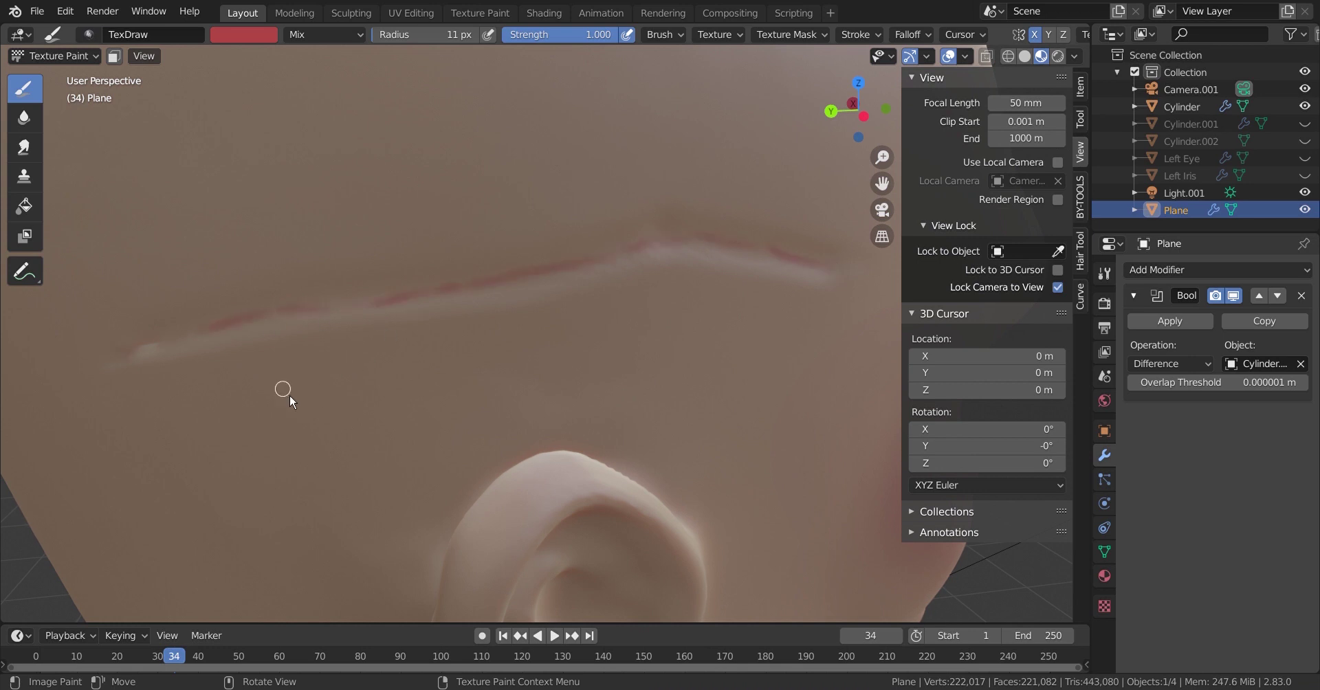
Repaint the scalp scar a deeper red, then add a soft red flush with a wider, weaker brush
drag(169, 345, 703, 239)
click(244, 34)
mouse_move(365, 96)
mouse_down()
mouse_move(358, 55)
mouse_move(360, 89)
mouse_up()
click(244, 34)
drag(385, 35, 413, 34)
drag(615, 35, 542, 43)
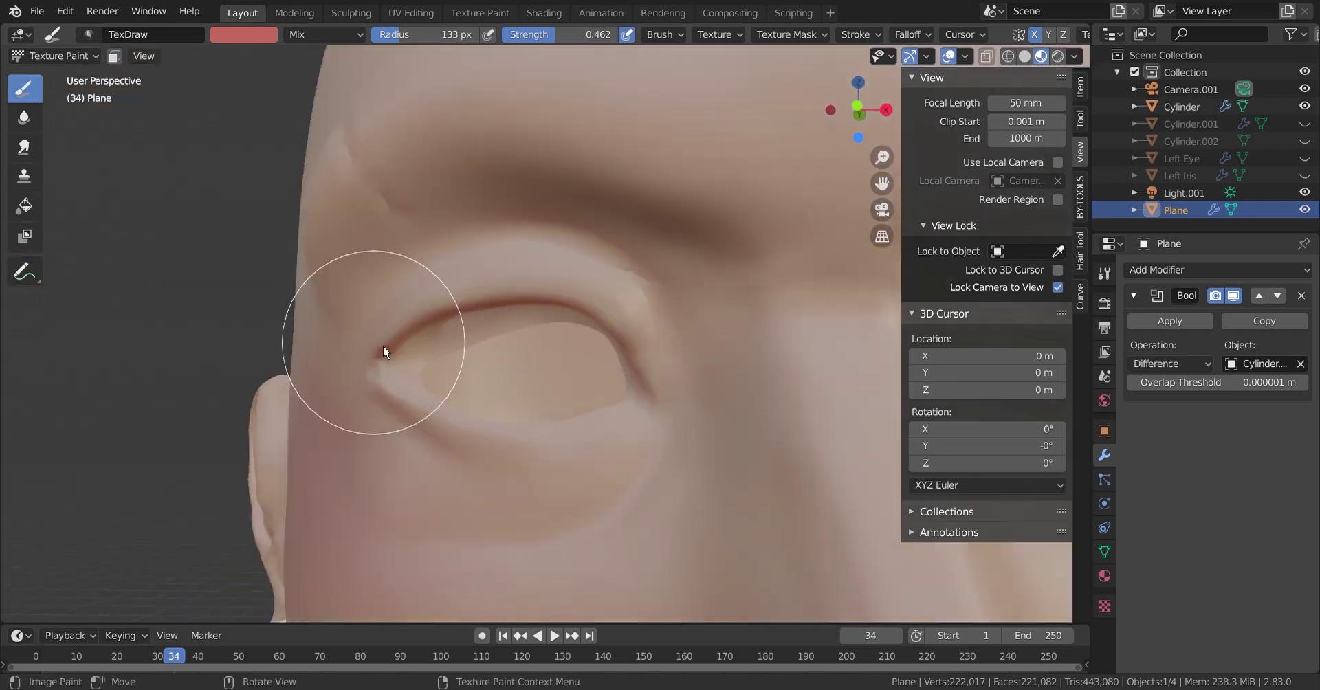
Set the brush to 57 px at nearly full strength, pick light pink, and shrink the brush
key(f)
click(483, 303)
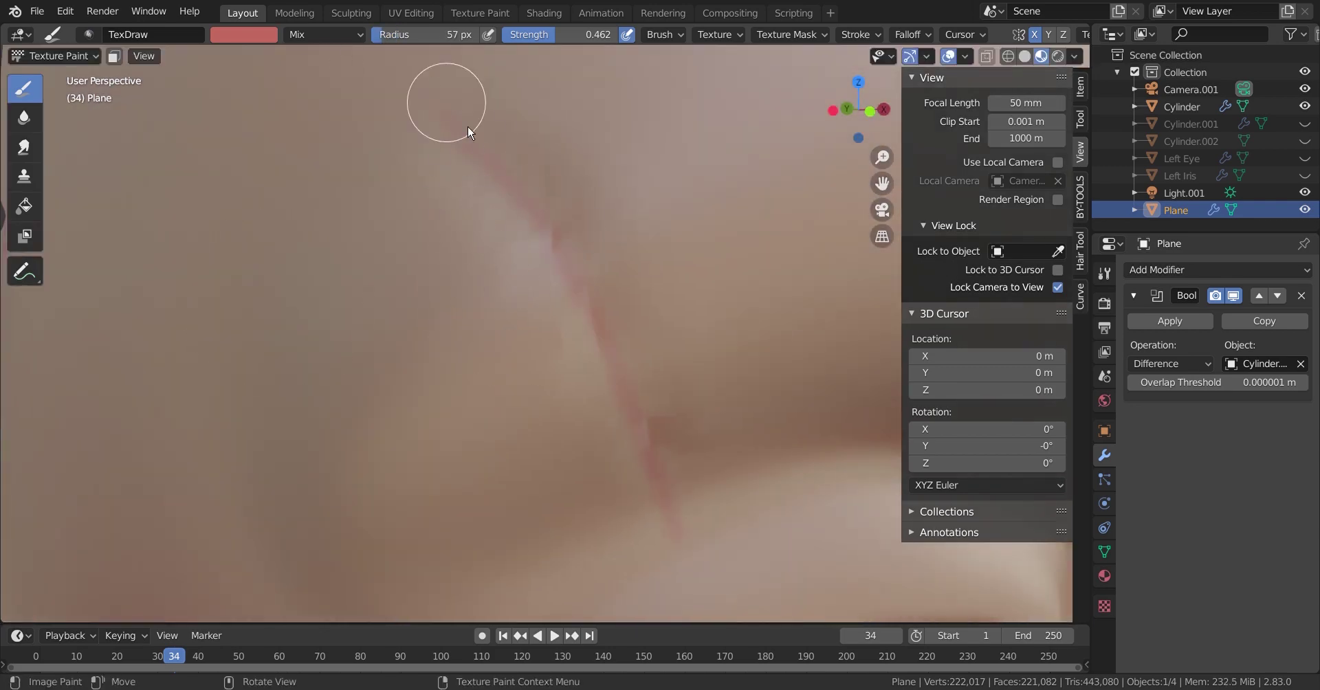
drag(523, 34, 569, 42)
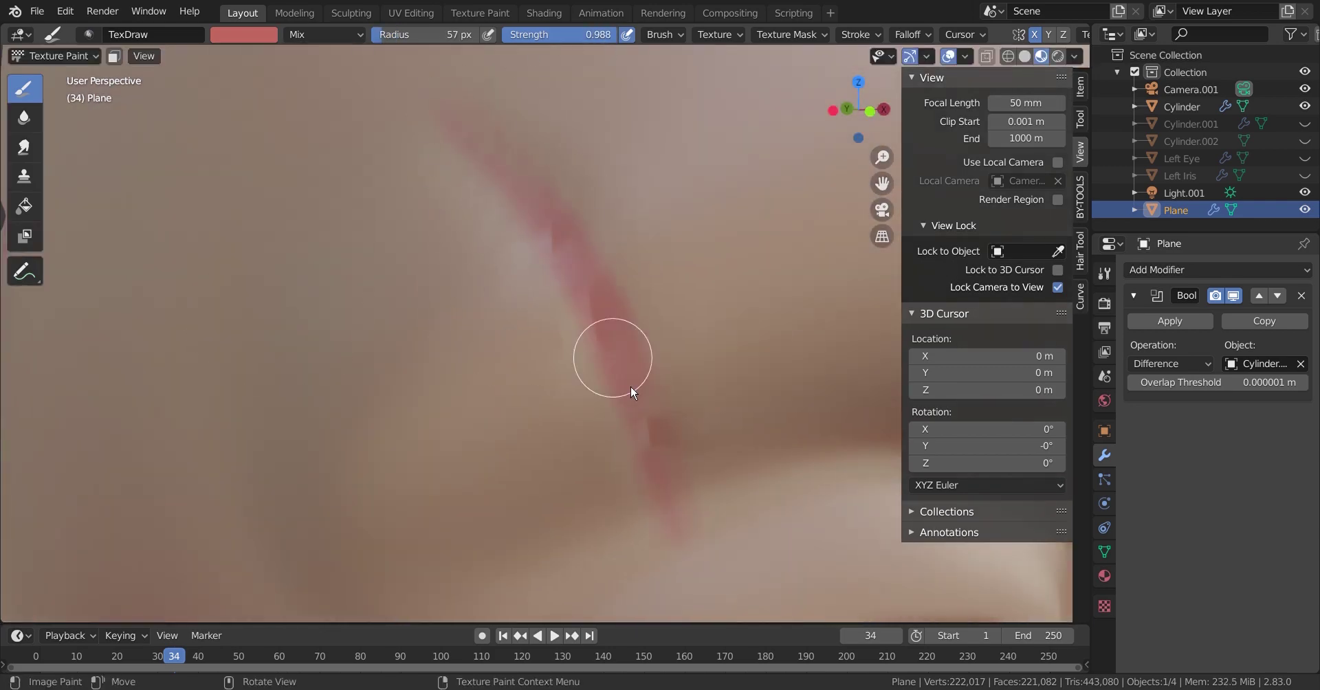
click(244, 35)
click(363, 88)
key(f)
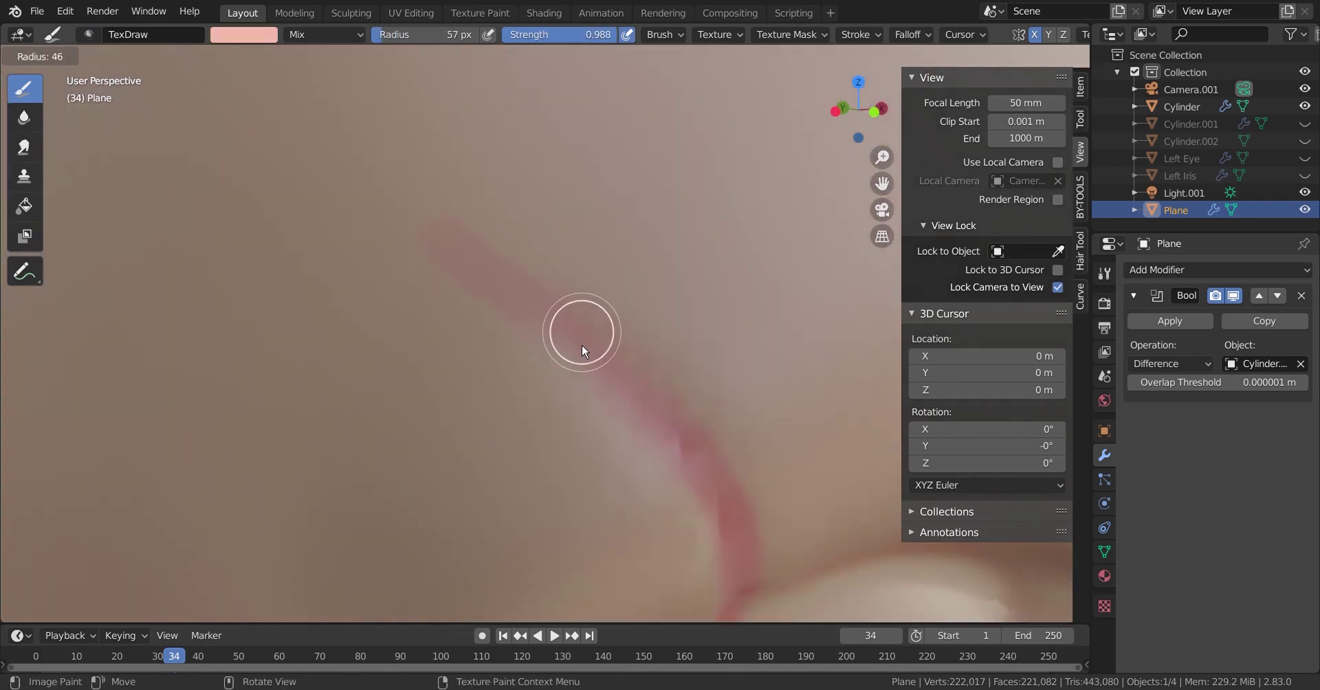
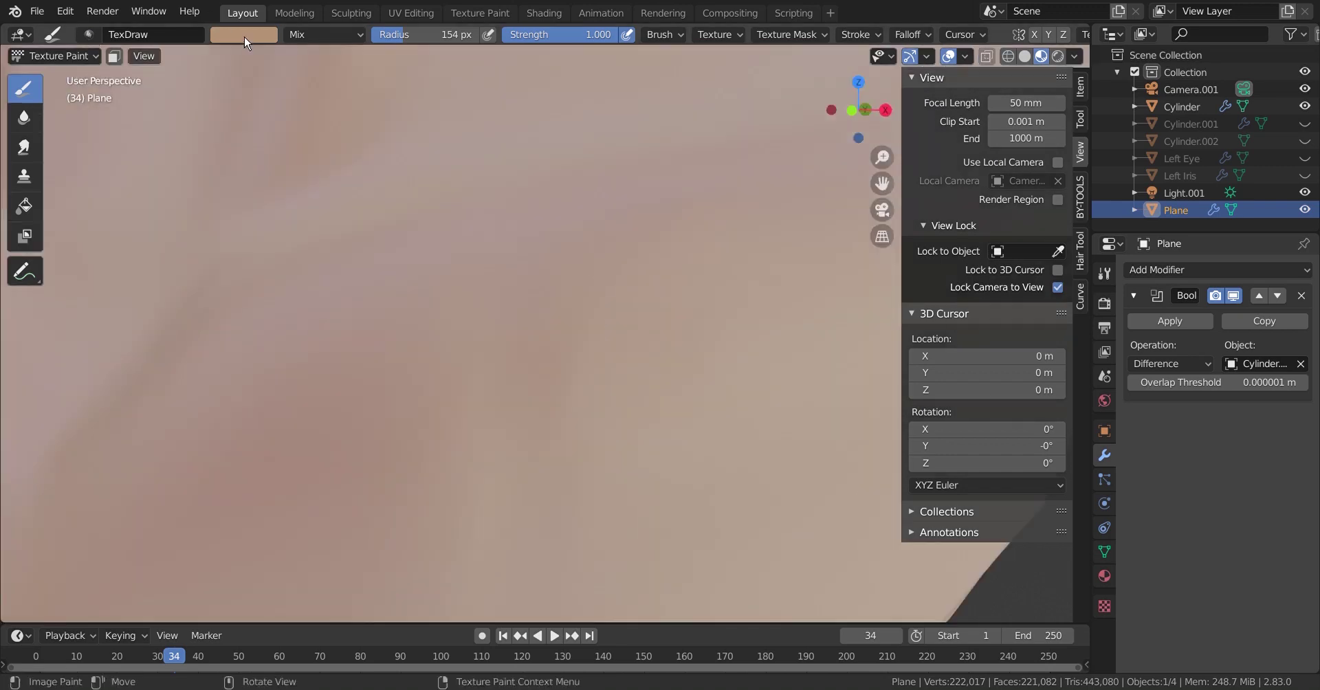
Paint a reddish scar stroke across the neck with a smaller brush
click(245, 35)
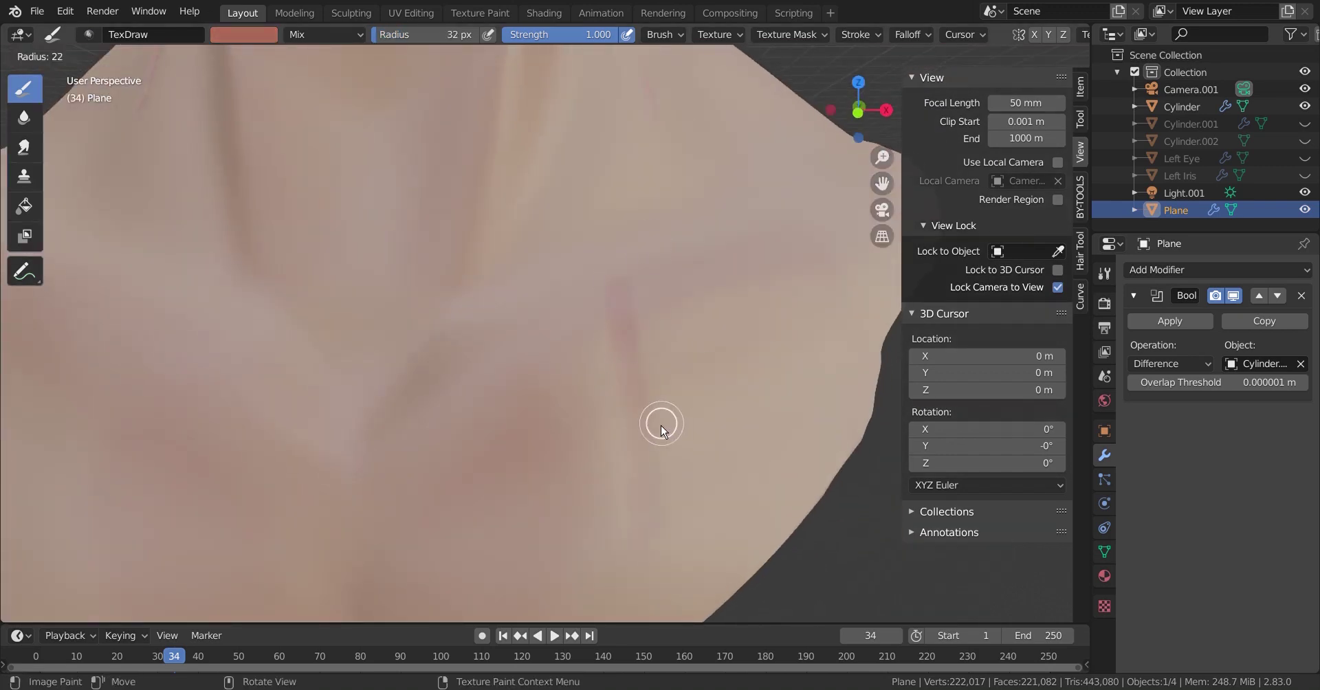
click(661, 431)
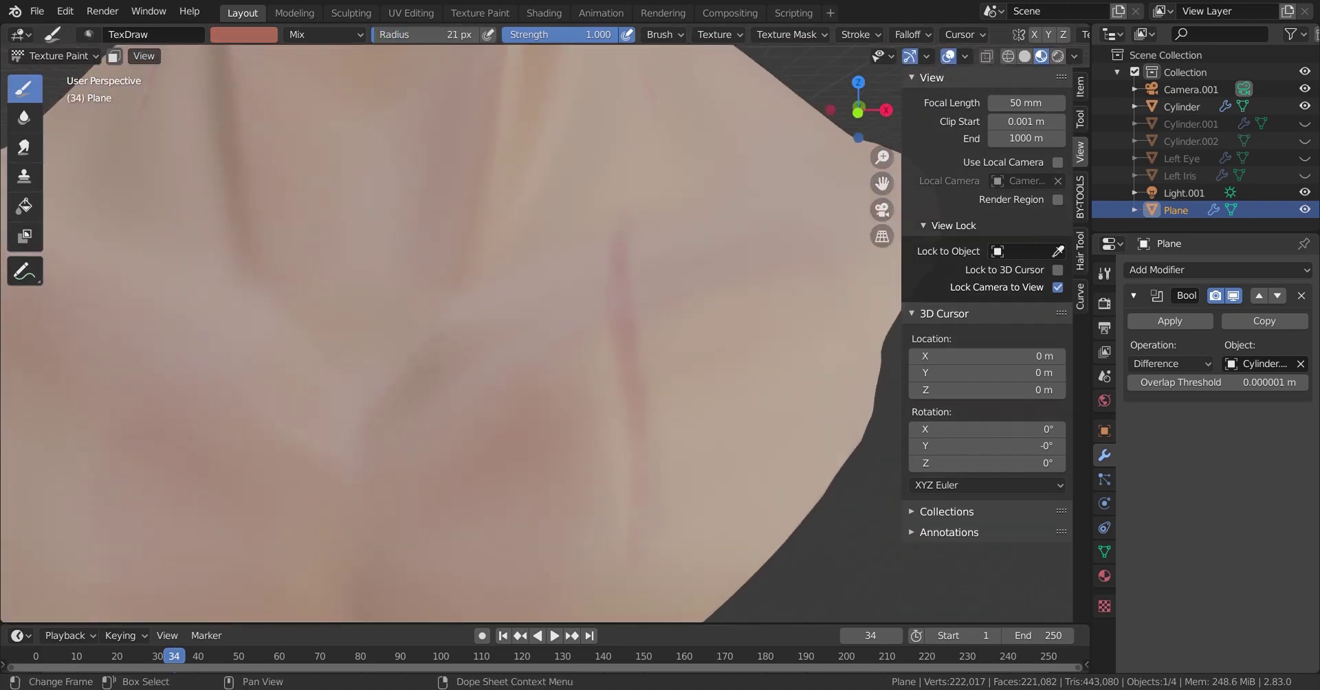
click(245, 35)
drag(619, 261, 642, 447)
Sample the pale skin colour for highlights and shrink the brush to 5 px
click(245, 34)
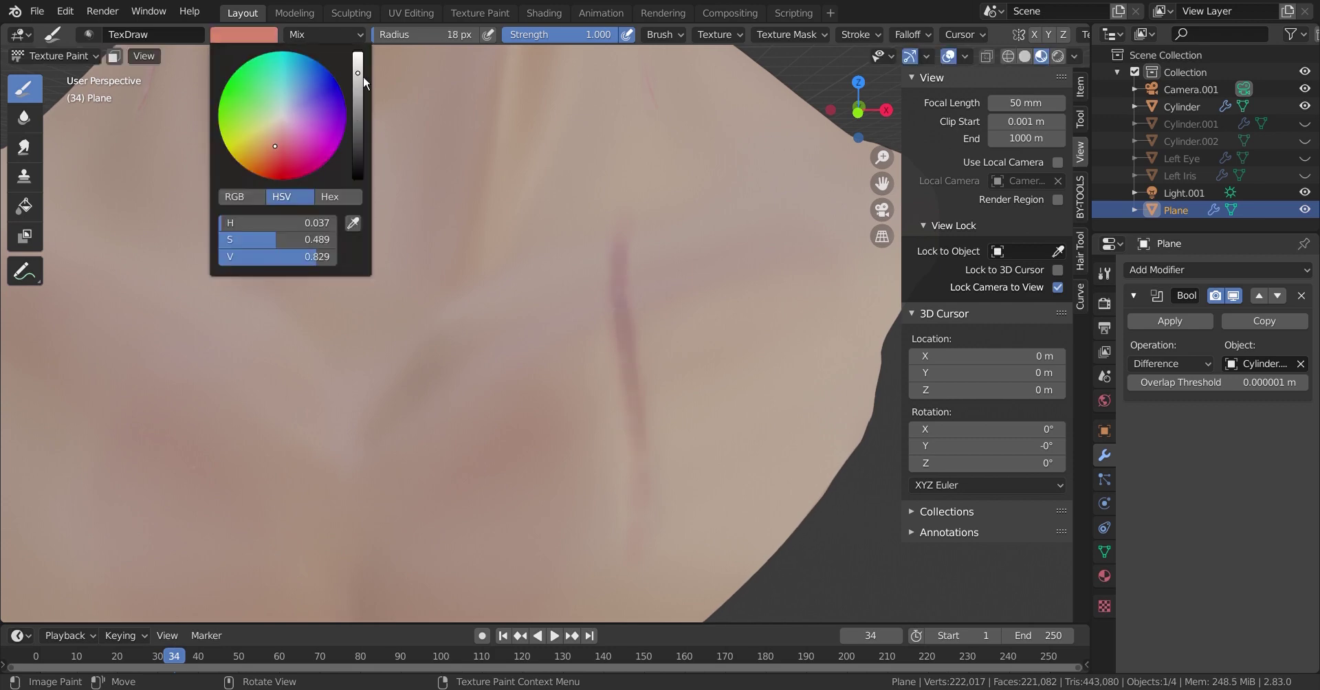
key(s)
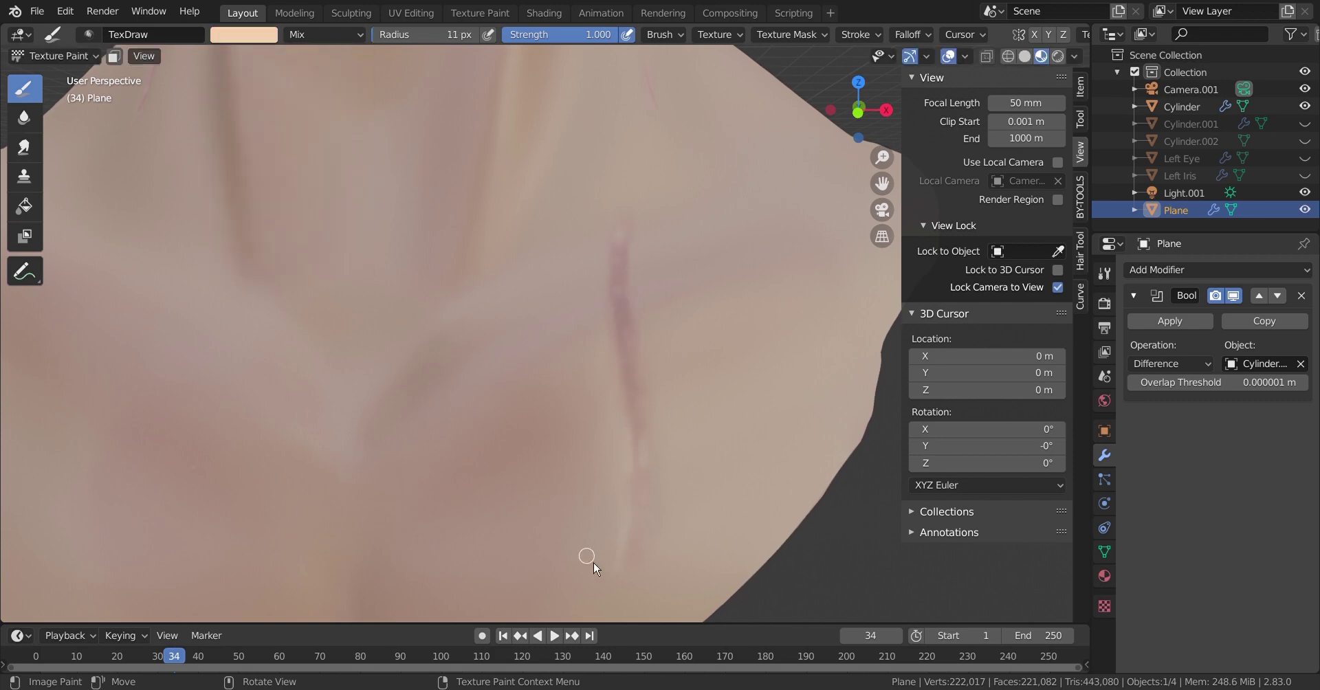
scroll(383, 412, down, 6)
middle_drag(548, 442, 524, 465)
scroll(524, 465, up, 8)
key(f)
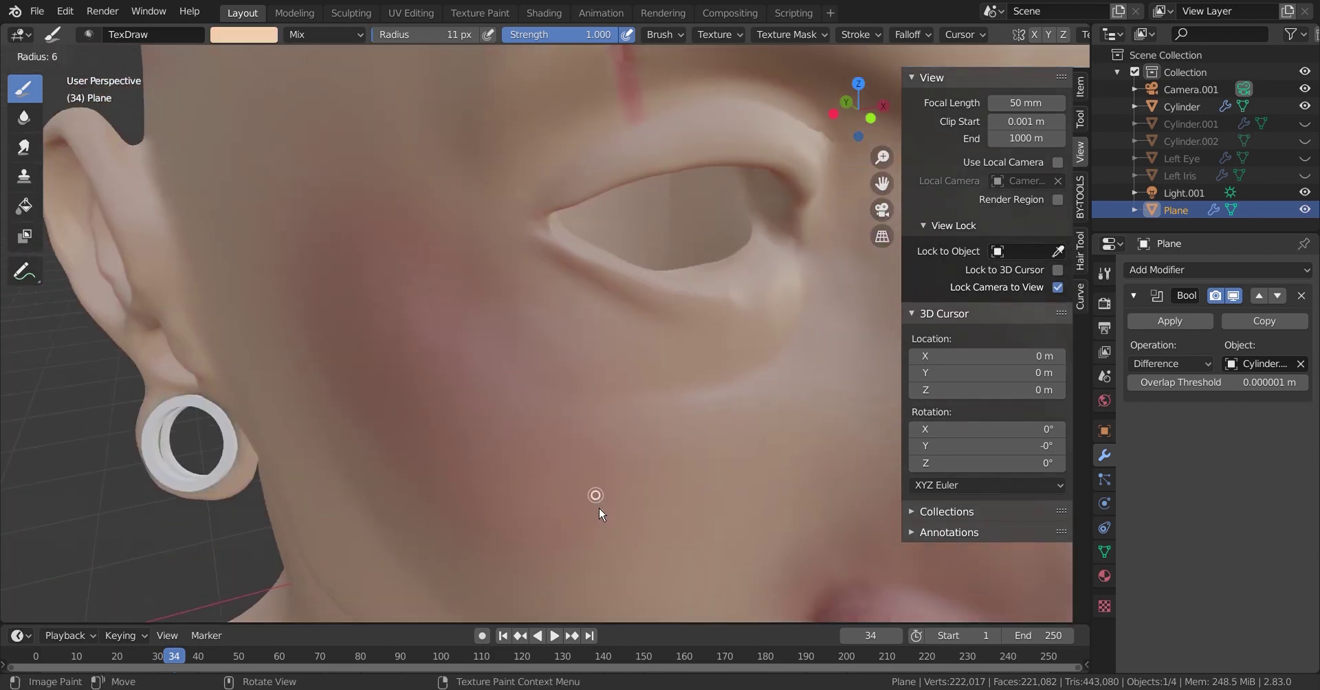
click(601, 512)
Frame the neck scar and underside of the chin, then switch to salmon red paint
middle_drag(501, 347, 526, 342)
scroll(584, 280, down, 5)
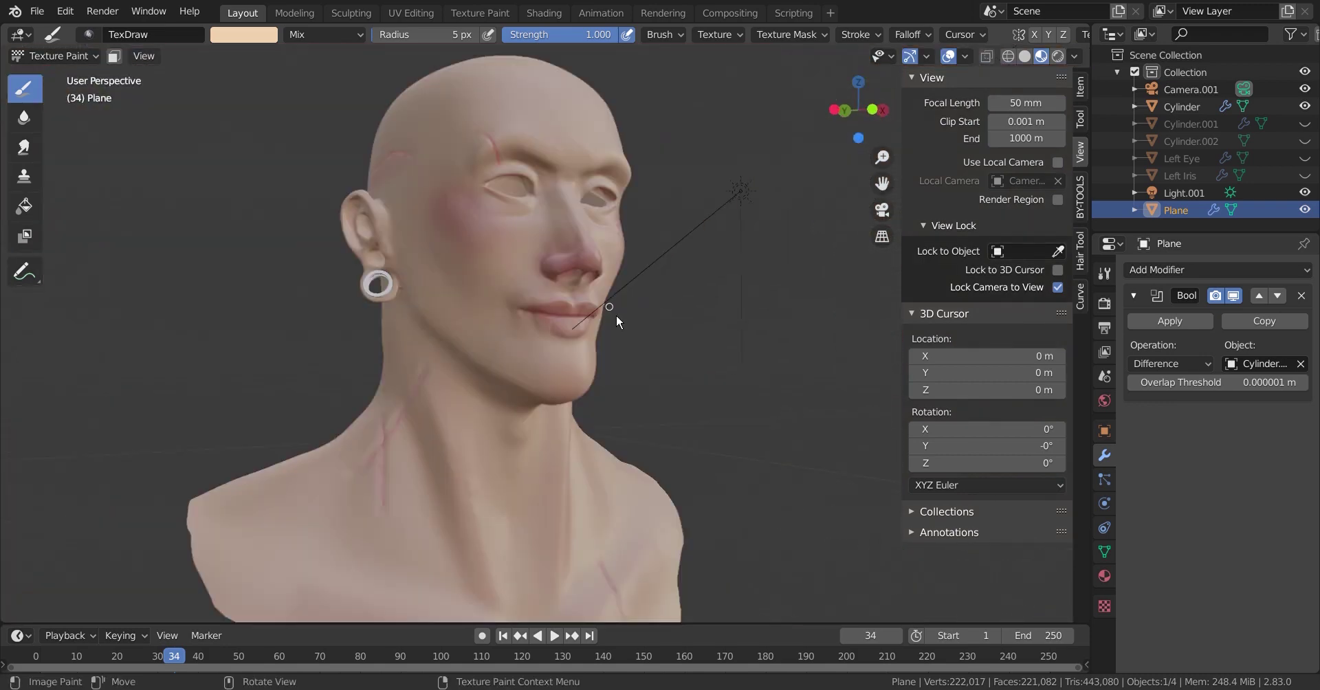
scroll(616, 316, up, 5)
scroll(497, 396, down, 2)
shift+middle_drag(640, 324, 569, 392)
scroll(414, 244, up, 2)
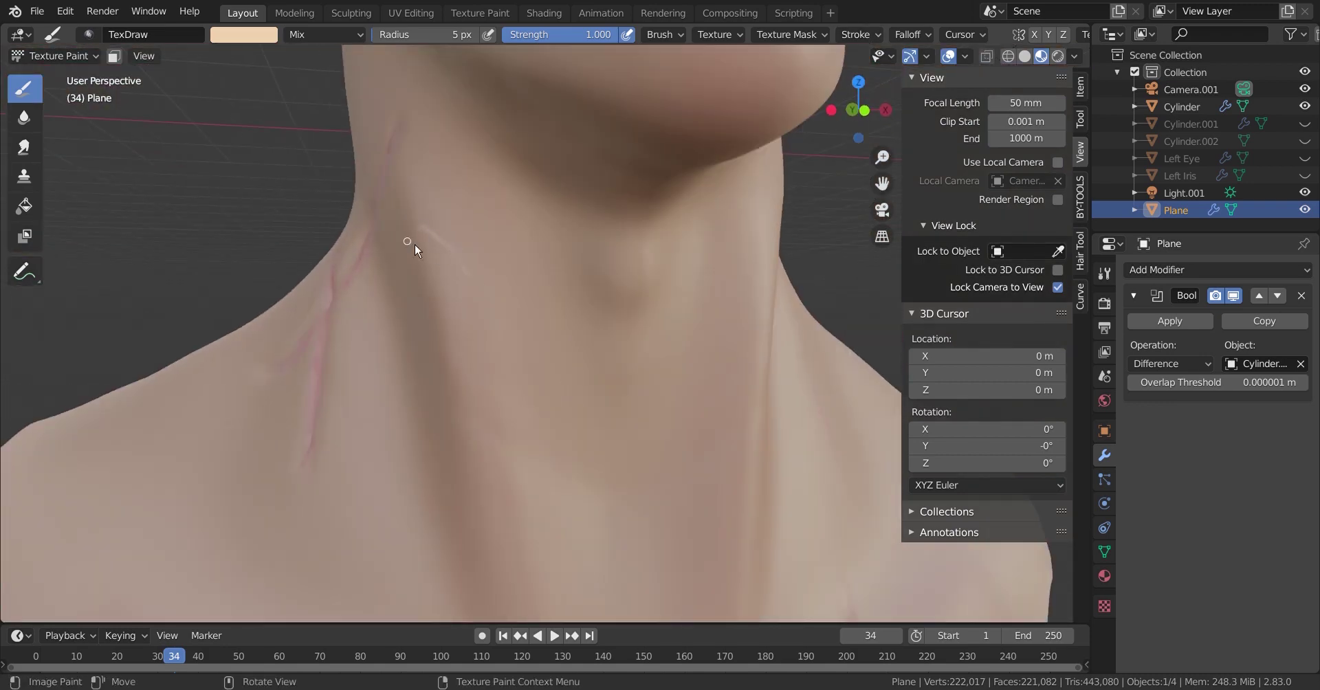
middle_drag(415, 245, 507, 259)
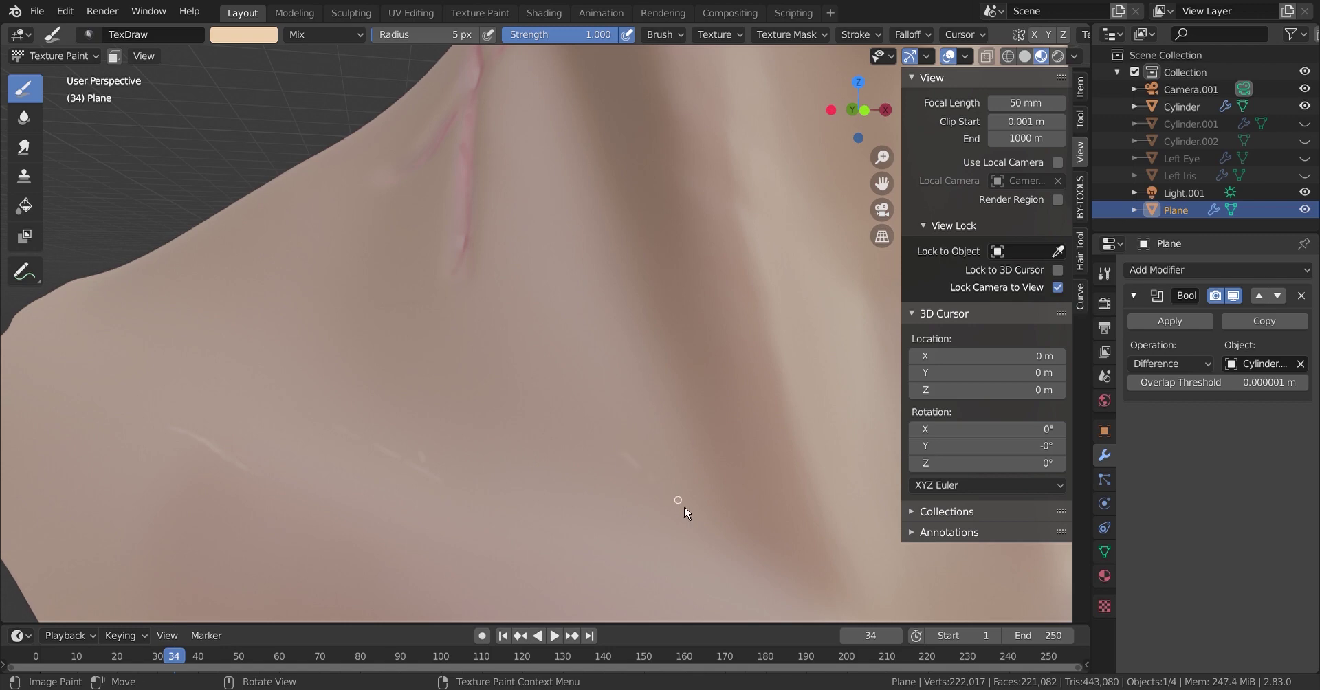
middle_drag(575, 575, 476, 297)
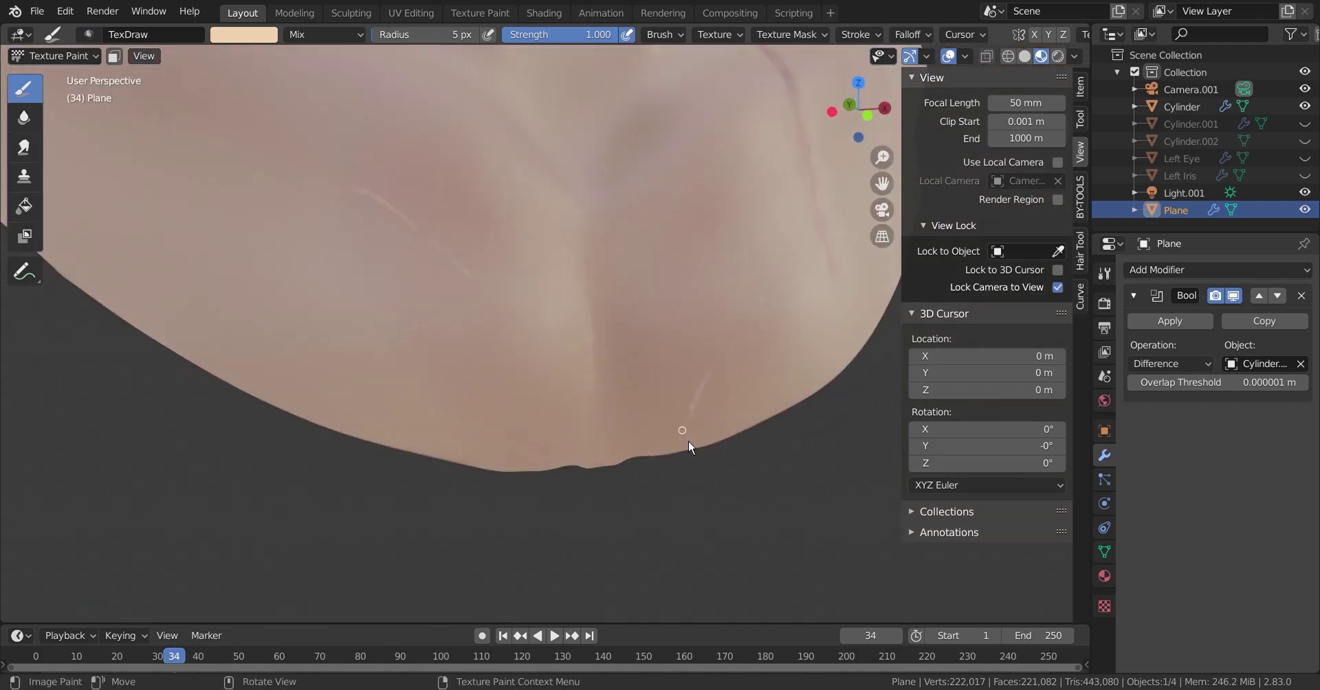
click(248, 35)
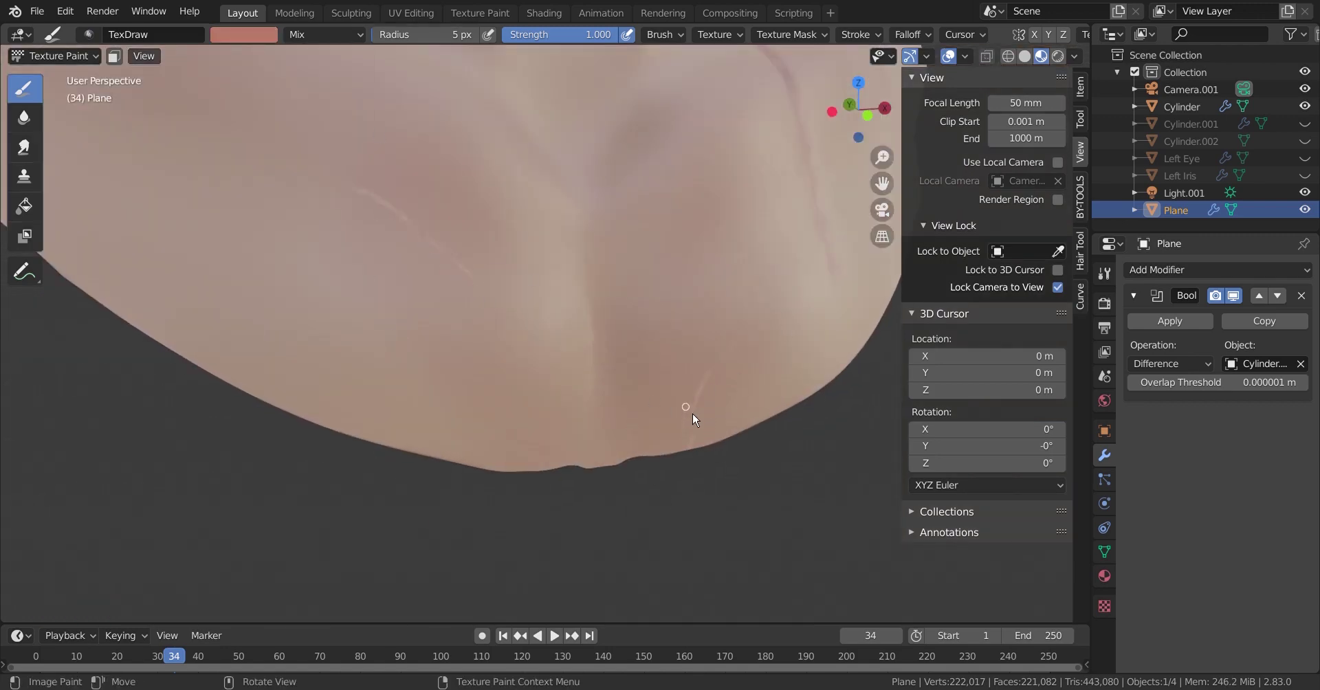
scroll(691, 414, up, 4)
scroll(380, 462, down, 3)
Review the neck and chin scars from a wider angle and save the blend file
mouse_move(756, 419)
middle_down()
mouse_move(490, 246)
mouse_move(479, 431)
middle_up()
mouse_move(237, 399)
middle_down()
mouse_move(357, 130)
mouse_move(80, 309)
mouse_move(374, 462)
mouse_move(574, 327)
middle_up()
key(ctrl+s)
scroll(411, 262, up, 5)
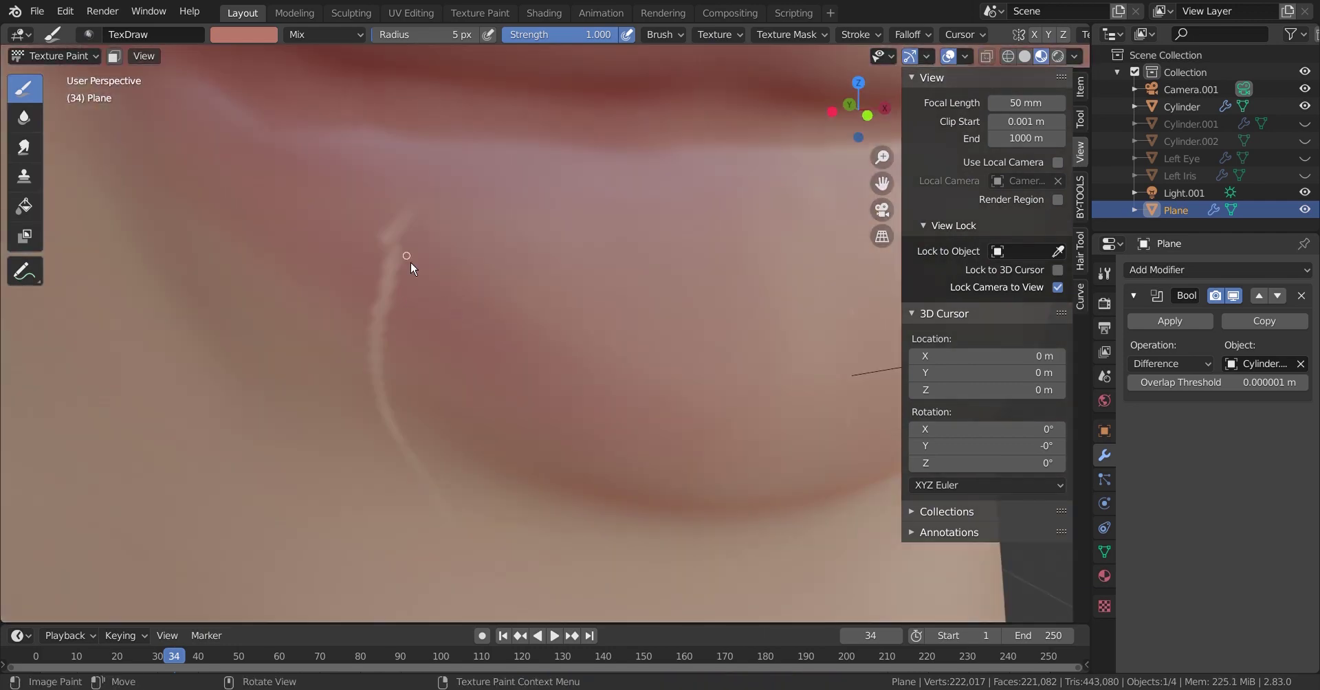
scroll(610, 451, down, 5)
middle_drag(609, 451, 507, 344)
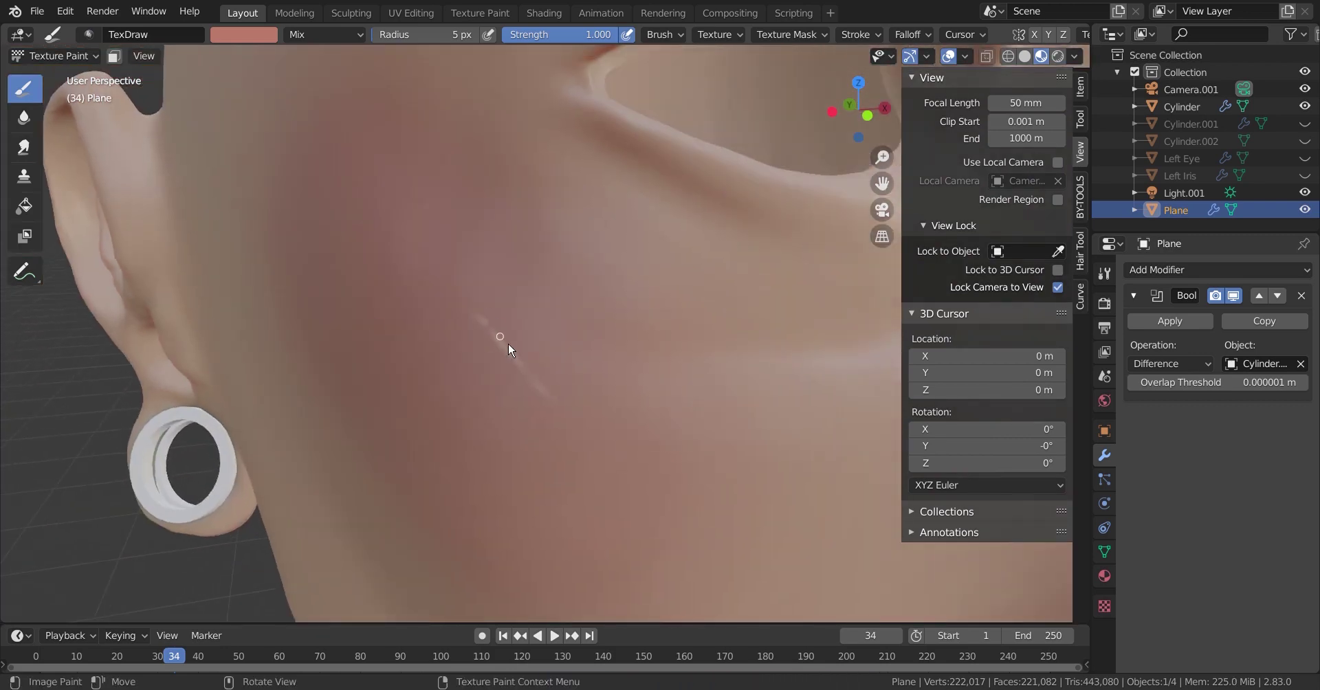
scroll(569, 363, down, 5)
scroll(895, 221, down, 3)
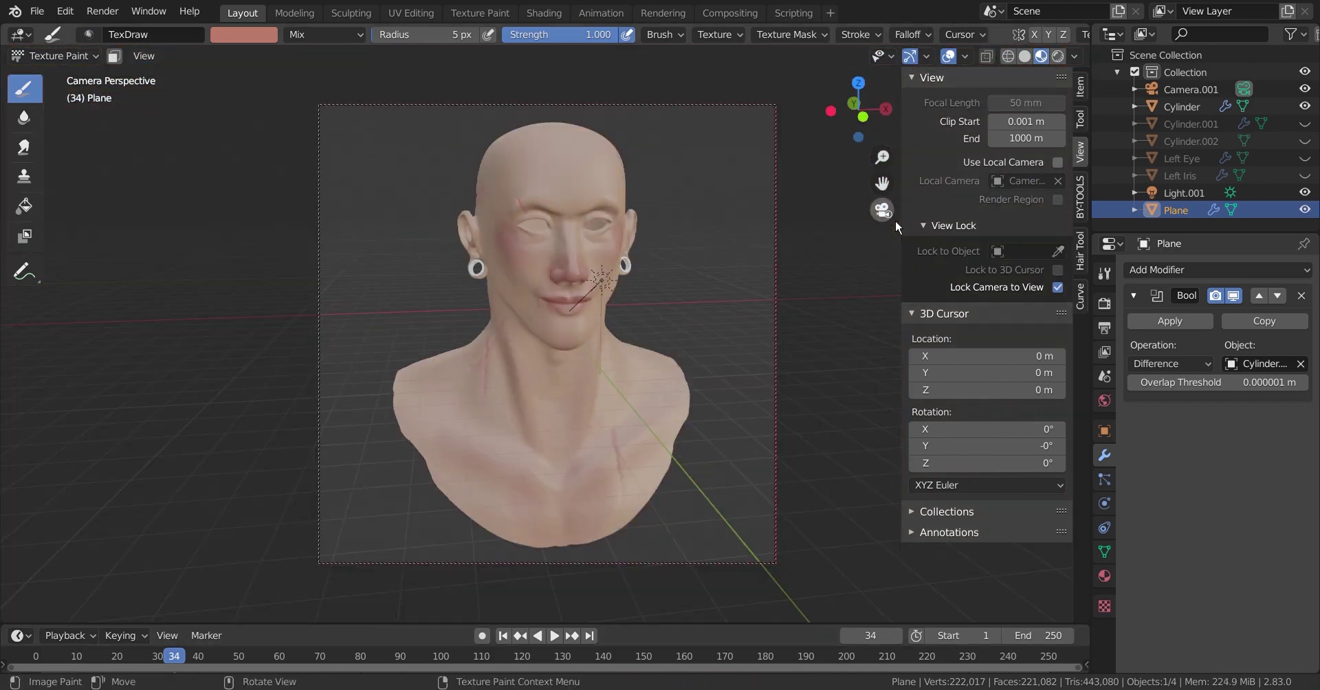
scroll(862, 218, up, 5)
Pick dark pink and lower brush strength to 0.392 for soft eye-socket shading
middle_drag(862, 217, 250, 246)
right_click(292, 284)
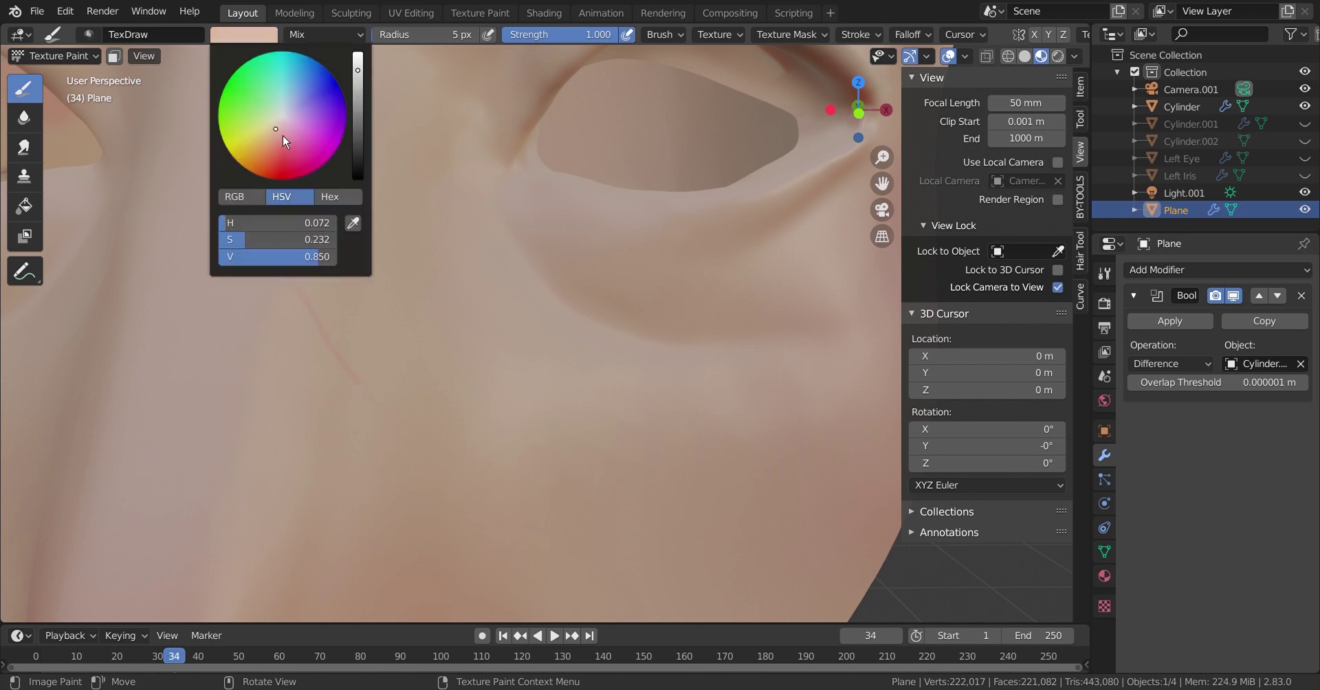
click(296, 127)
scroll(370, 390, down, 6)
right_click(293, 275)
click(275, 96)
drag(288, 250, 255, 240)
Shade around the eye in pale blue-grey and dark pink with a larger brush
click(261, 35)
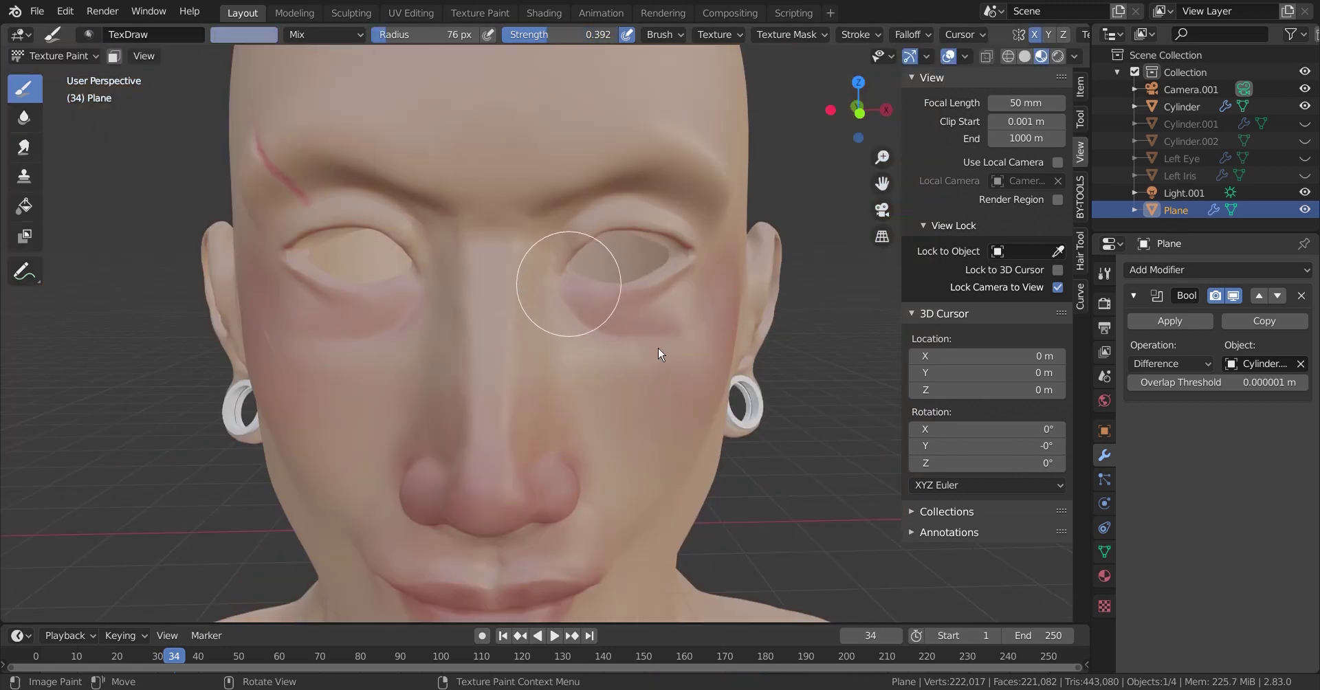
right_click(292, 271)
click(312, 152)
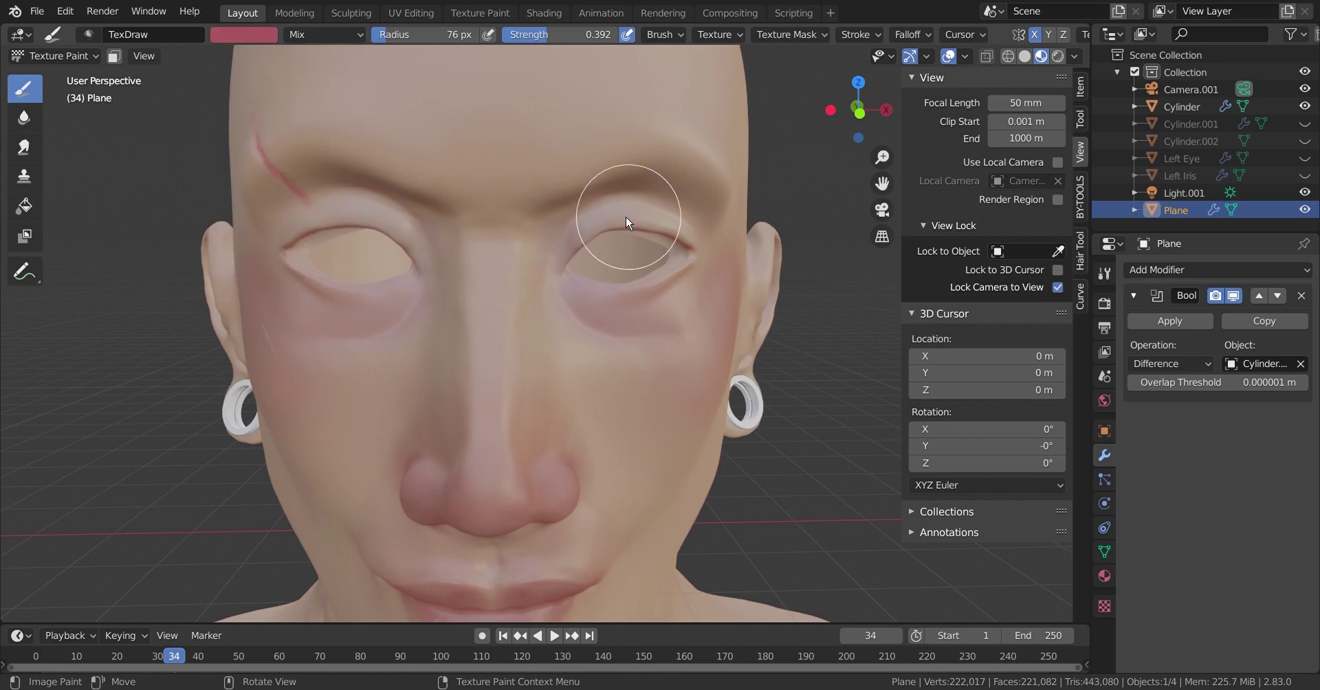
scroll(626, 217, down, 8)
scroll(556, 277, up, 8)
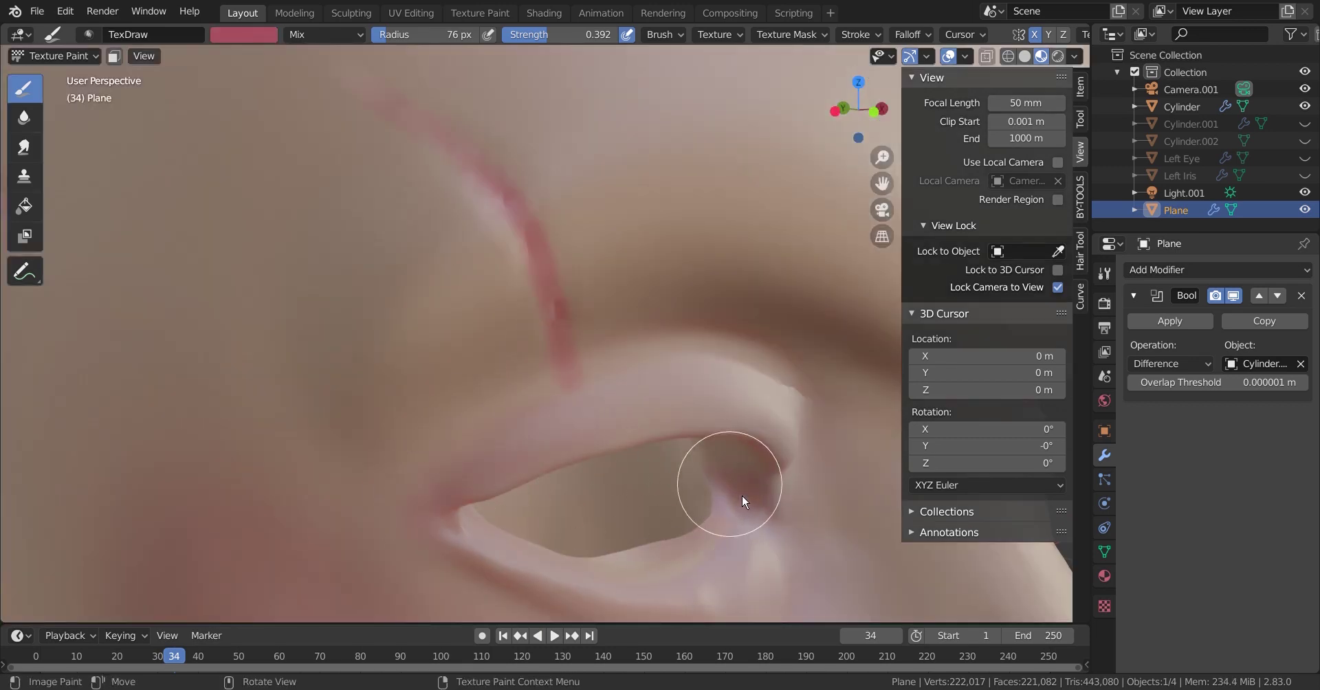
scroll(703, 385, down, 2)
key(f)
click(166, 258)
scroll(186, 296, down, 5)
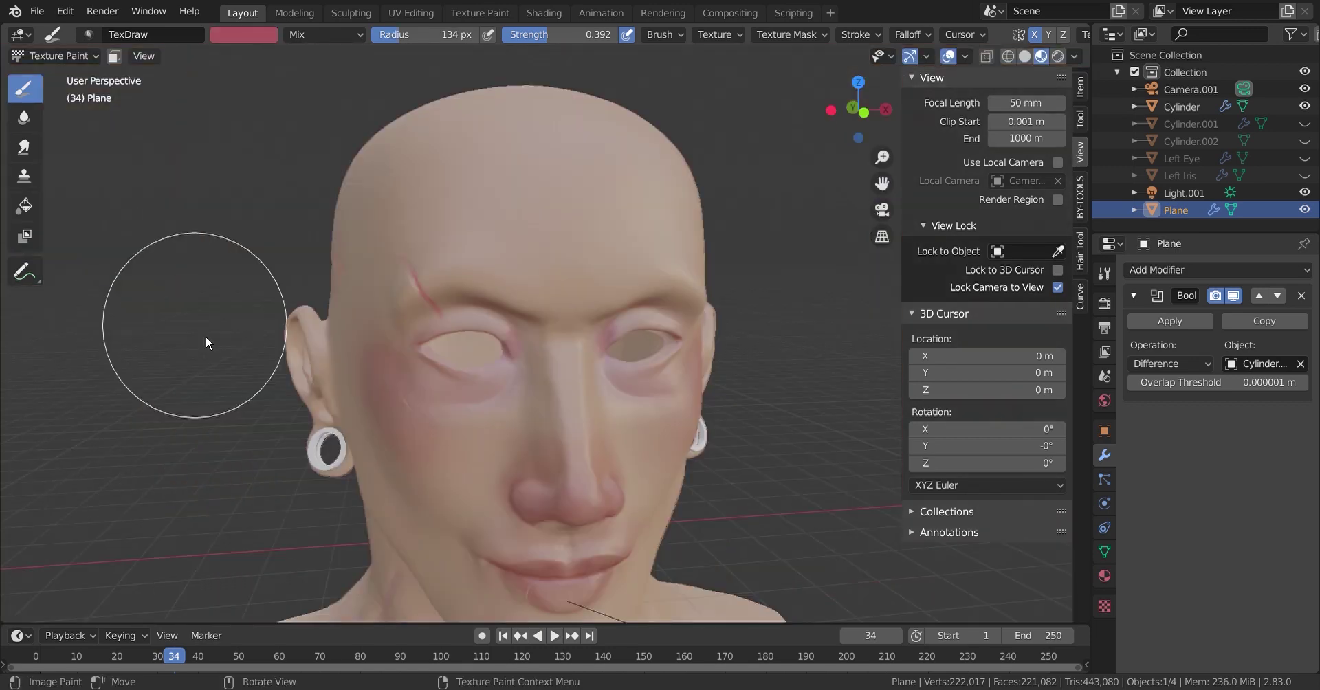
scroll(205, 336, up, 4)
Choose a brighter red at full strength and unhide the Left Eye and Left Iris
right_click(293, 275)
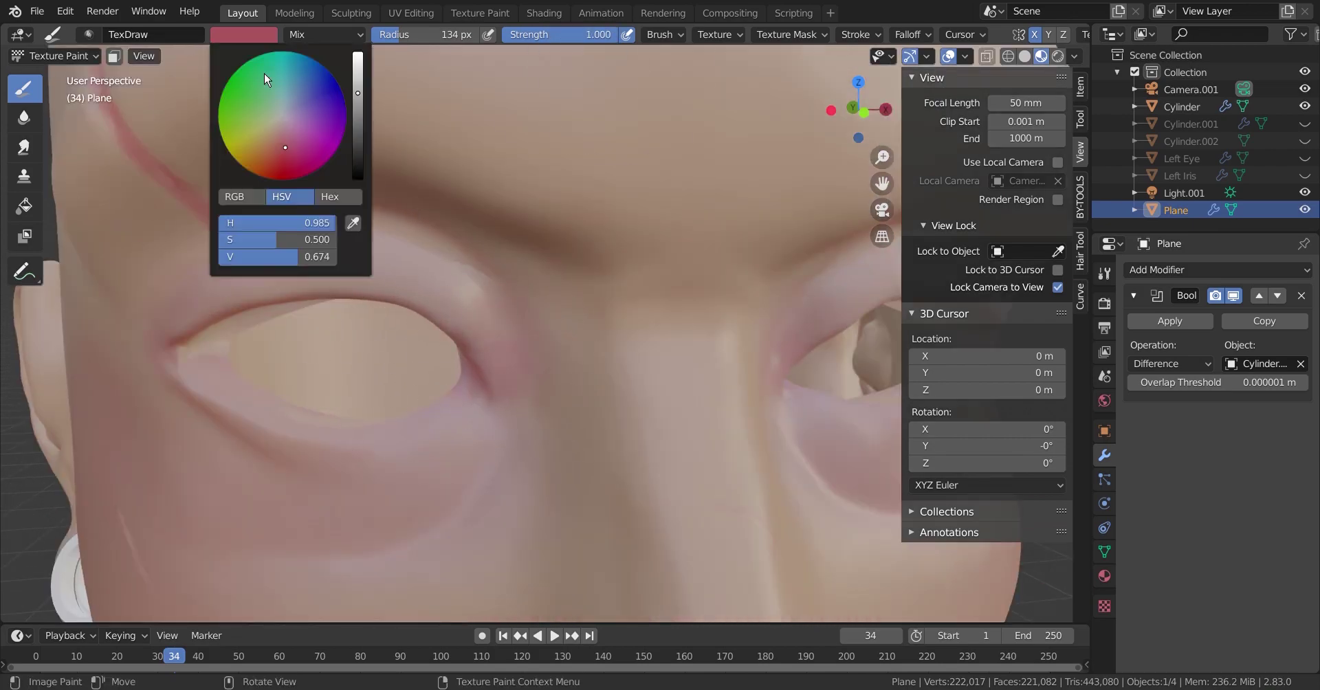
click(264, 73)
drag(1305, 176, 1305, 158)
scroll(481, 413, down, 5)
scroll(516, 364, up, 6)
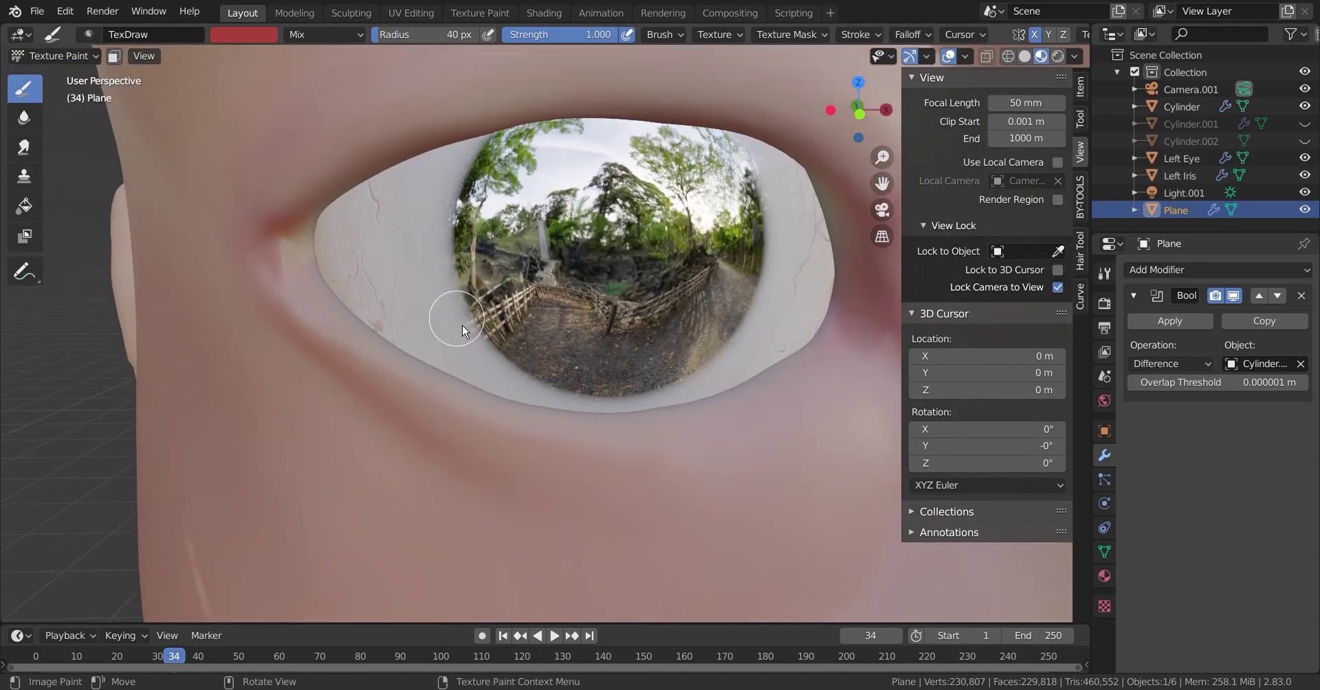
key(ctrl+s)
key(f)
click(103, 193)
Centre the eye in view and shrink the brush to 39 px
scroll(604, 463, down, 5)
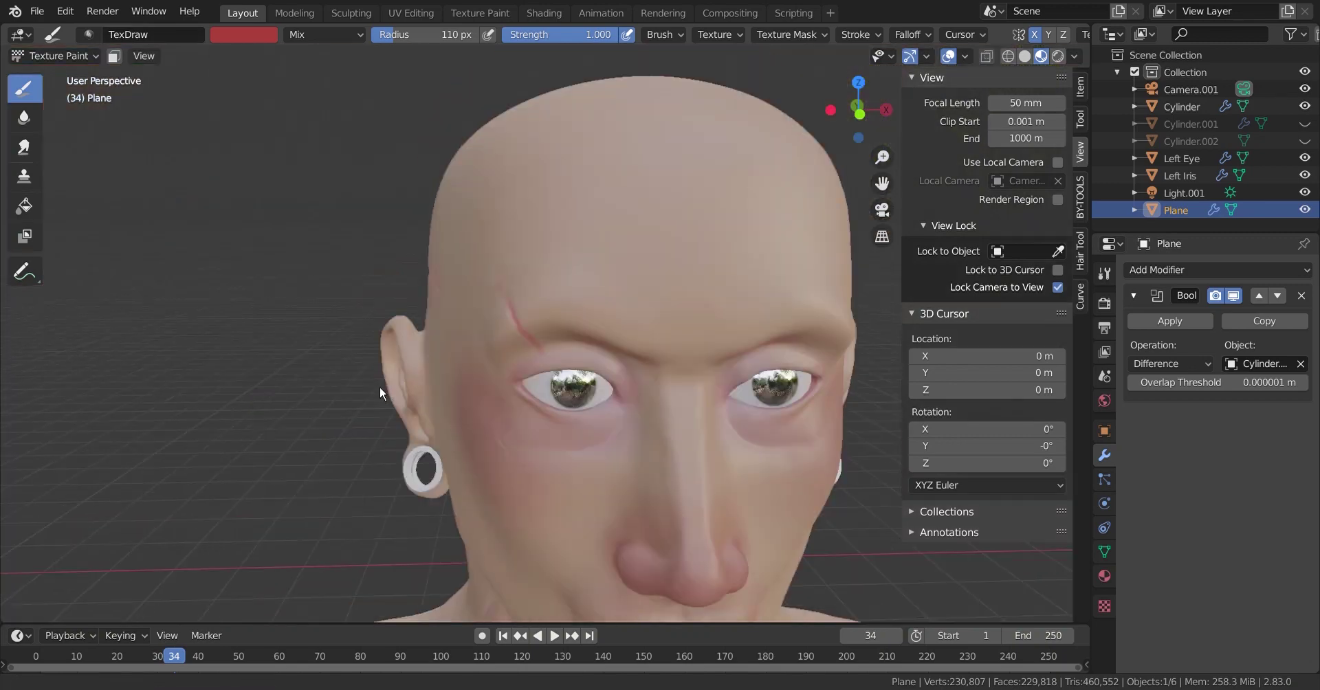
scroll(380, 386, up, 4)
scroll(294, 289, up, 3)
scroll(299, 307, down, 5)
scroll(500, 348, up, 6)
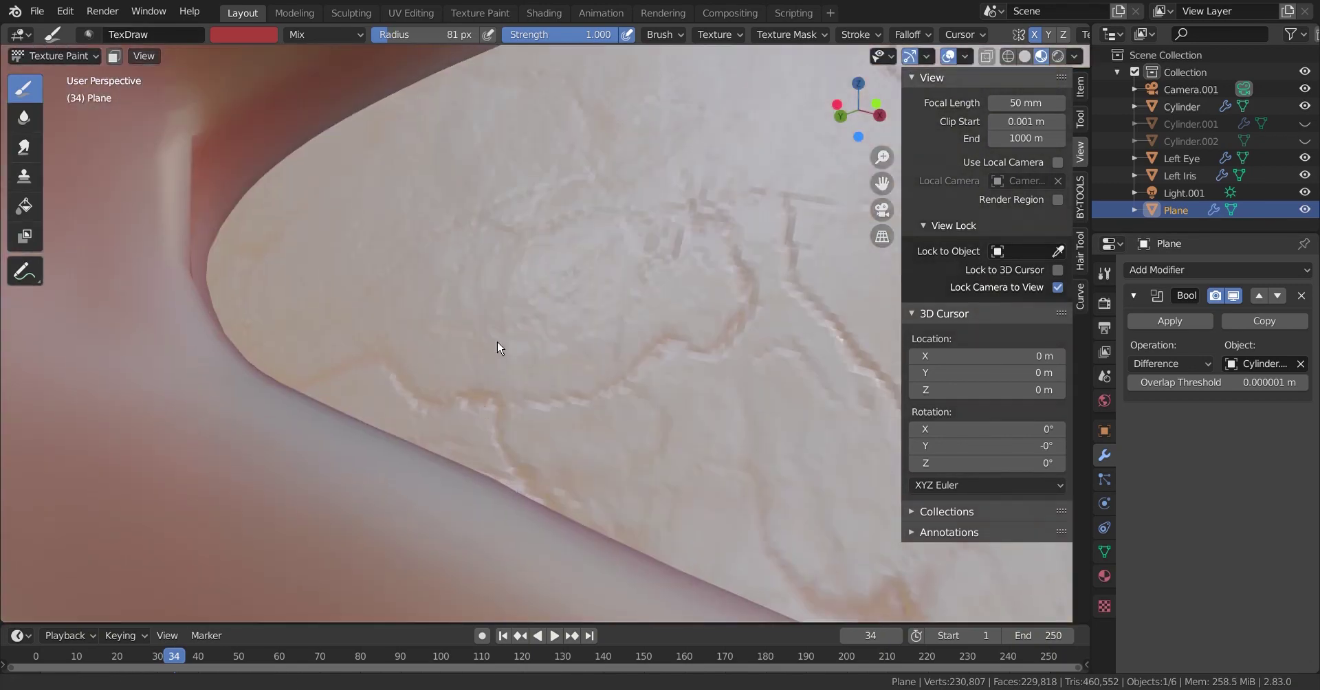
key(f)
click(103, 213)
scroll(631, 303, down, 3)
middle_drag(631, 303, 463, 274)
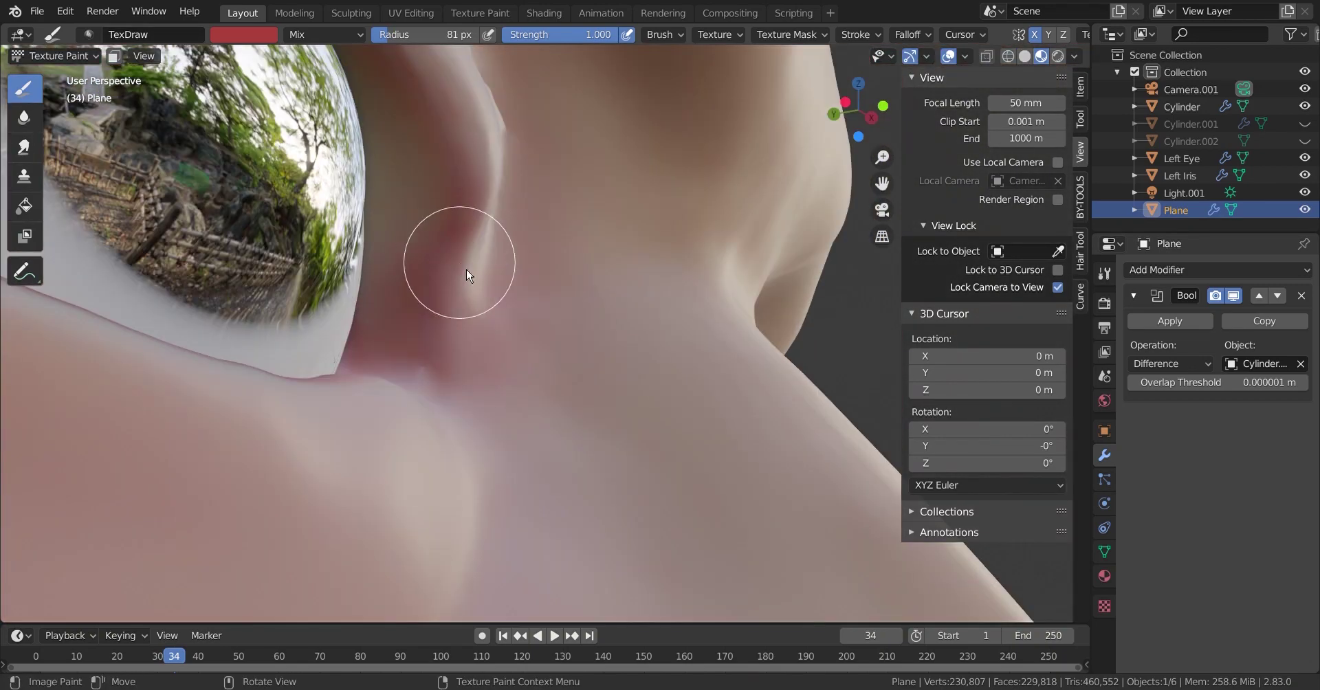
scroll(285, 80, down, 3)
shift+middle_drag(285, 80, 200, 418)
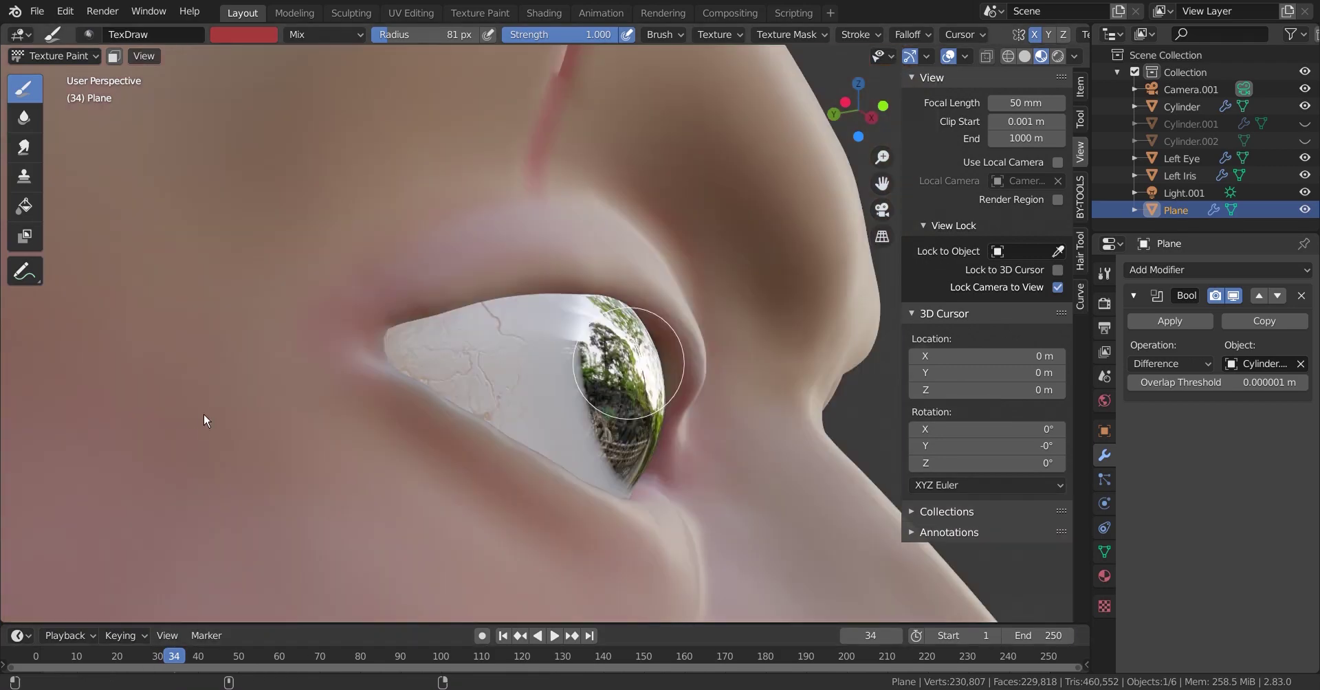
key(f)
click(557, 371)
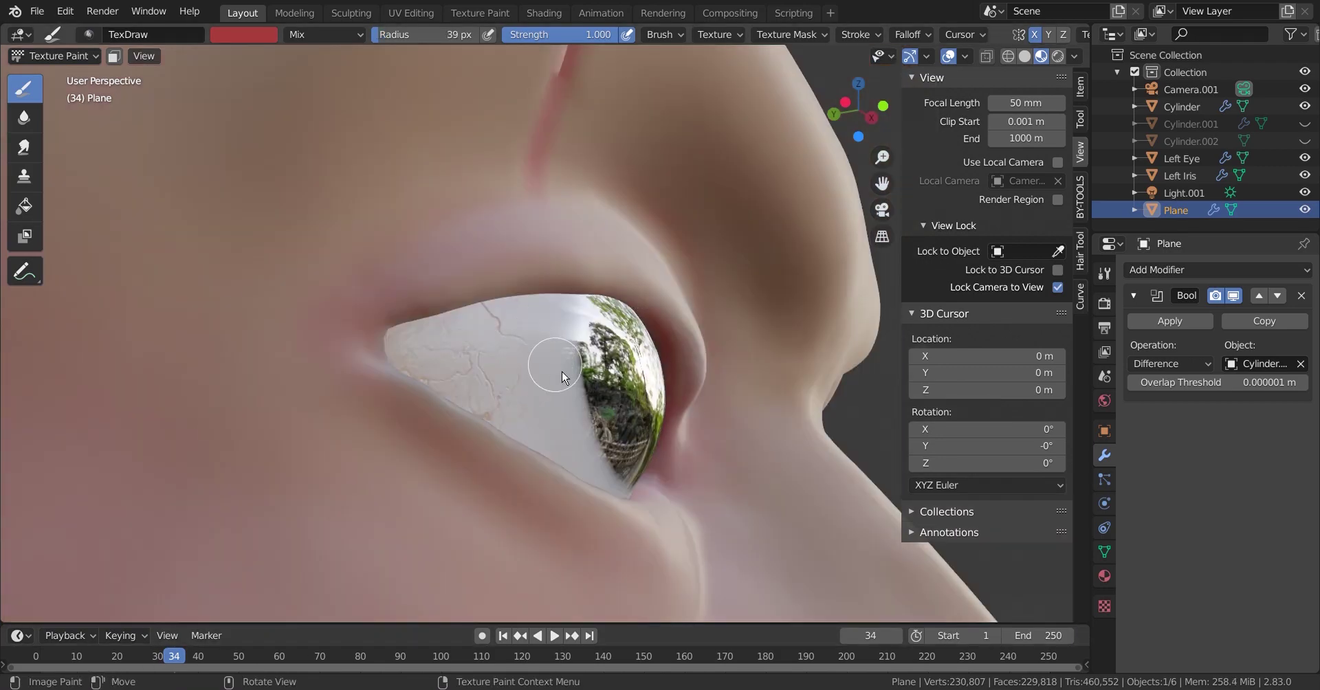
Paint the red eyelid rims while working around the eyeball from several angles
middle_drag(561, 377, 580, 442)
scroll(580, 442, up, 3)
middle_drag(315, 292, 453, 297)
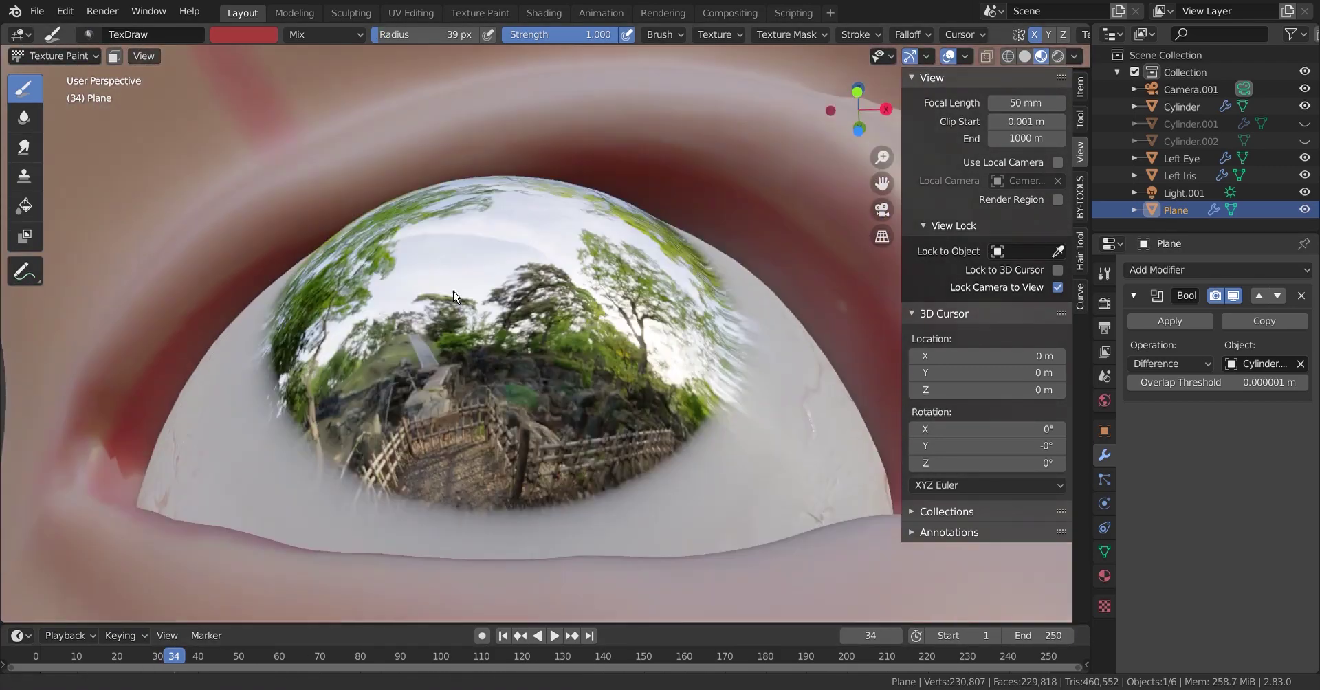
scroll(453, 297, down, 3)
scroll(332, 183, up, 4)
middle_drag(332, 183, 435, 442)
scroll(436, 442, down, 4)
scroll(525, 344, up, 5)
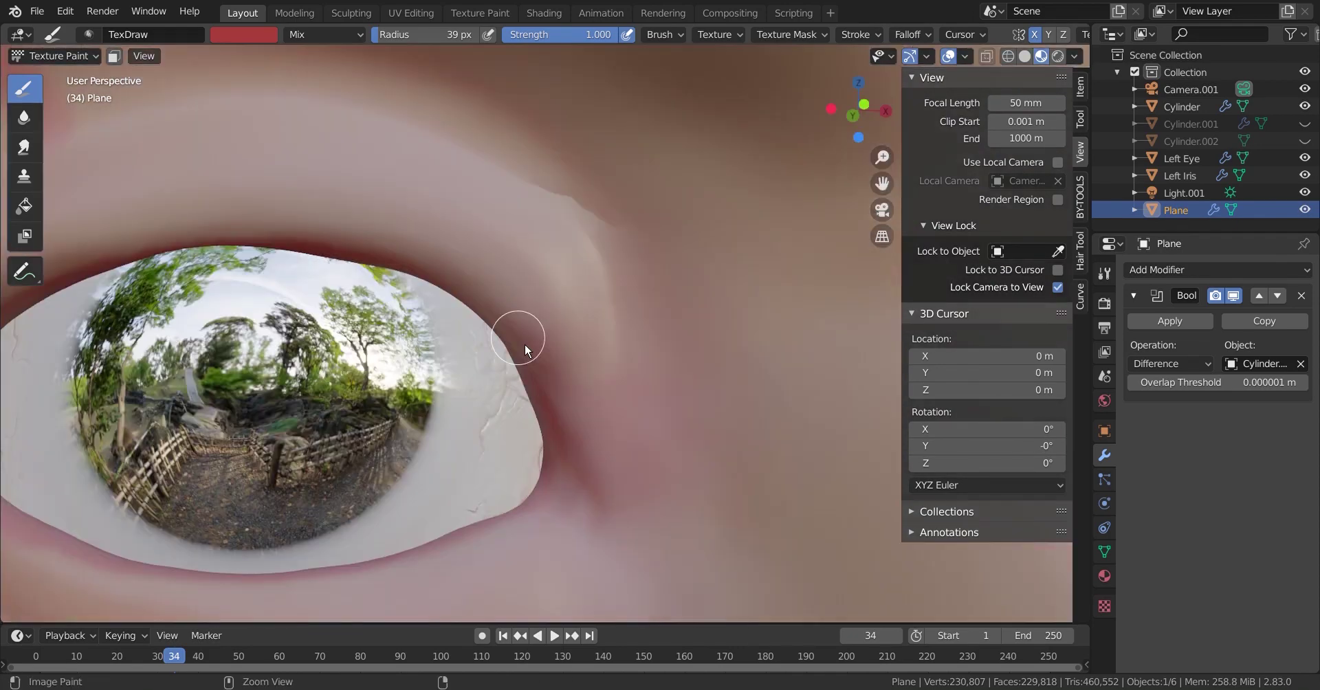
scroll(545, 442, down, 5)
middle_drag(517, 431, 675, 361)
scroll(675, 362, up, 4)
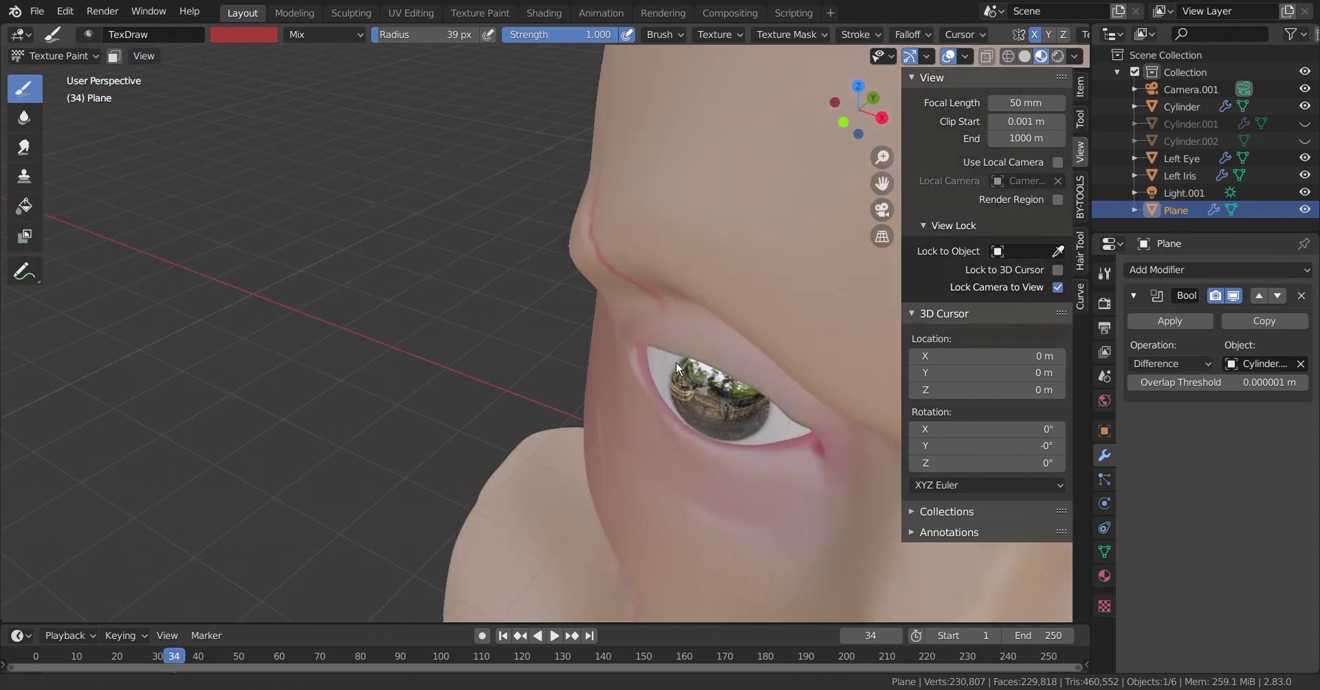
scroll(675, 361, up, 4)
Check the brush colour and save as 'siege retopo remesh fixed.blend'
click(244, 35)
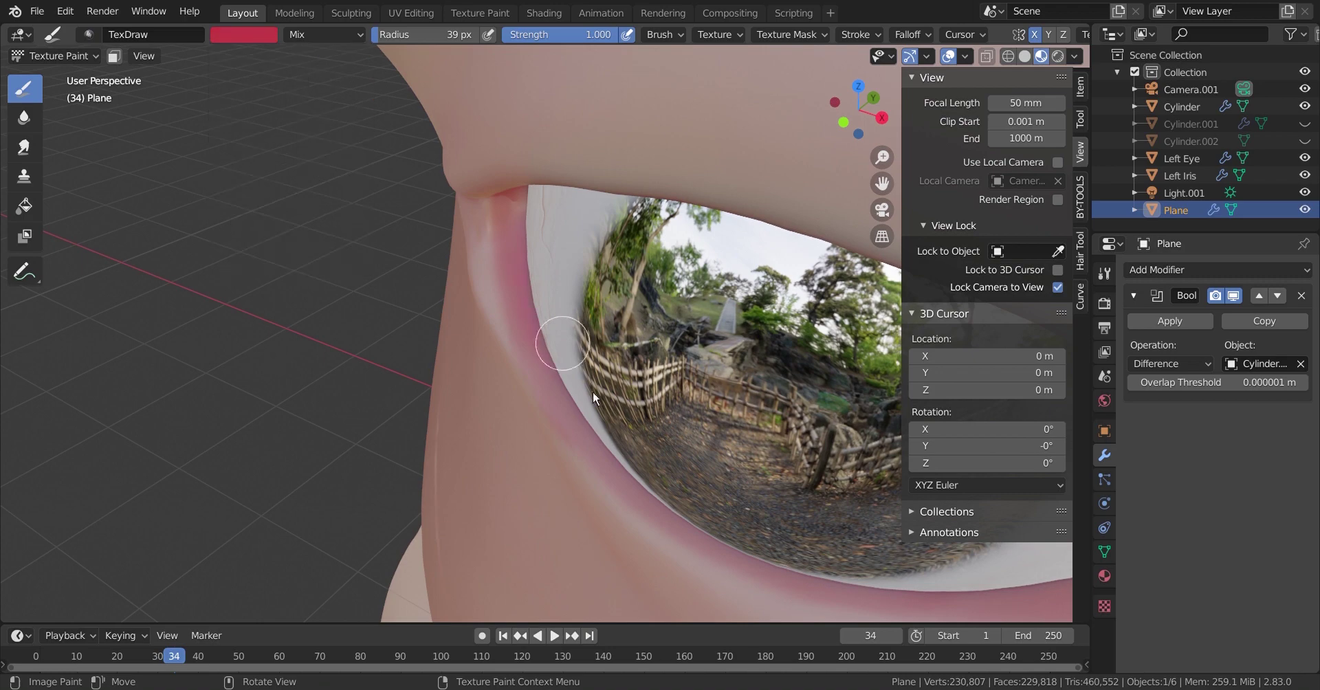
scroll(852, 587, down, 5)
middle_drag(852, 588, 655, 389)
scroll(655, 389, up, 5)
key(ctrl+s)
Paint the lips a darker red with a 14 px brush
click(265, 34)
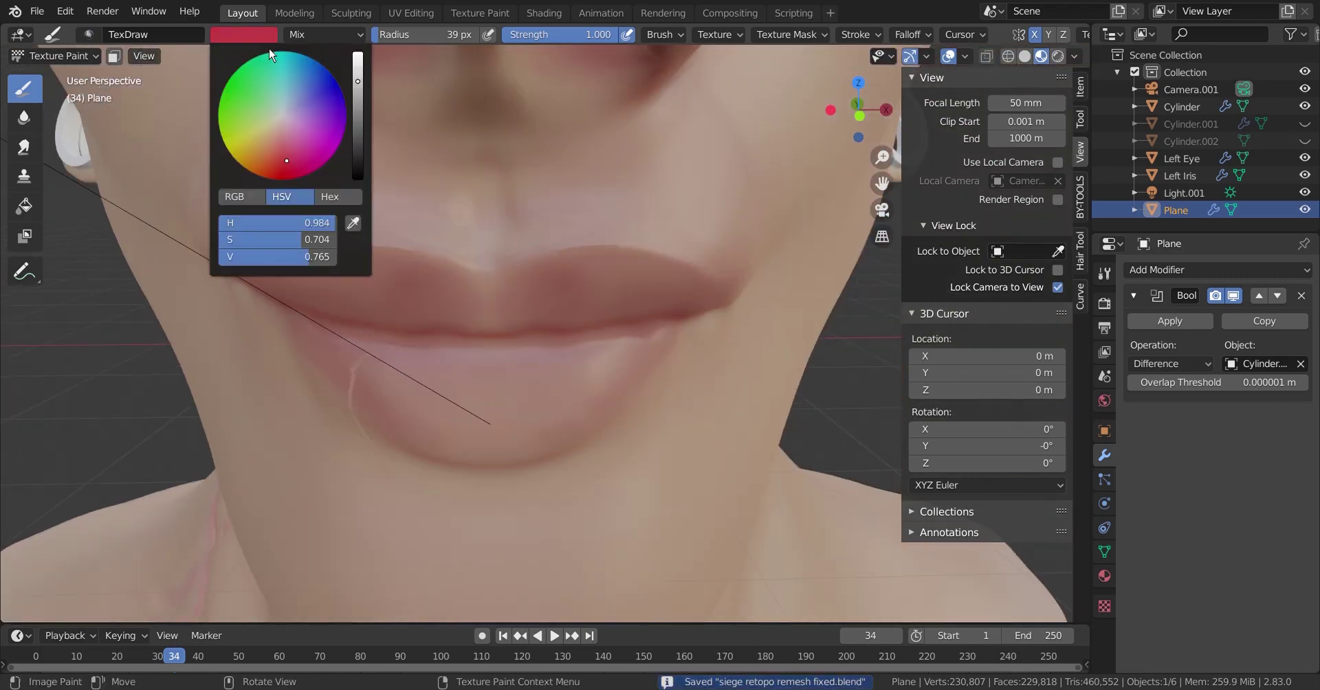
drag(270, 55, 290, 159)
scroll(385, 344, up, 3)
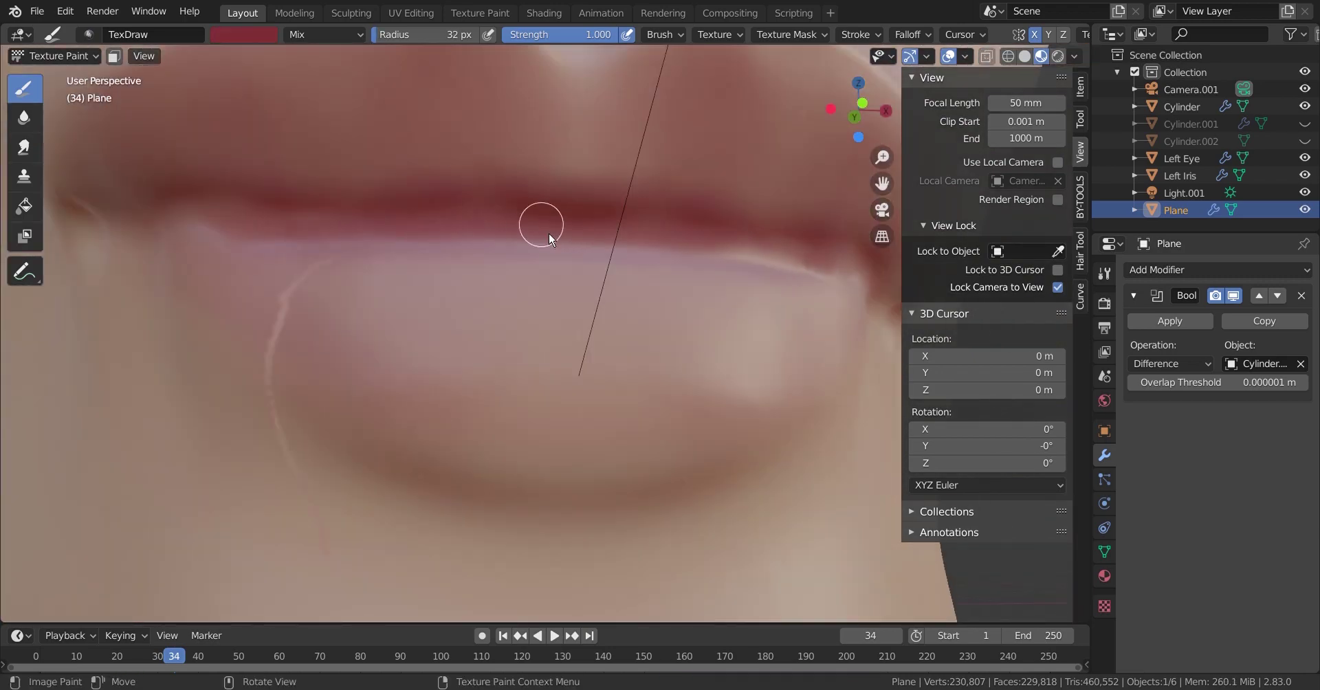
key(bracketleft)
key(bracketleft)
key(bracketleft)
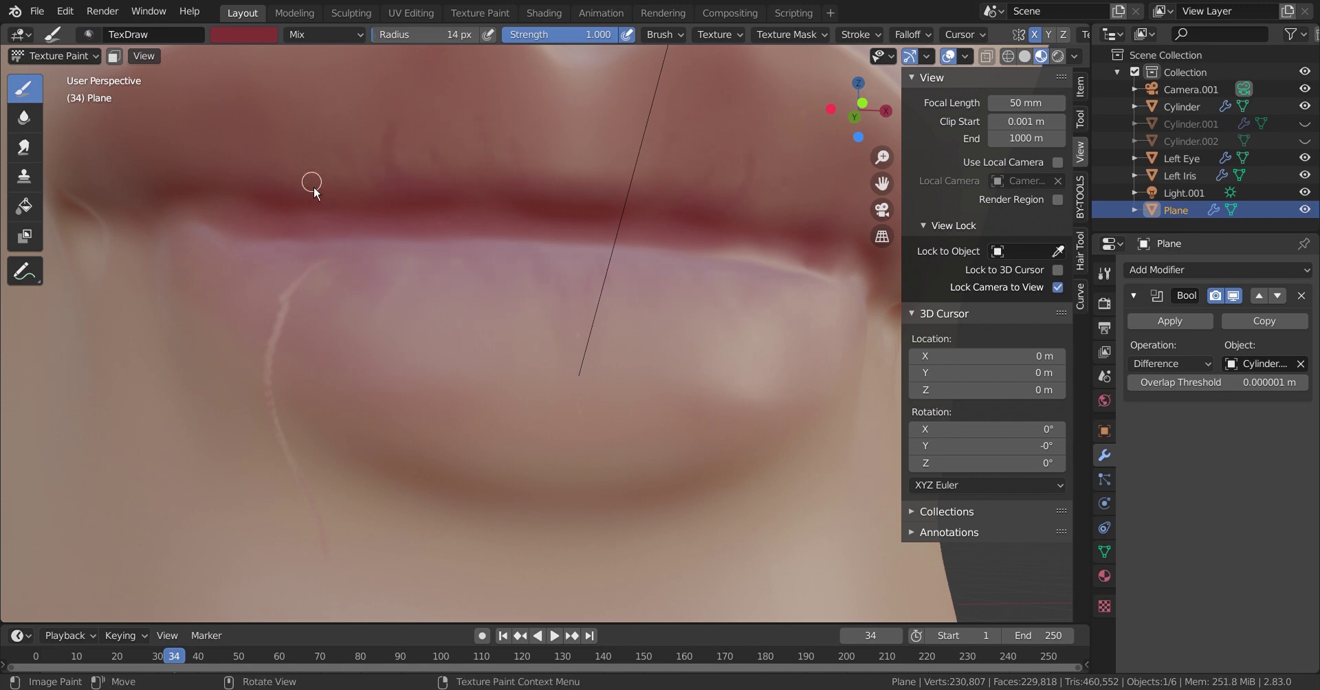
scroll(409, 136, down, 5)
middle_drag(409, 136, 580, 417)
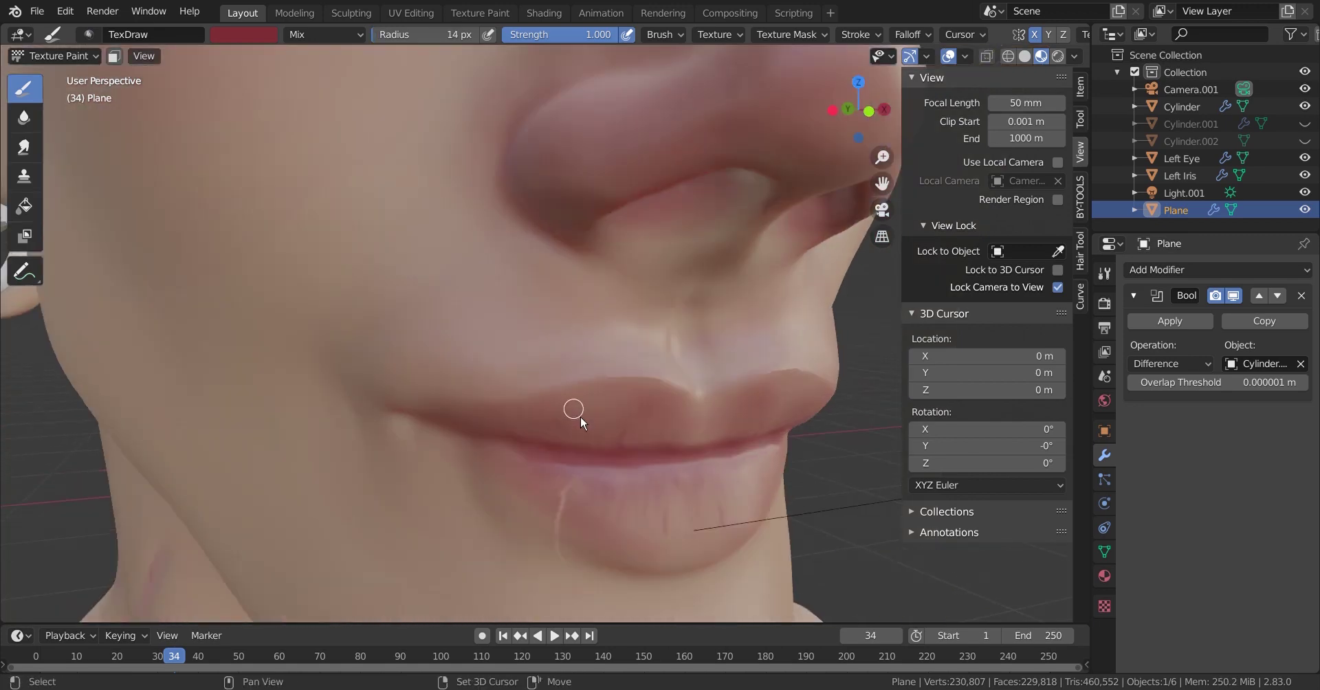
scroll(580, 417, up, 5)
Touch up the lower lip in salmon pink and save the file
right_click(272, 172)
click(296, 103)
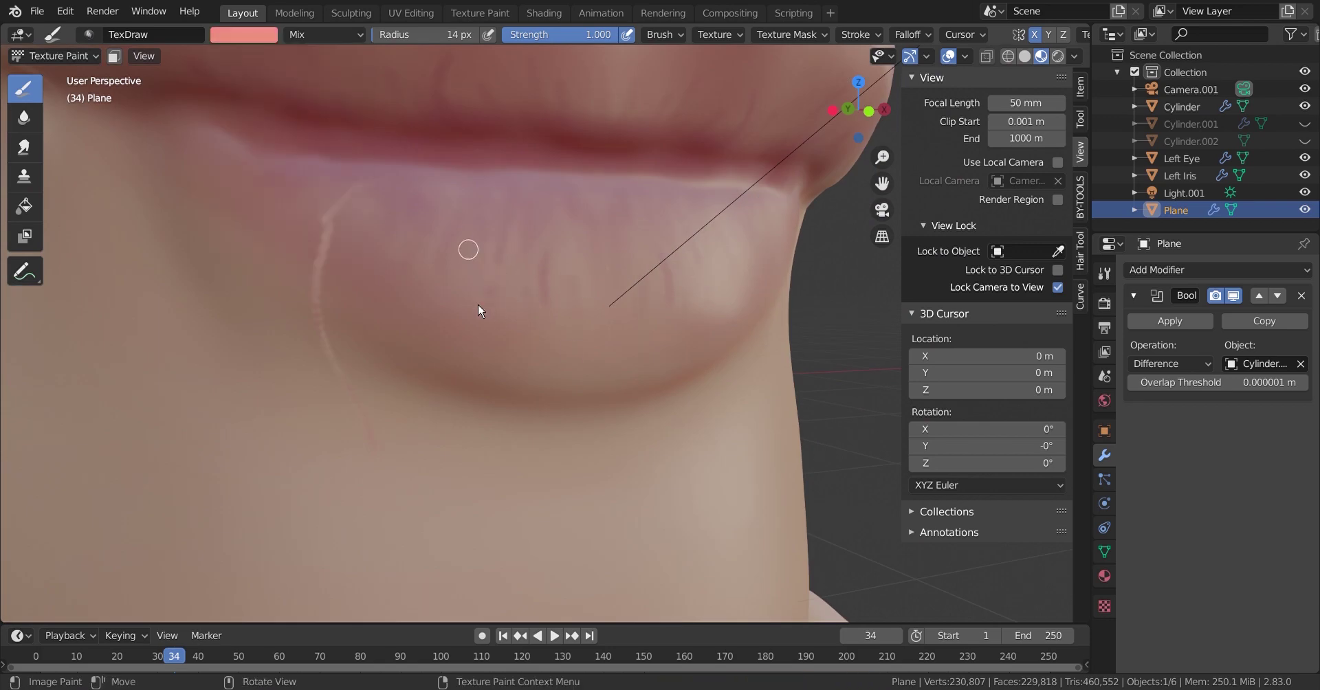
key(ctrl+s)
scroll(556, 407, up, 3)
middle_drag(556, 407, 496, 352)
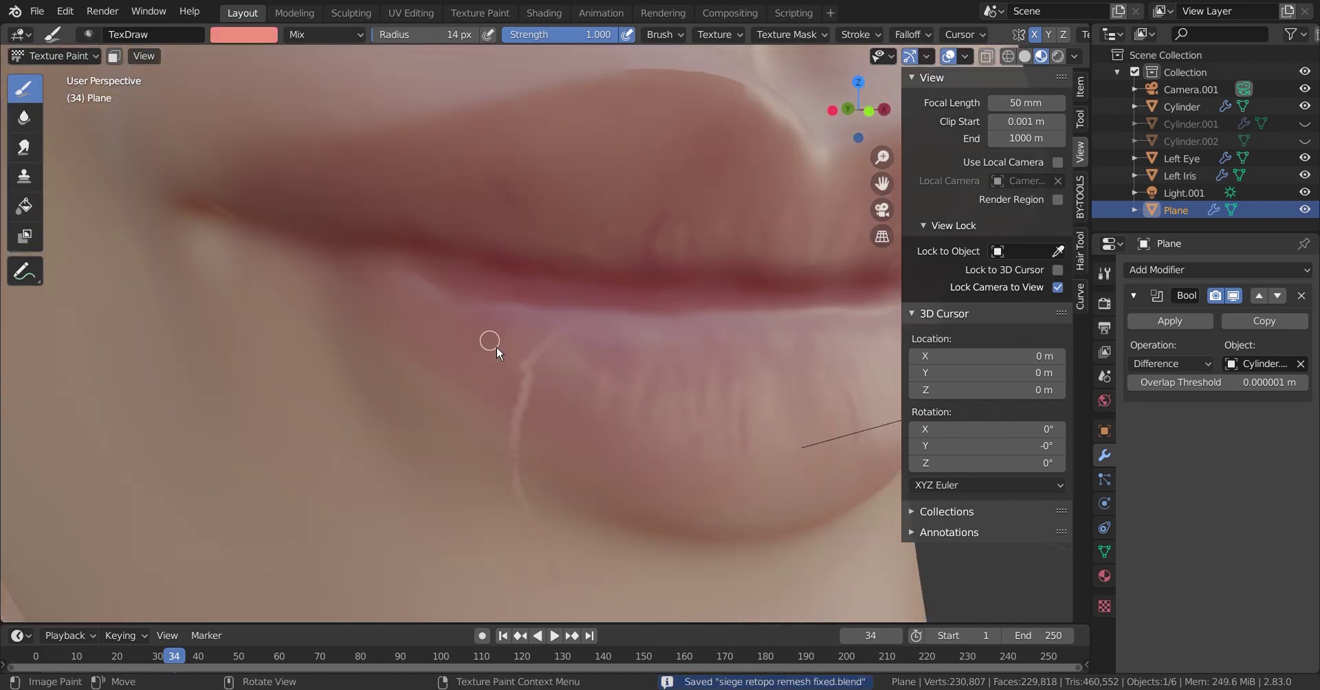
Enlarge the brush to 68 px, lower its strength and darken the paint colour
key(f)
click(359, 374)
key(shift+f)
click(308, 187)
scroll(594, 429, down, 5)
scroll(534, 462, up, 4)
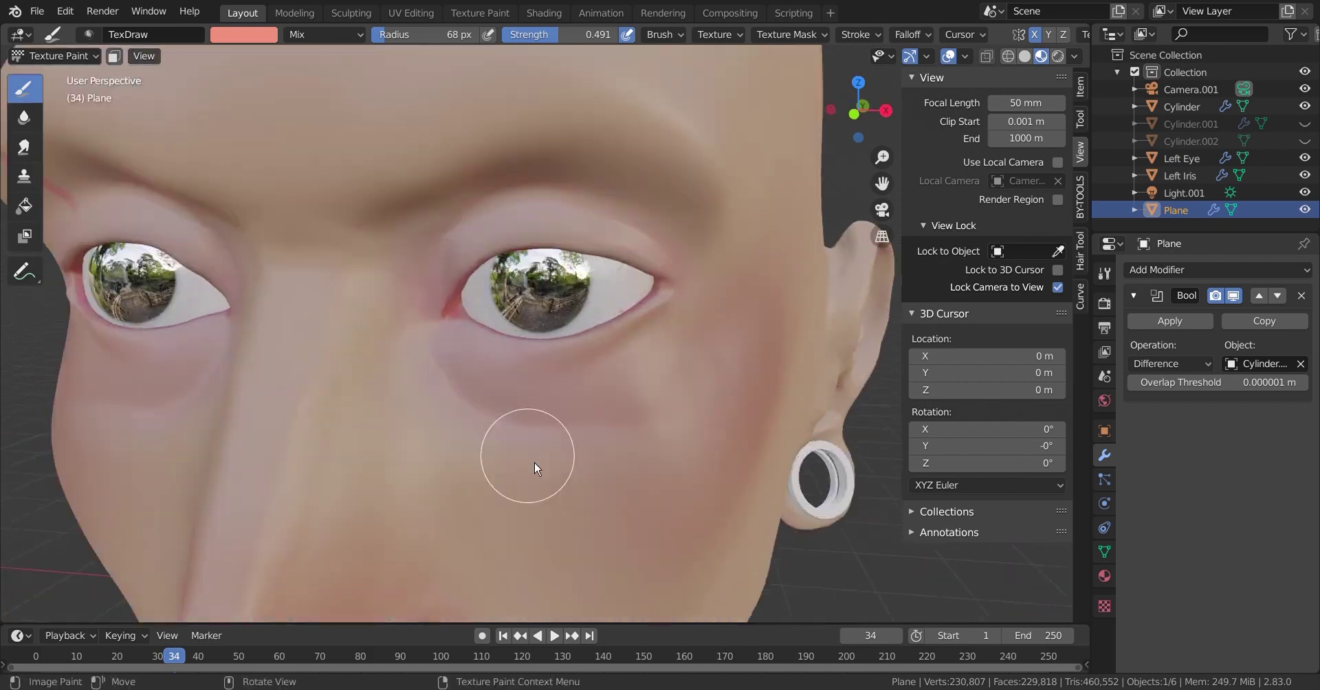
click(244, 35)
drag(362, 66, 364, 88)
Widen the brush to 137 px and add a soft reddish tint around the eyes
key(f)
click(349, 173)
mouse_move(349, 173)
middle_down()
mouse_move(391, 410)
mouse_move(427, 471)
middle_up()
scroll(324, 324, down, 5)
middle_drag(294, 294, 414, 245)
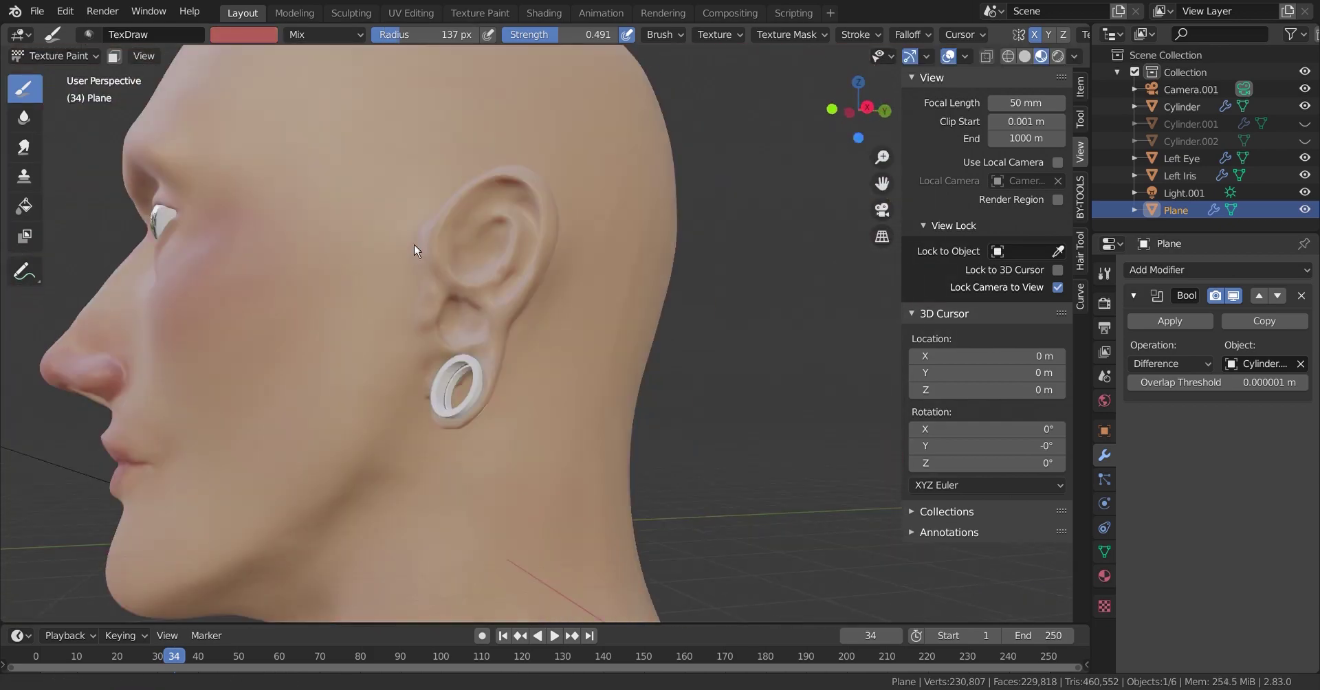
Inspect the face UV island in the Texture Paint workspace
click(480, 12)
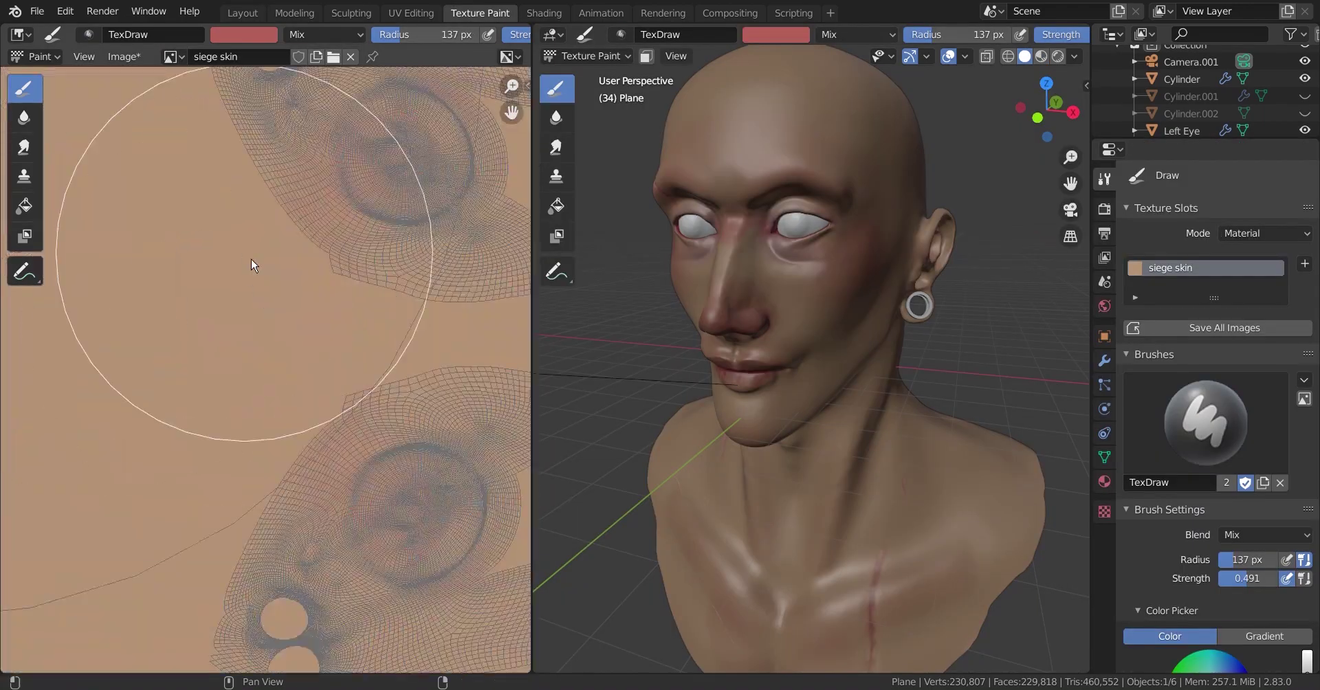
middle_drag(251, 259, 188, 408)
scroll(304, 423, up, 2)
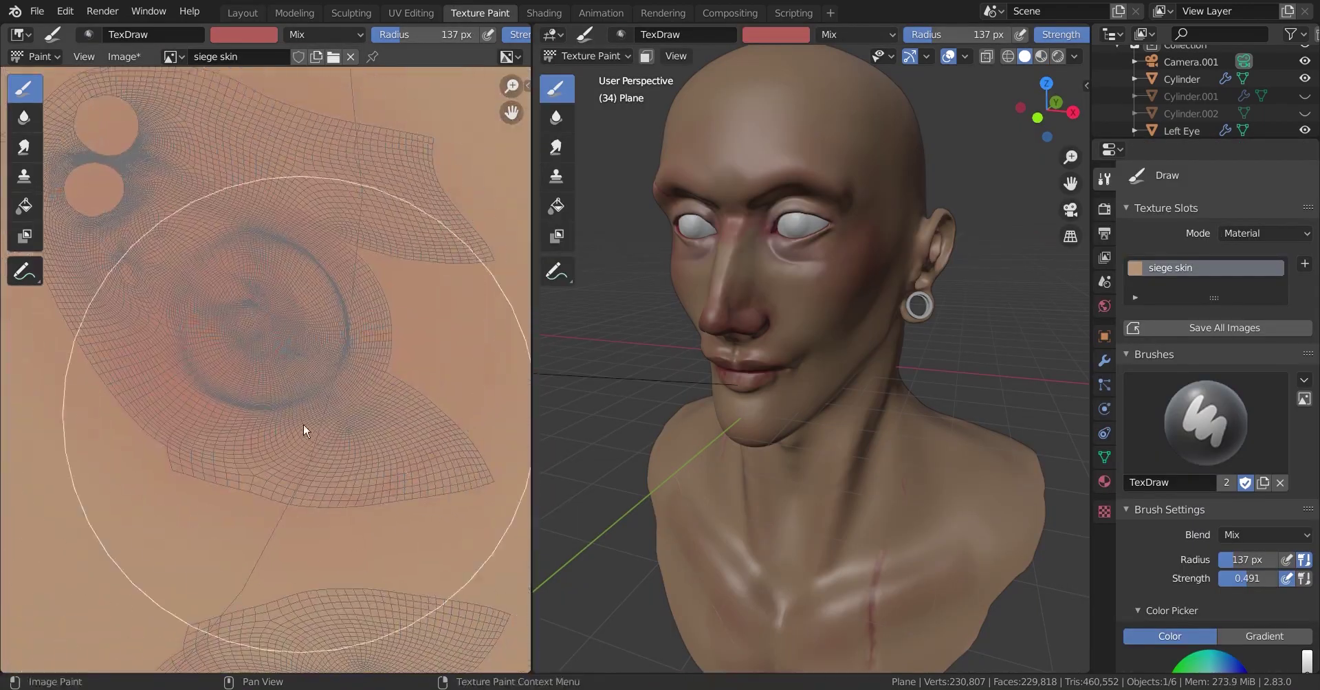
scroll(303, 423, down, 3)
middle_drag(377, 141, 289, 436)
scroll(289, 436, down, 2)
middle_drag(756, 384, 794, 399)
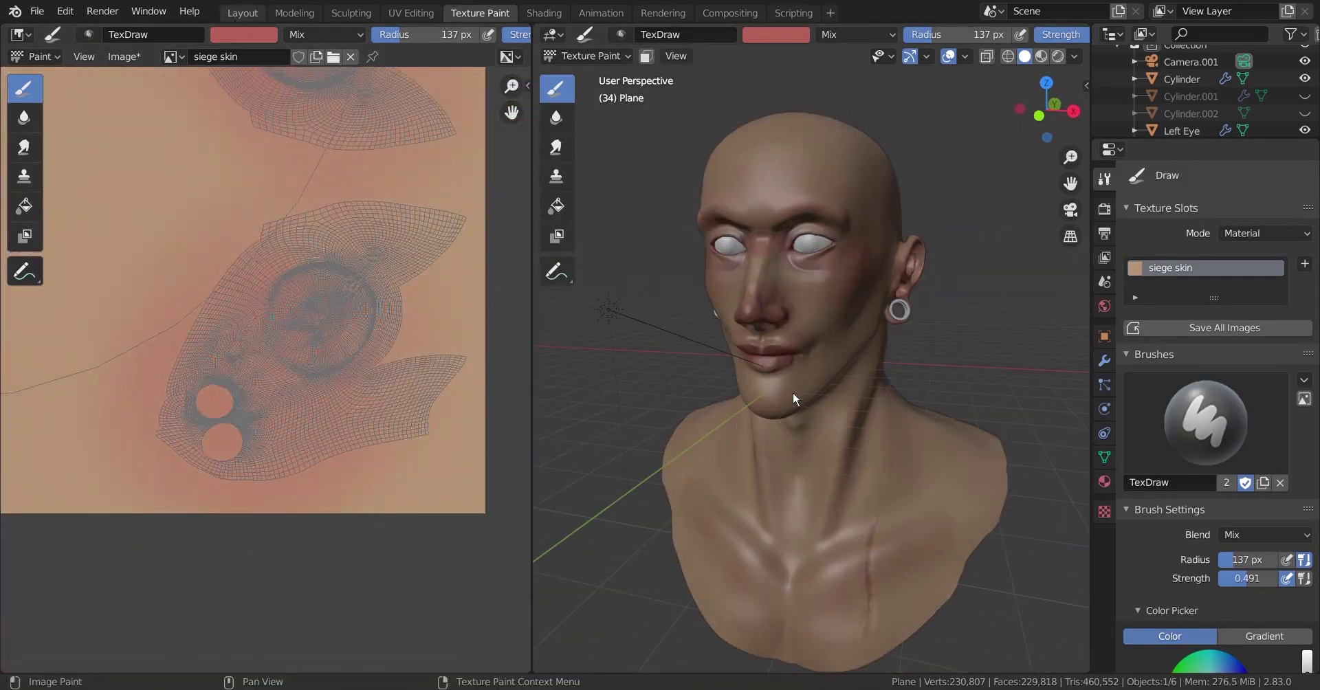
Return to the Layout workspace in Texture Paint mode, zoomed in on the ear piercing
click(242, 13)
click(48, 55)
click(55, 173)
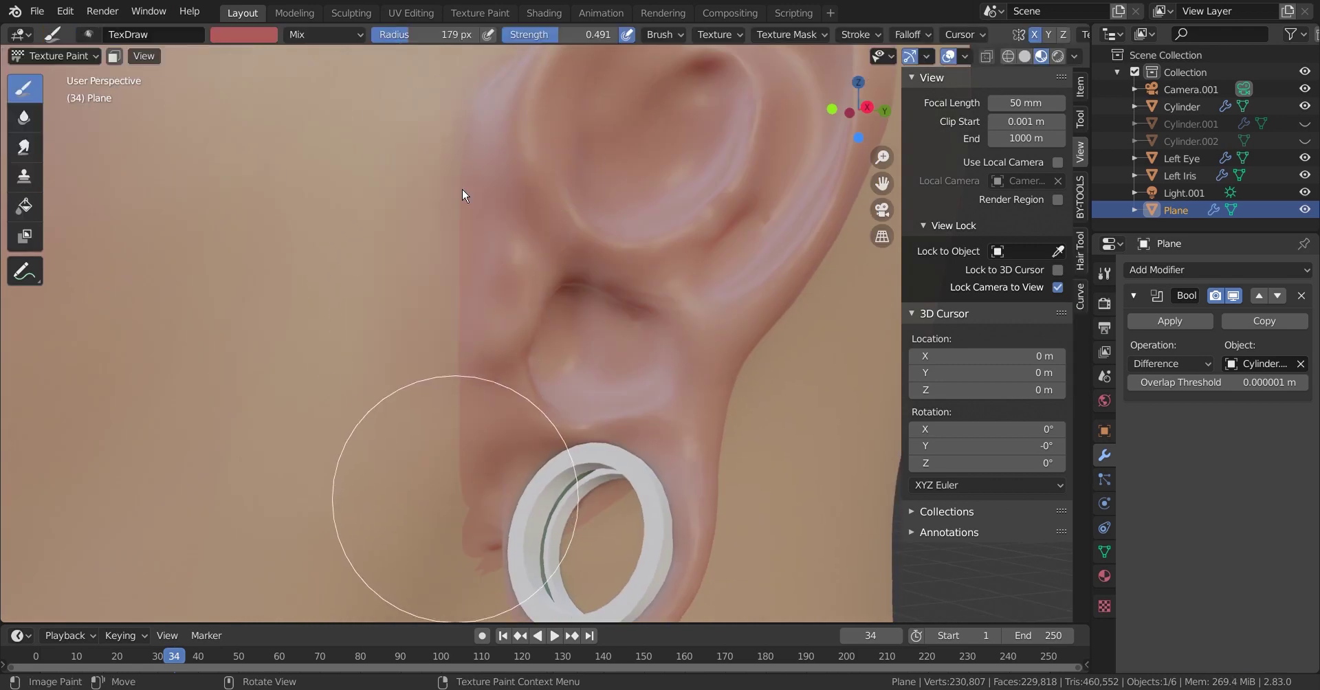
middle_drag(462, 522, 485, 422)
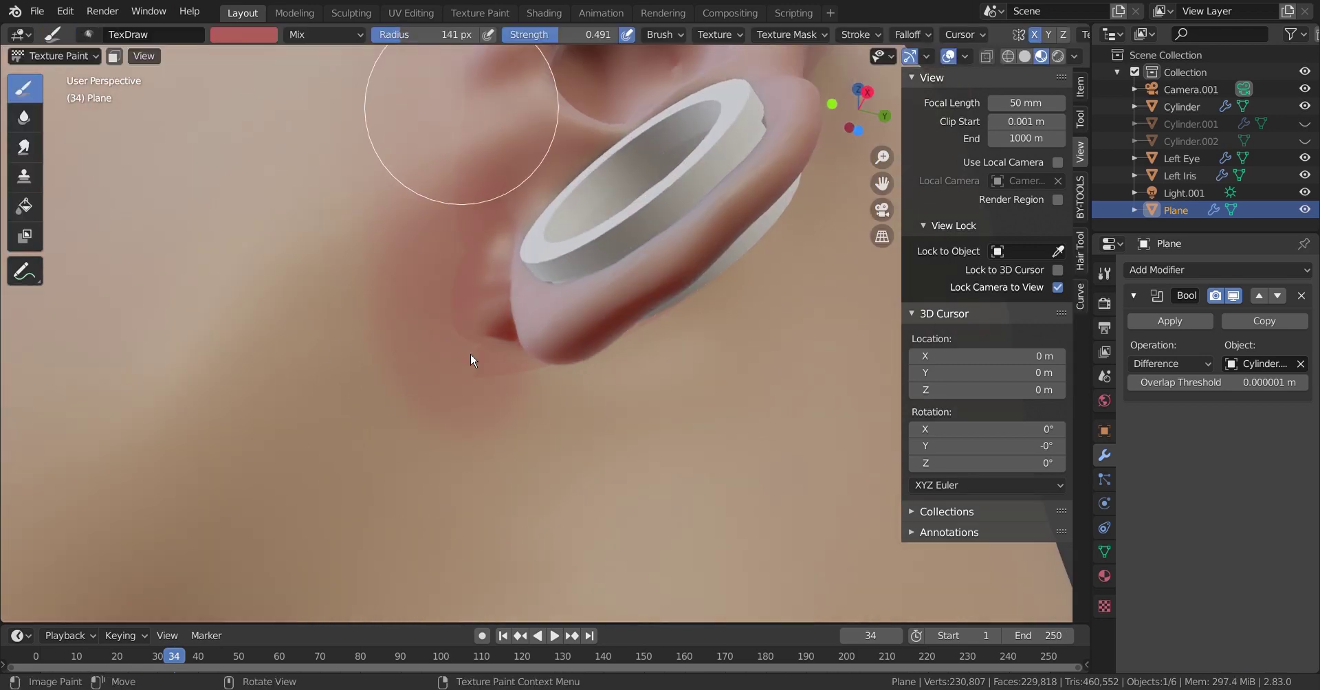
Blend the red flush around the earlobe into the skin with the Soften brush
key(shift+space)
middle_drag(442, 172, 620, 406)
scroll(620, 406, down, 4)
scroll(556, 419, up, 4)
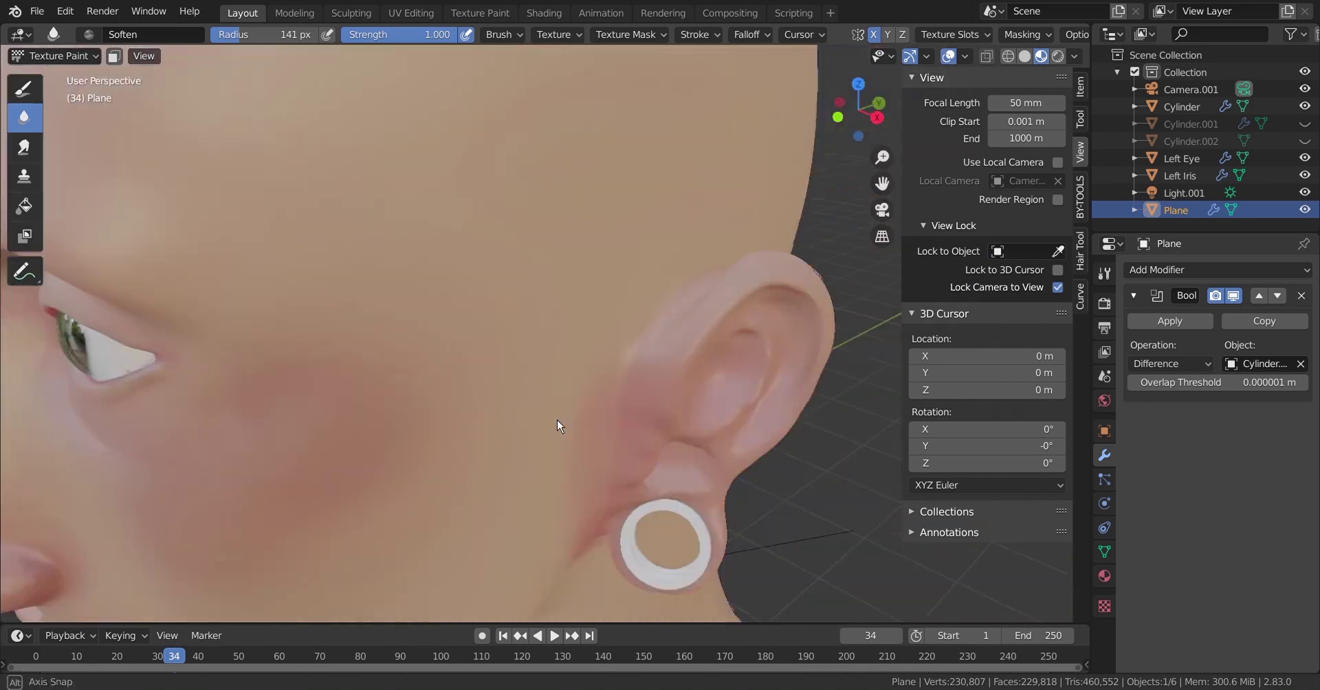
scroll(508, 399, up, 2)
scroll(461, 344, up, 2)
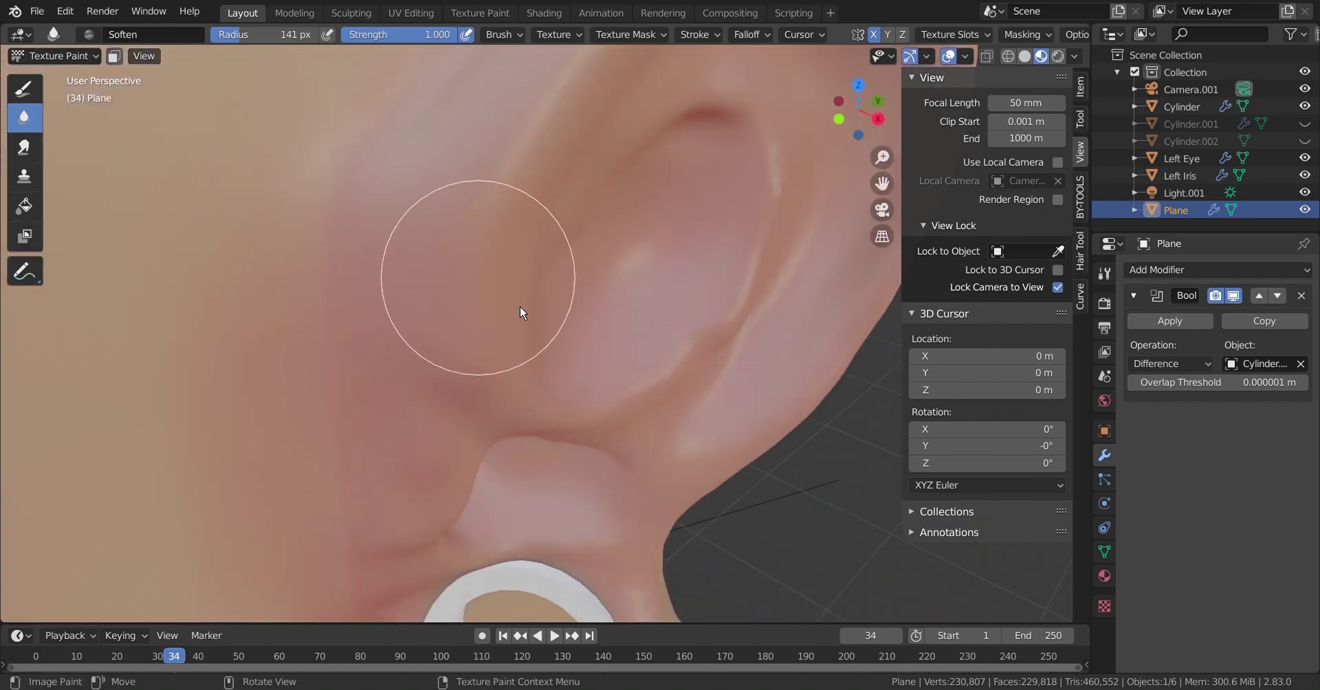
middle_drag(520, 312, 530, 392)
scroll(531, 402, down, 4)
scroll(550, 372, up, 3)
scroll(756, 513, up, 2)
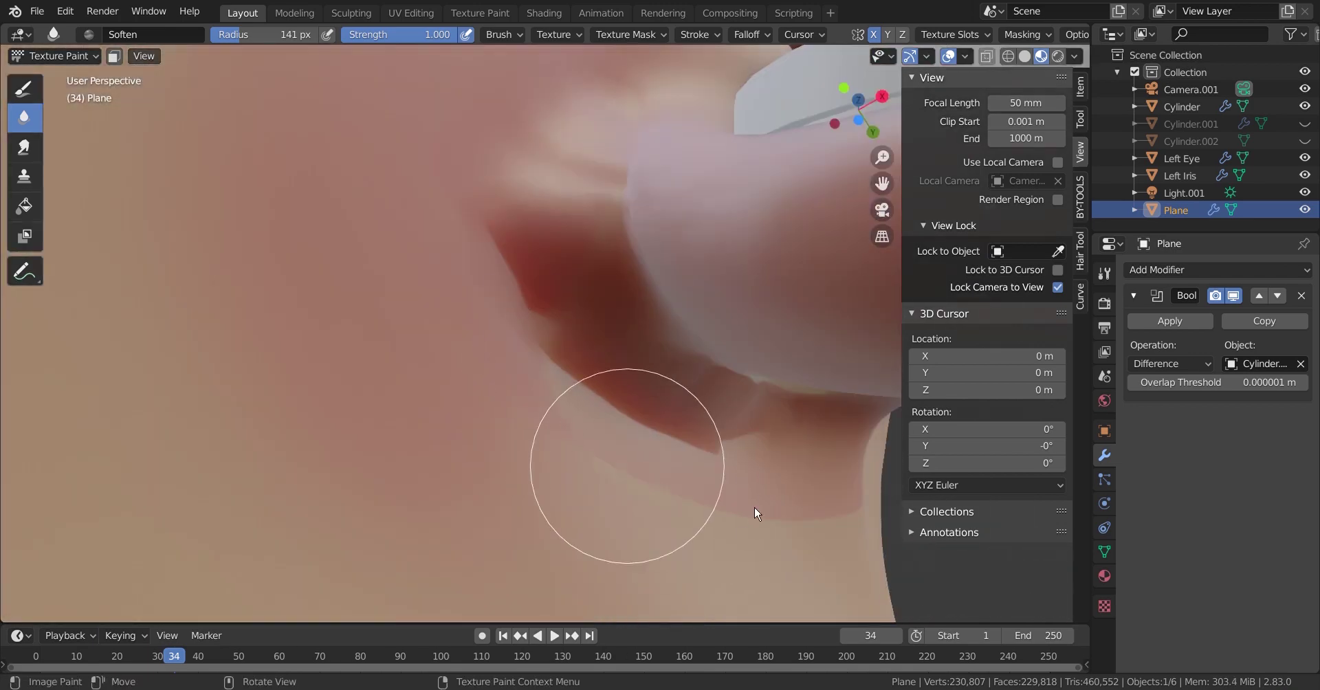
scroll(755, 513, down, 4)
mouse_move(510, 447)
middle_down()
mouse_move(522, 385)
mouse_move(427, 250)
middle_up()
scroll(427, 251, up, 4)
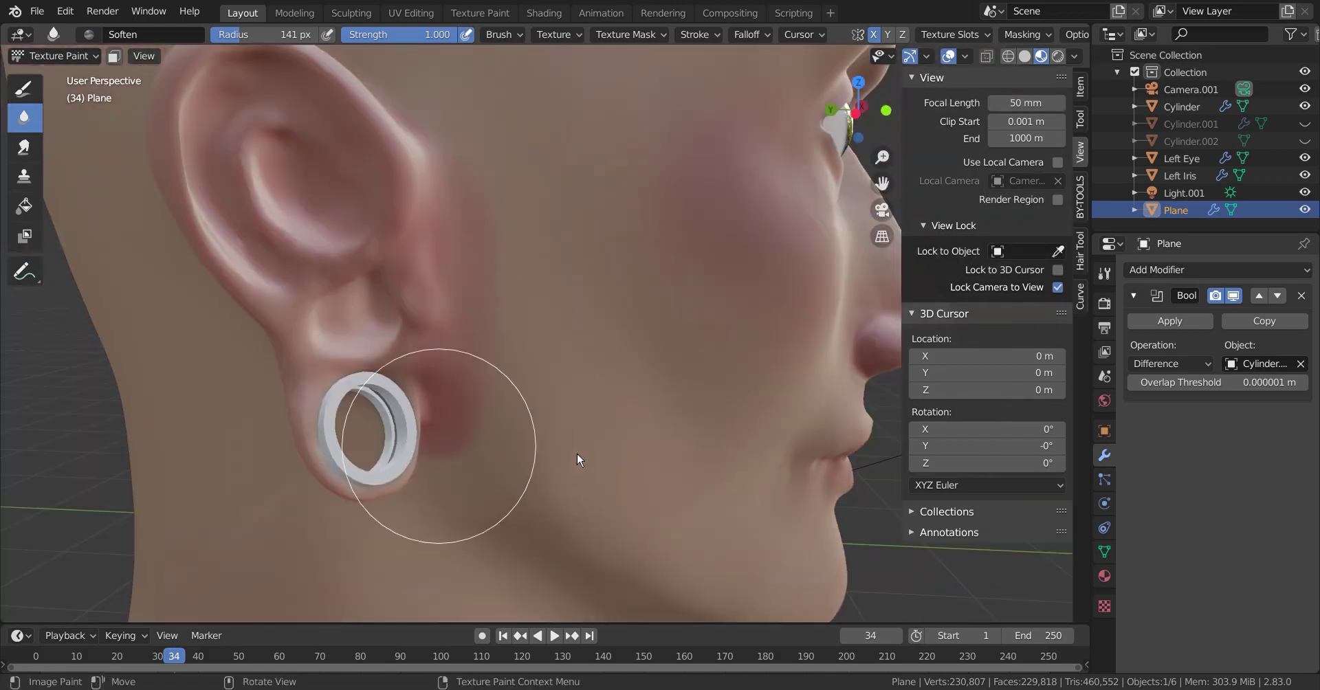
Return to the Draw brush and revisit the UV Editing and Texture Paint workspaces
click(24, 88)
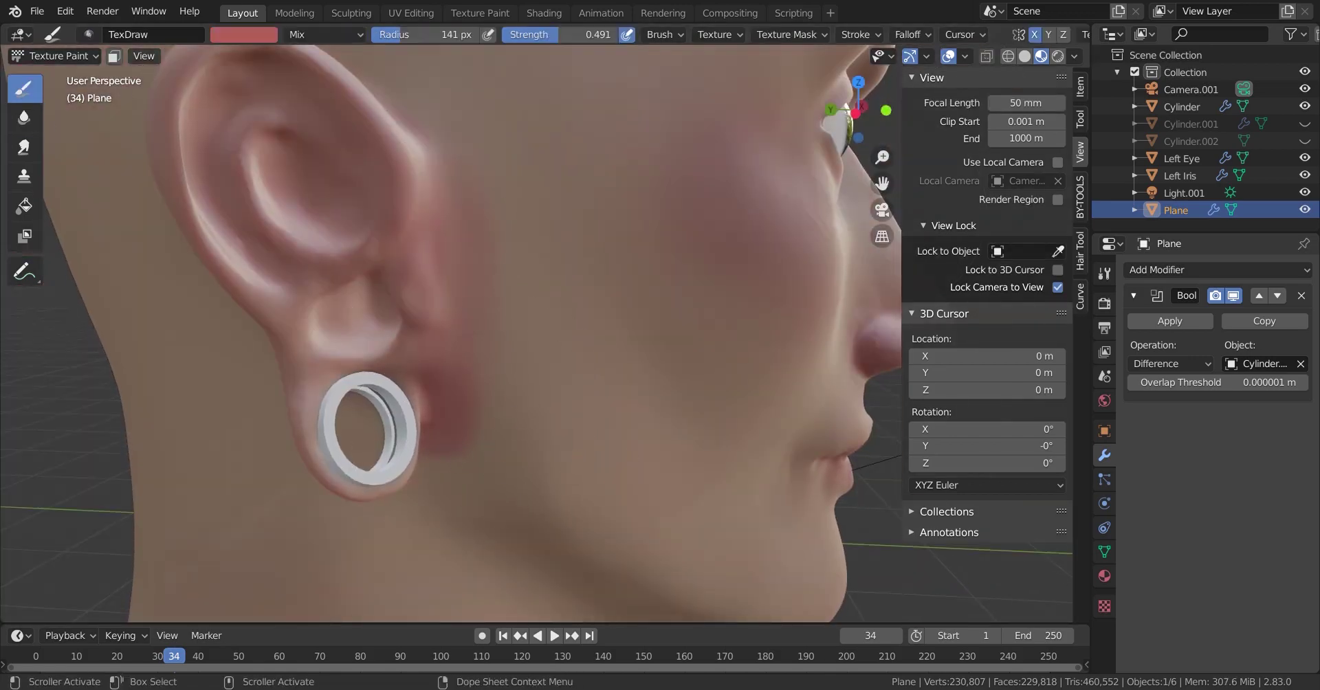
click(411, 13)
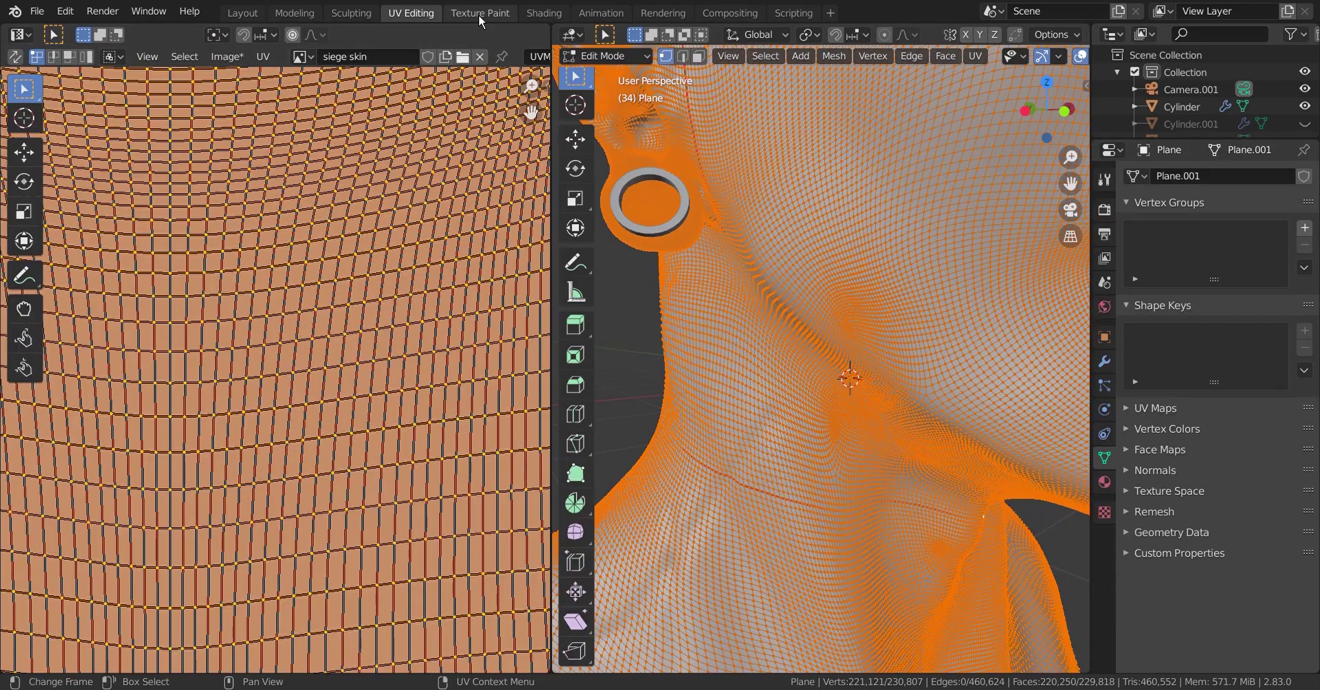
click(480, 12)
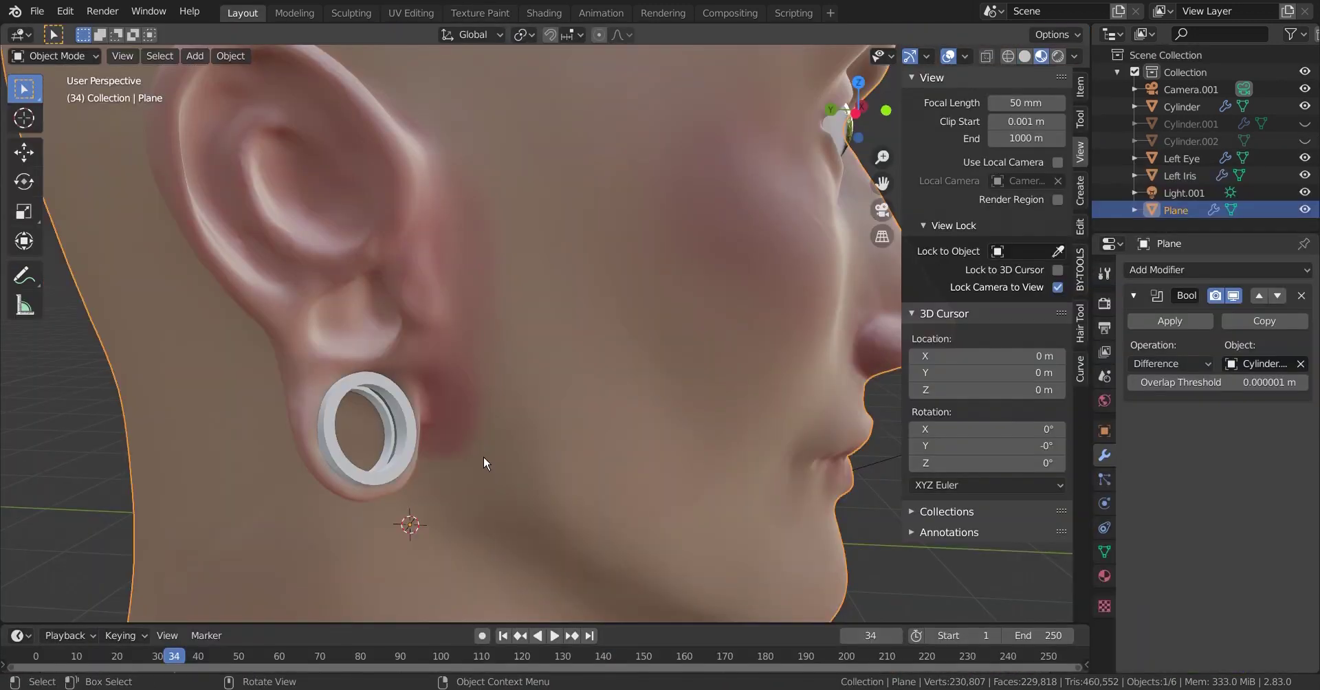
click(55, 56)
Shrink the brush to 73 px and paint beige skin colour beside the earlobe
click(51, 170)
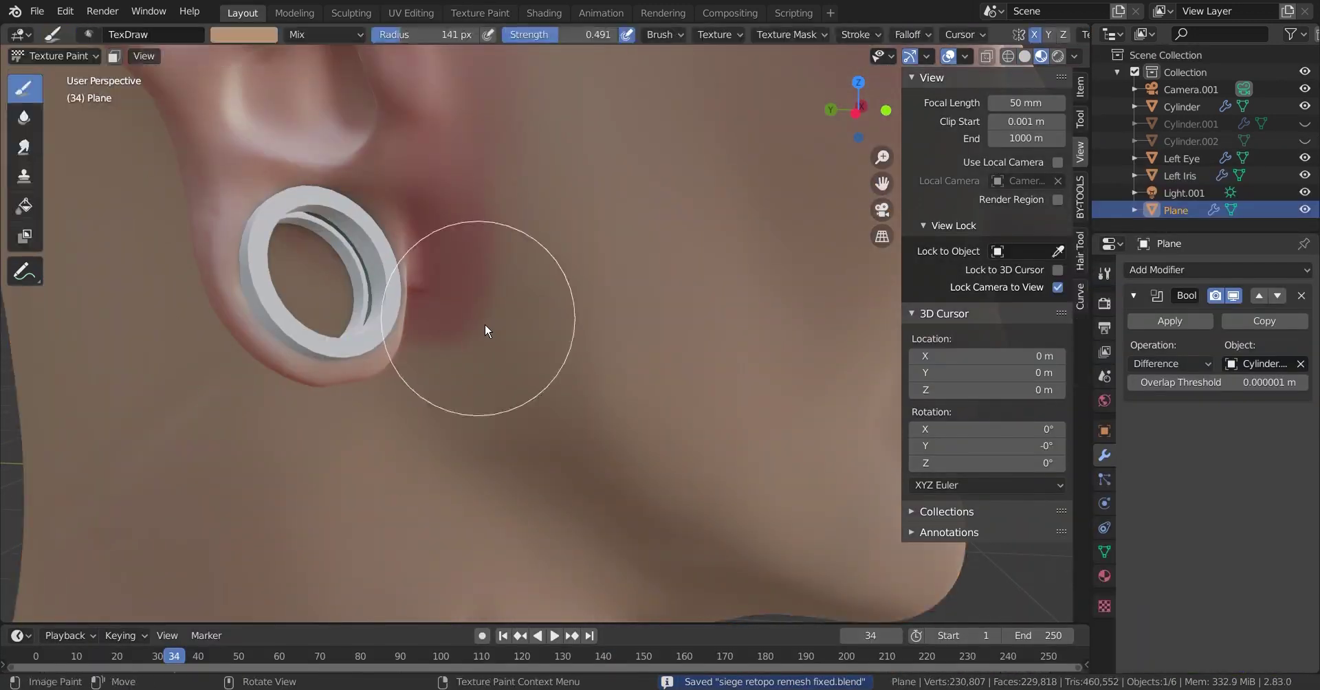
scroll(453, 287, up, 5)
scroll(481, 302, up, 4)
scroll(467, 337, down, 3)
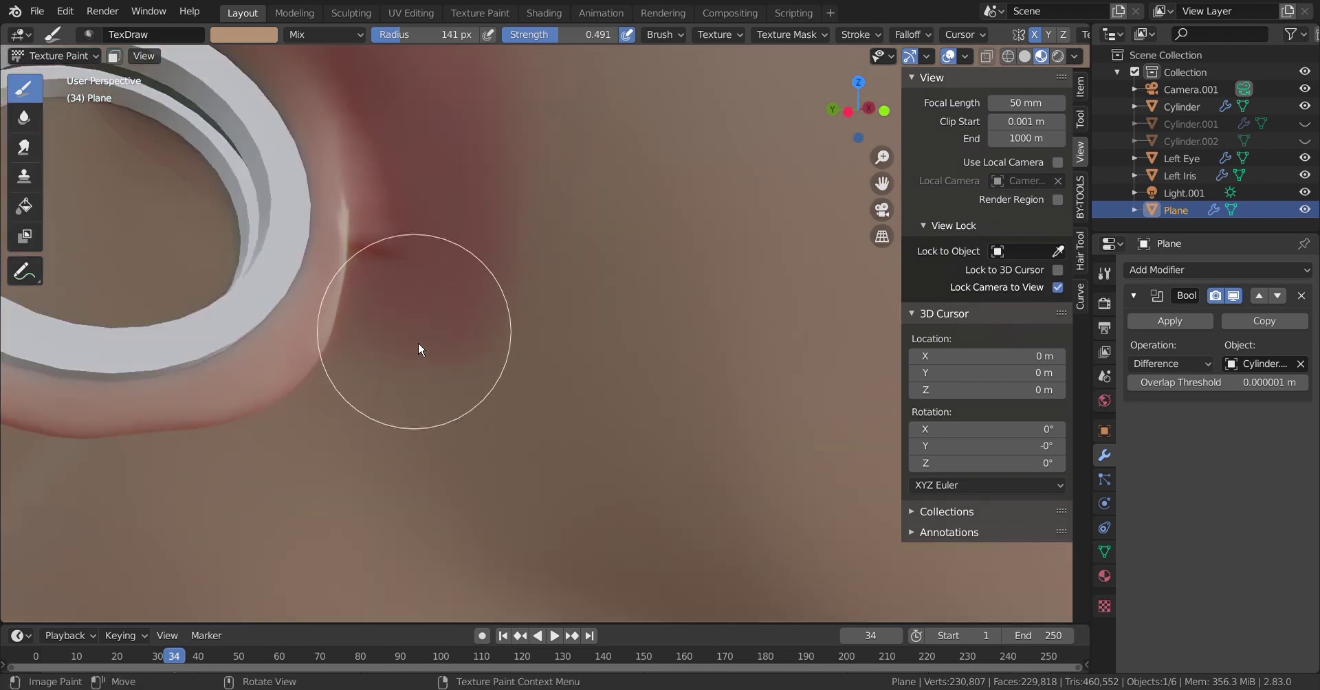
scroll(481, 309, down, 3)
middle_drag(499, 385, 351, 158)
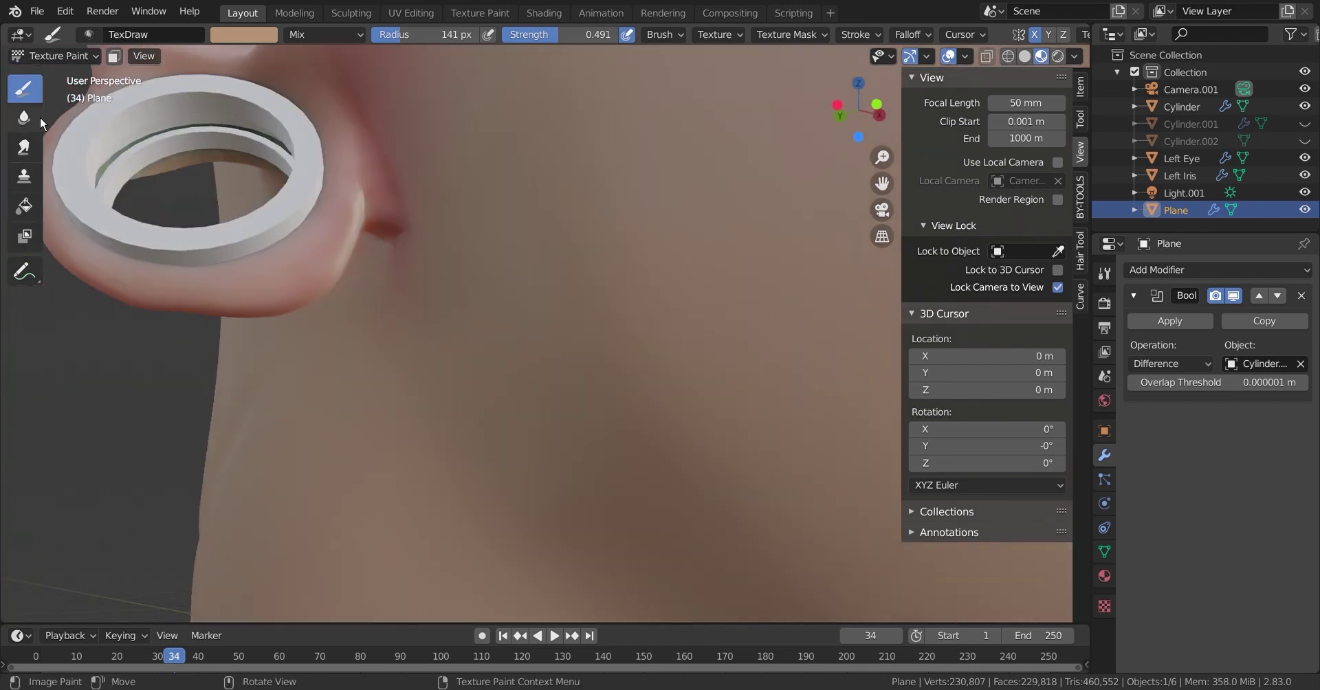
key(f)
scroll(525, 315, down, 5)
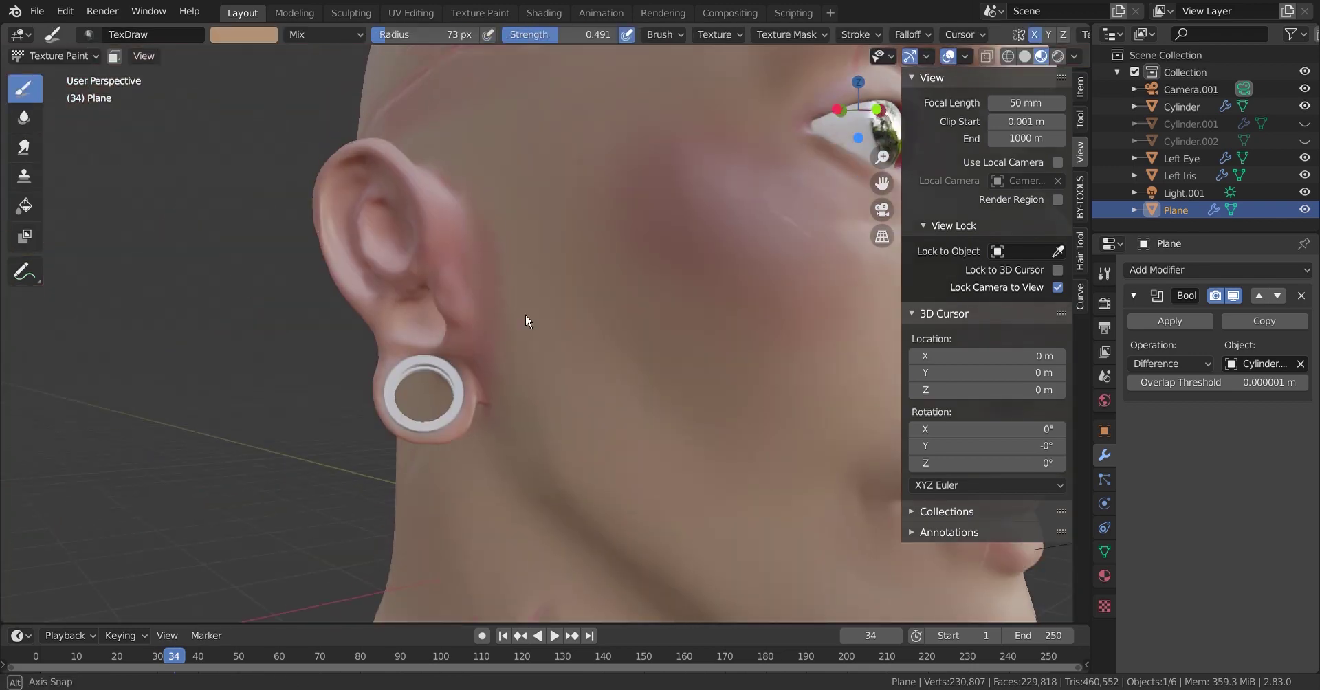
scroll(514, 328, up, 6)
Check the bust through the scene camera and save the blend file
key(KP_0)
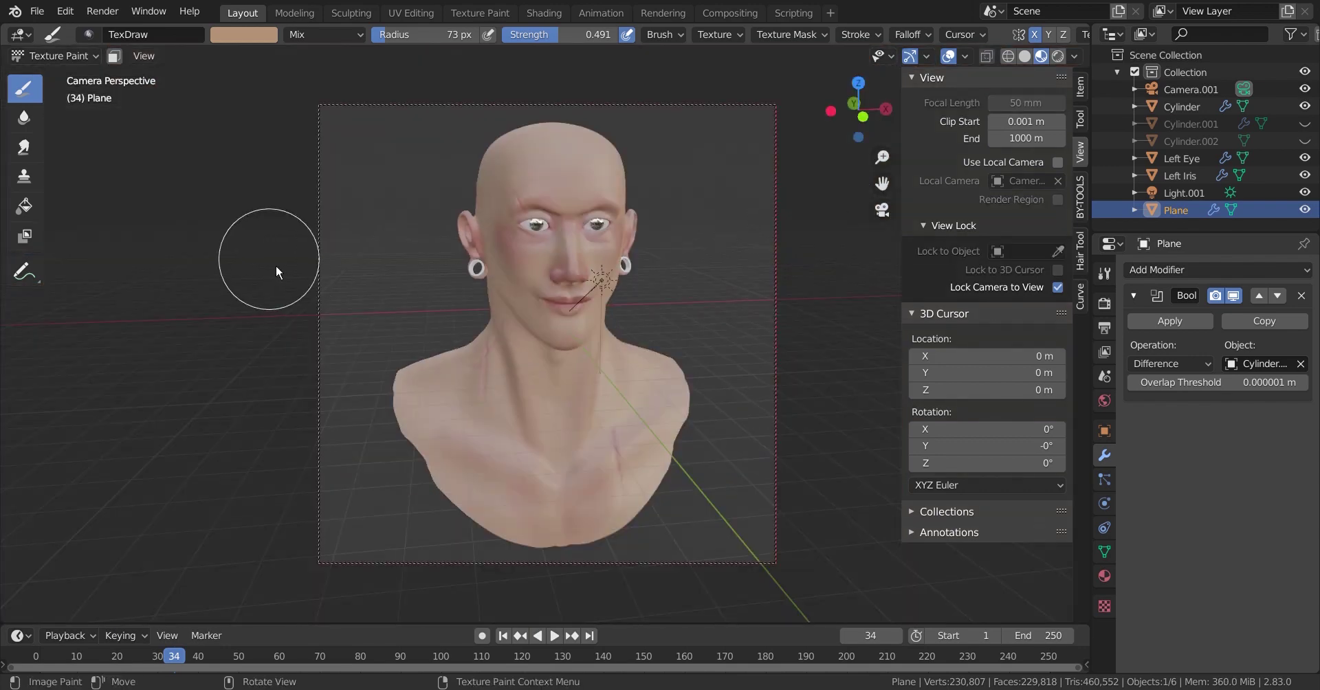
click(885, 211)
key(ctrl+s)
Soften the skin between the eyes, then go back to the TexDraw brush
middle_drag(468, 323, 442, 365)
scroll(437, 376, up, 5)
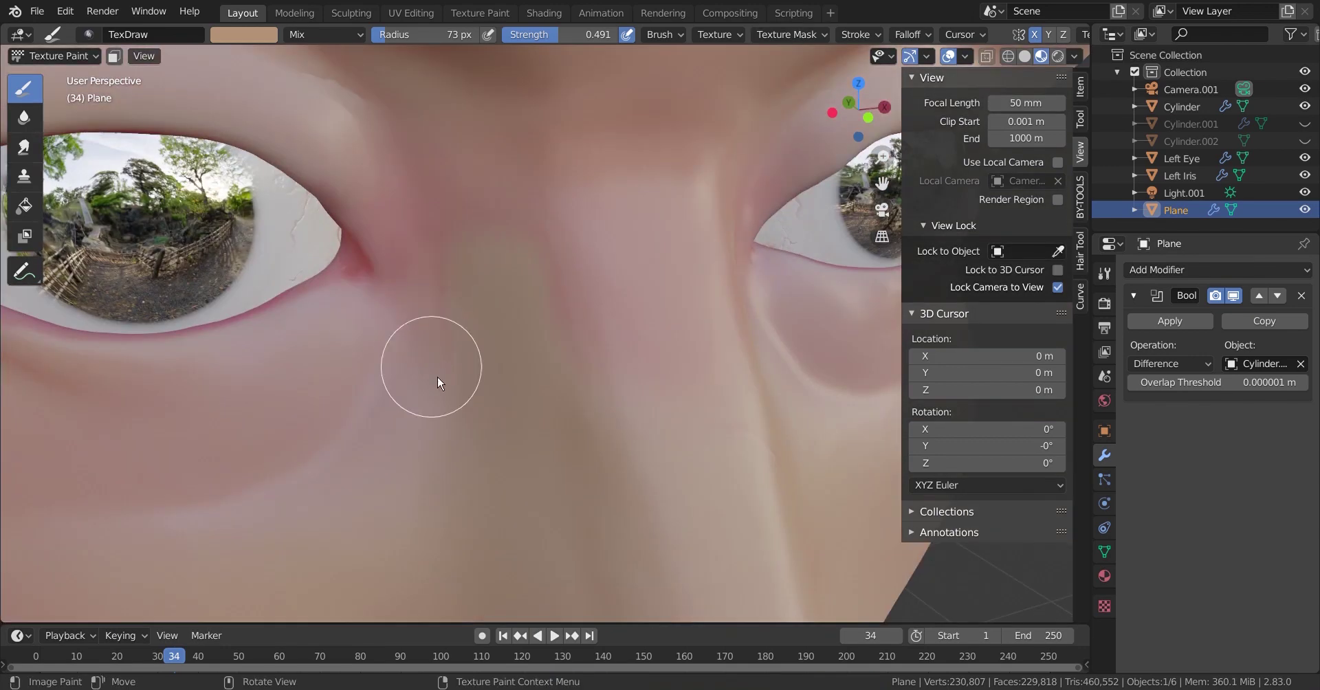
click(24, 117)
click(24, 88)
scroll(502, 229, down, 3)
Pick a pinkish colour, set the brush to 167 px and flush the neck and shoulder
click(244, 34)
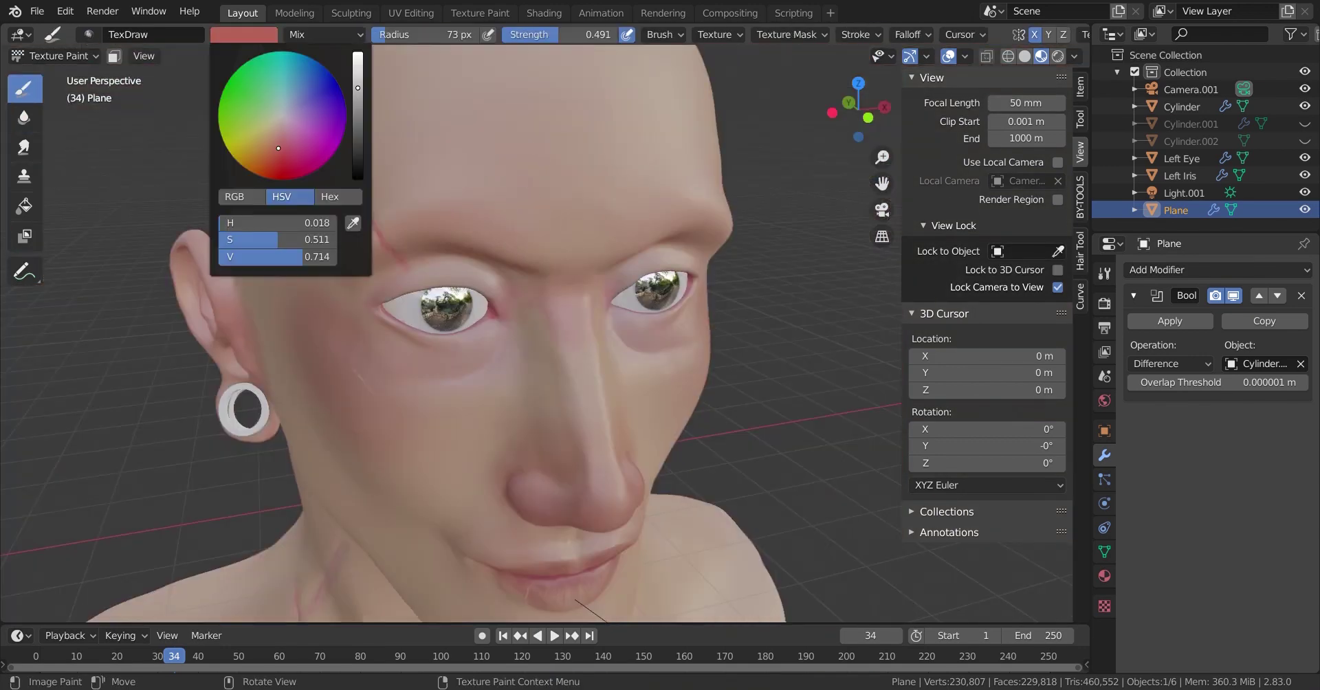
scroll(491, 405, down, 3)
scroll(545, 314, up, 6)
scroll(544, 358, down, 2)
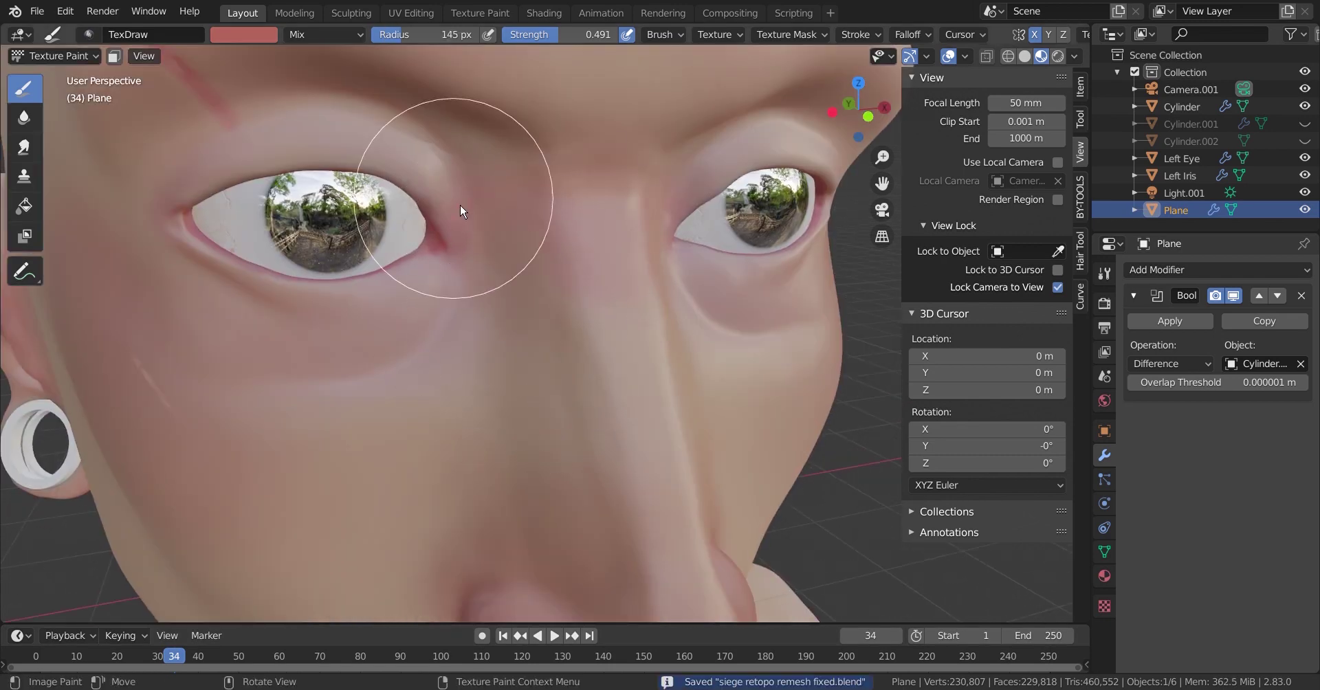
scroll(522, 310, down, 5)
scroll(362, 383, up, 6)
key(f)
click(363, 372)
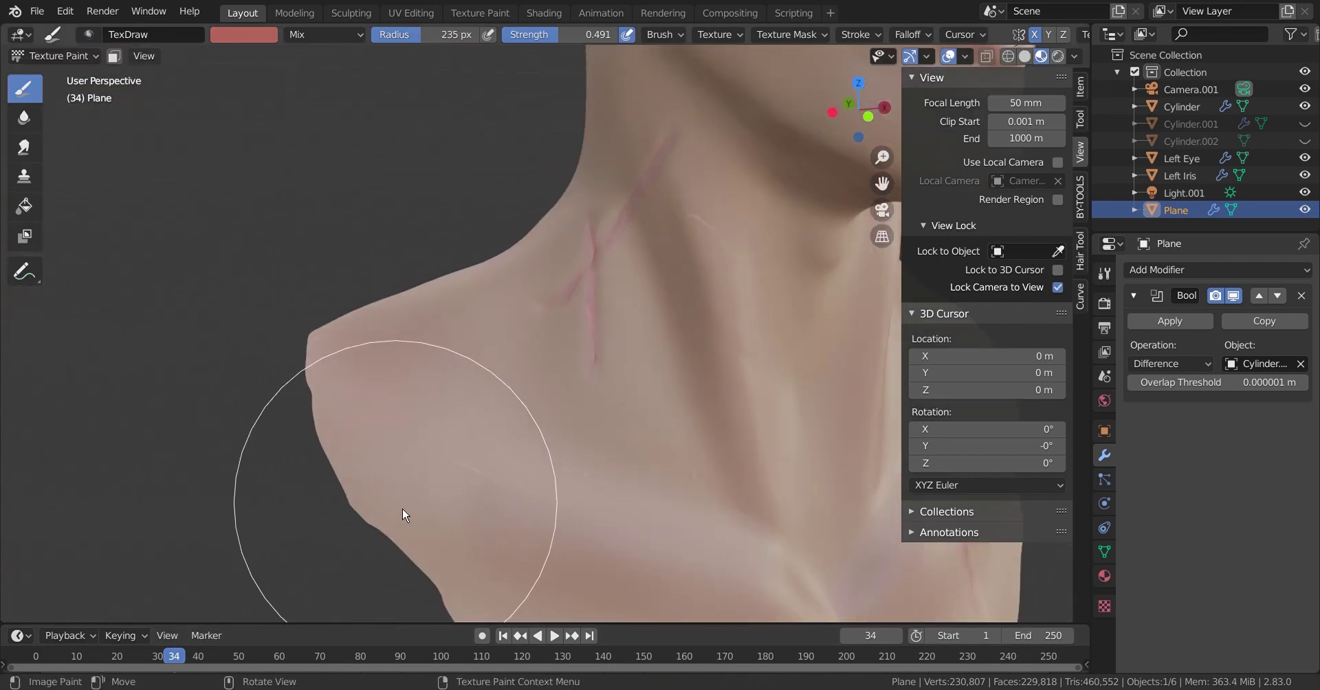
drag(403, 513, 404, 389)
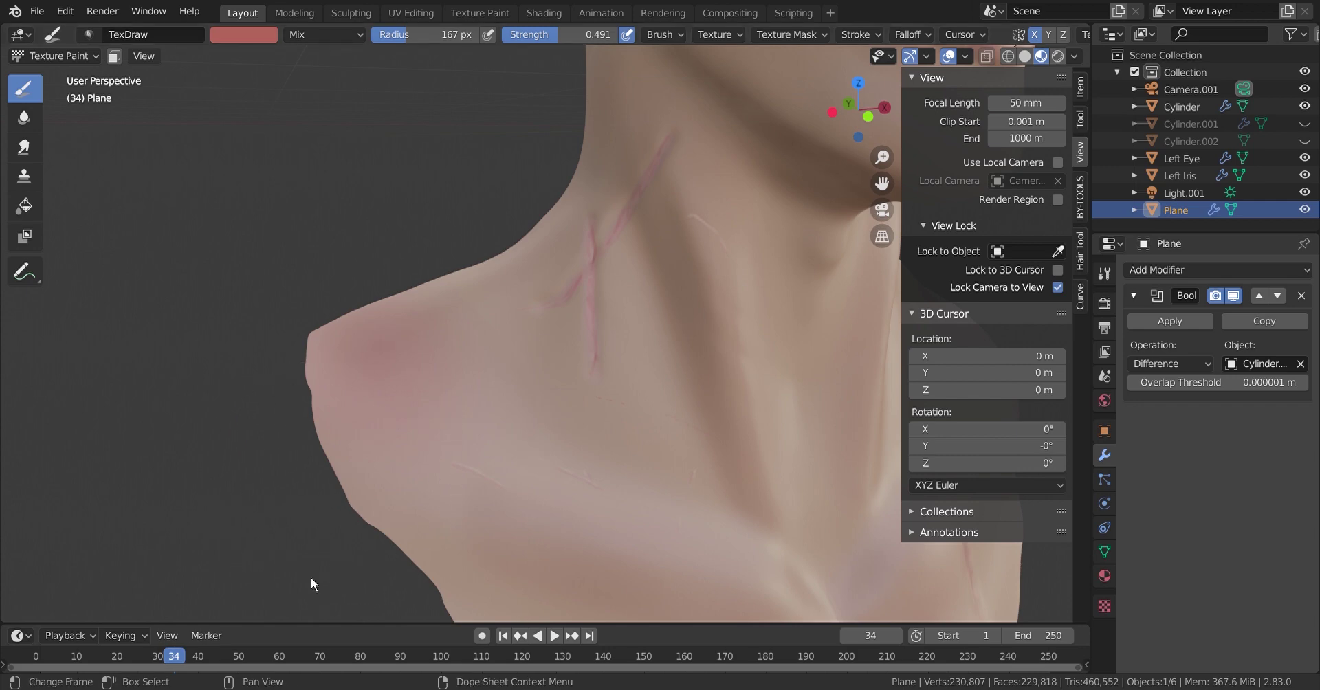
Set brush strength to 0.789, paint a stroke over the cheek and save
middle_drag(608, 452, 715, 358)
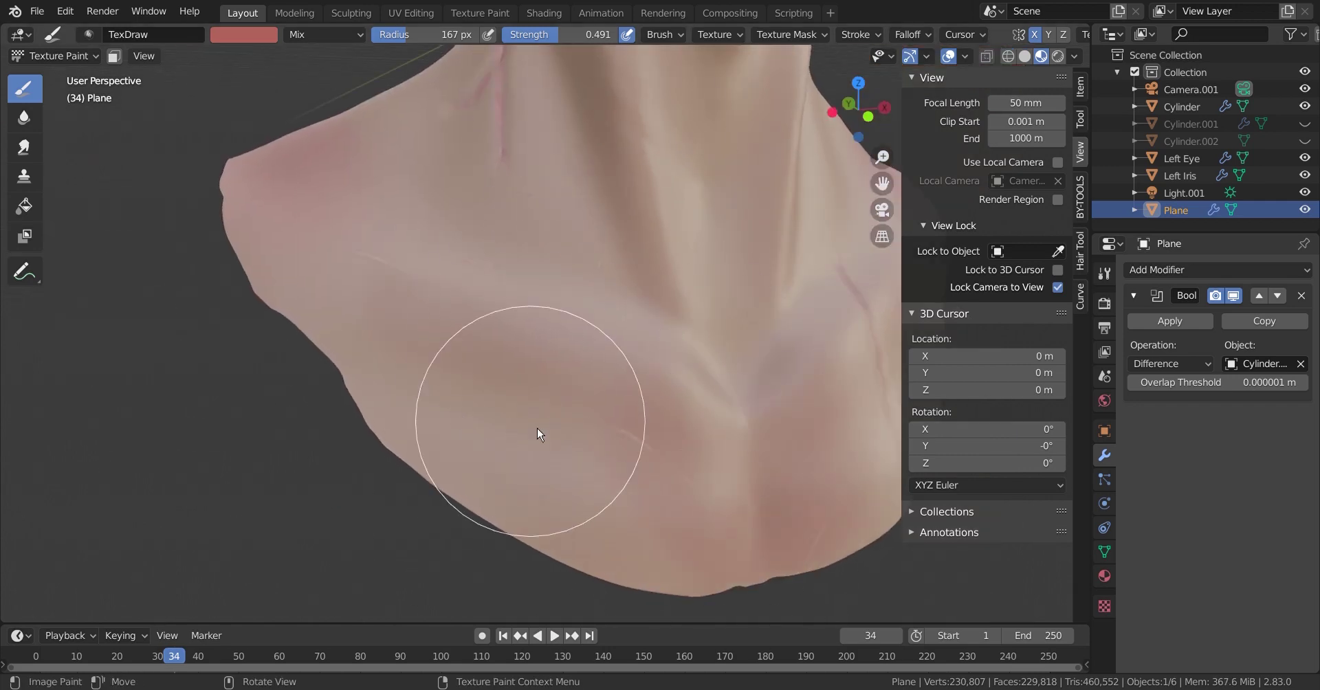
middle_drag(548, 340, 492, 288)
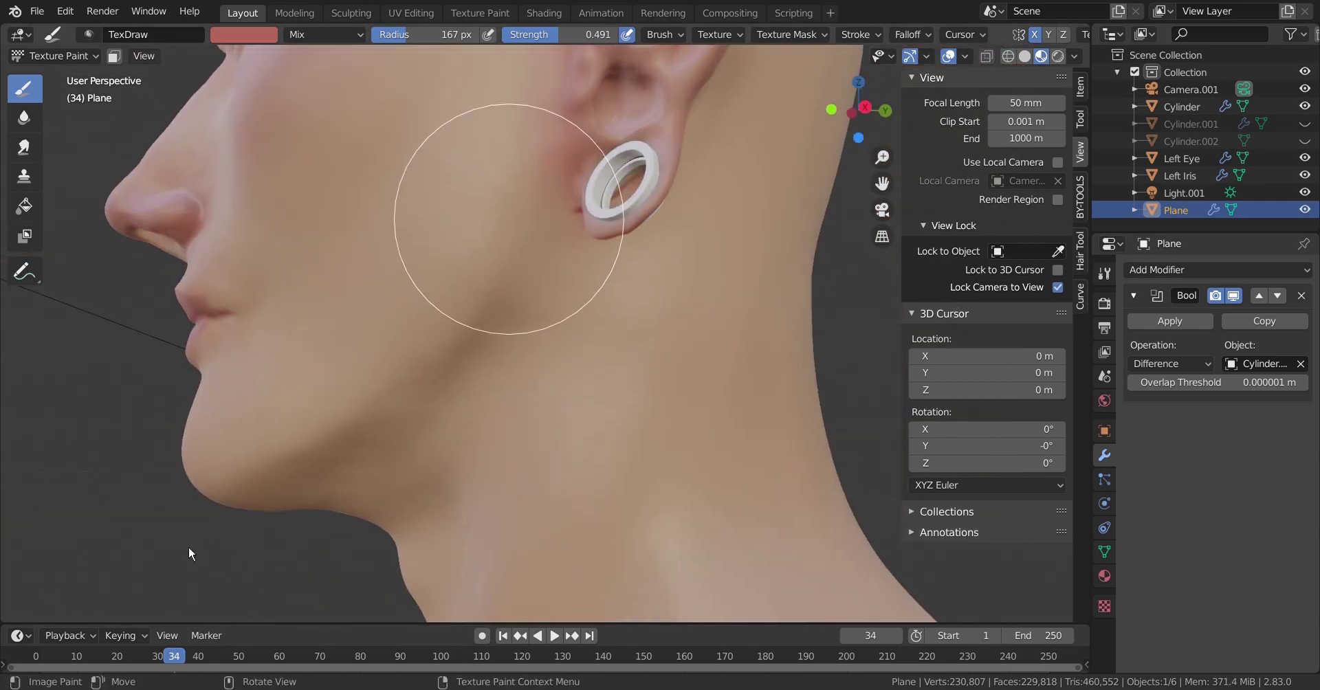
scroll(324, 427, down, 2)
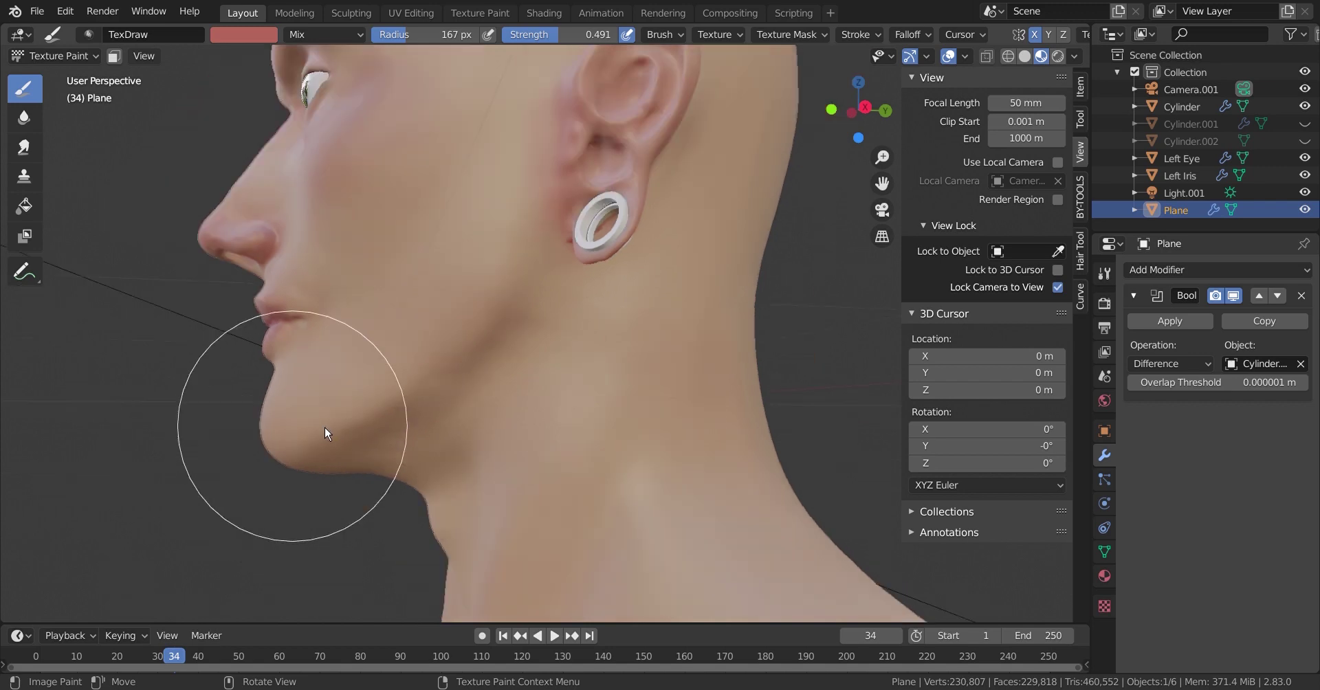
scroll(325, 427, up, 2)
scroll(425, 526, down, 2)
key(shift+f)
click(391, 570)
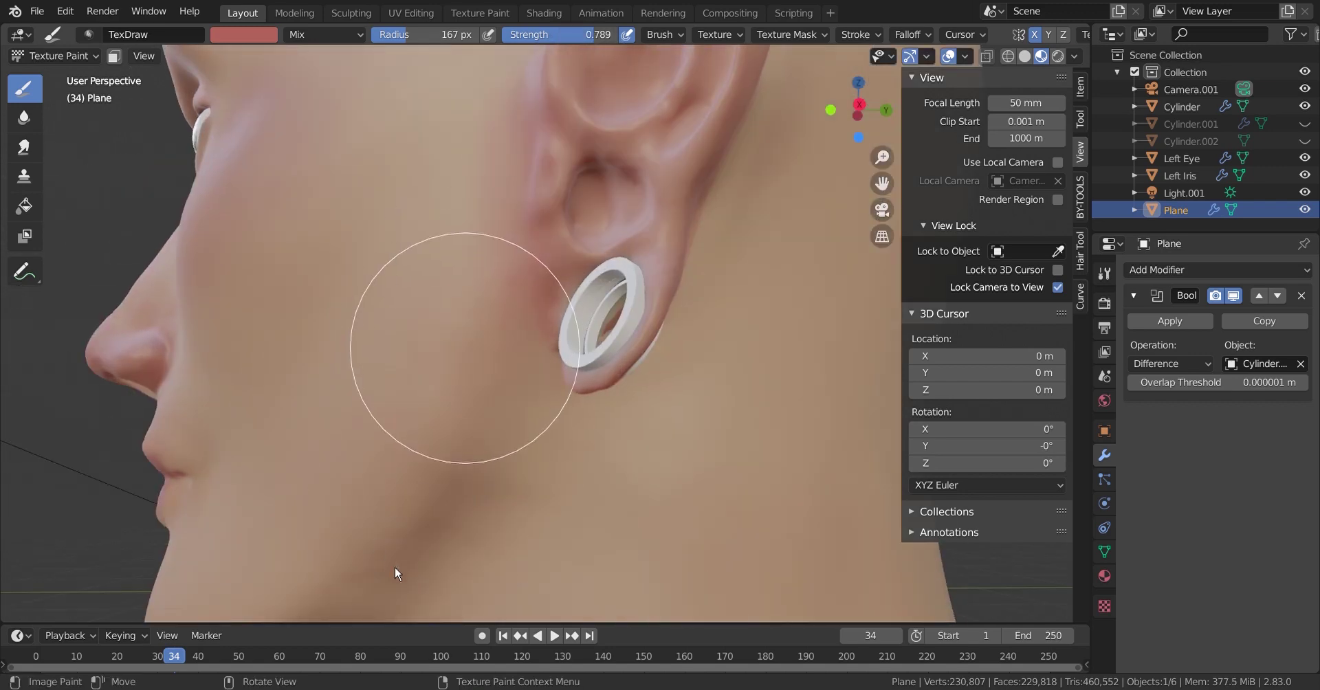
mouse_move(392, 570)
middle_down()
mouse_move(510, 377)
mouse_move(526, 403)
middle_up()
key(ctrl+s)
Paint red into the crease beside the nostril and shrink the brush radius
scroll(526, 403, up, 4)
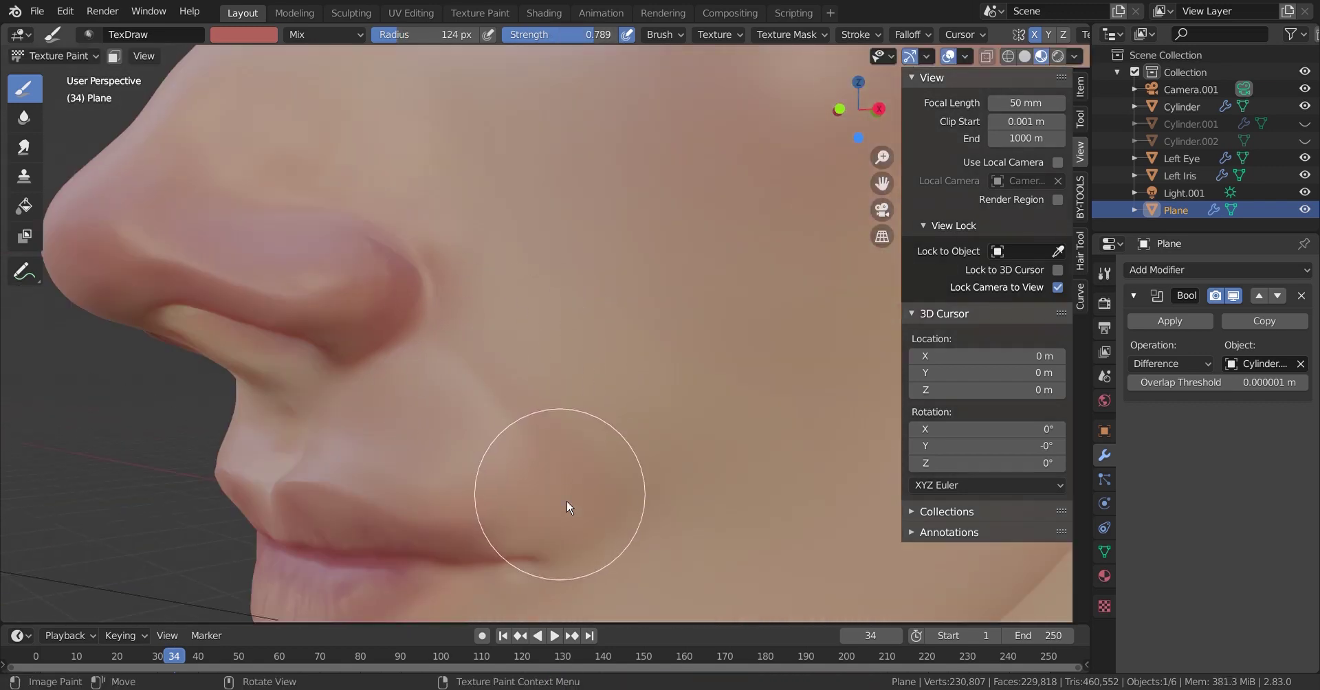
mouse_move(329, 311)
middle_down()
mouse_move(558, 480)
mouse_move(294, 295)
middle_up()
scroll(315, 342, up, 4)
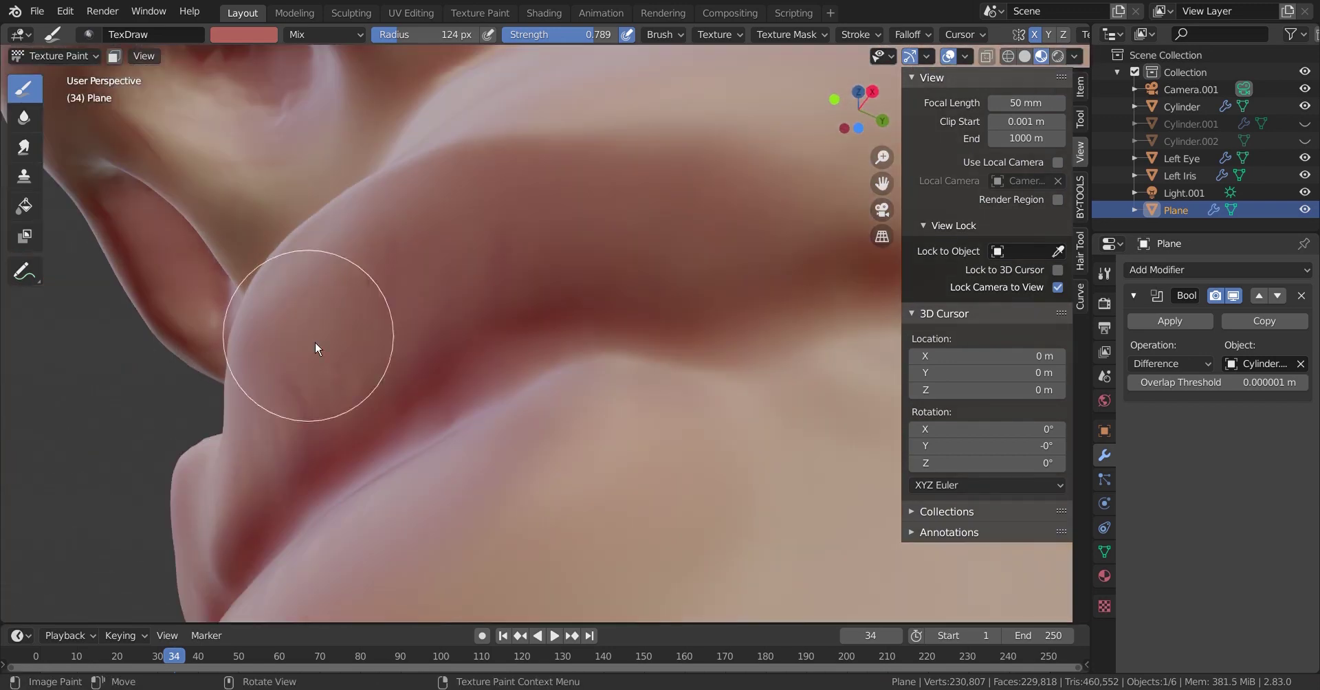
key(f)
middle_drag(314, 342, 574, 366)
scroll(574, 366, down, 4)
scroll(596, 302, up, 5)
Inspect the area under the eye, check the camera view and re-save the file
shift+middle_drag(596, 302, 460, 229)
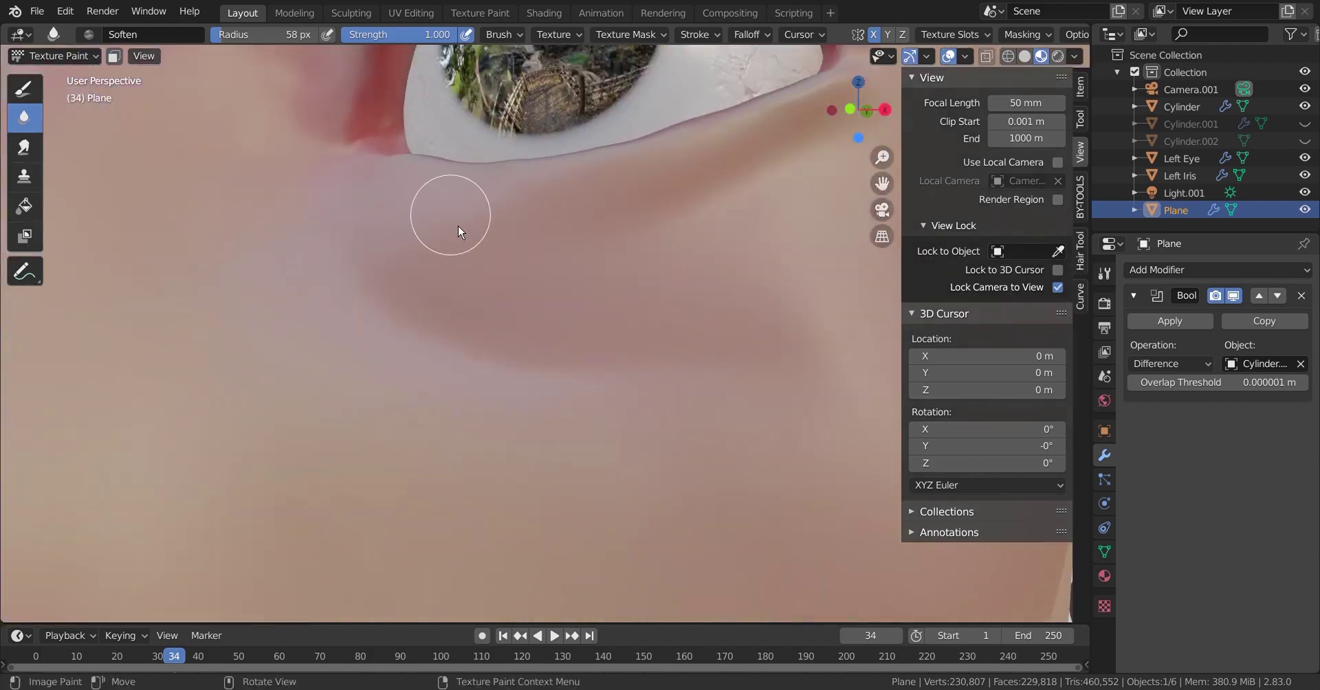
scroll(450, 437, down, 5)
scroll(486, 385, up, 5)
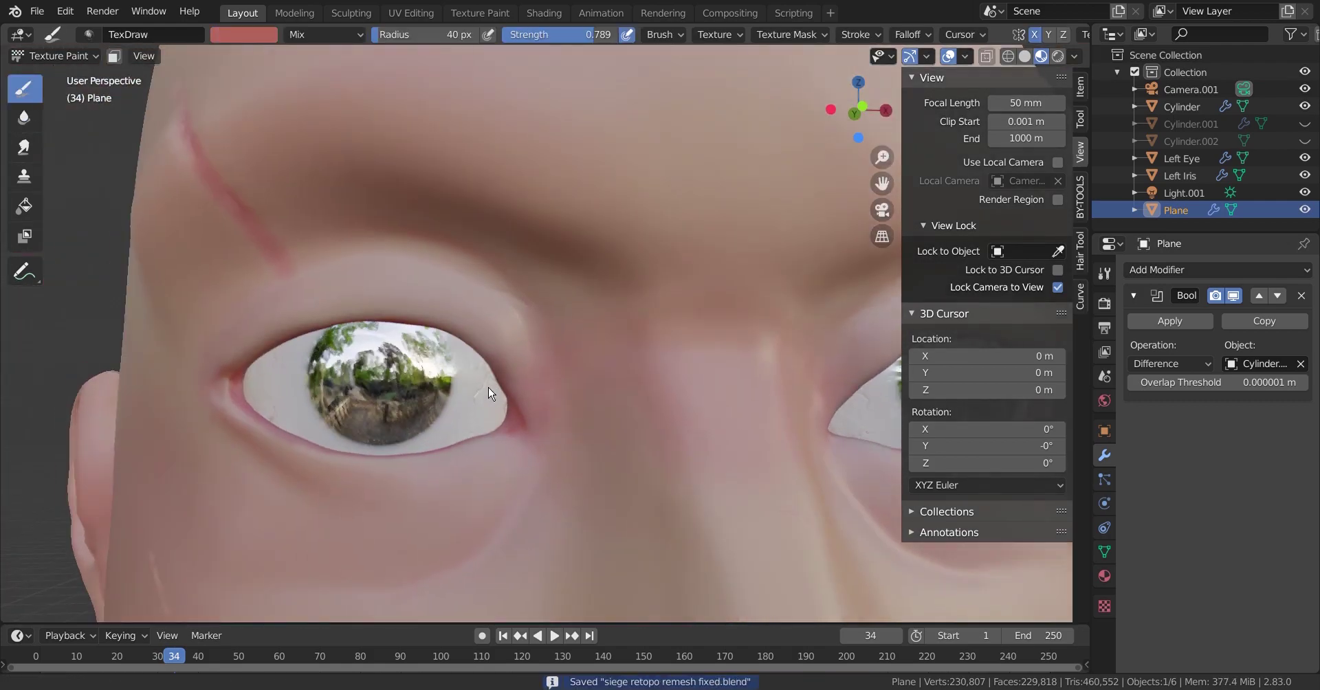
middle_drag(486, 386, 131, 389)
scroll(319, 270, down, 5)
scroll(320, 270, down, 4)
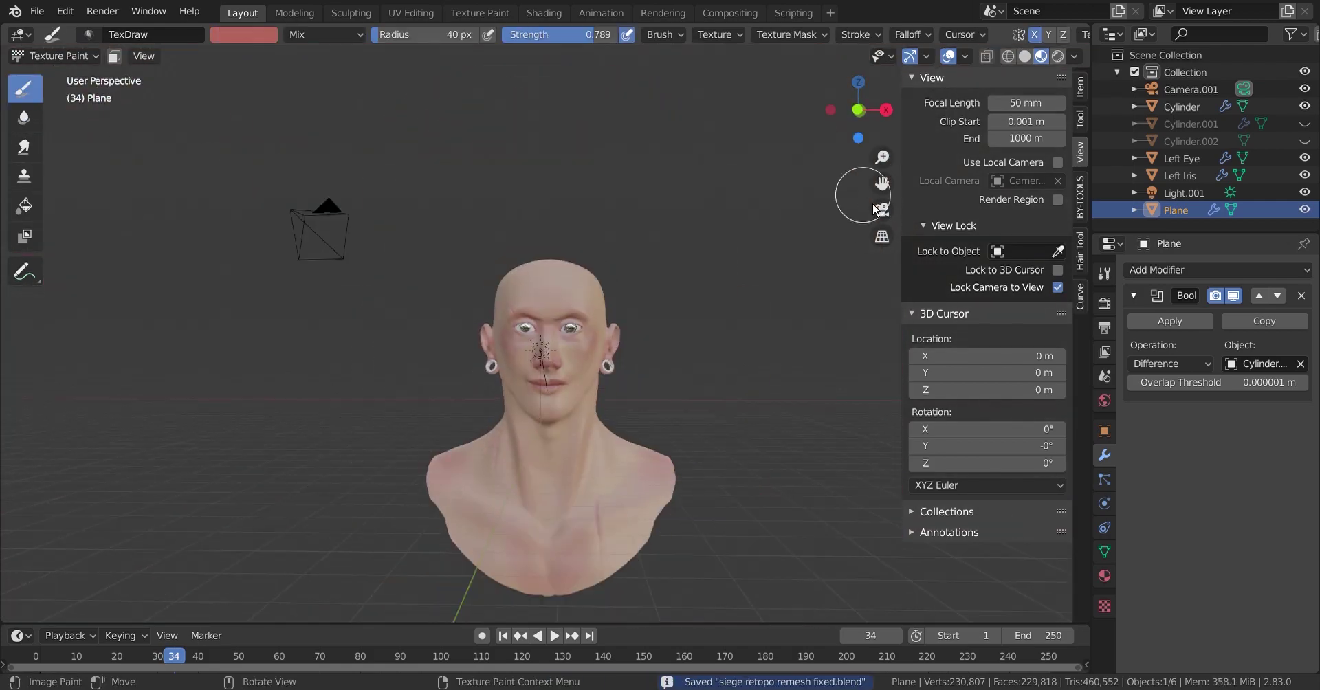
key(KP_0)
key(KP_0)
key(ctrl+s)
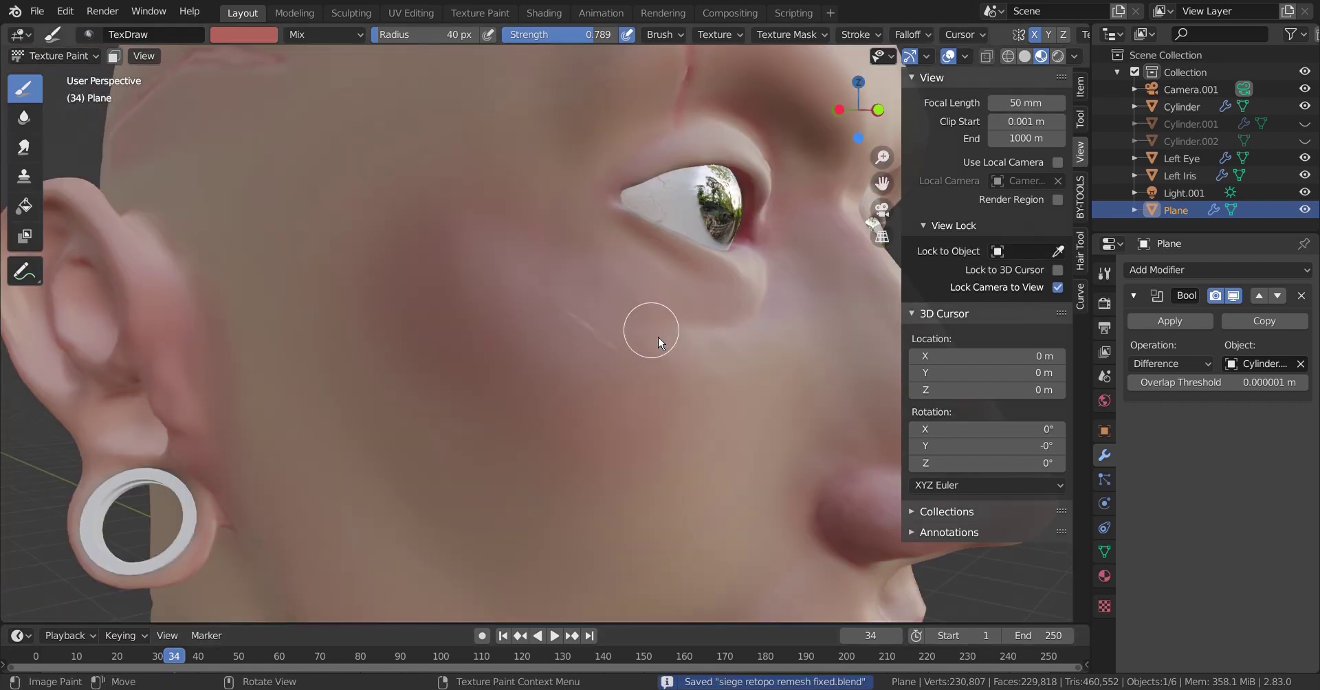
Add a new brush texture and set its type to Noise
click(1104, 606)
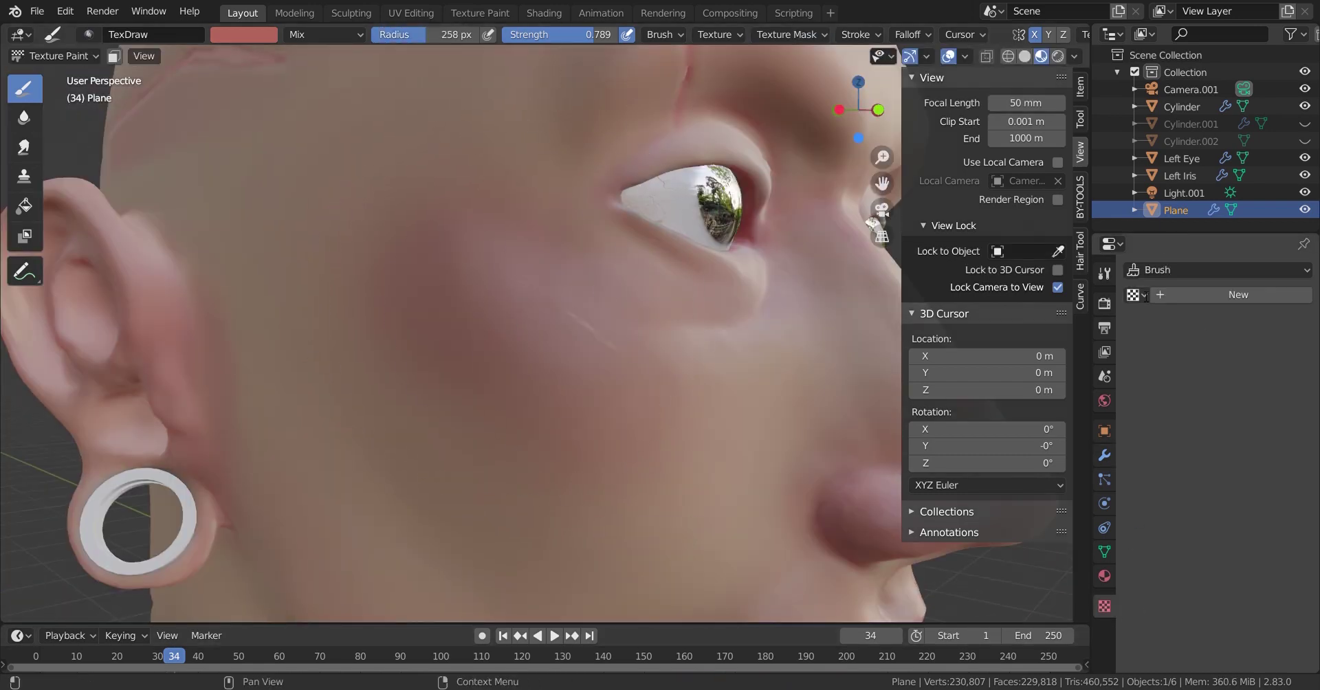
click(1237, 320)
click(1237, 489)
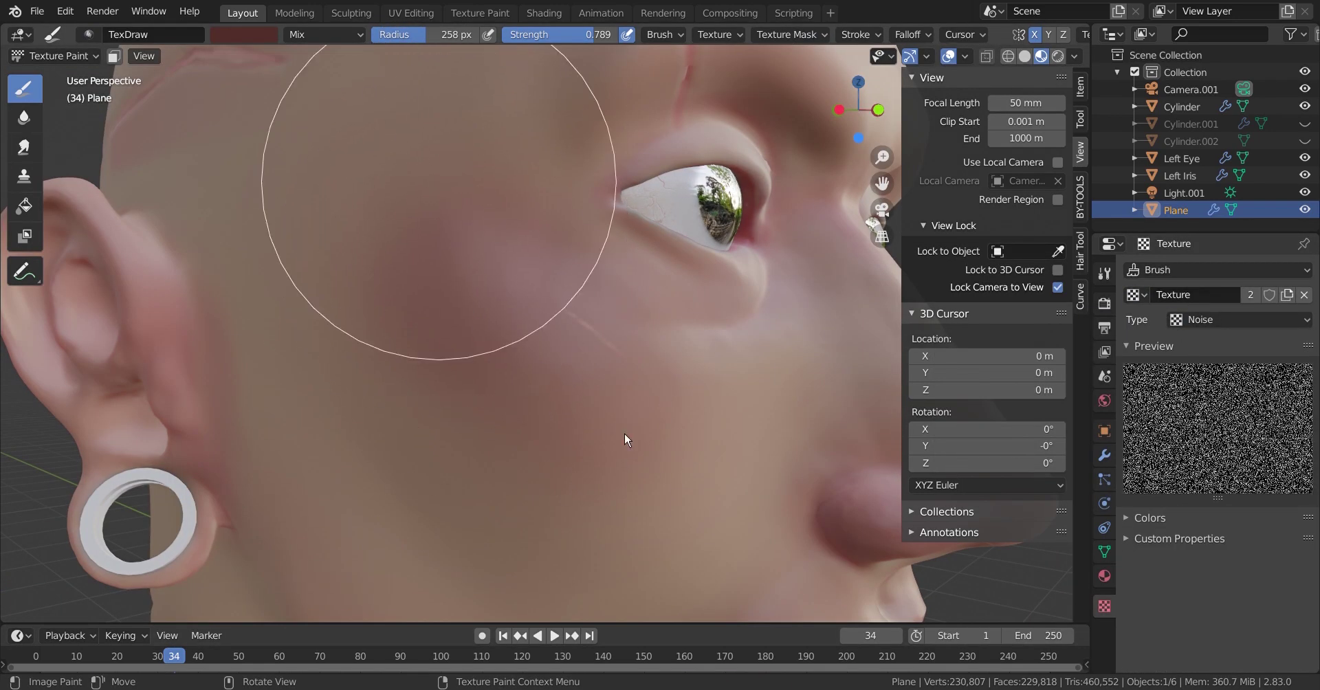
Test the noise paint on the cheek, undo a dab on the nose bridge, and close the texture mask options
click(566, 373)
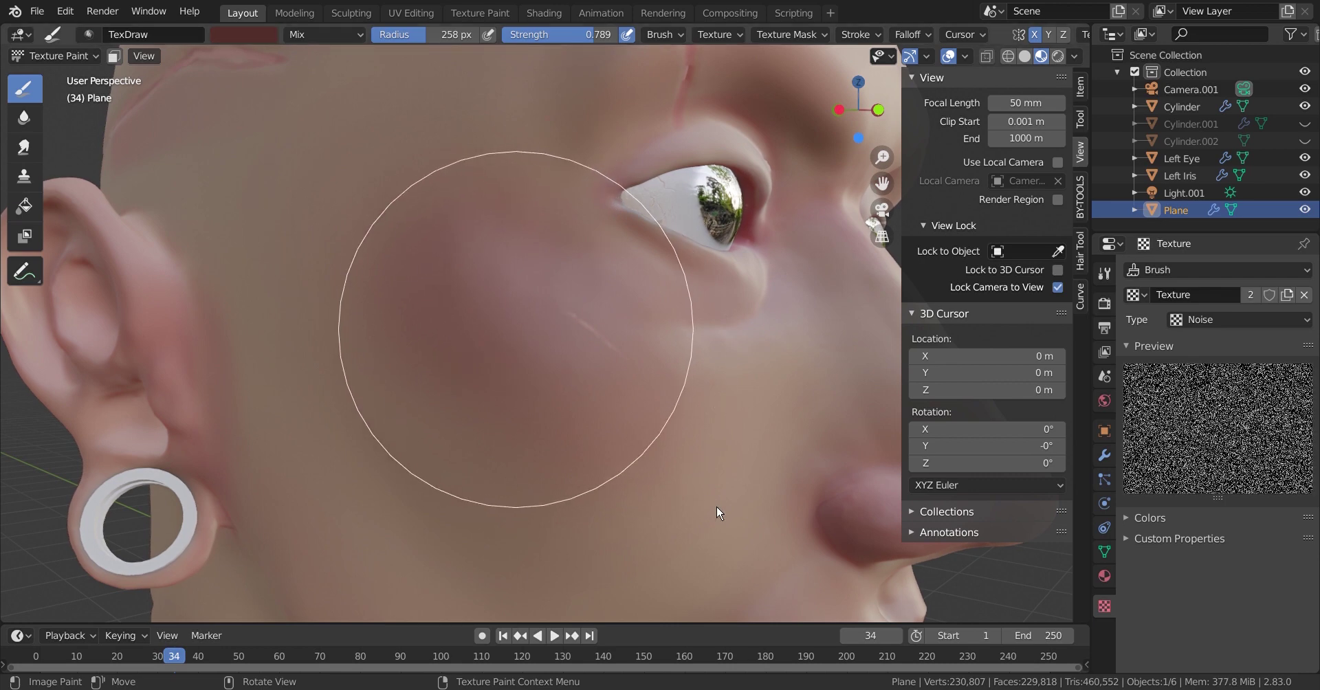
scroll(708, 406, down, 4)
middle_drag(708, 405, 607, 289)
scroll(590, 126, up, 3)
click(583, 144)
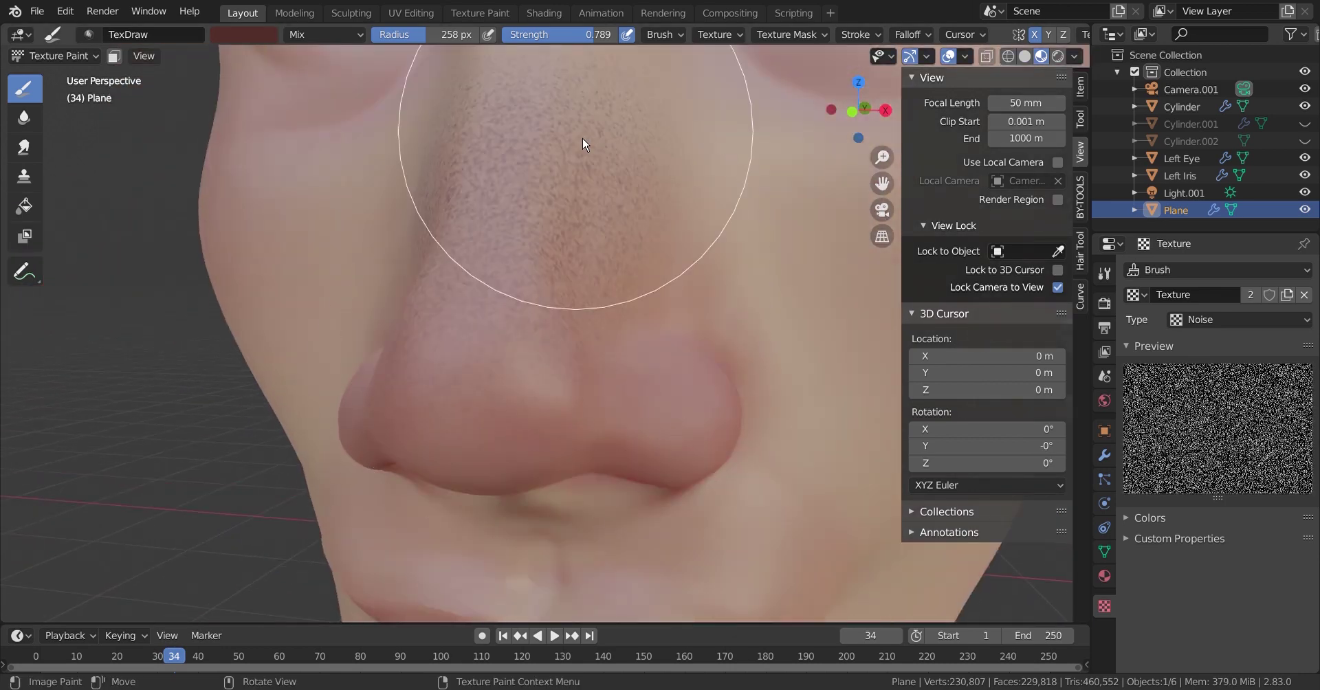
key(ctrl+z)
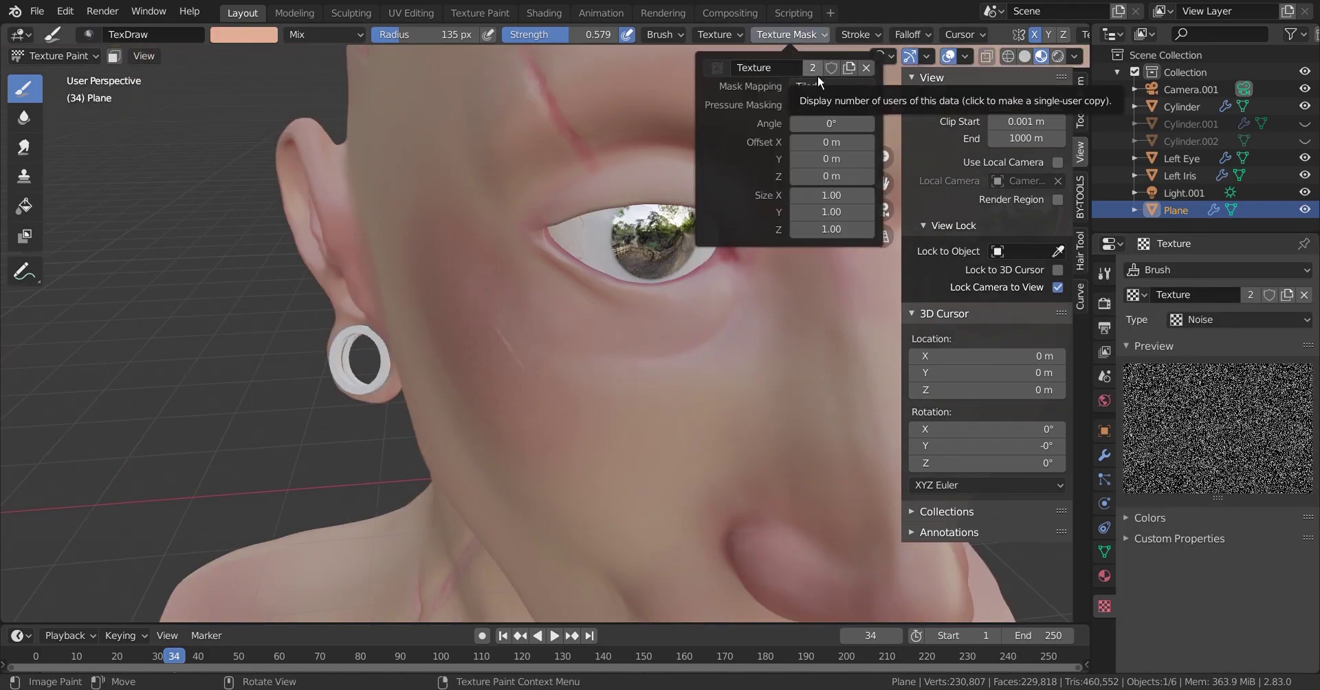
click(818, 77)
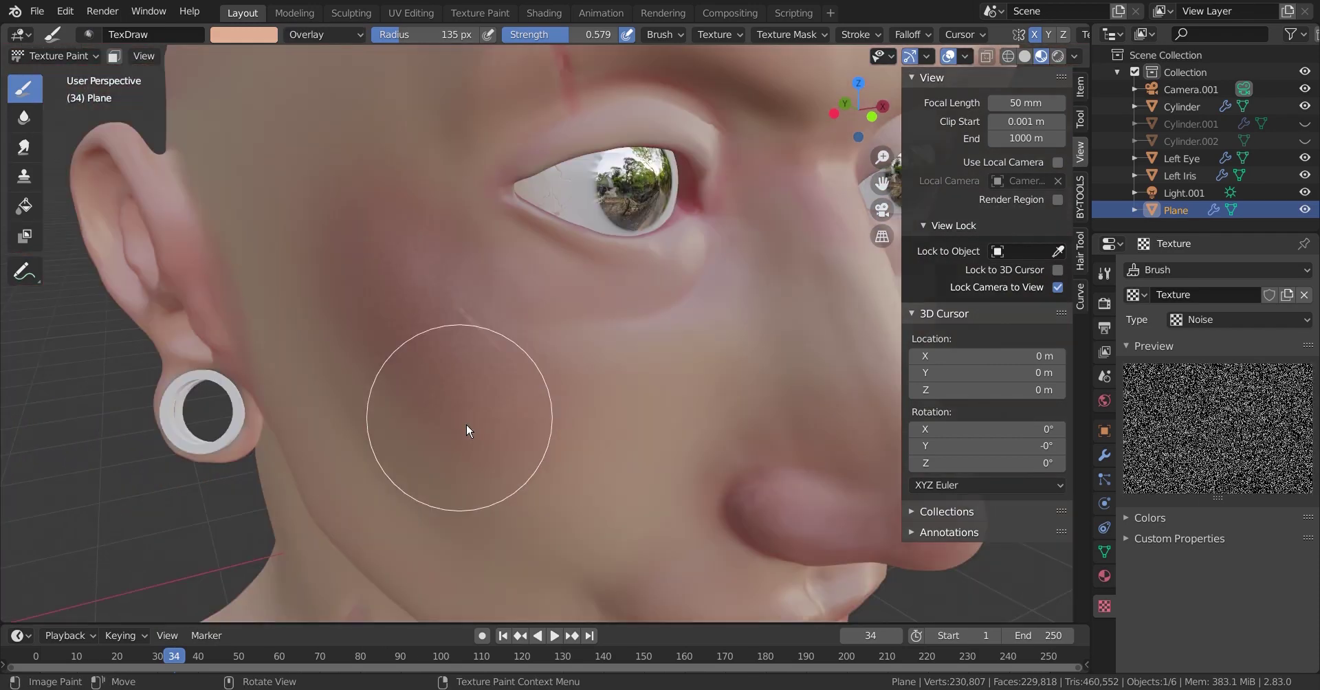
Switch the paint blend mode to Screen, paint the cheek and inner ear, and save
click(787, 34)
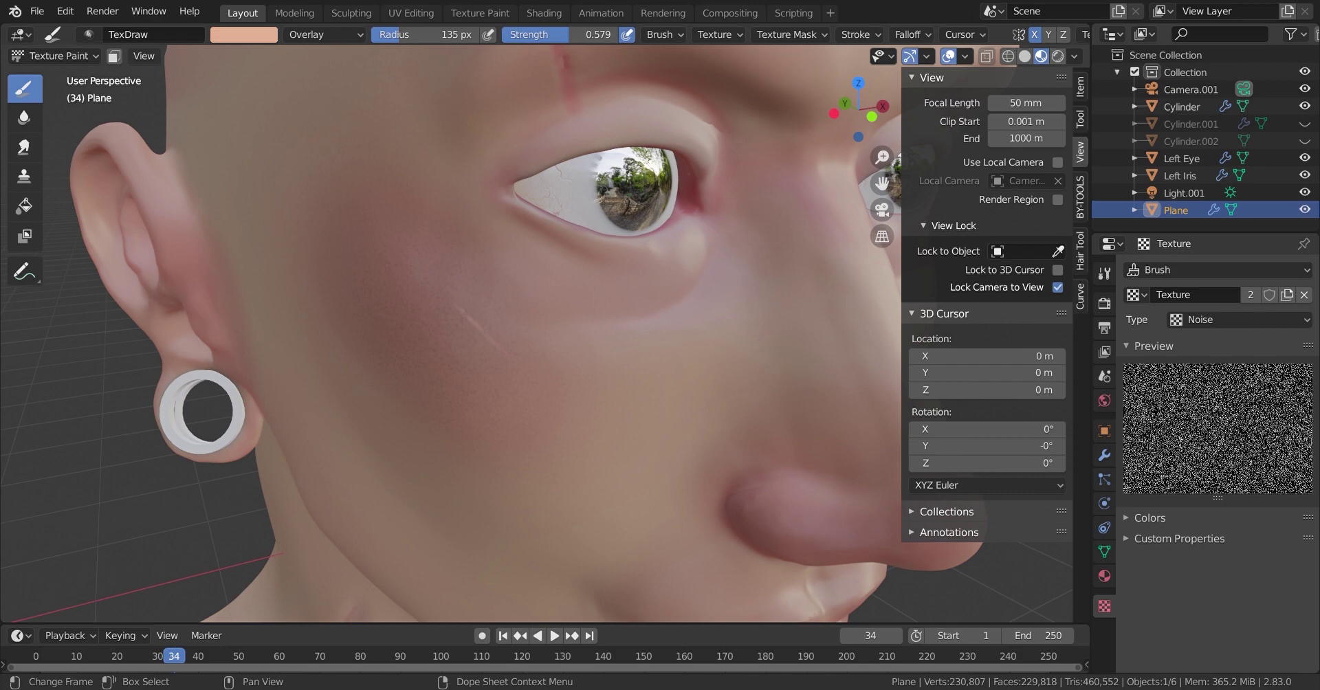
click(323, 35)
click(309, 184)
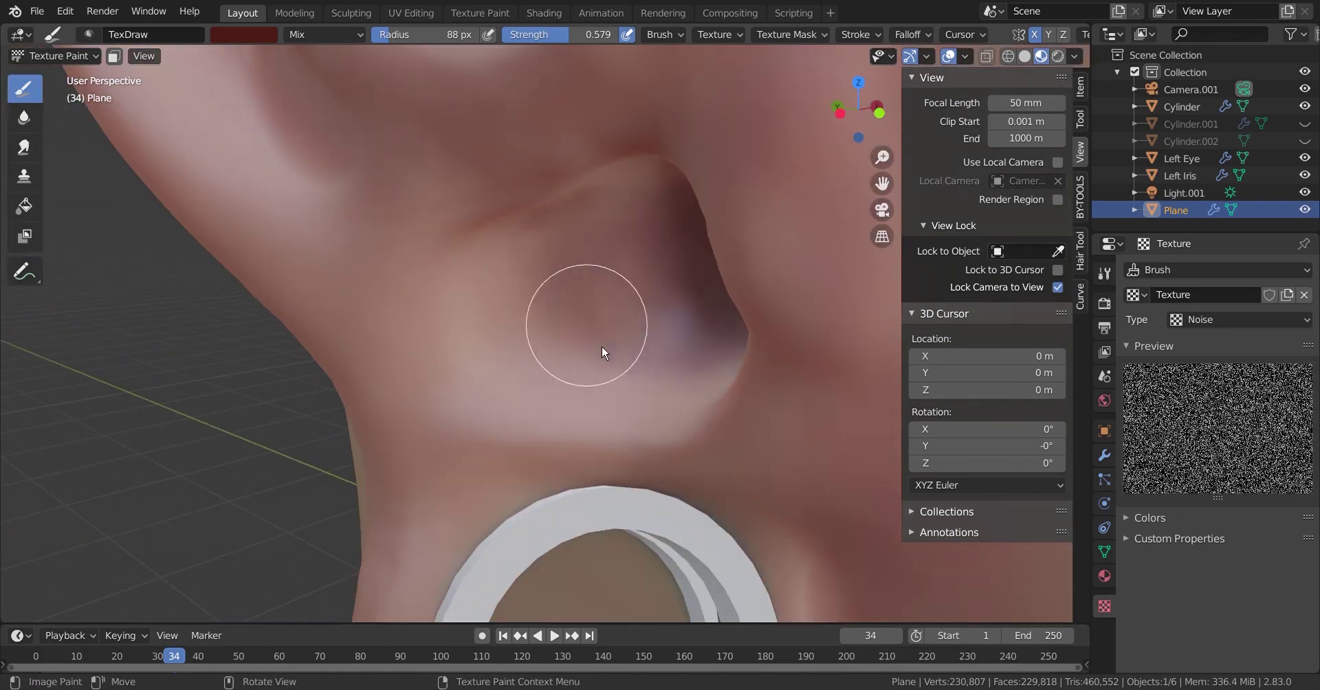
key(ctrl+s)
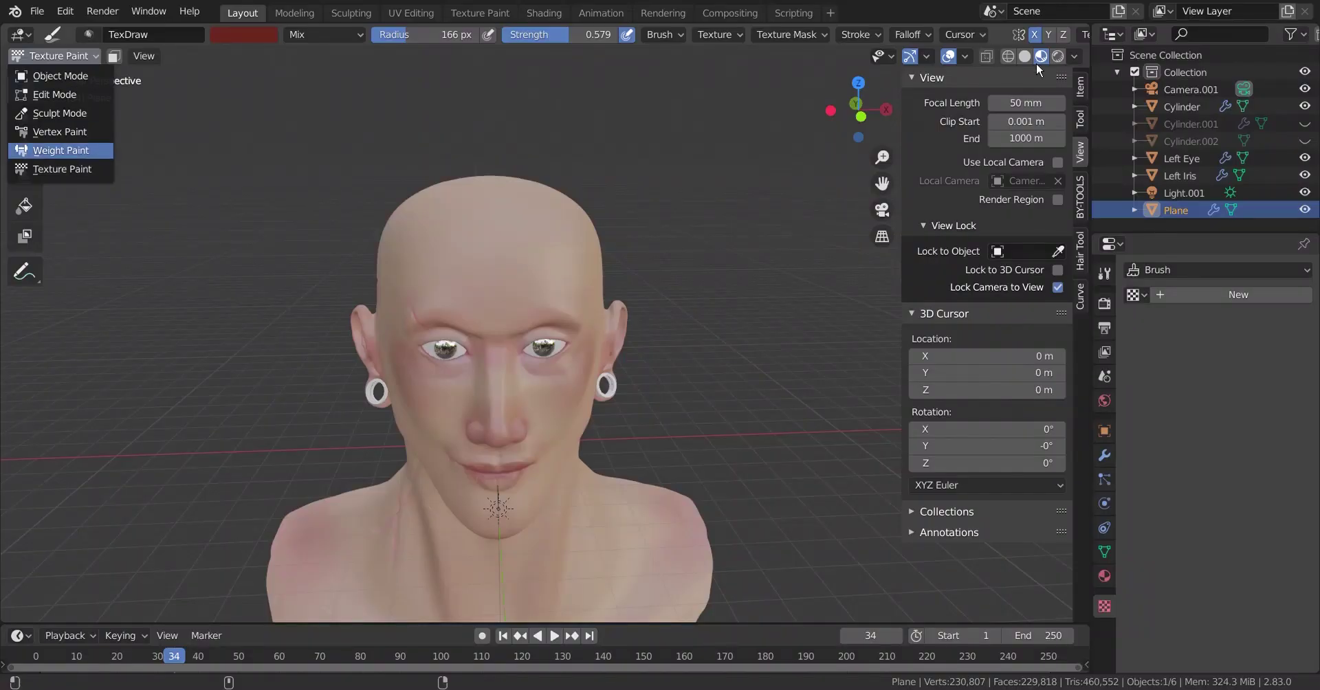
Switch the head into Weight Paint mode and paint a first weight arch along the brow
click(55, 142)
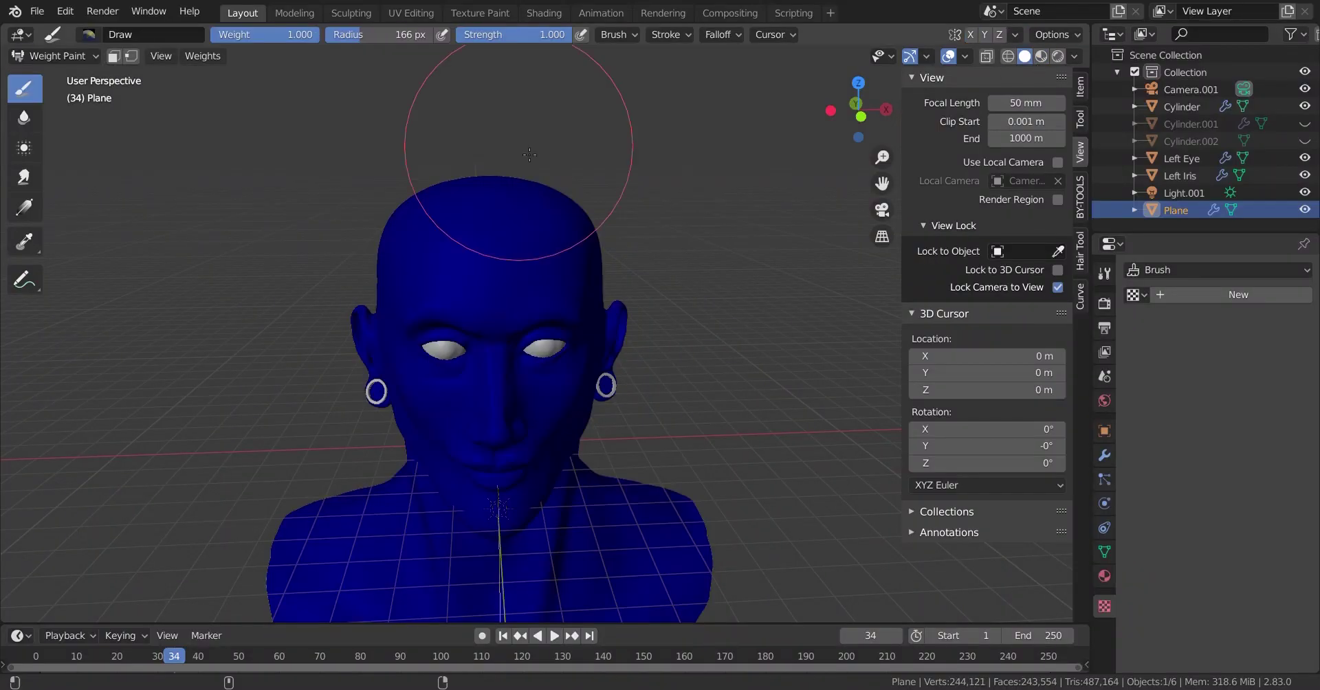
scroll(515, 351, up, 2)
scroll(515, 394, up, 2)
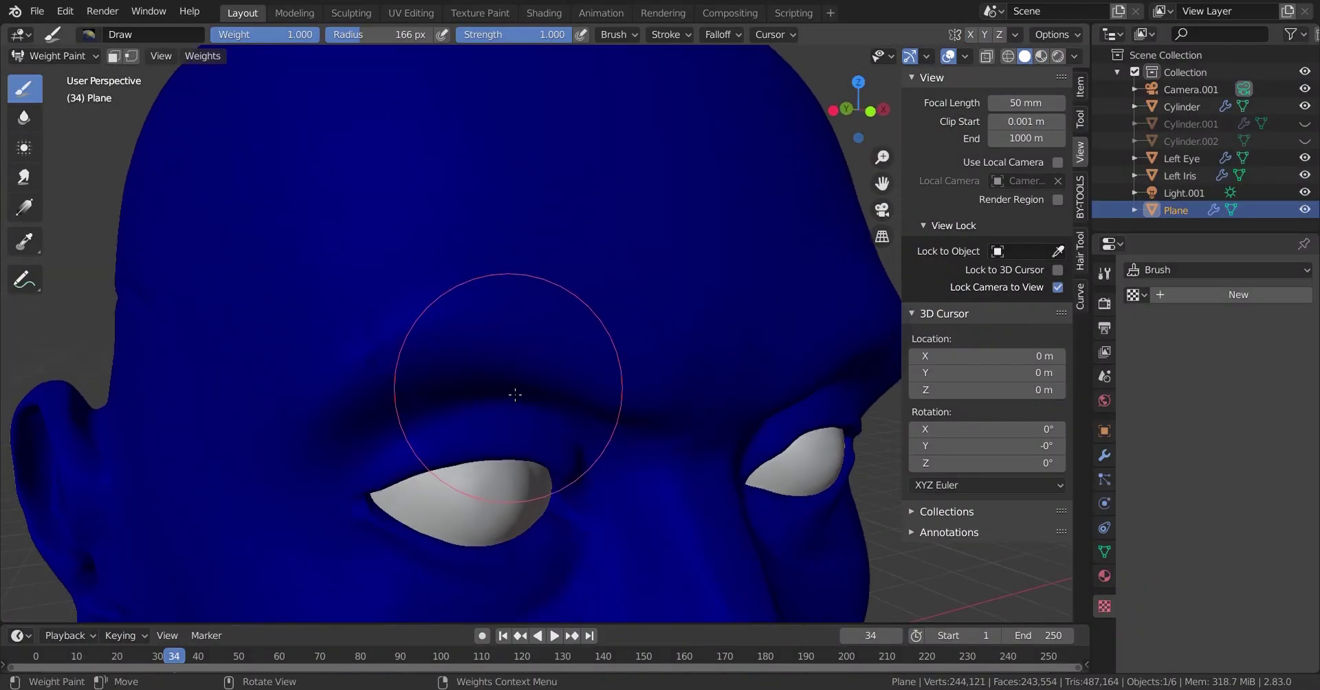
middle_drag(515, 328, 589, 342)
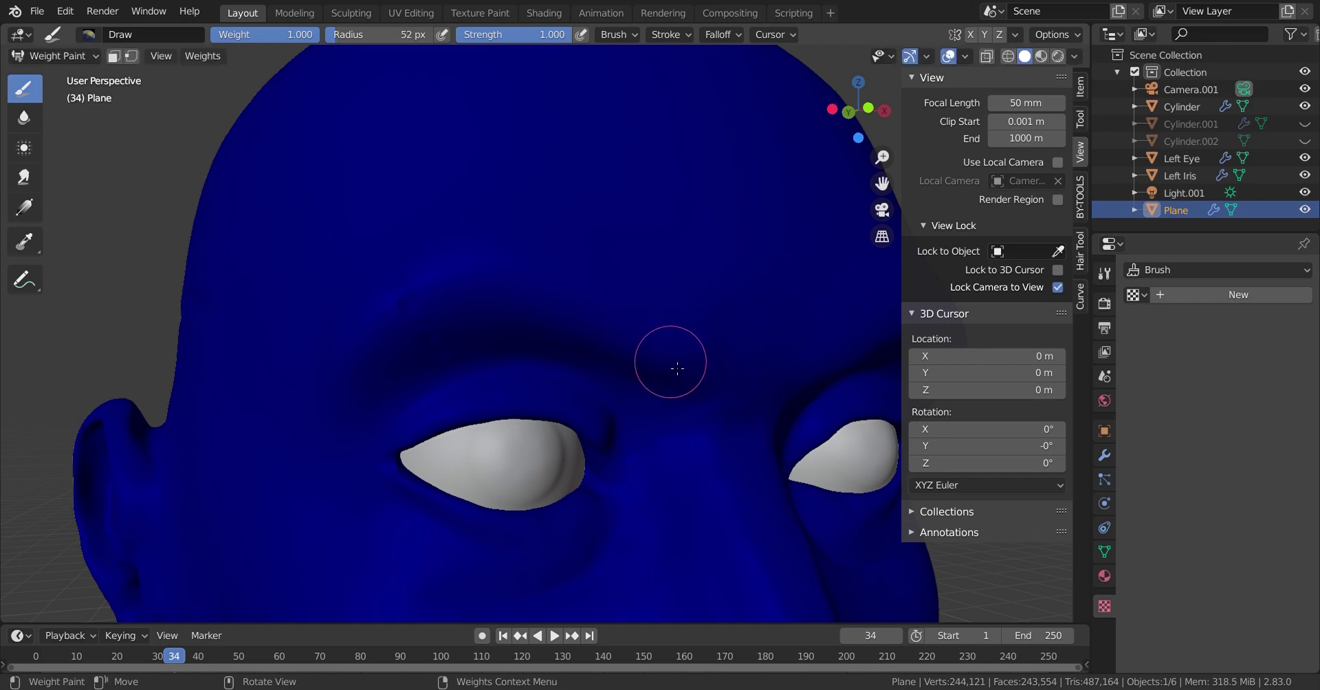
drag(474, 305, 385, 347)
scroll(392, 547, down, 5)
scroll(581, 455, up, 6)
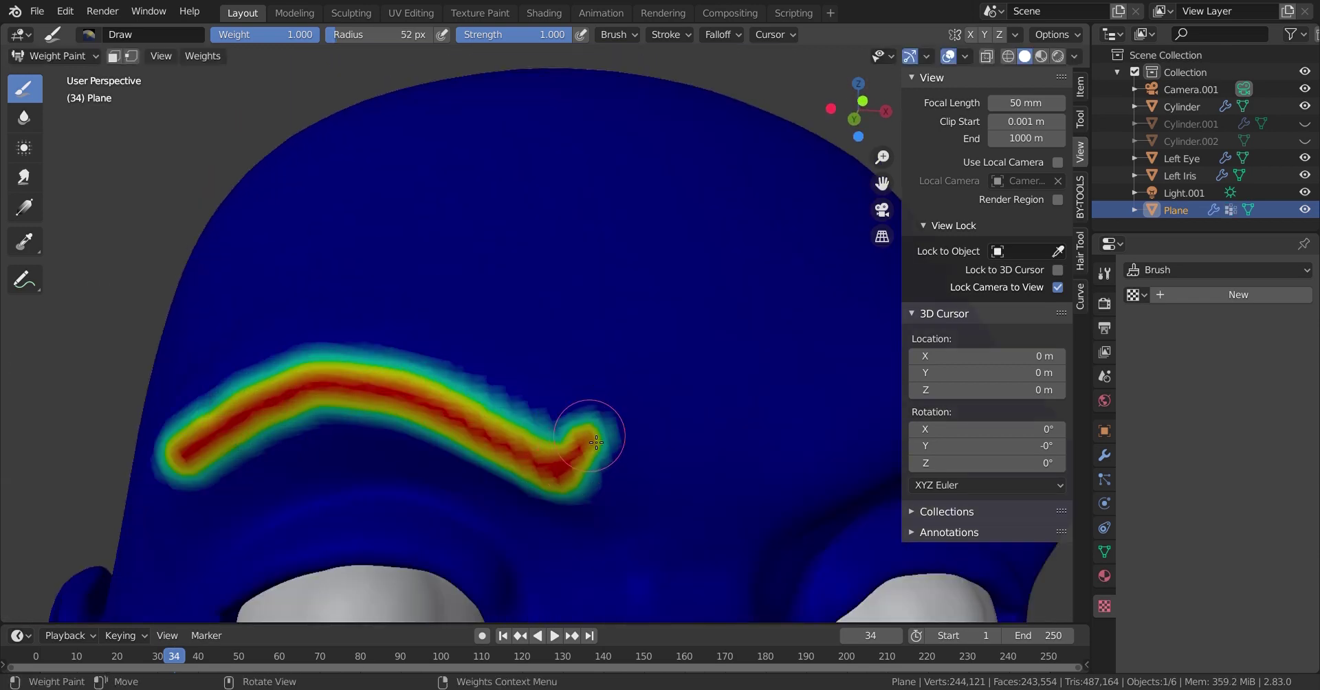
scroll(392, 462, down, 3)
scroll(548, 264, up, 5)
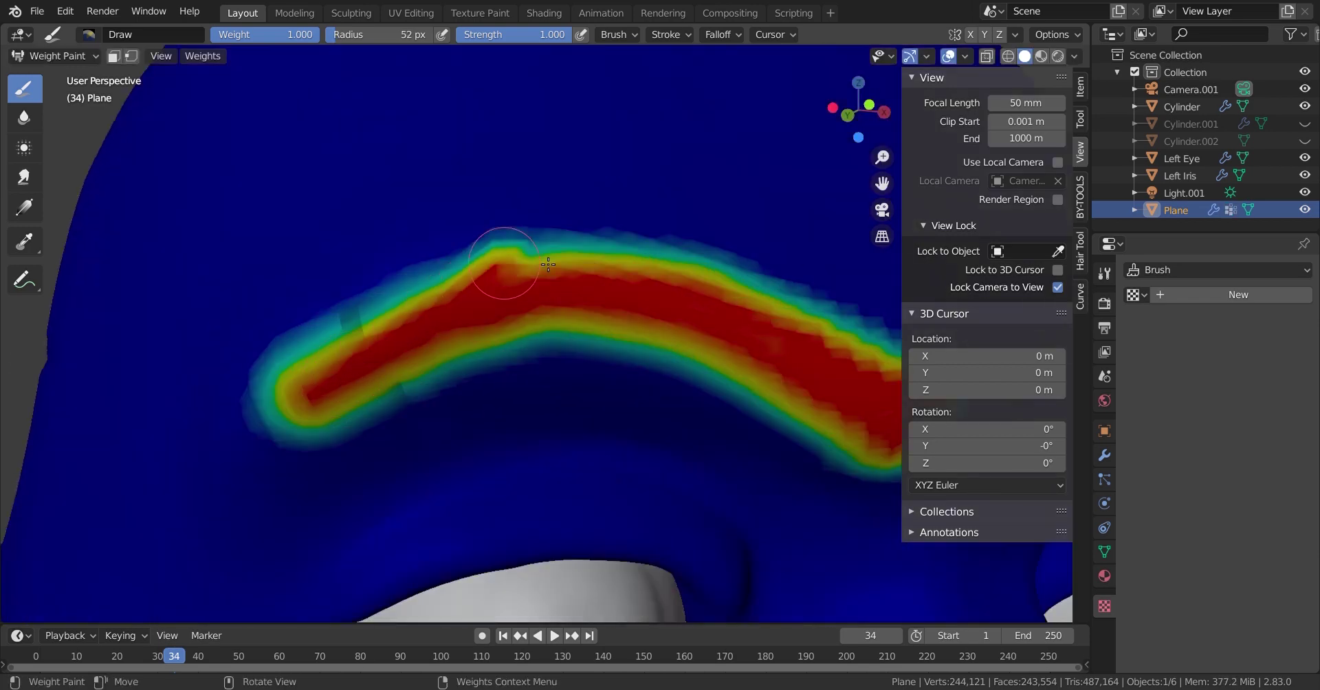
scroll(344, 375, down, 4)
scroll(95, 253, up, 4)
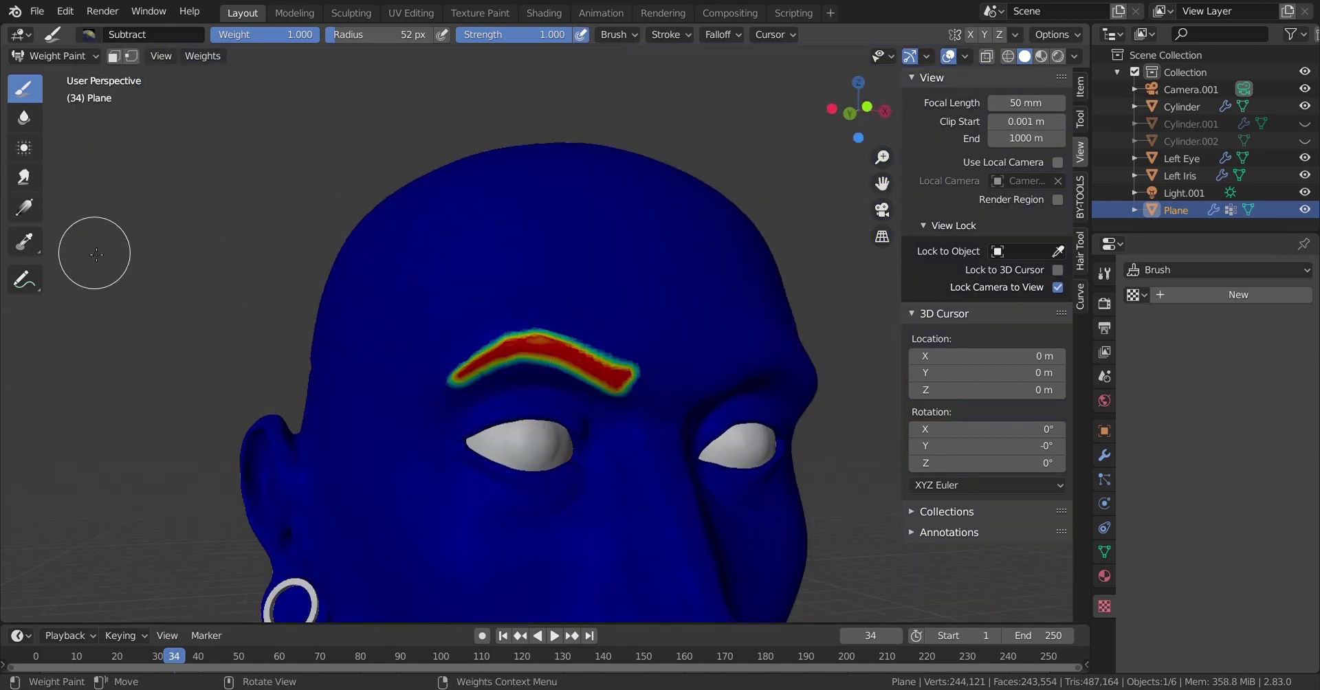
Use the Draw weight brush to fill weight along the brow's upper edge
click(88, 34)
click(530, 83)
scroll(763, 402, up, 4)
drag(240, 343, 495, 270)
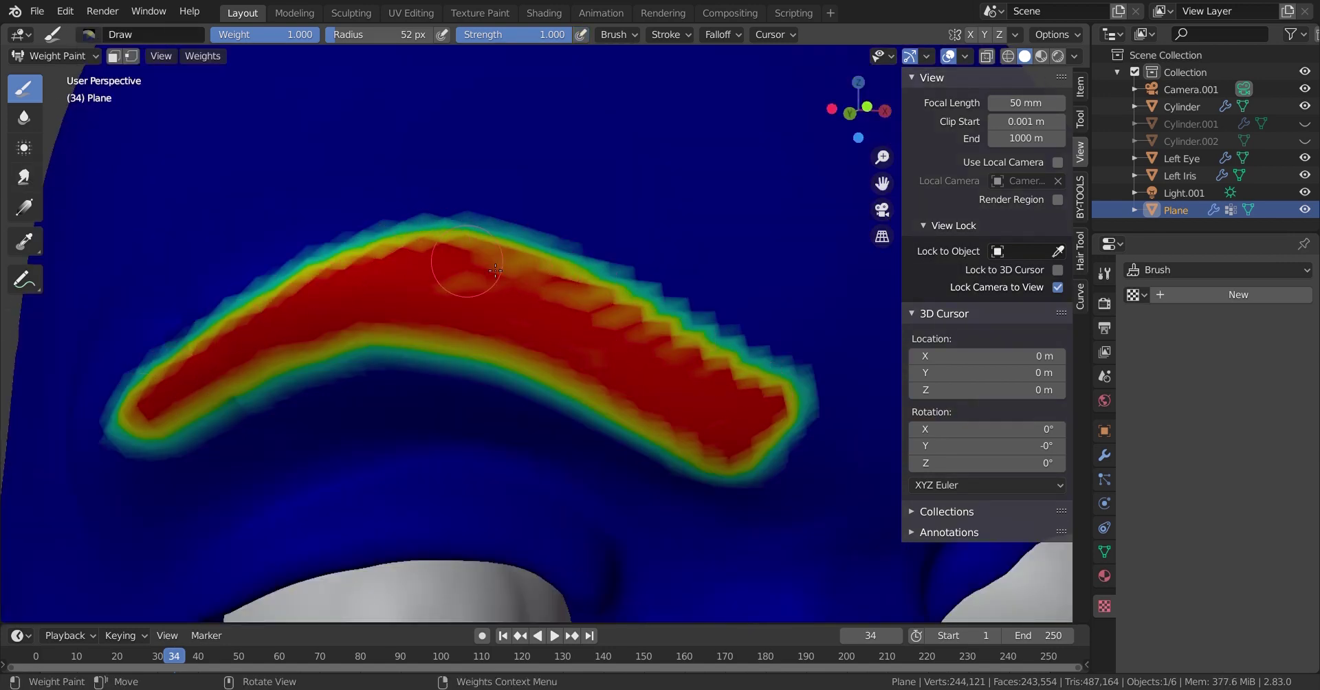
middle_drag(561, 302, 532, 454)
scroll(690, 421, down, 4)
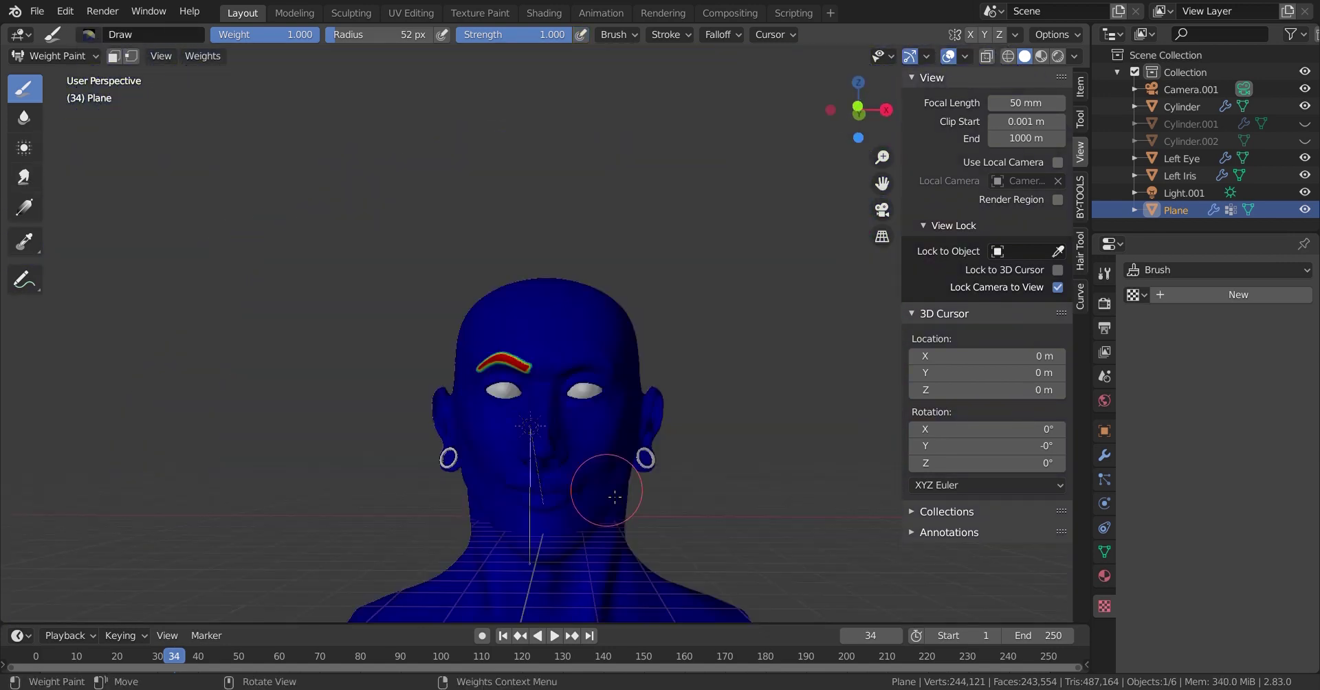
scroll(639, 386, up, 4)
scroll(471, 483, down, 3)
scroll(481, 468, up, 3)
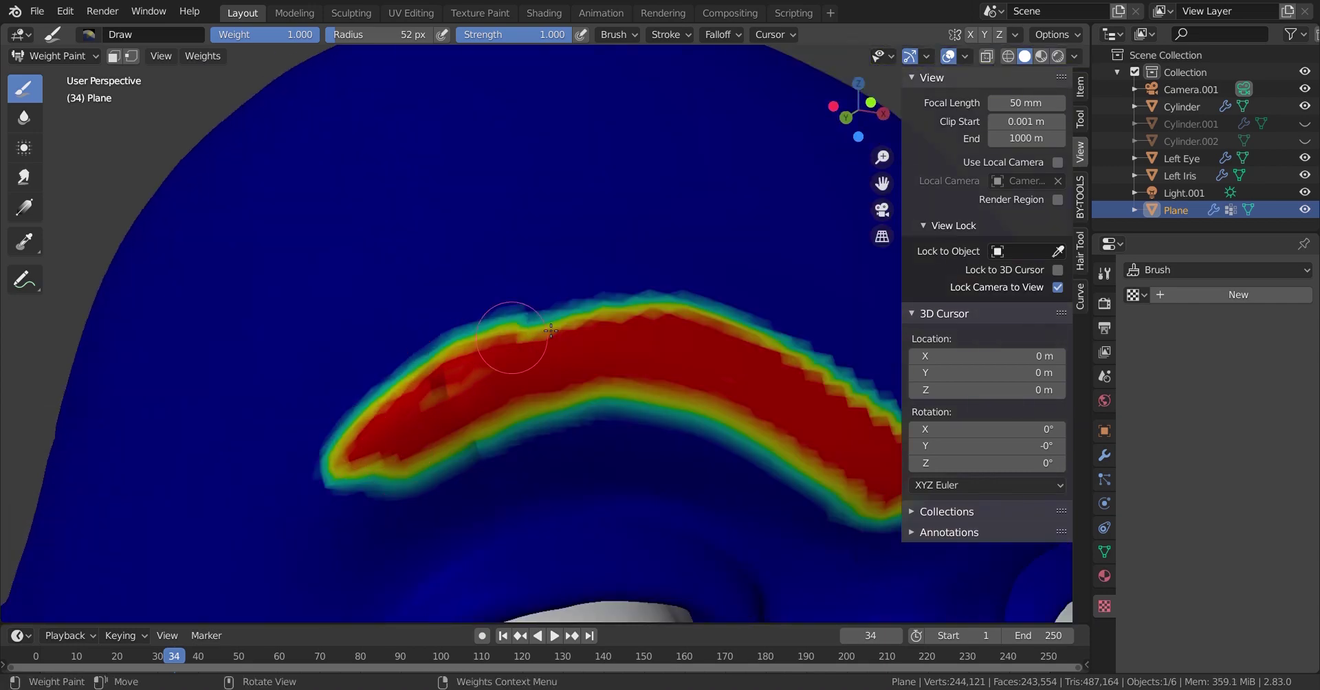
Try the Subtract brush, return to Draw, and raise brush strength to 1.000
click(89, 34)
click(530, 103)
scroll(554, 443, down, 3)
scroll(559, 462, up, 1)
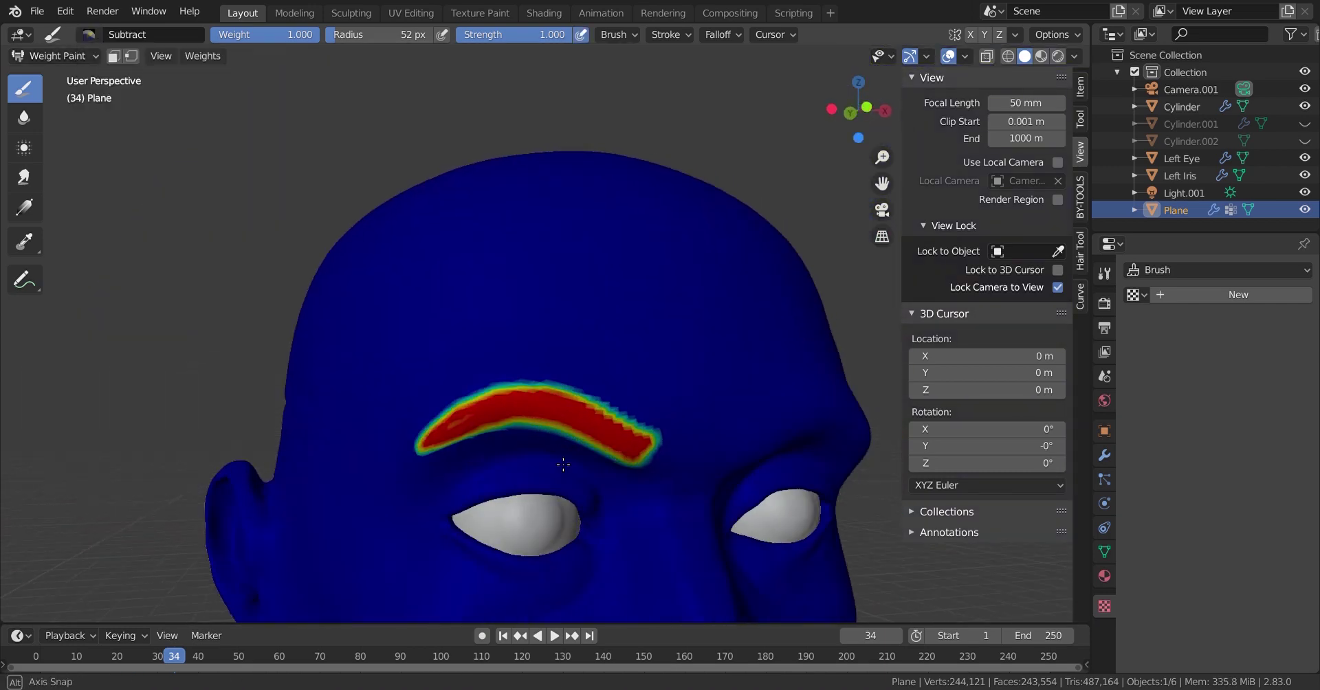
scroll(574, 397, up, 2)
click(88, 34)
click(251, 97)
middle_drag(324, 397, 409, 384)
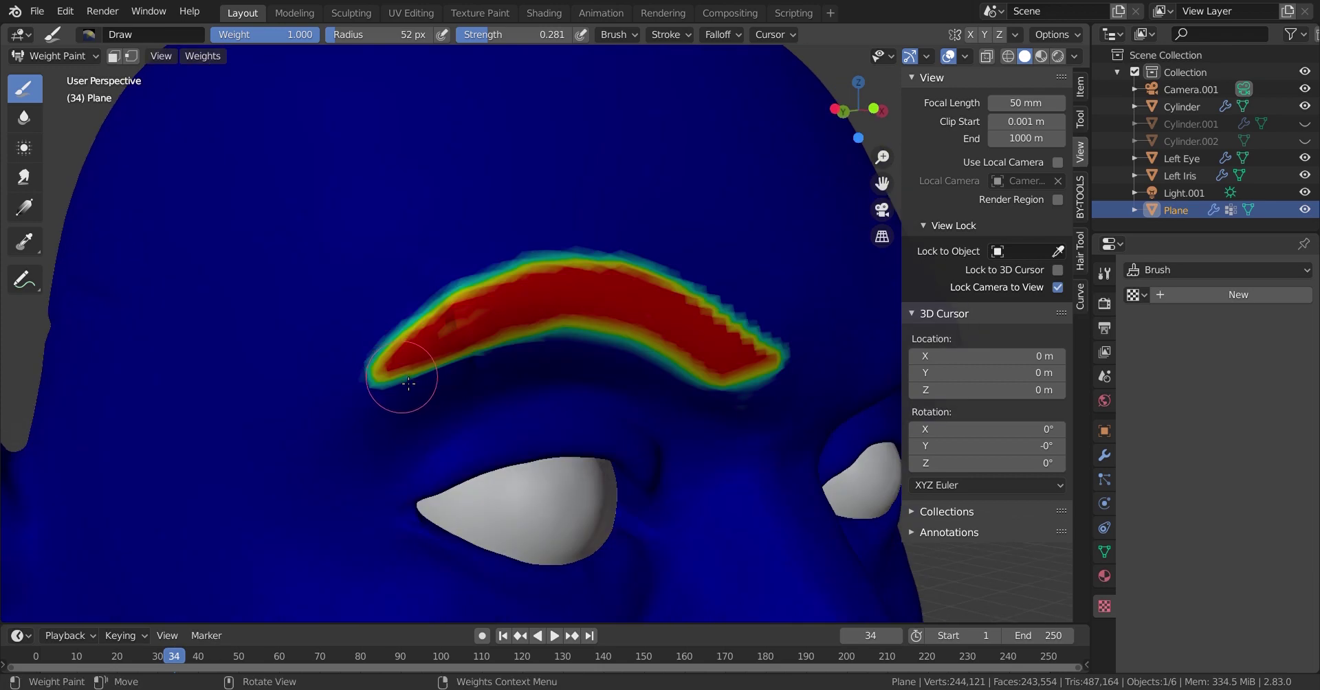
scroll(447, 375, down, 2)
scroll(605, 389, down, 3)
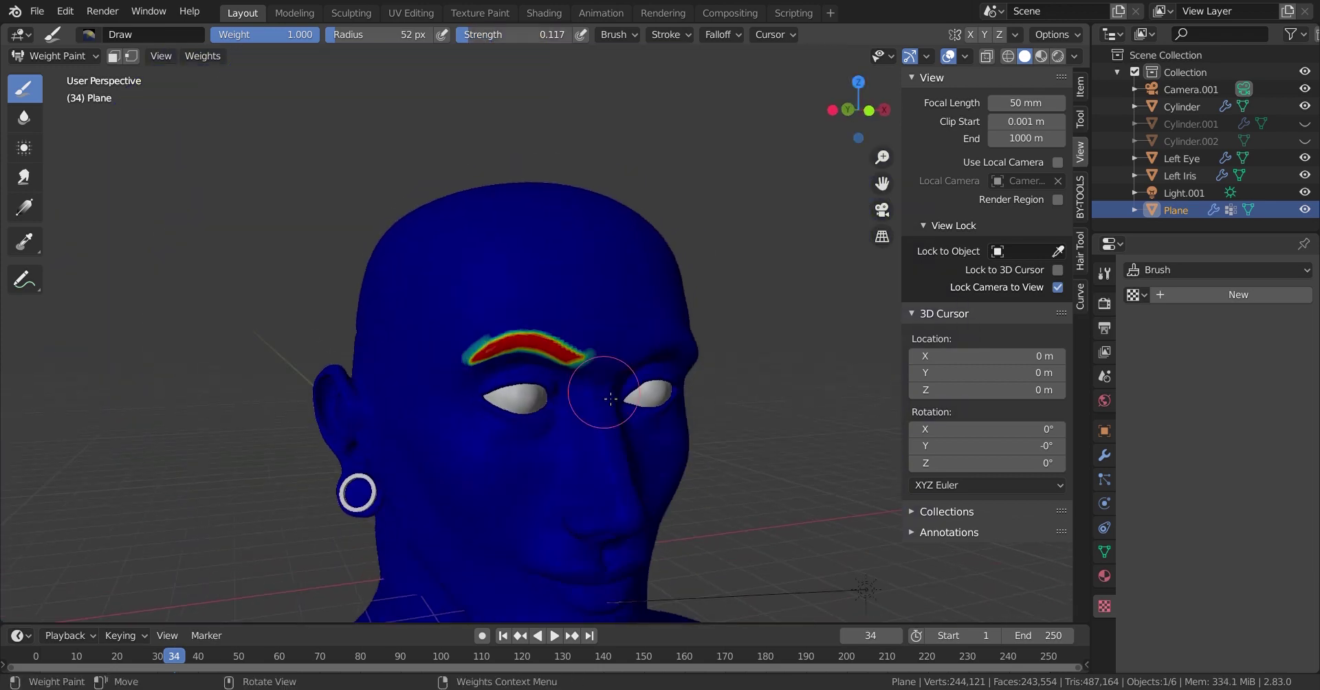
drag(481, 34, 578, 34)
scroll(373, 356, up, 5)
scroll(656, 382, down, 3)
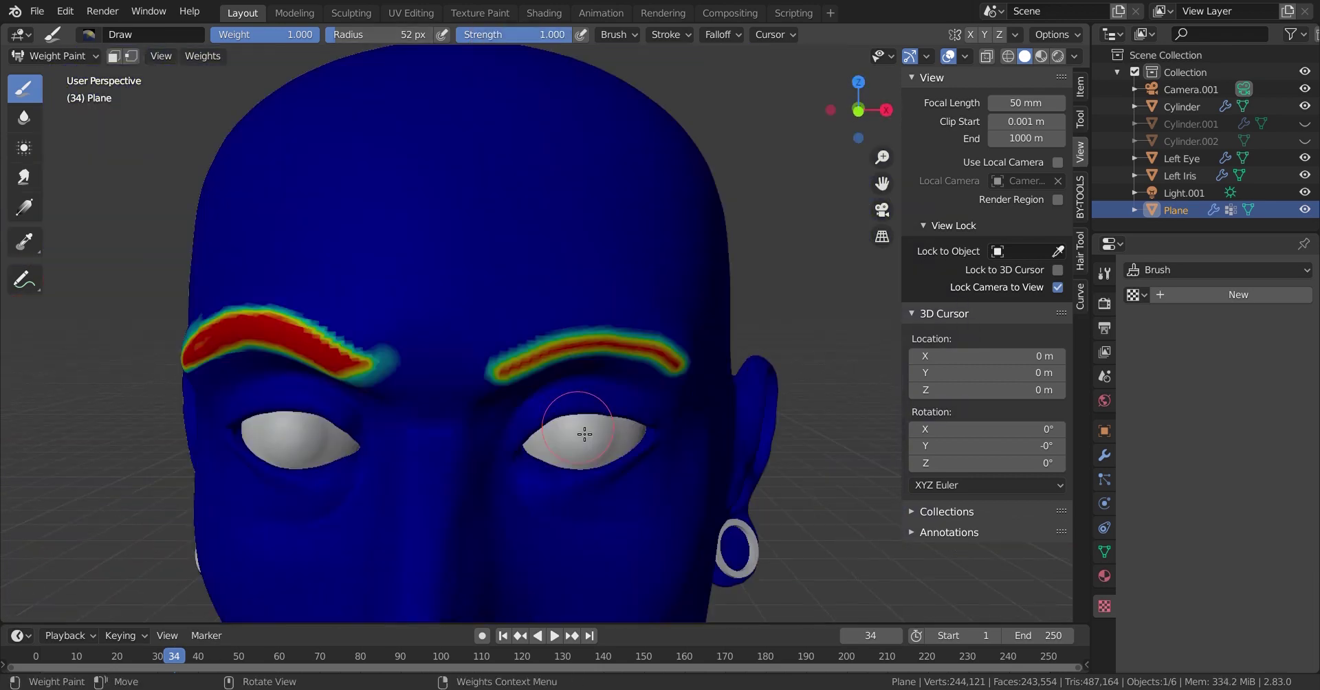
scroll(590, 433, up, 5)
Paint the brow solid red along its length and spread weight along its top edge
drag(247, 276, 808, 323)
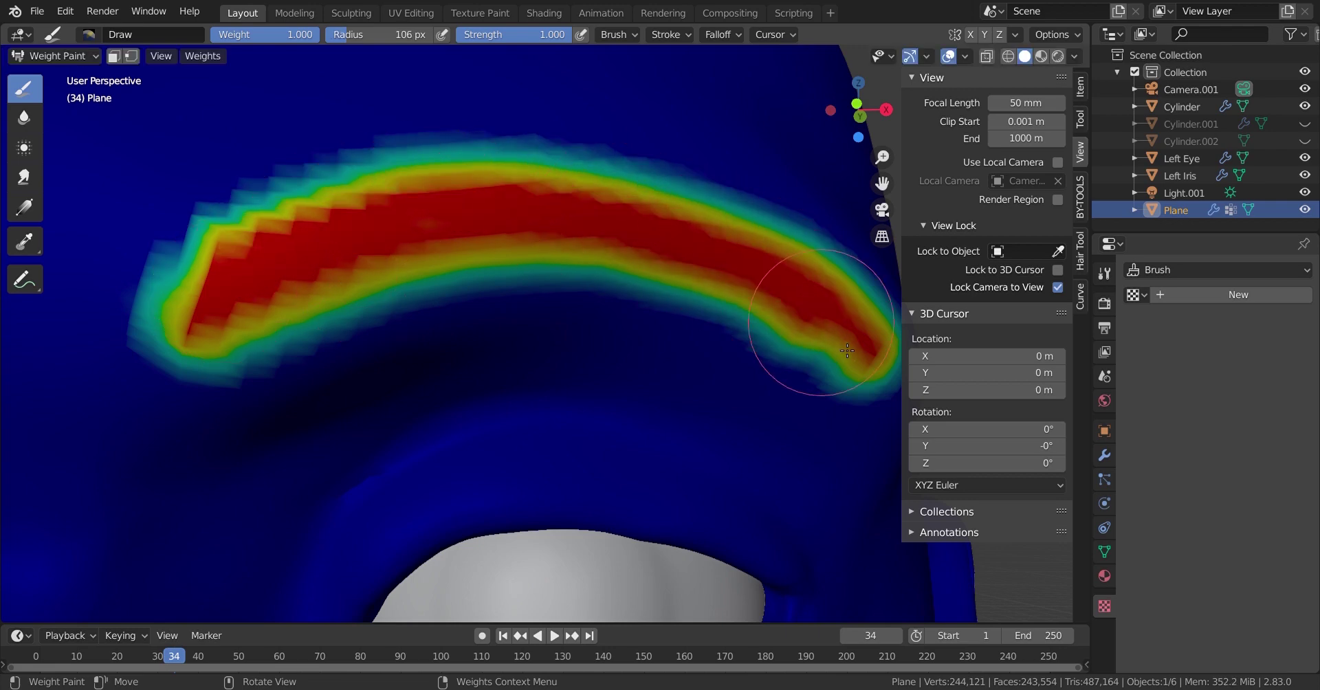
scroll(807, 323, down, 3)
scroll(145, 388, up, 3)
drag(364, 251, 325, 277)
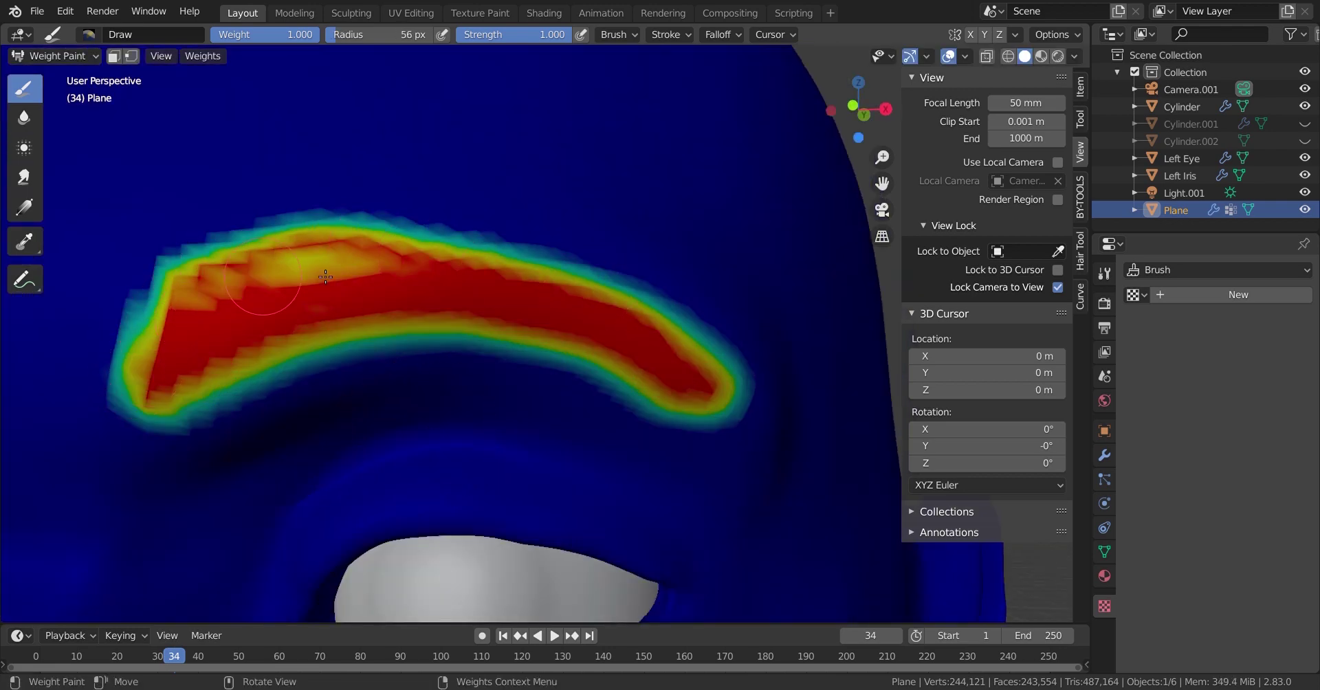
middle_drag(339, 266, 374, 428)
scroll(455, 418, down, 4)
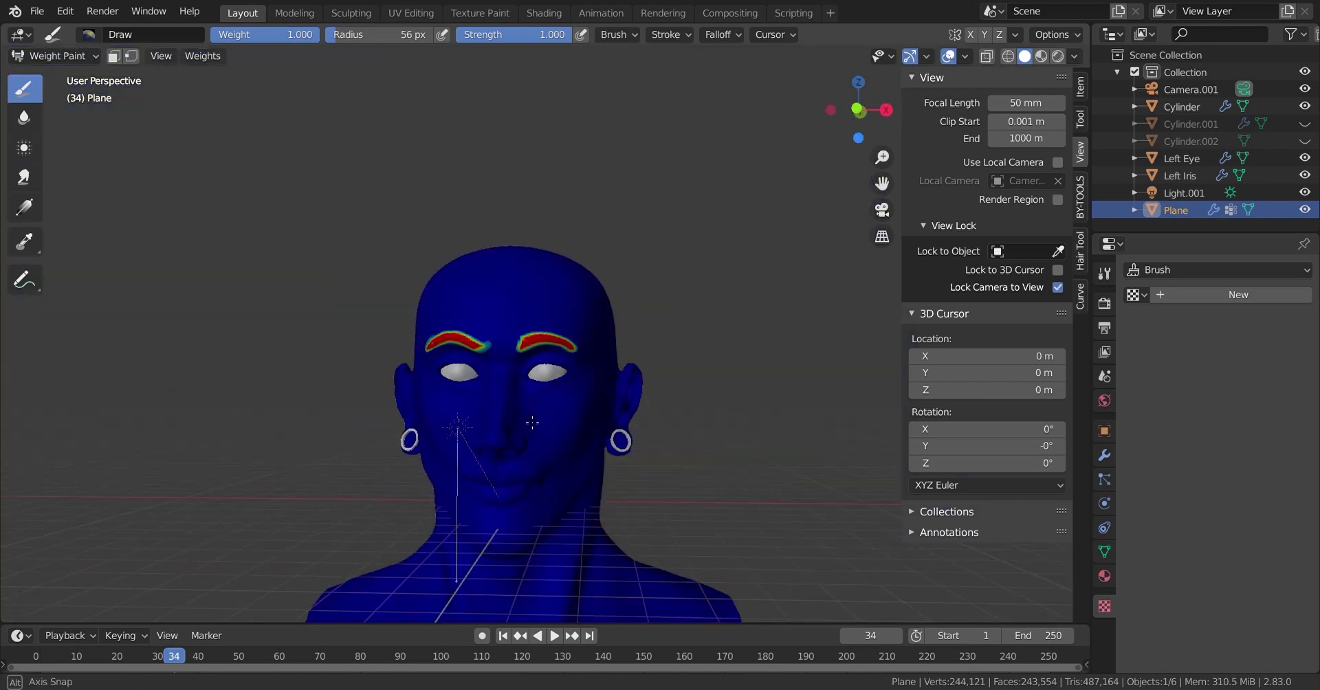
scroll(492, 434, up, 1)
scroll(492, 433, up, 2)
scroll(492, 433, up, 3)
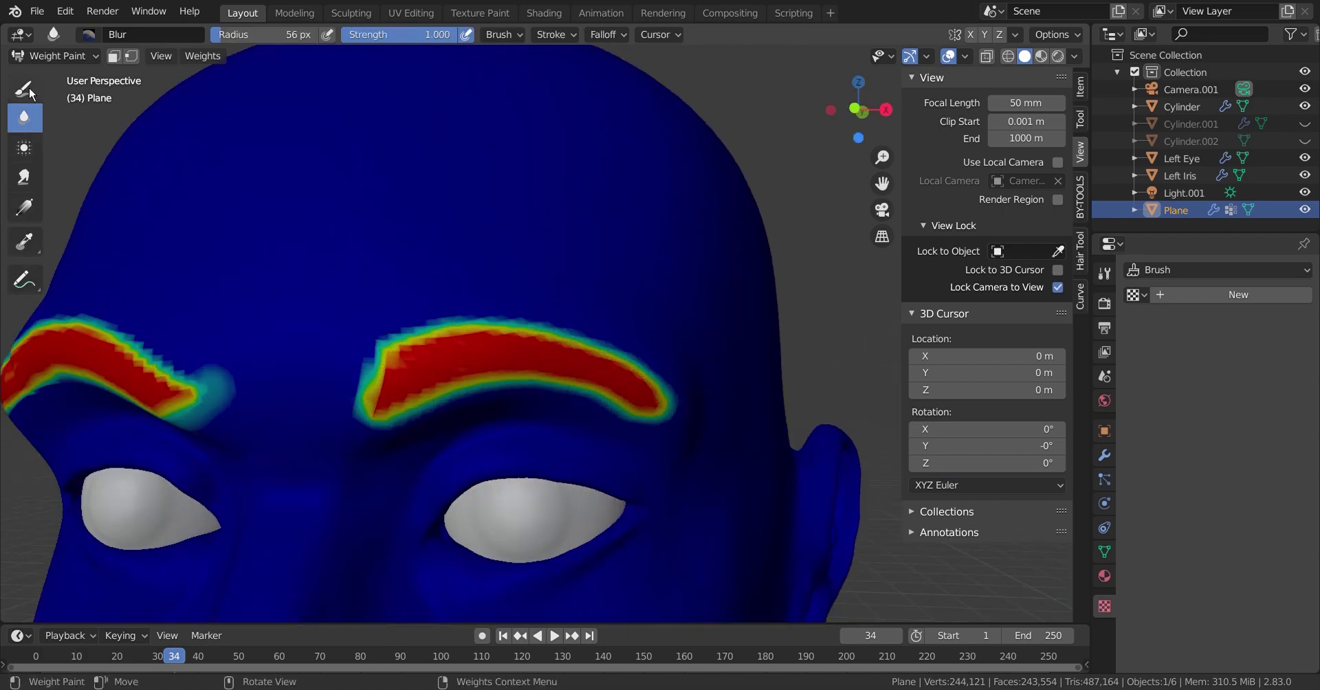
scroll(294, 398, down, 4)
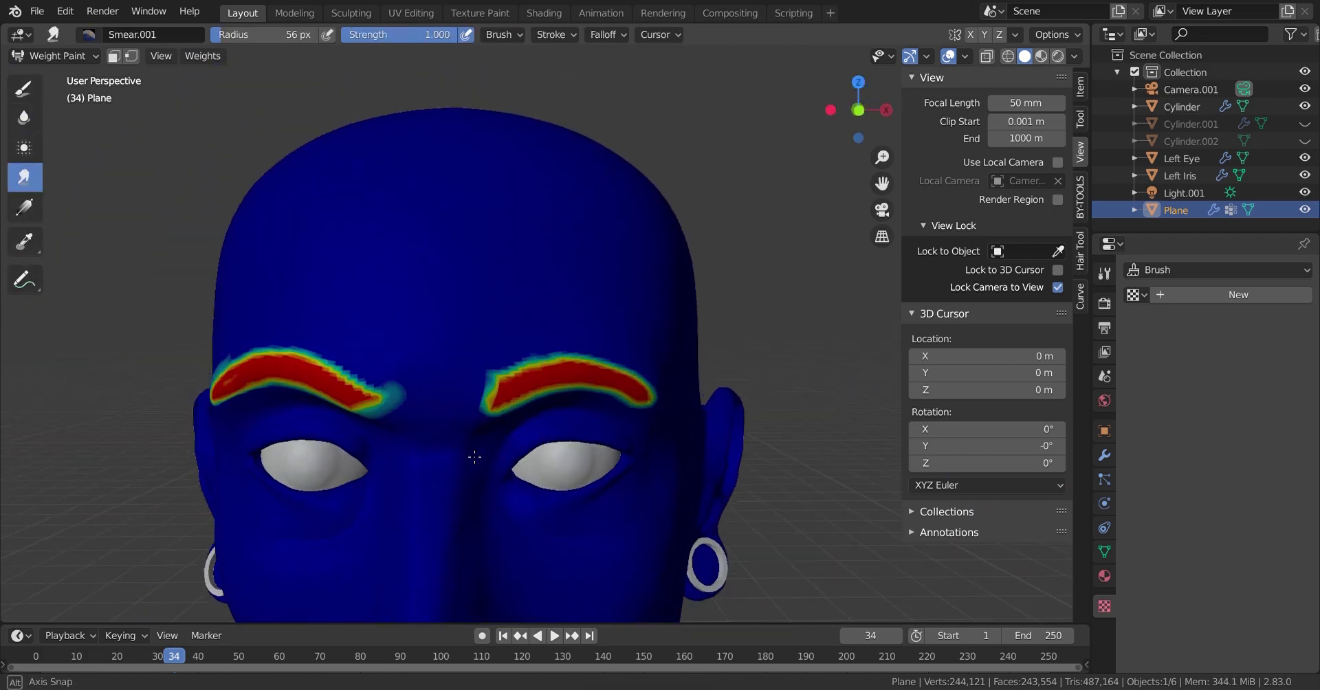
scroll(359, 399, up, 5)
scroll(359, 399, down, 2)
scroll(359, 399, up, 4)
middle_drag(359, 400, 363, 429)
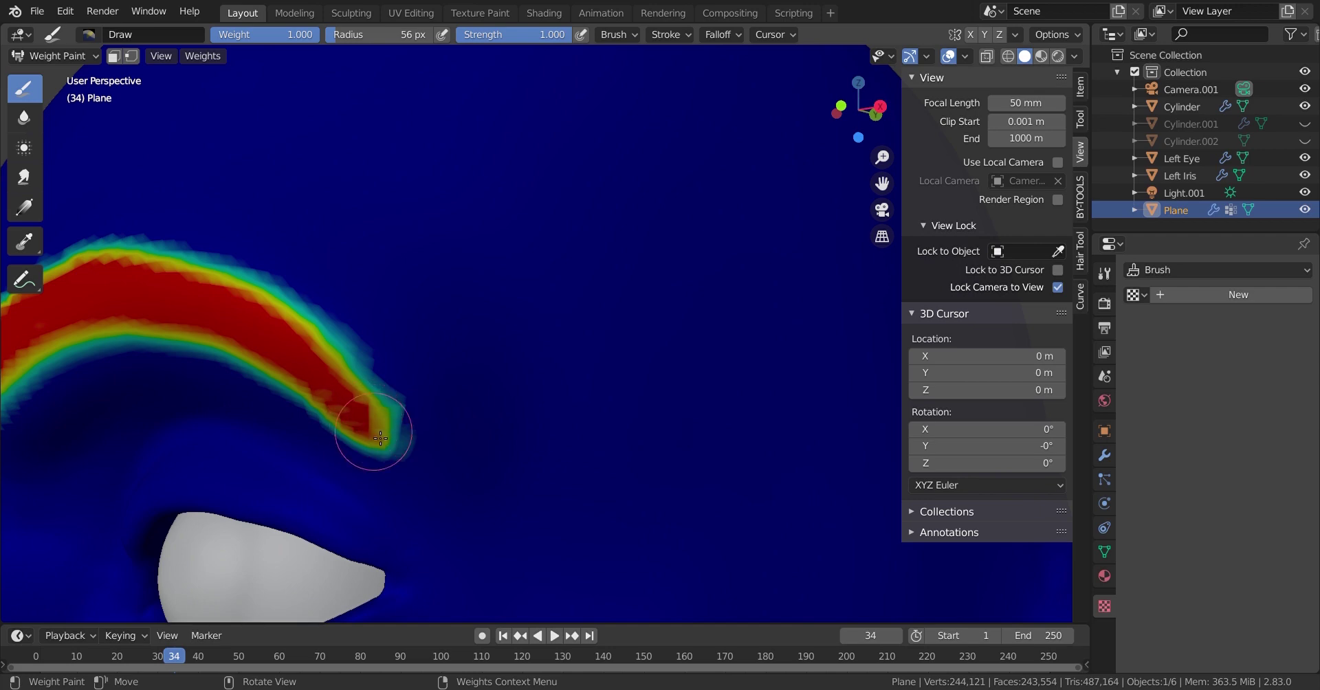
scroll(398, 392, down, 4)
scroll(398, 393, up, 2)
scroll(386, 447, up, 2)
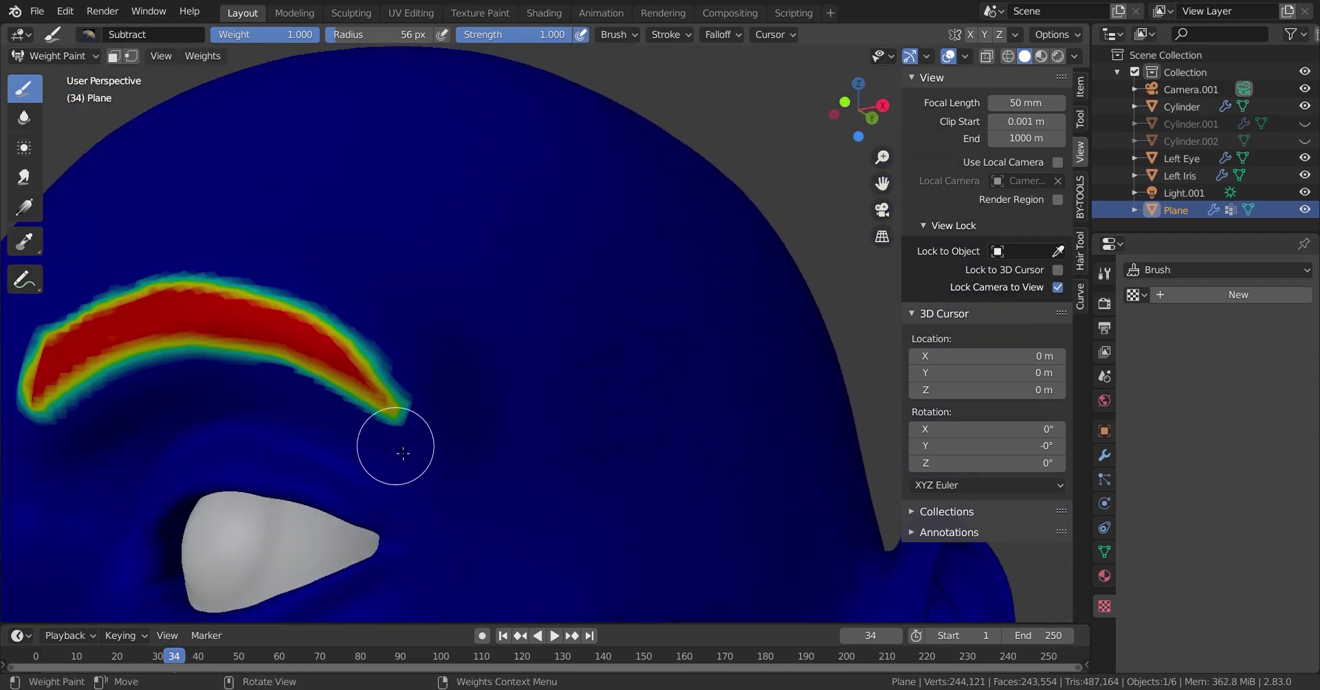
scroll(403, 454, down, 4)
Switch the brush back to adding weight and smear the brow weight upward and outward
middle_drag(481, 560, 472, 448)
scroll(471, 449, up, 2)
scroll(413, 425, up, 2)
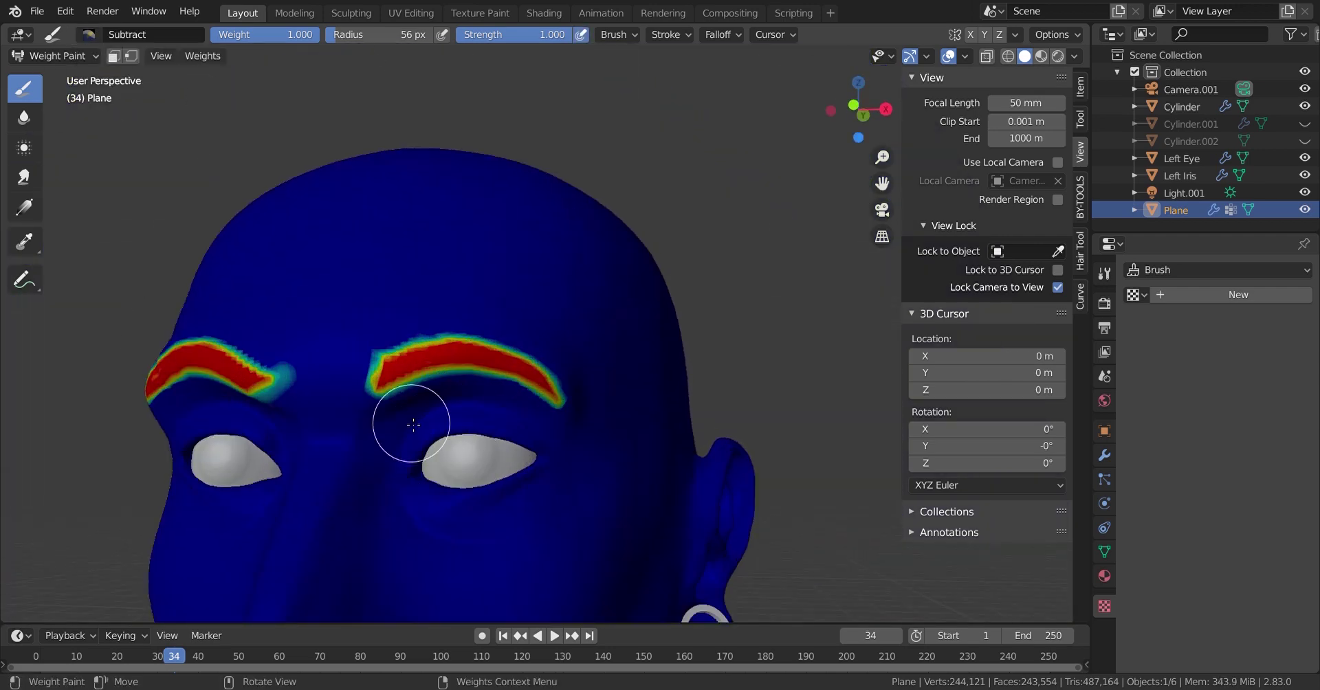
click(88, 34)
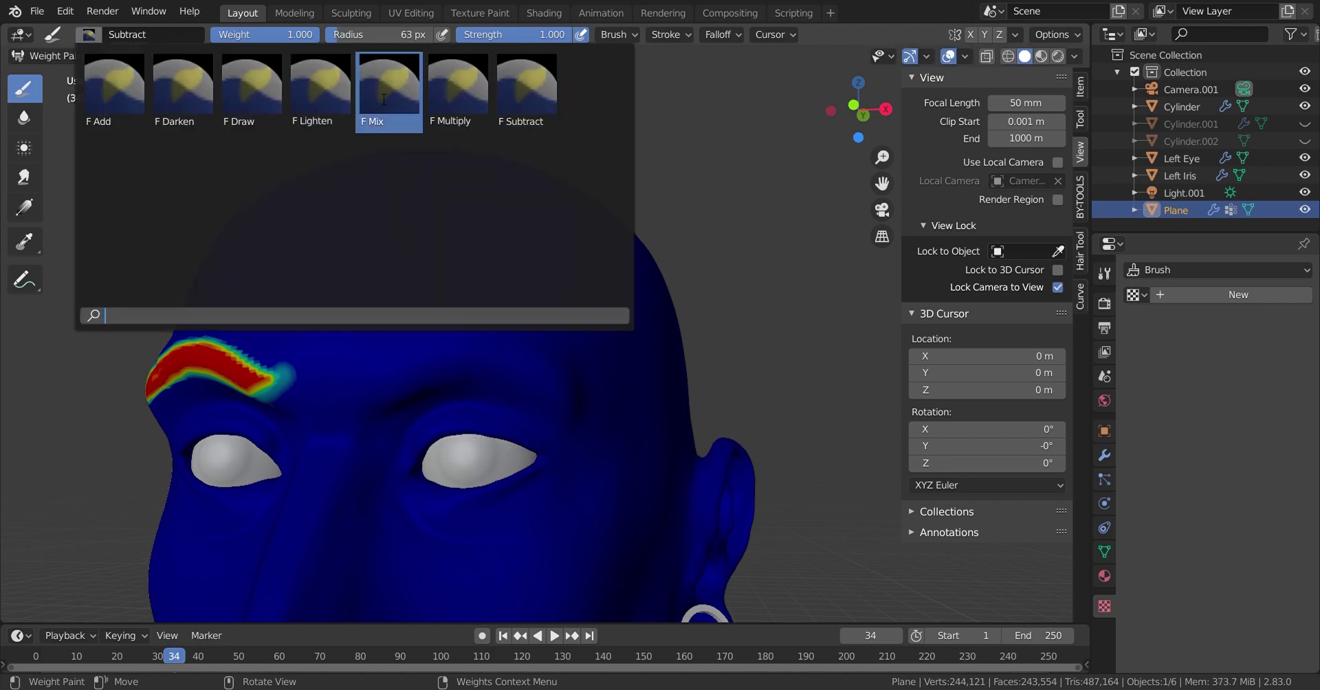
click(252, 93)
scroll(436, 391, up, 1)
scroll(350, 334, up, 2)
middle_drag(557, 328, 451, 350)
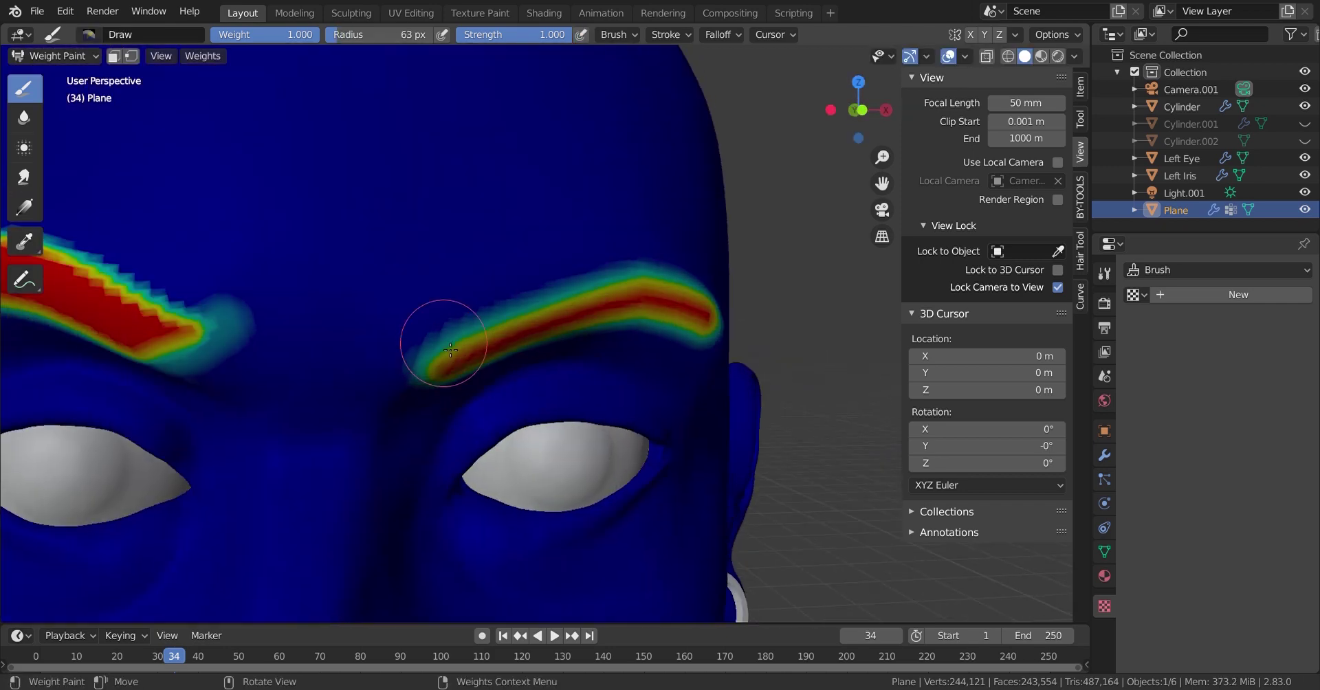
scroll(536, 323, down, 4)
scroll(591, 234, up, 5)
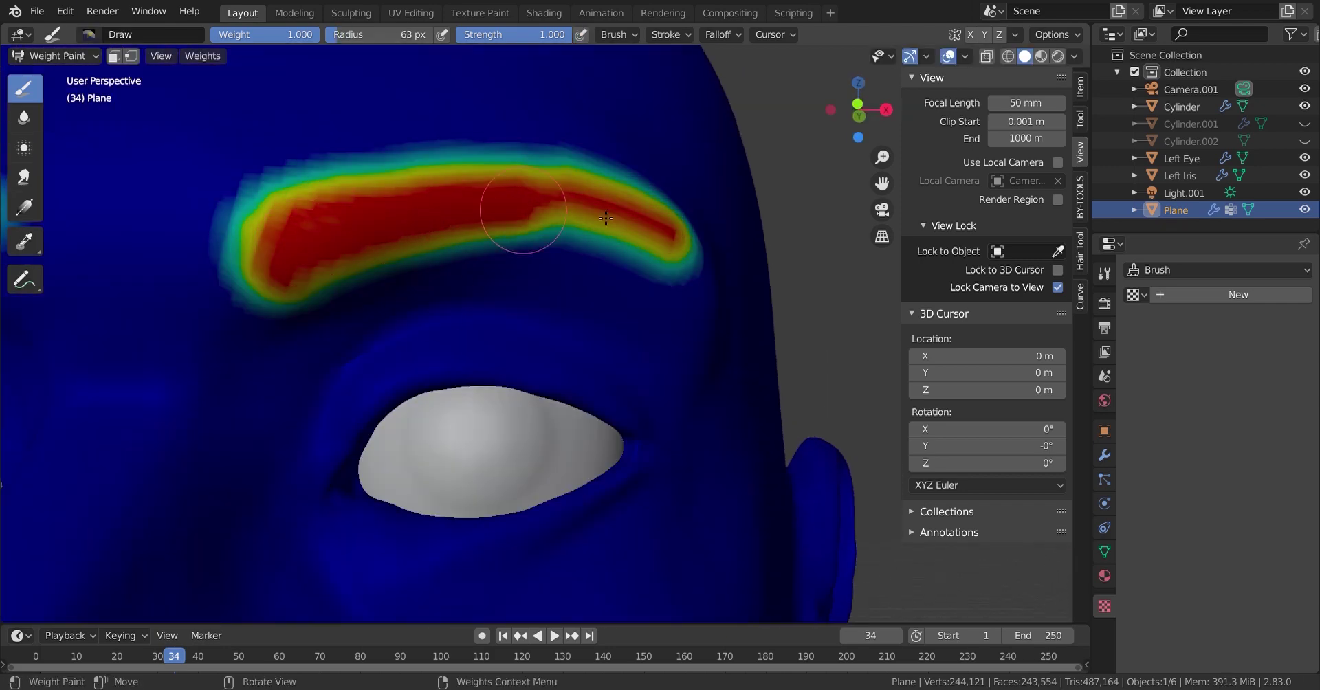
key(KP_0)
middle_drag(819, 280, 440, 461)
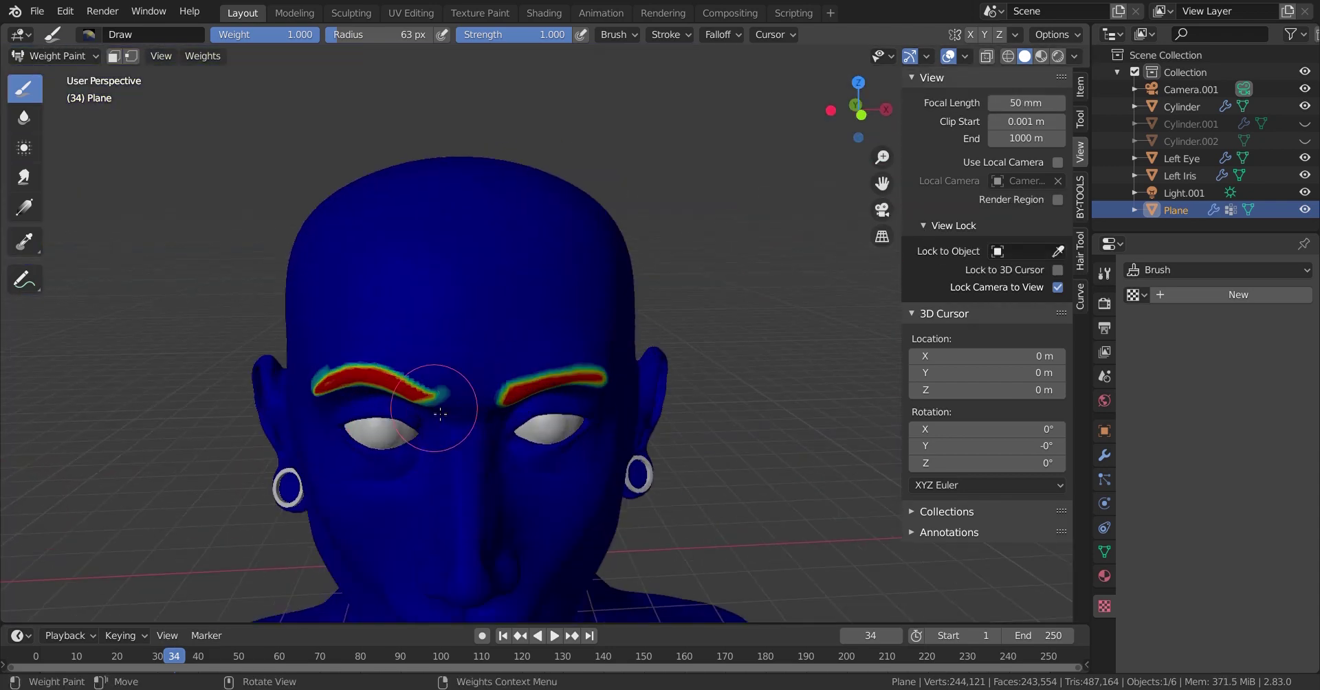
scroll(387, 312, up, 3)
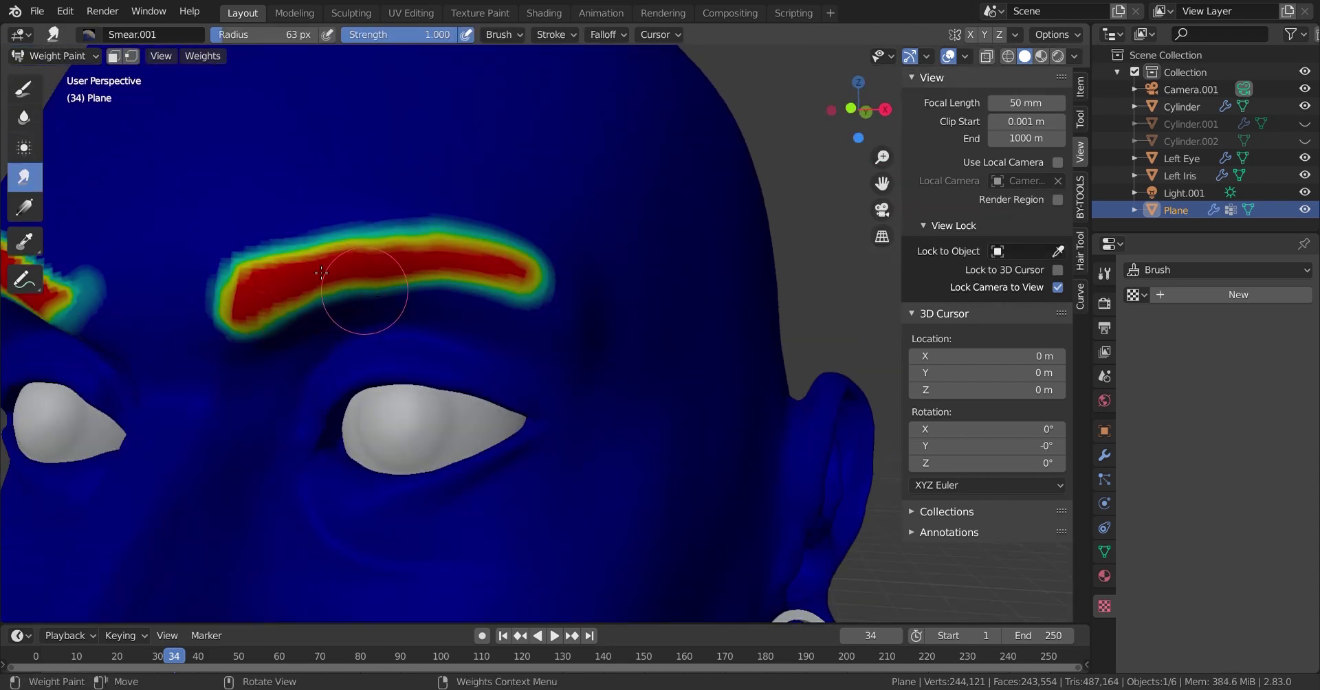
drag(279, 259, 383, 221)
scroll(546, 427, down, 5)
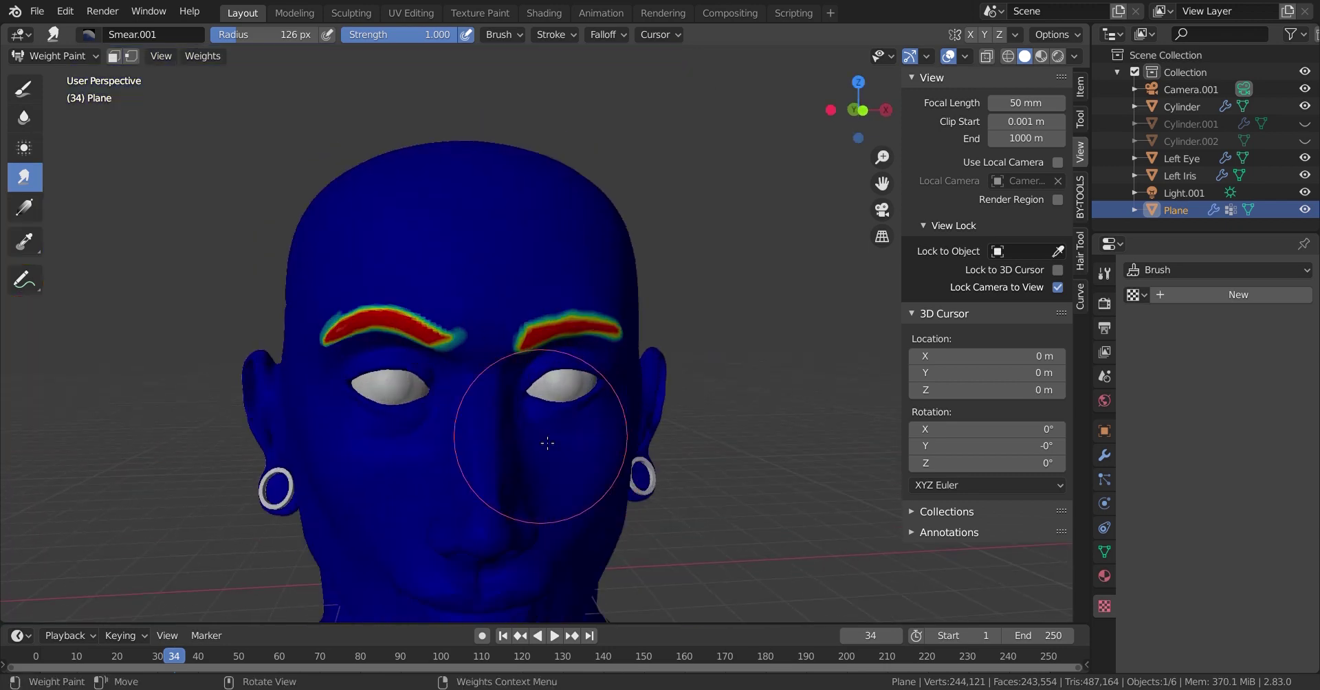
scroll(441, 444, up, 2)
Check the brows through the scene camera, then return to painting weight on the left brow
click(883, 210)
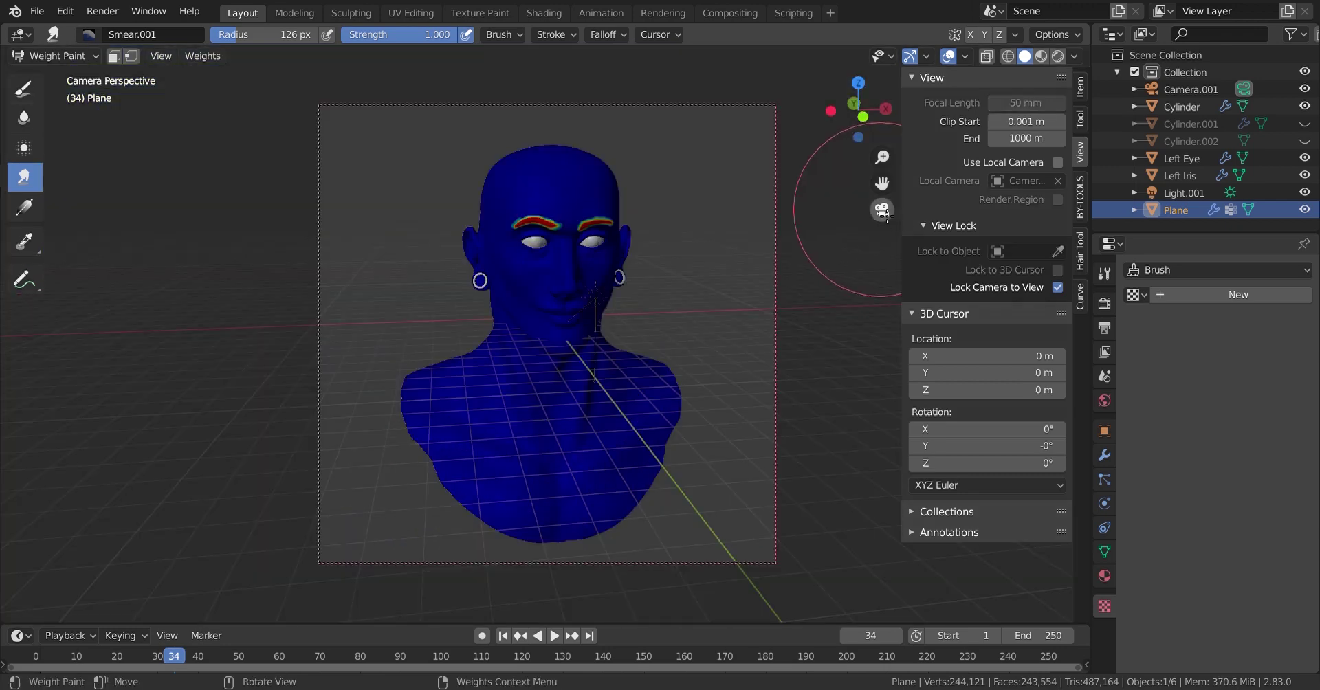
click(882, 209)
scroll(207, 271, up, 3)
key(shift+space)
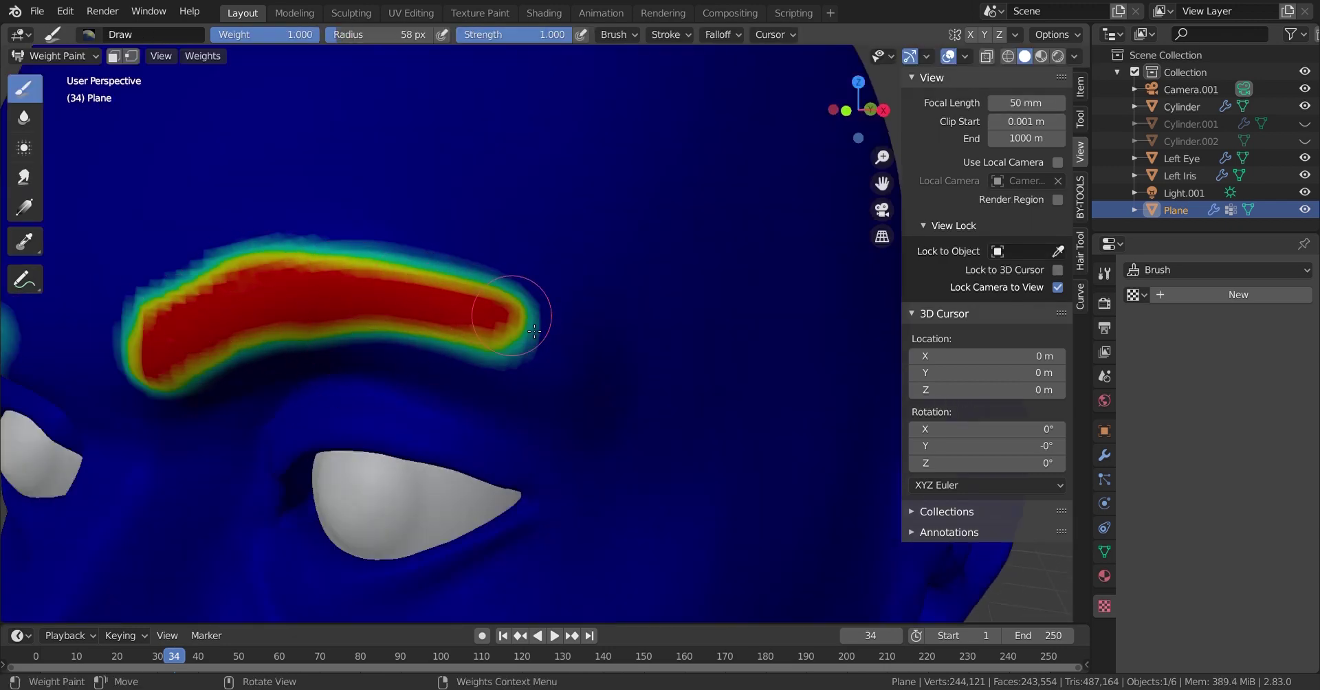
scroll(548, 345, down, 4)
scroll(501, 440, down, 2)
scroll(560, 413, up, 2)
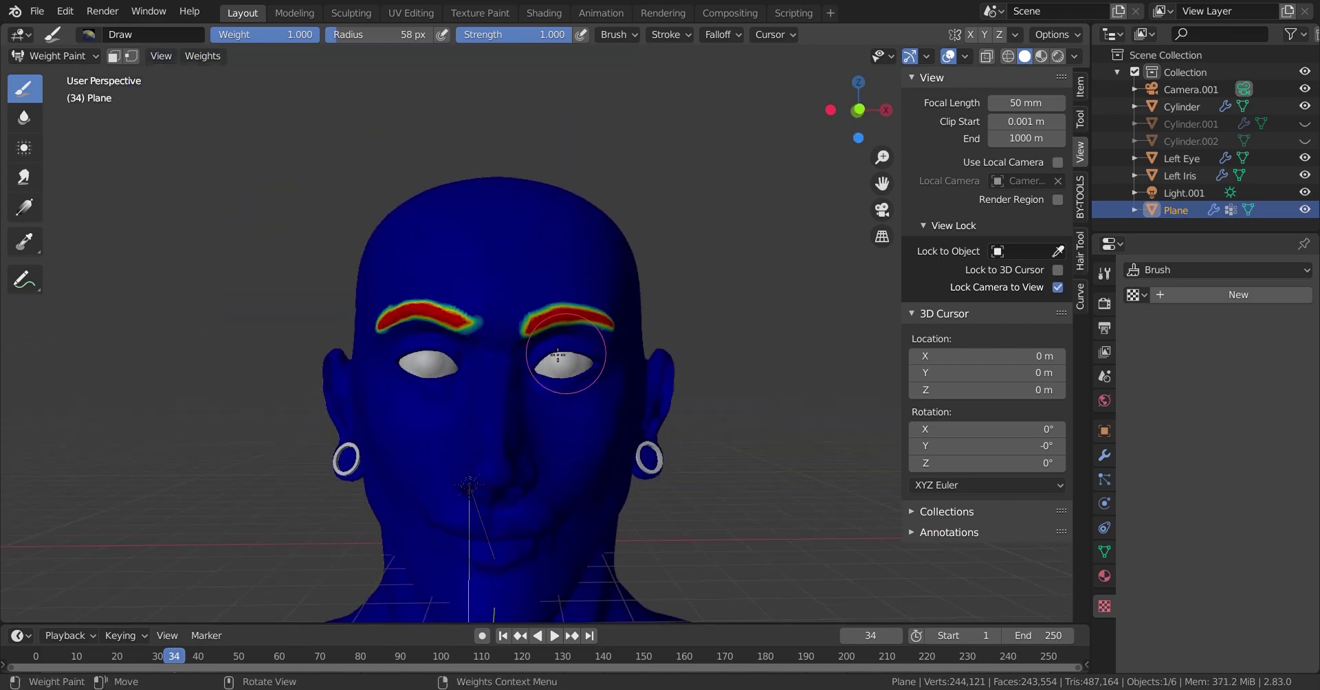
scroll(574, 336, down, 1)
Save the blend file and show the head mesh's vertex groups
key(ctrl+s)
middle_drag(574, 336, 633, 426)
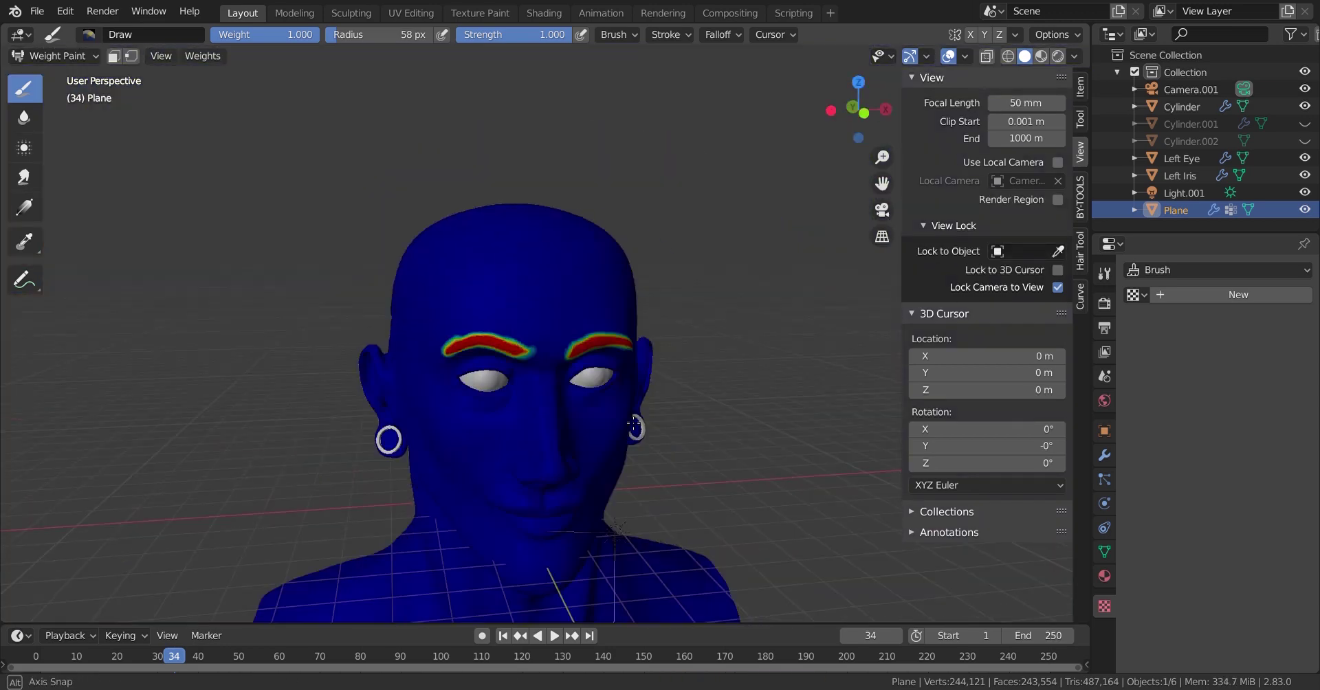
scroll(633, 427, up, 3)
click(1104, 552)
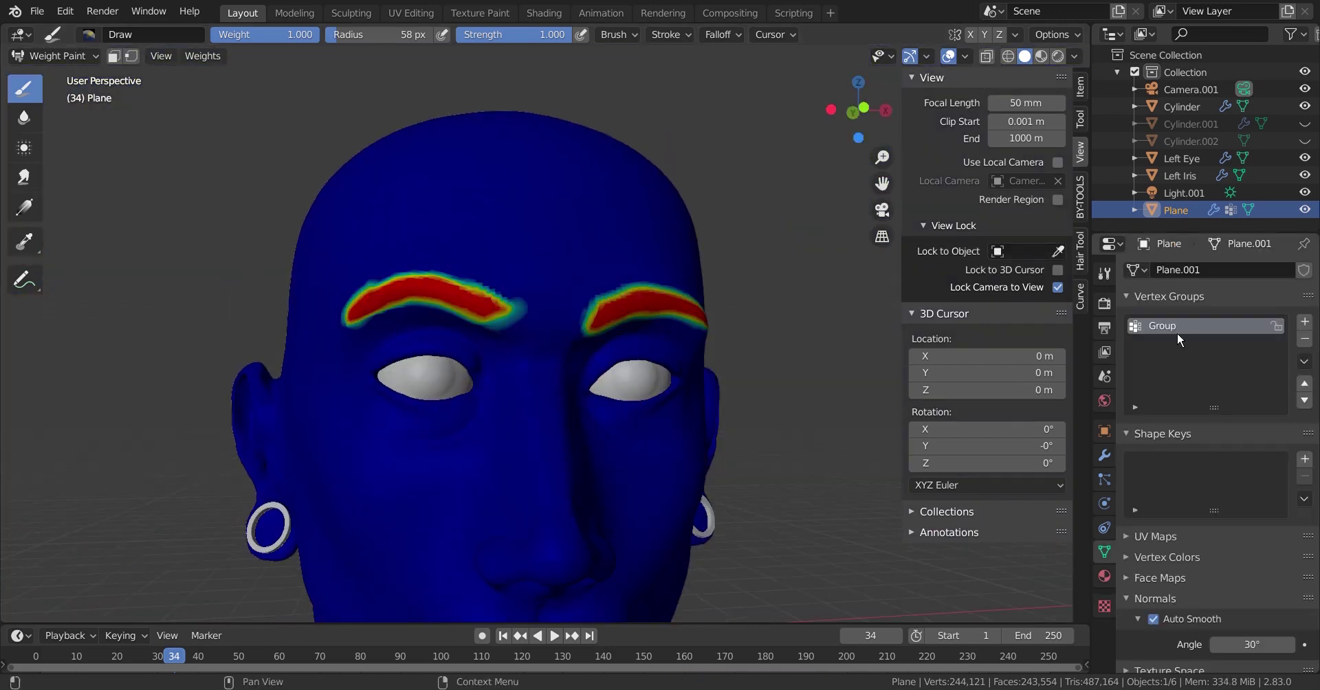
Add a new vertex group for the stubble and paint weight loops around the side and back of the head
click(1304, 321)
middle_drag(618, 344, 495, 372)
drag(375, 292, 536, 315)
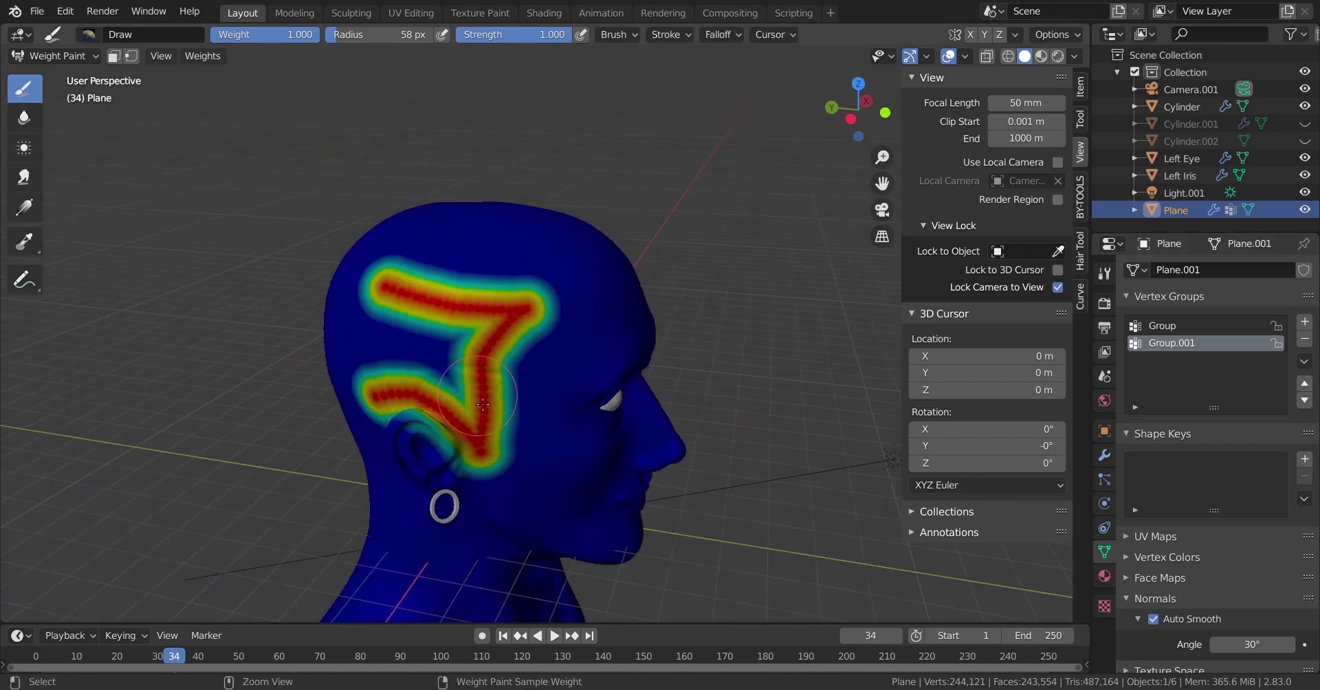
key(ctrl+z)
middle_drag(351, 313, 495, 316)
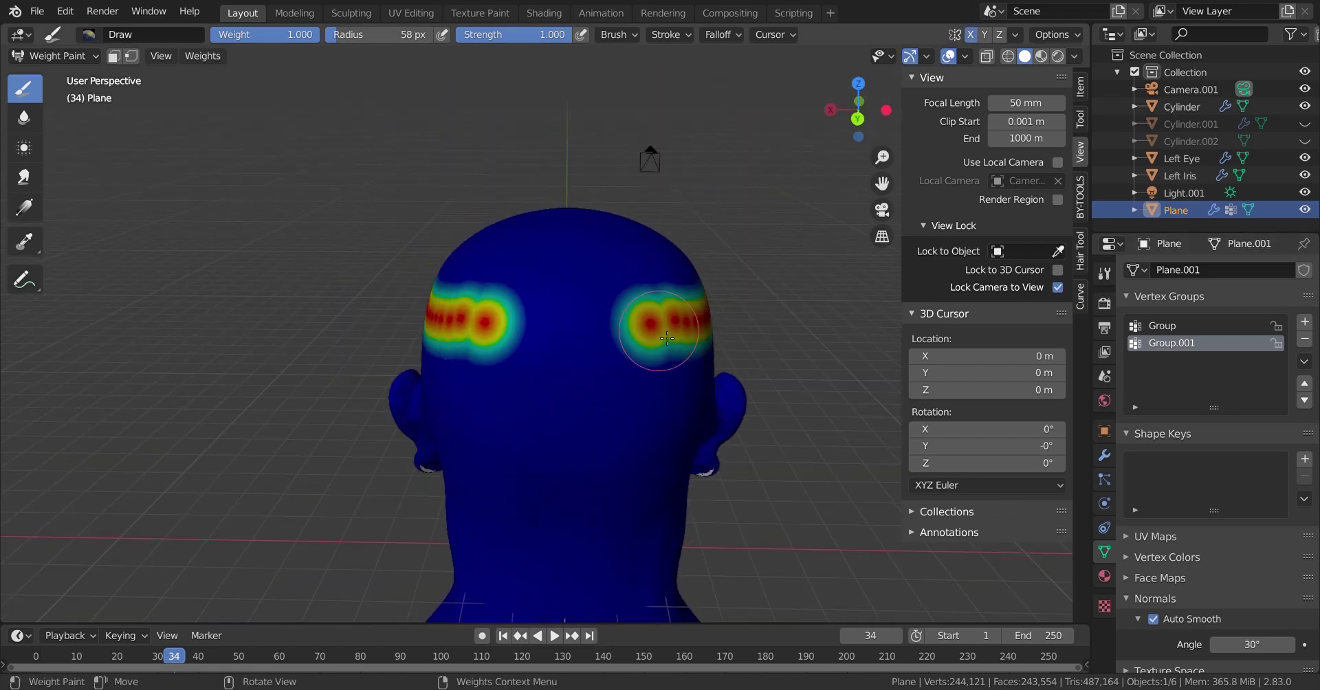
drag(454, 309, 570, 535)
mouse_move(561, 516)
middle_down()
mouse_move(531, 348)
mouse_move(424, 266)
middle_up()
middle_drag(542, 236, 408, 343)
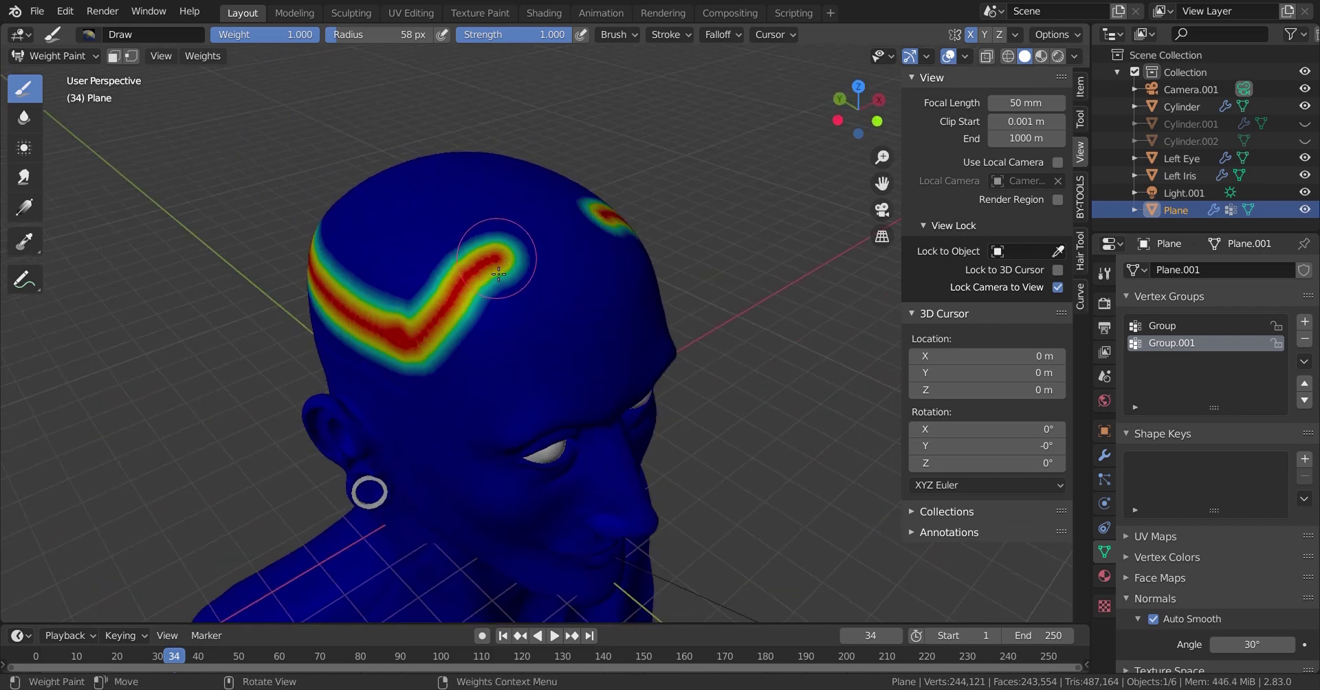
middle_drag(498, 274, 313, 372)
Fill the painted scalp loop with weight and extend it past the ear using a 110 px brush
drag(367, 413, 463, 396)
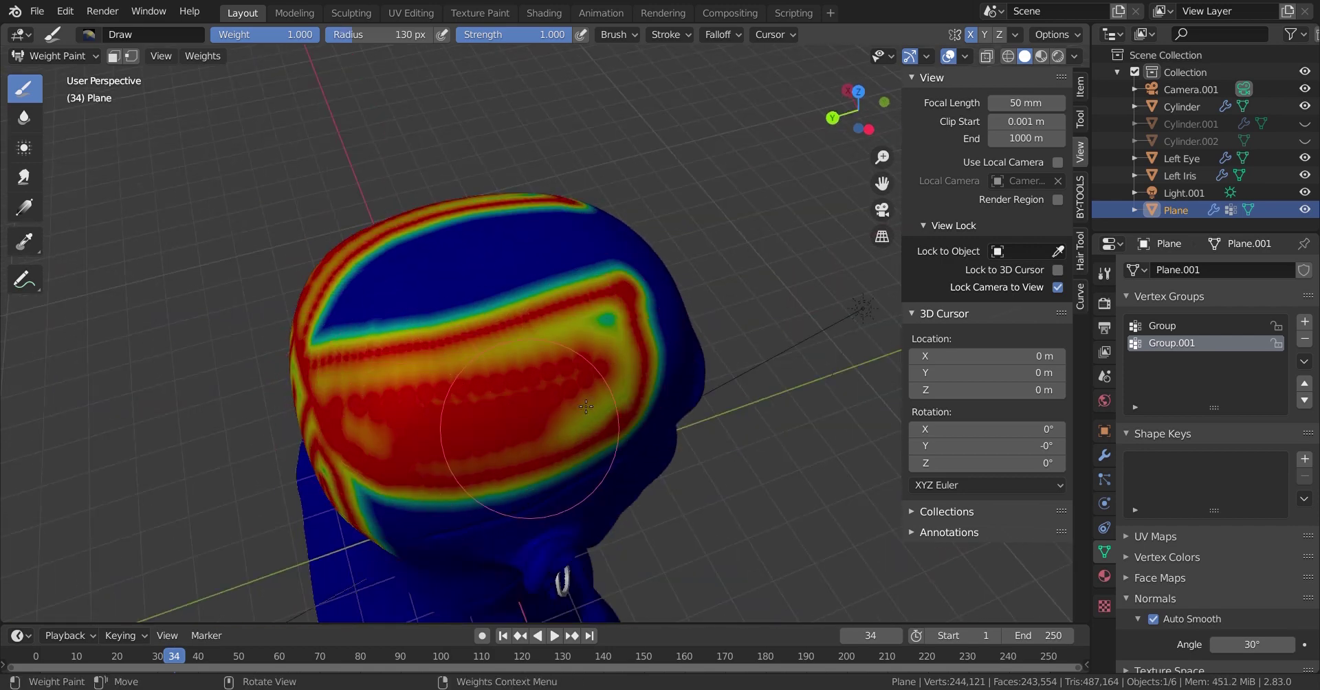
middle_drag(585, 407, 523, 358)
drag(529, 289, 513, 506)
middle_drag(382, 375, 458, 237)
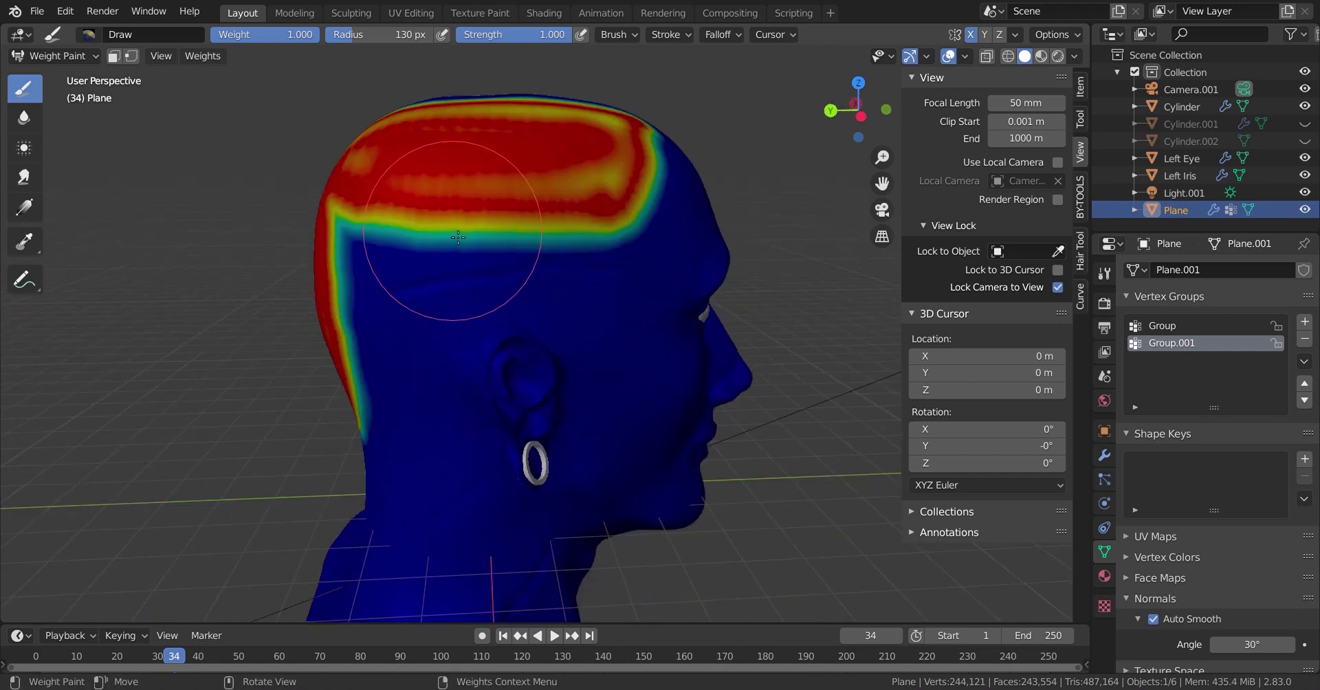
middle_drag(440, 307, 604, 279)
key(f)
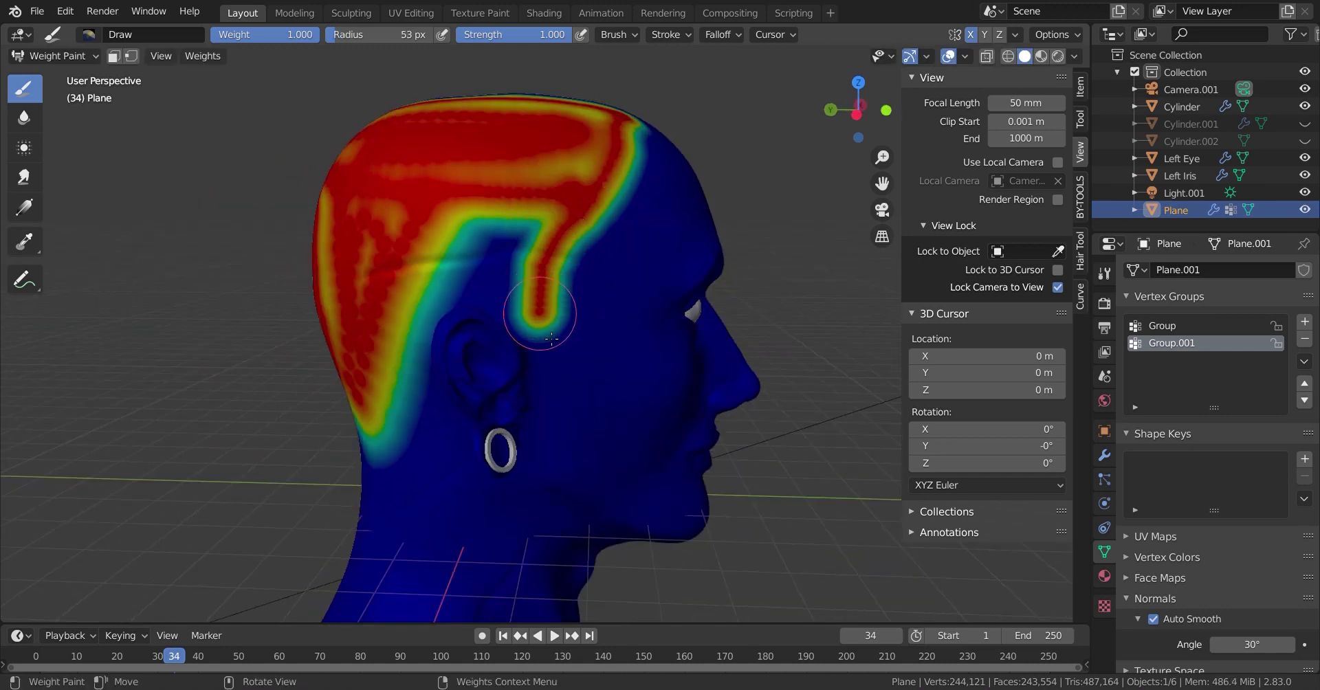
drag(551, 337, 543, 419)
scroll(543, 419, up, 3)
scroll(337, 199, up, 2)
click(407, 263)
Resize the brush and switch its blending to Subtract for removing weight
mouse_move(408, 263)
middle_down()
mouse_move(536, 427)
mouse_move(503, 448)
mouse_move(385, 344)
middle_up()
scroll(536, 427, down, 3)
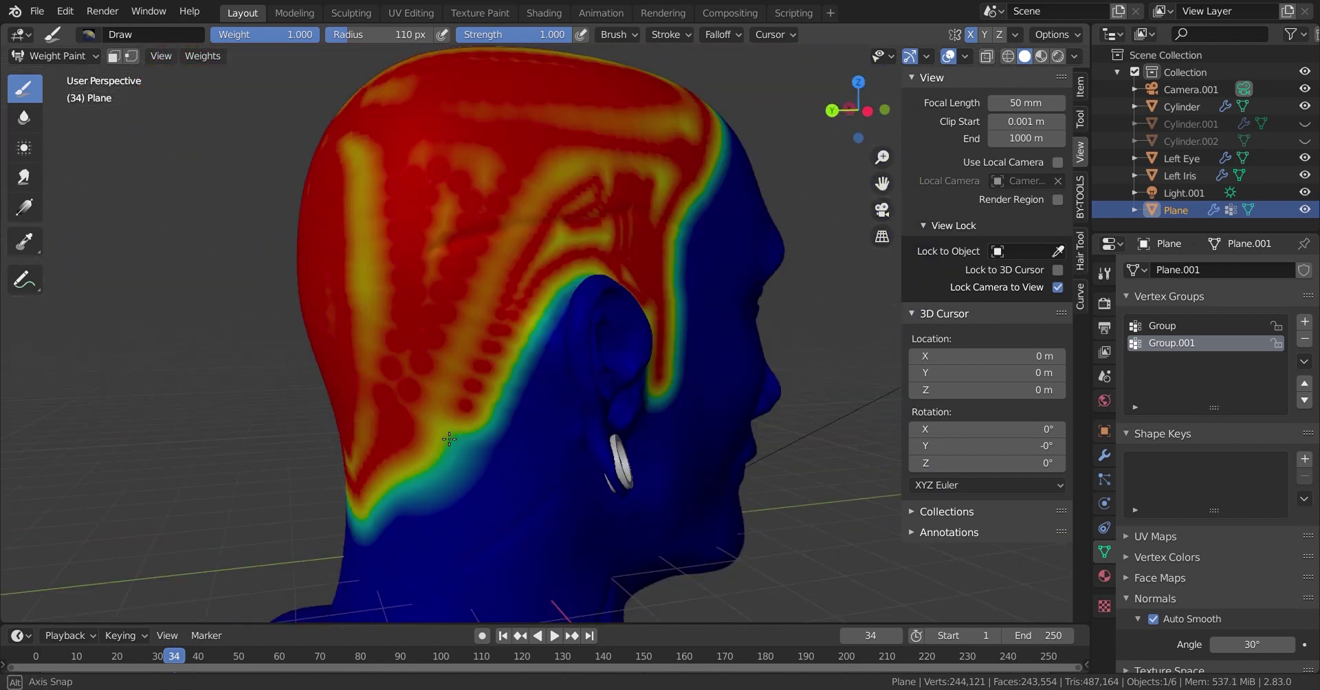
scroll(385, 344, up, 2)
scroll(275, 378, down, 2)
scroll(390, 343, up, 2)
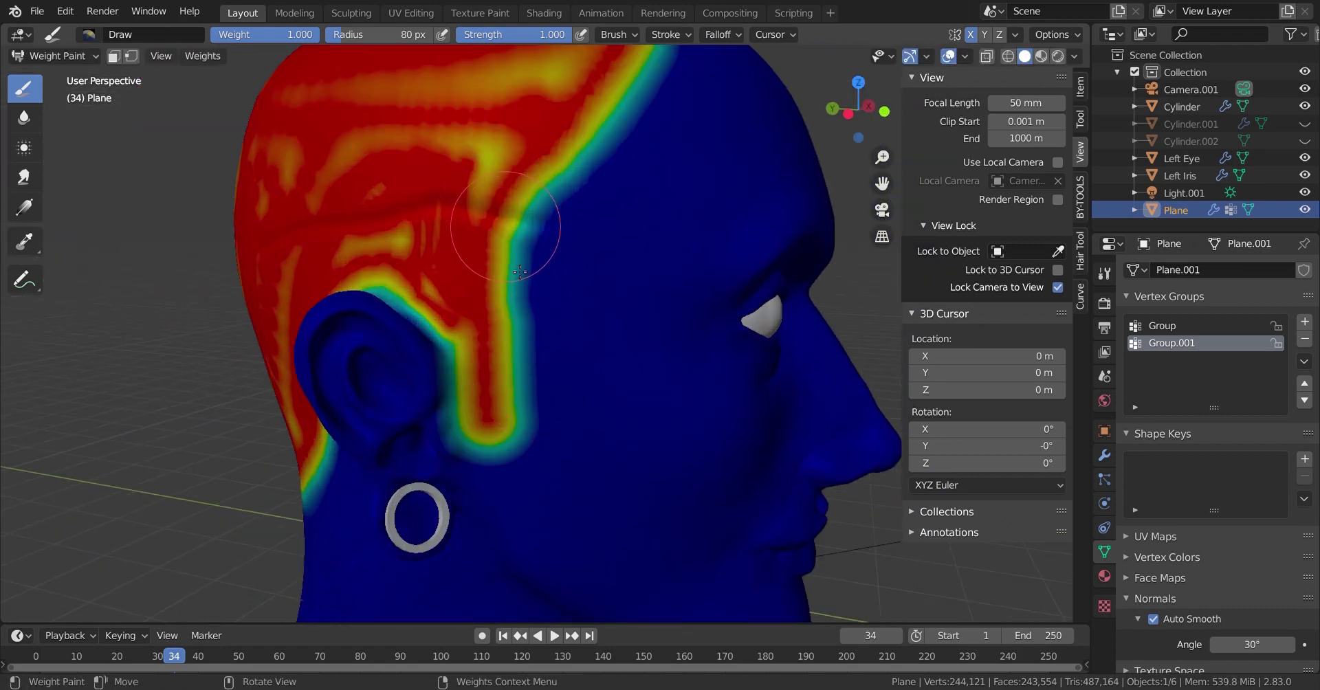
scroll(550, 70, down, 2)
scroll(550, 69, down, 3)
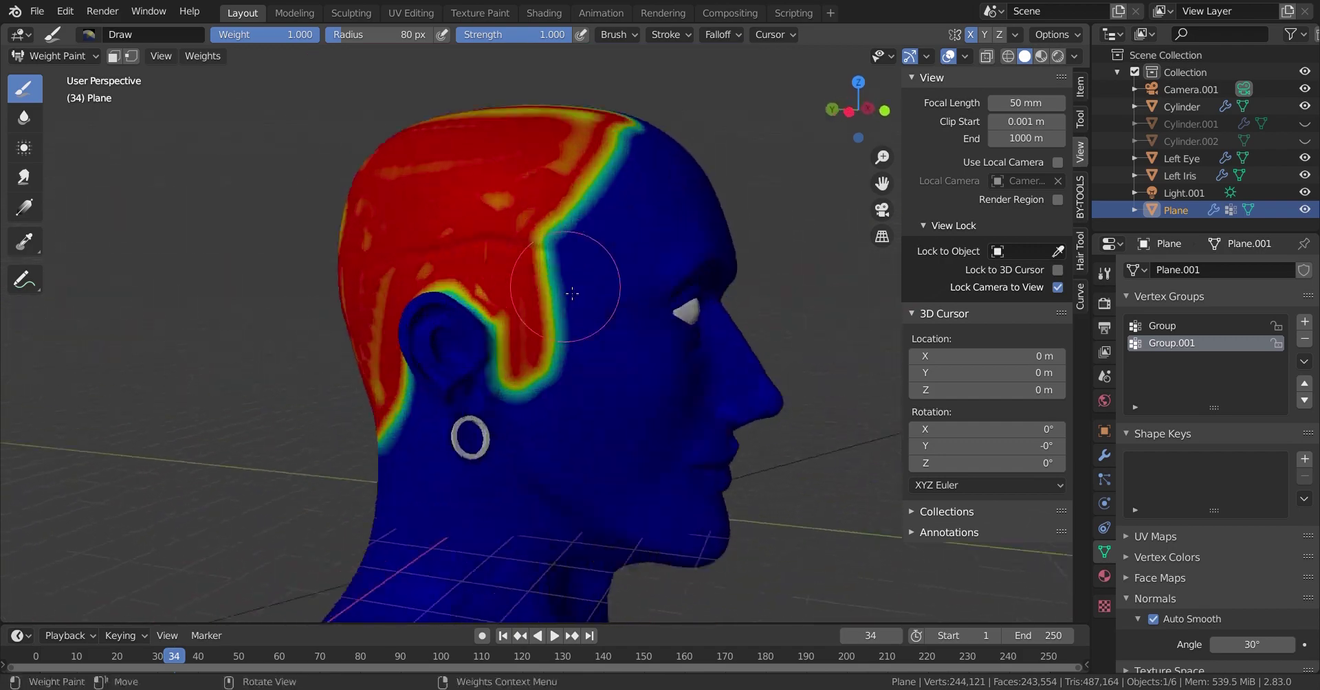
mouse_move(550, 70)
middle_down()
mouse_move(572, 301)
mouse_move(428, 471)
mouse_move(364, 442)
middle_up()
scroll(571, 300, up, 5)
scroll(363, 442, up, 3)
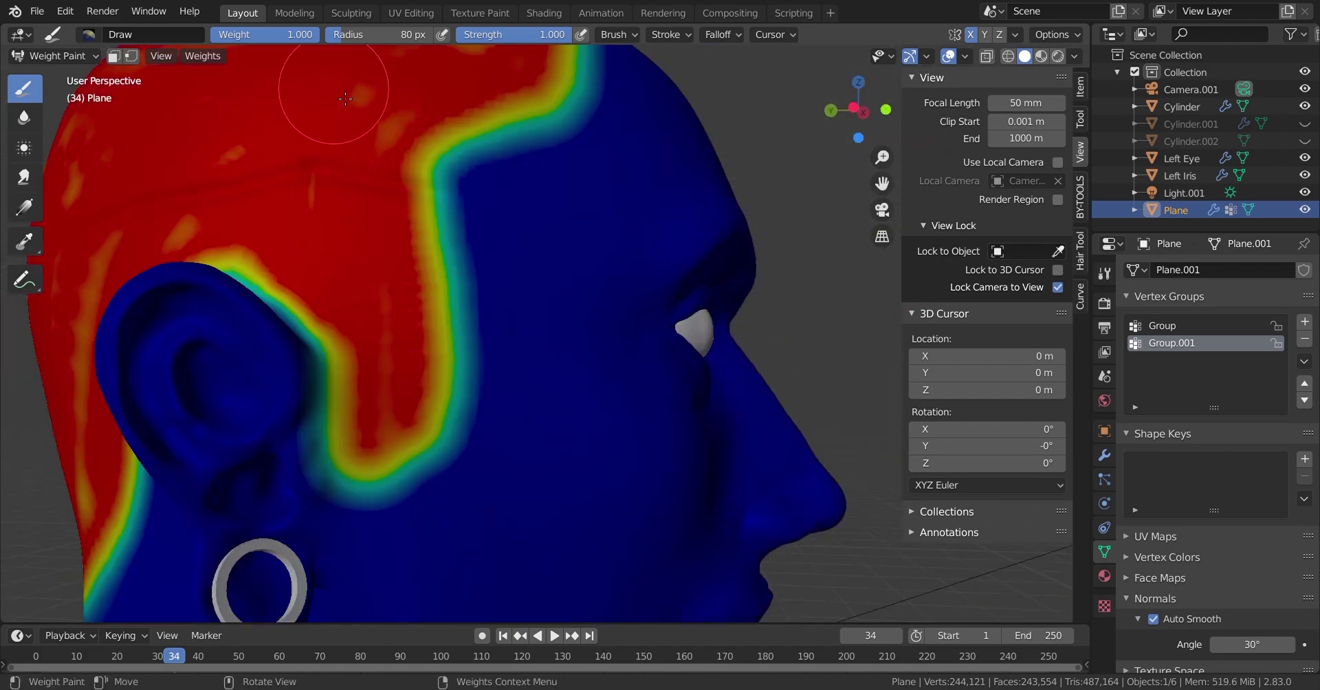
scroll(364, 442, up, 2)
scroll(164, 442, down, 4)
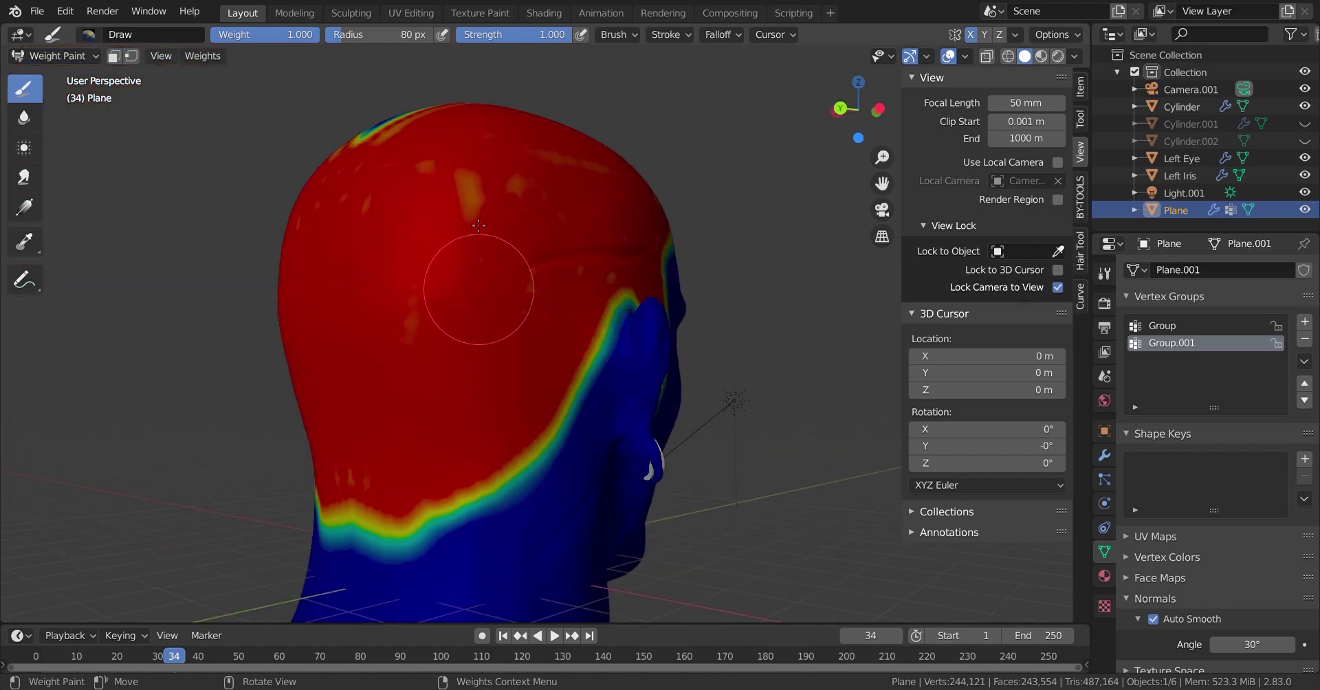
mouse_move(479, 225)
middle_down()
mouse_move(522, 289)
mouse_move(571, 323)
middle_up()
scroll(523, 289, up, 3)
scroll(570, 323, up, 2)
key(f)
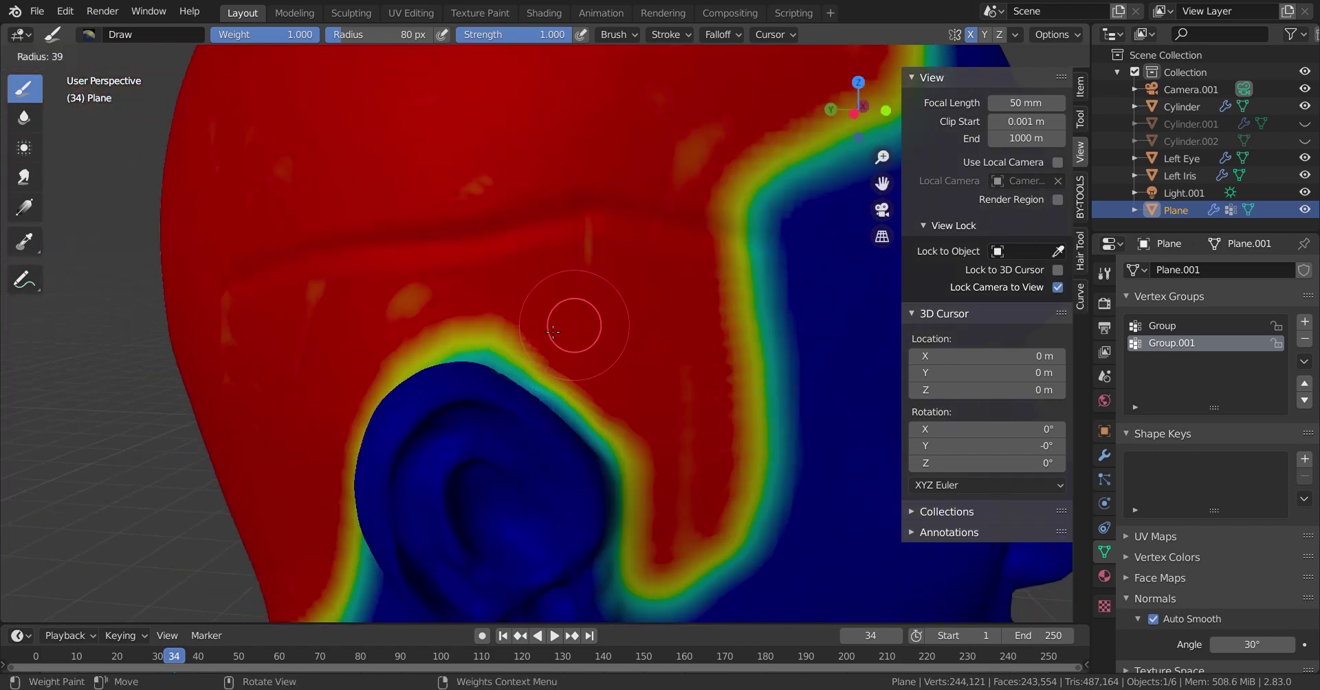
click(553, 332)
click(89, 35)
click(192, 97)
Remove weight across the upper red area, clearing a stripe above the ear with a smaller brush
drag(719, 227, 488, 248)
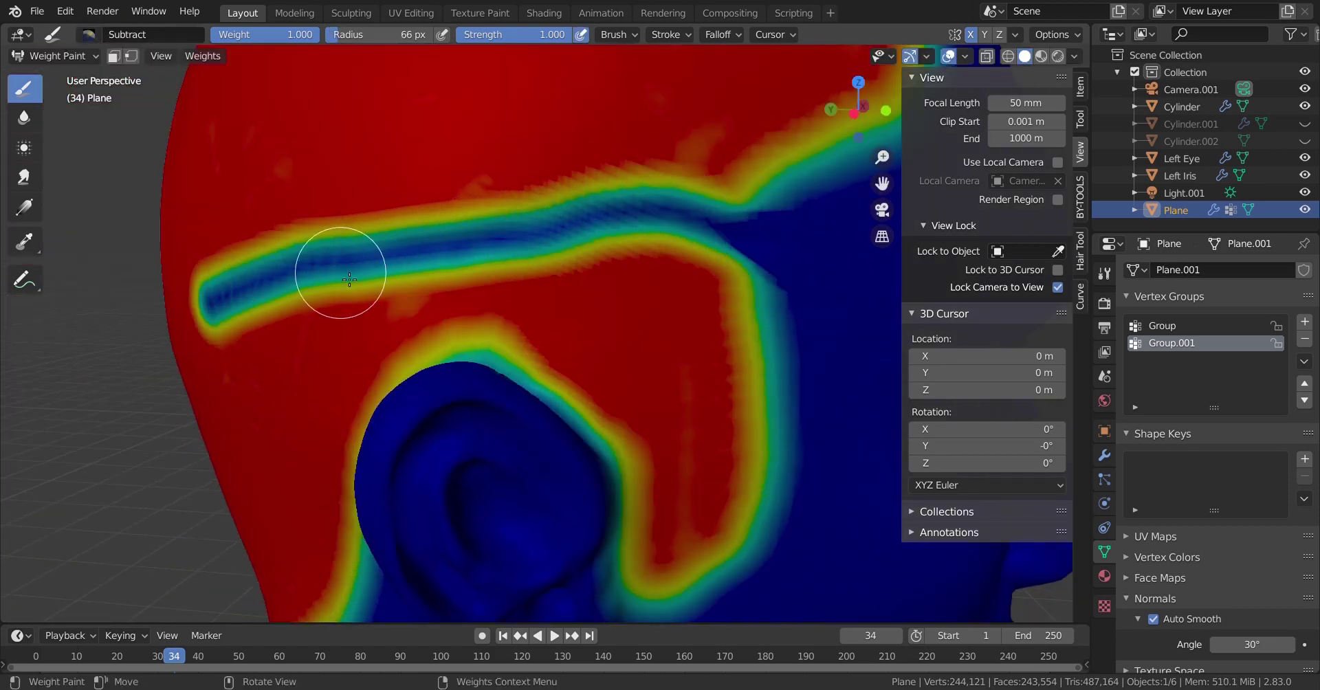
middle_drag(340, 262, 695, 274)
drag(695, 274, 279, 323)
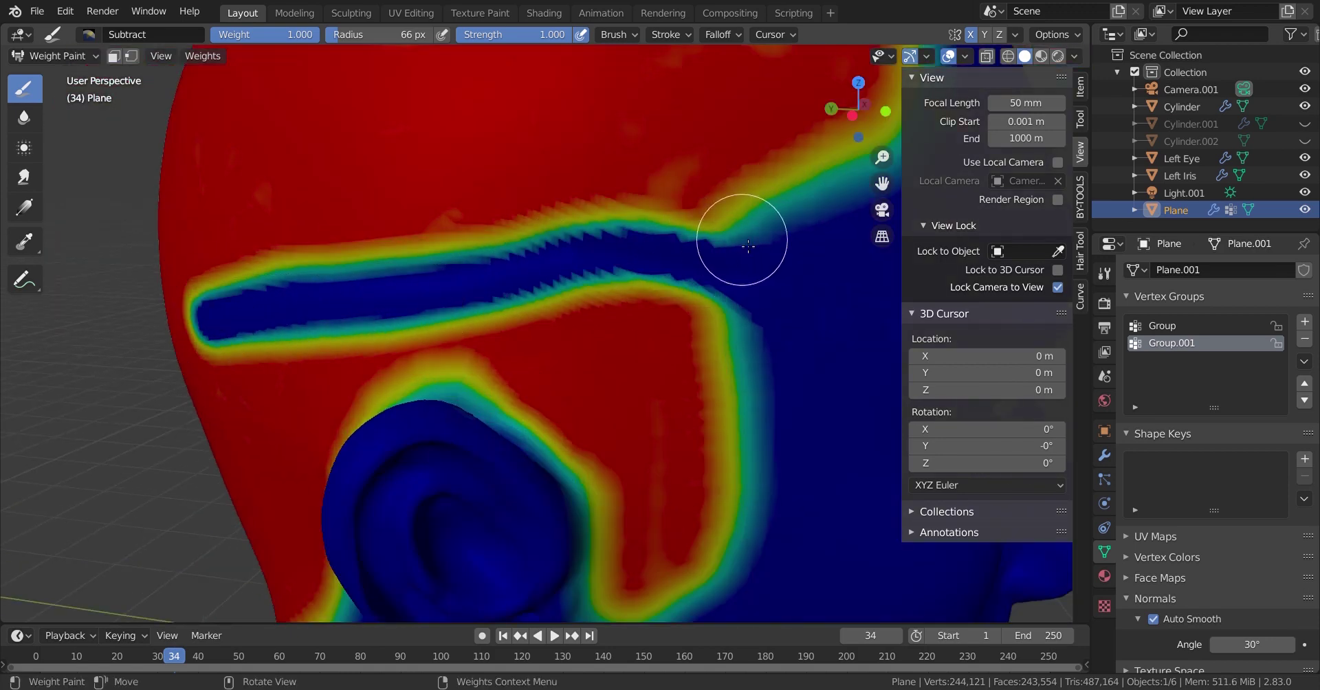
scroll(357, 298, down, 5)
key(f)
click(358, 295)
middle_drag(357, 295, 618, 309)
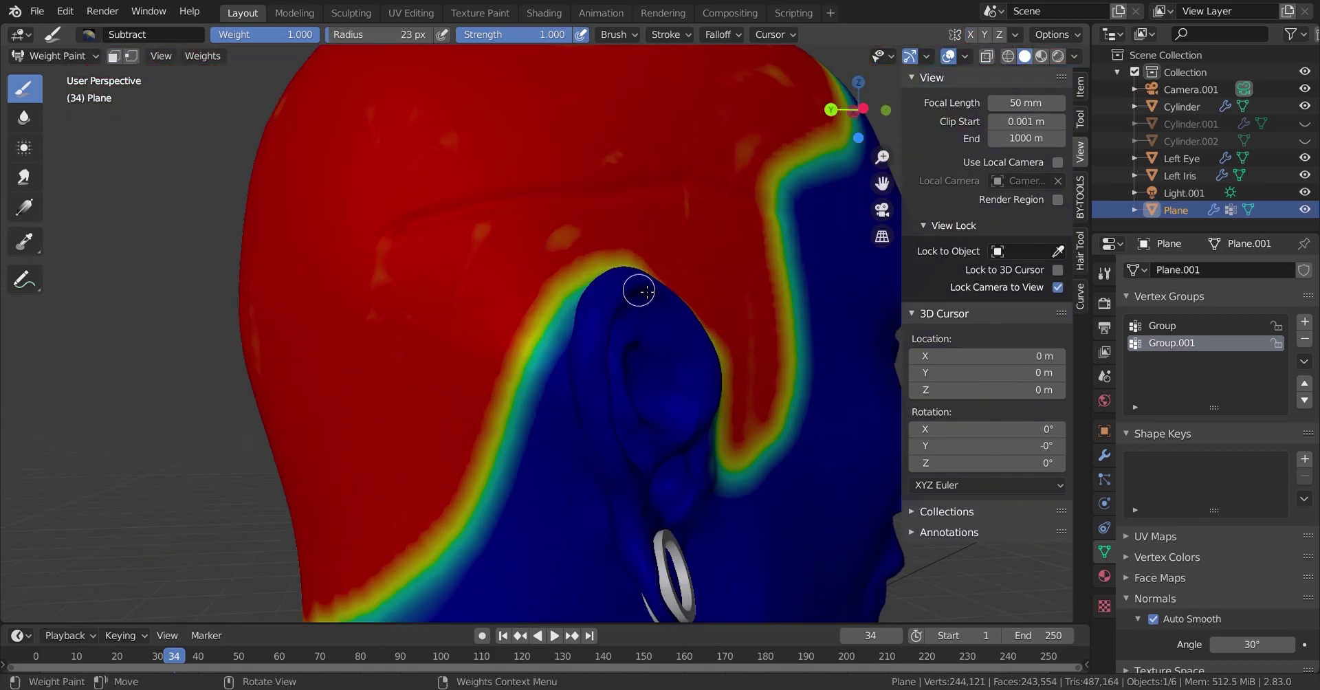
scroll(623, 315, up, 4)
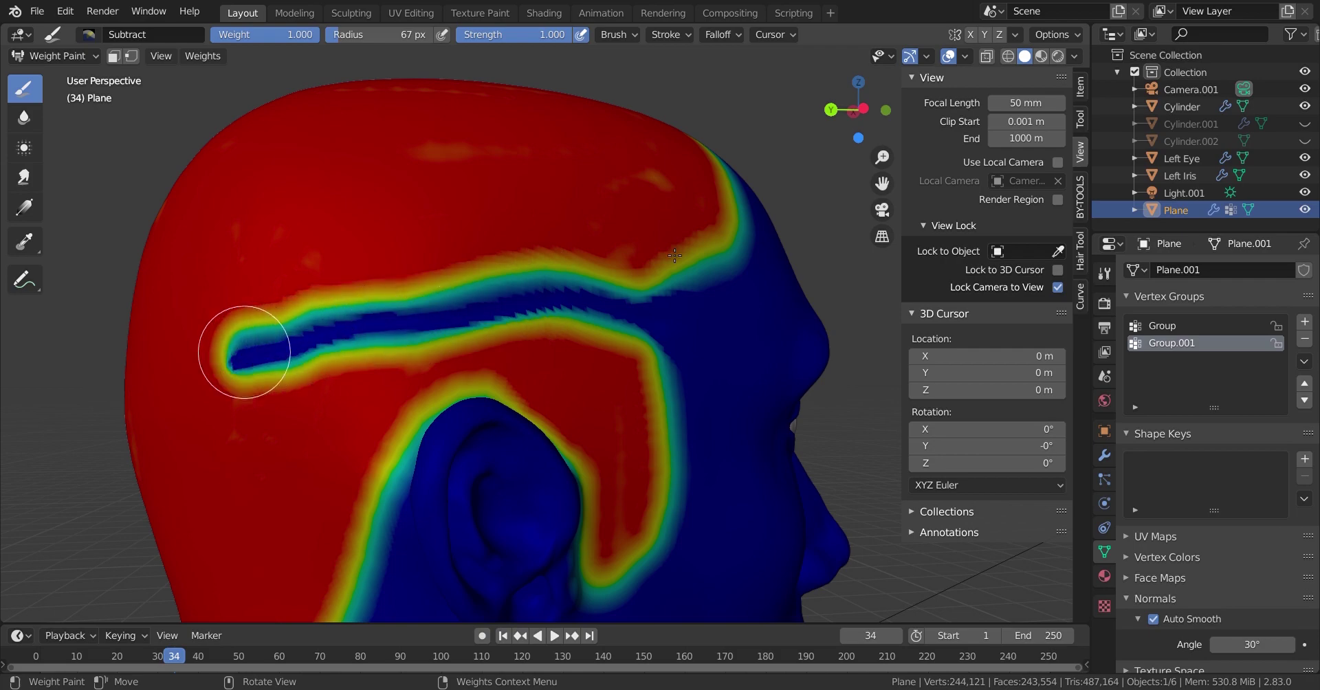
mouse_move(245, 348)
middle_down()
mouse_move(524, 383)
mouse_move(674, 442)
middle_up()
scroll(674, 442, down, 3)
In the Group vertex group, cut a gap through the left eyebrow, then reselect Group.001
click(1162, 326)
scroll(495, 365, up, 4)
scroll(495, 366, up, 4)
drag(474, 226, 481, 265)
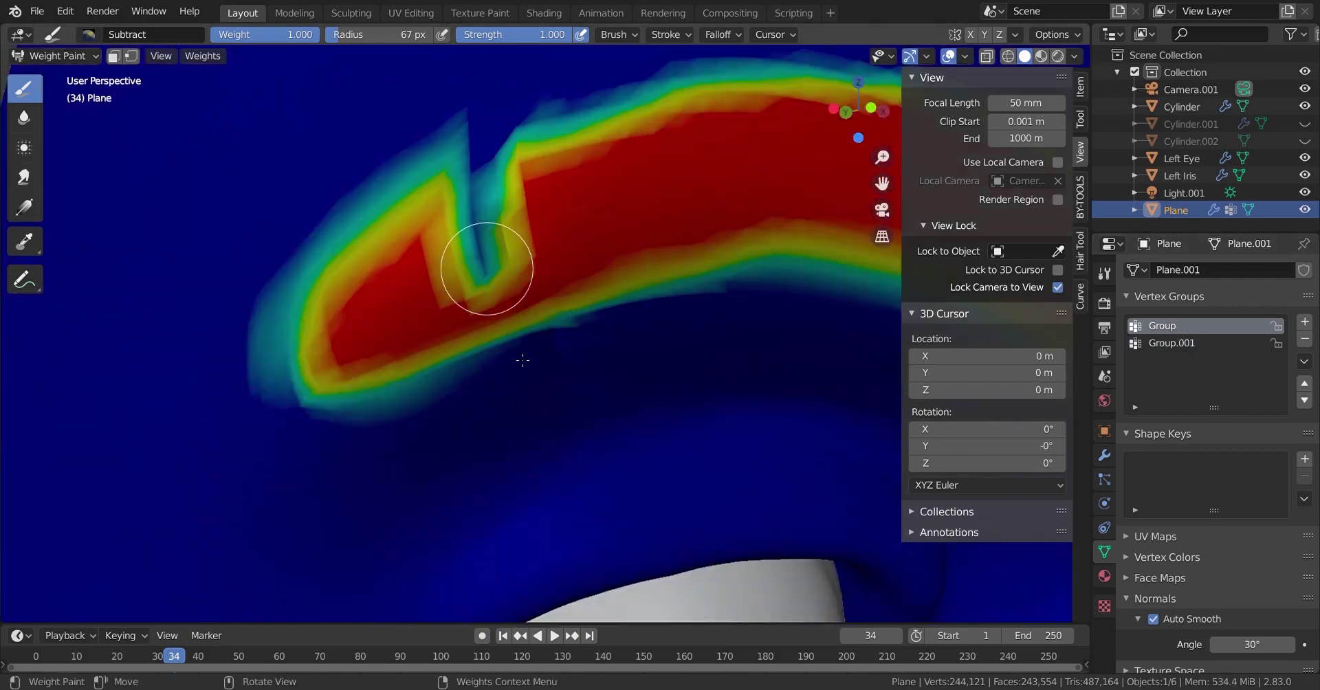
middle_drag(480, 265, 537, 302)
drag(537, 303, 567, 352)
scroll(539, 196, down, 5)
middle_drag(583, 295, 859, 296)
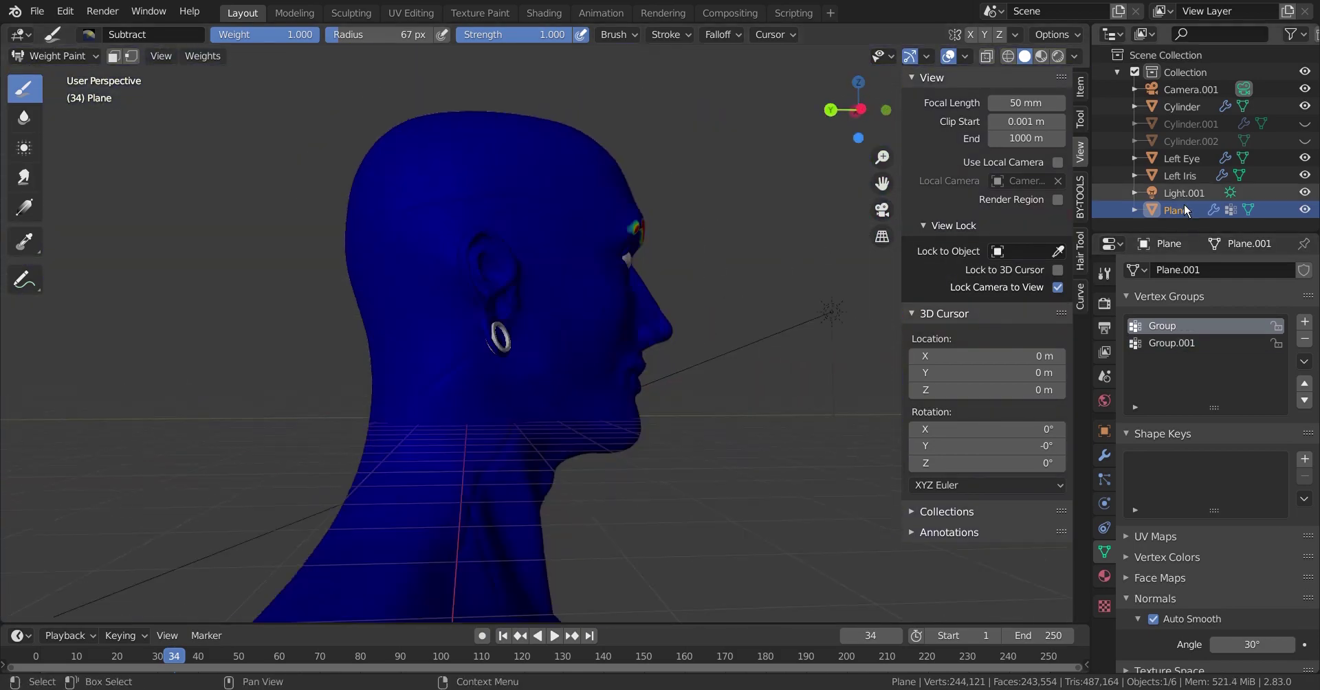
click(1171, 343)
middle_drag(619, 310, 670, 395)
Return to Object Mode, then add a round cube and delete it as unwanted
key(ctrl+Tab)
middle_drag(662, 333, 579, 270)
key(shift+a)
click(666, 494)
click(76, 610)
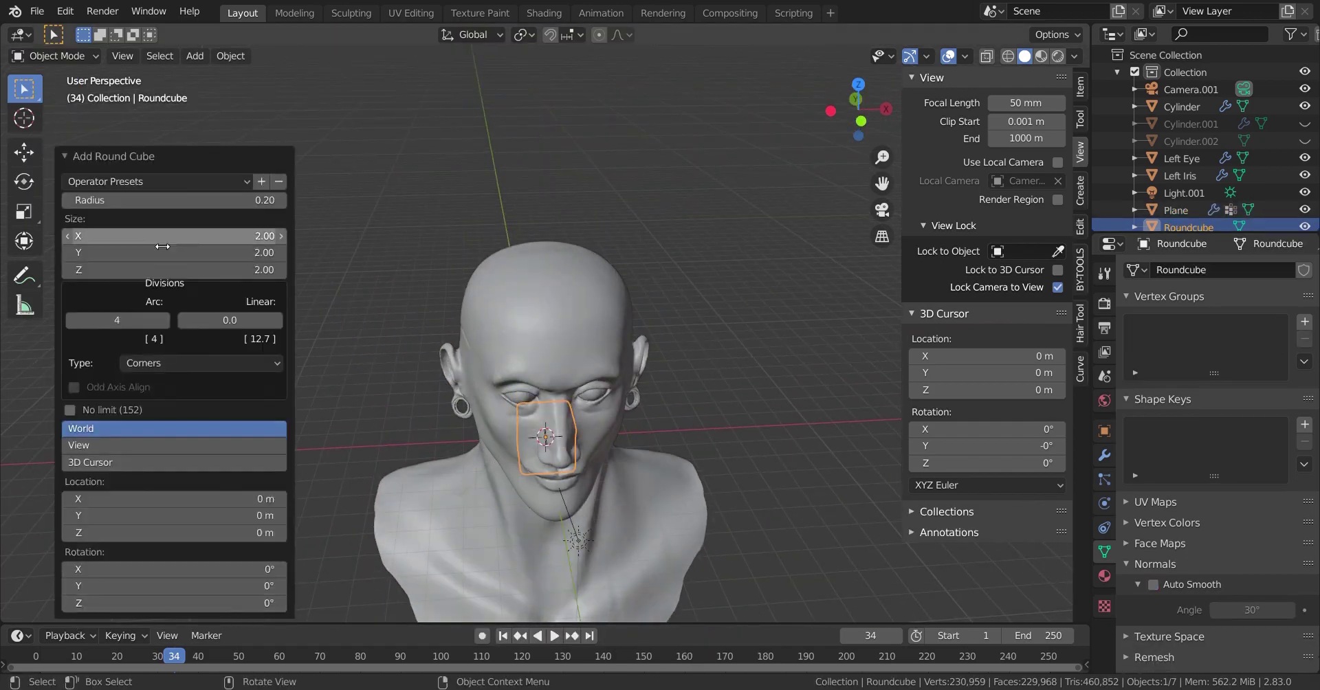
key(Delete)
Place the 3D cursor on top of the head and add a plane there
middle_drag(445, 317, 481, 207)
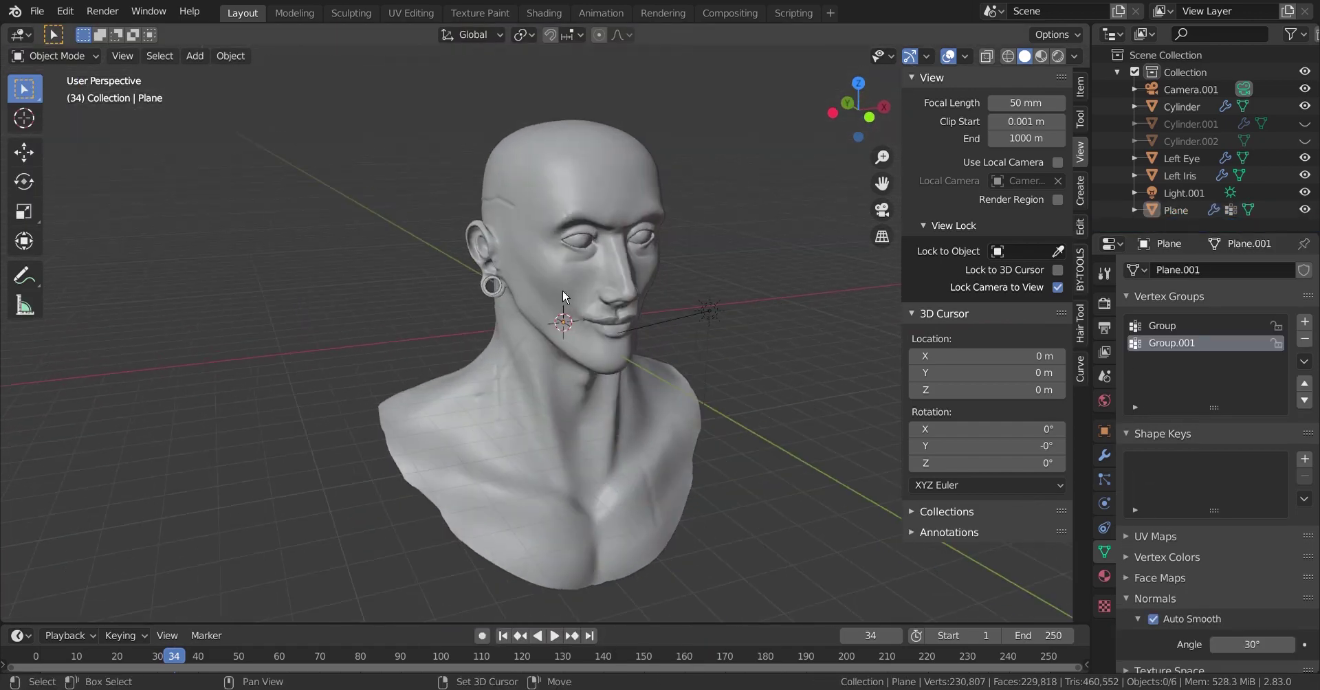
shift+right_click(581, 133)
scroll(506, 347, up, 3)
key(shift+a)
click(633, 323)
click(1217, 270)
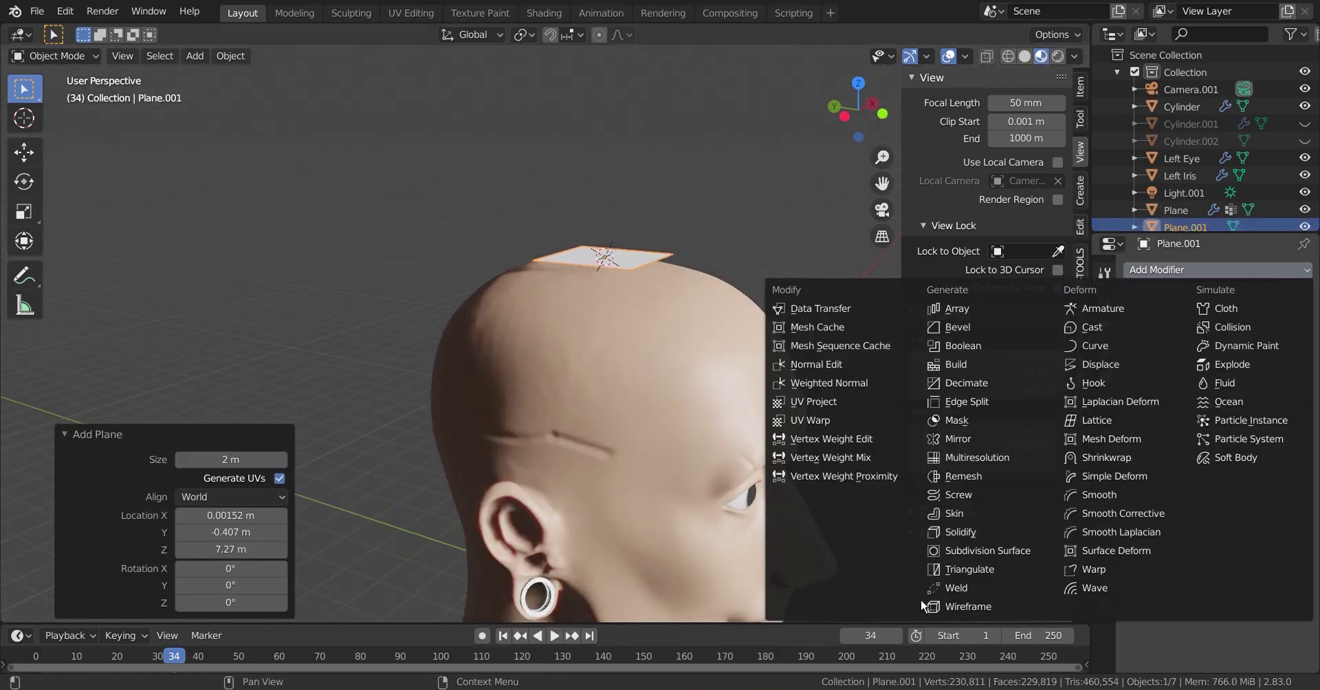
Give the plane a Simple Subdivision and a Mirror modifier, and apply its transforms
click(945, 576)
click(1262, 345)
click(1257, 275)
click(935, 409)
key(shift+c)
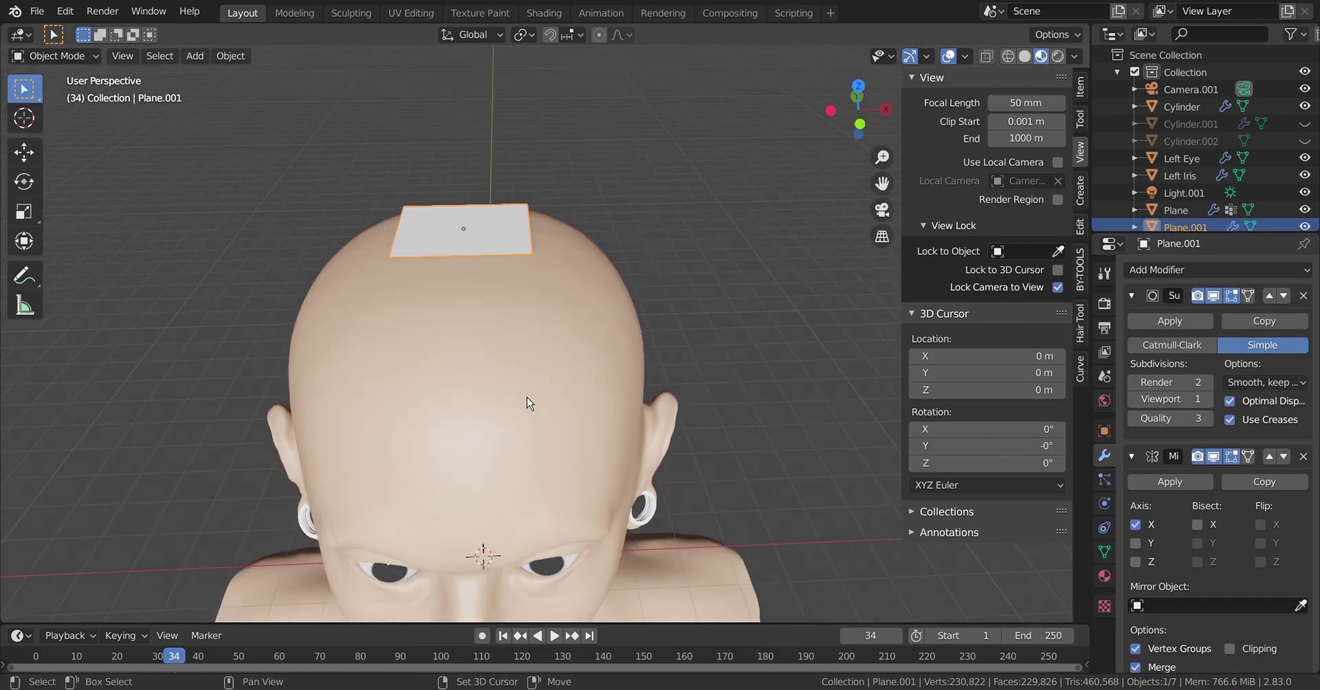
key(ctrl+a)
click(546, 357)
In Edit Mode, move the plane along X against its mirror copy, then along Y
key(Tab)
key(g)
key(x)
click(585, 364)
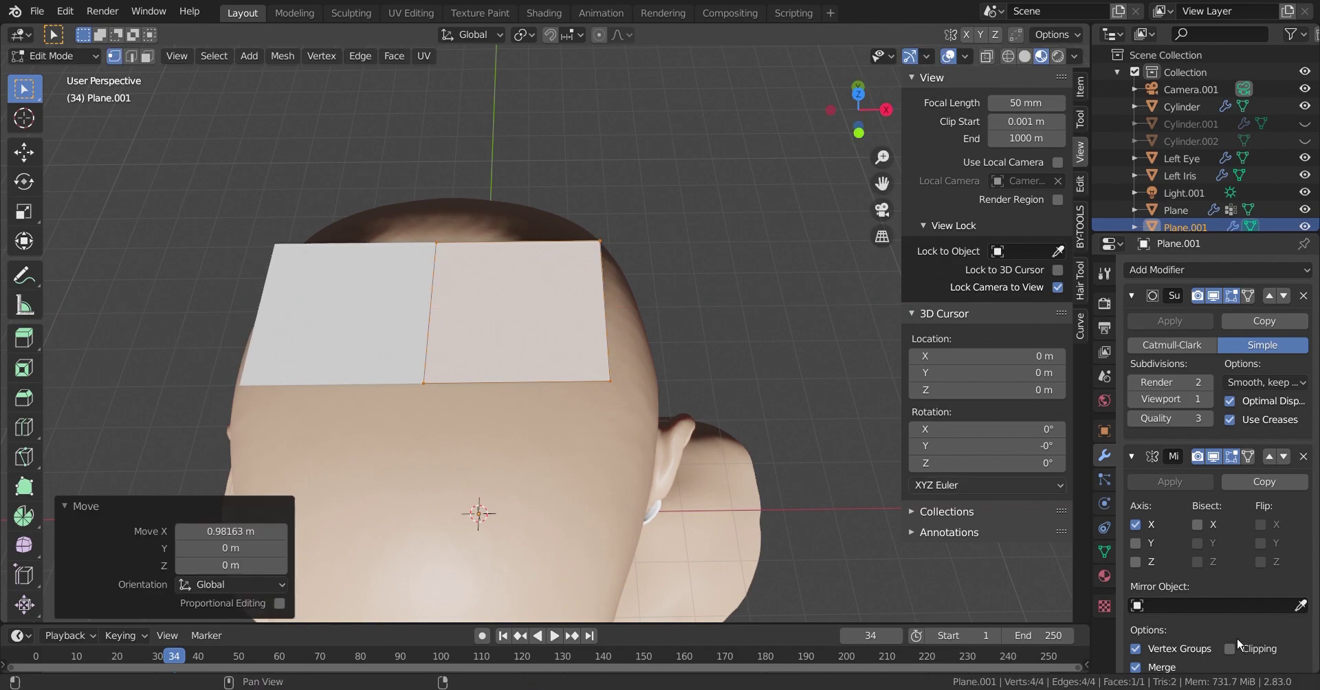
mouse_move(584, 364)
middle_down()
mouse_move(699, 153)
mouse_move(544, 266)
mouse_move(619, 275)
mouse_move(737, 332)
middle_up()
key(g)
key(y)
click(695, 137)
Add a Shrinkwrap modifier at 0.04 m offset and move the patch vertices over the crown
click(1187, 271)
click(1120, 442)
scroll(1216, 447, down, 10)
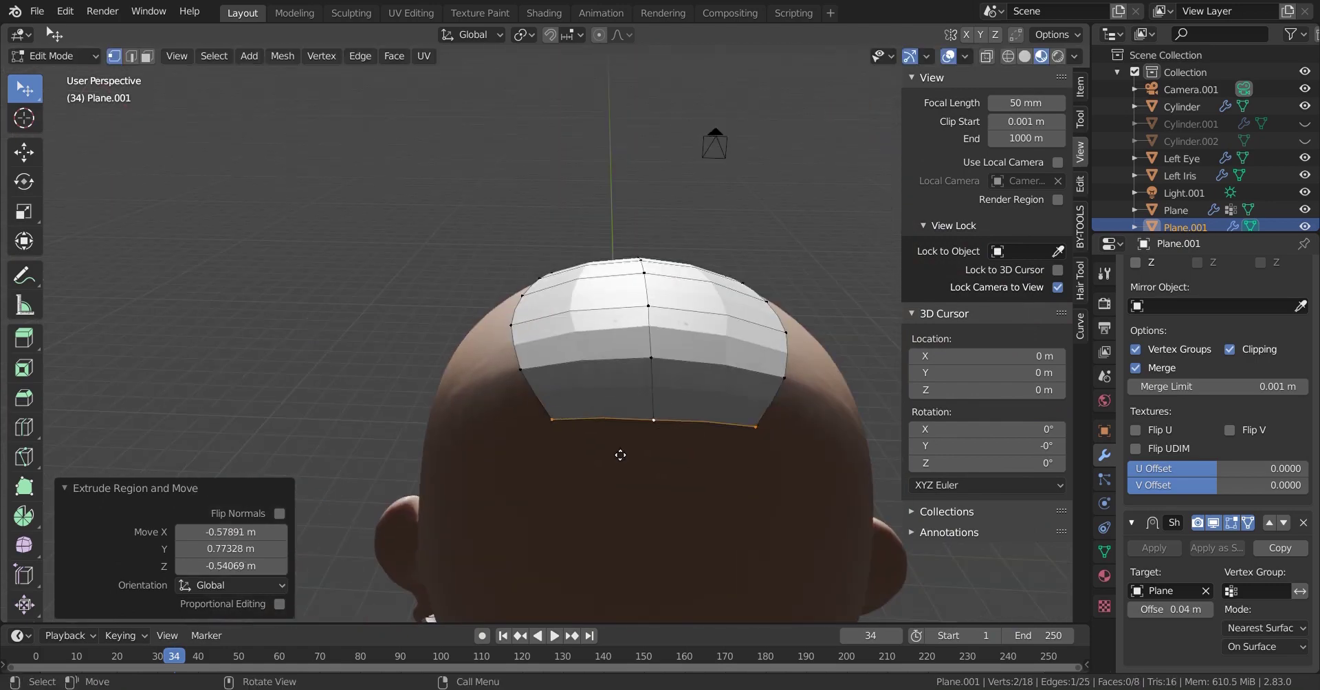
middle_drag(620, 455, 440, 397)
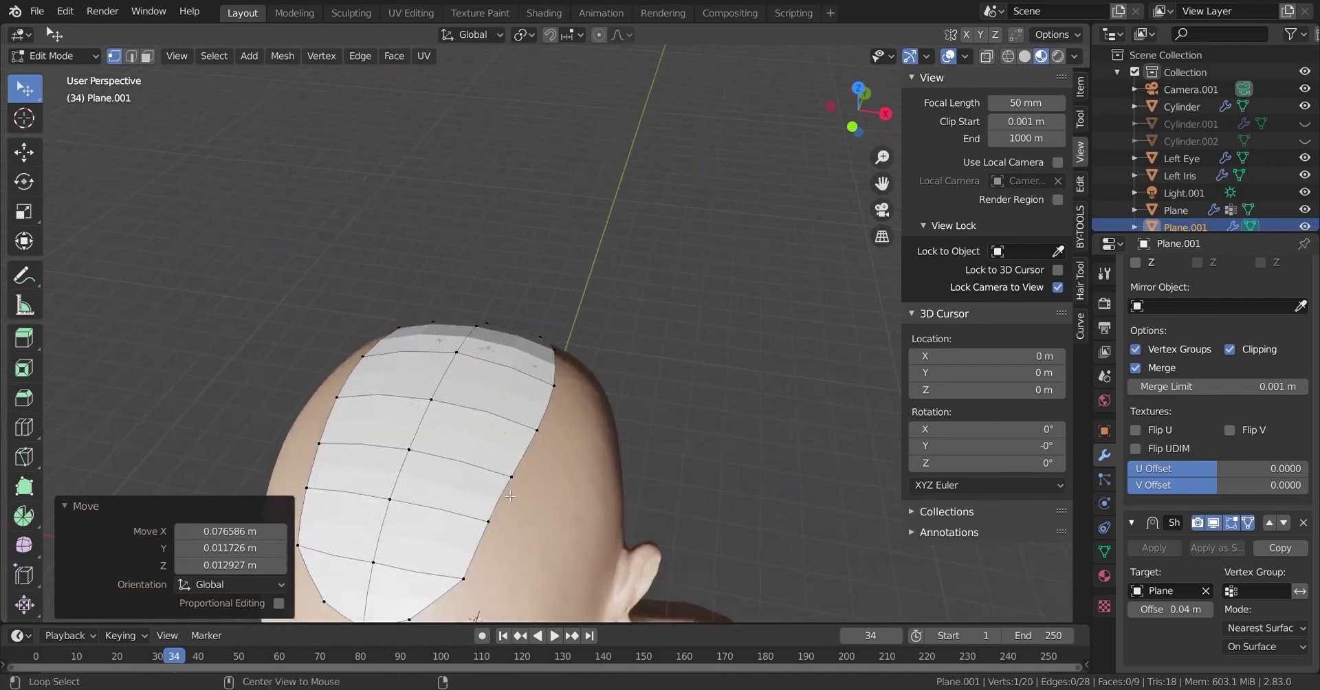
click(467, 525)
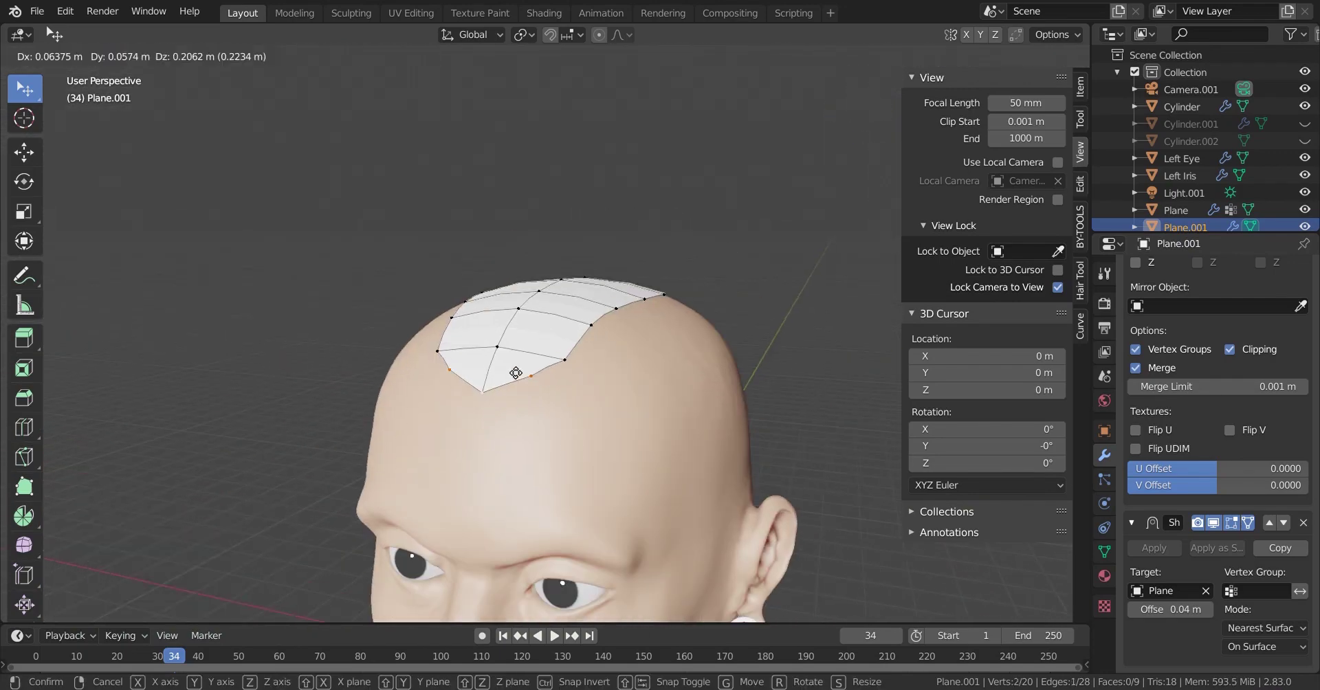
click(589, 451)
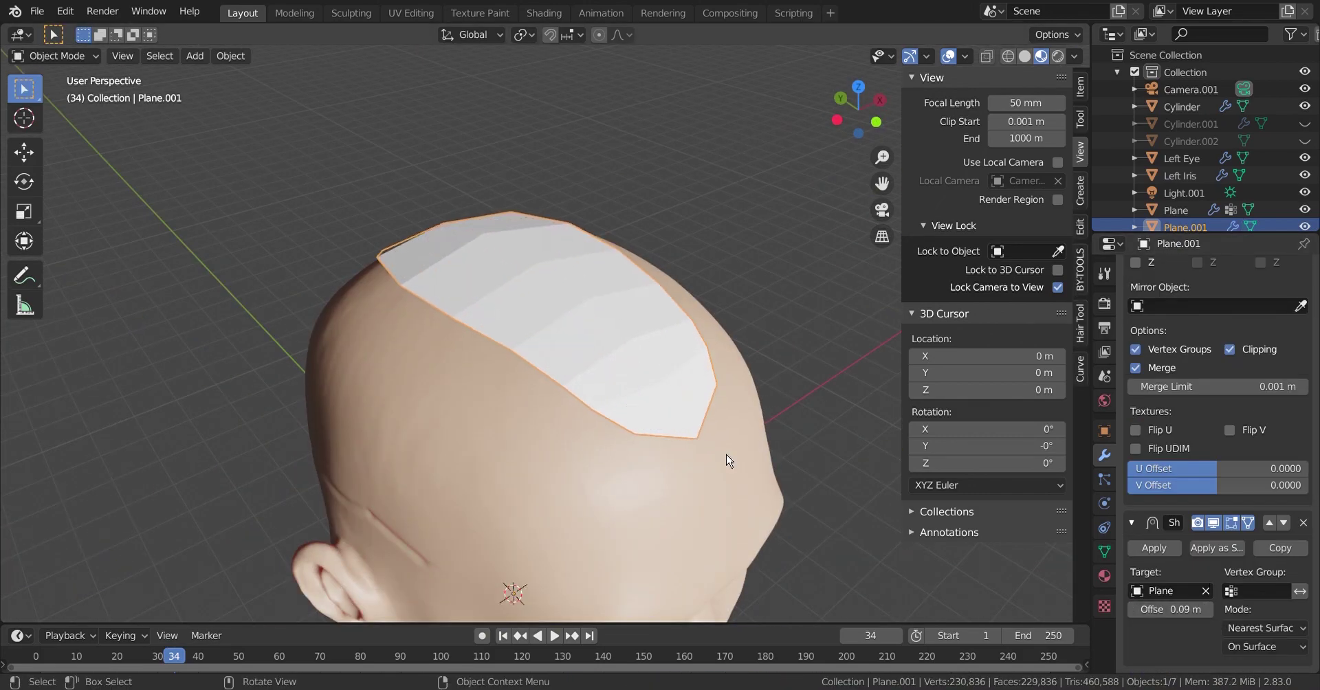
Save the file and adjust a patch vertex, viewing the head from the side and rear
key(ctrl+s)
mouse_move(729, 460)
middle_down()
mouse_move(875, 354)
mouse_move(699, 339)
mouse_move(598, 368)
mouse_move(598, 347)
middle_up()
scroll(1216, 413, up, 5)
scroll(598, 348, up, 4)
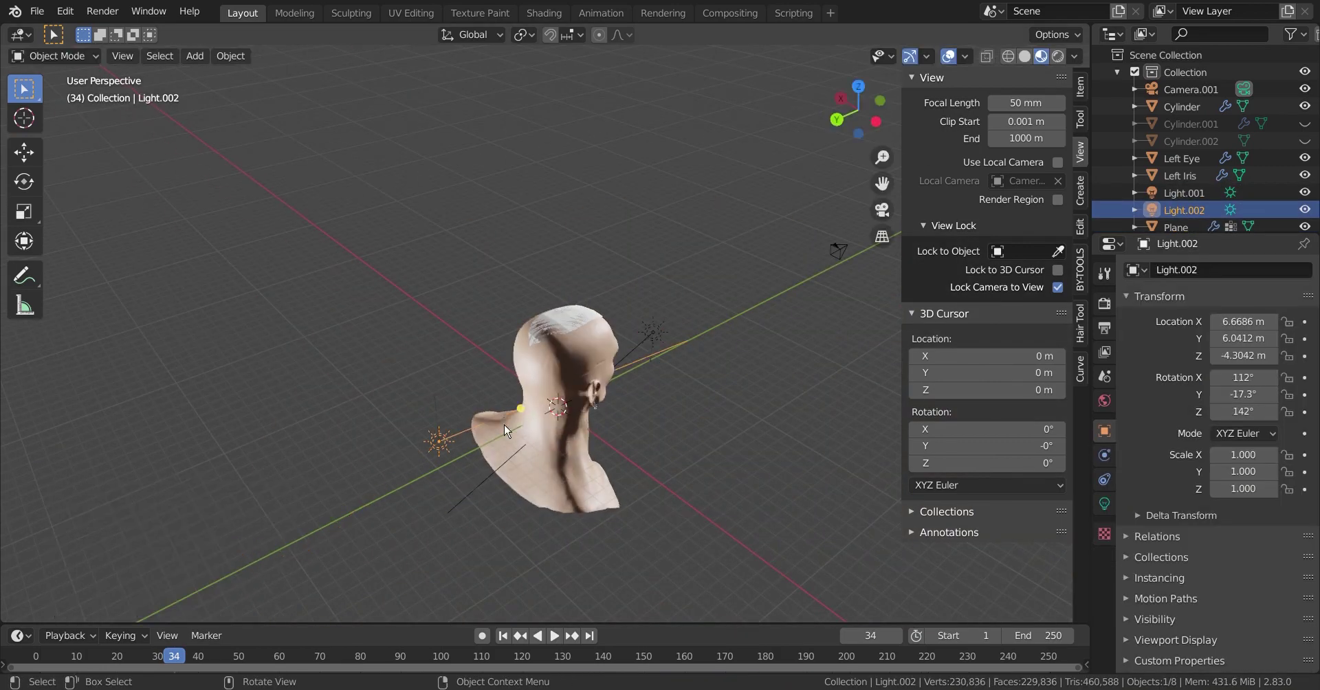
scroll(615, 278, down, 5)
middle_drag(615, 278, 524, 312)
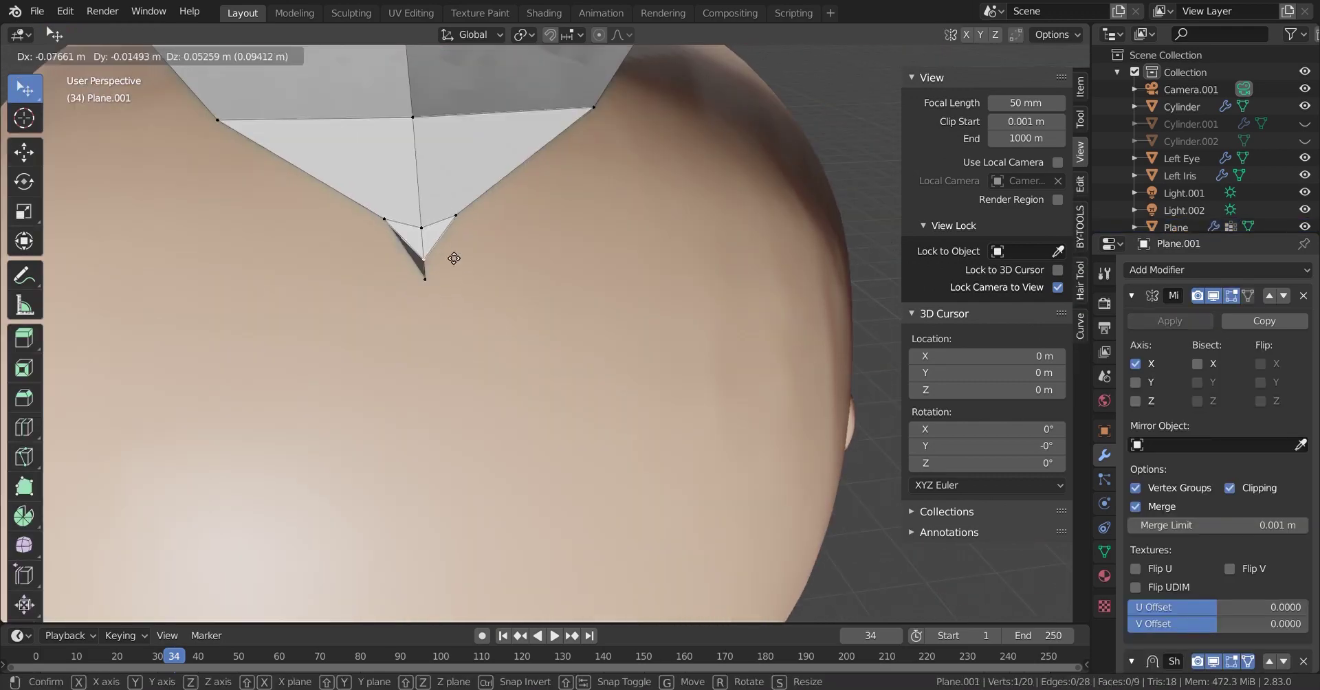
click(454, 258)
scroll(454, 257, down, 3)
scroll(383, 289, down, 4)
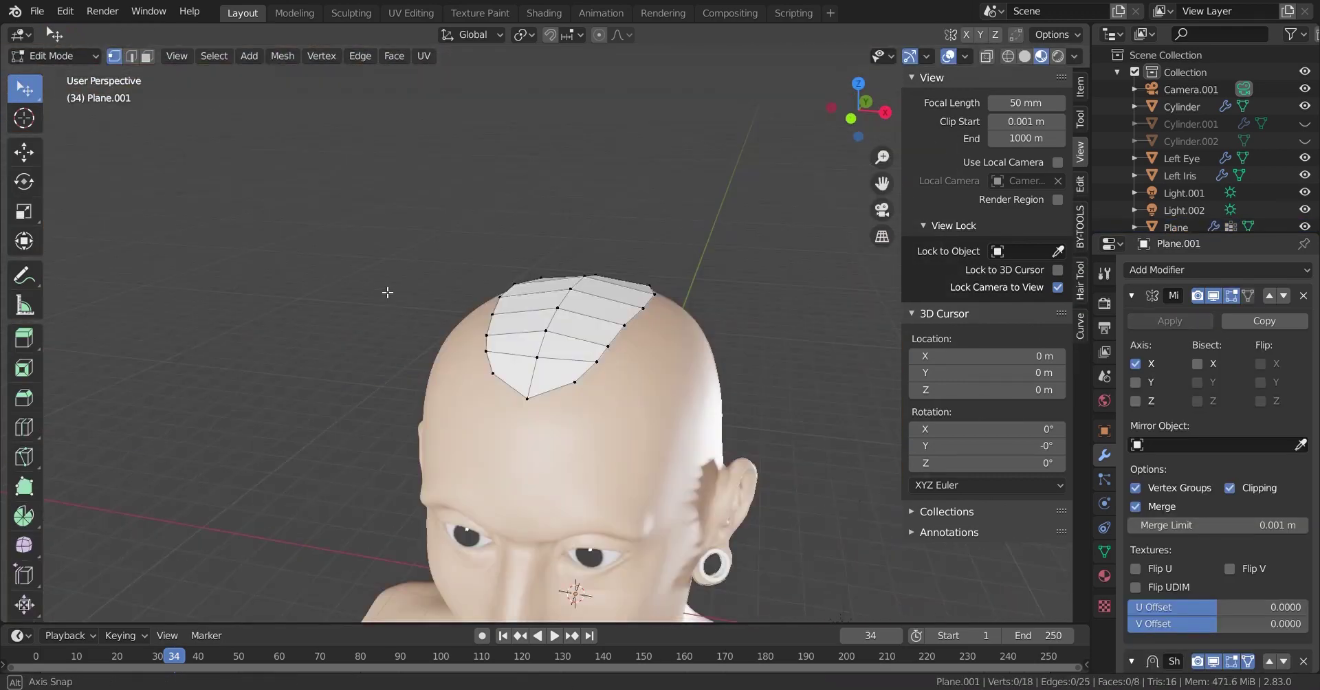
middle_drag(383, 288, 557, 314)
middle_drag(434, 289, 468, 295)
Duplicate a patch edge and extrude it into the first strip segment down the back
key(shift+d)
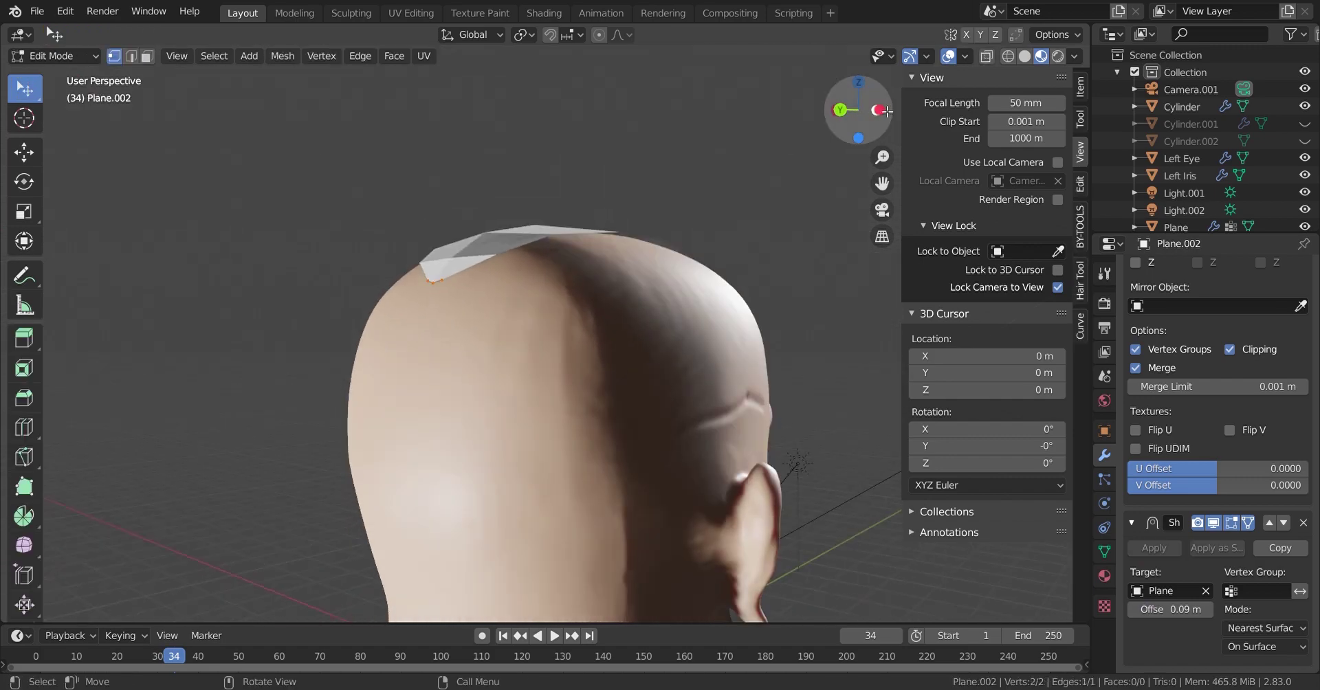
click(880, 110)
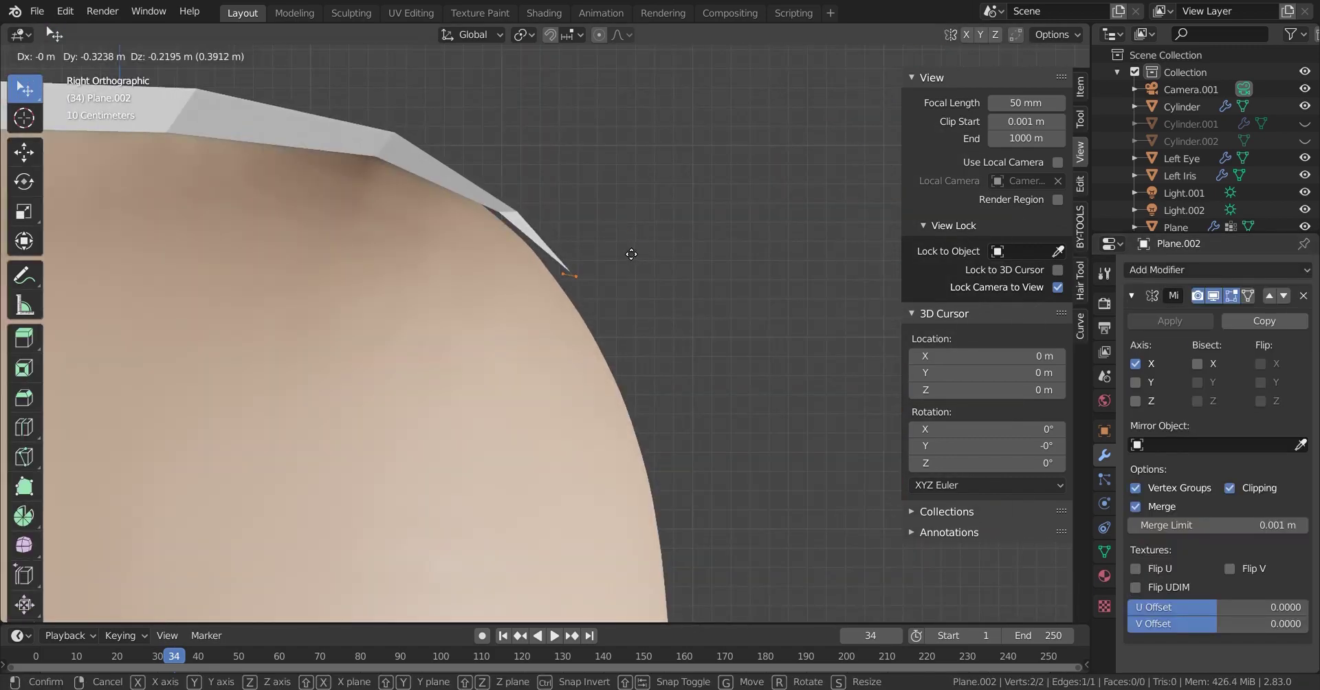
click(631, 253)
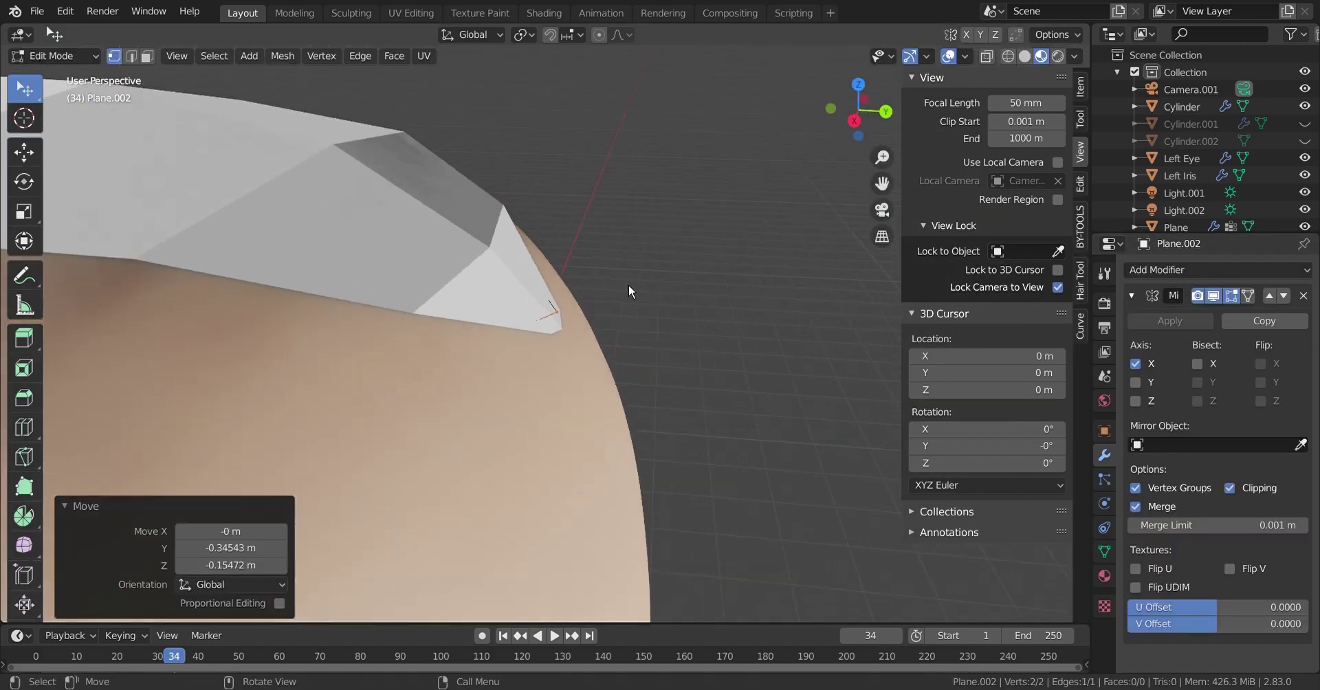
middle_drag(627, 295, 760, 200)
key(e)
click(590, 282)
key(s)
click(693, 407)
Extrude and scale further strip segments down toward the neck, then save
middle_drag(692, 407, 728, 343)
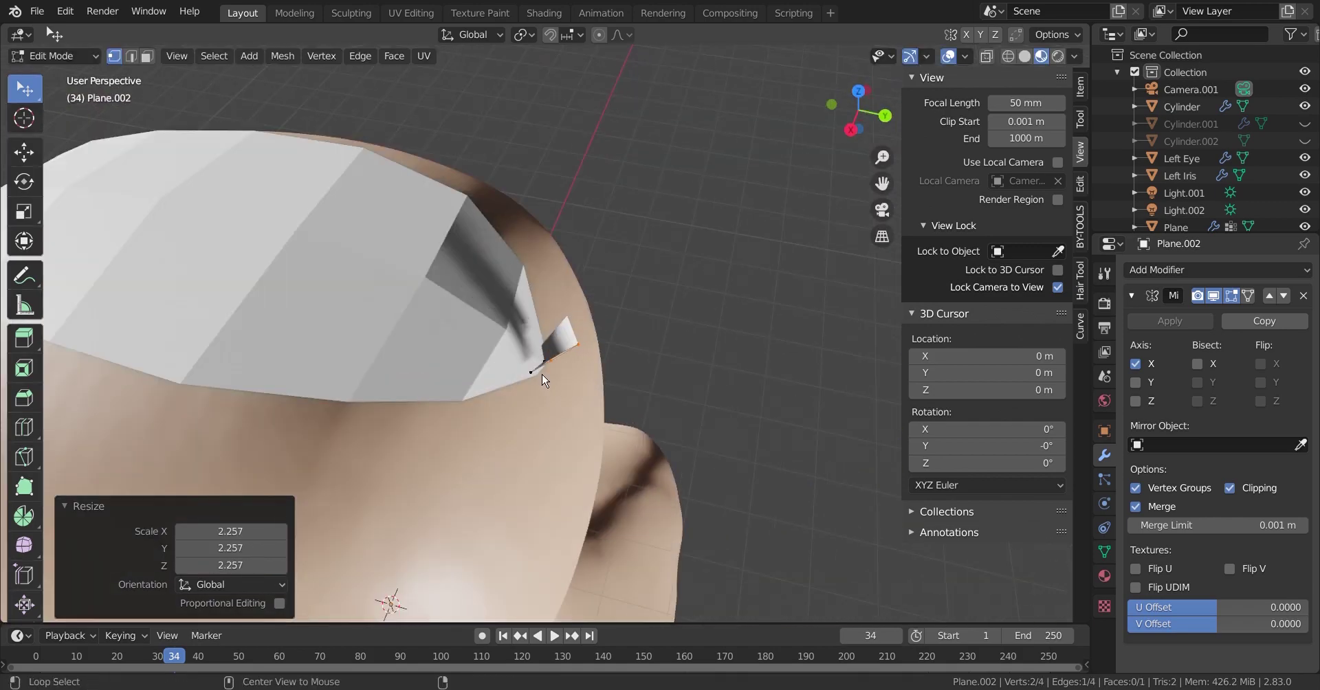
key(e)
click(753, 319)
key(e)
click(729, 227)
middle_drag(729, 227, 702, 219)
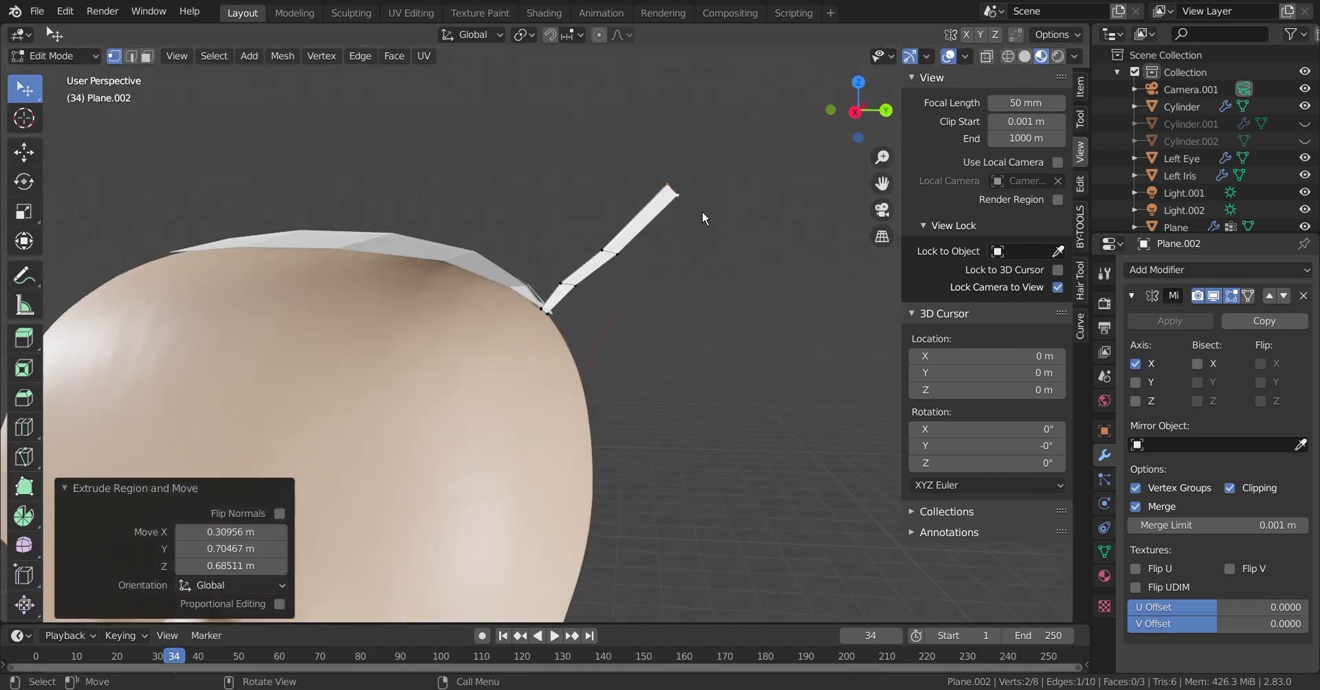
click(757, 351)
key(e)
key(s)
key(e)
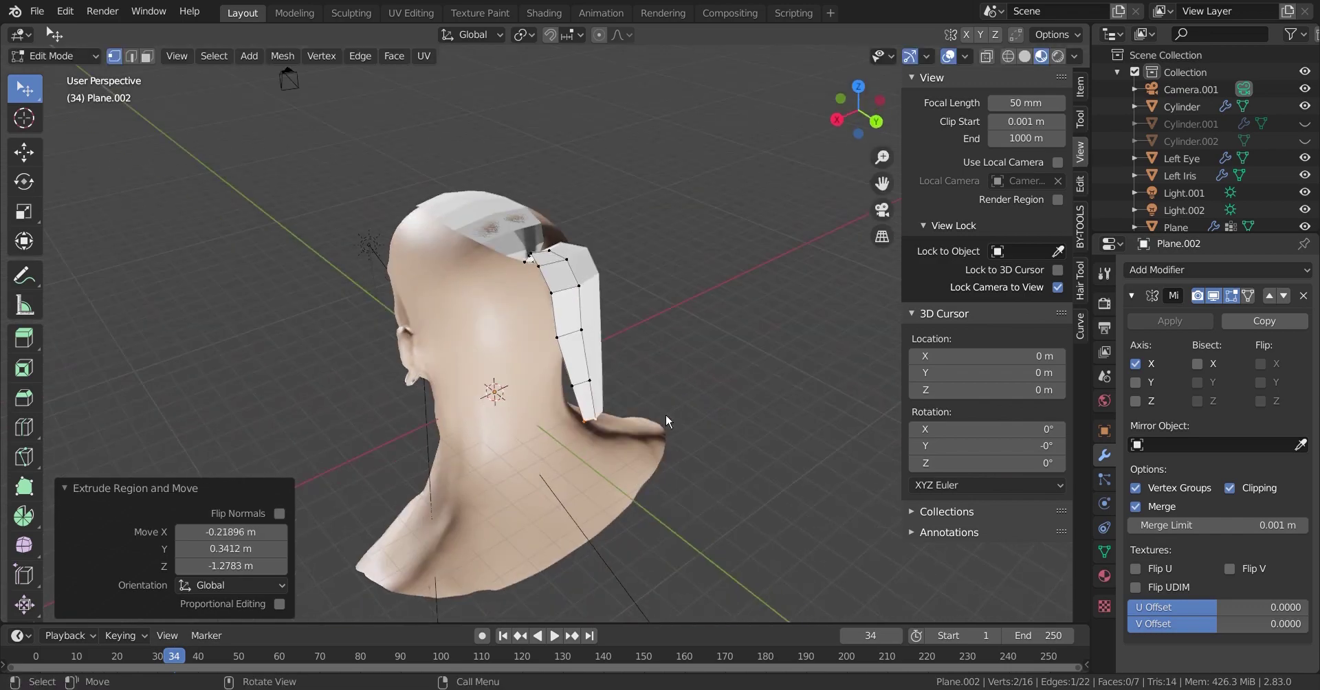
key(ctrl+s)
Apply the Mirror modifier and shape the strip along the back with proportional moves and scaling
mouse_move(687, 357)
middle_down()
mouse_move(614, 384)
mouse_move(632, 371)
middle_up()
click(1208, 323)
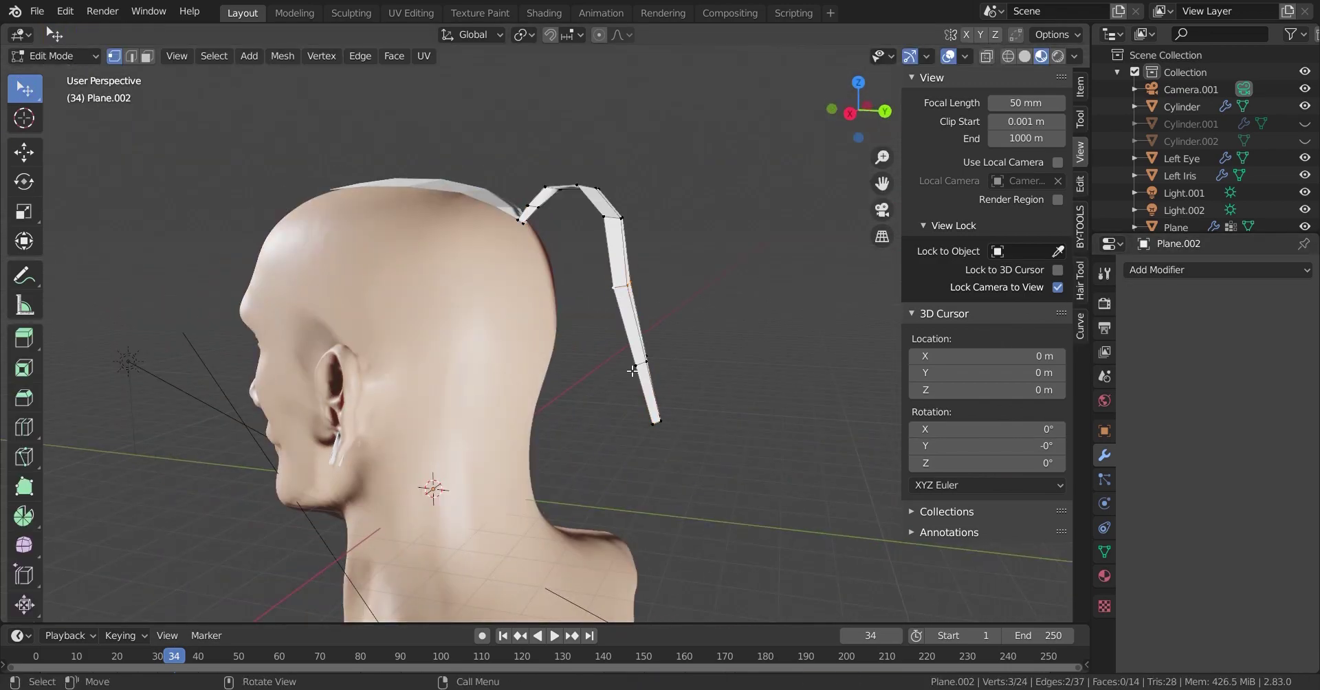
key(g)
click(598, 446)
mouse_move(598, 447)
middle_down()
mouse_move(573, 456)
mouse_move(503, 433)
middle_up()
click(620, 433)
key(s)
click(647, 417)
middle_drag(648, 417, 729, 378)
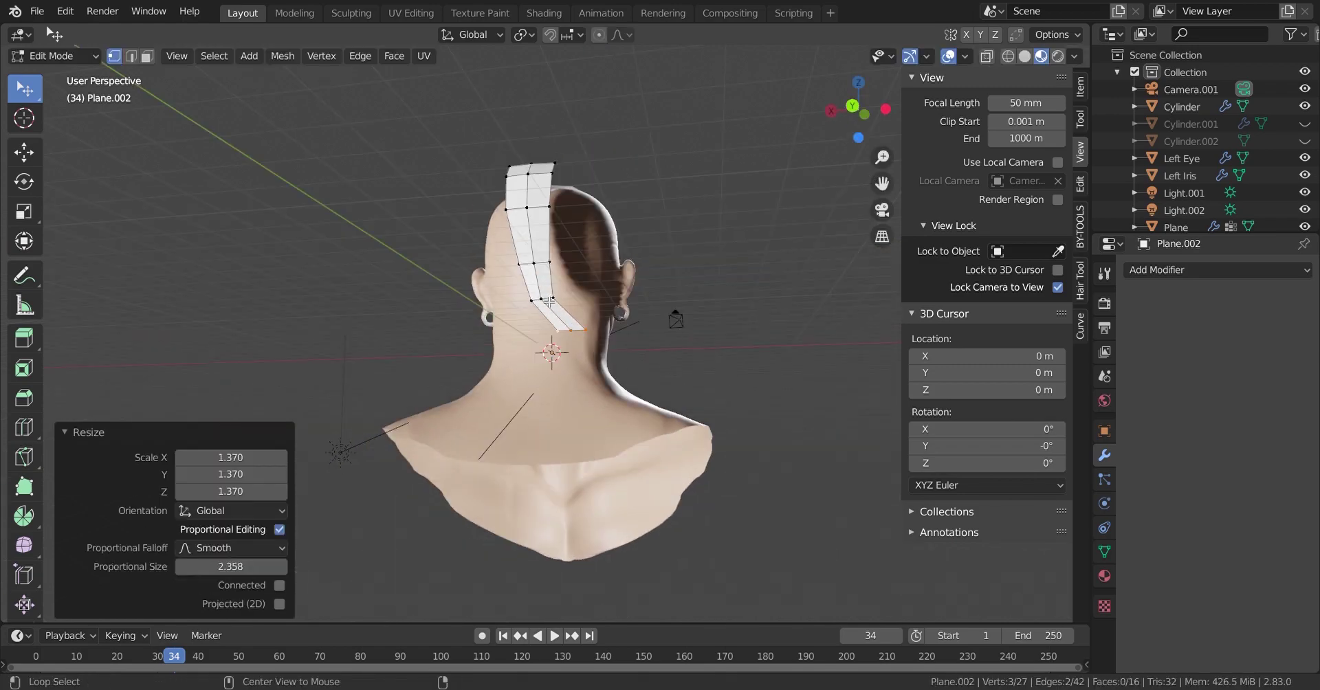
middle_drag(549, 301, 575, 343)
click(585, 405)
middle_drag(585, 405, 526, 342)
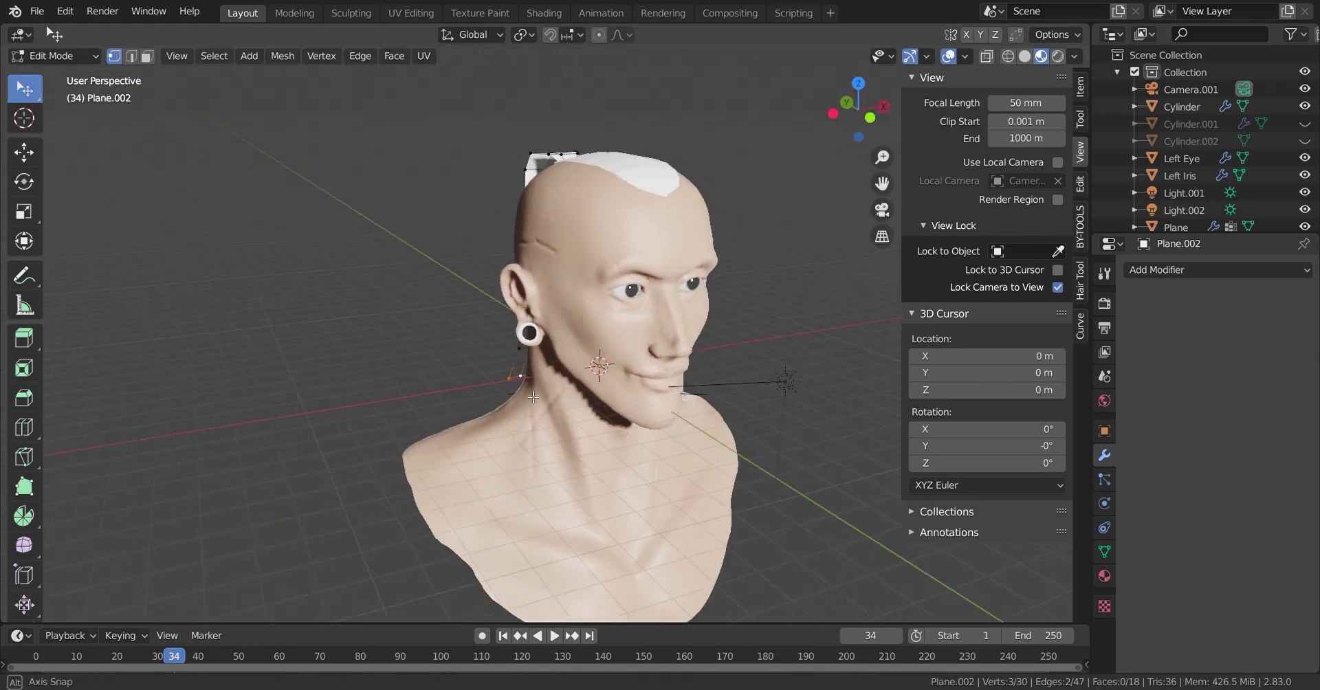
middle_drag(532, 398, 582, 382)
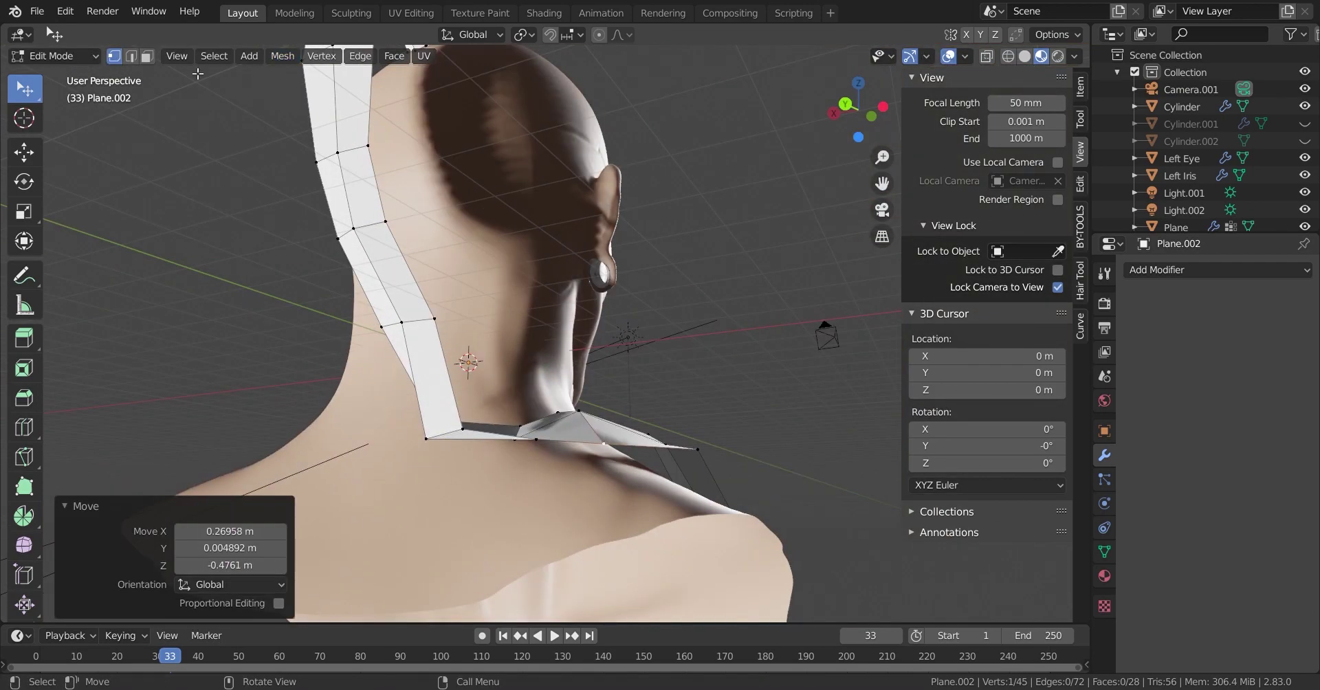
Select the strip's vertices and move them with soft falloff to wrap along the neck
key(w)
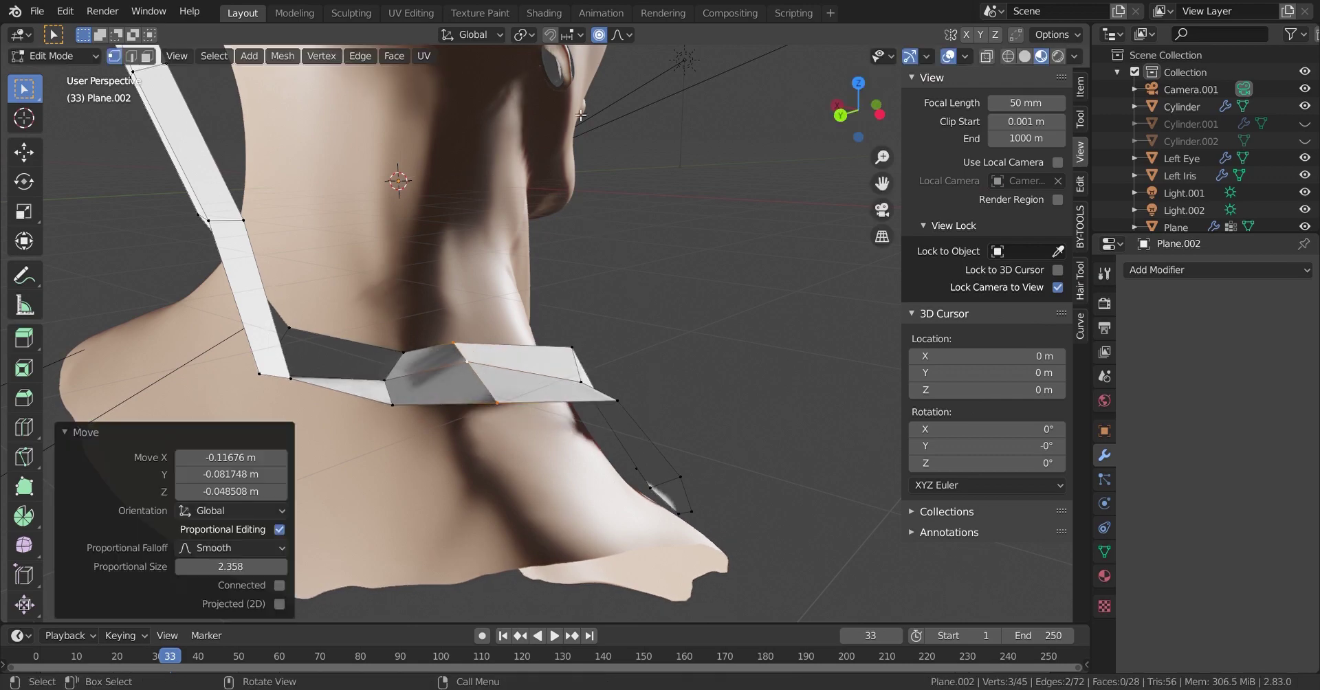
key(g)
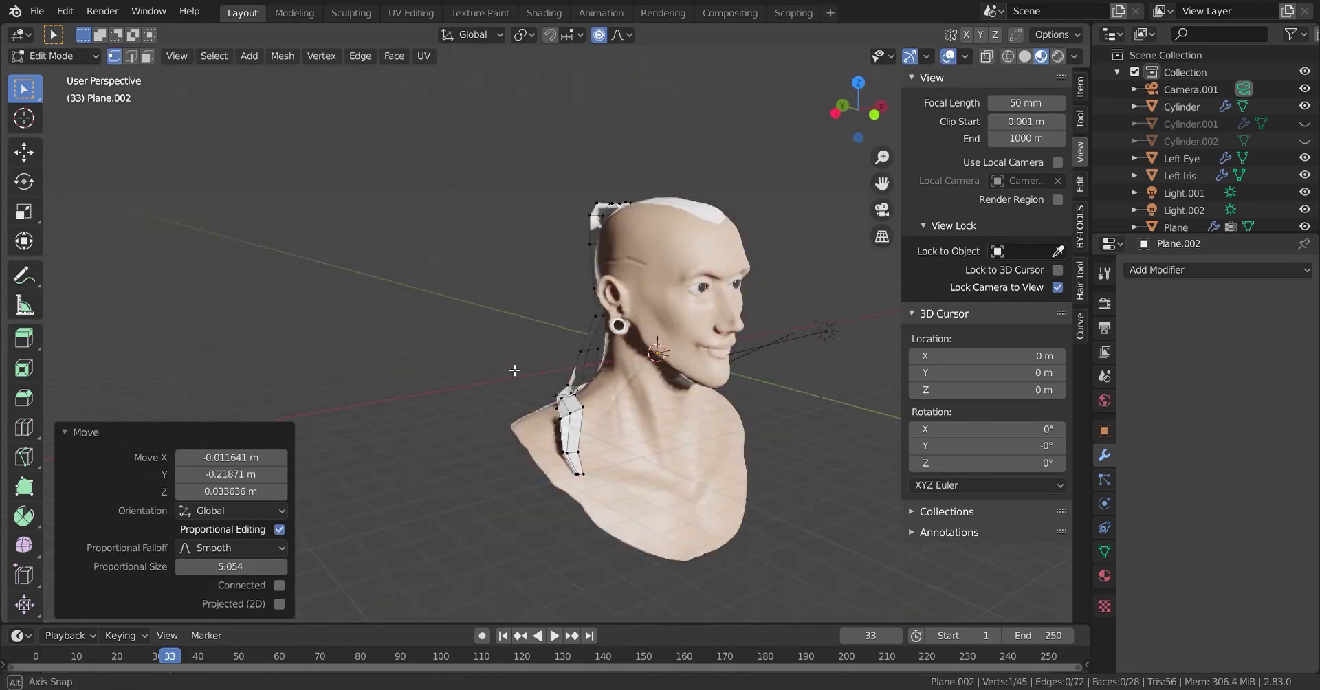
key(g)
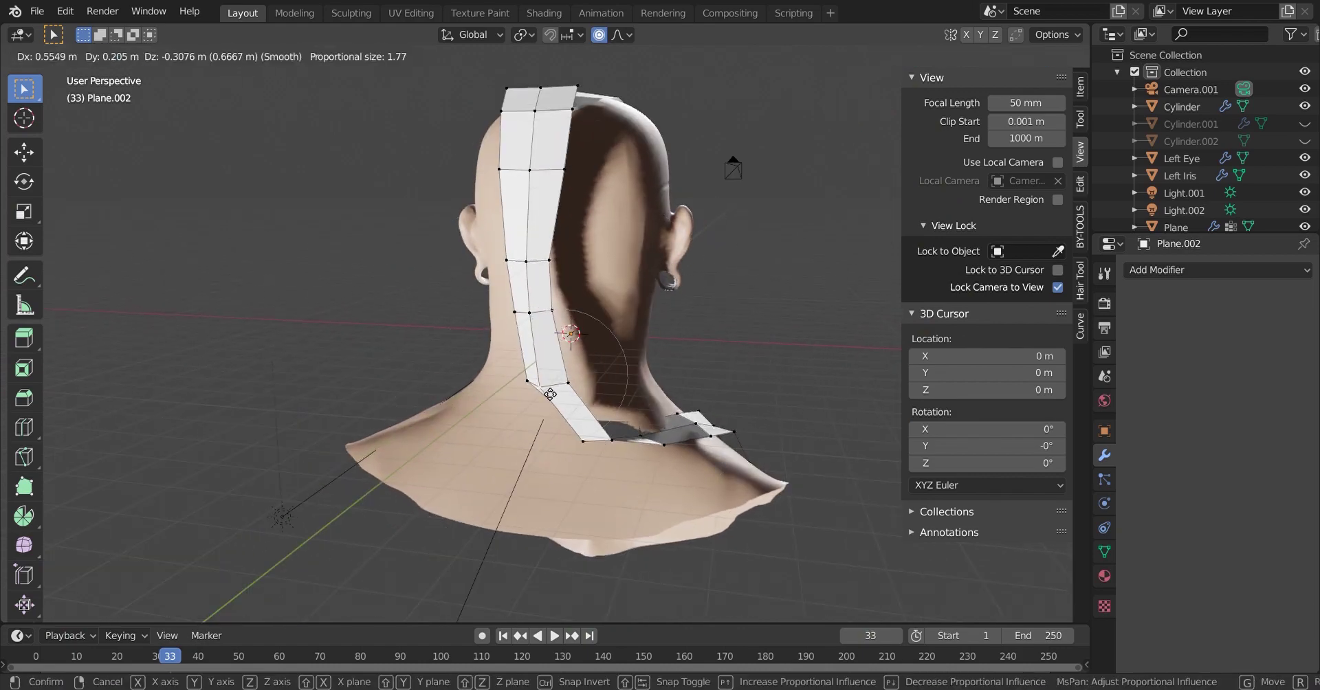
click(550, 394)
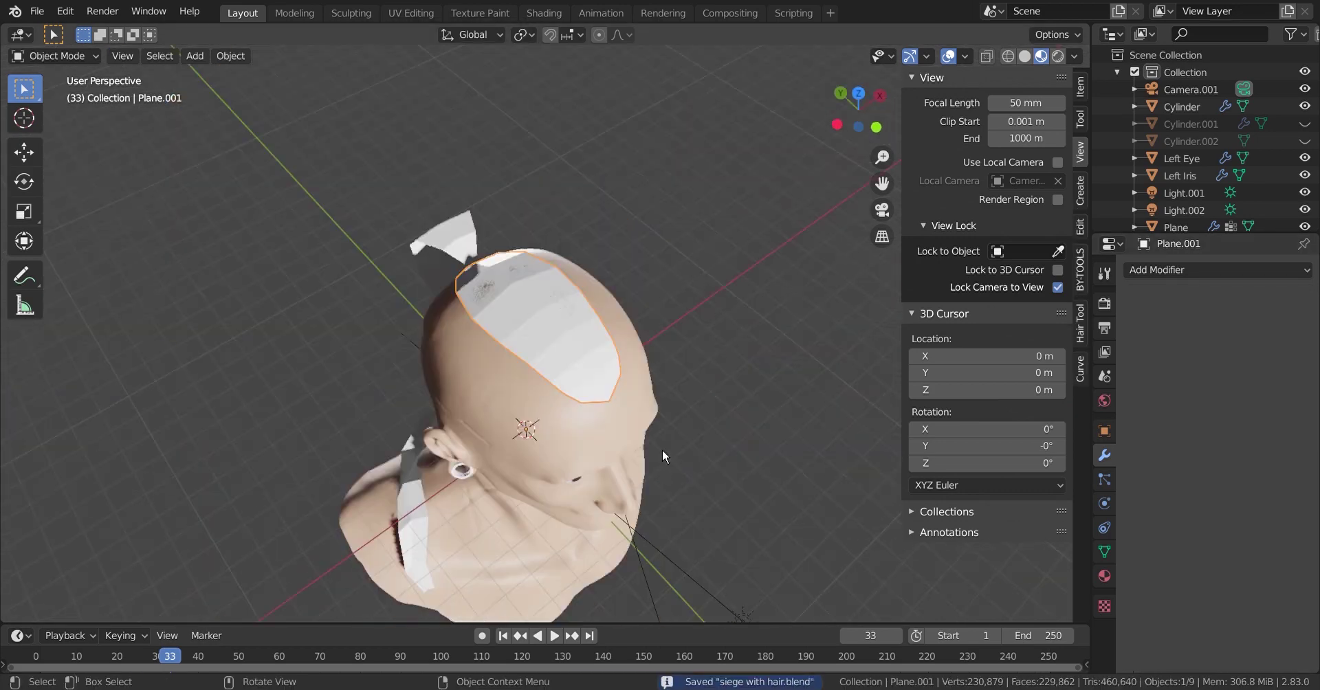
Generate hair curves from the top-of-head grid with a noise amplitude of 0.14
click(756, 382)
text(0.14)
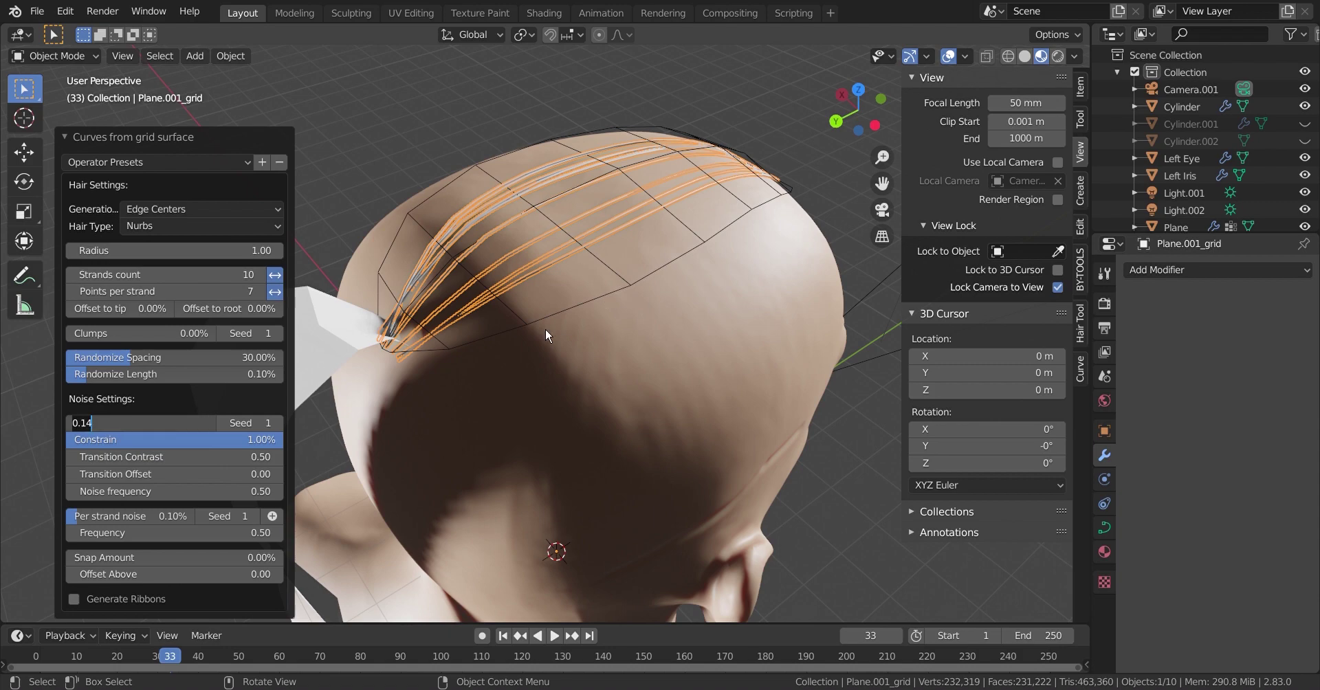
key(Return)
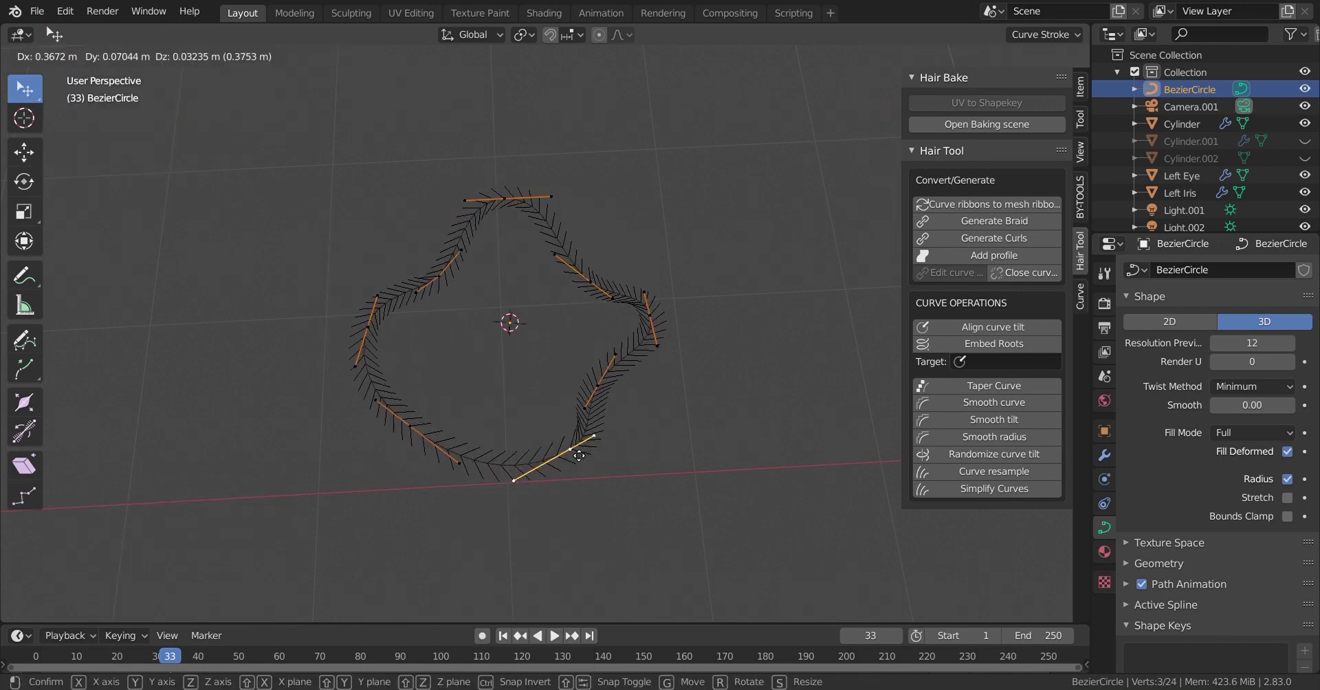
Pull the upper-left BezierCircle points into spikes and add a small Bezier circle
click(627, 435)
key(g)
click(456, 234)
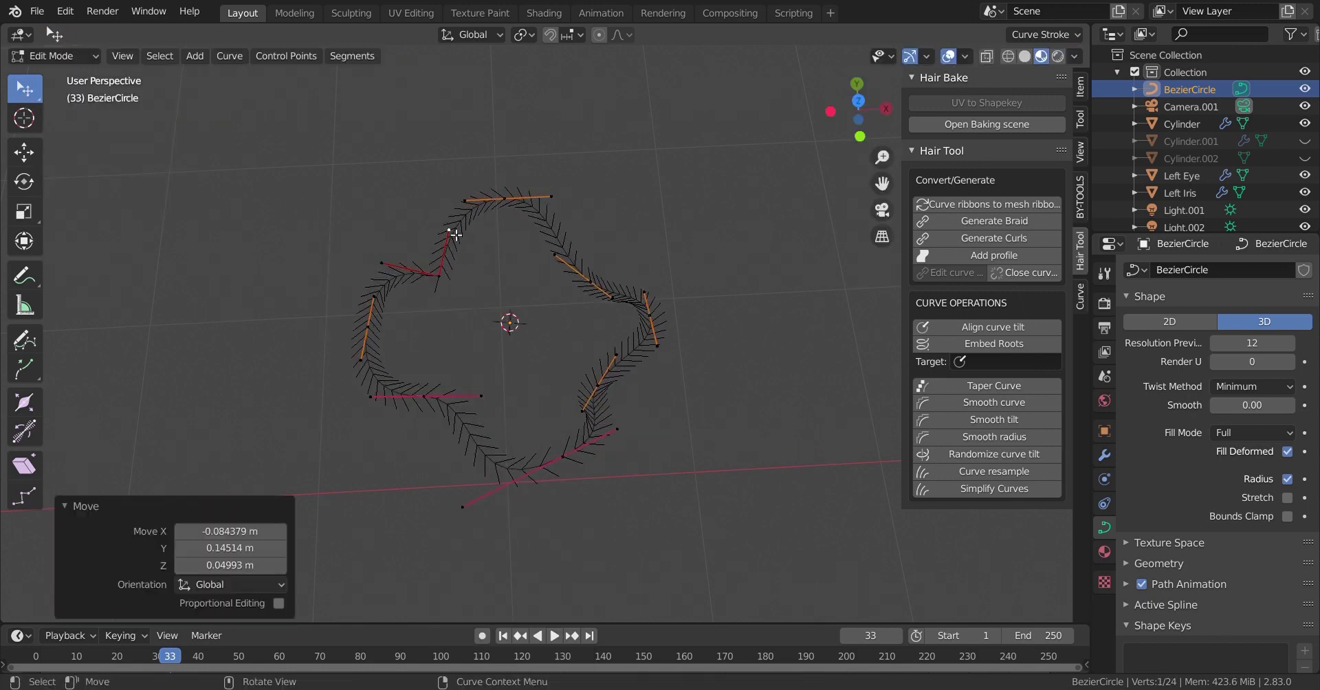
click(440, 227)
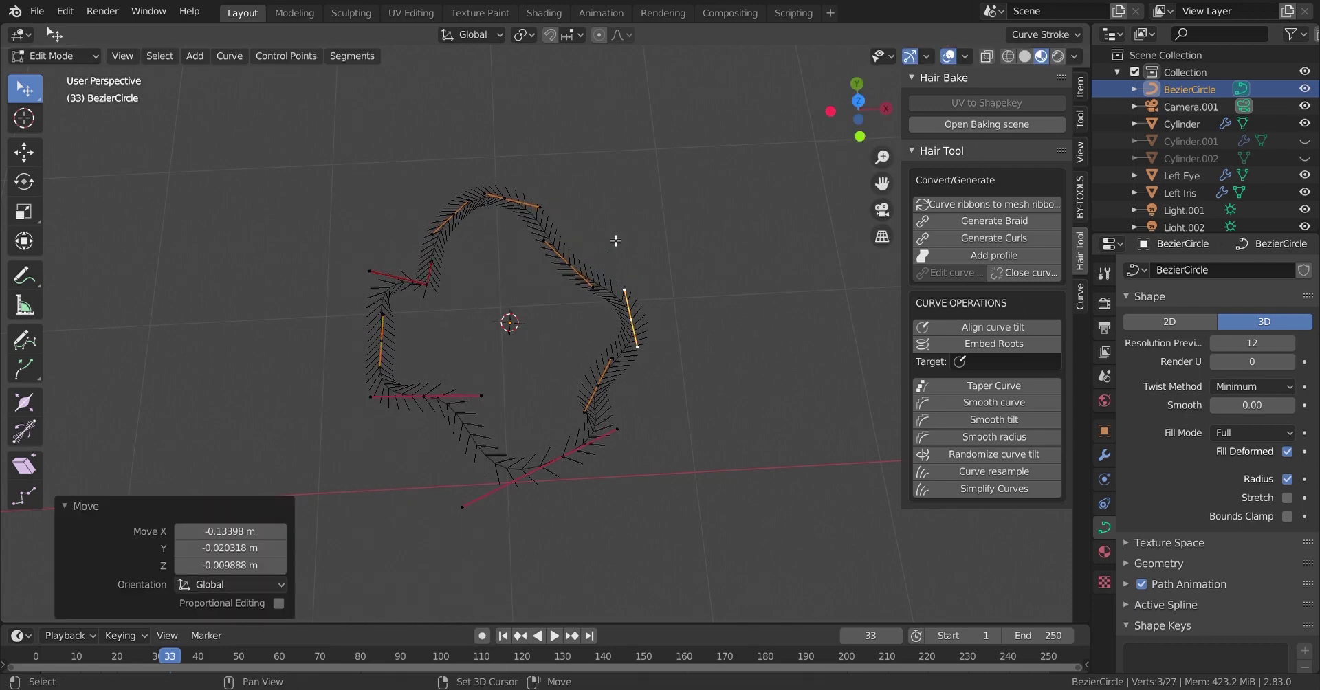
click(522, 323)
scroll(579, 369, up, 2)
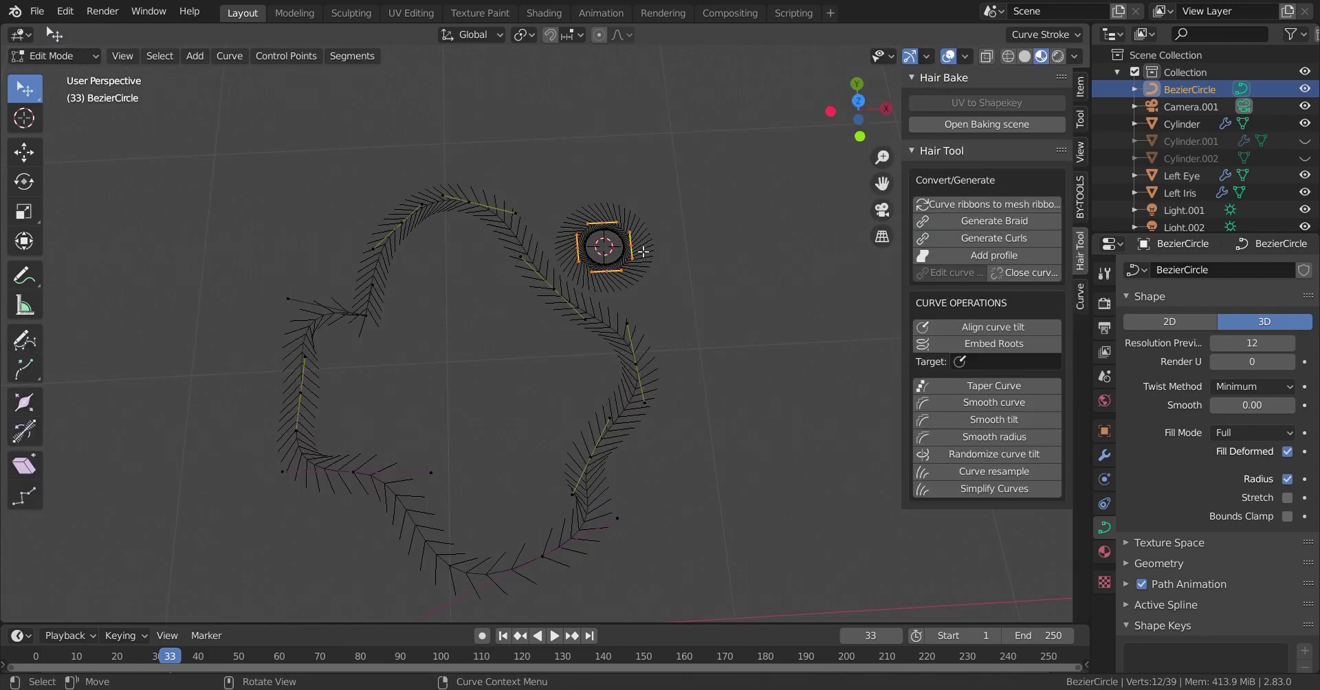
click(638, 250)
Move another segment of the profile to make the outline more irregular
click(383, 267)
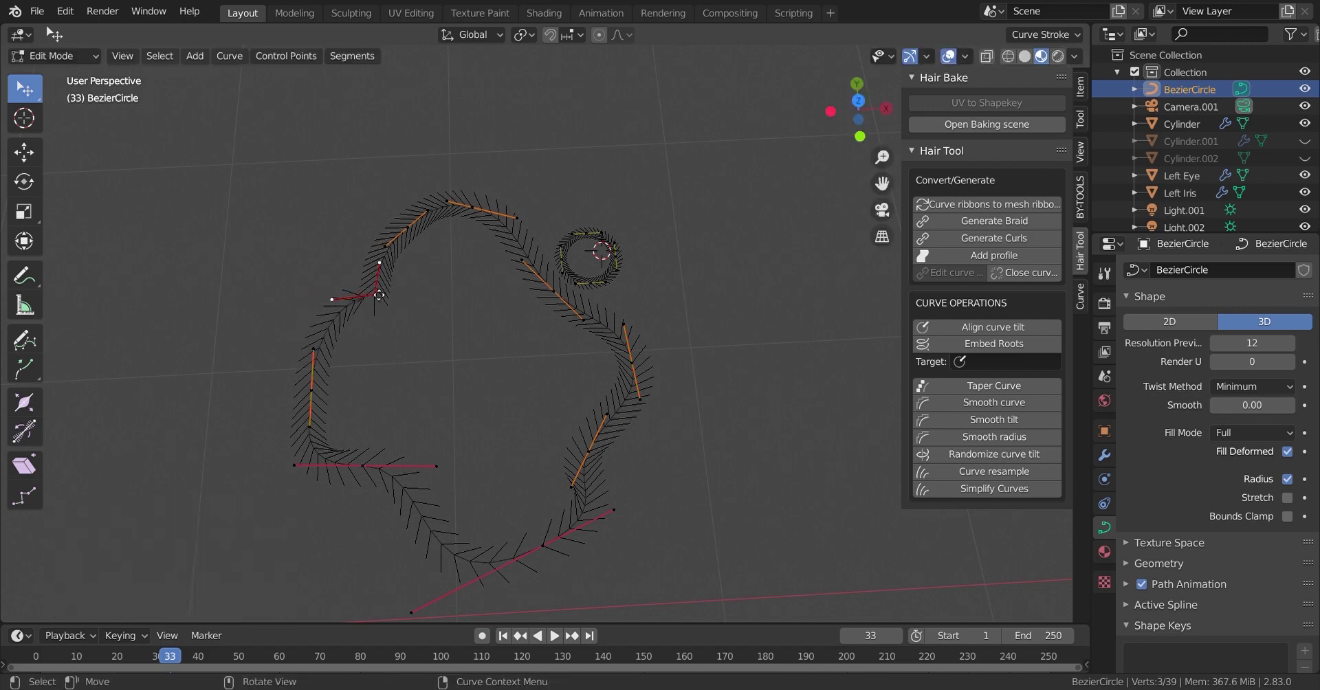
key(g)
click(604, 462)
middle_drag(605, 462, 563, 365)
click(563, 364)
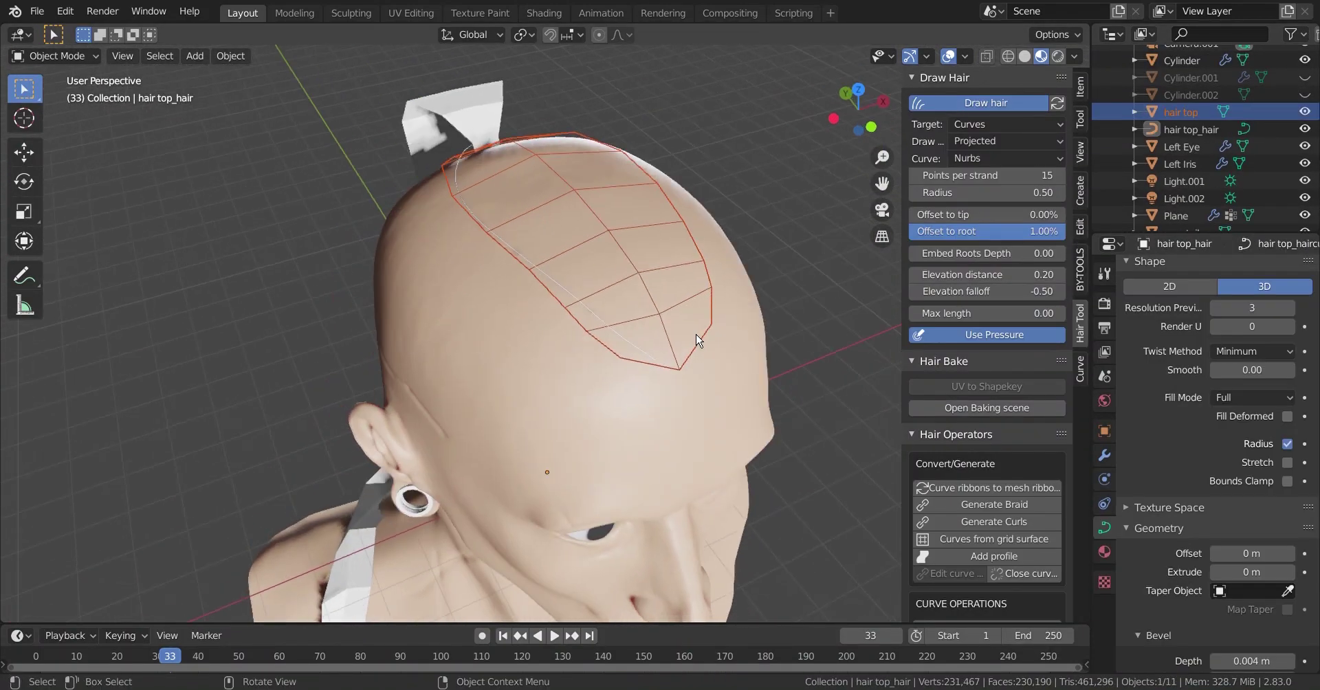
Select the hair top grid and embed the hair roots into it
click(809, 350)
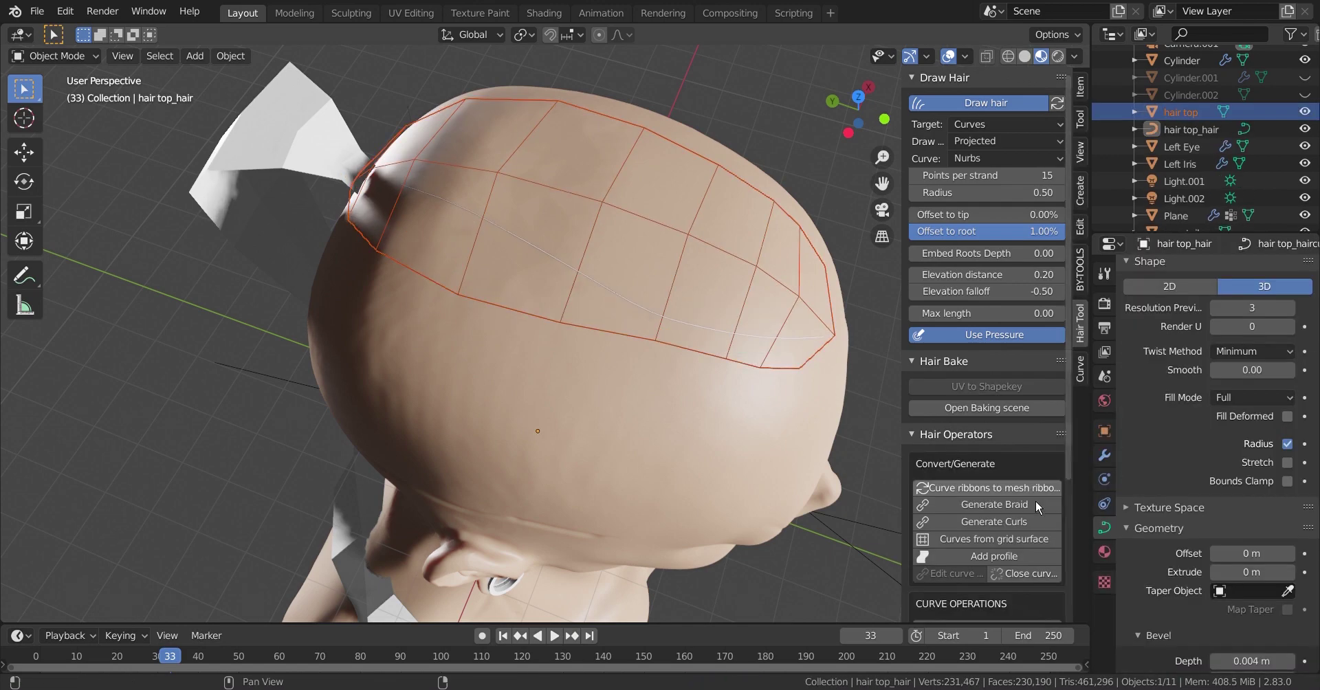
scroll(956, 309, down, 5)
click(994, 507)
middle_drag(619, 413, 586, 189)
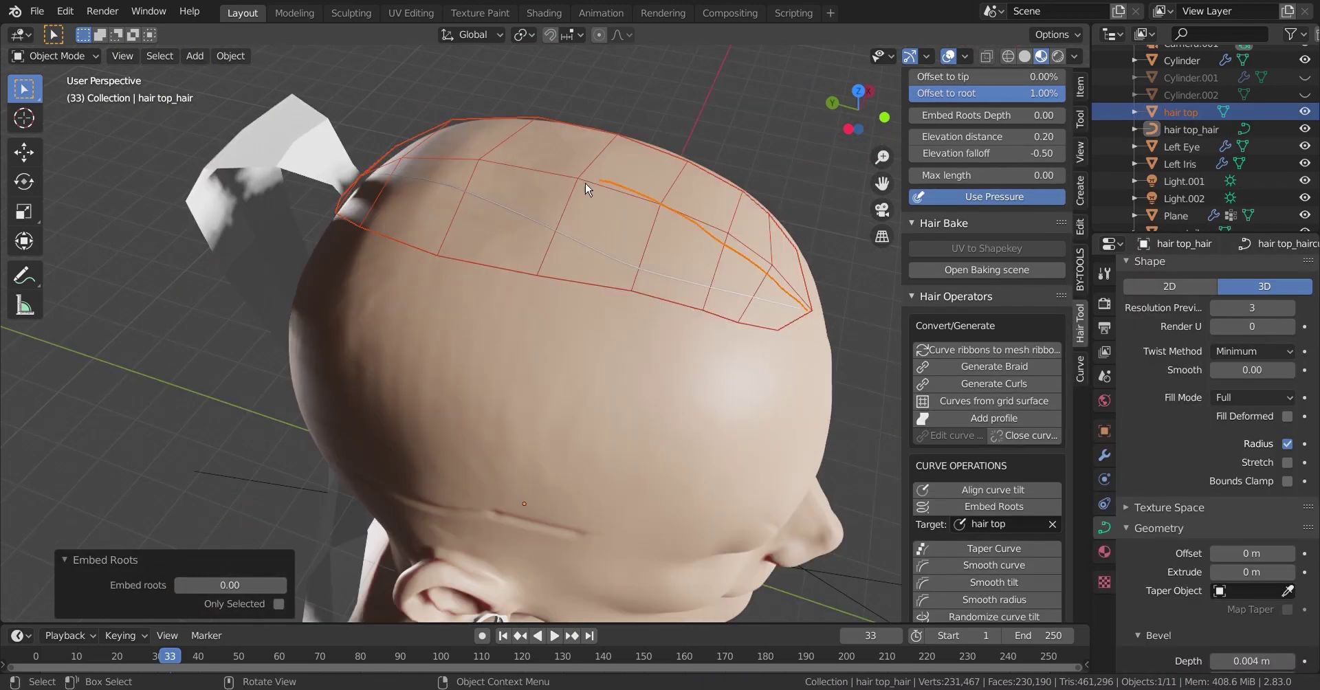
middle_drag(435, 173, 360, 366)
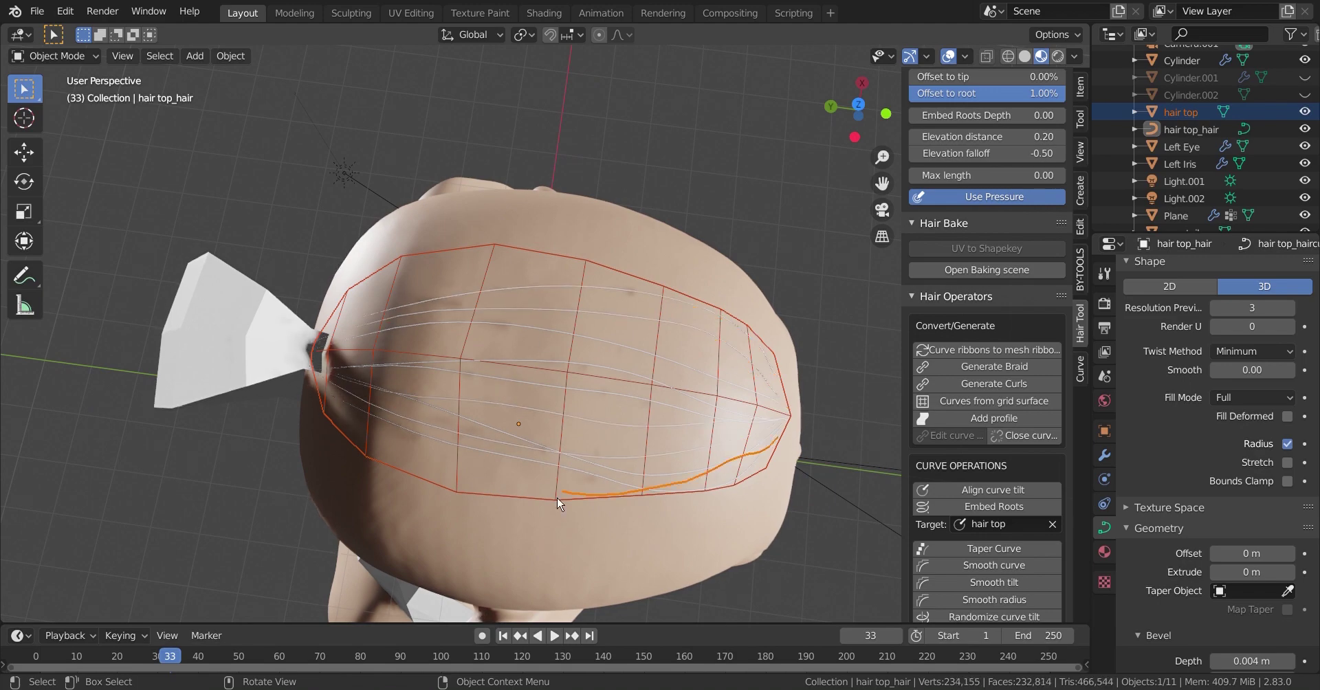
middle_drag(782, 405, 619, 343)
scroll(619, 344, down, 5)
scroll(987, 344, up, 5)
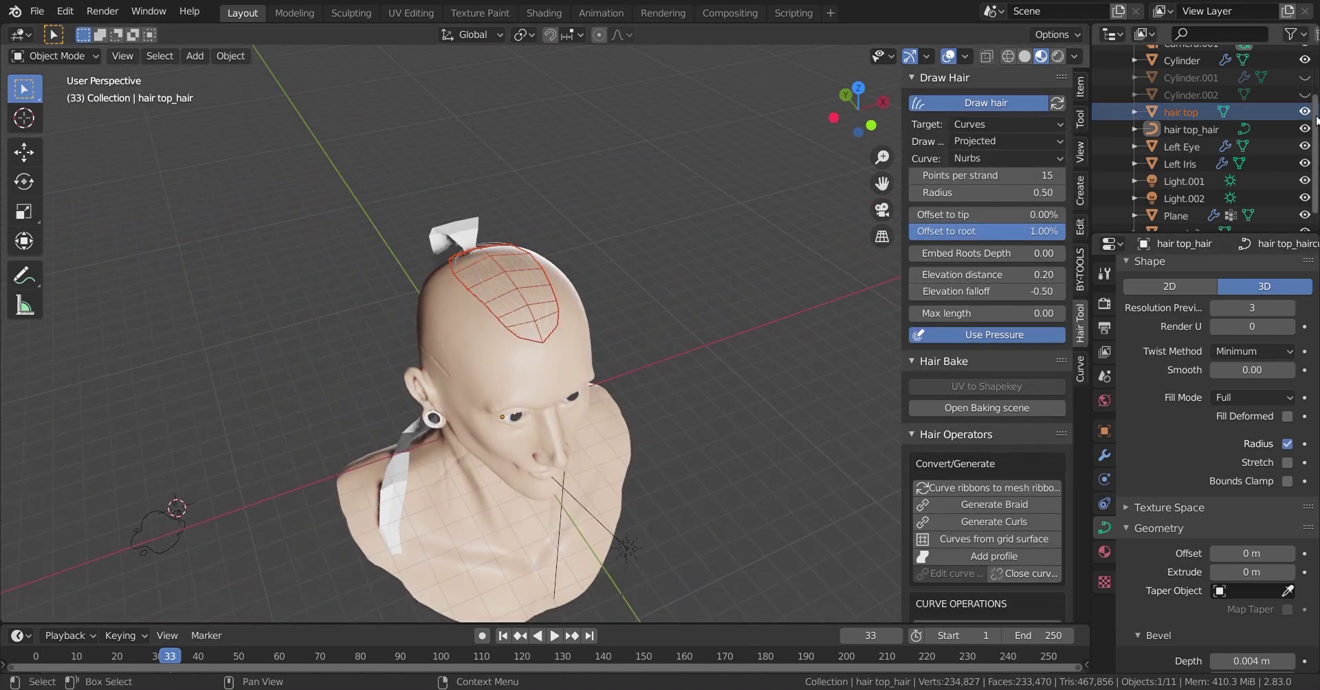
Hide the hair top grid and set BezierCircle as the strands' bevel object
click(1304, 112)
click(1254, 591)
click(1195, 413)
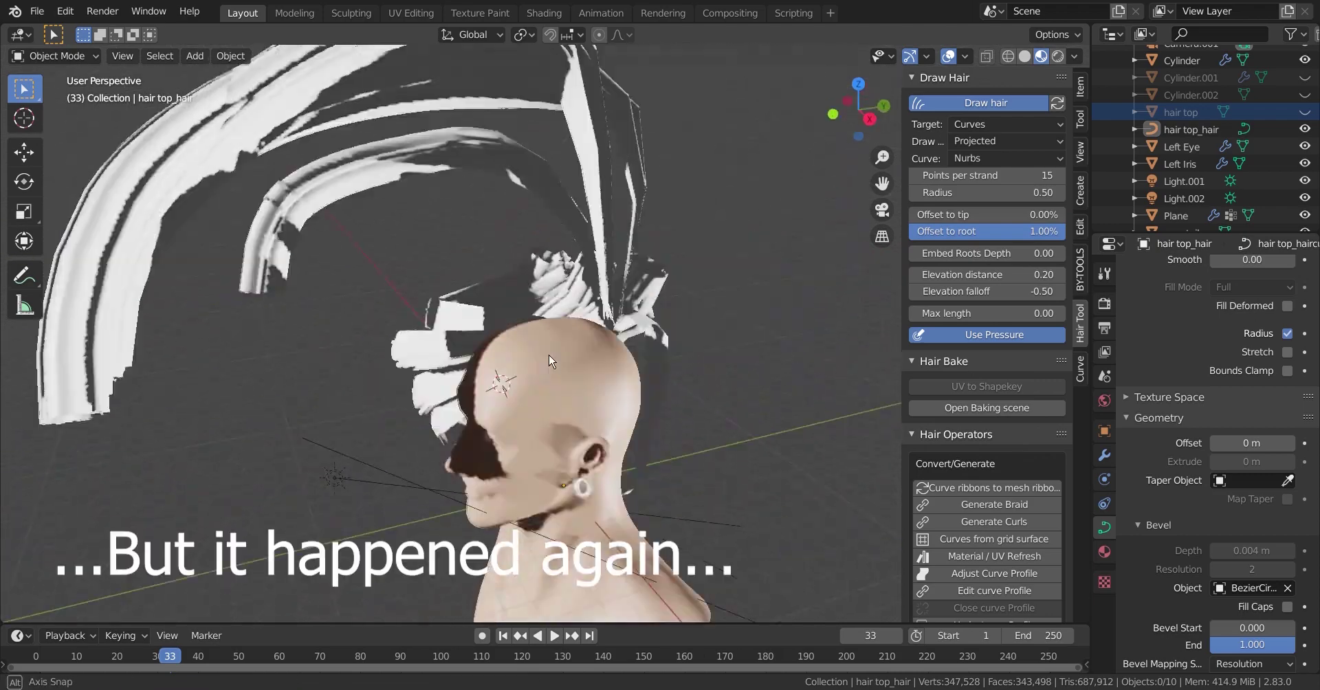
Keep Projected as the hair draw type and embed the roots into the head
click(1031, 141)
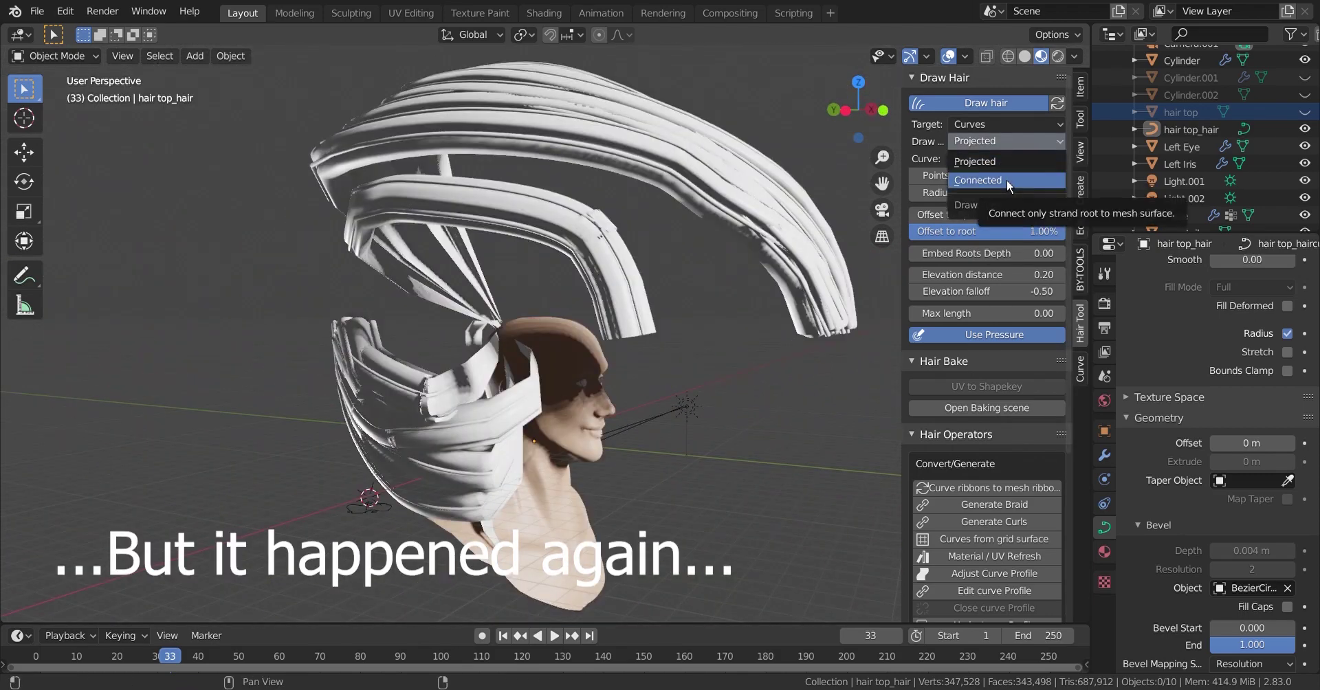
click(970, 162)
mouse_move(687, 412)
middle_down()
mouse_move(697, 445)
mouse_move(770, 426)
middle_up()
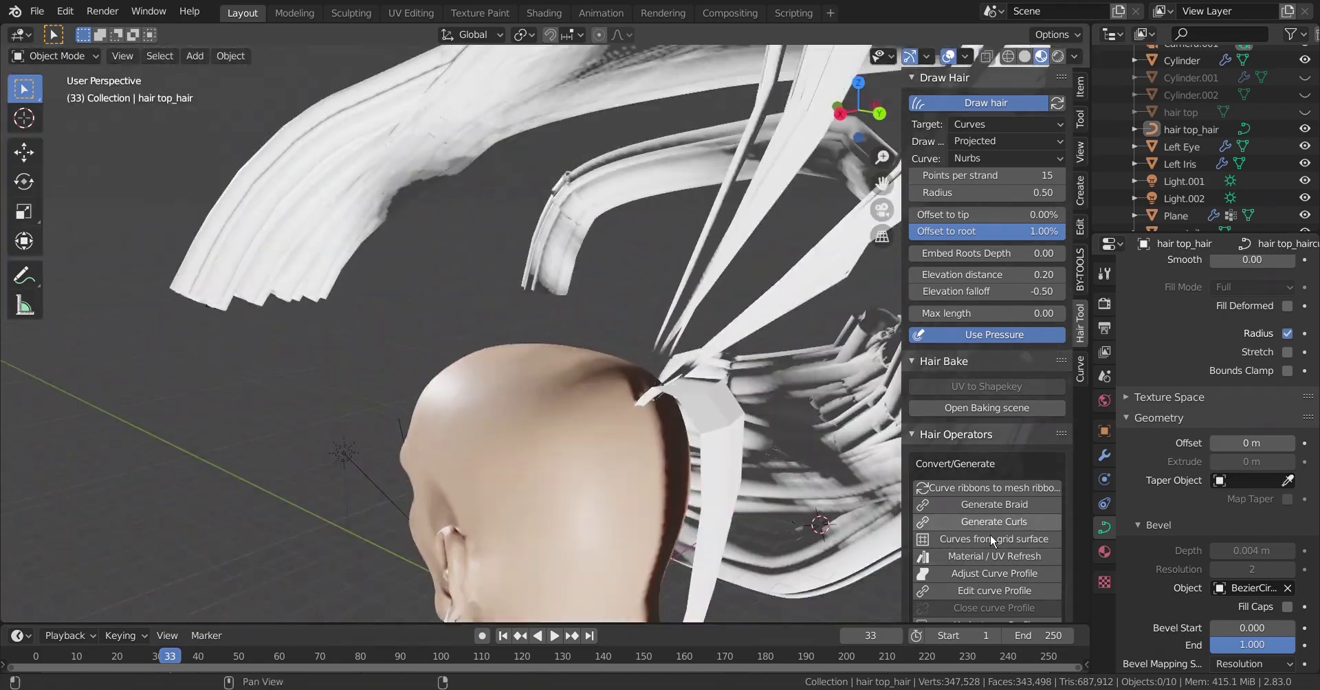
scroll(990, 413, down, 5)
click(994, 515)
scroll(1032, 412, down, 3)
scroll(1031, 385, up, 7)
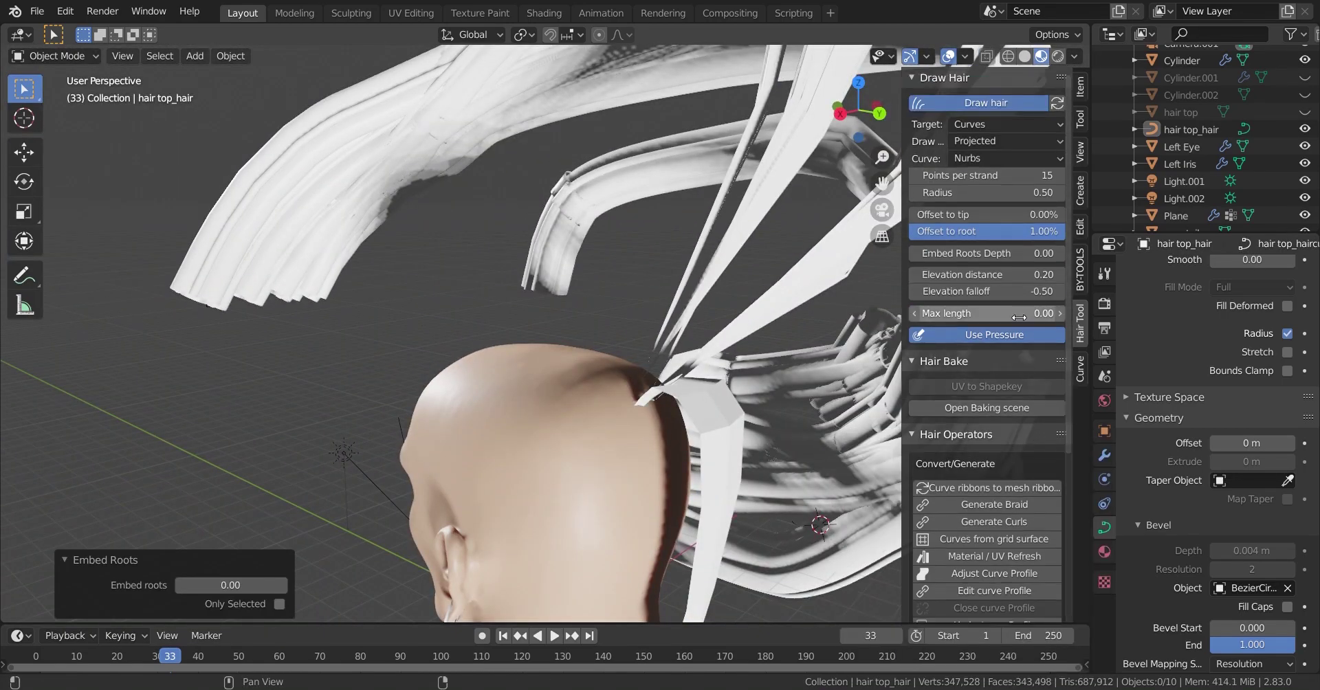
Set the Elevation distance to 1
click(990, 274)
text(1.)
key(Return)
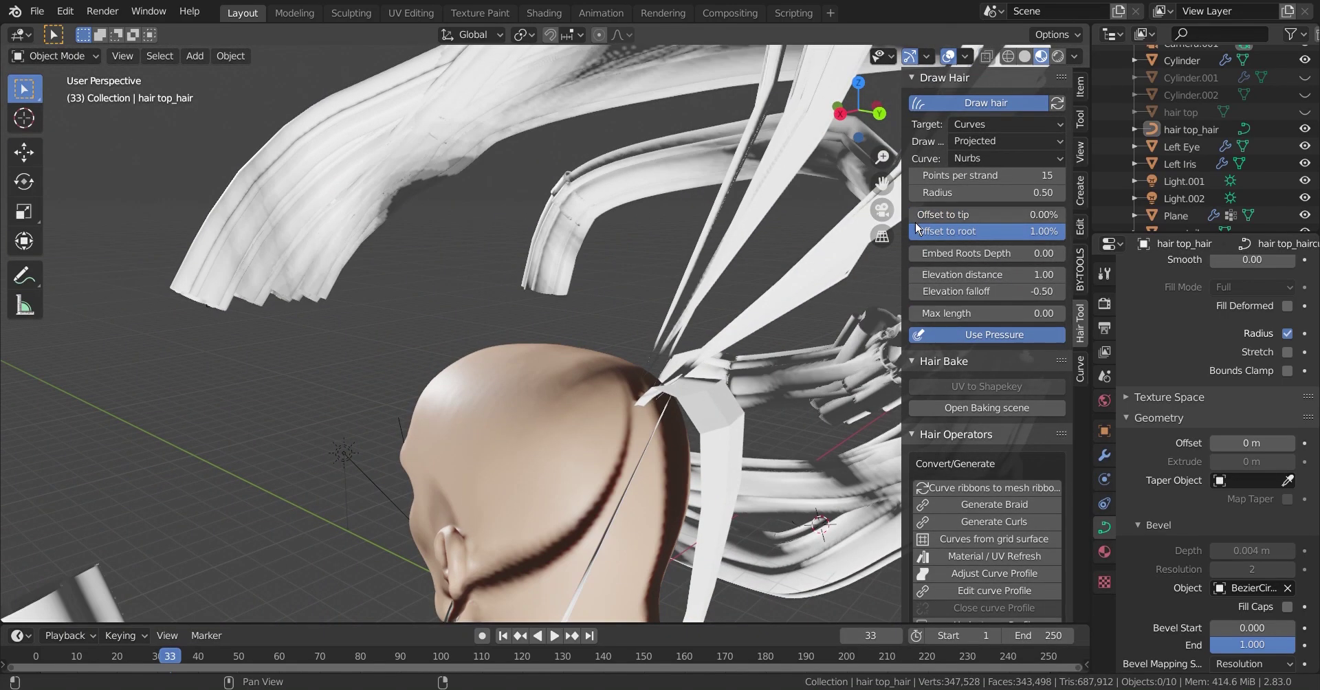
mouse_move(481, 289)
middle_down()
mouse_move(515, 295)
mouse_move(191, 412)
middle_up()
Undo back to the bare grid and draw a new hair strand across the top of the head
key(ctrl+z)
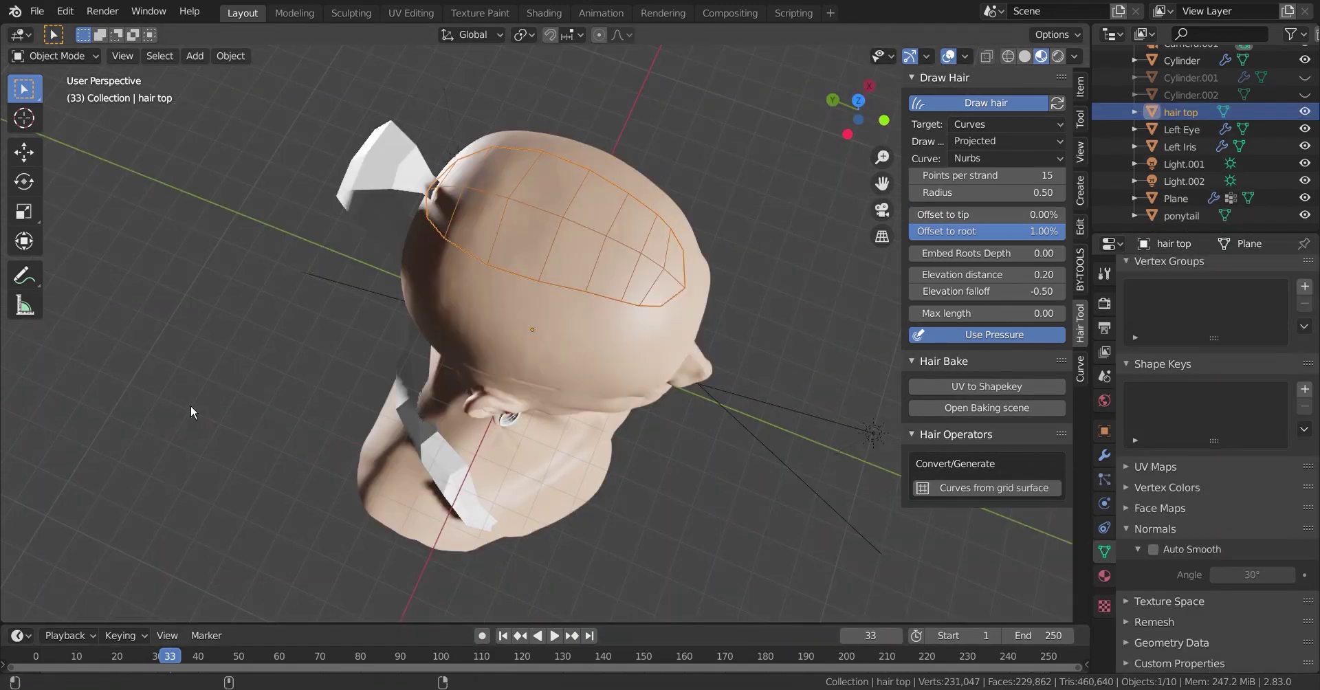
middle_drag(545, 589, 567, 356)
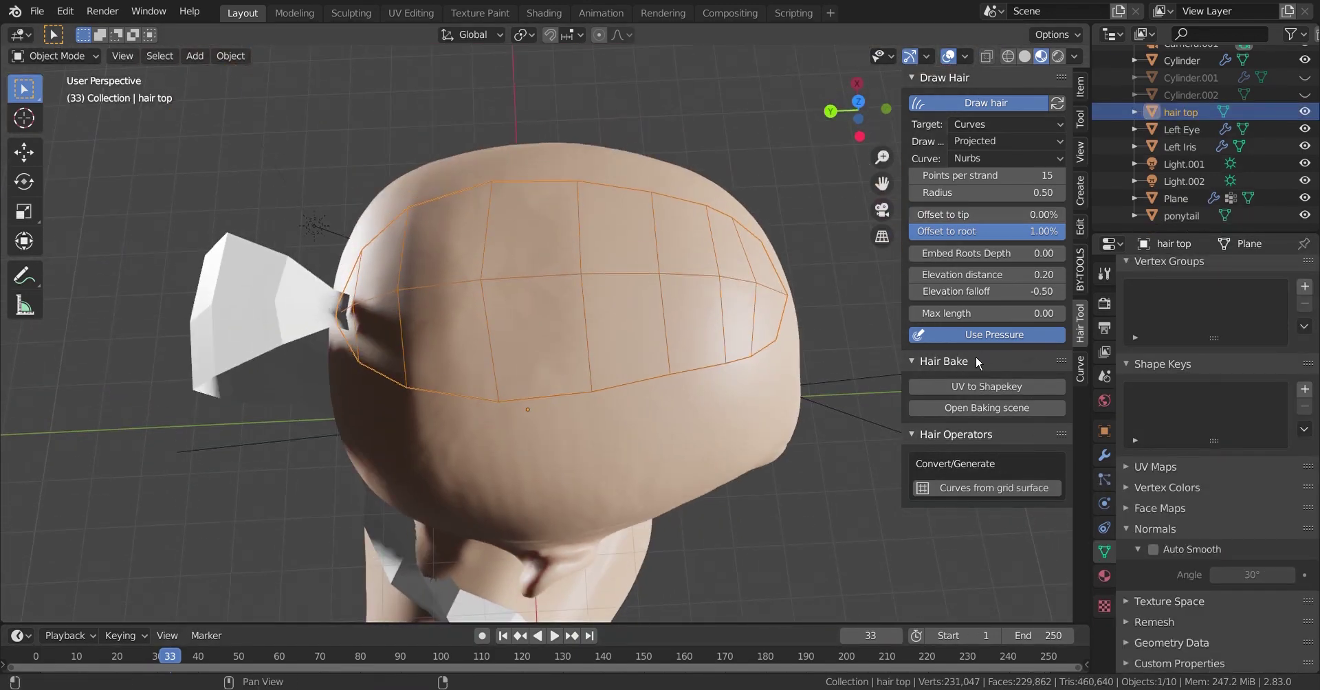
drag(788, 307, 369, 301)
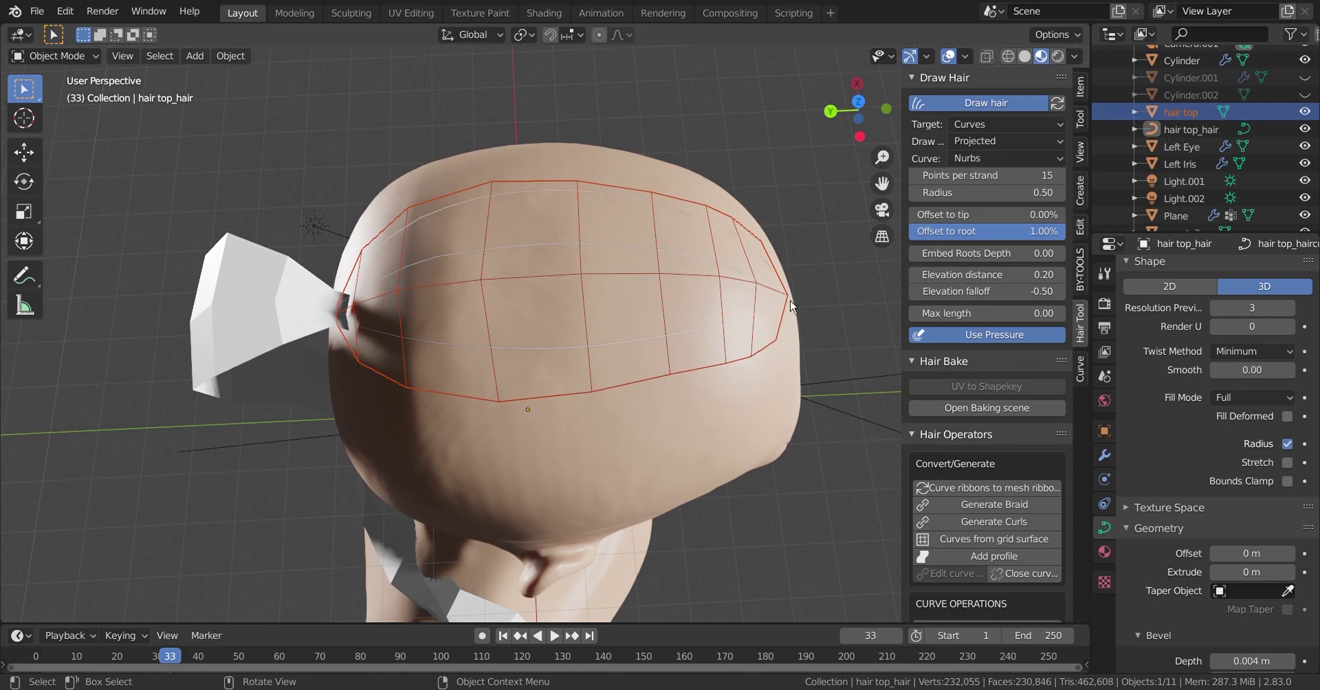
mouse_move(754, 267)
middle_down()
mouse_move(503, 333)
mouse_move(550, 380)
middle_up()
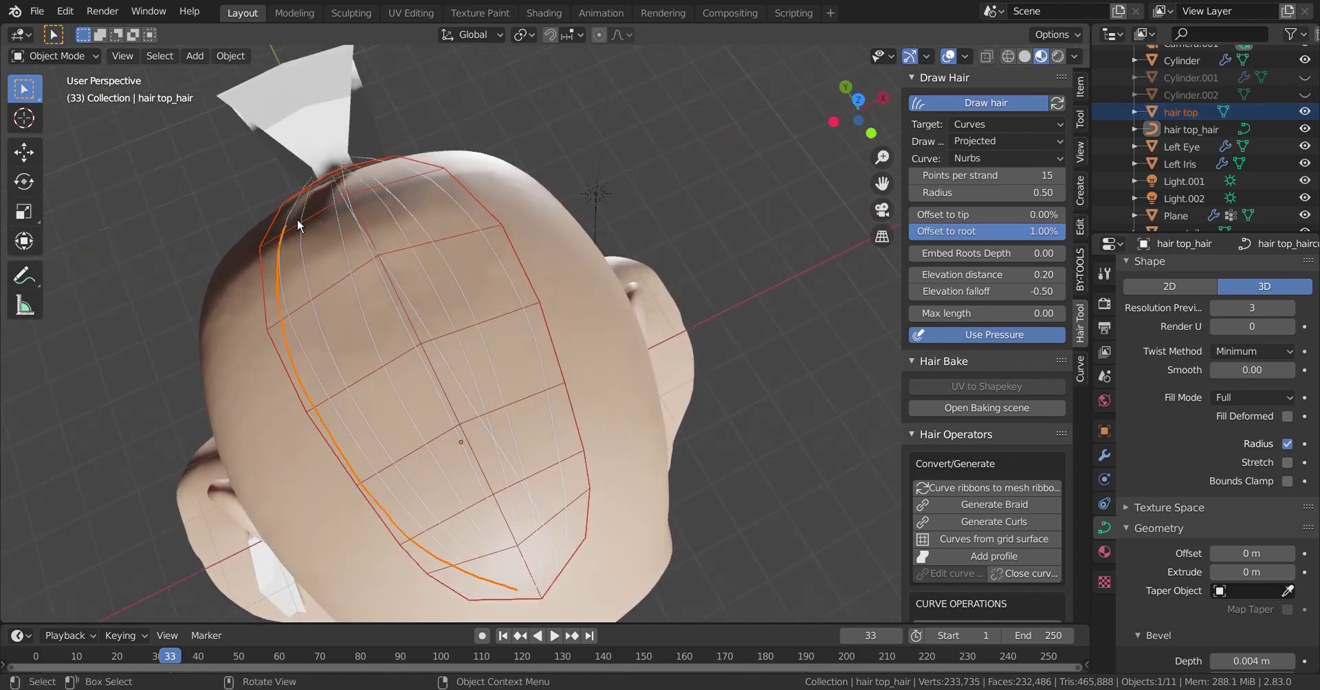
mouse_move(347, 175)
middle_down()
mouse_move(426, 330)
mouse_move(530, 280)
mouse_move(524, 344)
mouse_move(589, 303)
mouse_move(448, 373)
mouse_move(522, 343)
middle_up()
Toggle the hair curve into Edit Mode and back to view the beveled strands
key(Tab)
key(Tab)
scroll(453, 377, down, 5)
key(Tab)
scroll(451, 375, up, 8)
Shrink the selected mohawk strand tips with proportional editing turned on
key(o)
key(alt+s)
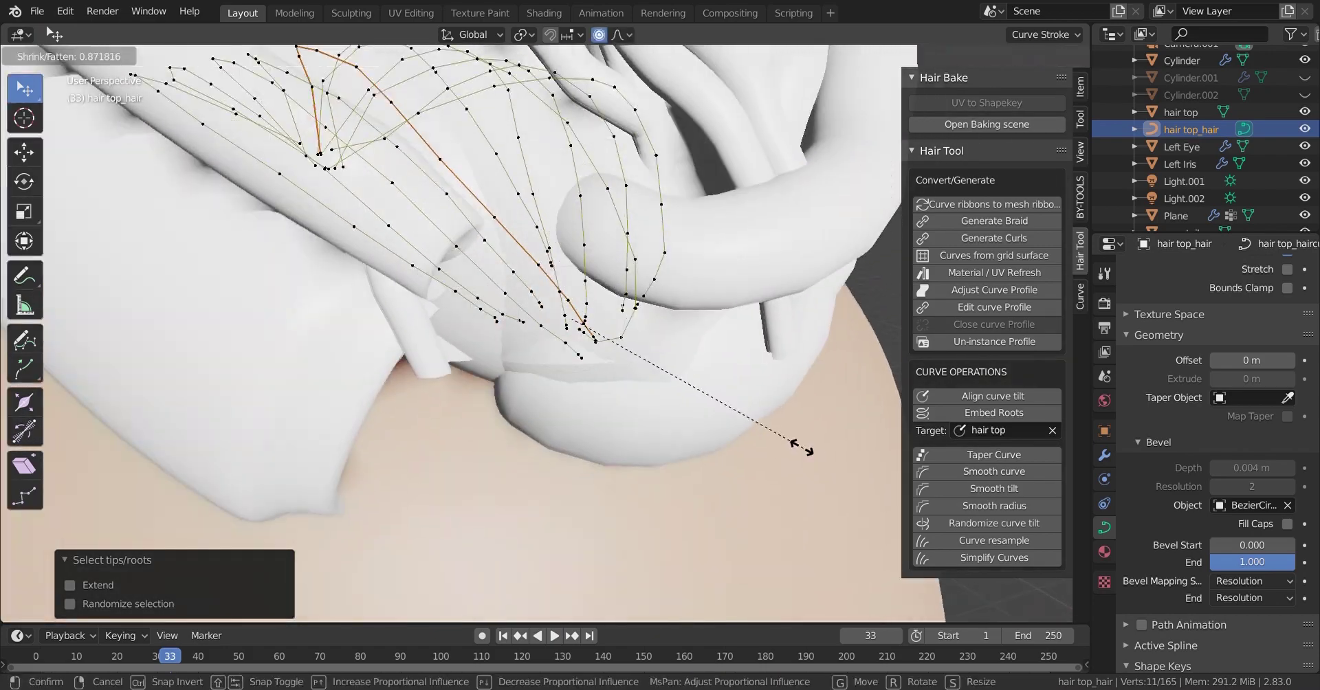
click(576, 322)
scroll(576, 322, down, 5)
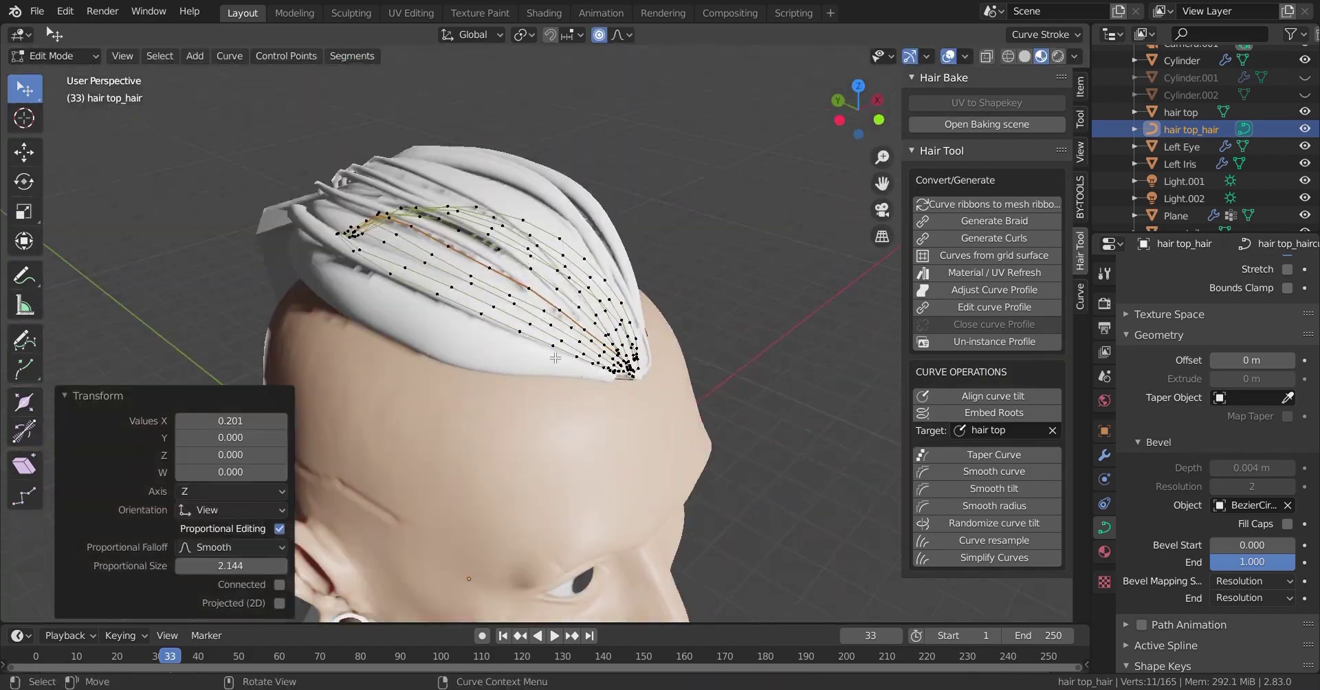
mouse_move(576, 322)
middle_down()
mouse_move(628, 398)
mouse_move(543, 255)
middle_up()
scroll(615, 359, up, 3)
Deselect everything, box-select a group of hair points, and save the file
key(g)
key(Escape)
key(alt+a)
key(b)
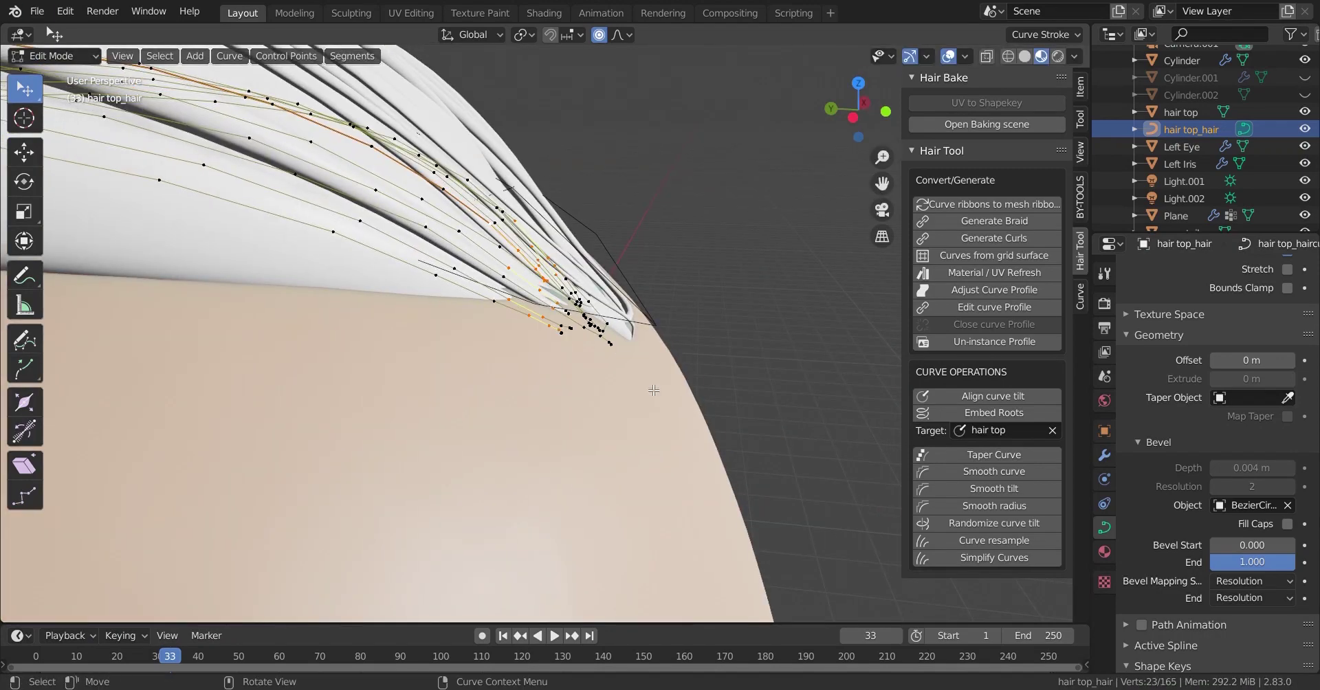
key(Tab)
middle_drag(653, 390, 547, 291)
key(ctrl+s)
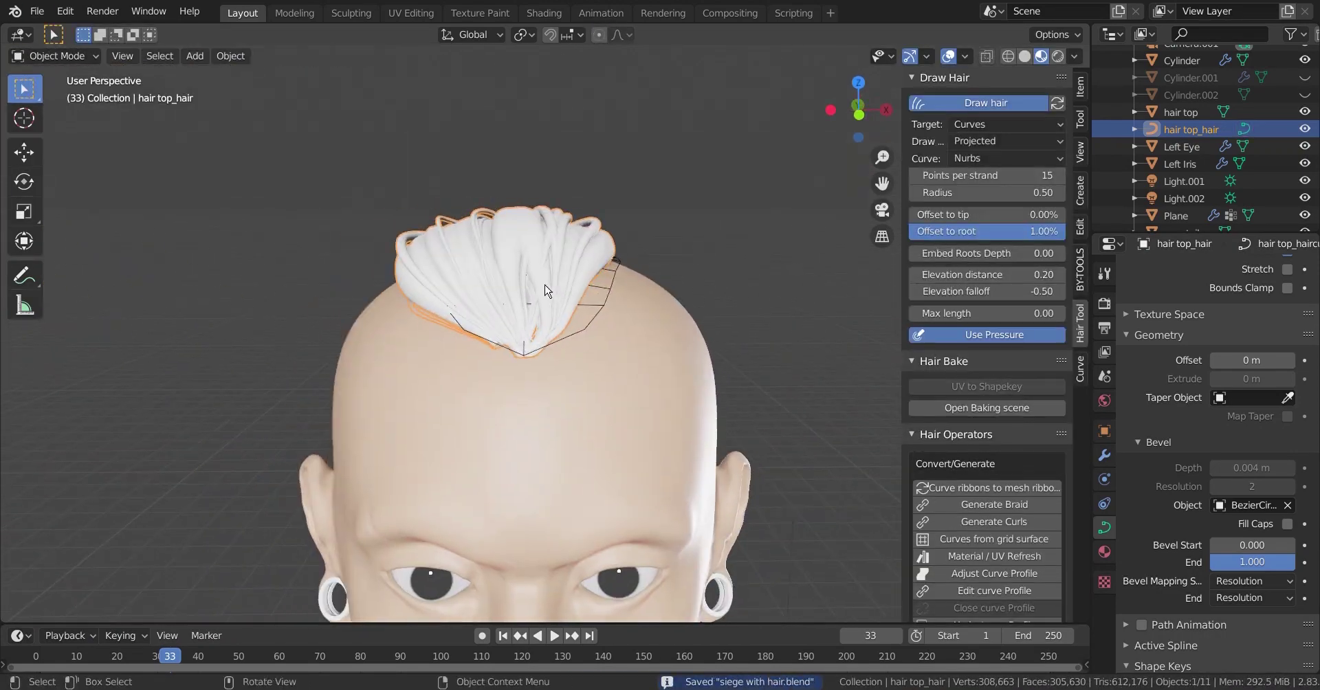
key(Tab)
middle_drag(569, 357, 604, 391)
scroll(605, 391, up, 3)
Select the mohawk strand tips from the Select menu and thin them
click(88, 136)
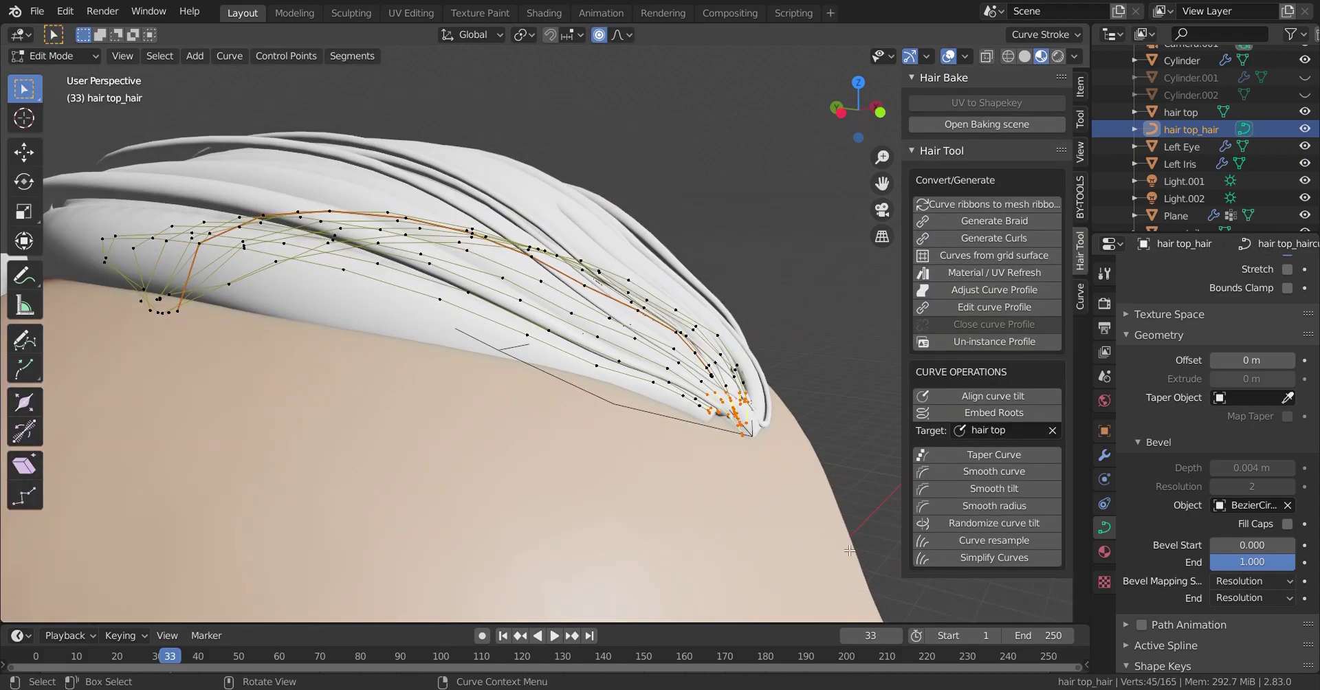
scroll(481, 310, up, 3)
click(160, 56)
click(190, 432)
key(alt+s)
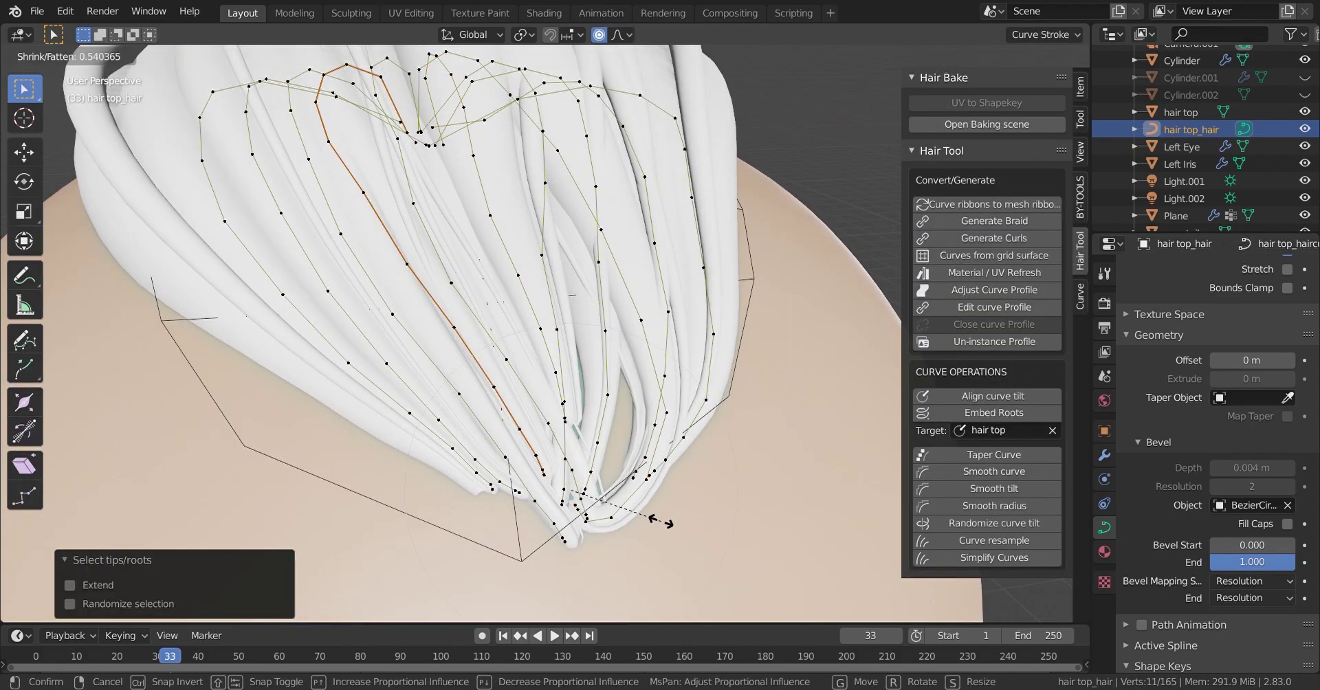
click(568, 497)
Move the tip points along Z to settle them on top of the head
mouse_move(568, 496)
middle_down()
mouse_move(622, 324)
mouse_move(714, 405)
middle_up()
key(g)
key(z)
click(617, 313)
key(g)
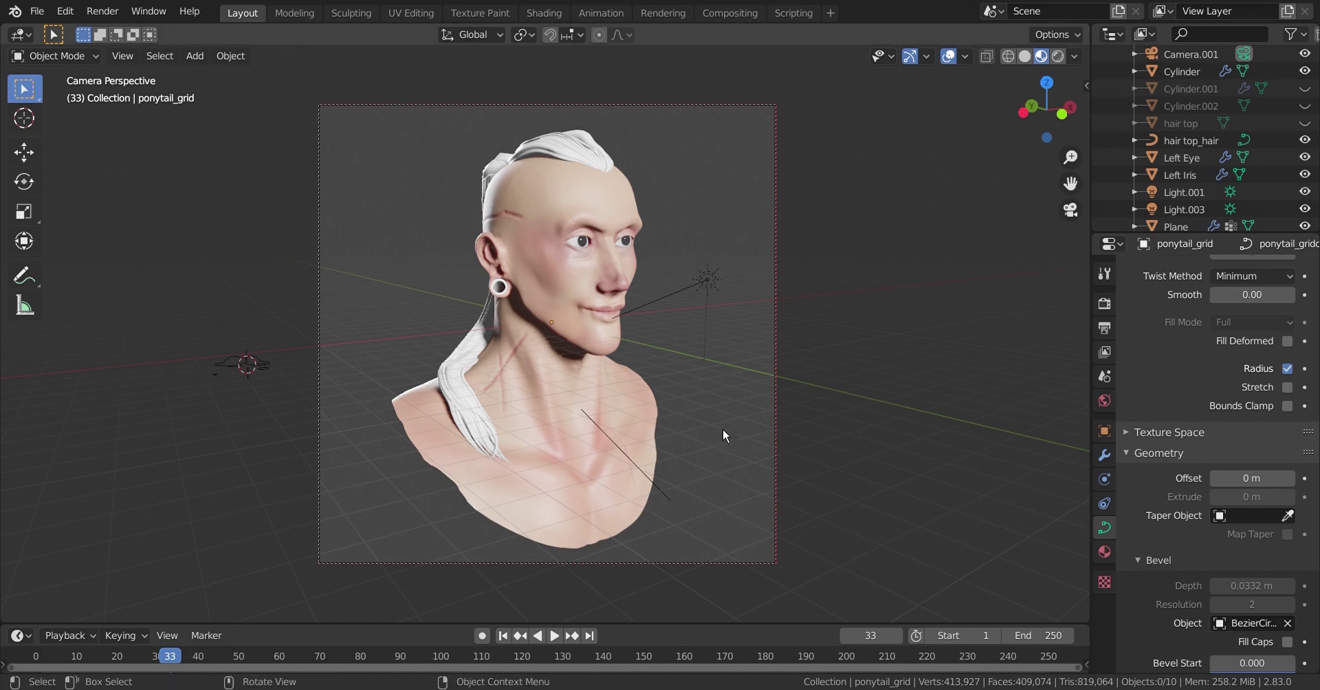
Rename the old hair to ponytail hair and select the ponytail guide mesh
middle_drag(724, 436, 825, 412)
key(h)
scroll(1186, 172, down, 2)
click(1186, 207)
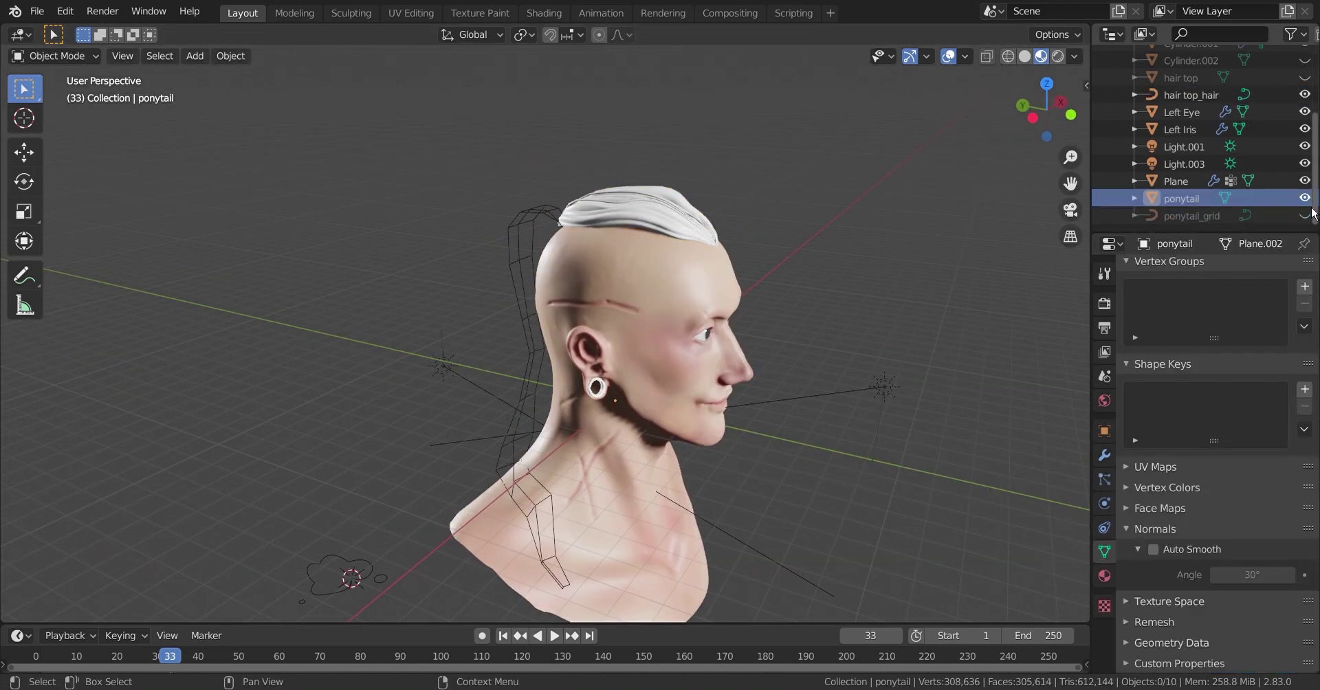
click(1262, 215)
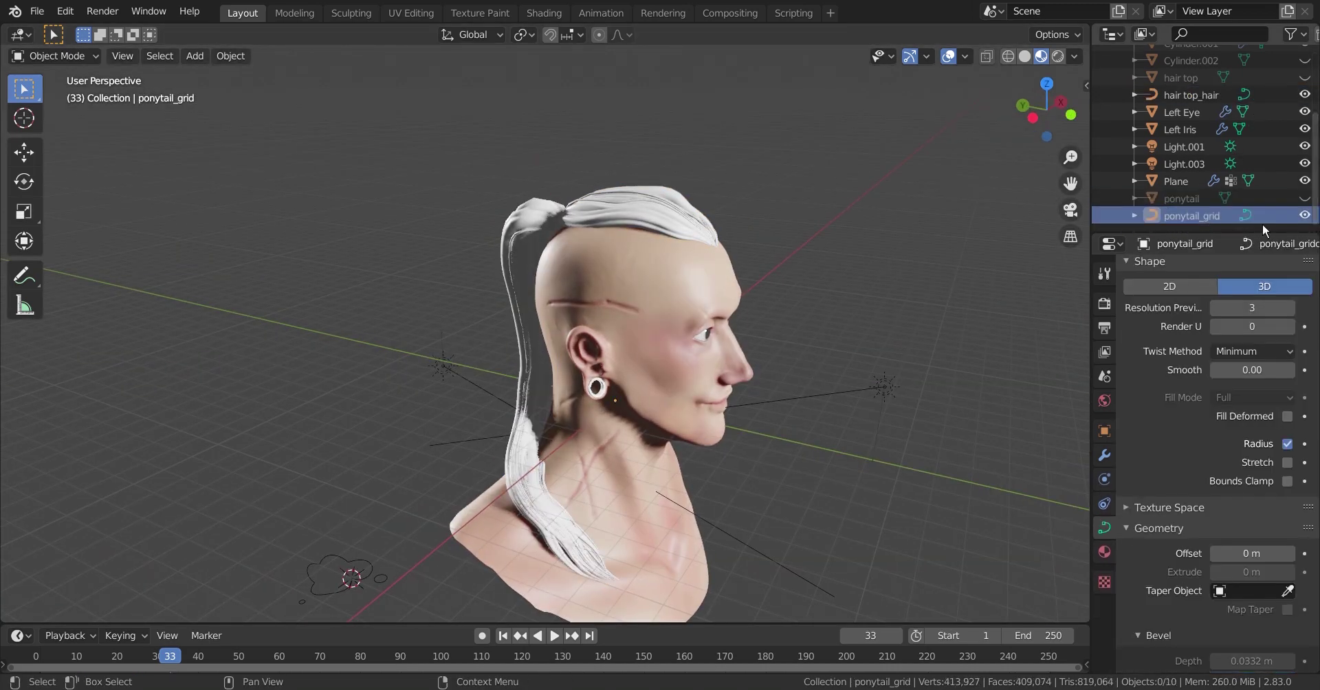
text(hai)
click(666, 266)
mouse_move(618, 288)
middle_down()
mouse_move(666, 266)
mouse_move(701, 170)
middle_up()
click(701, 171)
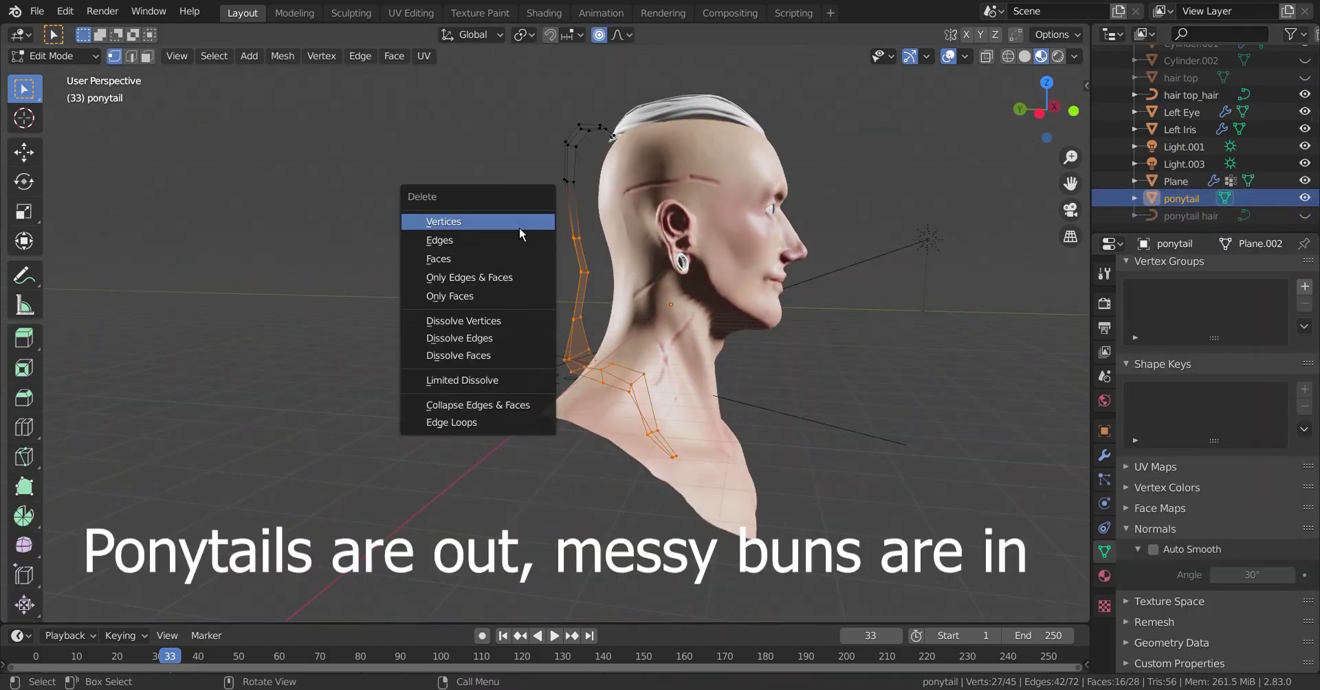
Pull the guide mesh's end up behind the head, extrude and scale it, then save
middle_drag(745, 269, 564, 214)
scroll(563, 215, up, 3)
drag(615, 382, 605, 295)
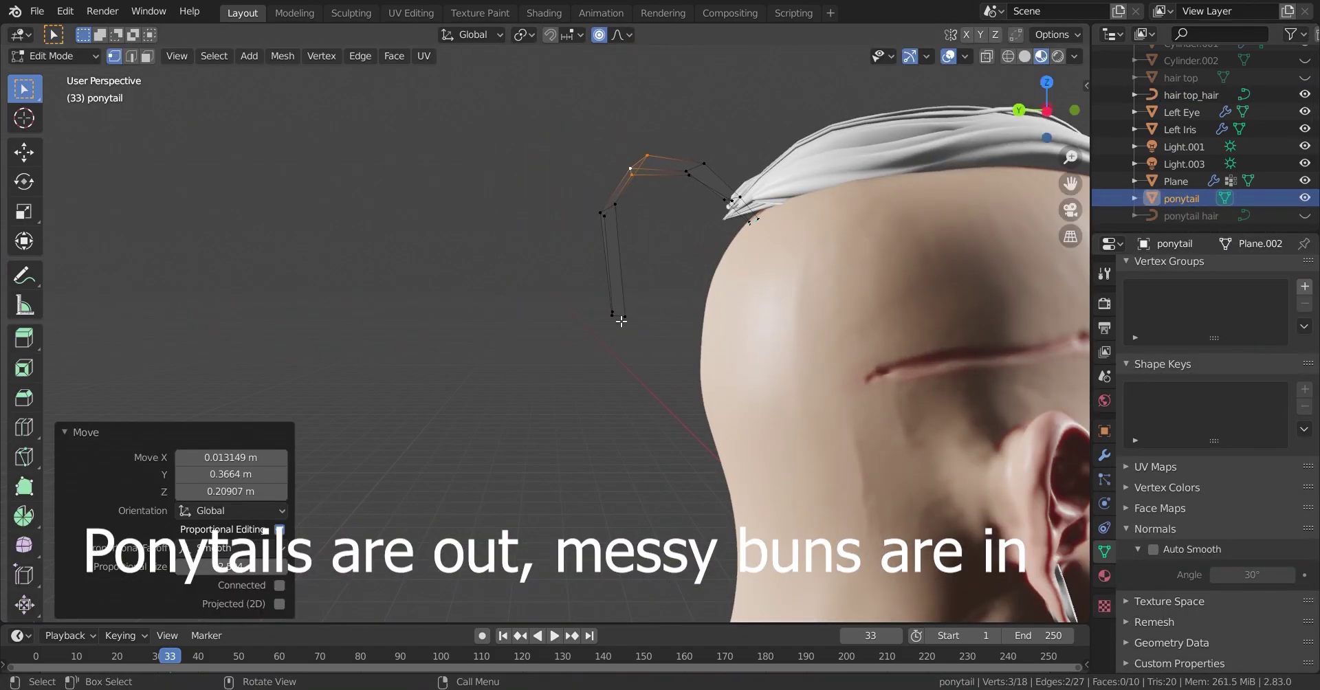
key(g)
key(Escape)
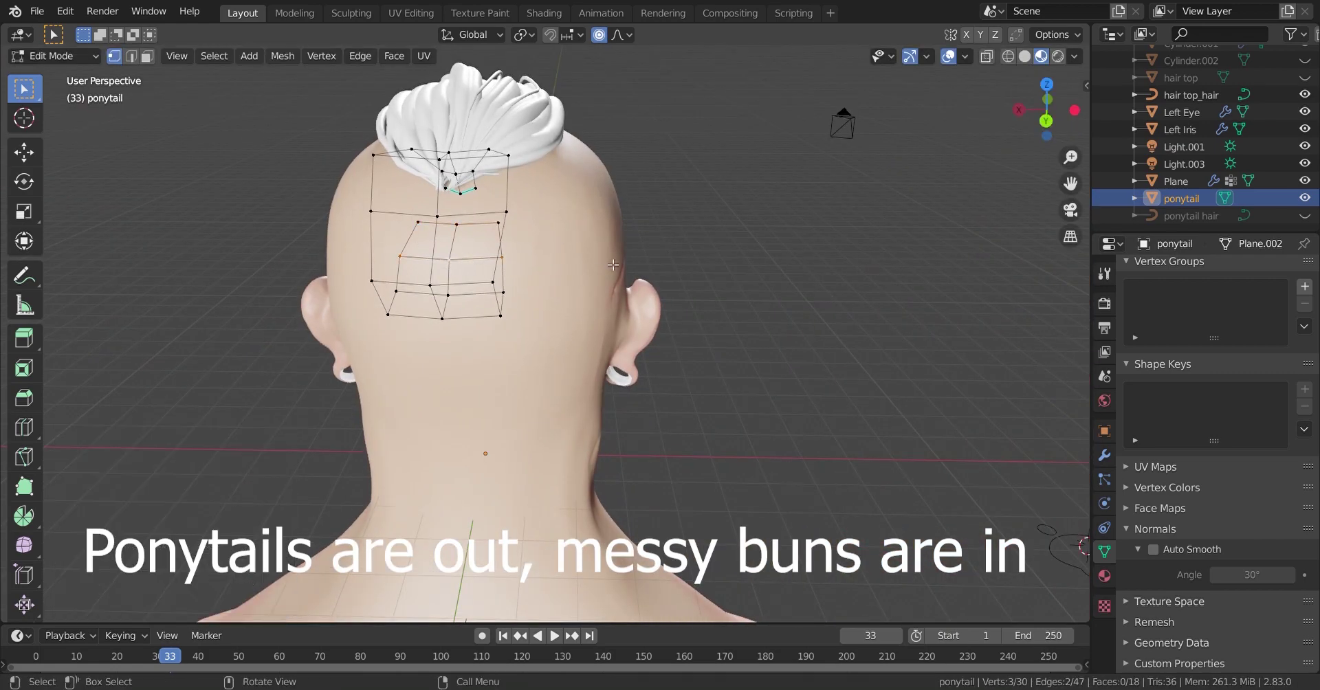
key(s)
click(613, 264)
mouse_move(614, 265)
middle_down()
mouse_move(657, 241)
mouse_move(619, 288)
middle_up()
key(ctrl+s)
Enlarge the ponytail ring, bring the loop end toward the head, and save
key(s)
click(654, 333)
mouse_move(654, 332)
middle_down()
mouse_move(550, 289)
mouse_move(582, 330)
middle_up()
click(555, 283)
click(526, 279)
key(ctrl+s)
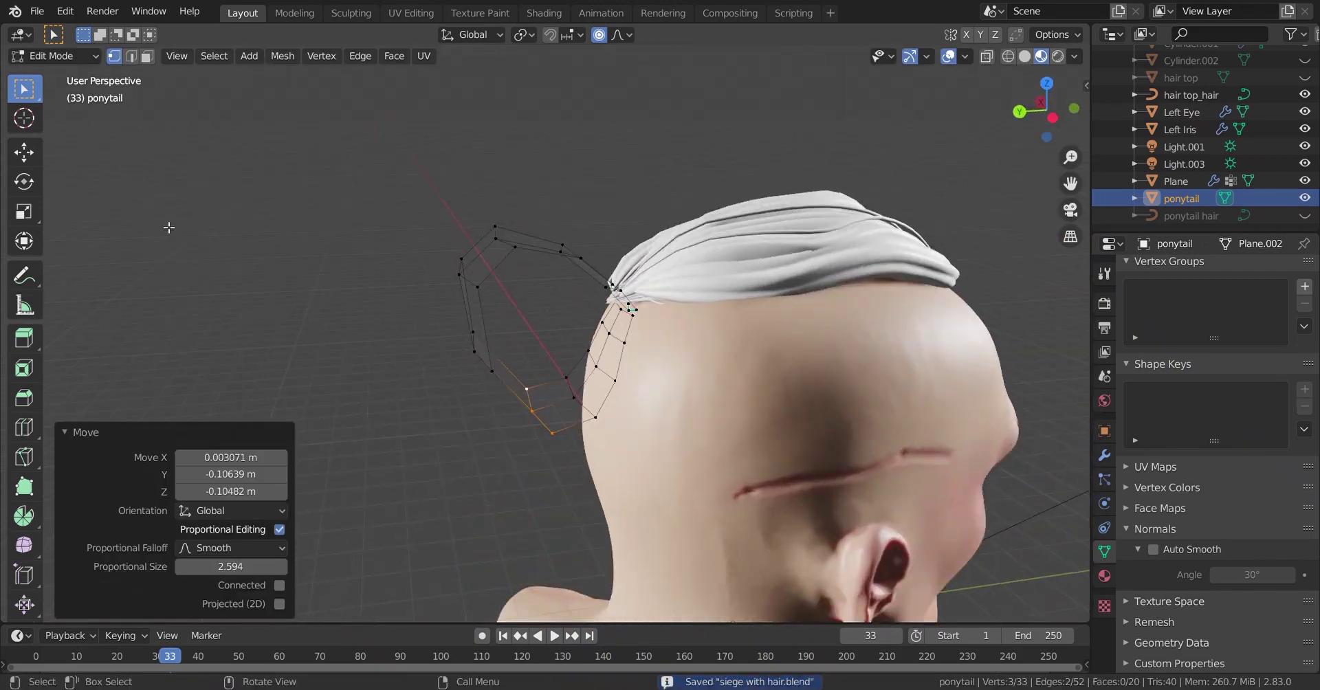
Generate hair curves from the grid surface with Hair Tool
key(Tab)
key(F3)
click(592, 299)
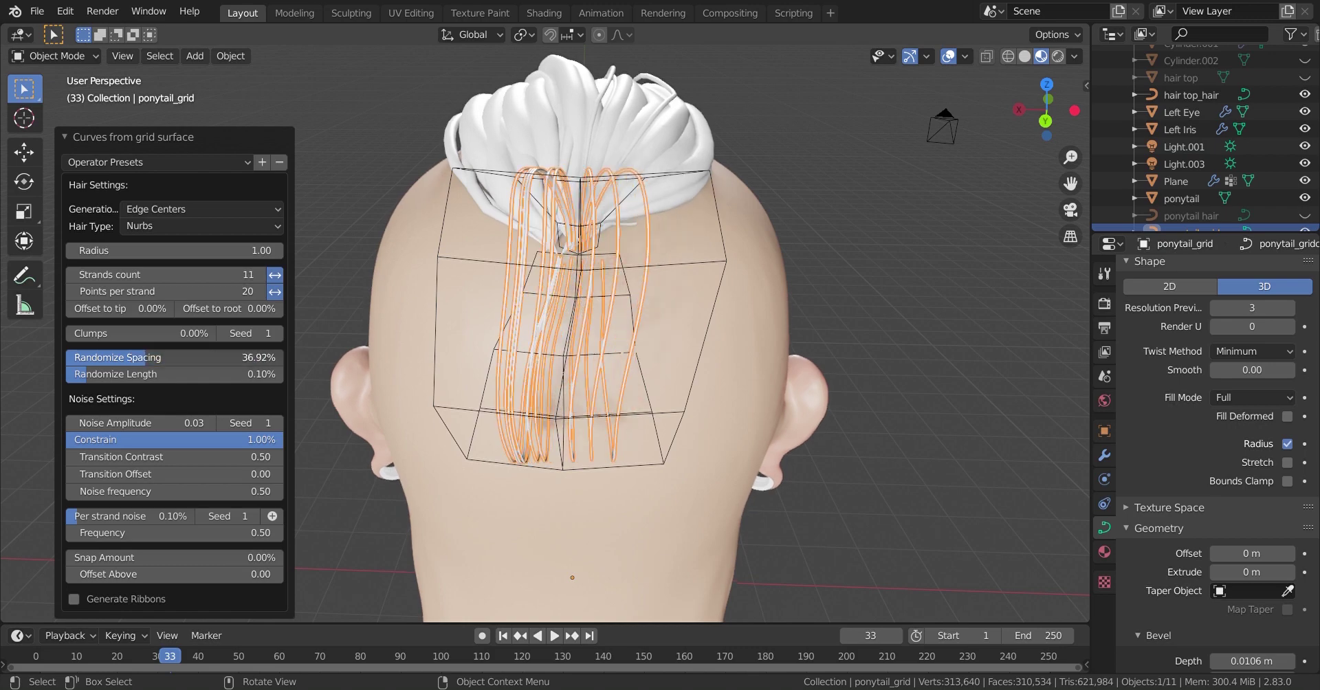
Increase the generated loop to 12 strands
middle_drag(522, 274, 568, 297)
click(267, 281)
middle_drag(316, 295, 173, 427)
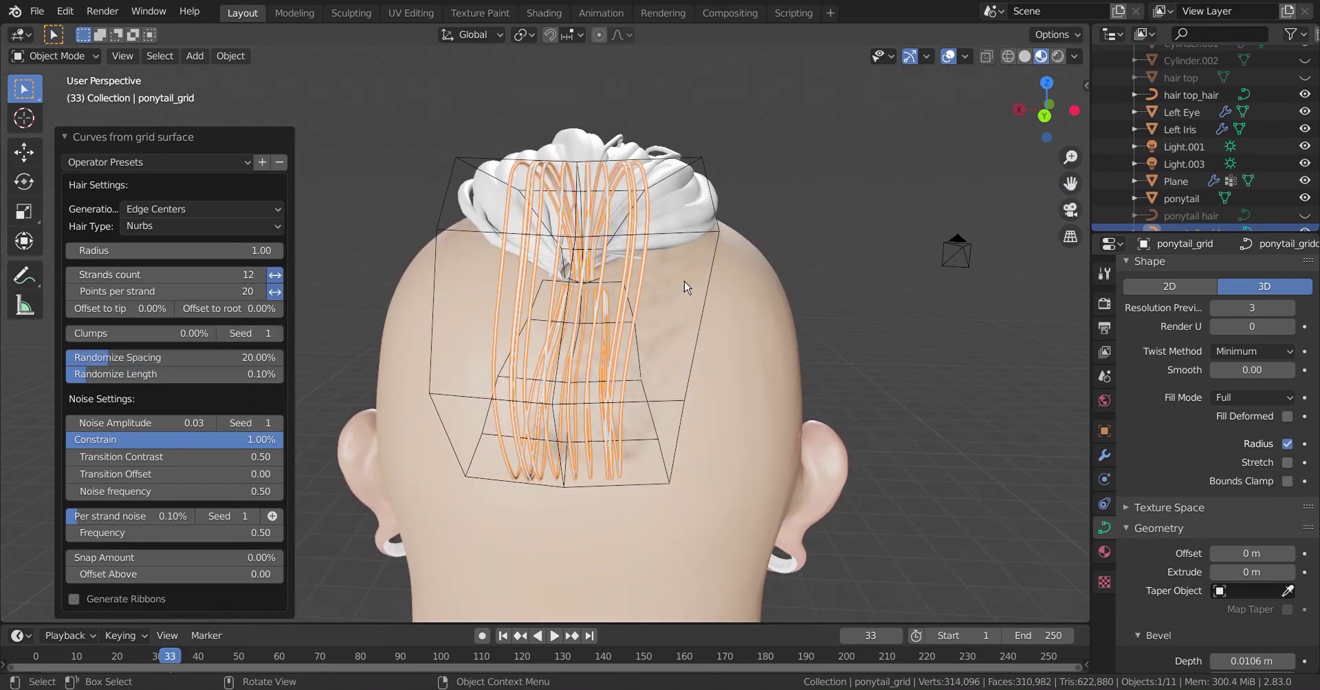
middle_drag(686, 287, 523, 309)
Hide the guide mesh and set the strands' Bevel Object to BezierCircle
click(1181, 198)
click(1304, 198)
click(1196, 228)
scroll(518, 314, up, 5)
scroll(1206, 420, down, 5)
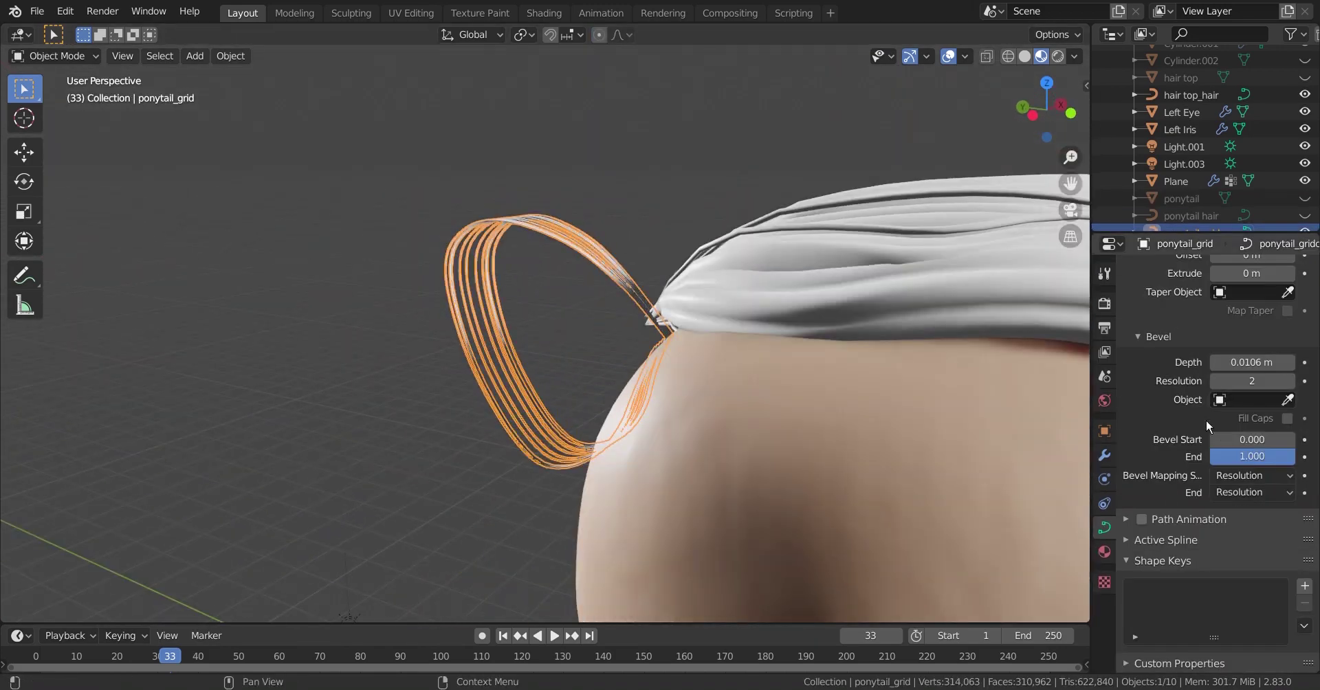
click(1251, 400)
Thin the tips of the loop strands and save the file
key(Tab)
mouse_move(523, 309)
middle_down()
mouse_move(622, 71)
mouse_move(777, 303)
middle_up()
key(alt+s)
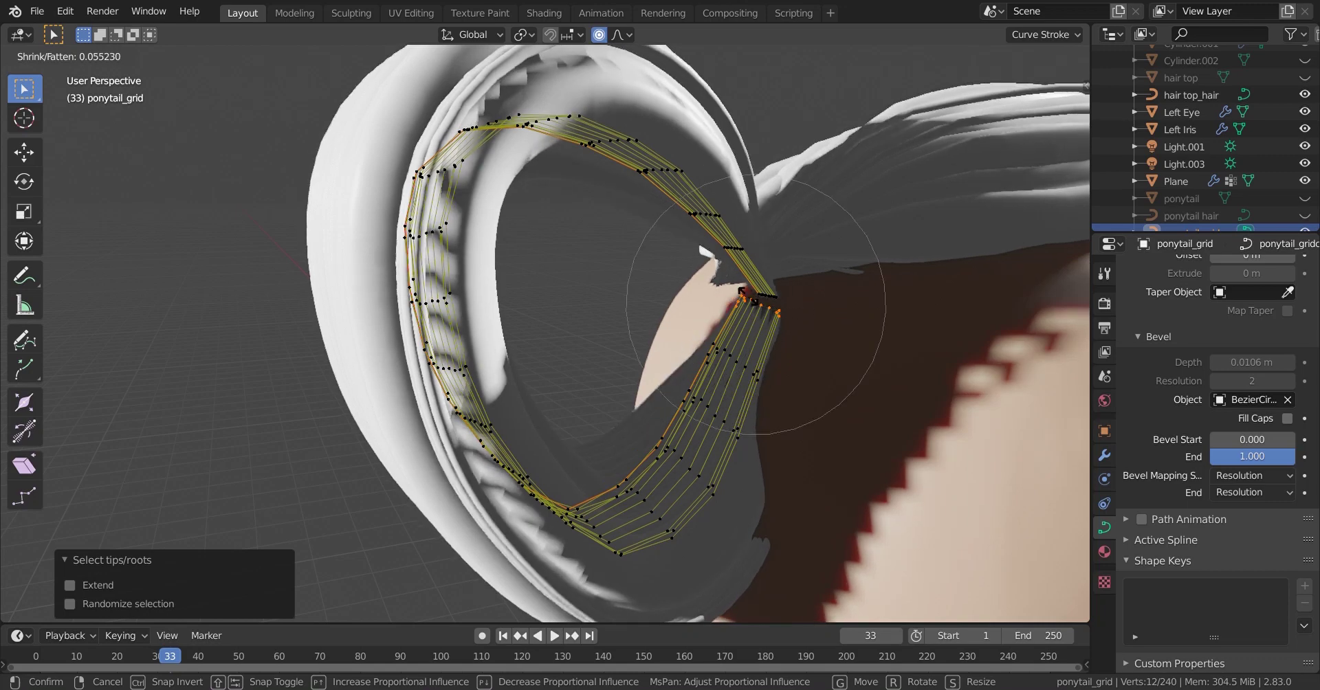
click(741, 289)
key(ctrl+s)
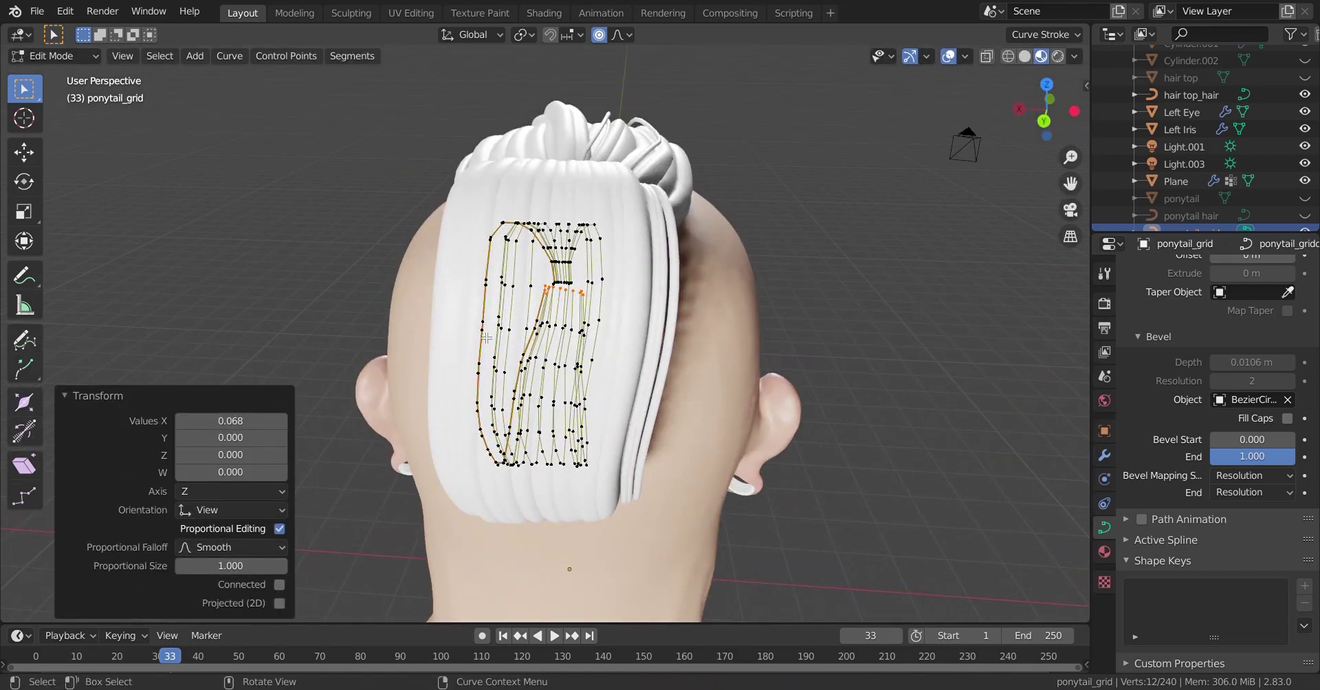
Reshape the loop points with proportional-editing moves and a scale
mouse_move(486, 337)
middle_down()
mouse_move(579, 364)
mouse_move(602, 406)
mouse_move(596, 447)
mouse_move(546, 178)
middle_up()
key(g)
click(614, 377)
key(o)
click(636, 430)
click(451, 431)
mouse_move(451, 431)
middle_down()
mouse_move(550, 385)
mouse_move(668, 434)
middle_up()
key(s)
click(591, 398)
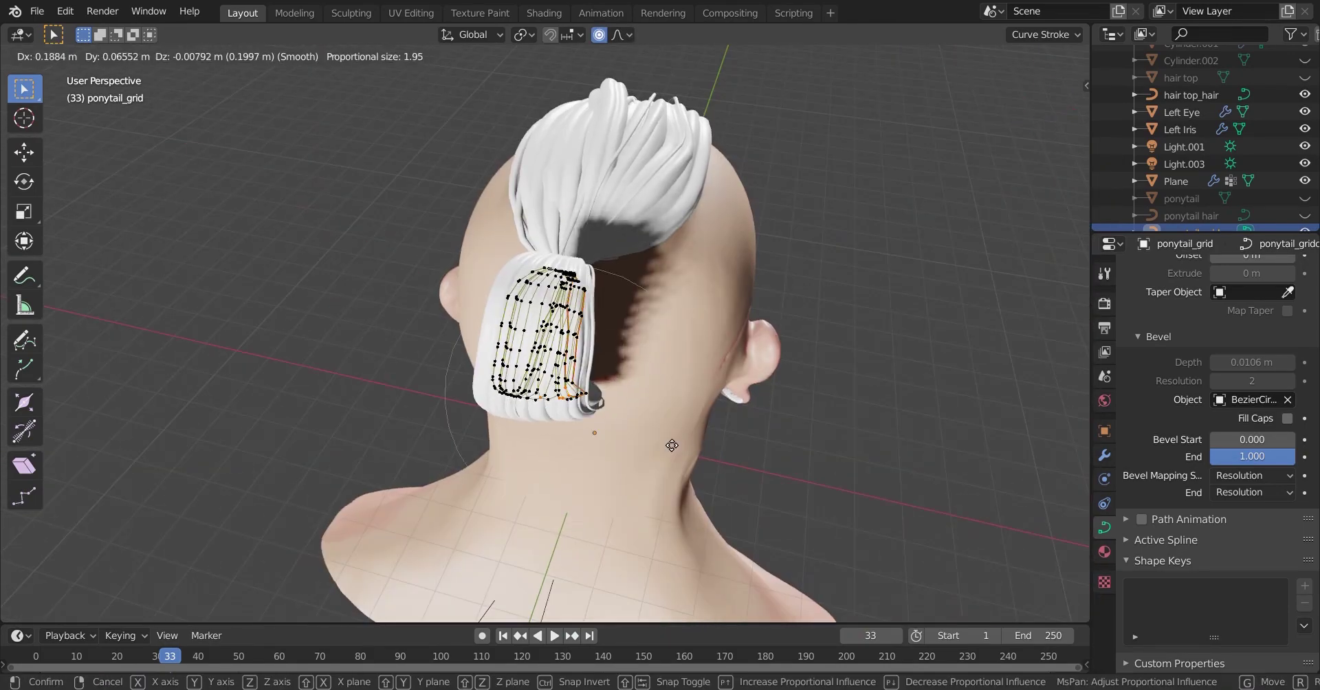
mouse_move(610, 343)
middle_down()
mouse_move(592, 330)
mouse_move(783, 314)
mouse_move(576, 386)
mouse_move(541, 351)
mouse_move(698, 354)
mouse_move(653, 65)
mouse_move(591, 330)
mouse_move(572, 338)
middle_up()
Check the camera view, then move the loop points into position
key(Tab)
key(KP_0)
key(Tab)
key(g)
click(576, 386)
key(g)
click(541, 351)
Duplicate the hair loops, then rotate, scale, and tilt the copies into a bun
key(shift+d)
key(r)
click(699, 354)
key(r)
click(591, 330)
key(s)
click(591, 330)
key(alt+s)
key(Escape)
key(ctrl+z)
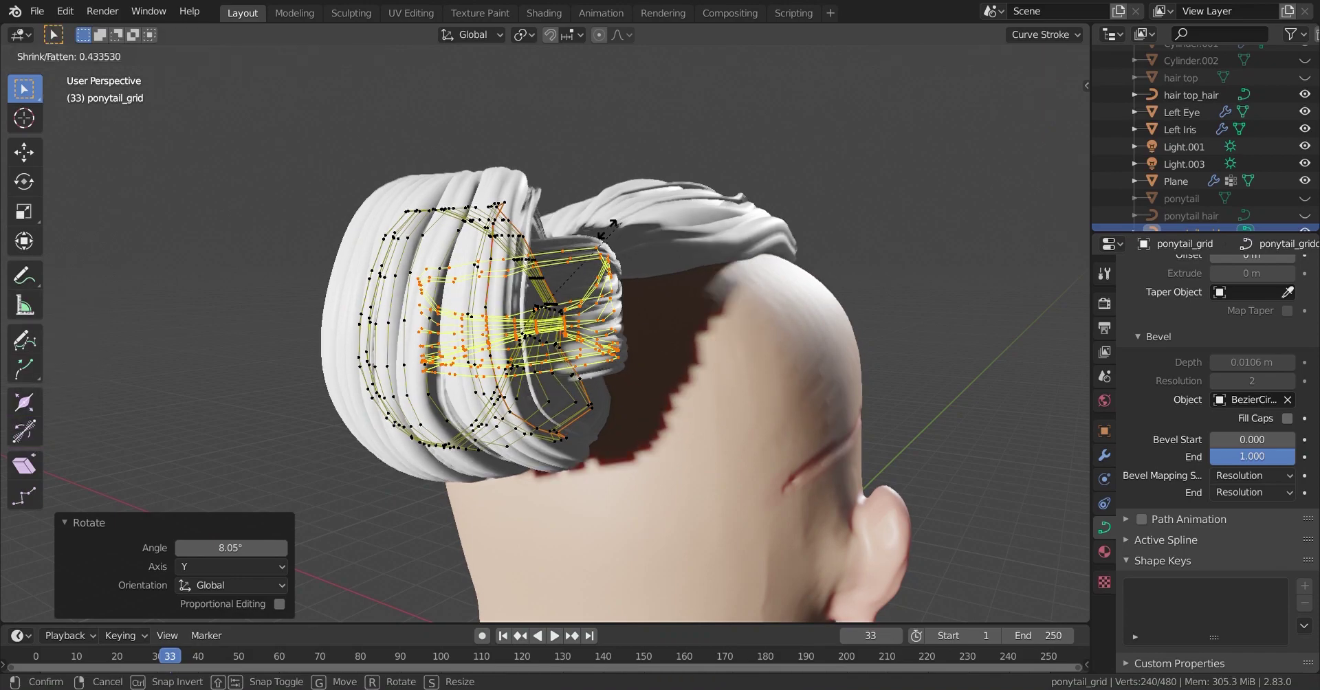
click(622, 190)
mouse_move(622, 190)
middle_down()
mouse_move(722, 324)
mouse_move(669, 328)
middle_up()
Select all linked points of the bun curves and view the bust through the camera
key(Tab)
click(669, 328)
click(670, 327)
key(Tab)
scroll(670, 327, up, 5)
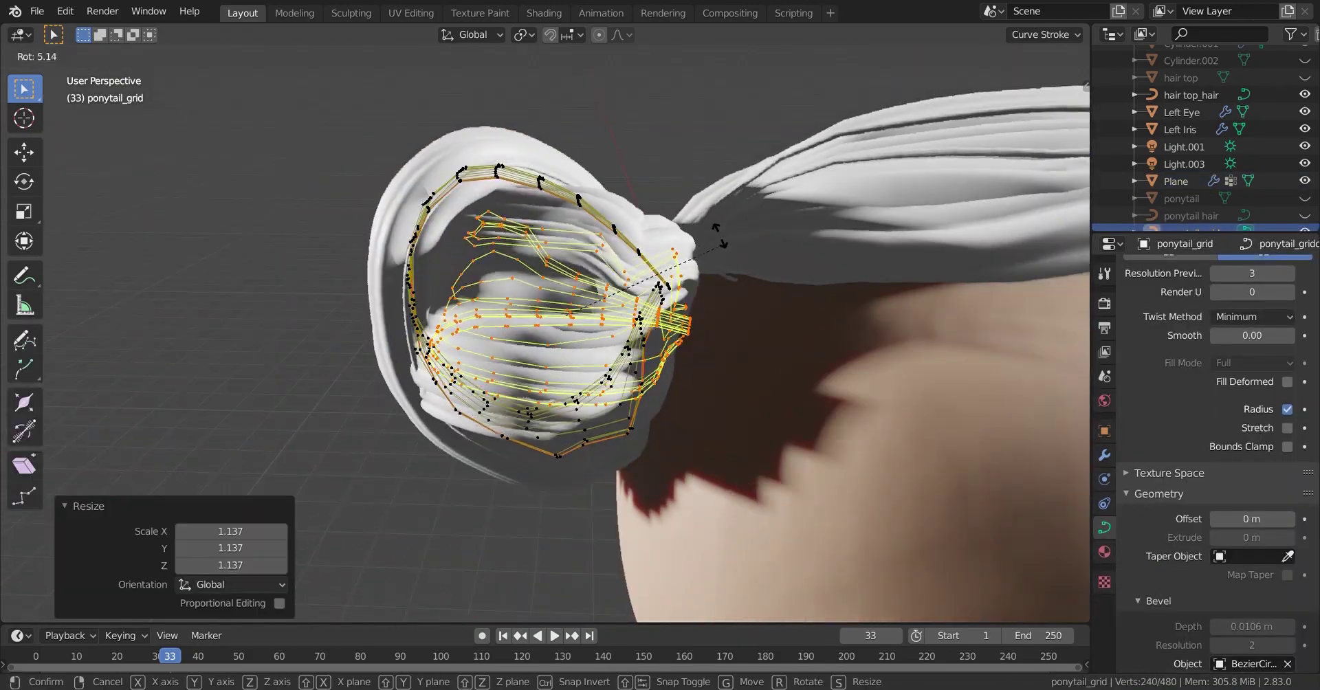
click(160, 55)
click(220, 219)
mouse_move(523, 309)
middle_down()
mouse_move(535, 315)
mouse_move(442, 366)
middle_up()
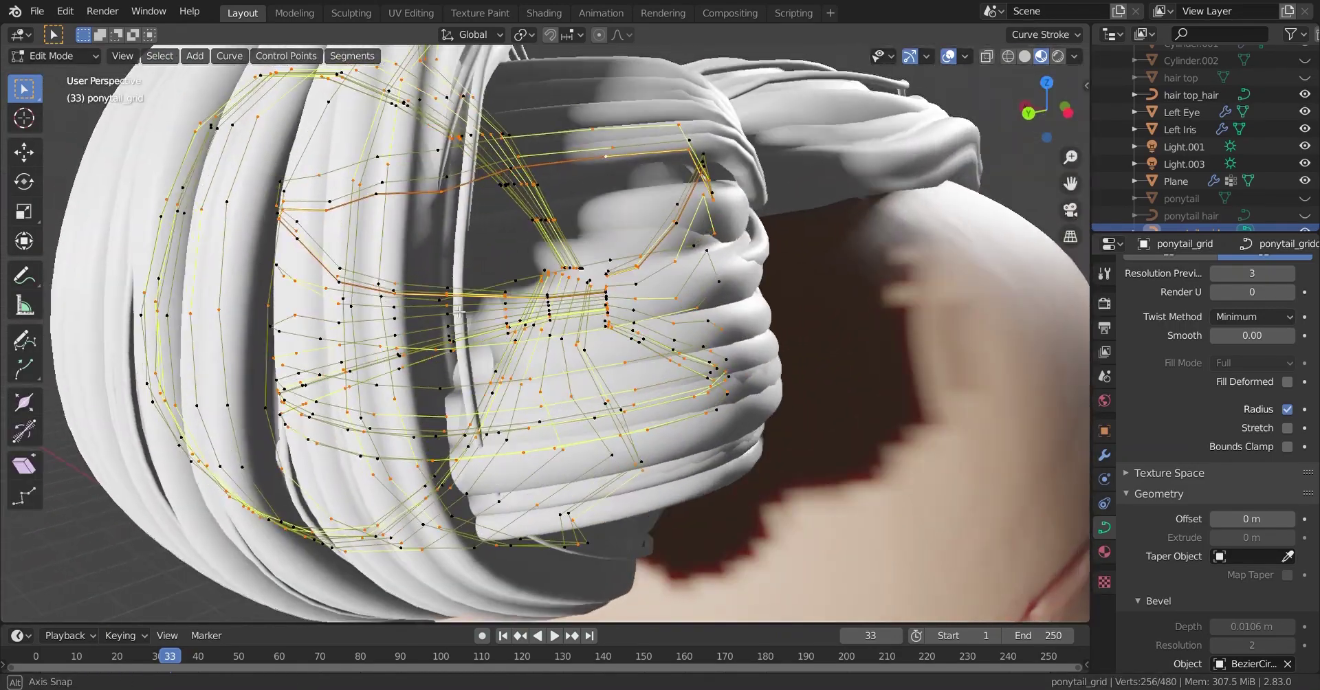
key(Tab)
key(KP_0)
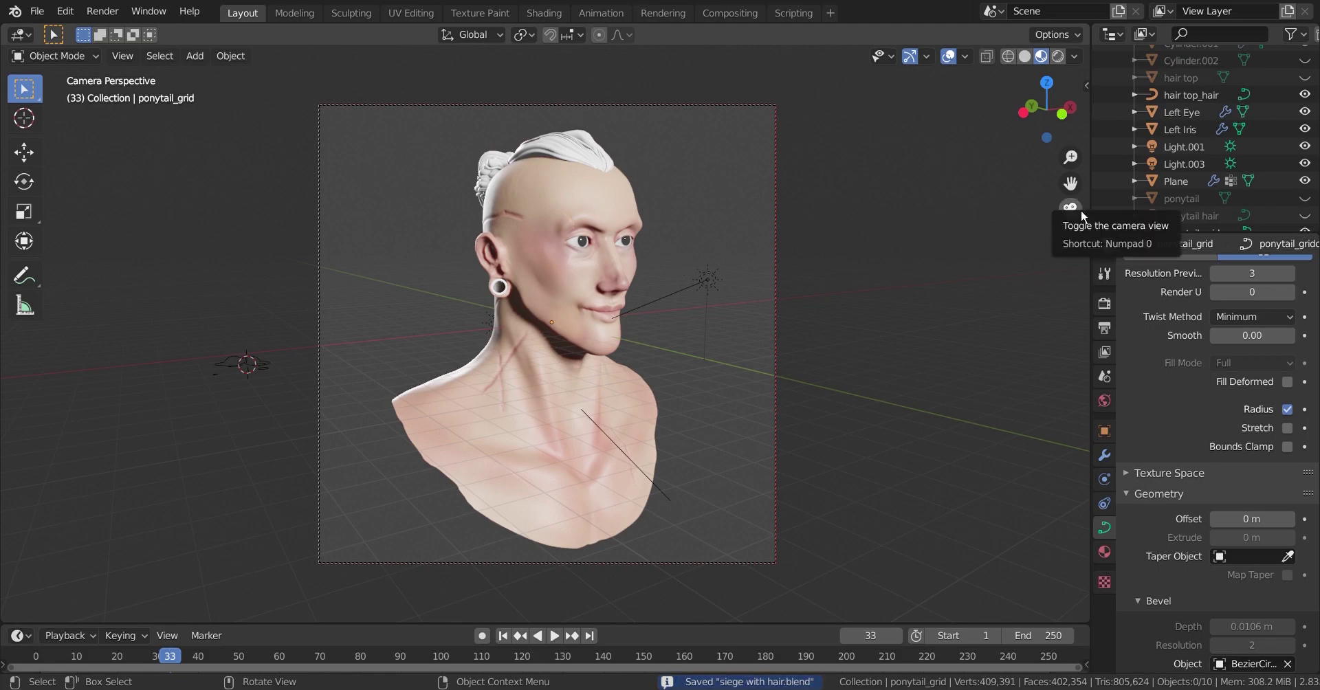
Move the bun curves closer to the head, name the object 'bun', and save
click(1082, 215)
key(Tab)
key(g)
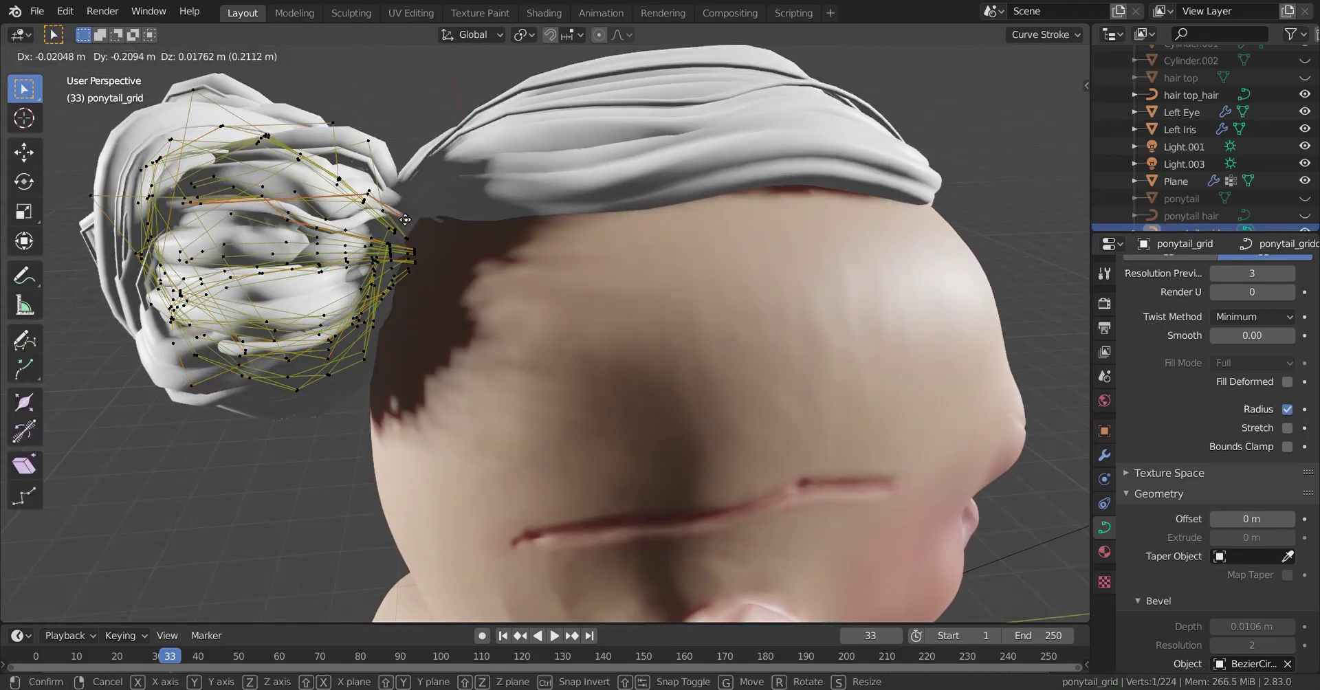
click(799, 291)
click(1079, 217)
key(Tab)
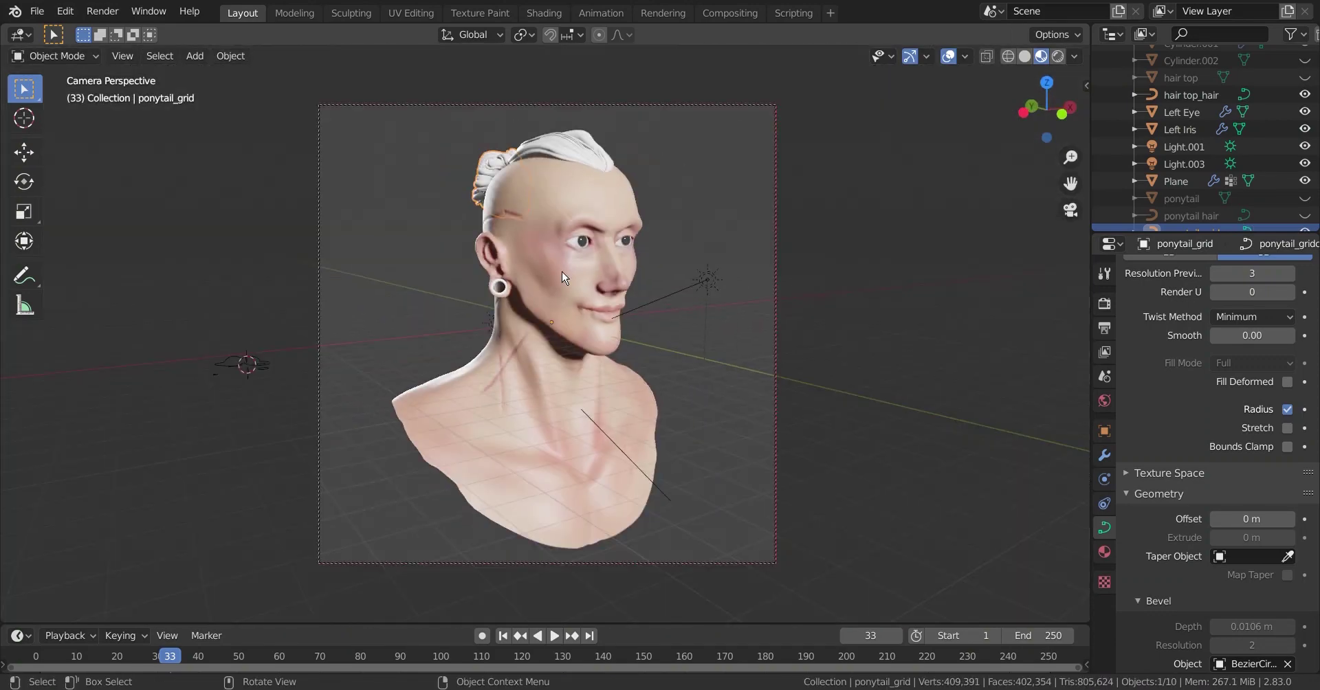
click(1079, 218)
middle_drag(770, 302, 748, 327)
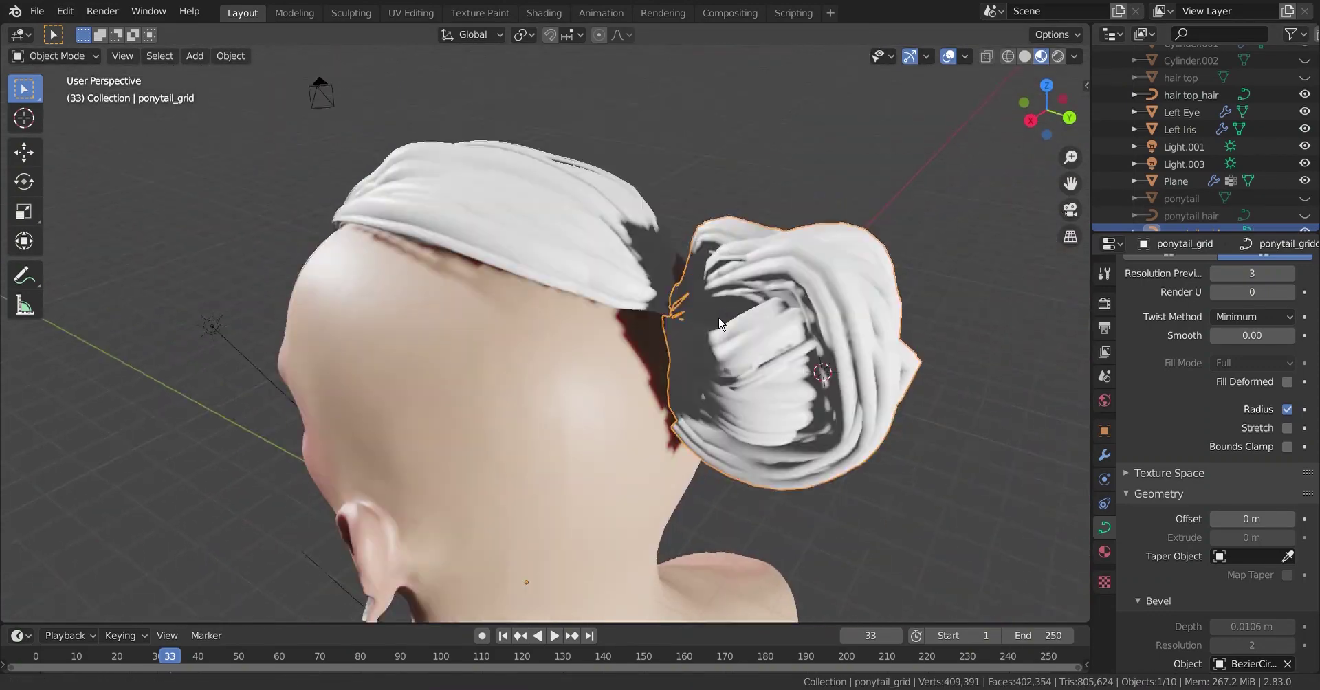
key(ctrl+s)
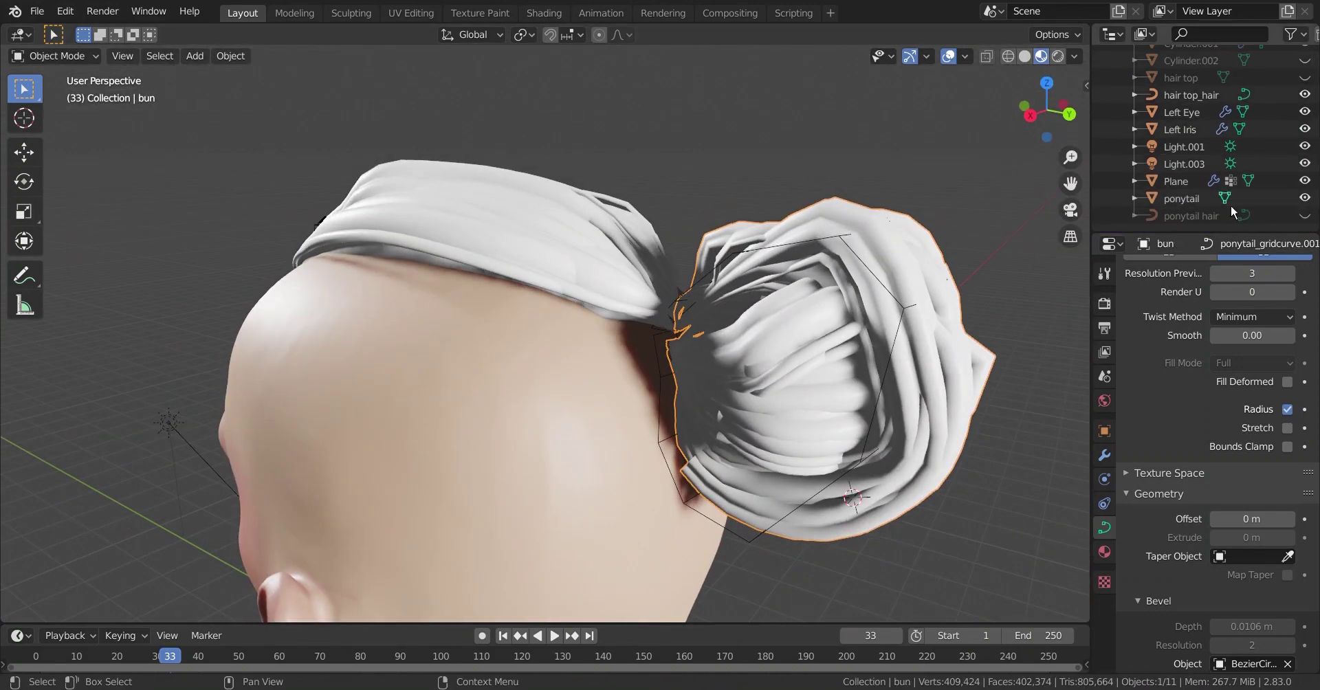
Select the ponytail guide mesh and show the Hair Tool sidebar settings
click(1181, 198)
scroll(774, 292, up, 3)
key(n)
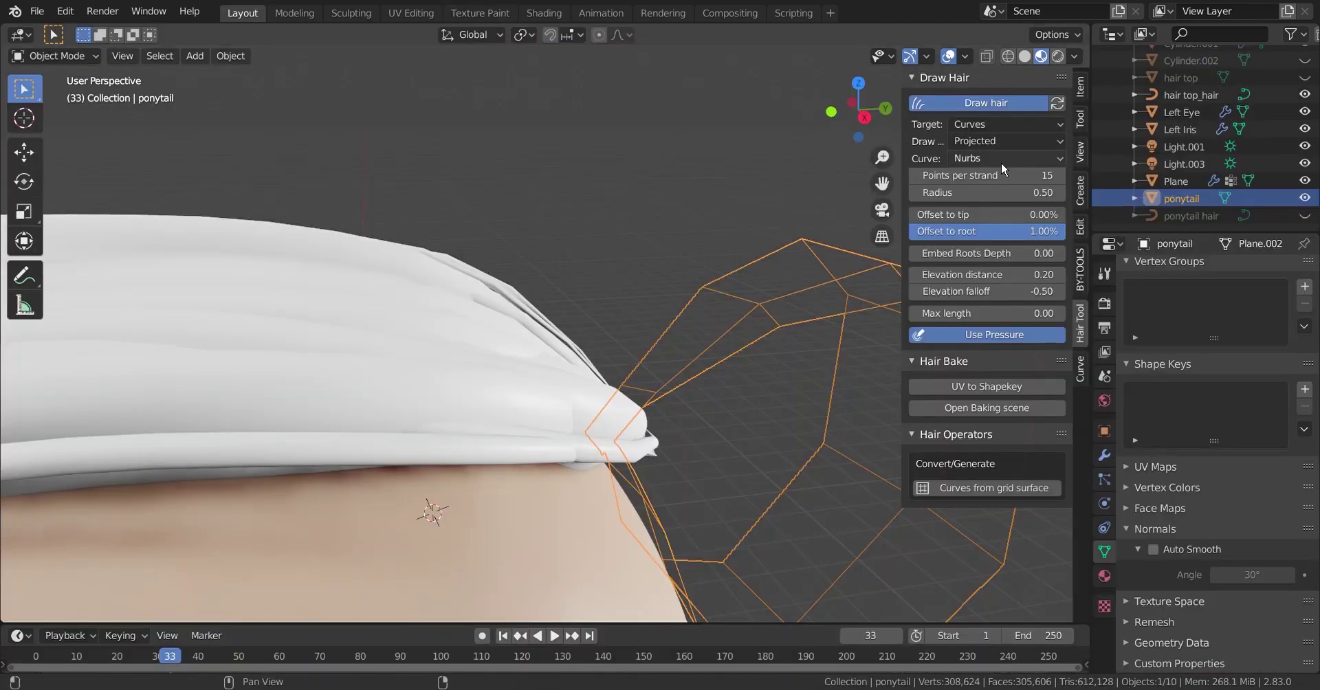
Switch hair drawing to Connected and draw three loose strands sprouting from the bun
click(1020, 180)
middle_drag(618, 344, 564, 323)
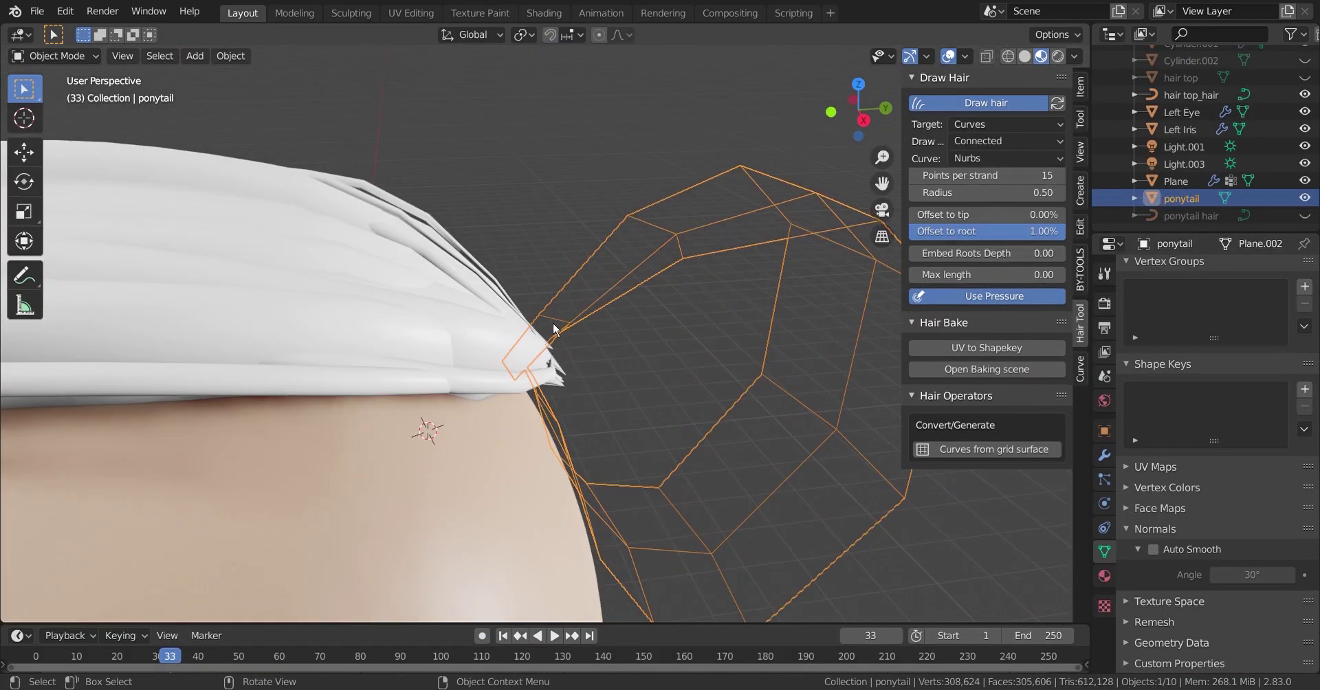
drag(560, 395, 636, 137)
mouse_move(636, 137)
middle_down()
mouse_move(543, 359)
mouse_move(522, 323)
middle_up()
drag(446, 313, 591, 258)
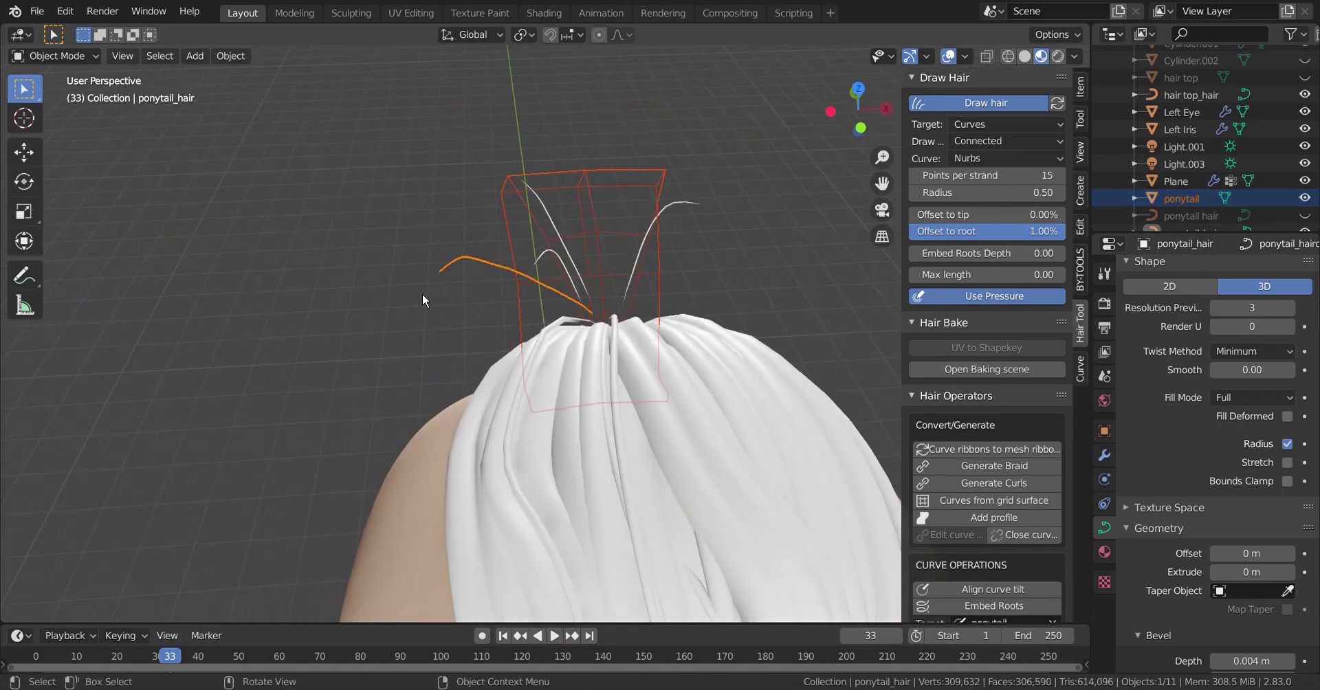
mouse_move(591, 258)
middle_down()
mouse_move(550, 447)
mouse_move(610, 480)
mouse_move(688, 385)
mouse_move(790, 318)
mouse_move(580, 323)
middle_up()
Enter edit mode on the new bun strands and rotate them into place
key(ctrl+z)
key(ctrl+shift+z)
key(Tab)
mouse_move(509, 196)
middle_down()
mouse_move(454, 352)
mouse_move(536, 323)
mouse_move(581, 342)
mouse_move(618, 310)
middle_up()
key(alt+s)
key(r)
click(550, 330)
Move the strands, check their placement through the camera, and leave curve editing
scroll(618, 310, down, 3)
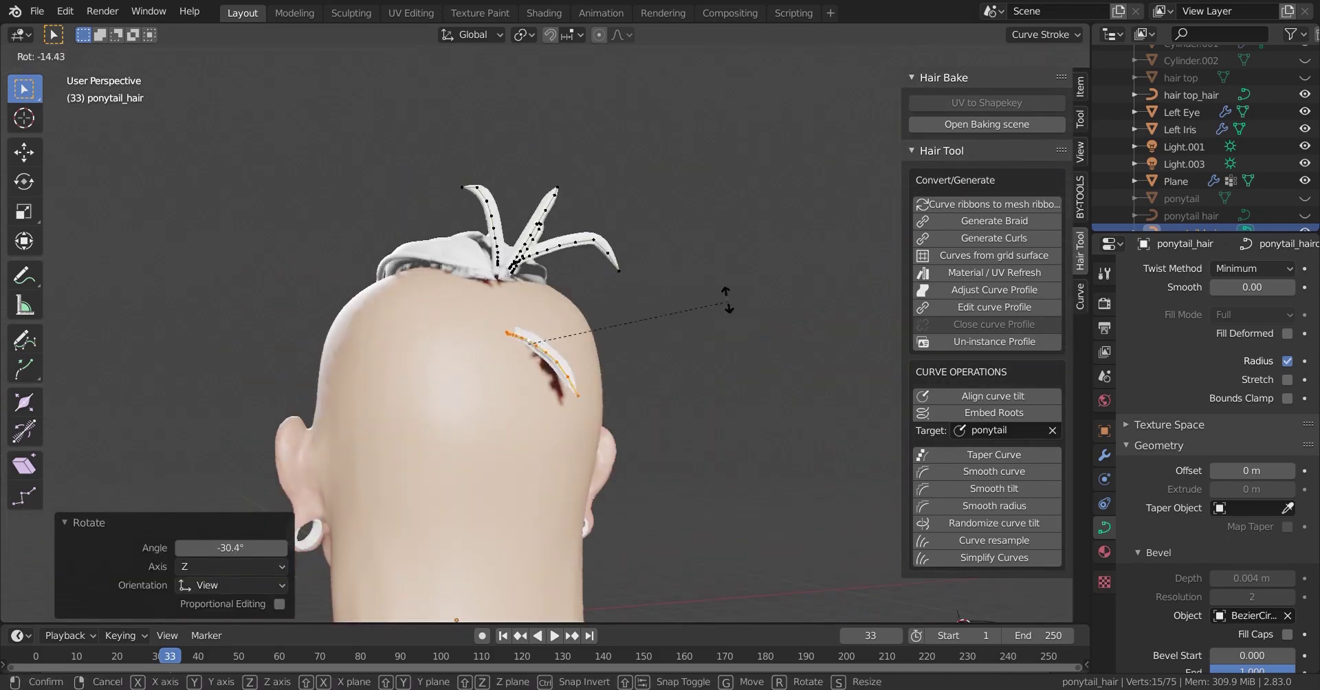
key(g)
click(653, 275)
key(KP_0)
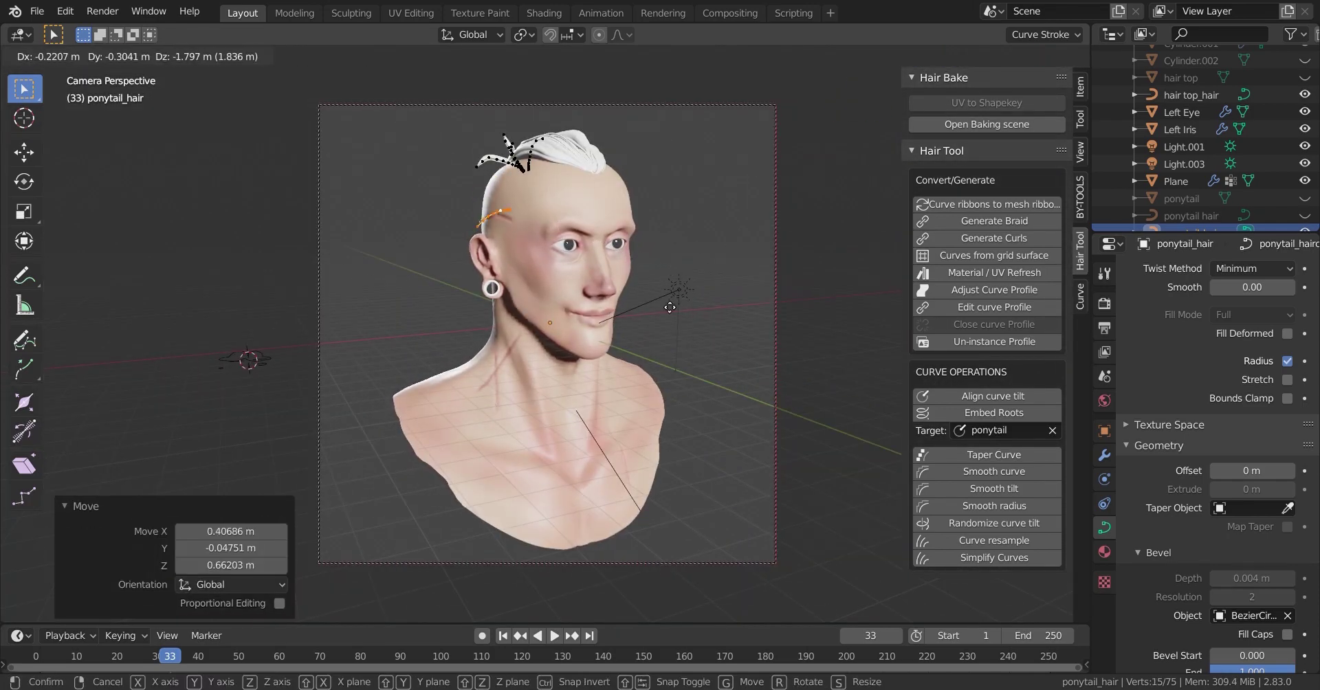
key(Escape)
key(Tab)
scroll(1234, 187, up, 5)
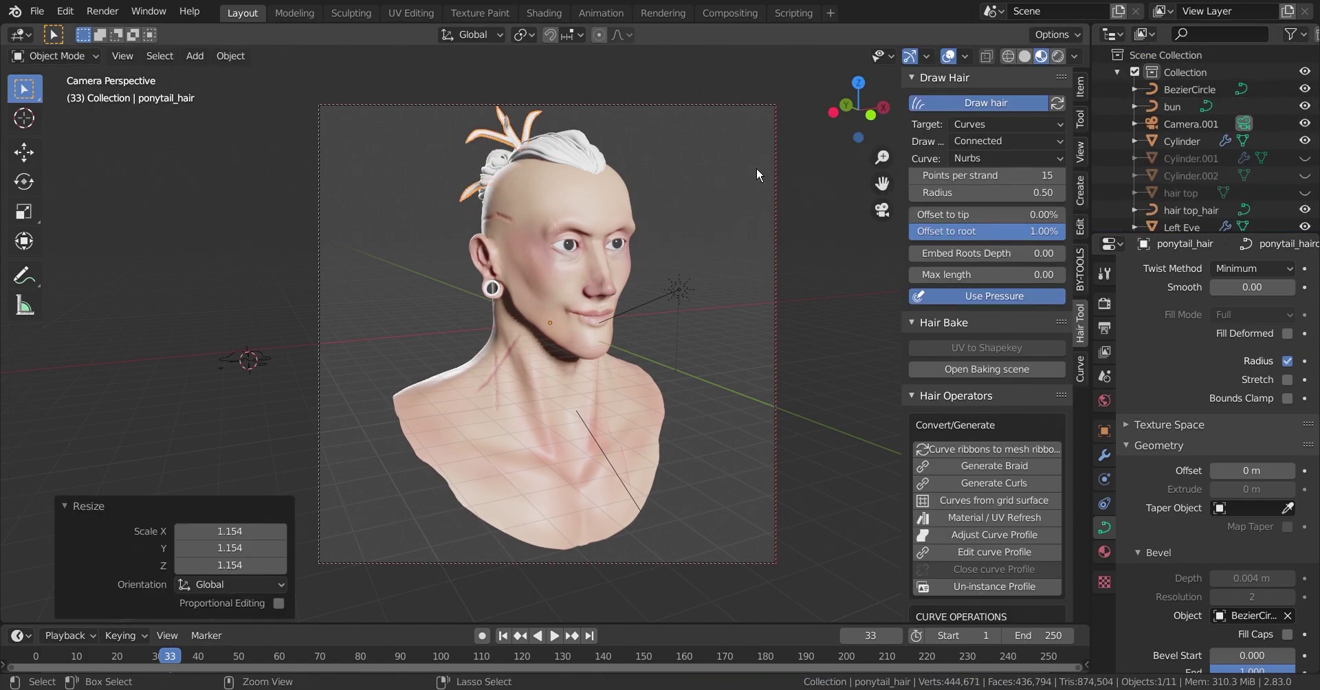
Set the strands' origin to their geometry and shrink their thickness
key(ctrl+alt+shift+c)
key(Tab)
key(alt+s)
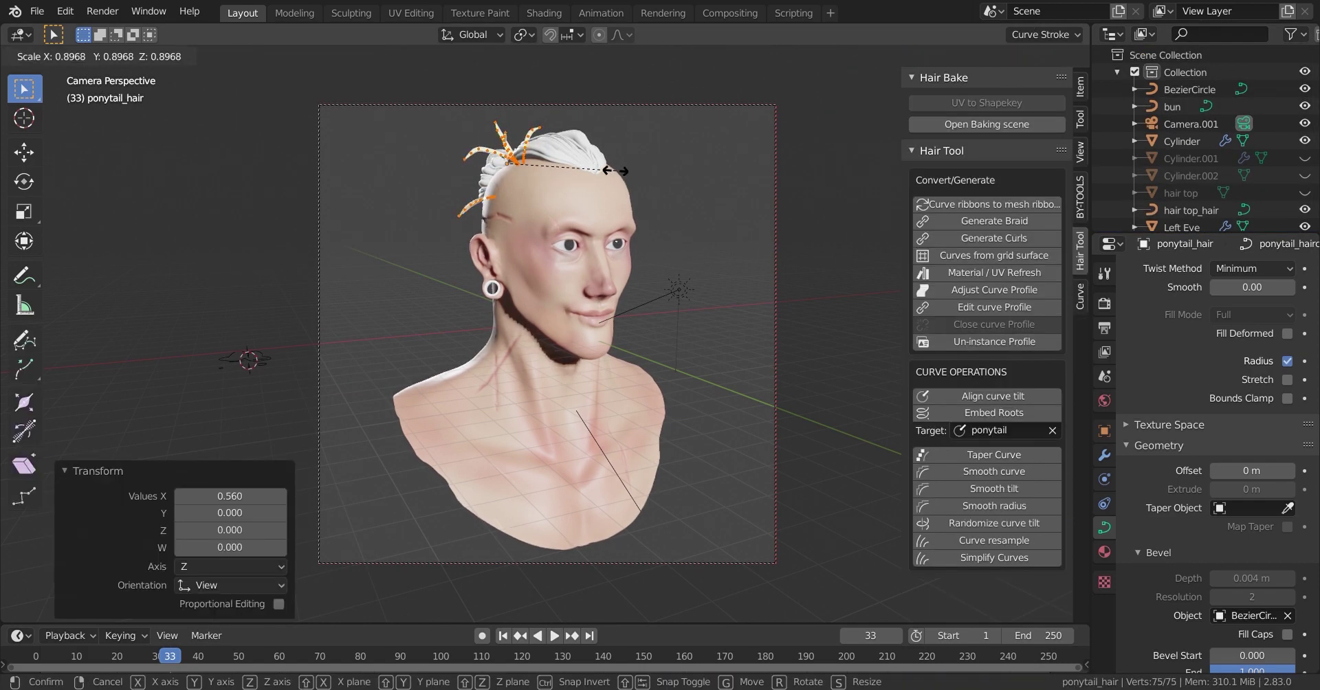
click(615, 171)
Reposition the strands at the back of the bun and draw a new strand over the mohawk
scroll(687, 191, up, 4)
mouse_move(633, 151)
middle_down()
mouse_move(756, 220)
mouse_move(678, 195)
middle_up()
click(737, 180)
scroll(756, 220, up, 3)
key(g)
click(757, 208)
scroll(756, 208, down, 4)
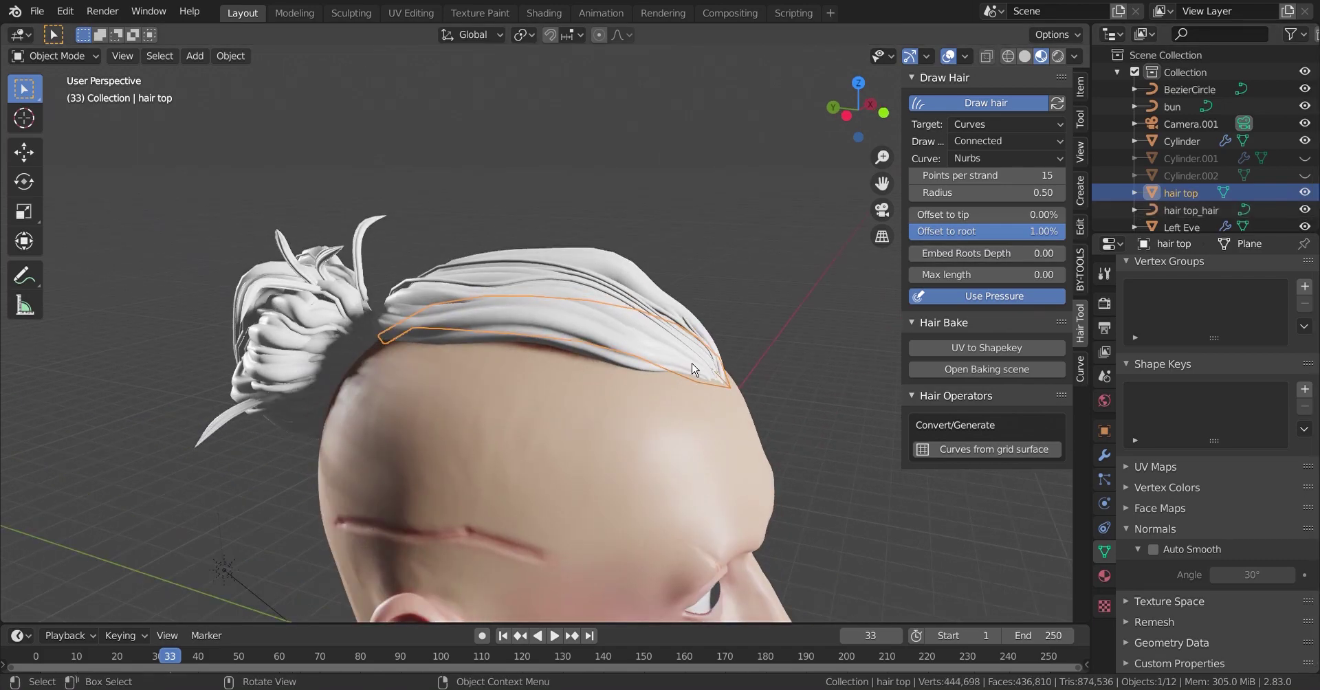
drag(693, 369, 711, 352)
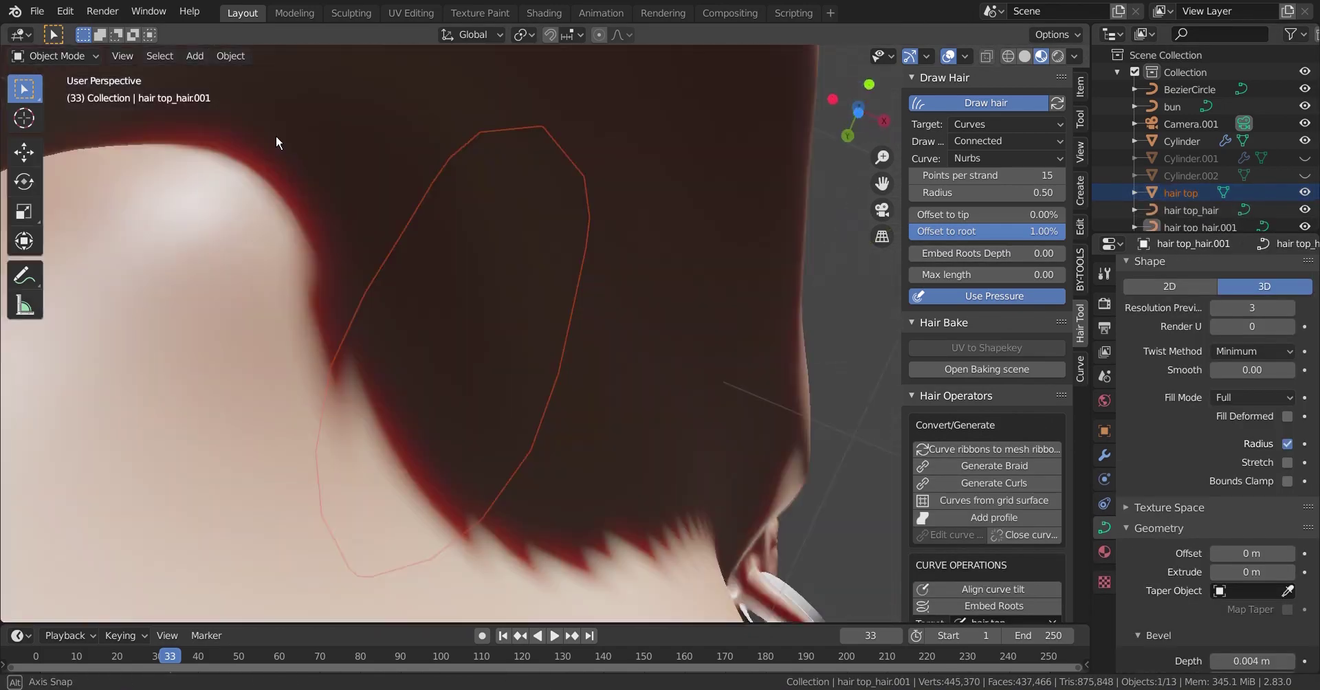
Pull back to see the whole top of the head and view the bust through the scene camera
middle_drag(276, 142, 443, 303)
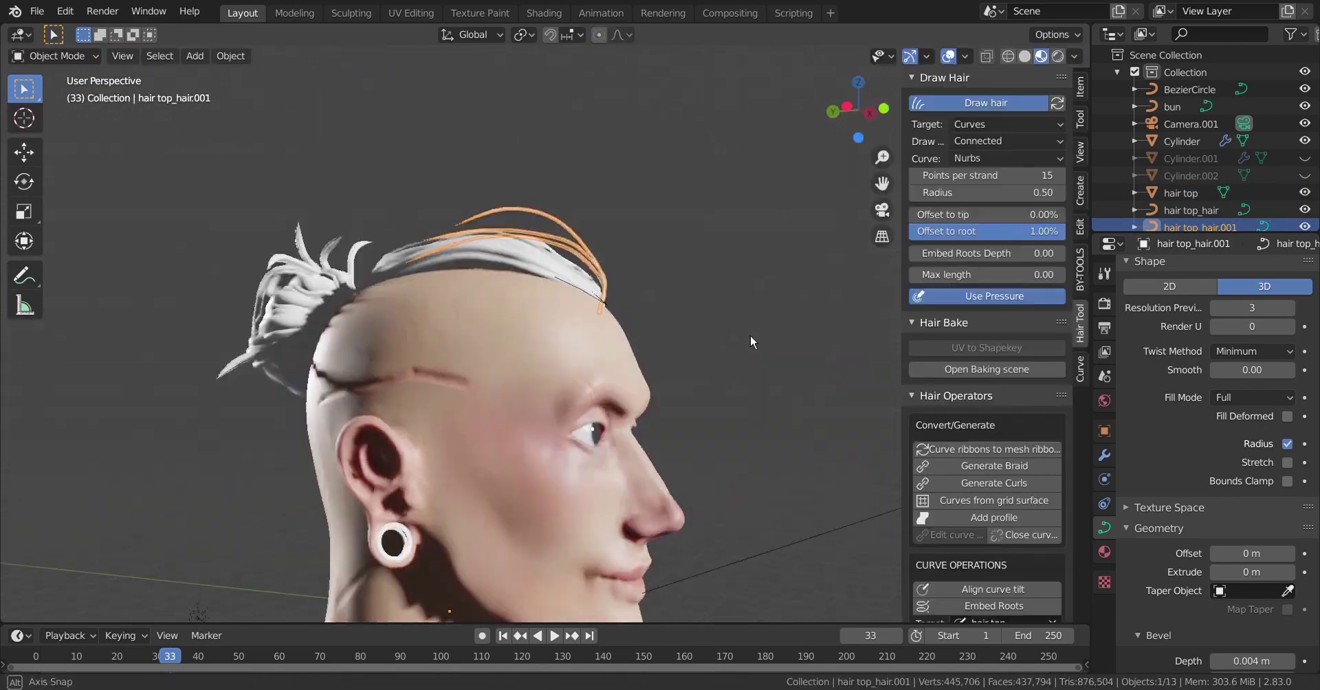
key(KP_0)
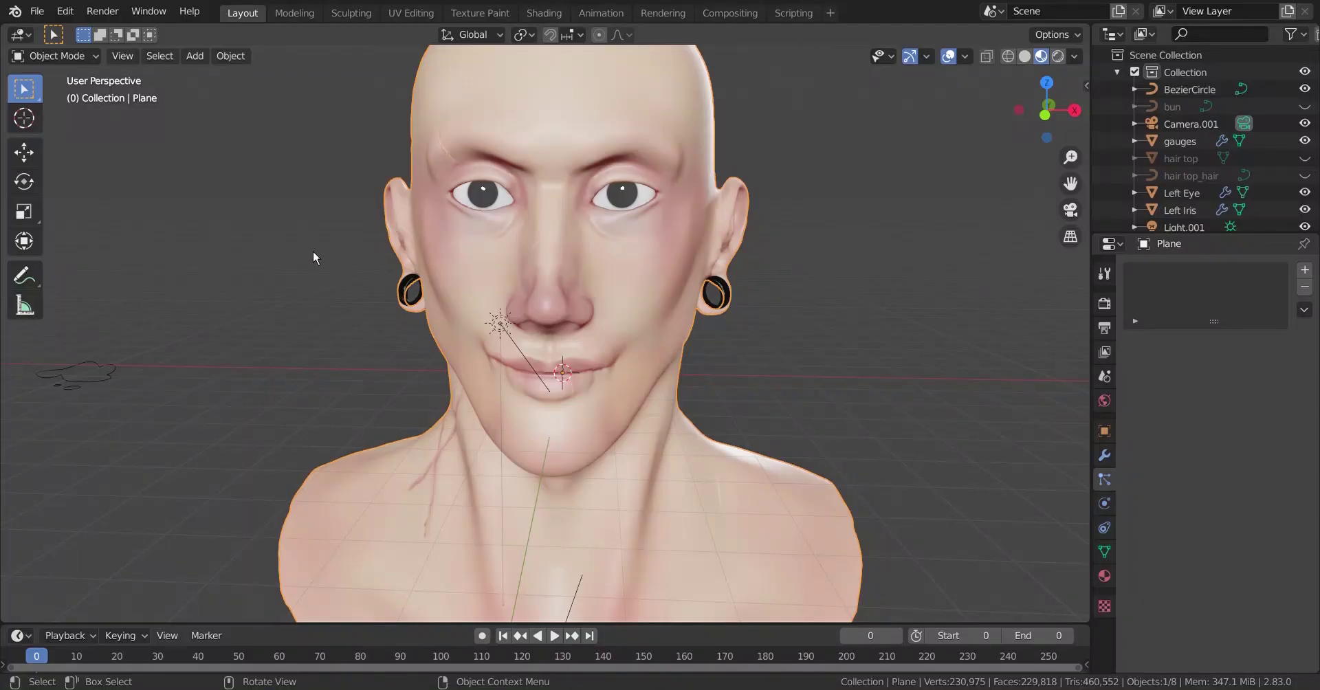
Give the eyebrow Hair Shape diameter scale 1.0, root 0.007 m and tip 0.002 m
middle_drag(313, 258, 566, 347)
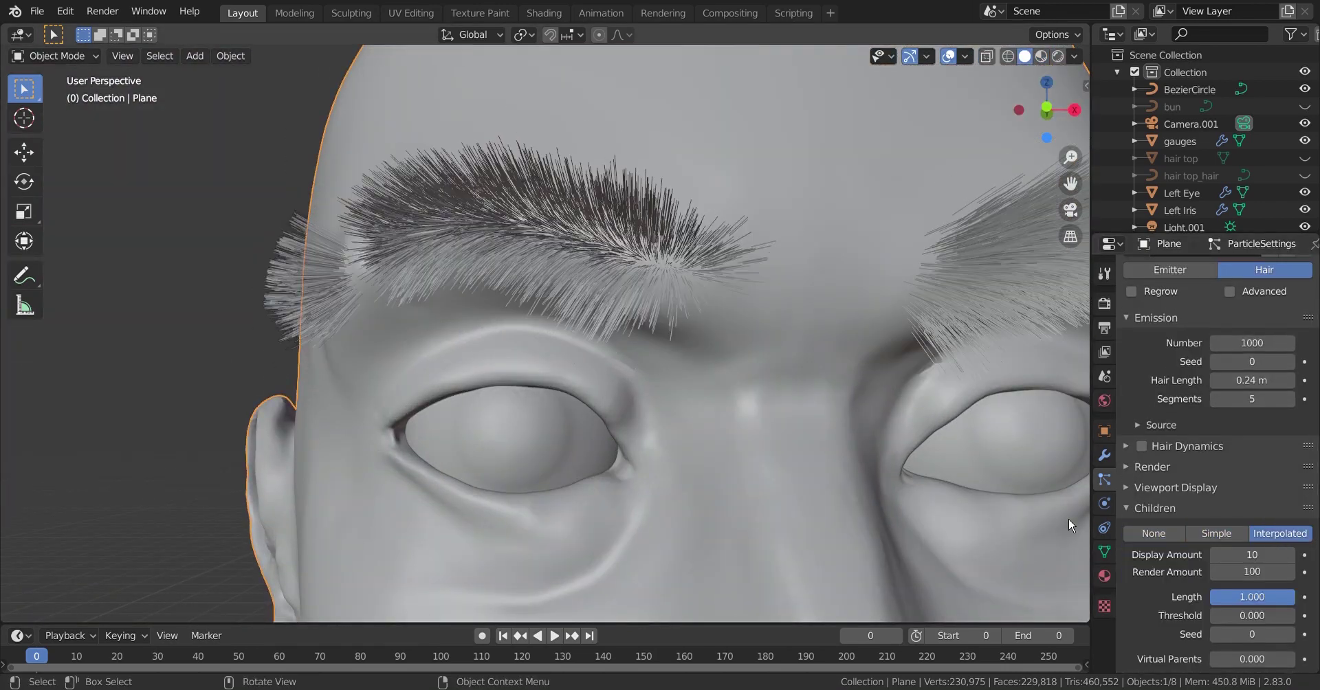
ctrl+scroll(1251, 554, down, 2)
scroll(1235, 600, down, 8)
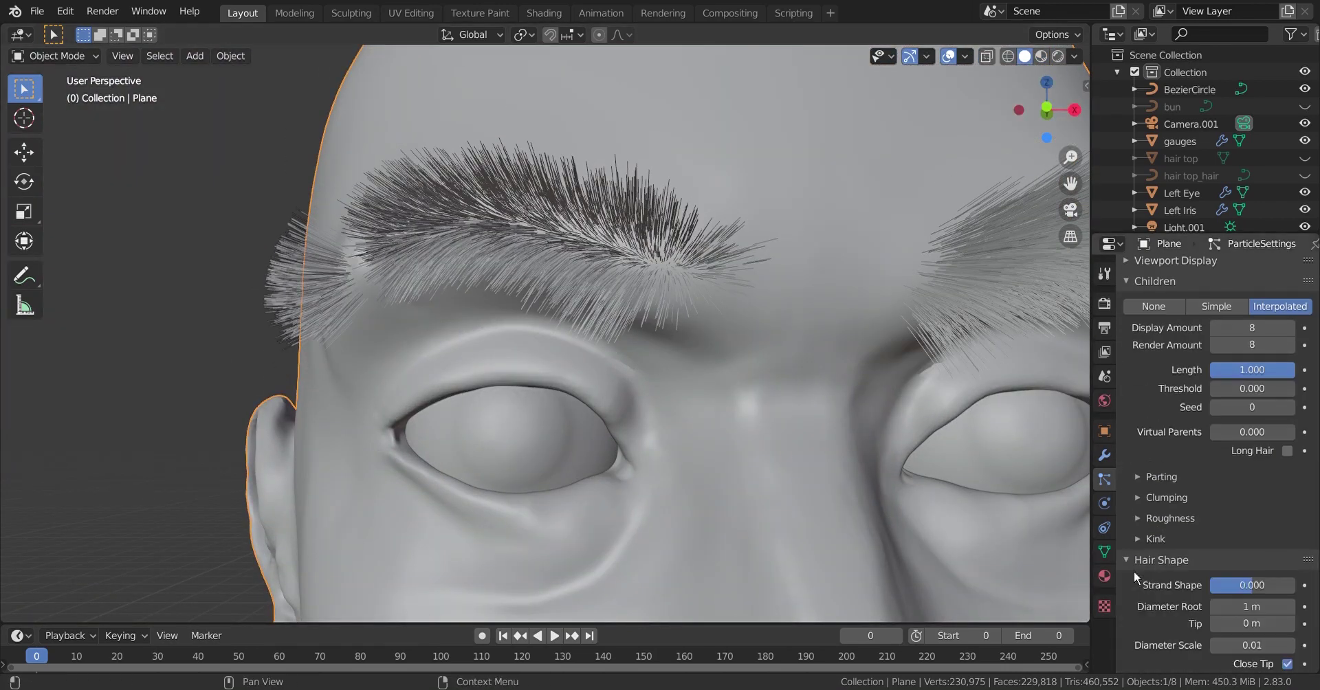
scroll(1135, 577, down, 3)
double_click(1236, 563)
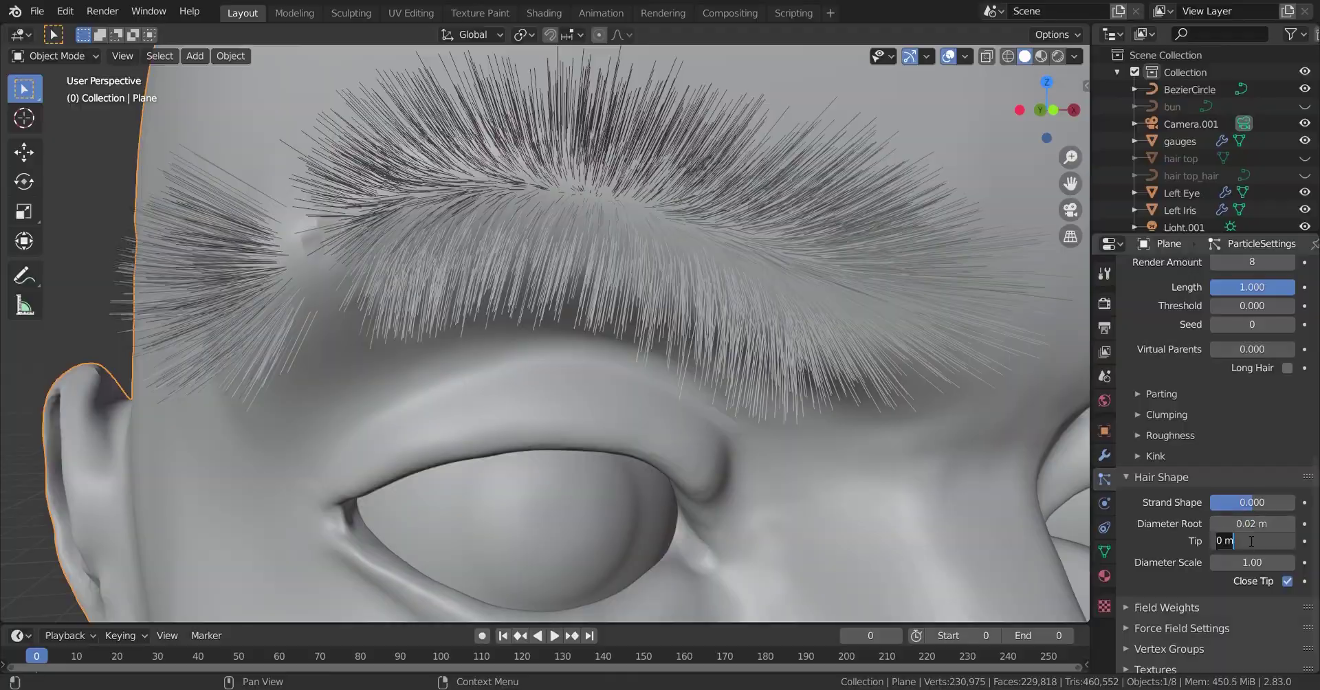
click(1057, 56)
click(1268, 524)
text(3)
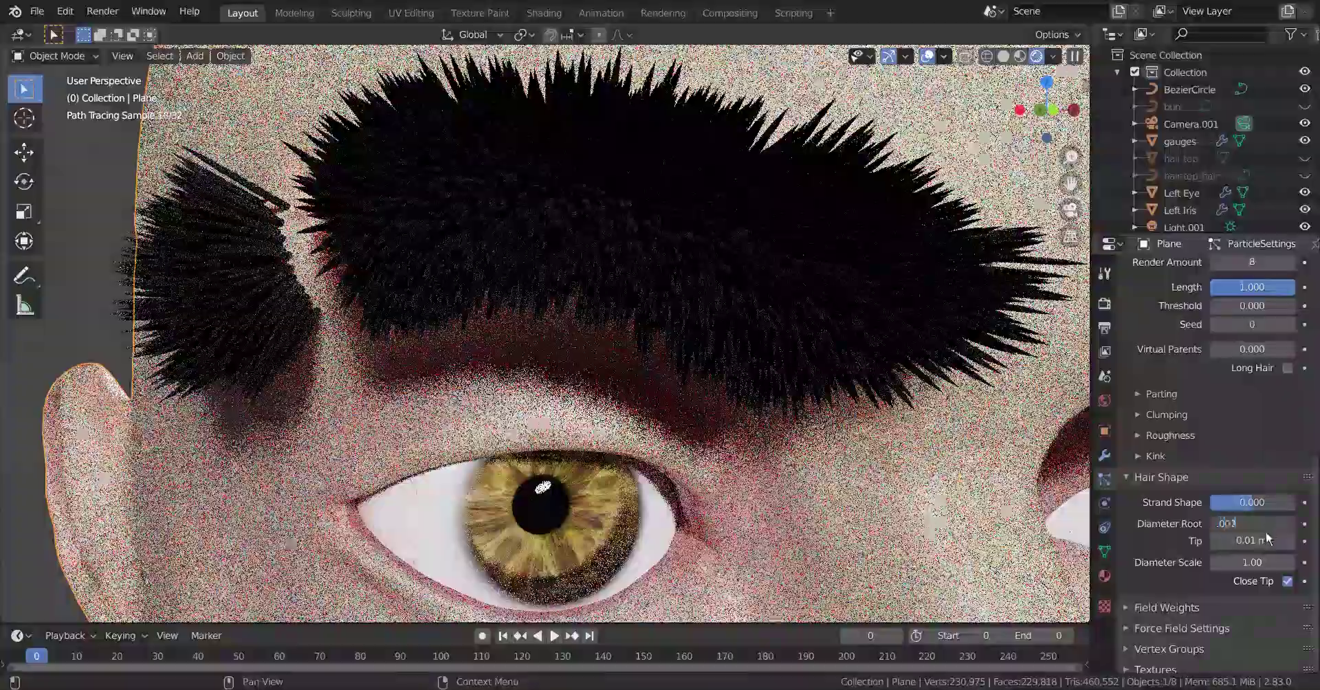
key(Return)
double_click(1251, 540)
text(0.002)
key(Return)
click(1041, 55)
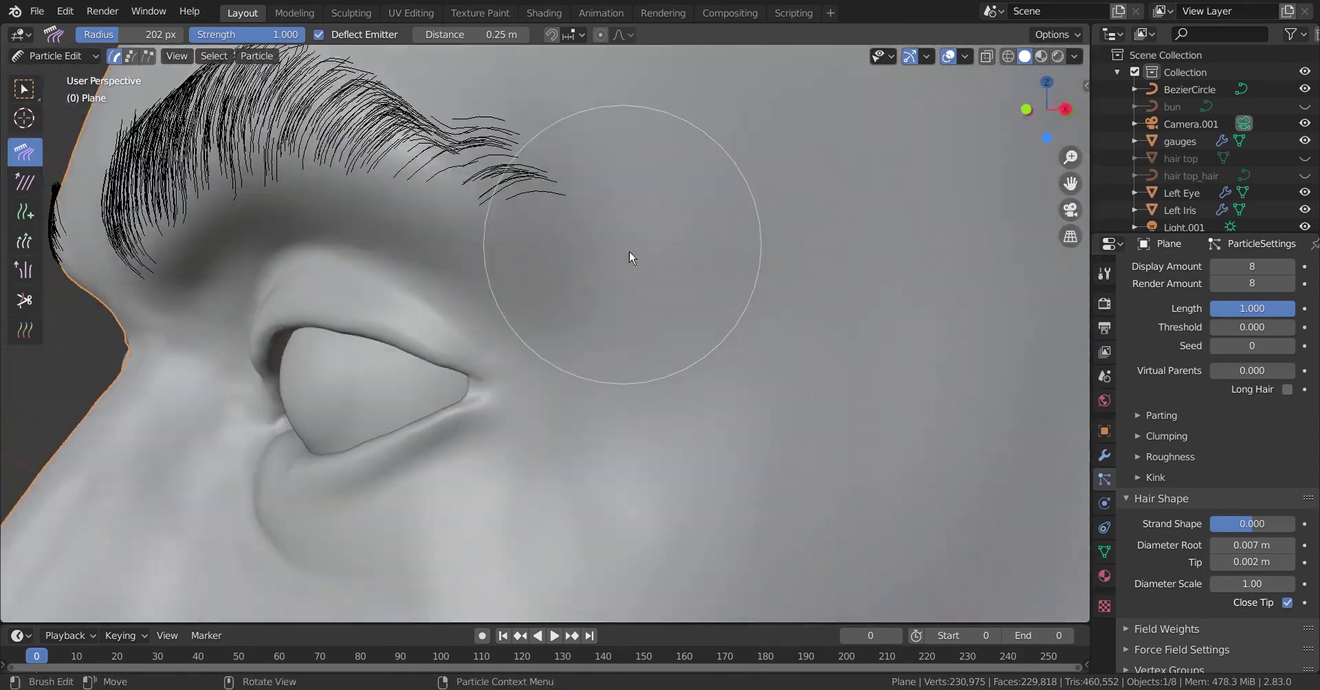
Check the brows through the scene camera and set the eyebrow child hair amount to 3
middle_drag(629, 250, 631, 285)
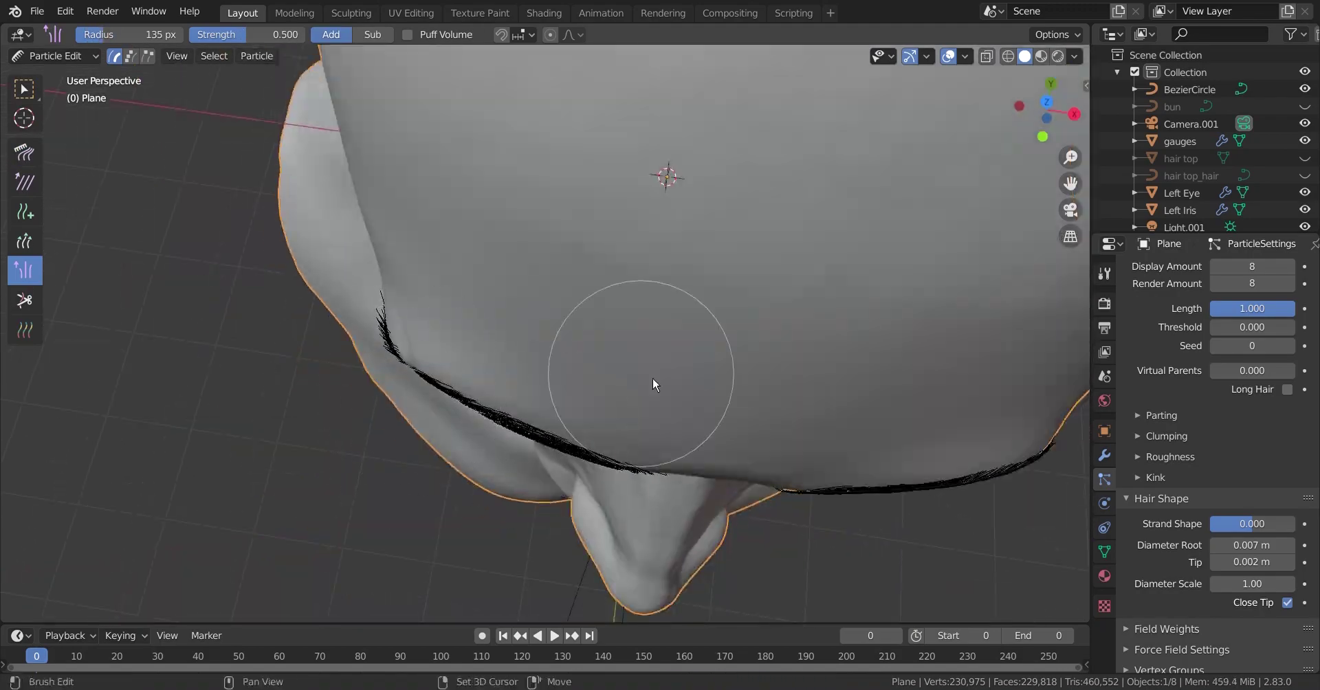
mouse_move(653, 378)
middle_down()
mouse_move(533, 219)
mouse_move(607, 277)
middle_up()
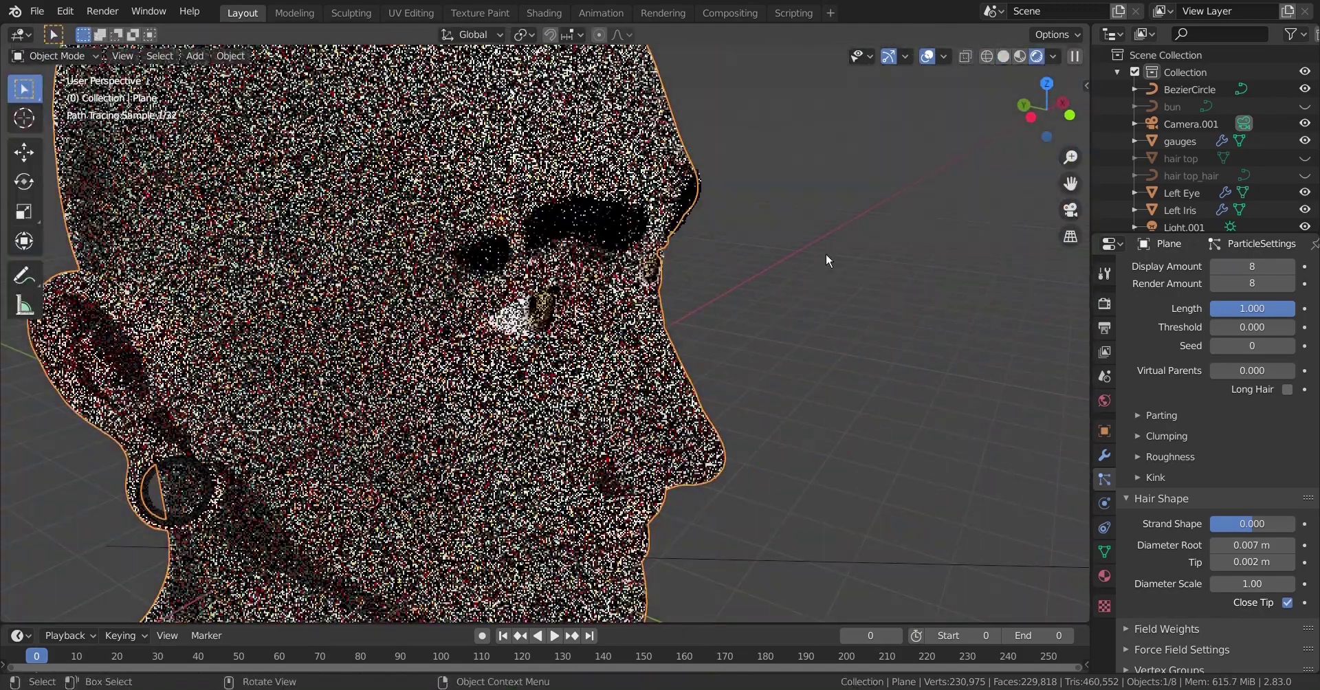
key(KP_0)
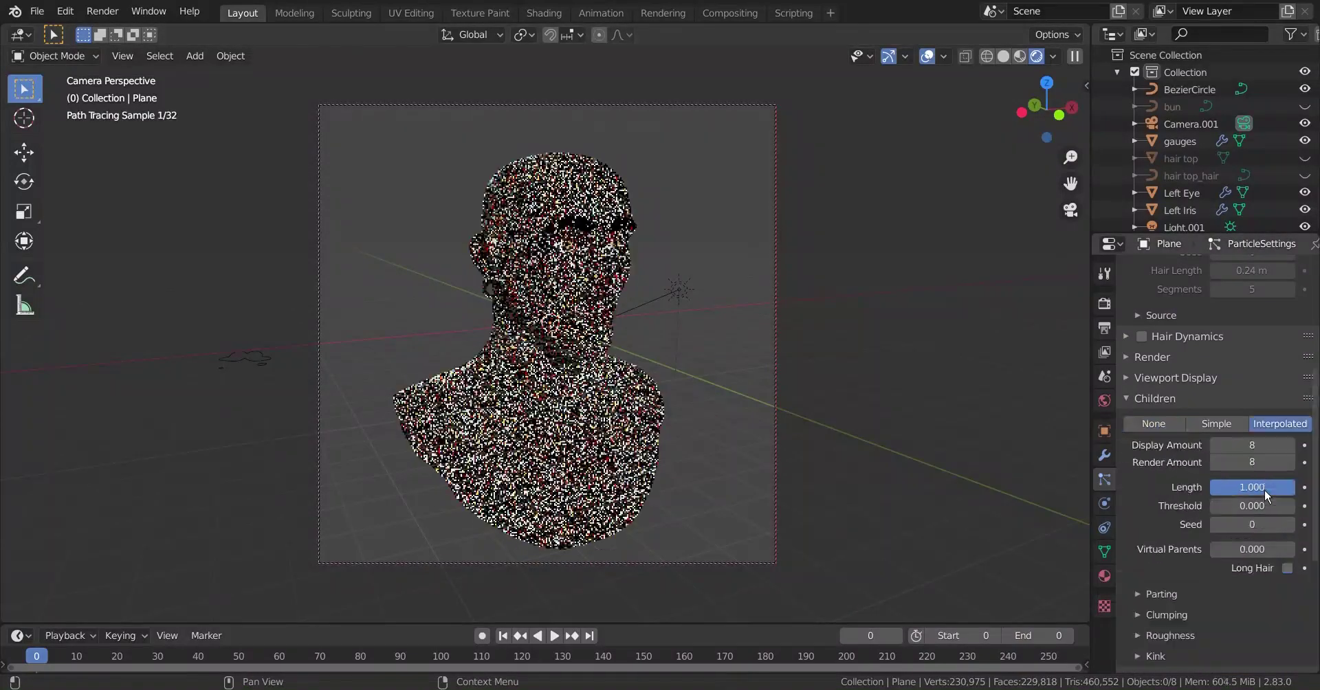
drag(1251, 444, 1251, 462)
text(3)
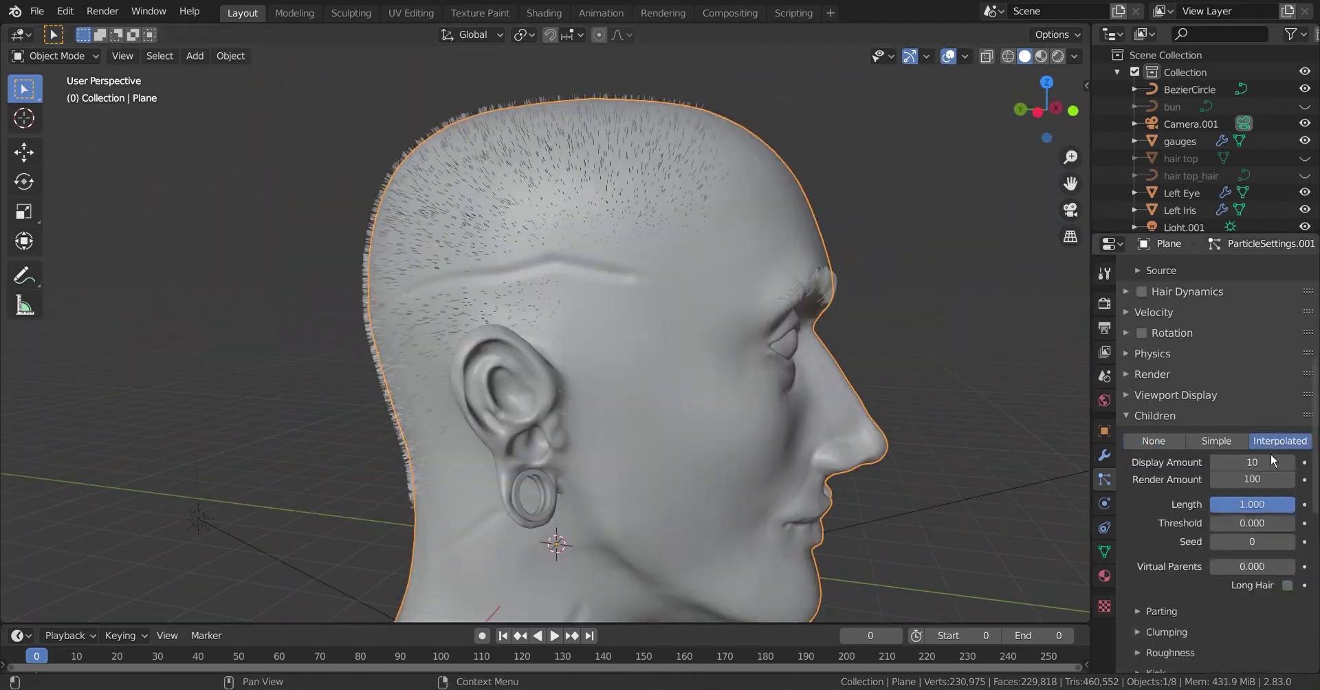
Preview the stubble with 100 viewport children in rendered shading and inspect it around the head
click(1058, 56)
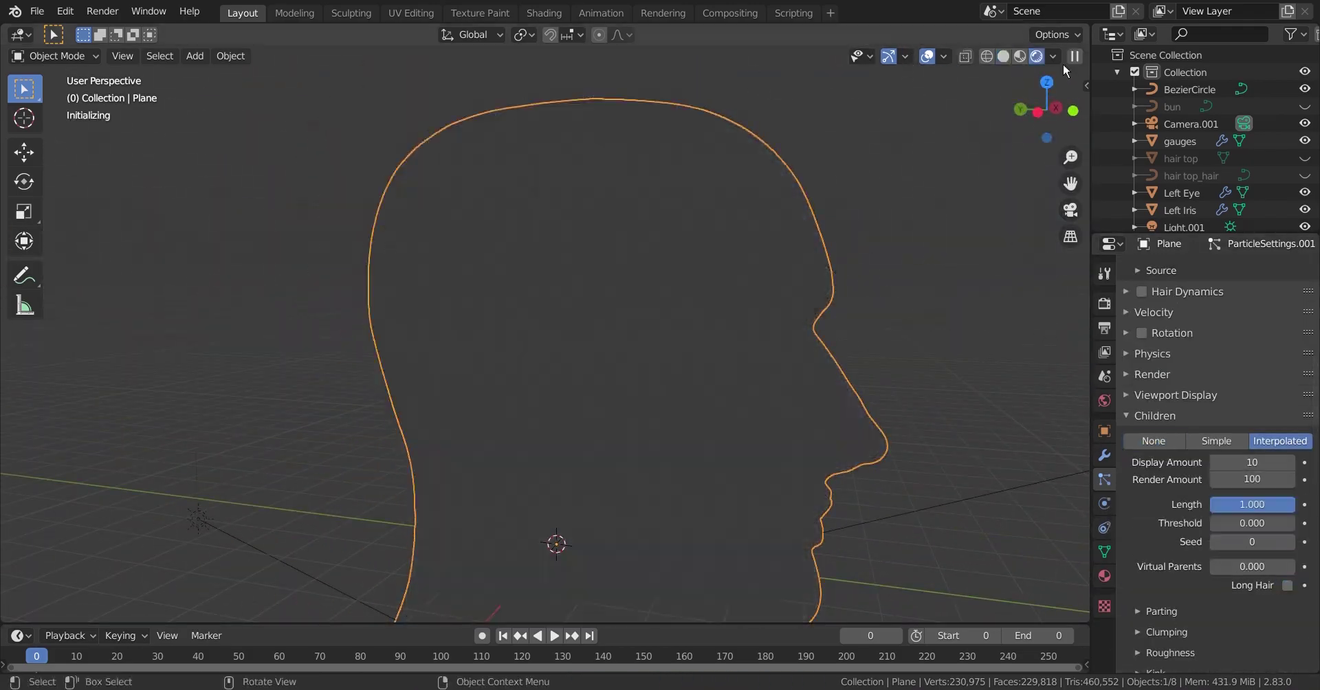
key(Return)
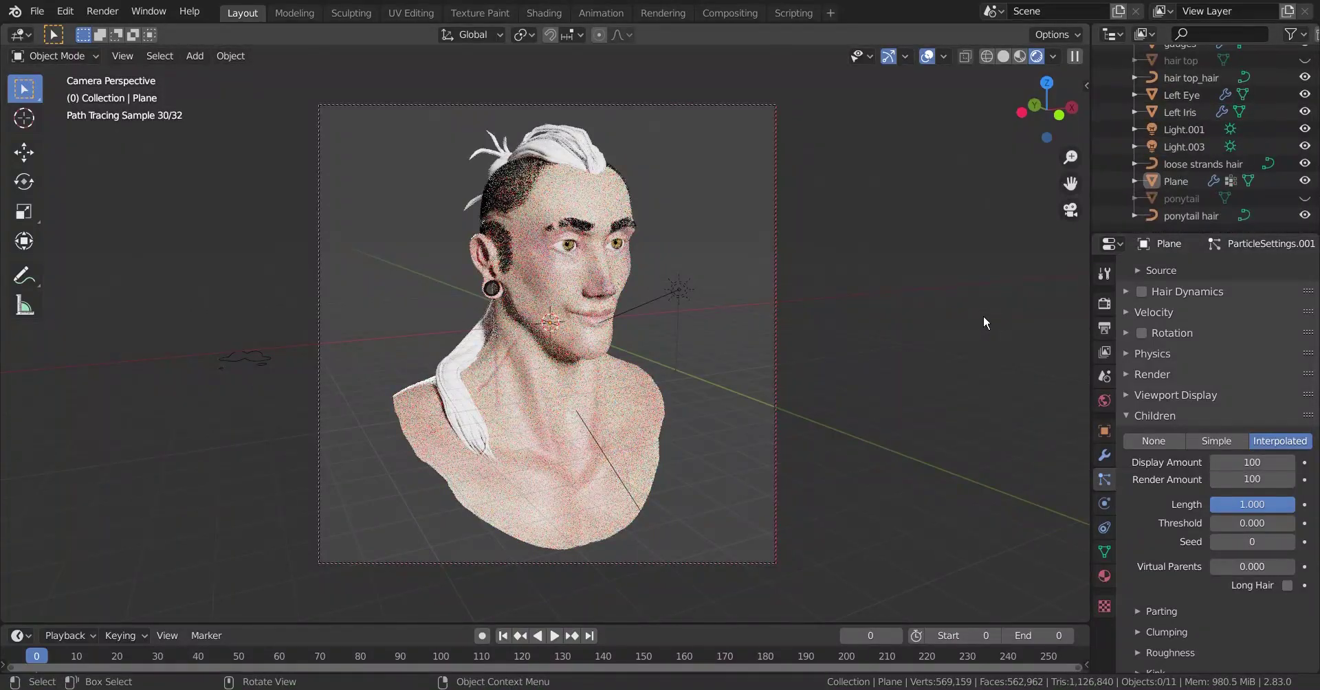
click(1077, 222)
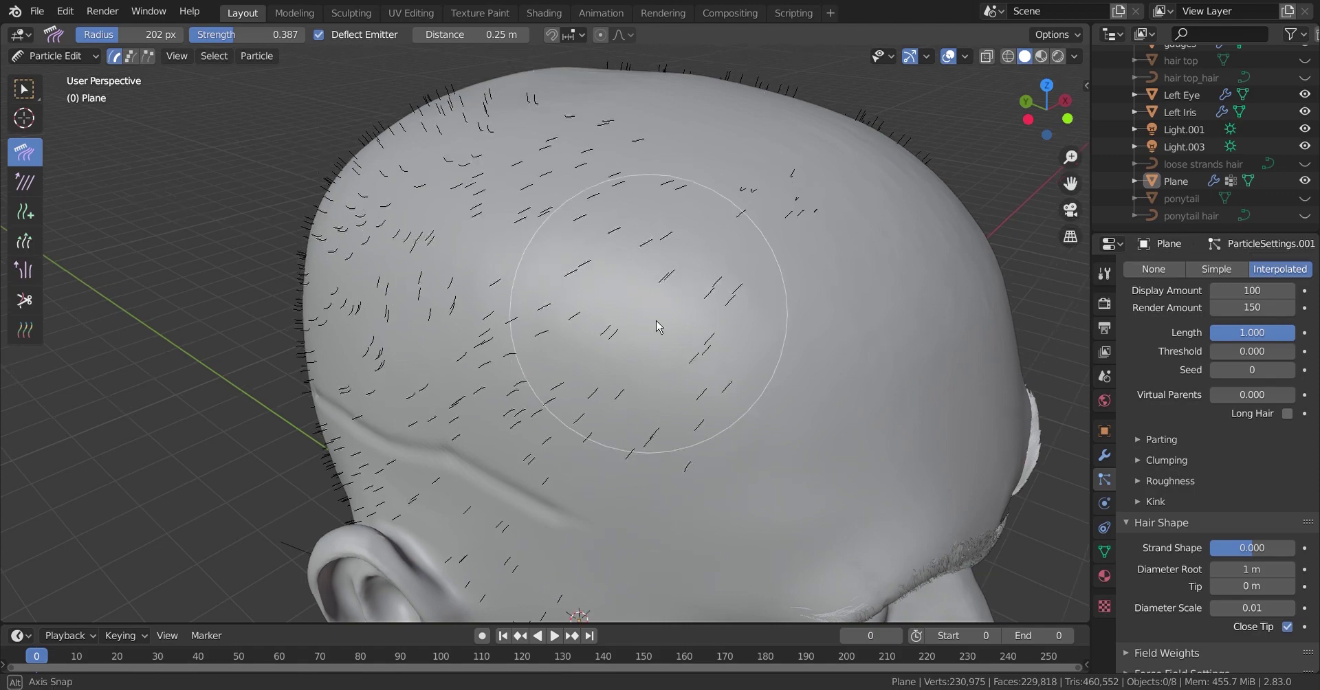
mouse_move(656, 327)
middle_down()
mouse_move(433, 421)
mouse_move(639, 389)
mouse_move(491, 424)
middle_up()
mouse_move(268, 151)
middle_down()
mouse_move(577, 412)
mouse_move(633, 501)
mouse_move(683, 256)
mouse_move(621, 225)
mouse_move(427, 404)
mouse_move(551, 270)
mouse_move(124, 162)
middle_up()
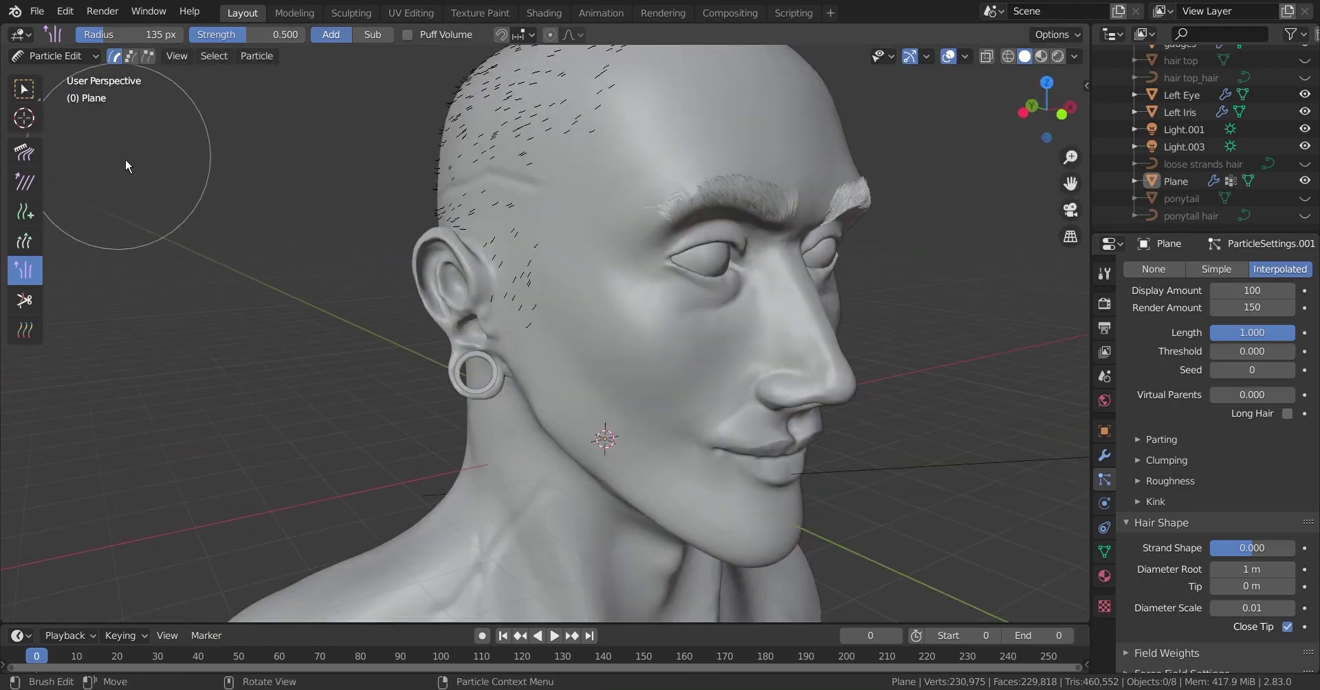
Save the file, check the stubble, and switch the head into Weight Paint mode
key(Tab)
key(ctrl+s)
mouse_move(614, 284)
middle_down()
mouse_move(598, 284)
mouse_move(792, 277)
mouse_move(551, 295)
middle_up()
scroll(551, 294, up, 6)
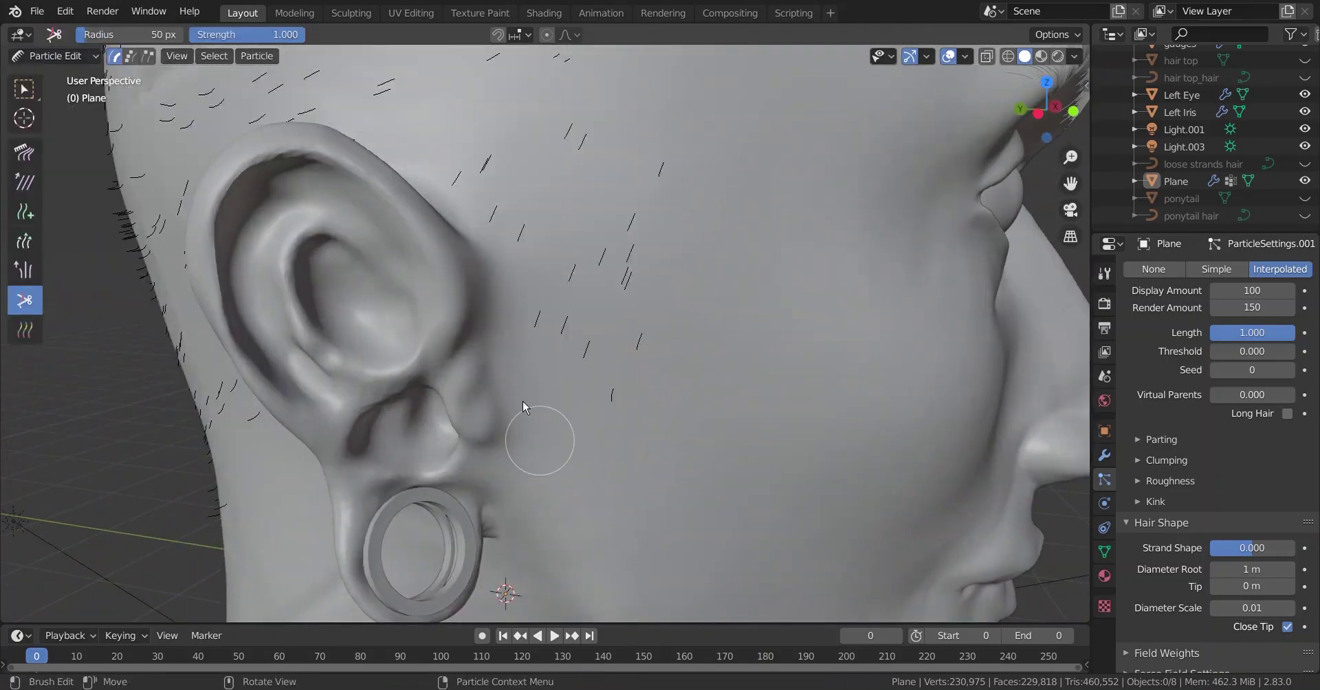
scroll(522, 402, down, 3)
click(55, 55)
click(52, 151)
Zoom in along the painted hair band and switch the brush to Subtract to remove weight
scroll(413, 261, up, 3)
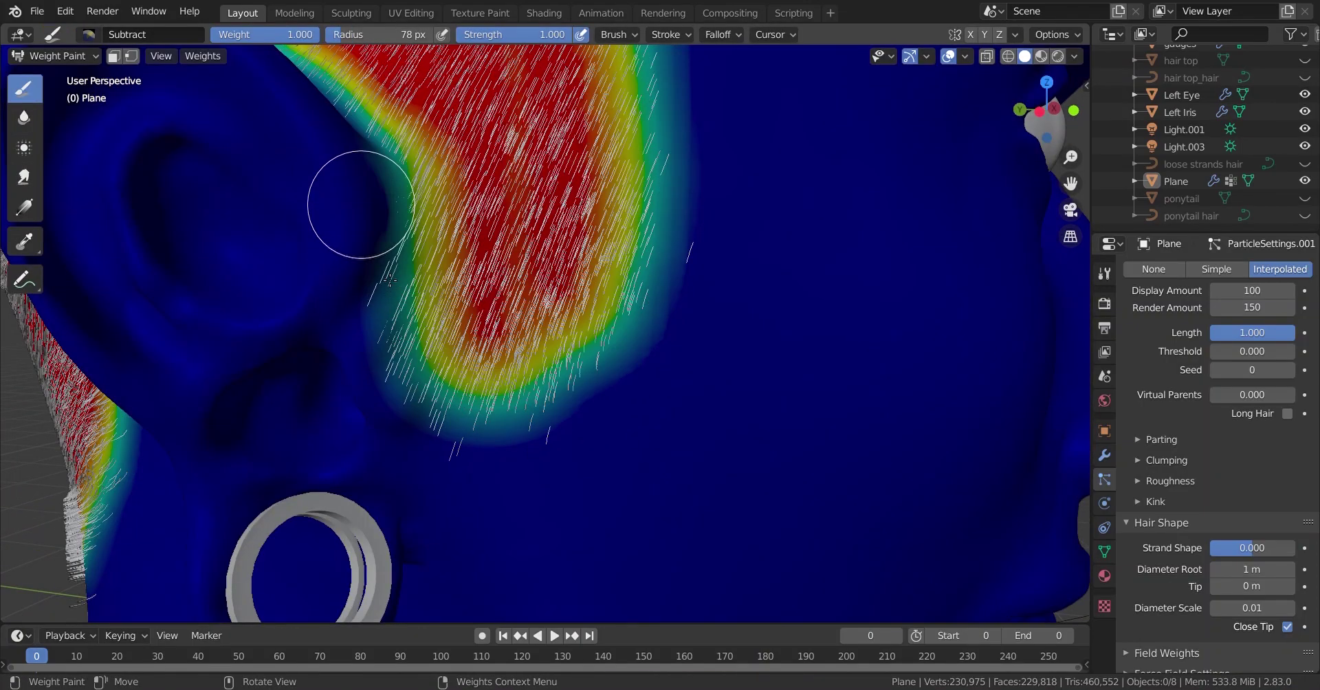
scroll(462, 450, up, 2)
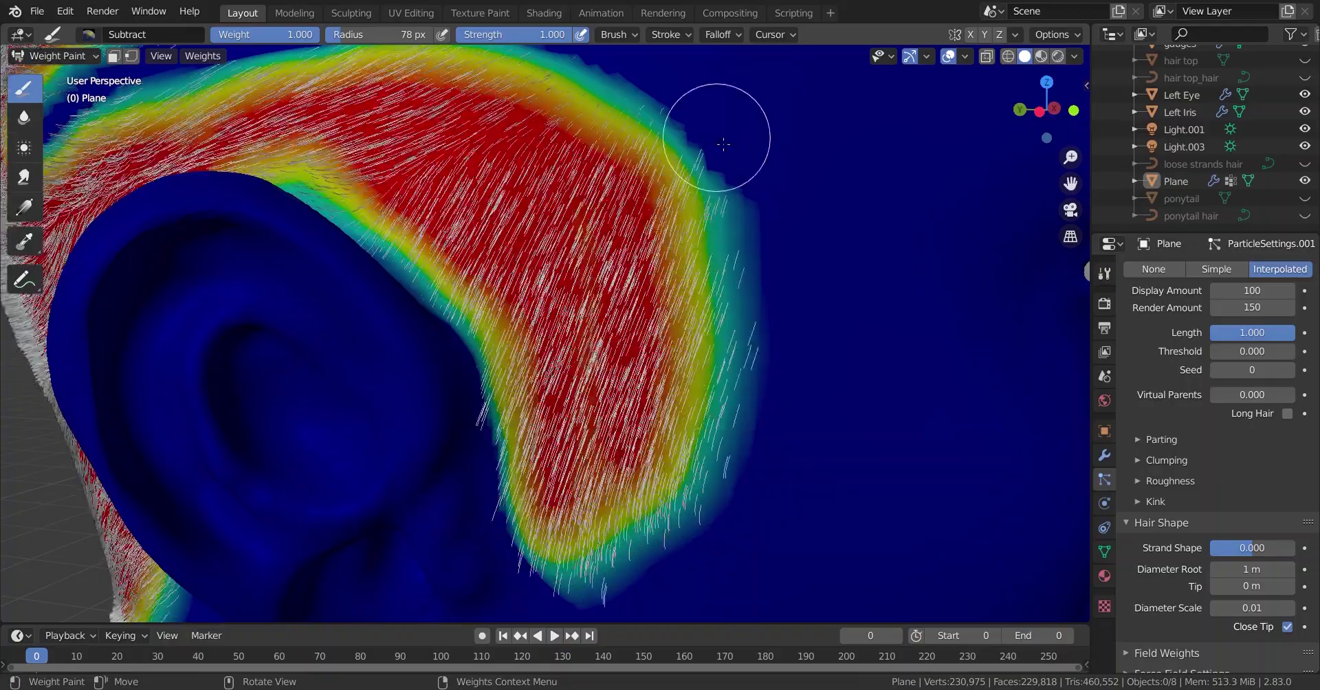
shift+middle_drag(785, 491, 622, 336)
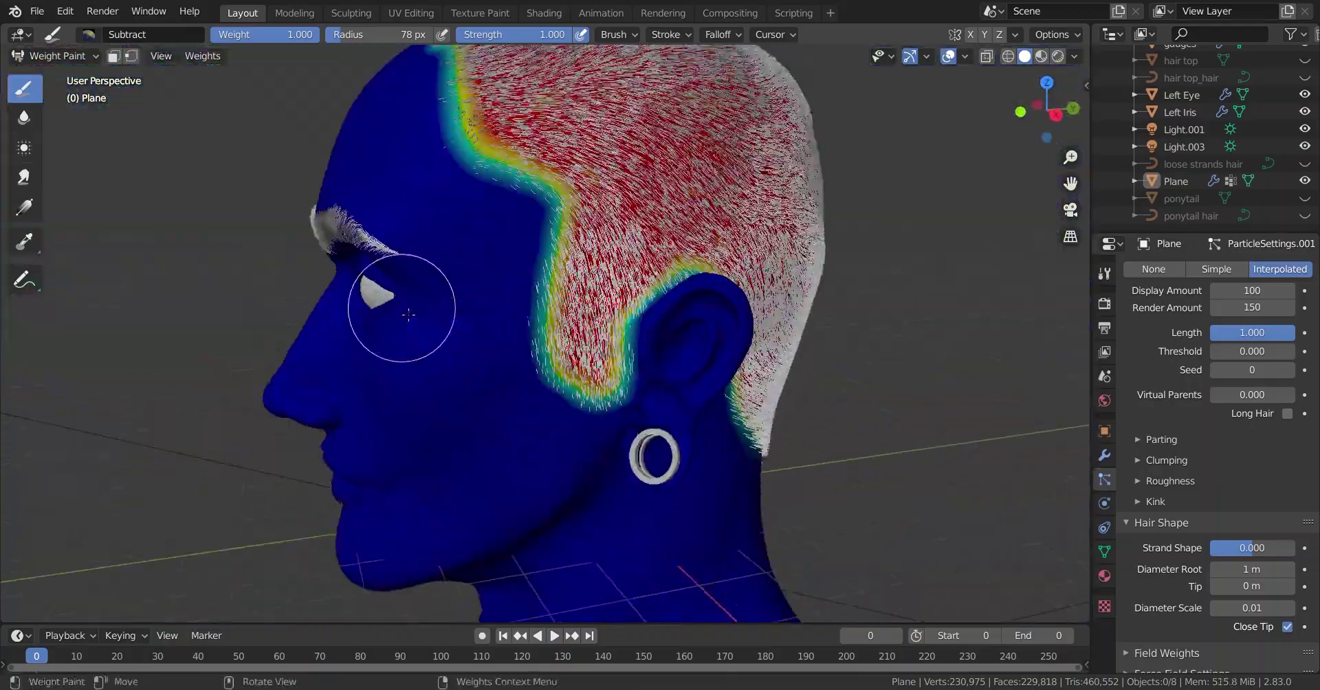
shift+scroll(518, 299, up, 2)
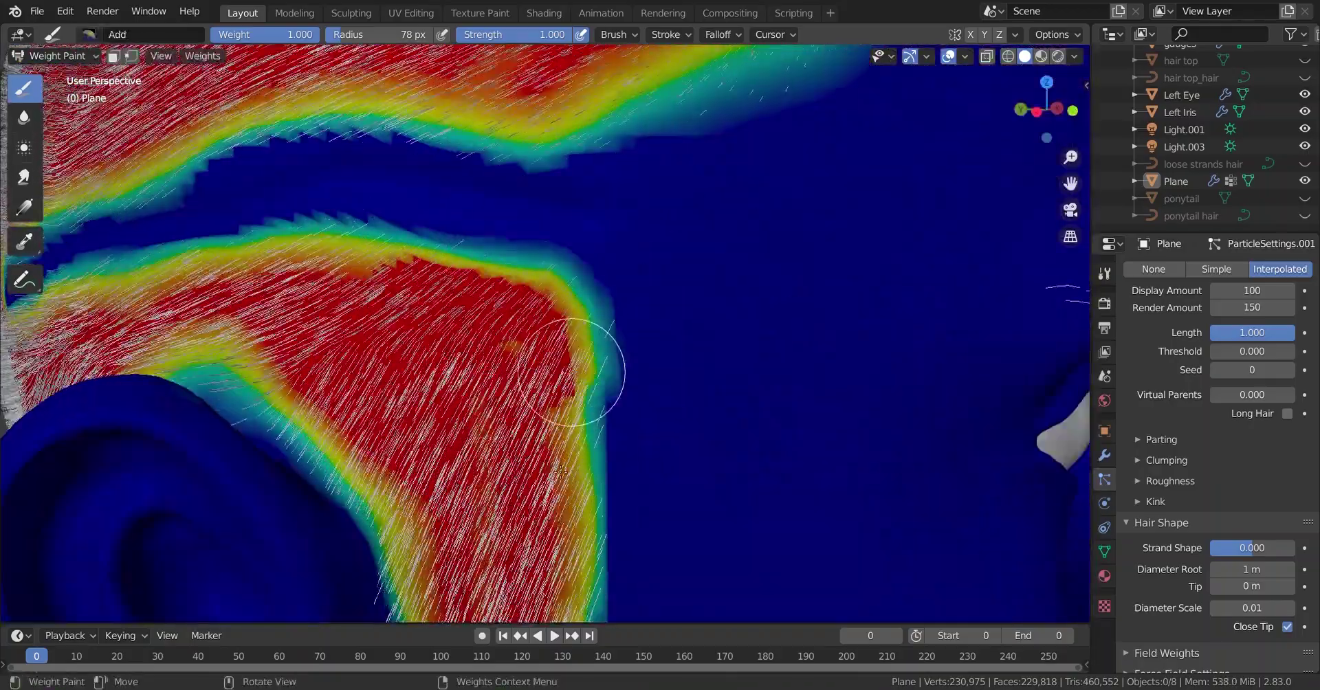
shift+scroll(530, 299, up, 2)
shift+scroll(552, 301, up, 2)
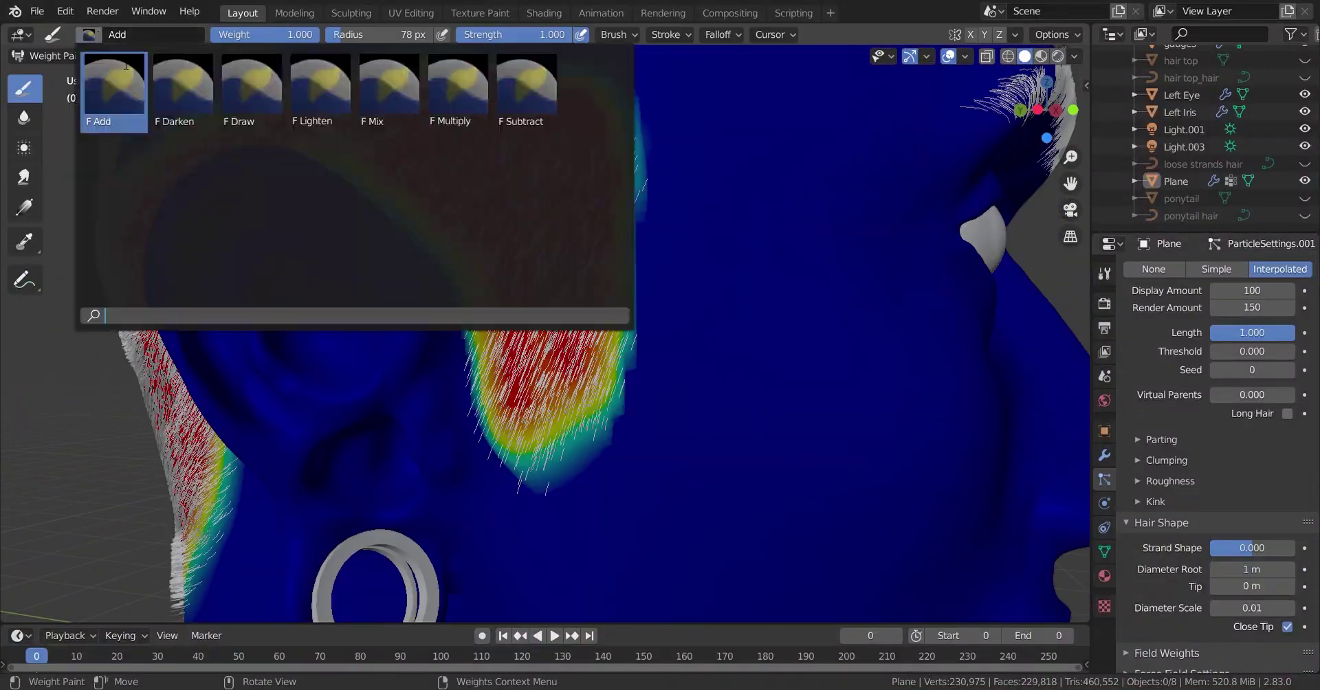
click(526, 93)
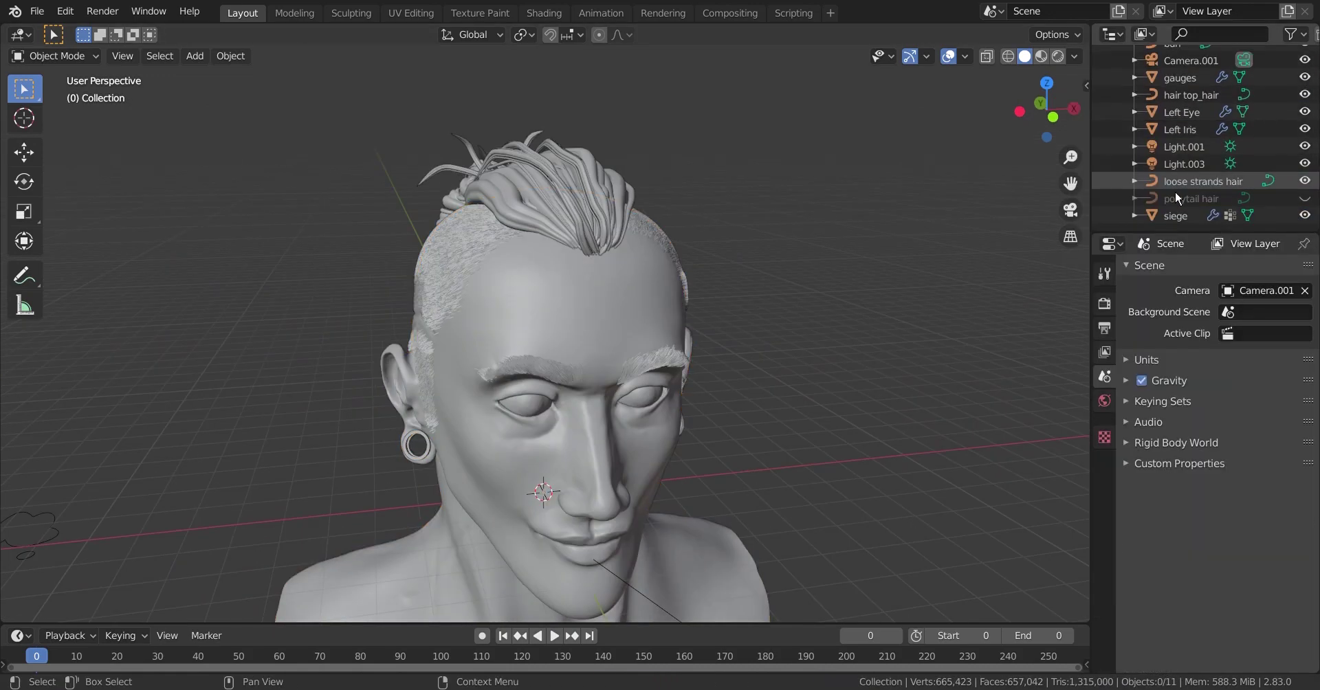
Paint Group.002 weight strokes down along the jaw, closing the loop toward the chin
click(1070, 210)
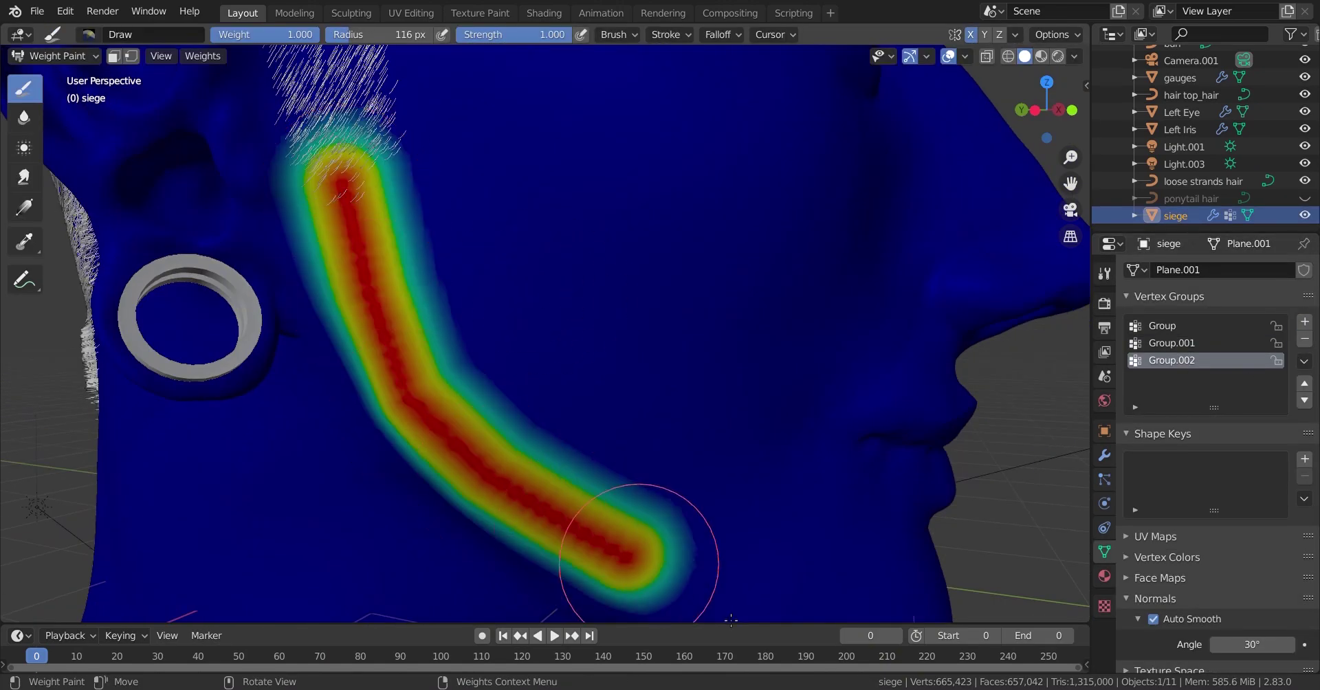
drag(639, 562, 730, 618)
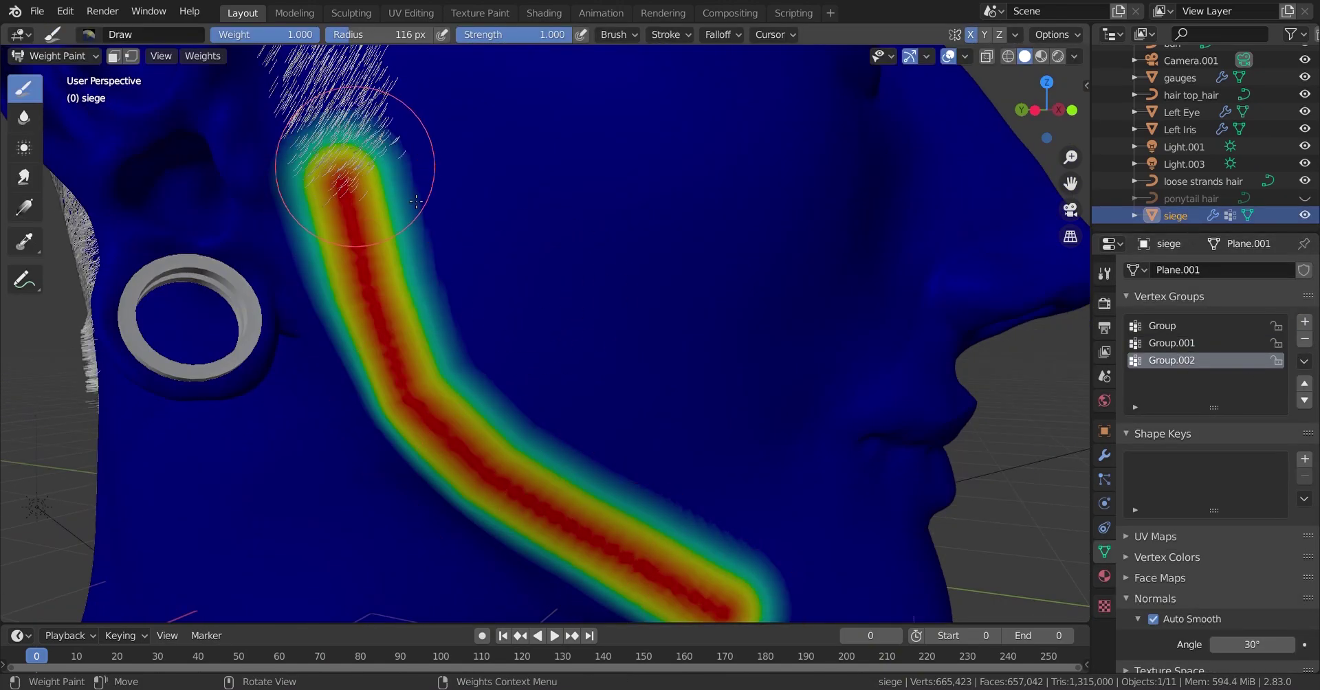
drag(778, 563, 756, 467)
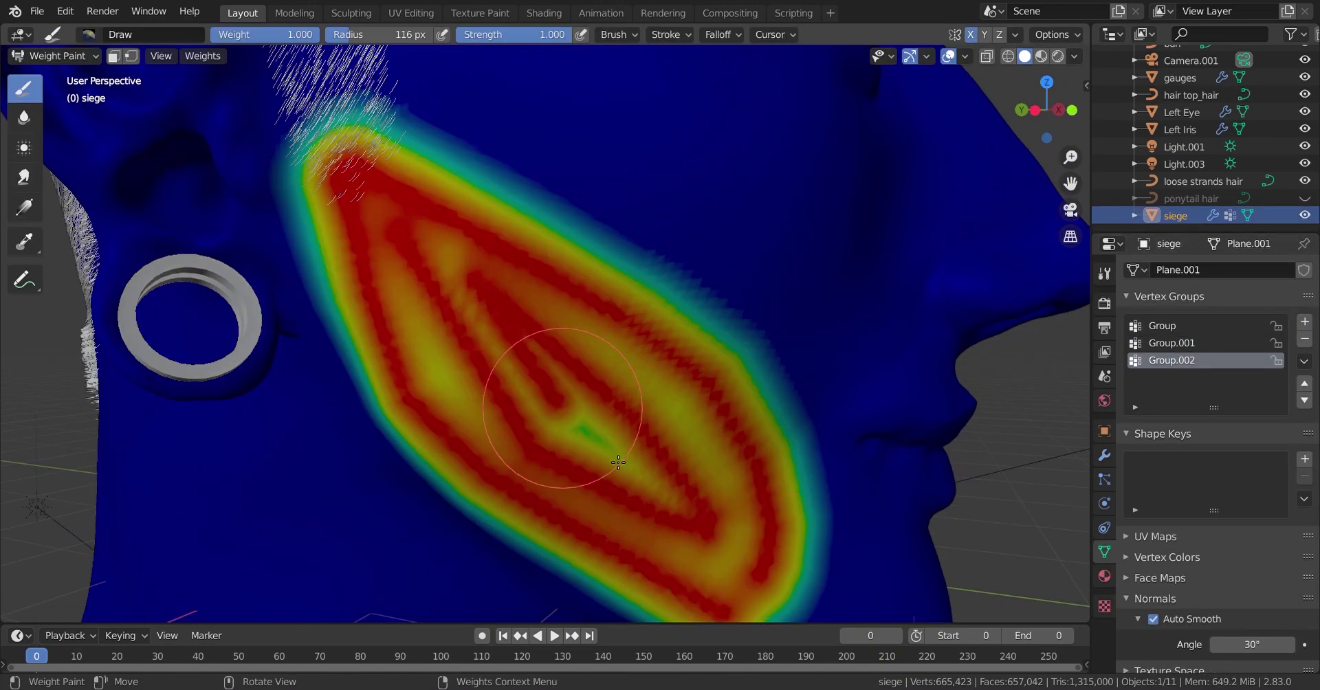
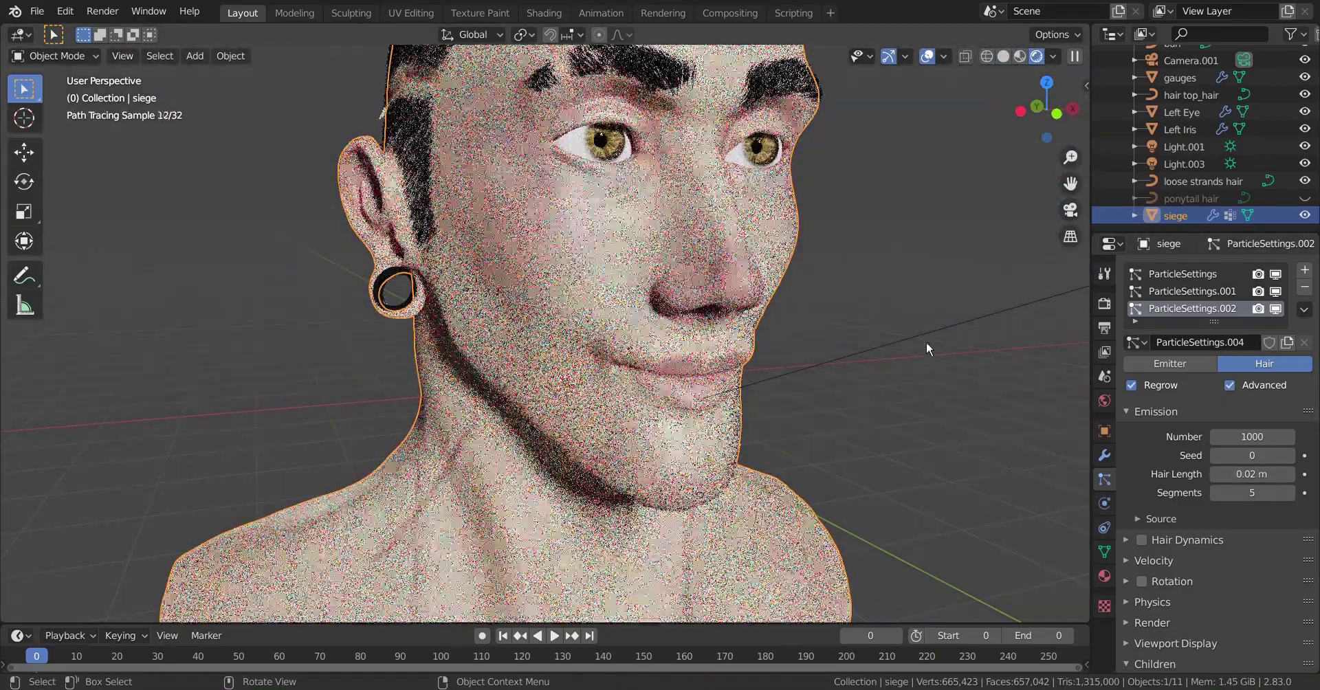
Set the stubble hair length to 0.01 m
click(1231, 474)
key(BackSpace)
text(1)
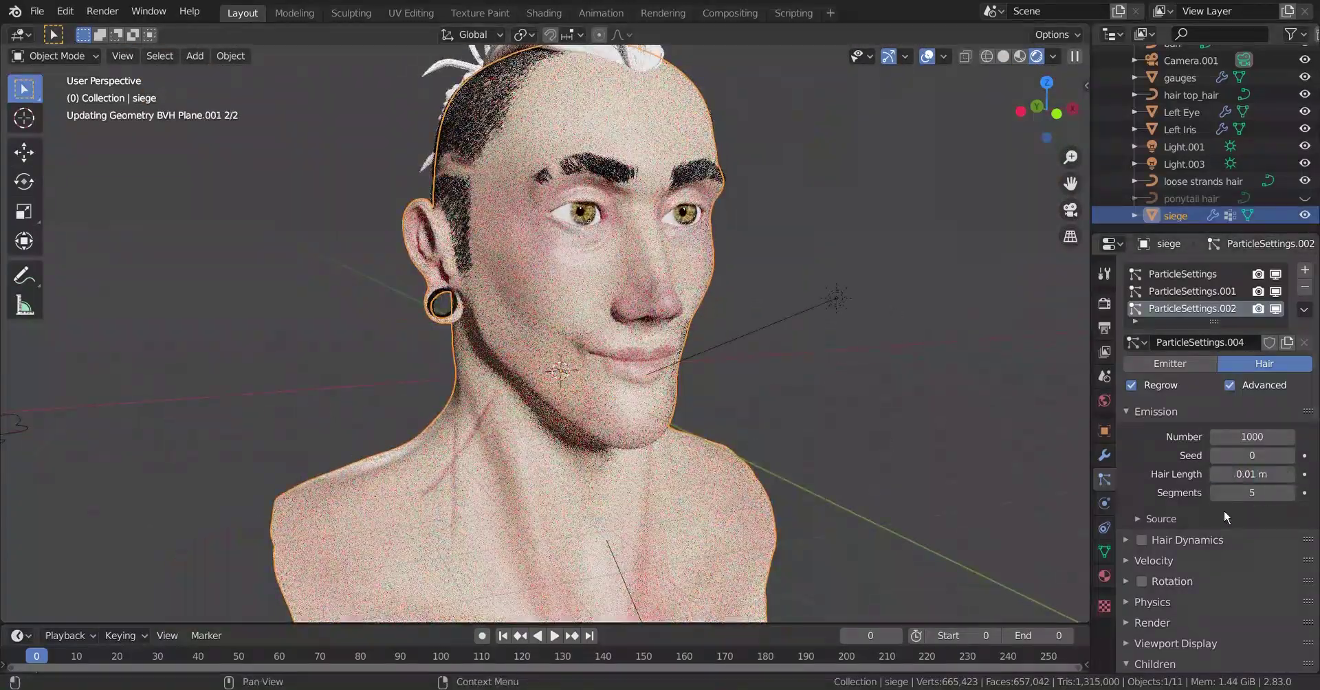
scroll(1223, 512, down, 10)
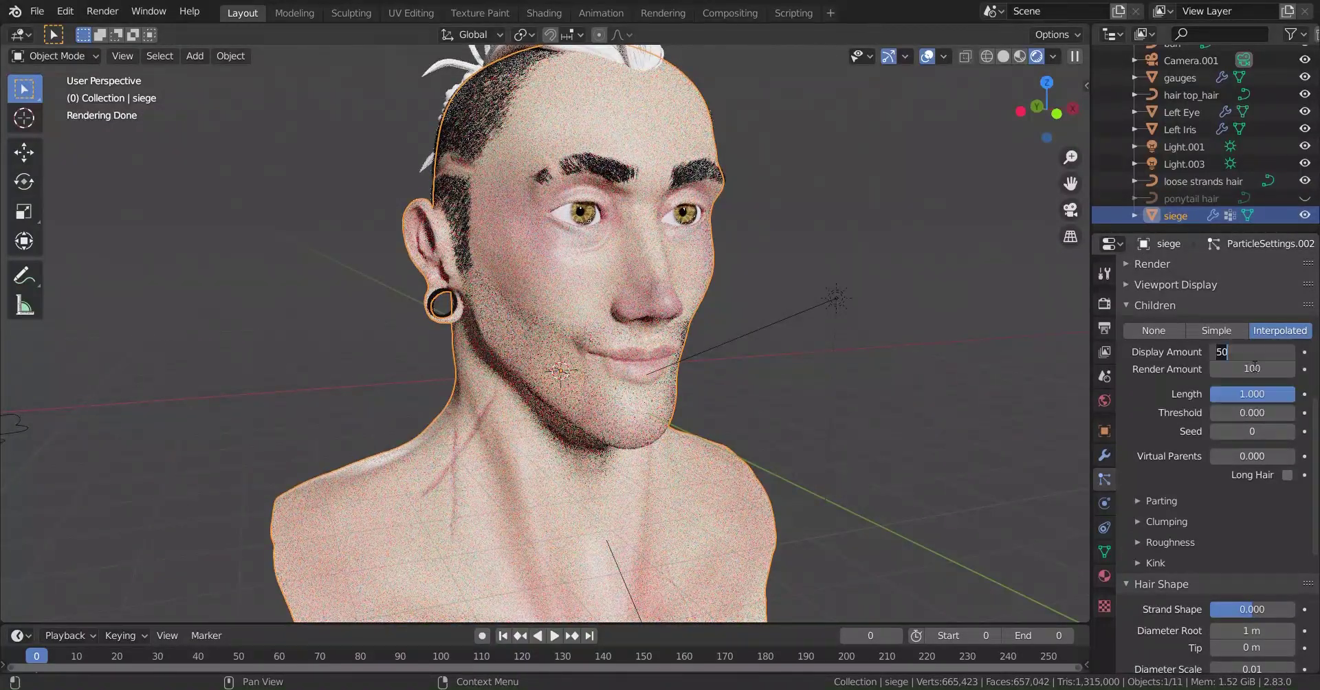
scroll(1236, 484, up, 10)
click(1265, 474)
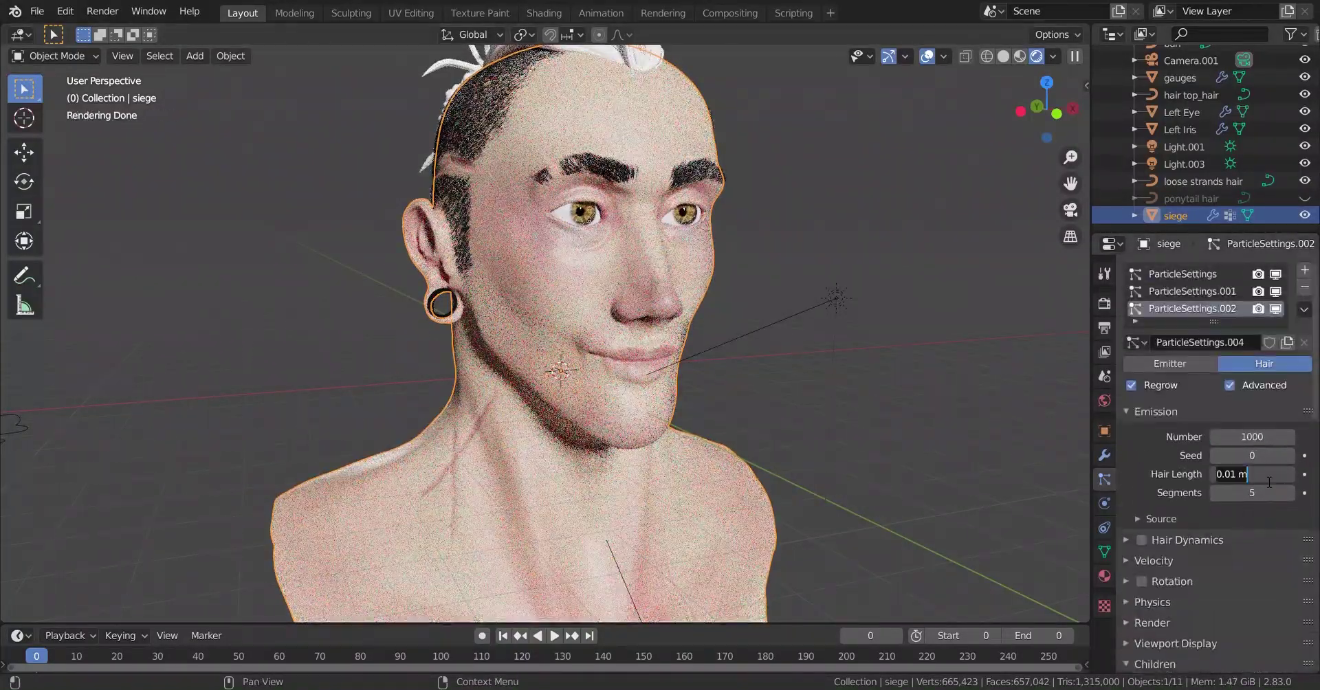
Edit the Diameter Root value to change the stubble strands' root thickness
scroll(1201, 487, down, 10)
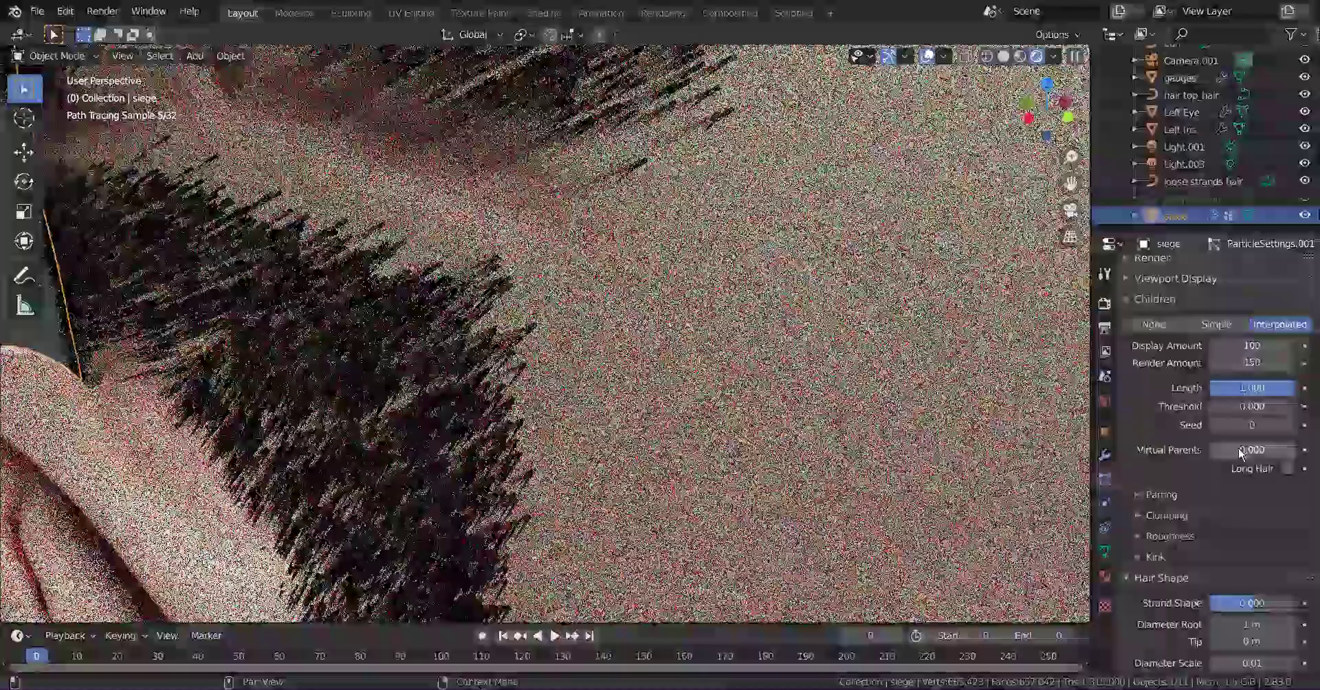
scroll(1240, 529, down, 4)
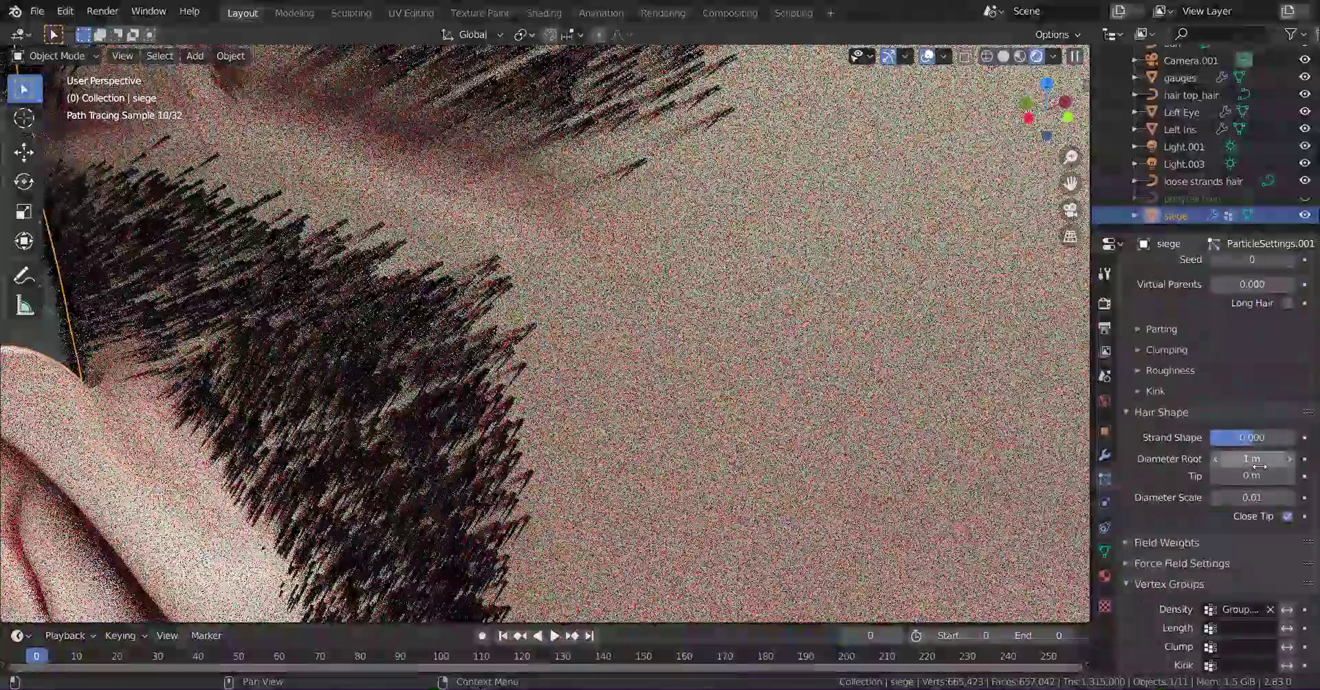
click(1256, 461)
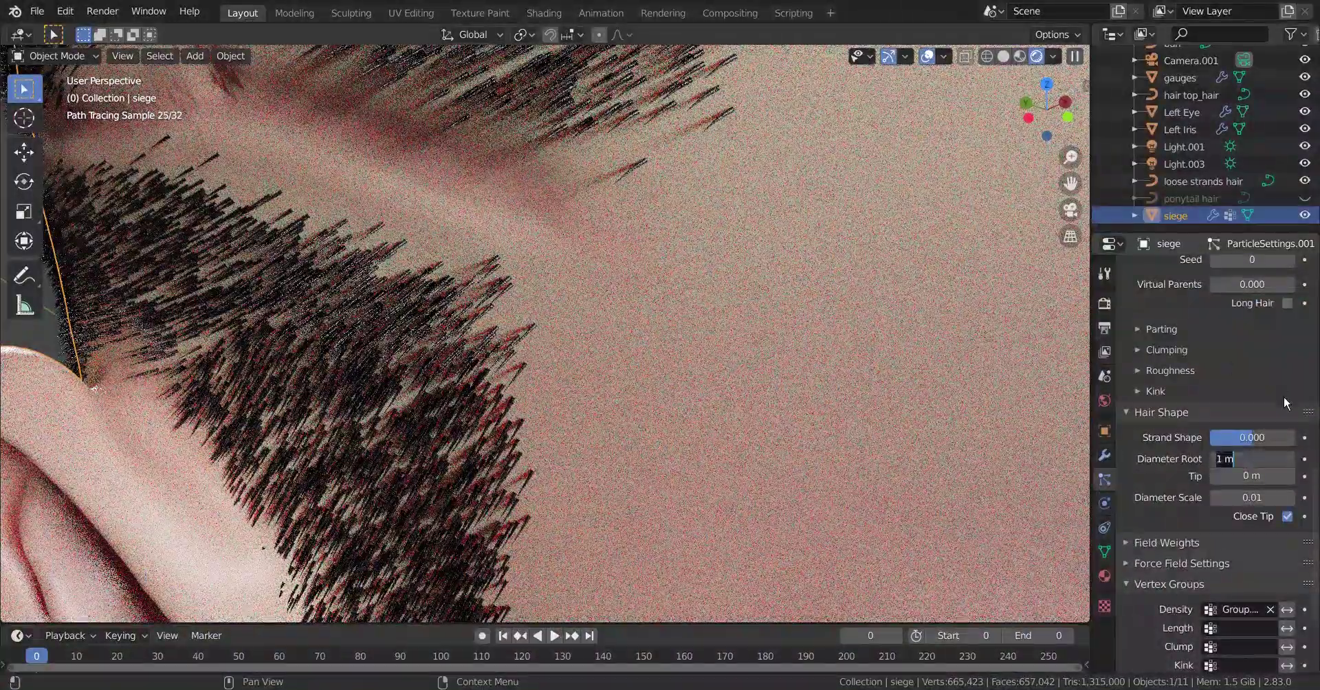
key(Return)
scroll(1284, 397, up, 3)
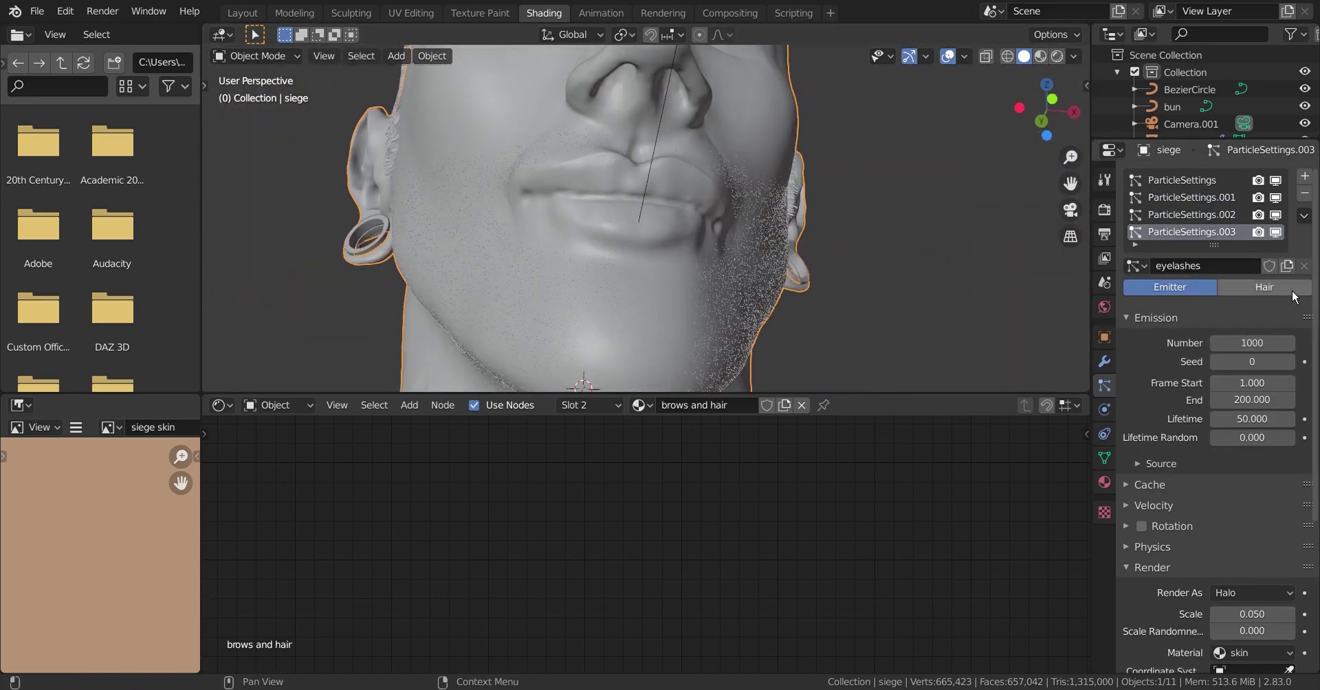
Switch the eyelashes system from Emitter to Hair, set Number to 0, and add an inner-corner lash
click(1292, 292)
double_click(1264, 359)
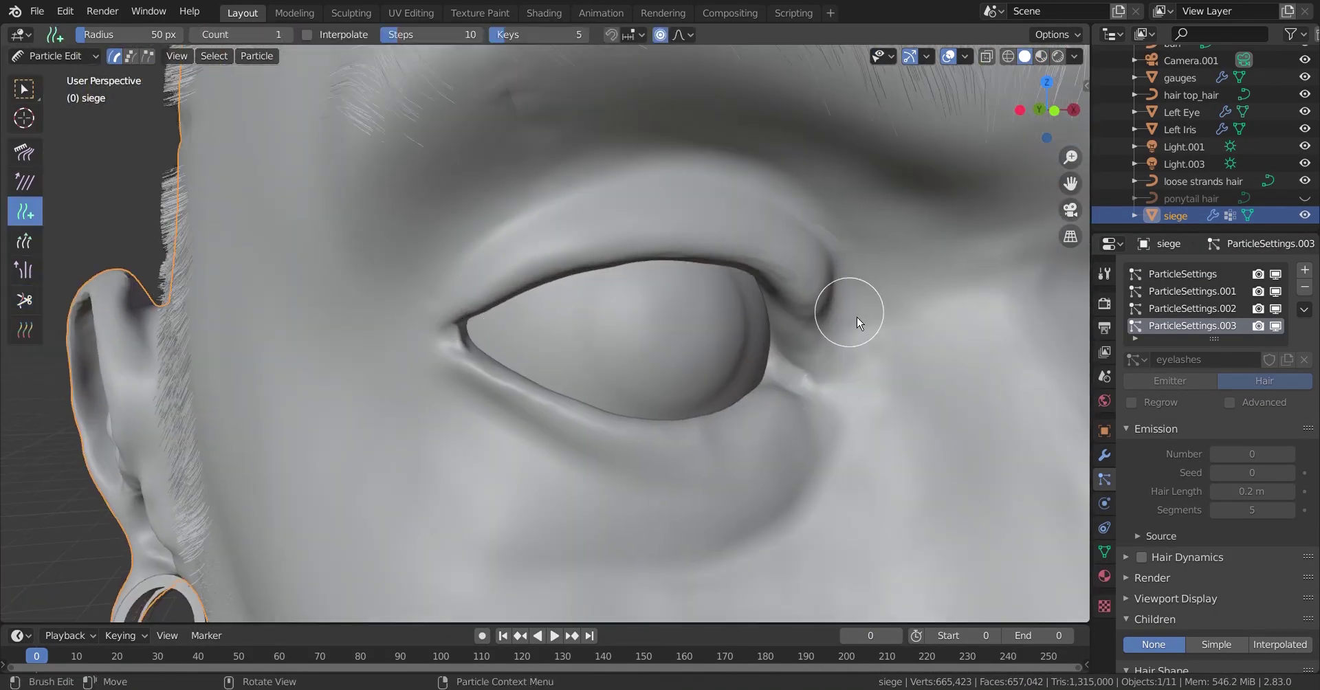
click(385, 306)
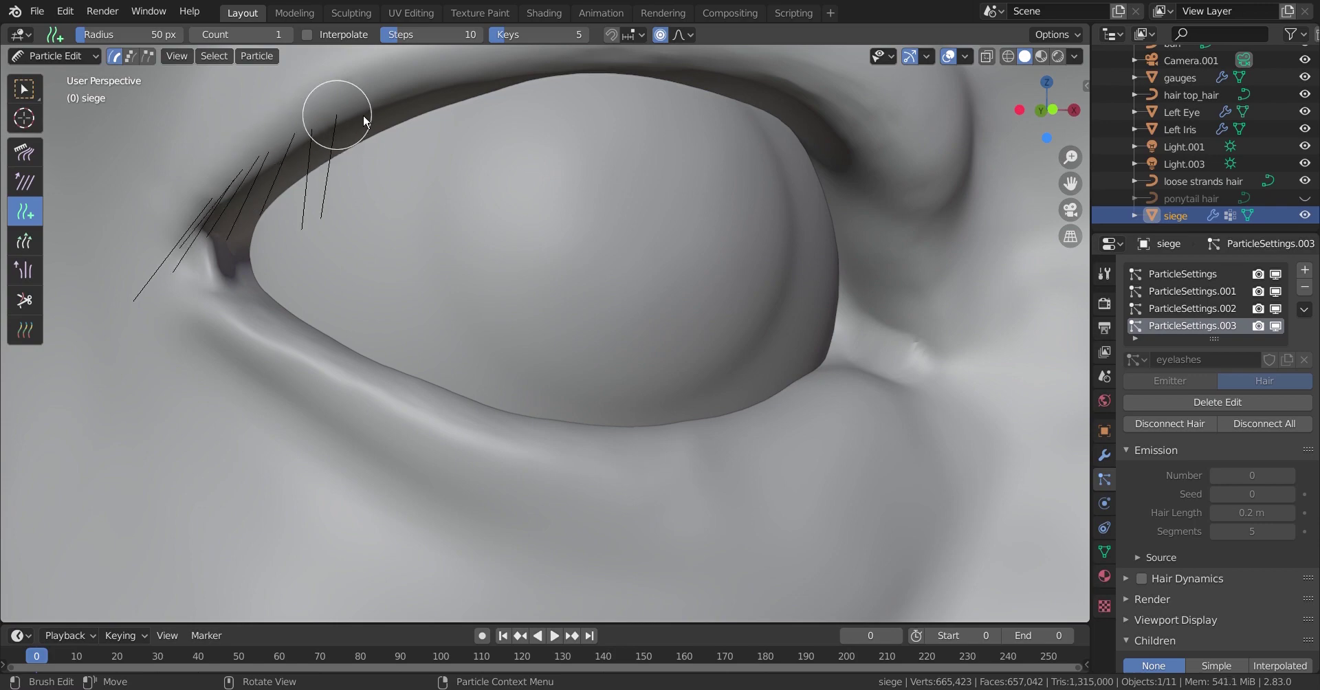
Add lash strands along the upper lid, undoing an overly dense row
click(432, 95)
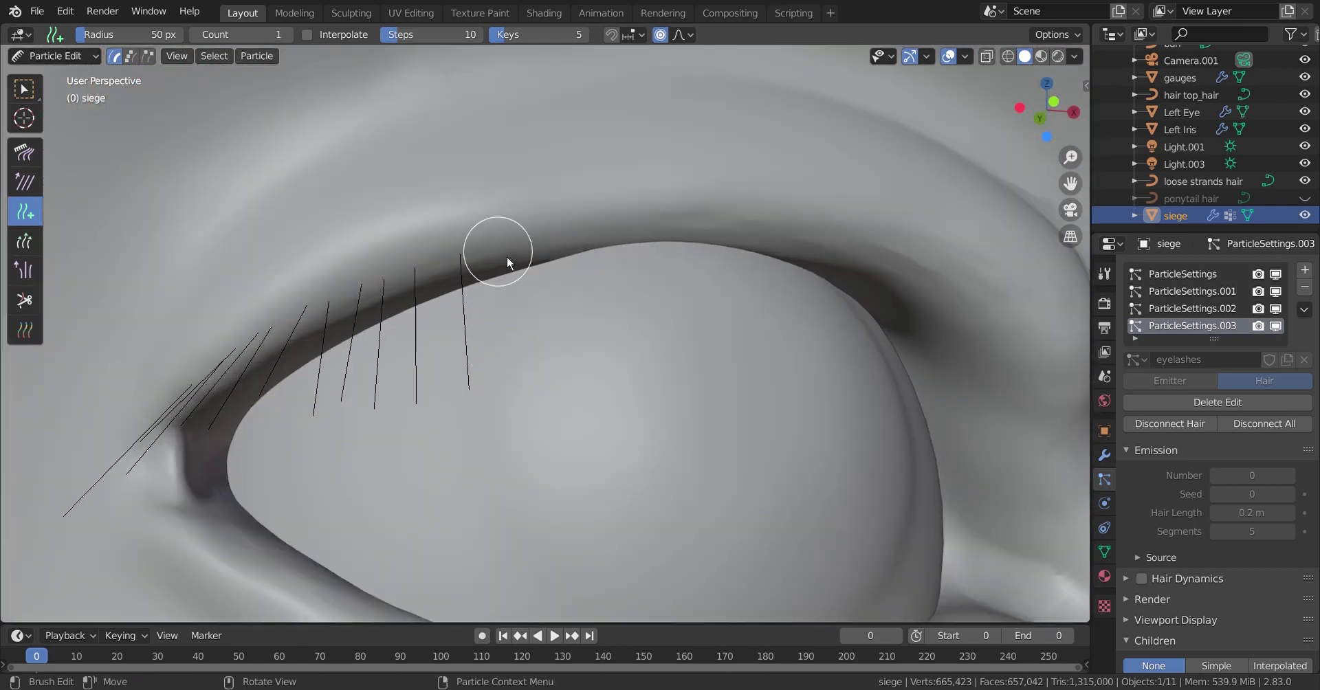
drag(689, 214, 1002, 297)
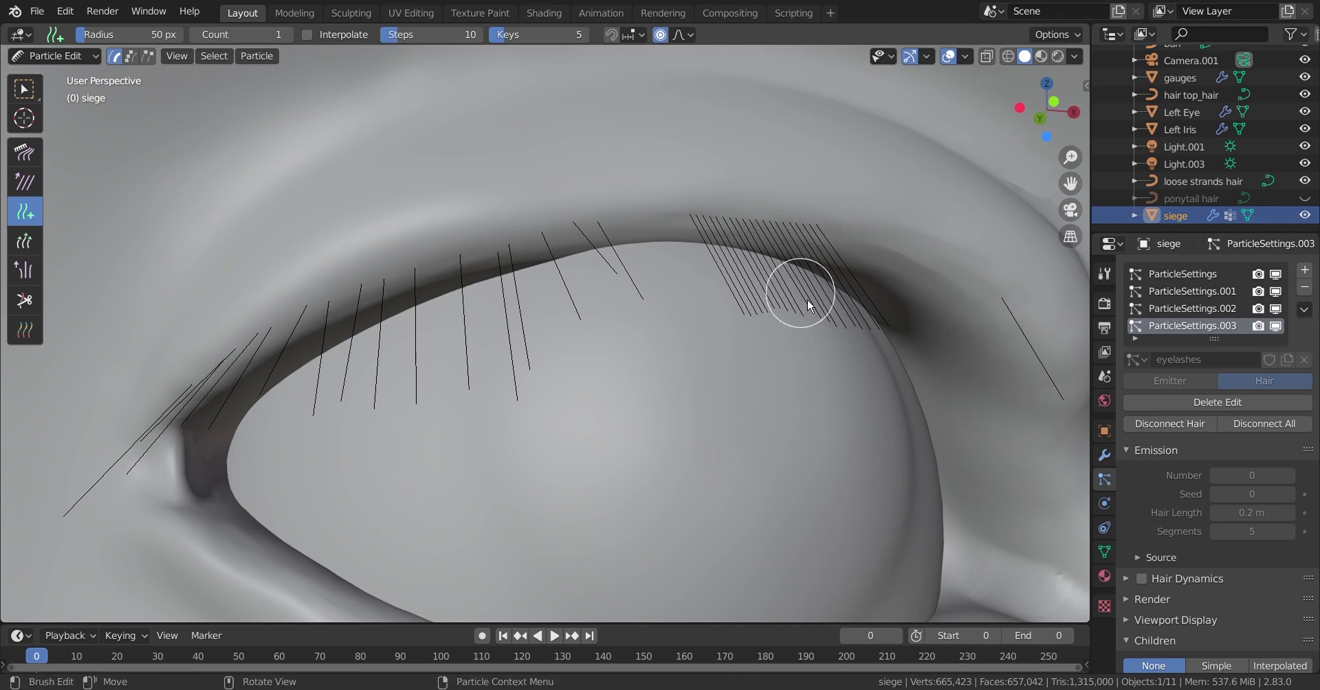
mouse_move(810, 306)
middle_down()
mouse_move(692, 330)
mouse_move(721, 316)
middle_up()
key(ctrl+z)
scroll(715, 313, down, 5)
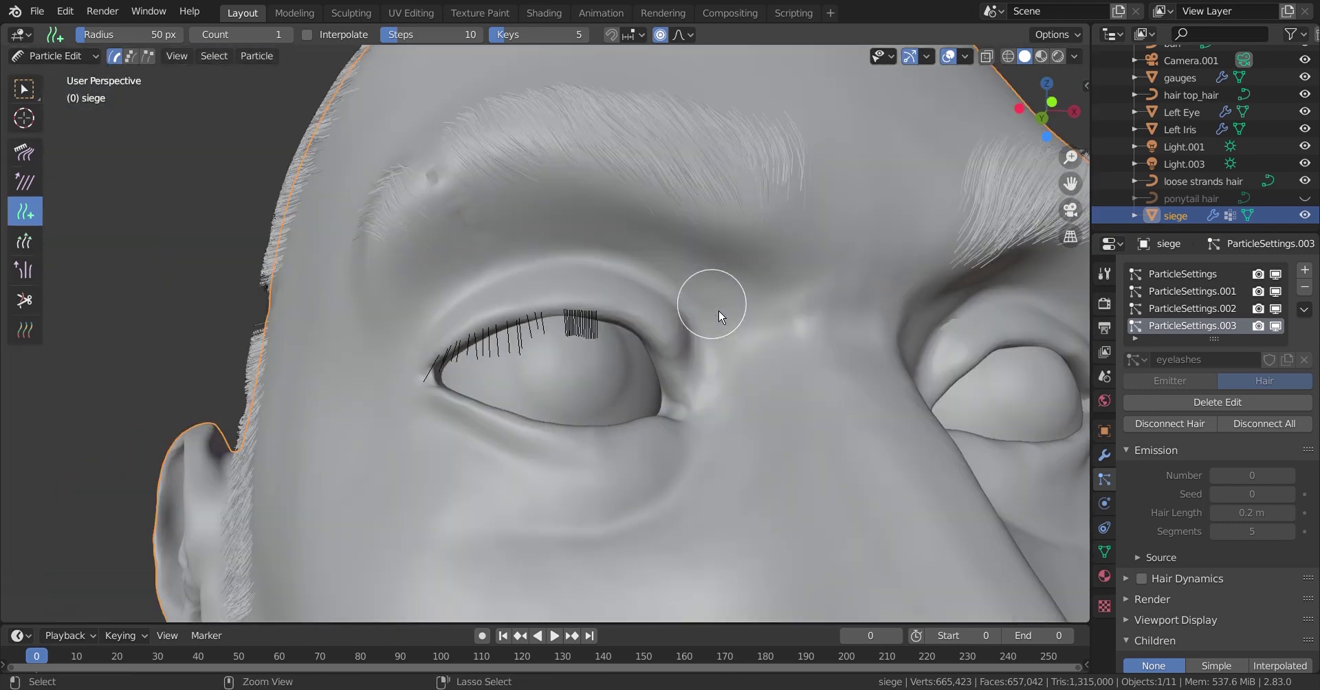
scroll(680, 310, up, 3)
scroll(588, 309, up, 3)
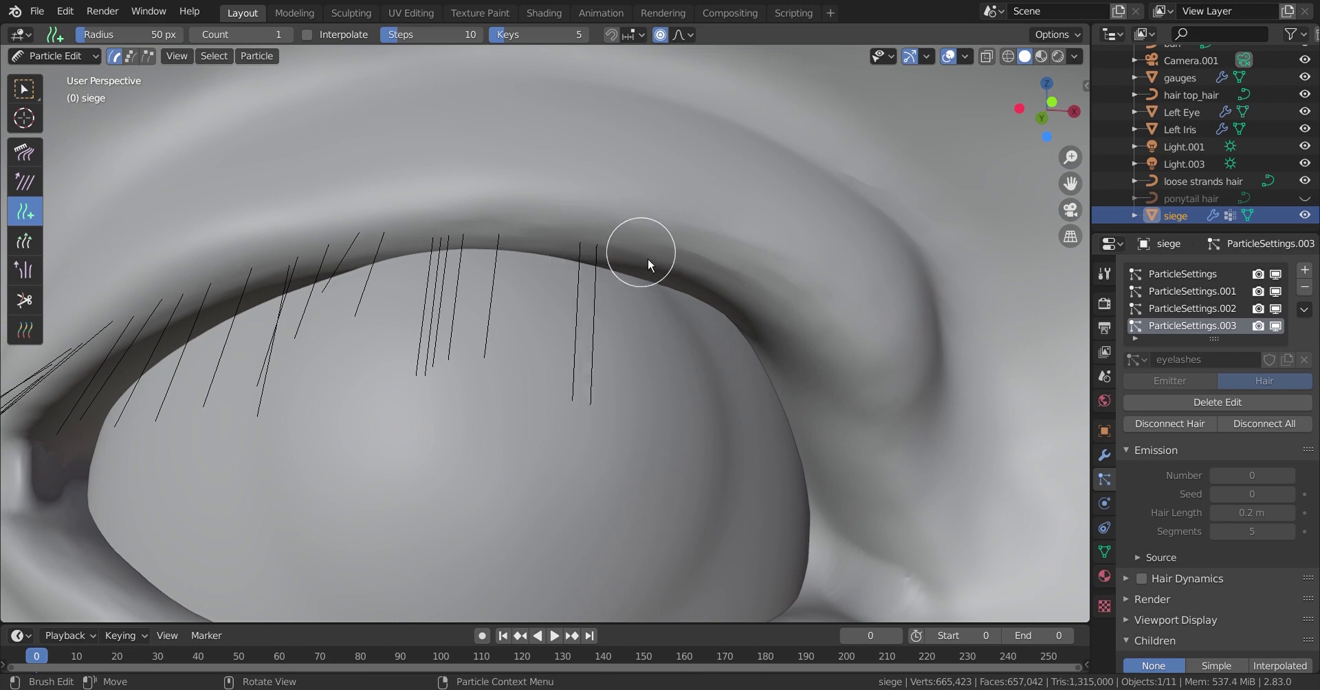
scroll(690, 357, down, 5)
scroll(520, 308, up, 8)
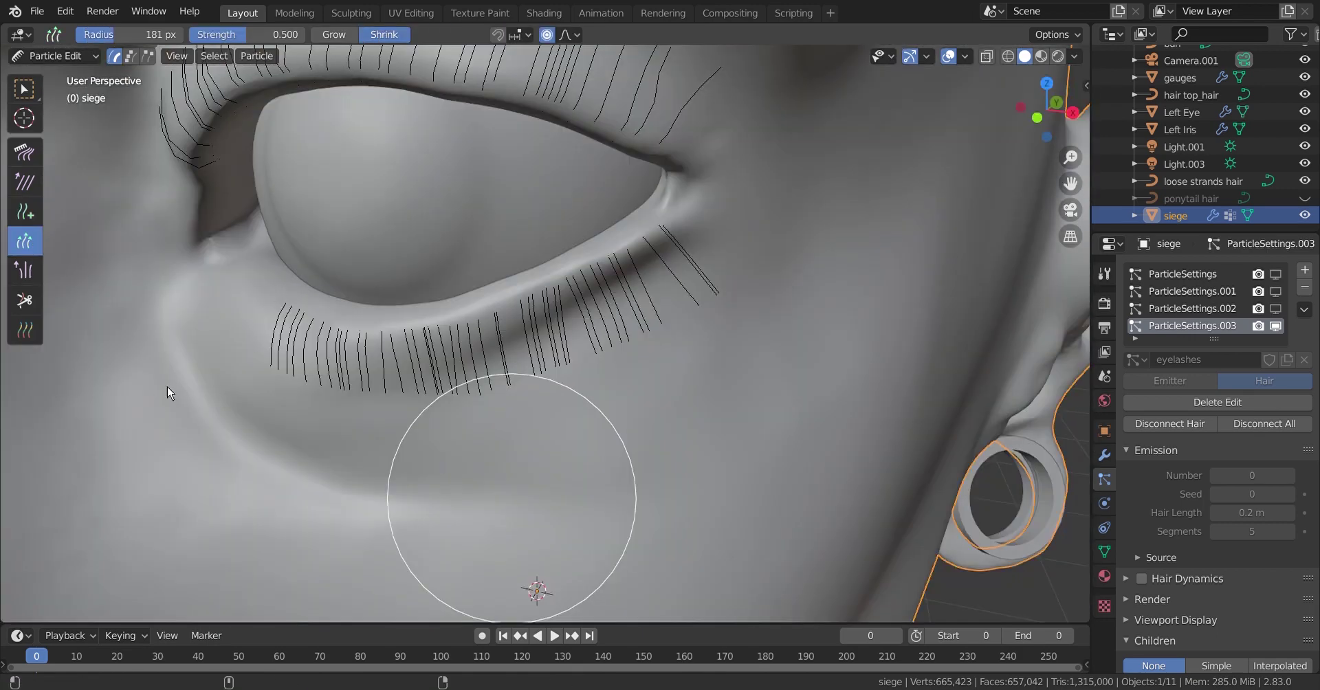
Orbit around the face to inspect the upper and lower lashes from several angles
scroll(512, 429, down, 5)
scroll(477, 430, up, 3)
scroll(266, 487, up, 3)
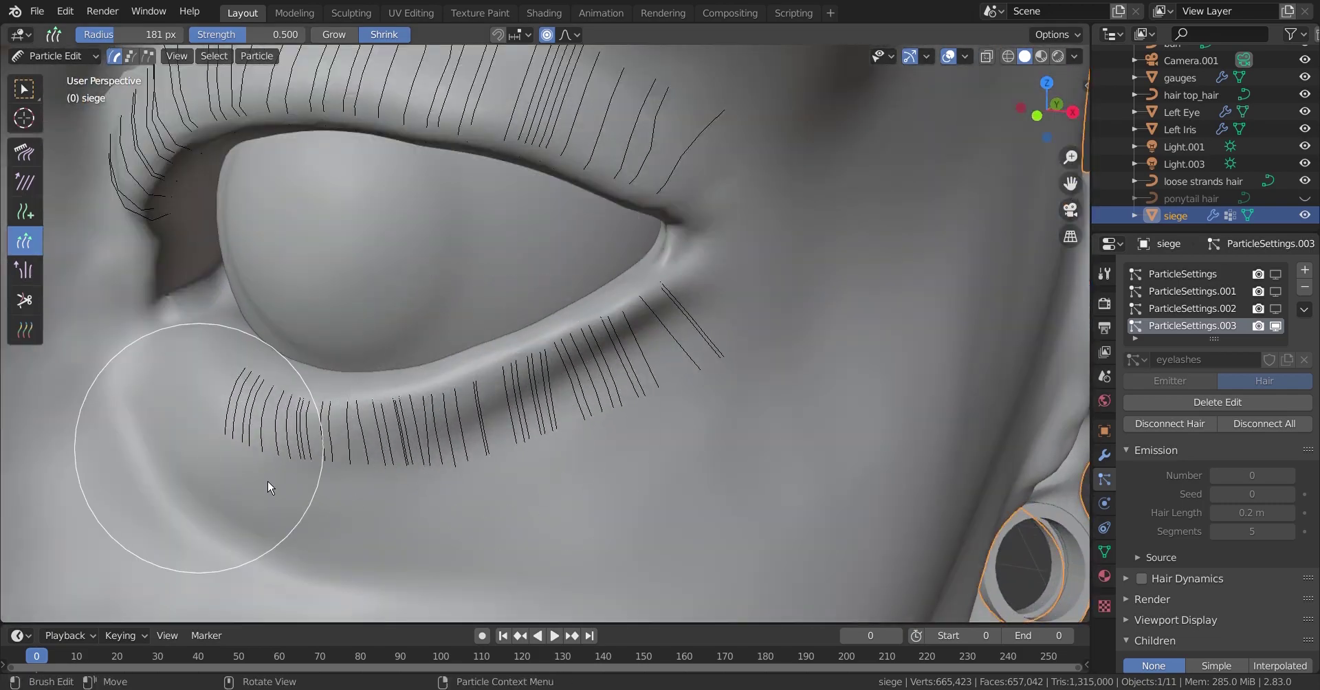
mouse_move(680, 416)
middle_down()
mouse_move(605, 436)
mouse_move(574, 339)
mouse_move(839, 392)
mouse_move(646, 204)
mouse_move(613, 398)
mouse_move(312, 157)
middle_up()
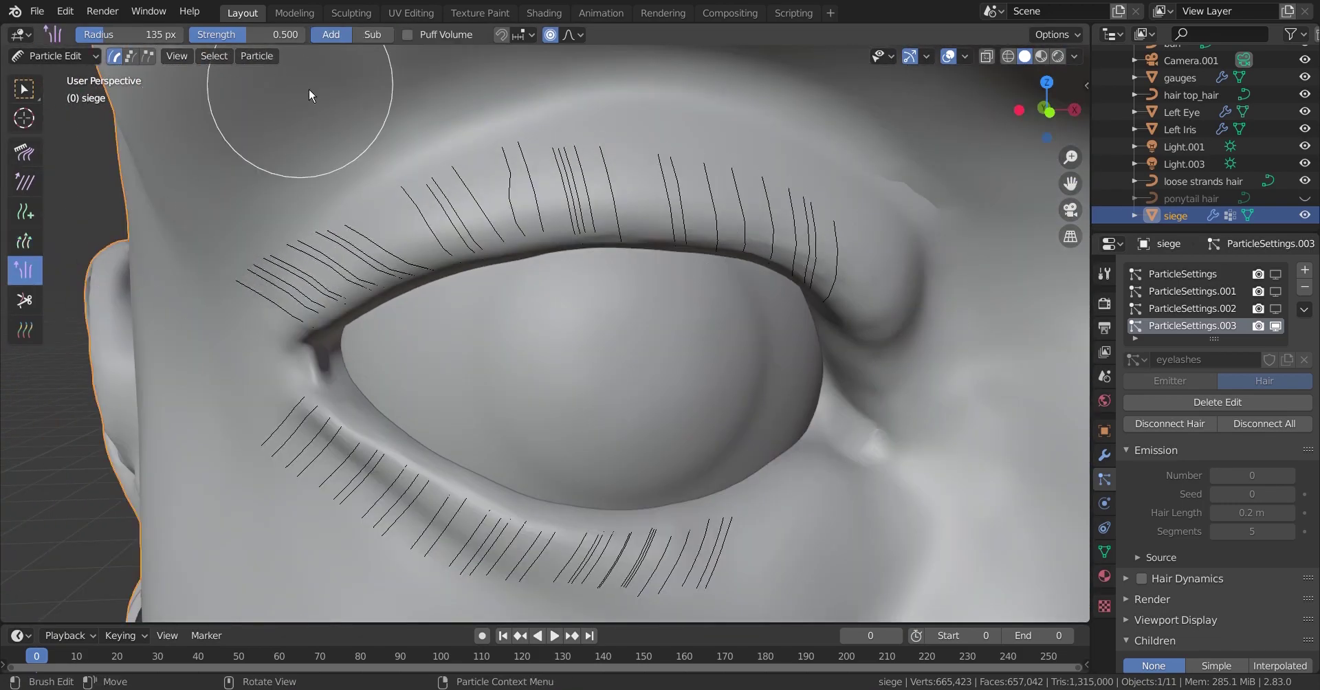
mouse_move(308, 89)
middle_down()
mouse_move(730, 221)
mouse_move(578, 365)
middle_up()
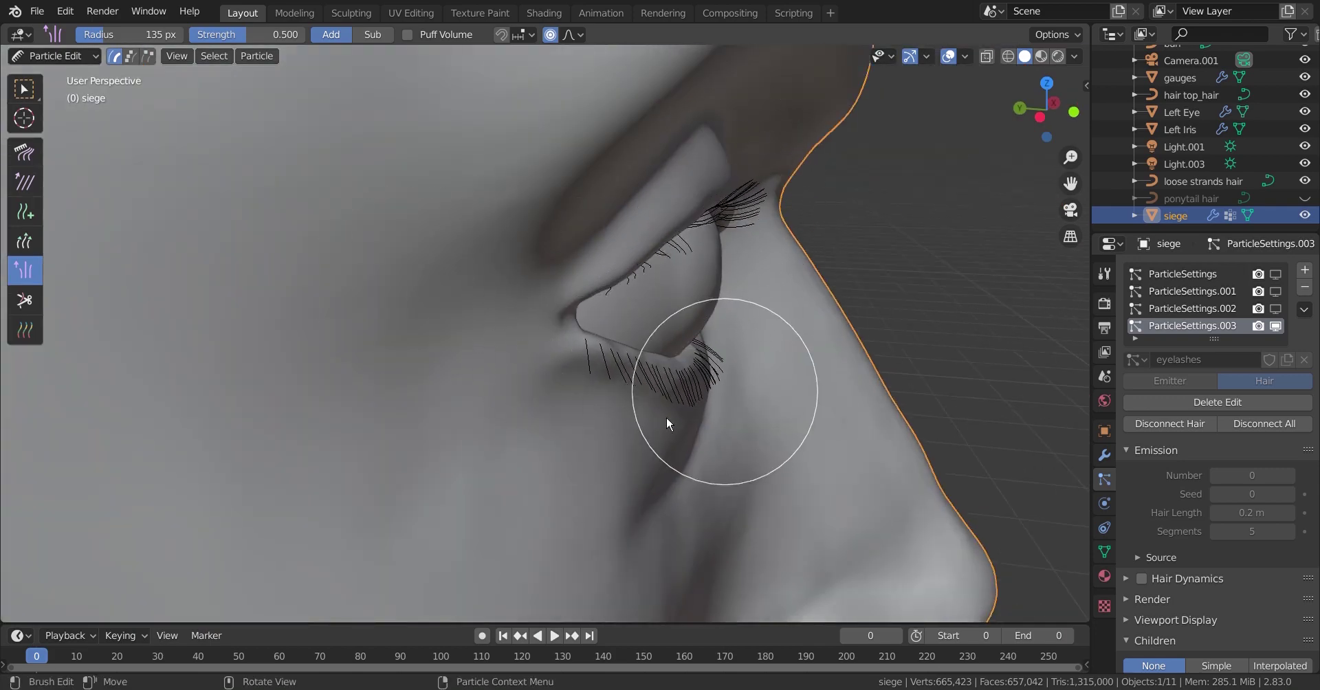
mouse_move(642, 249)
middle_down()
mouse_move(722, 324)
mouse_move(470, 336)
middle_up()
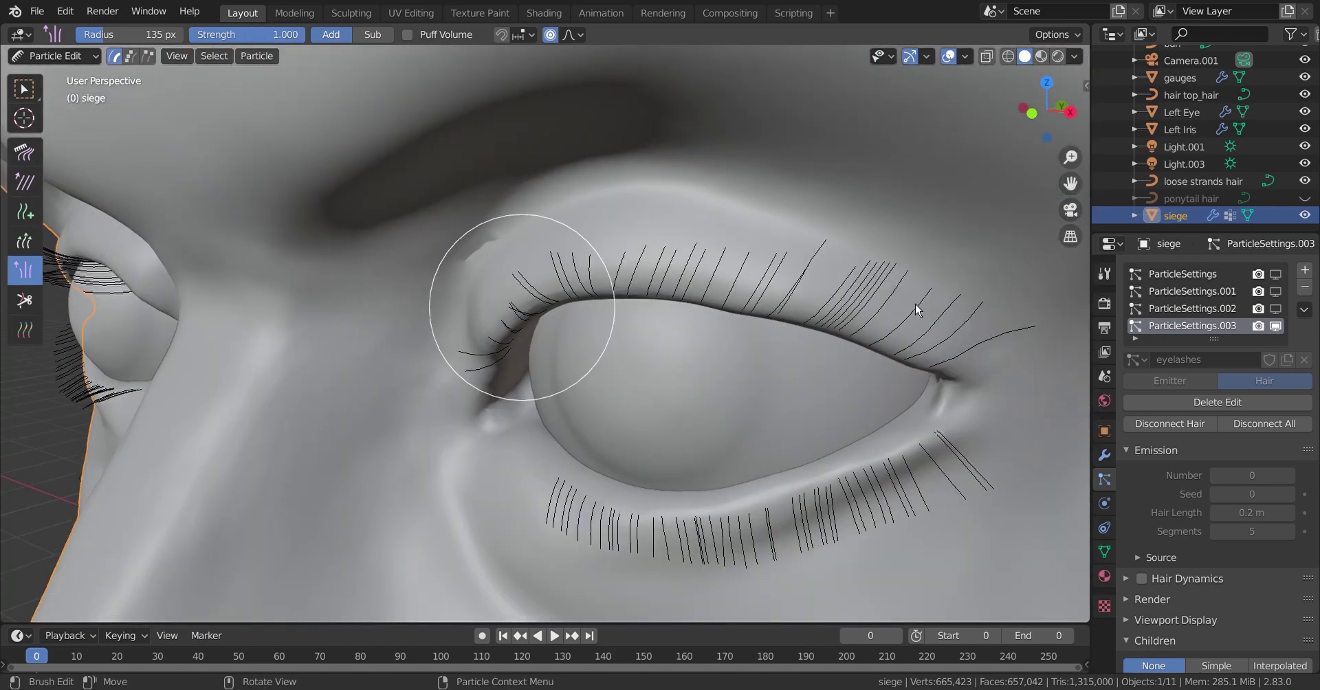
mouse_move(917, 309)
middle_down()
mouse_move(722, 356)
mouse_move(708, 280)
mouse_move(800, 237)
mouse_move(638, 415)
middle_up()
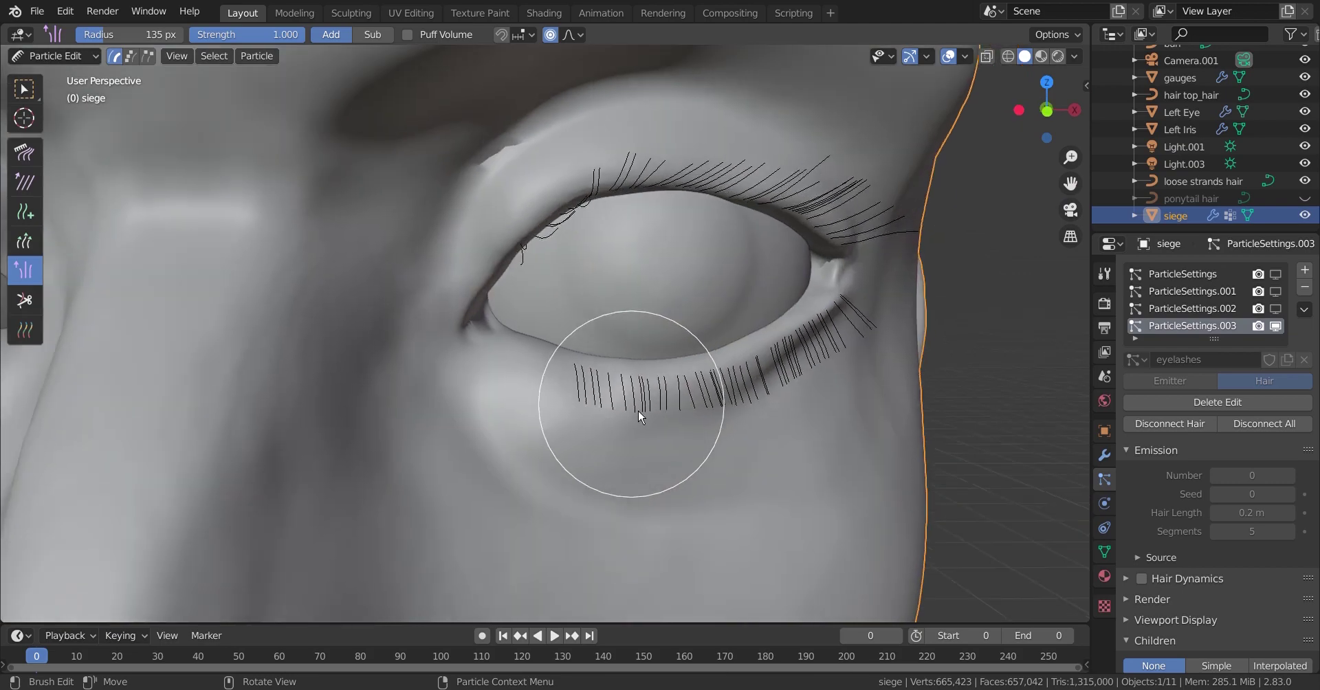
mouse_move(860, 352)
middle_down()
mouse_move(266, 378)
mouse_move(474, 436)
mouse_move(571, 420)
mouse_move(135, 201)
middle_up()
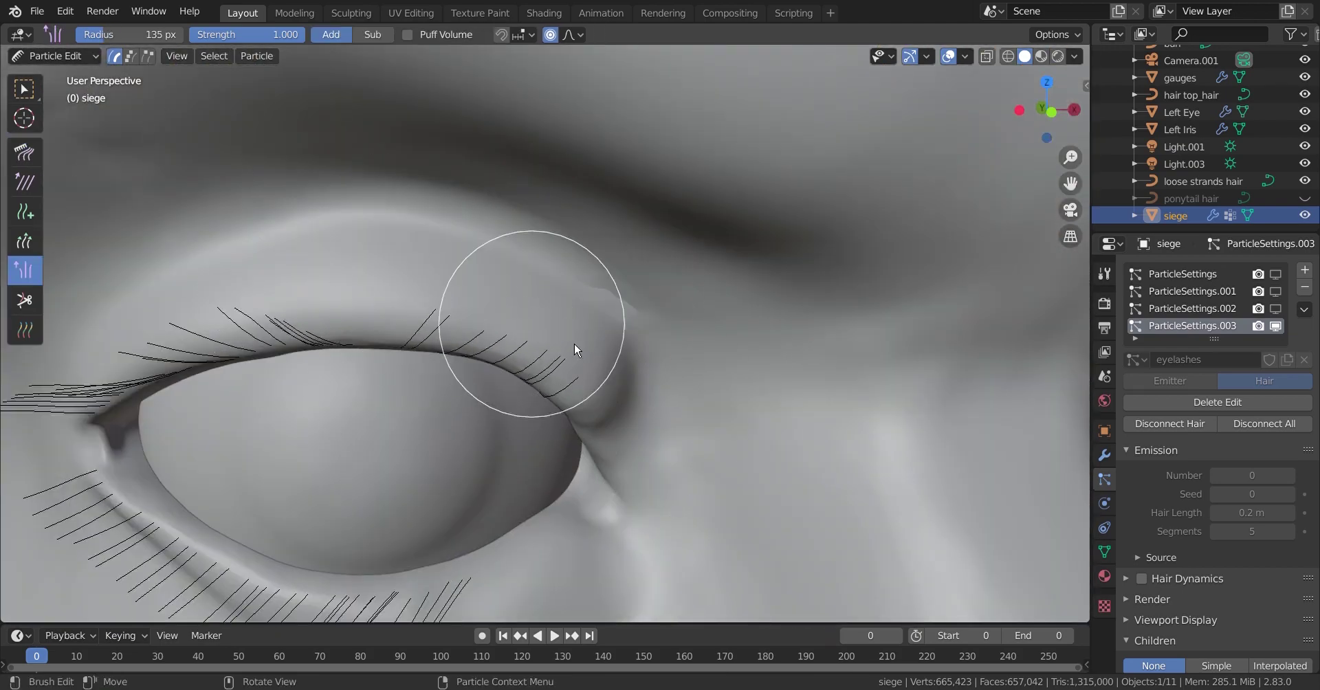
middle_drag(576, 350, 31, 172)
mouse_move(628, 317)
middle_down()
mouse_move(569, 402)
mouse_move(616, 332)
mouse_move(695, 444)
mouse_move(445, 344)
mouse_move(617, 333)
middle_up()
Comb the eyelash strands into a natural curve and zoom out to the whole face
click(24, 152)
mouse_move(567, 237)
middle_down()
mouse_move(684, 327)
mouse_move(616, 220)
mouse_move(448, 442)
mouse_move(494, 504)
mouse_move(524, 419)
mouse_move(596, 412)
mouse_move(560, 486)
mouse_move(813, 429)
mouse_move(949, 367)
mouse_move(914, 367)
mouse_move(921, 335)
mouse_move(516, 398)
mouse_move(734, 295)
mouse_move(590, 330)
mouse_move(725, 361)
mouse_move(691, 287)
mouse_move(412, 347)
mouse_move(375, 253)
mouse_move(692, 221)
mouse_move(344, 360)
mouse_move(410, 289)
mouse_move(618, 288)
mouse_move(31, 253)
middle_up()
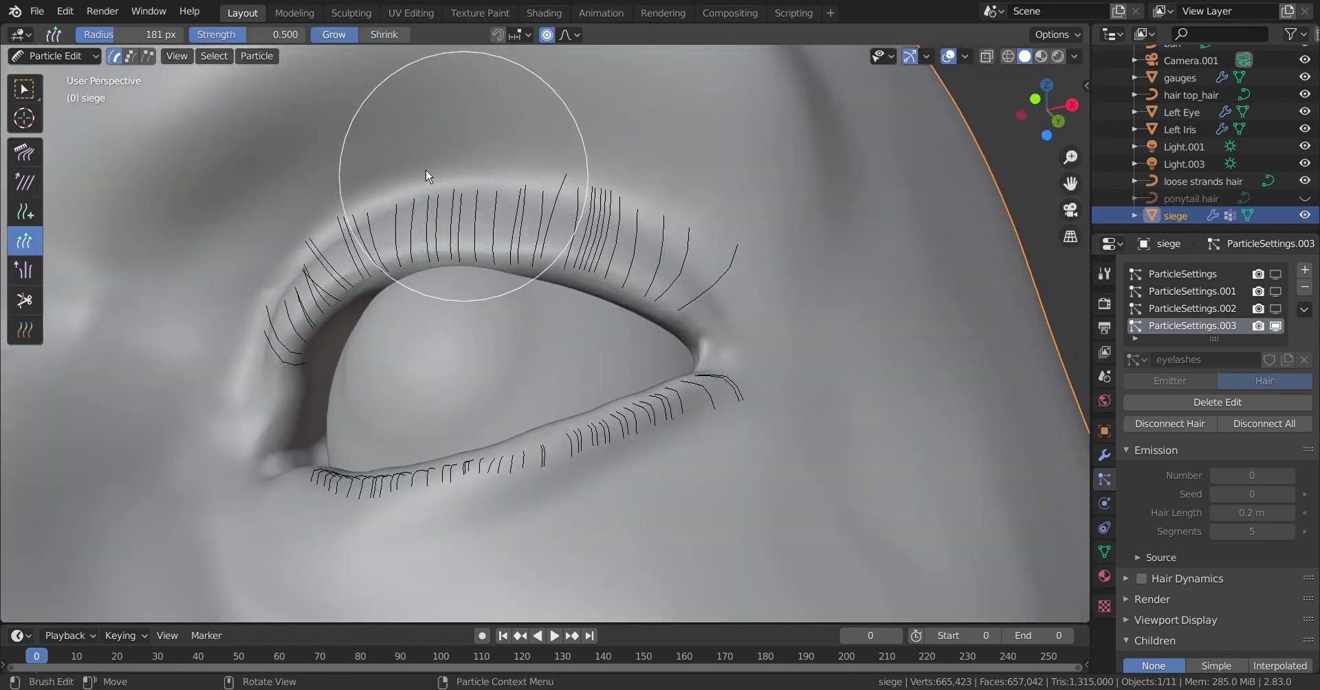
mouse_move(426, 176)
middle_down()
mouse_move(436, 433)
mouse_move(265, 339)
mouse_move(548, 348)
mouse_move(61, 74)
middle_up()
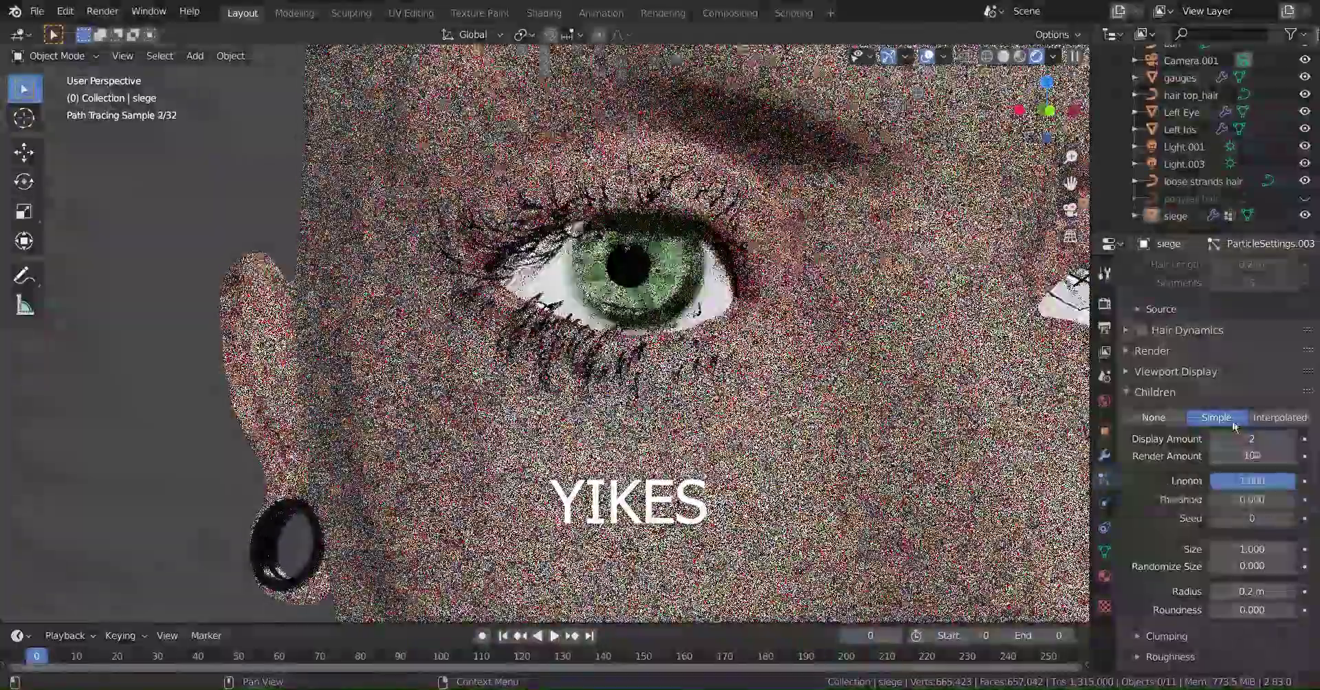
Set the eyelashes' Children to None and brush in extra strands along the upper lid
click(1135, 421)
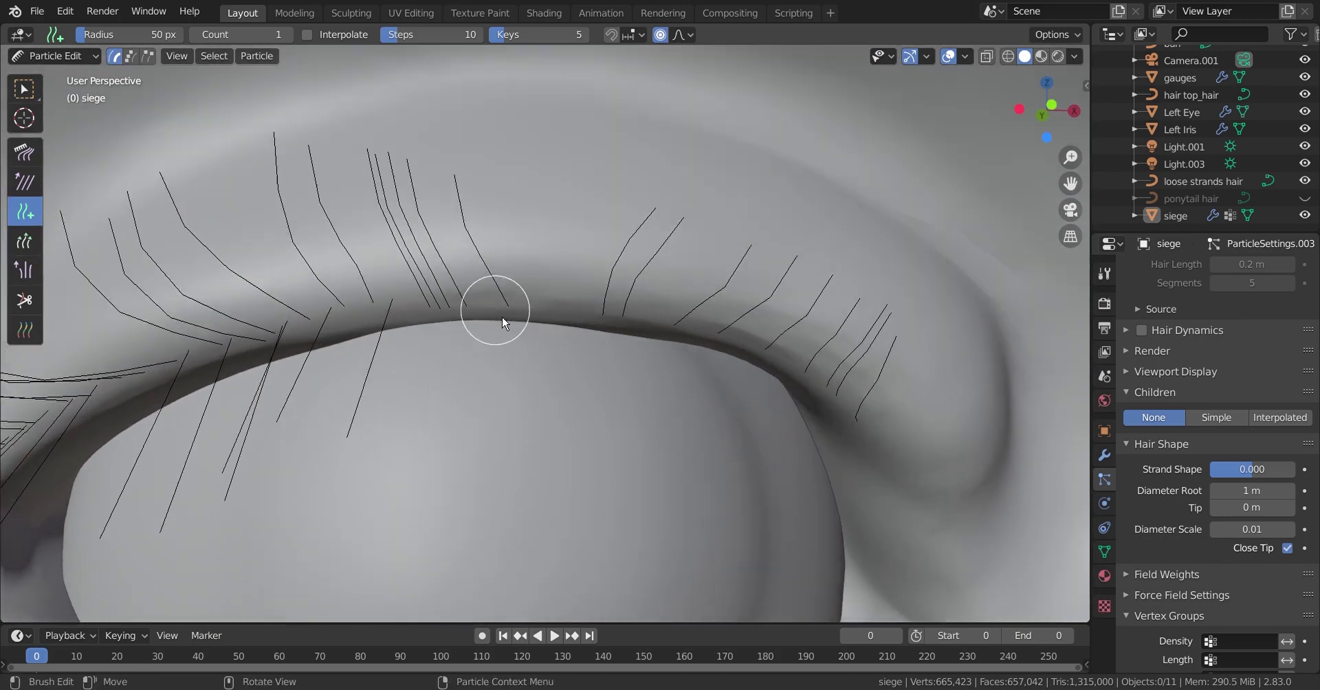
click(497, 303)
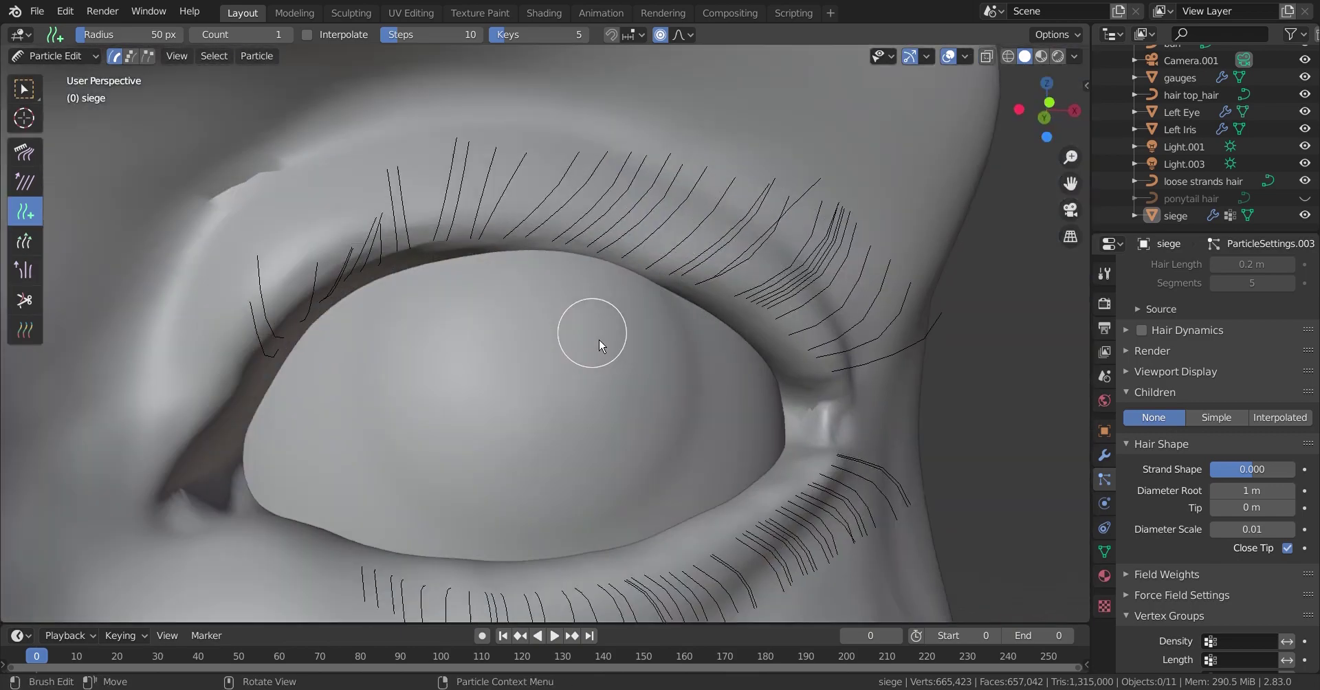
mouse_move(756, 184)
mouse_down()
mouse_move(633, 154)
mouse_move(370, 126)
mouse_up()
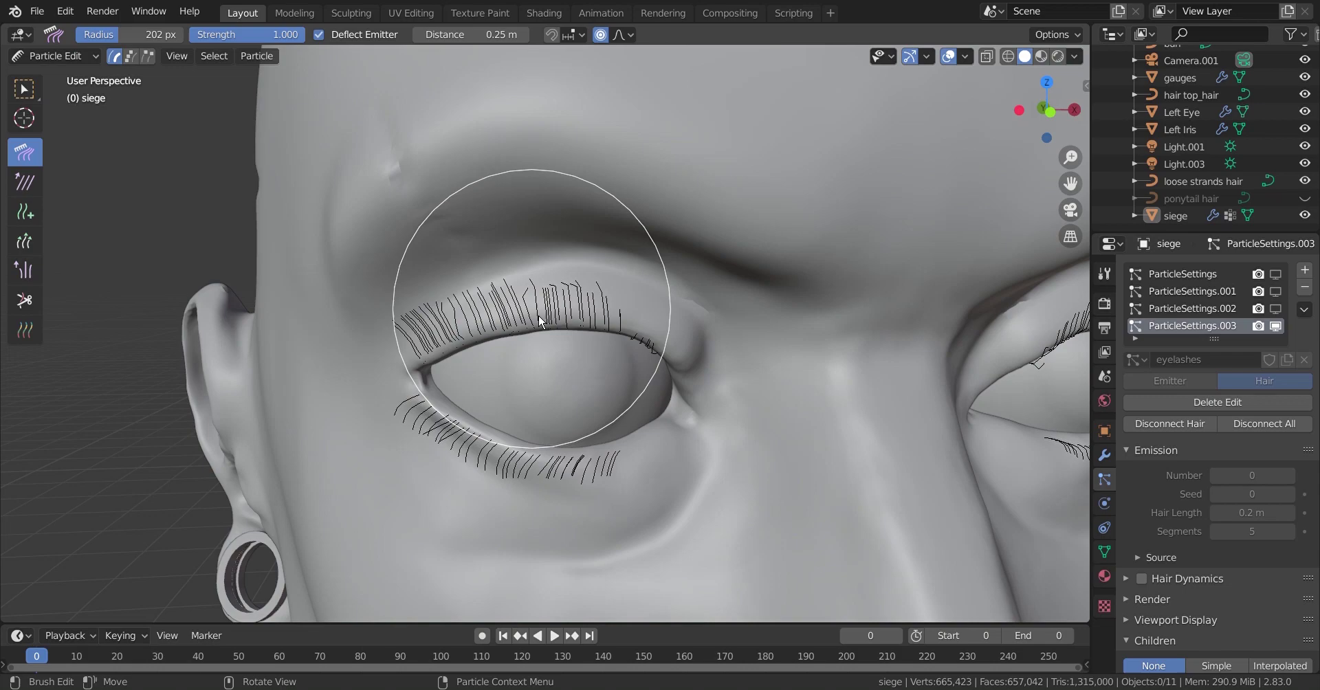
Comb and puff the upper eyelashes using a 71 px brush radius
middle_drag(540, 320, 9, 299)
middle_drag(290, 282, 773, 284)
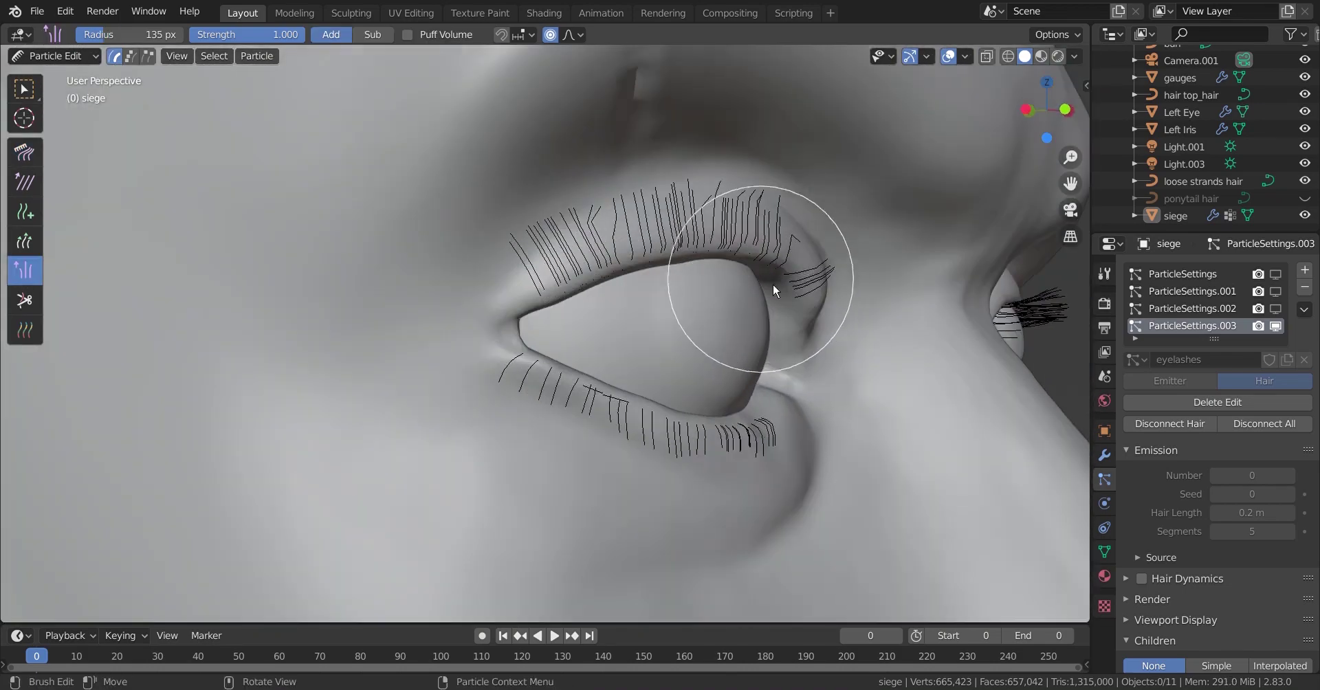
mouse_move(543, 277)
middle_down()
mouse_move(597, 267)
mouse_move(275, 206)
middle_up()
click(24, 152)
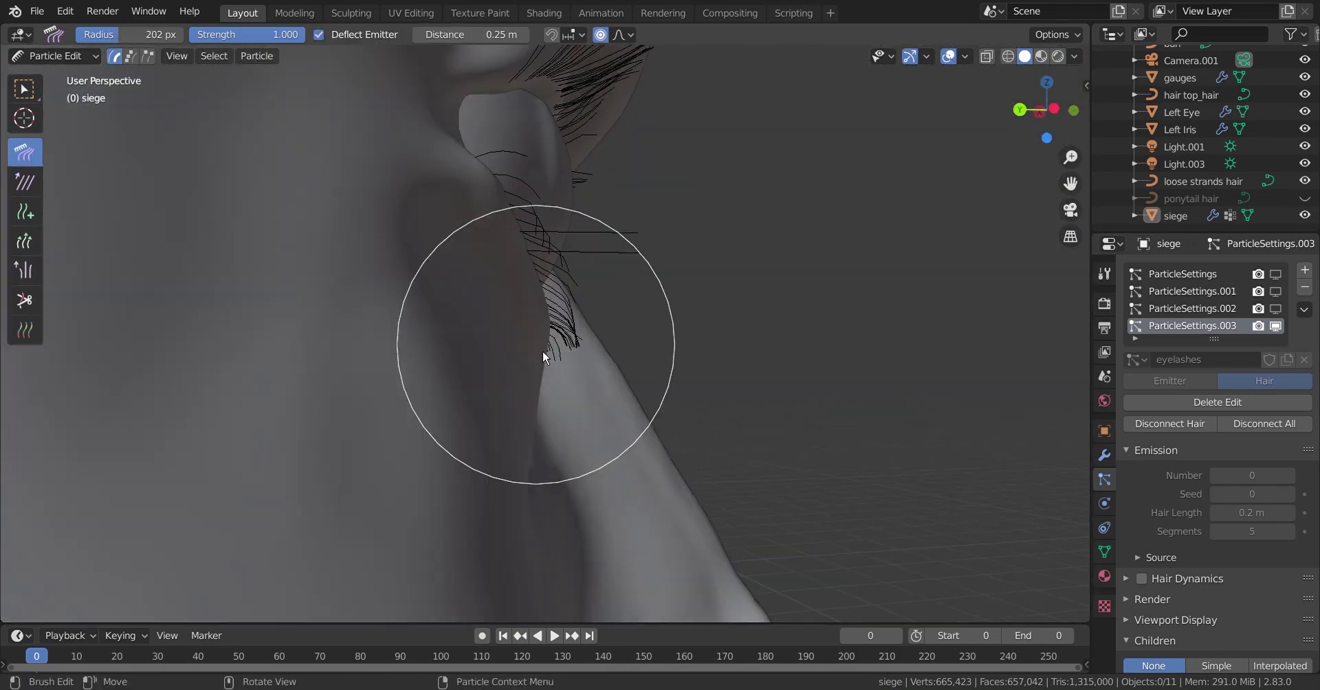
middle_drag(542, 352, 742, 349)
key(f)
middle_drag(613, 394, 645, 401)
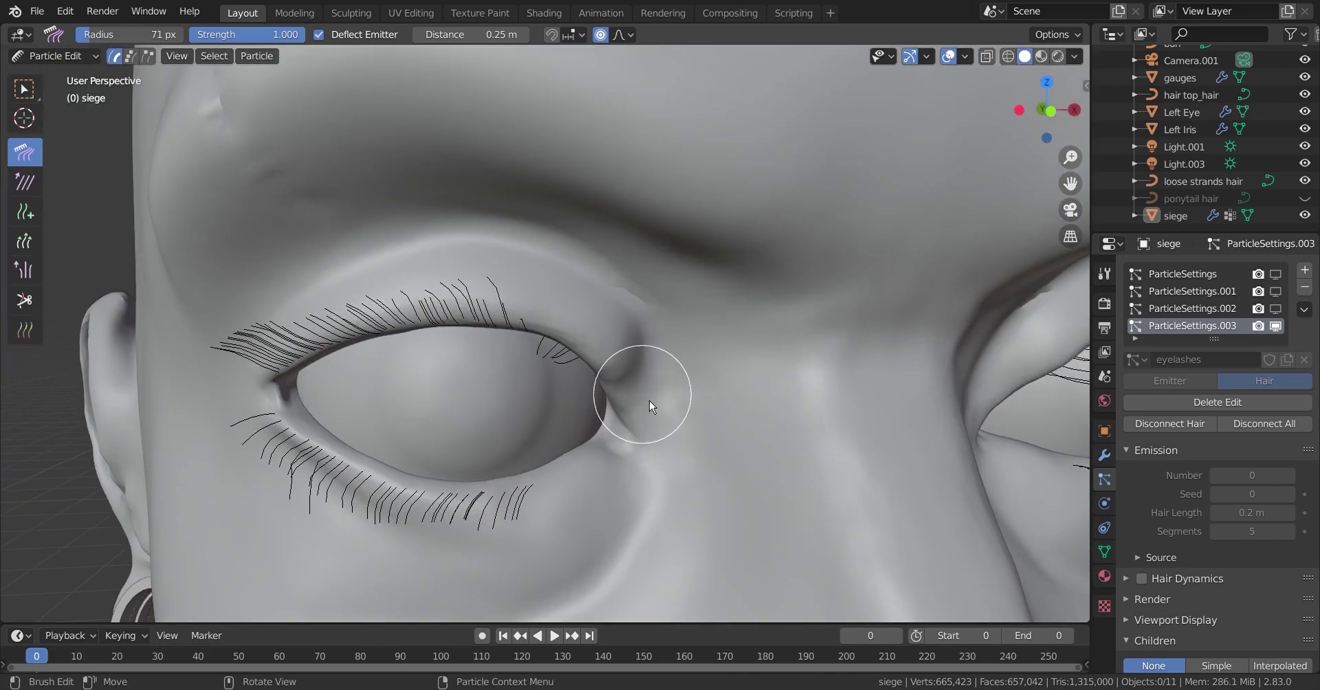
click(24, 271)
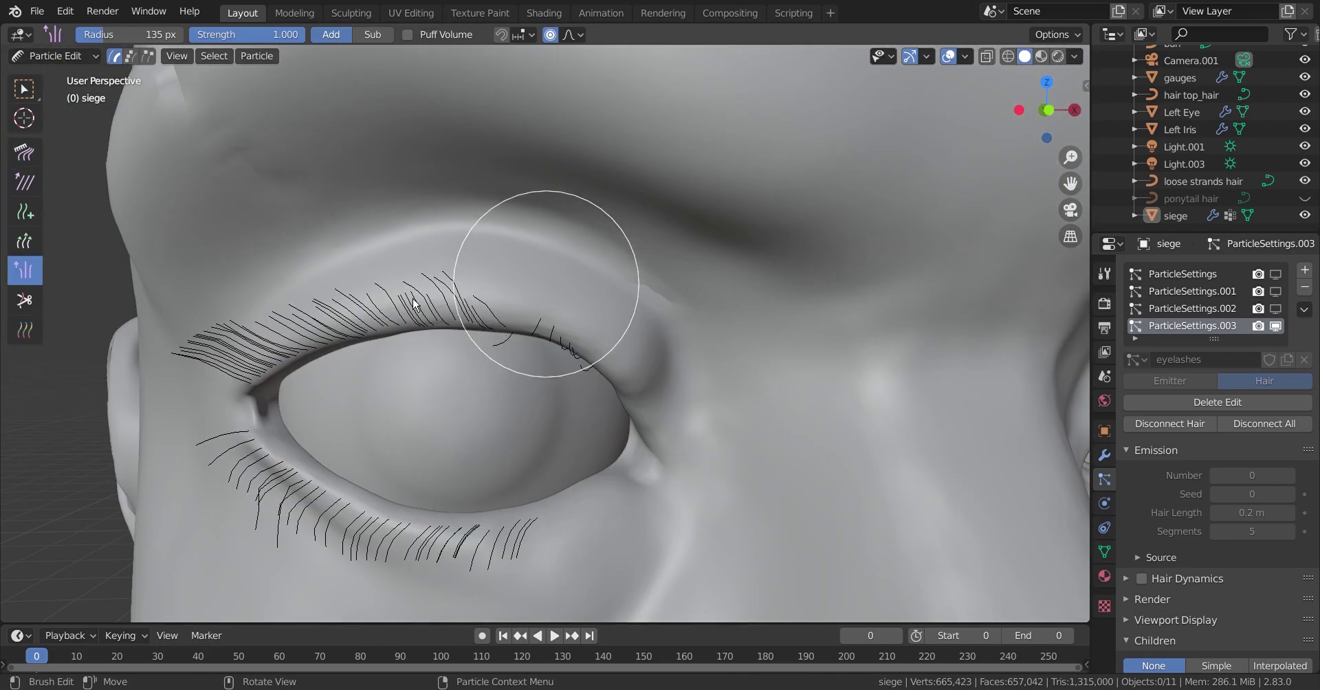
middle_drag(414, 303, 503, 340)
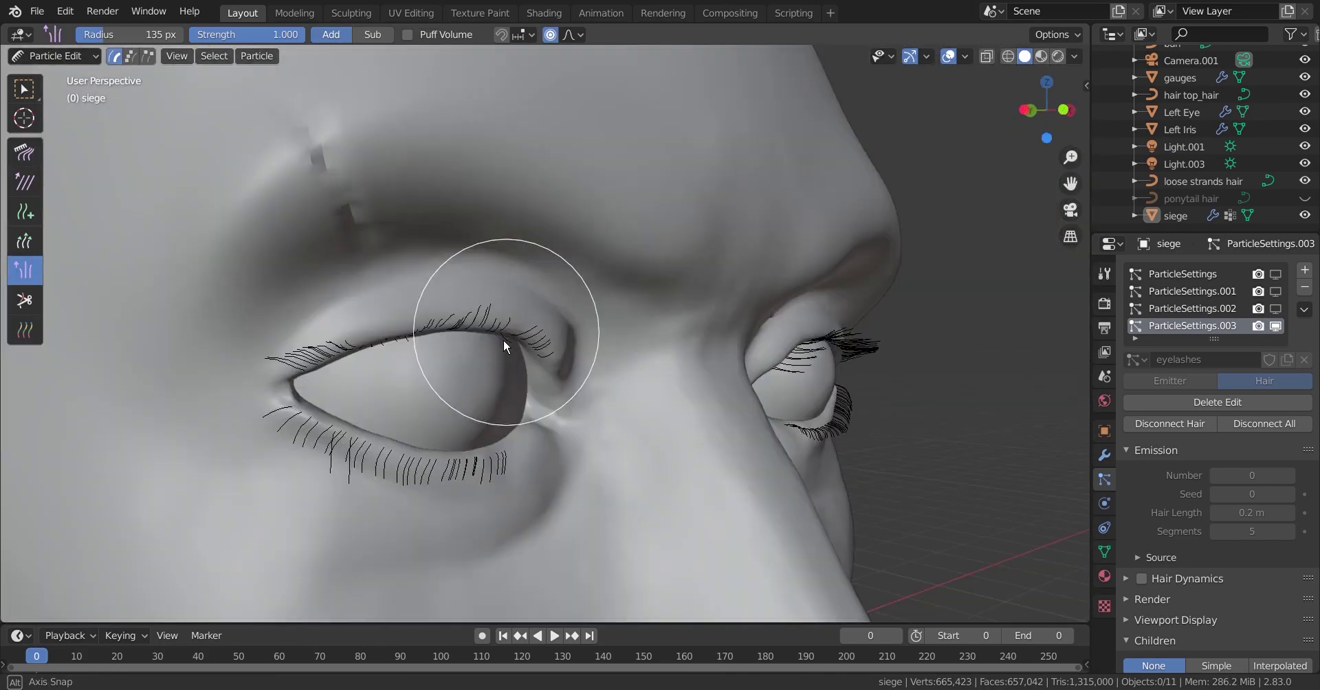
scroll(503, 340, up, 3)
click(24, 152)
mouse_move(587, 435)
middle_down()
mouse_move(614, 435)
mouse_move(617, 419)
middle_up()
Save the file as 'siege with hair.blend' and compare the lashes in Object Mode and Particle Edit
key(ctrl+s)
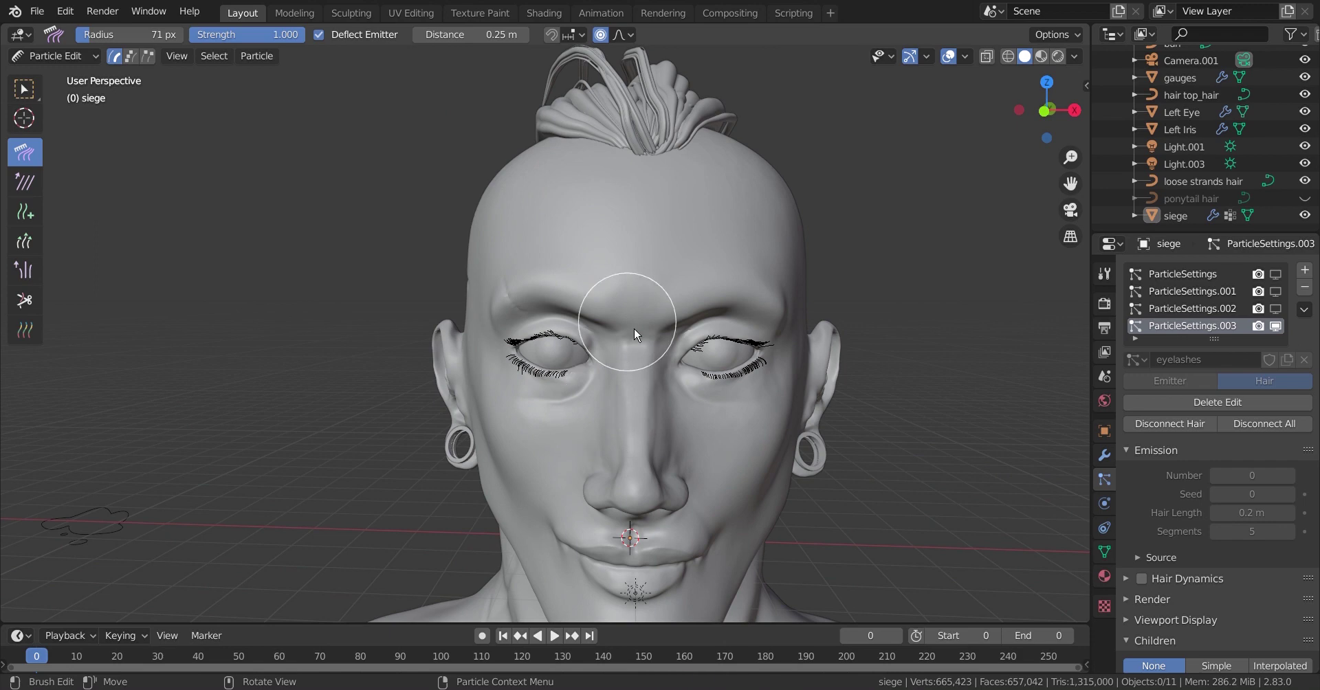
key(Tab)
scroll(677, 364, up, 8)
key(Tab)
mouse_move(683, 395)
middle_down()
mouse_move(677, 309)
mouse_move(9, 281)
middle_up()
scroll(606, 159, down, 8)
mouse_move(605, 159)
middle_down()
mouse_move(582, 249)
mouse_move(458, 378)
mouse_move(576, 306)
mouse_move(626, 346)
mouse_move(564, 384)
middle_up()
Return to Object Mode and preview the bust through the camera in Rendered shading
key(Tab)
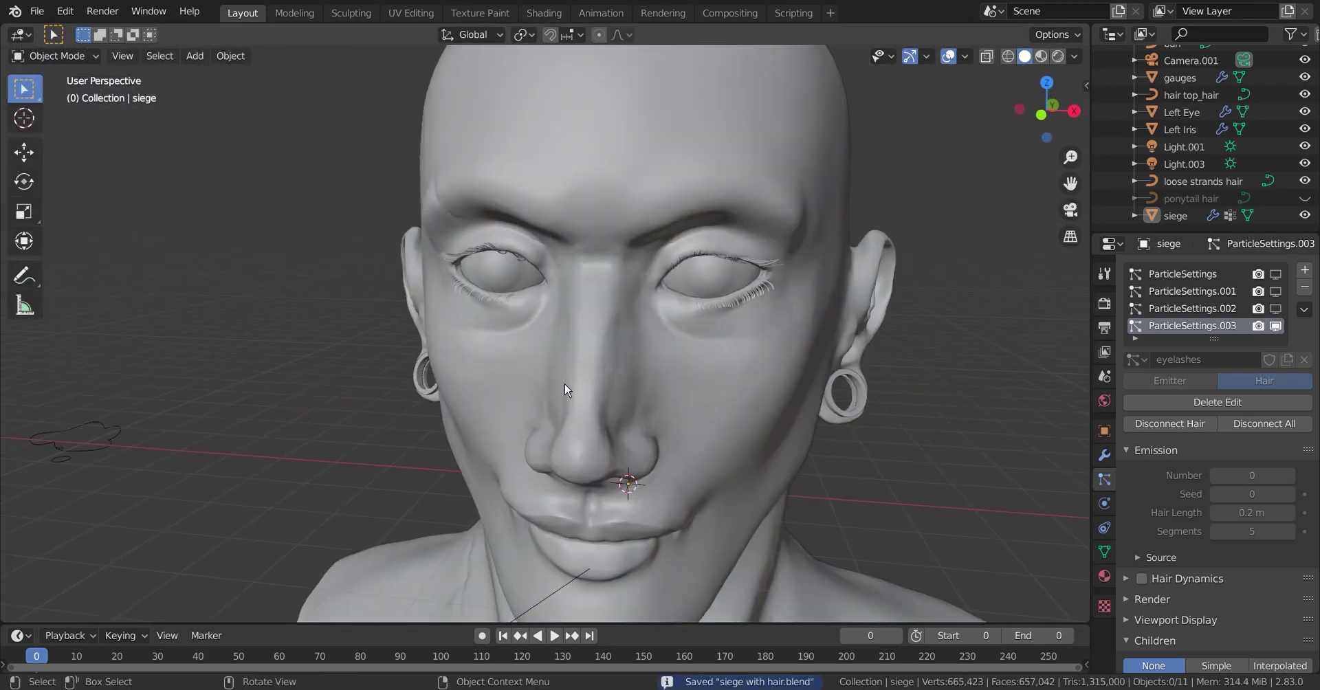
scroll(564, 384, up, 6)
key(Tab)
key(Tab)
middle_drag(523, 272, 545, 293)
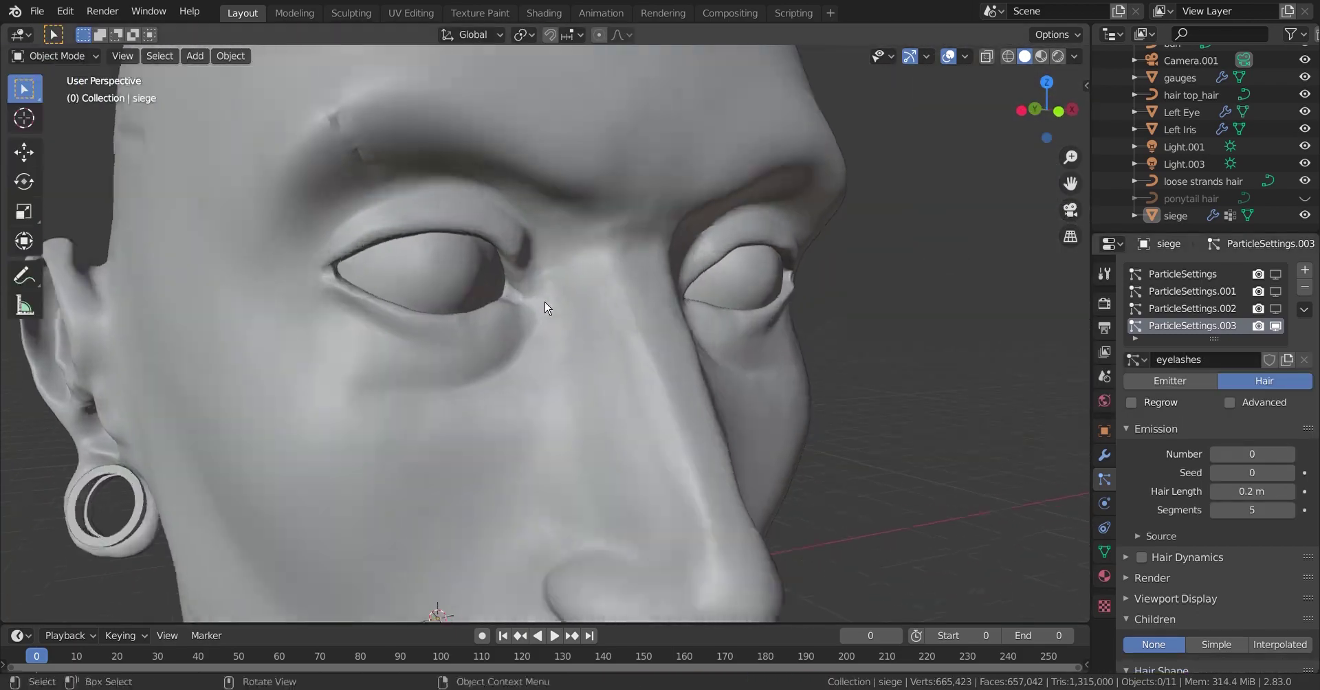
scroll(695, 381, down, 6)
scroll(604, 368, up, 8)
scroll(604, 368, down, 3)
mouse_move(604, 368)
middle_down()
mouse_move(699, 360)
mouse_move(756, 329)
middle_up()
key(KP_0)
key(z)
click(873, 291)
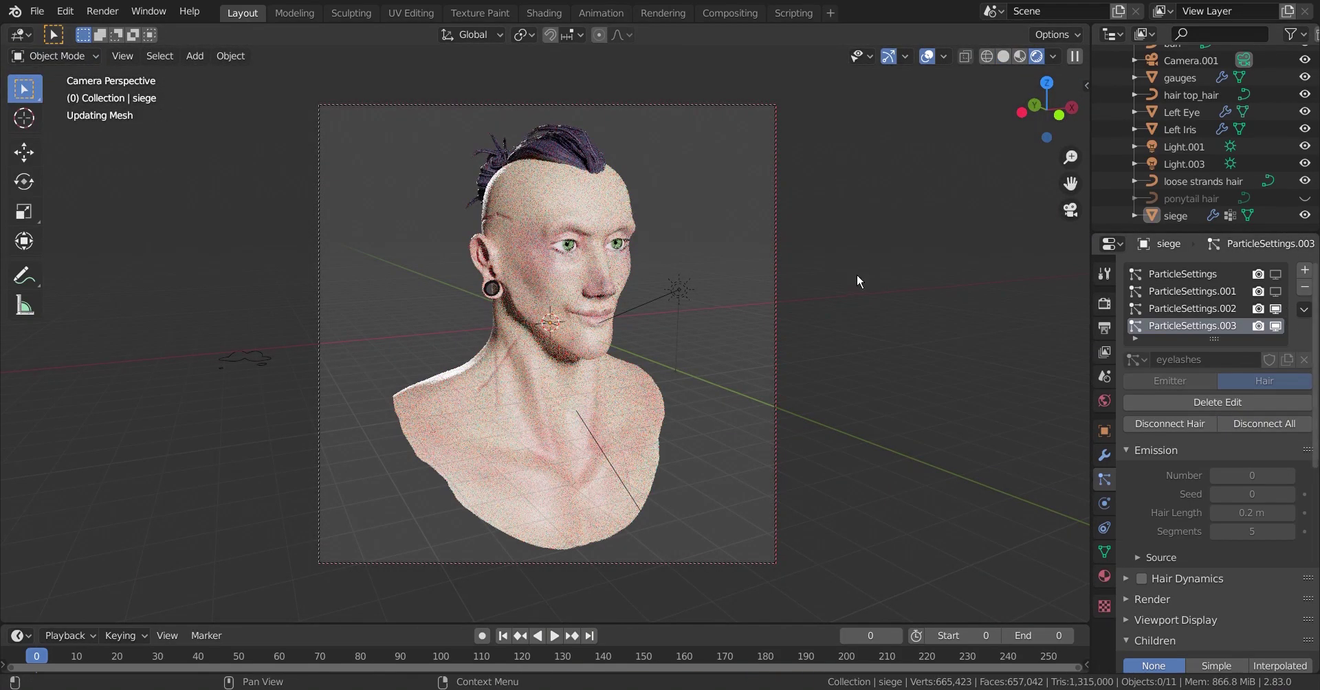
Enable viewport display for the stubble particles (ParticleSettings.001) and leave camera view
click(1275, 292)
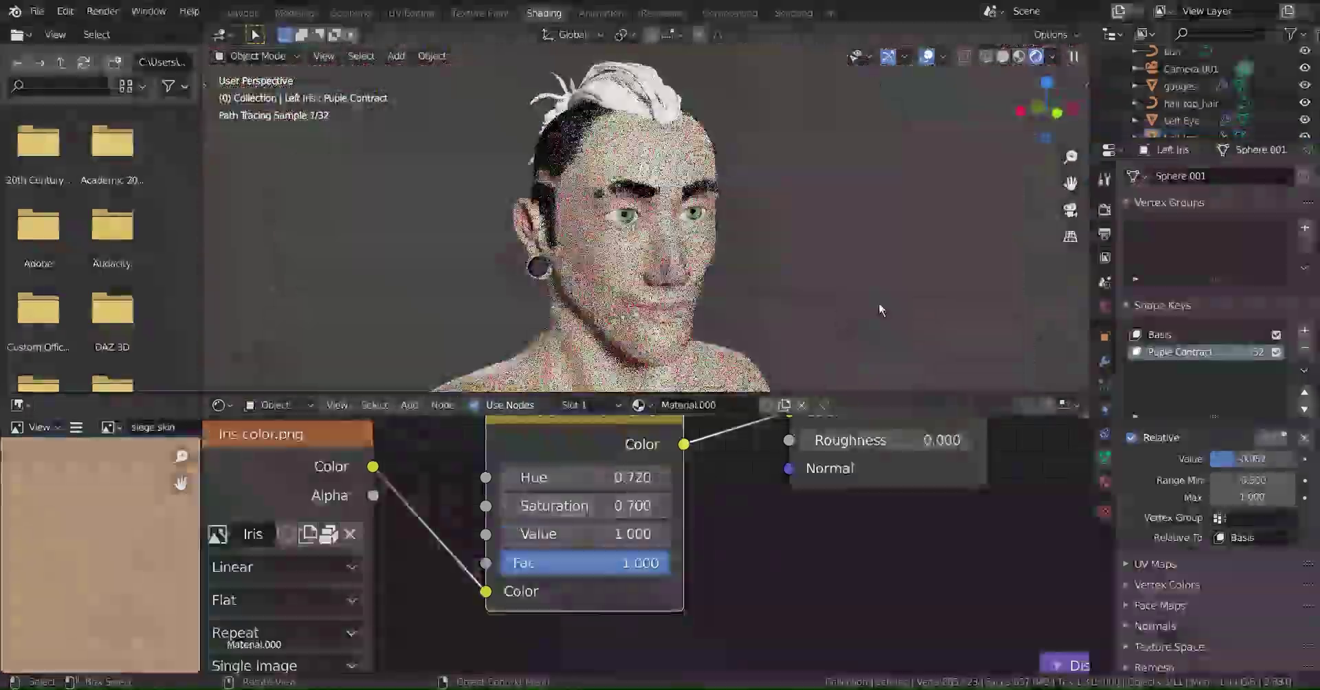
click(1076, 214)
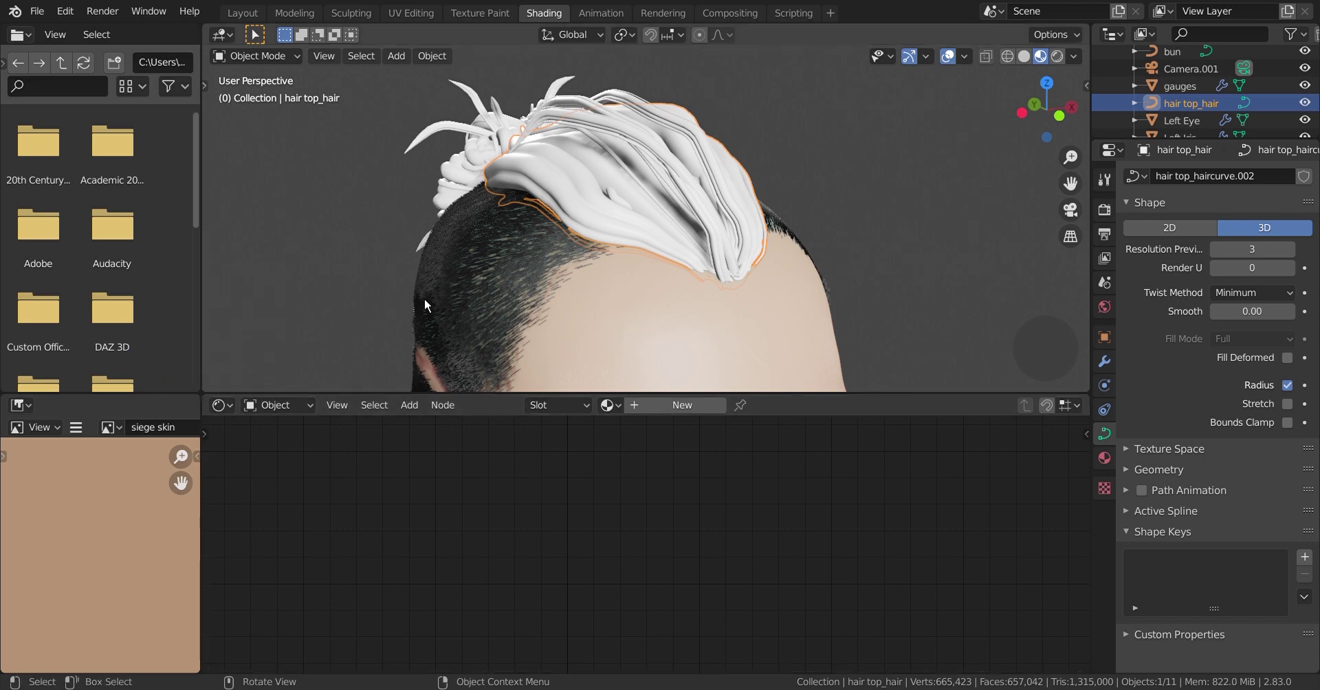
Create a new top-hair material from the ungrouped hair node group, deleting the Principled BSDF
click(682, 405)
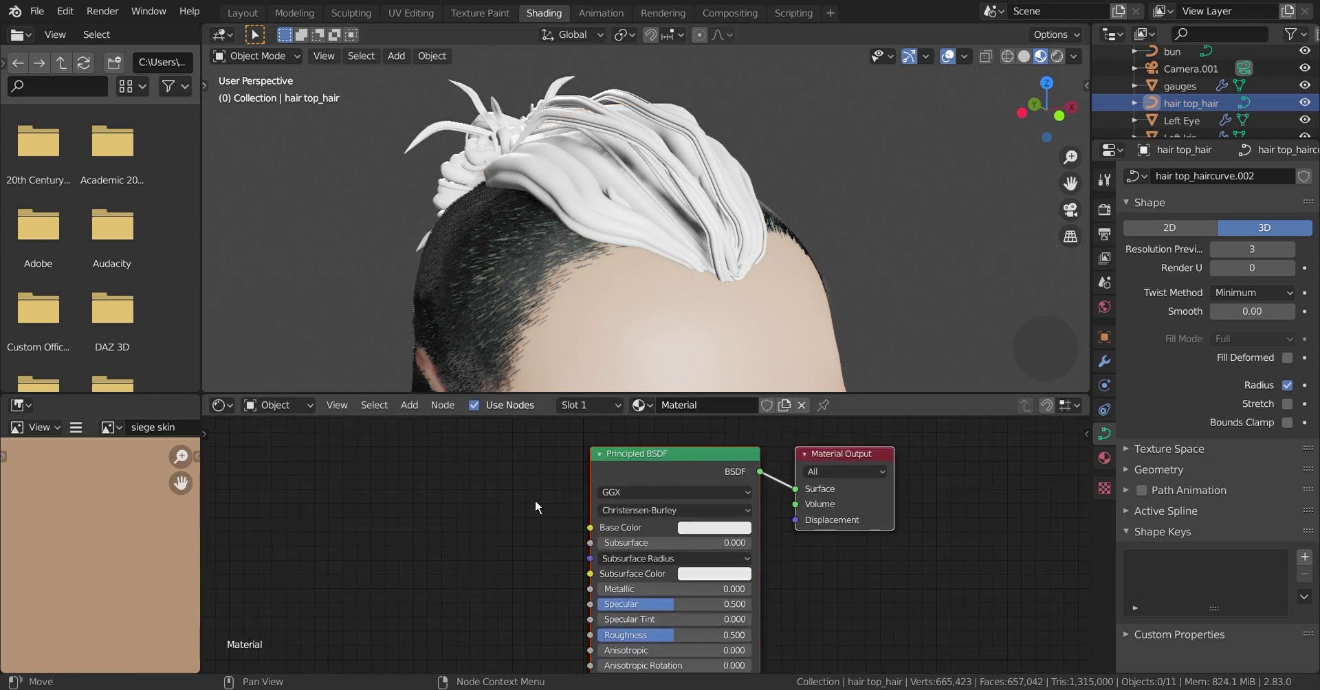
key(shift+a)
click(486, 530)
key(Tab)
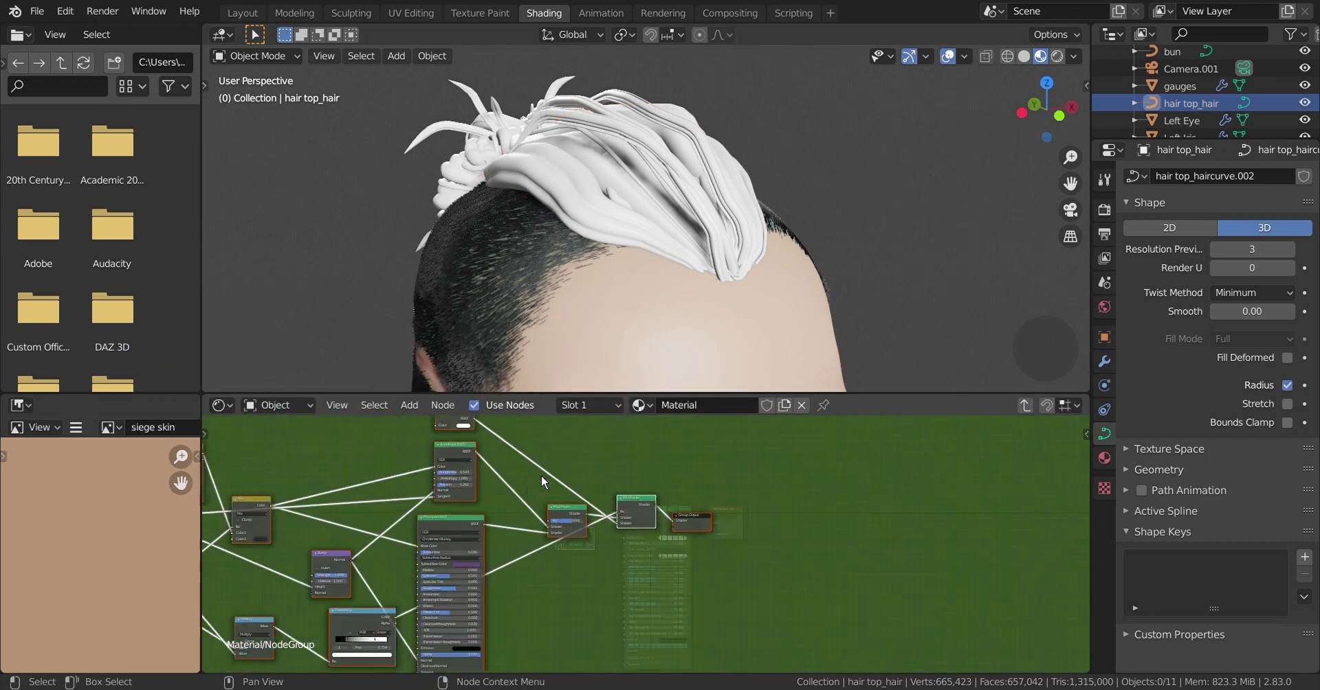
key(Tab)
key(ctrl+alt+g)
scroll(717, 565, up, 2)
key(Delete)
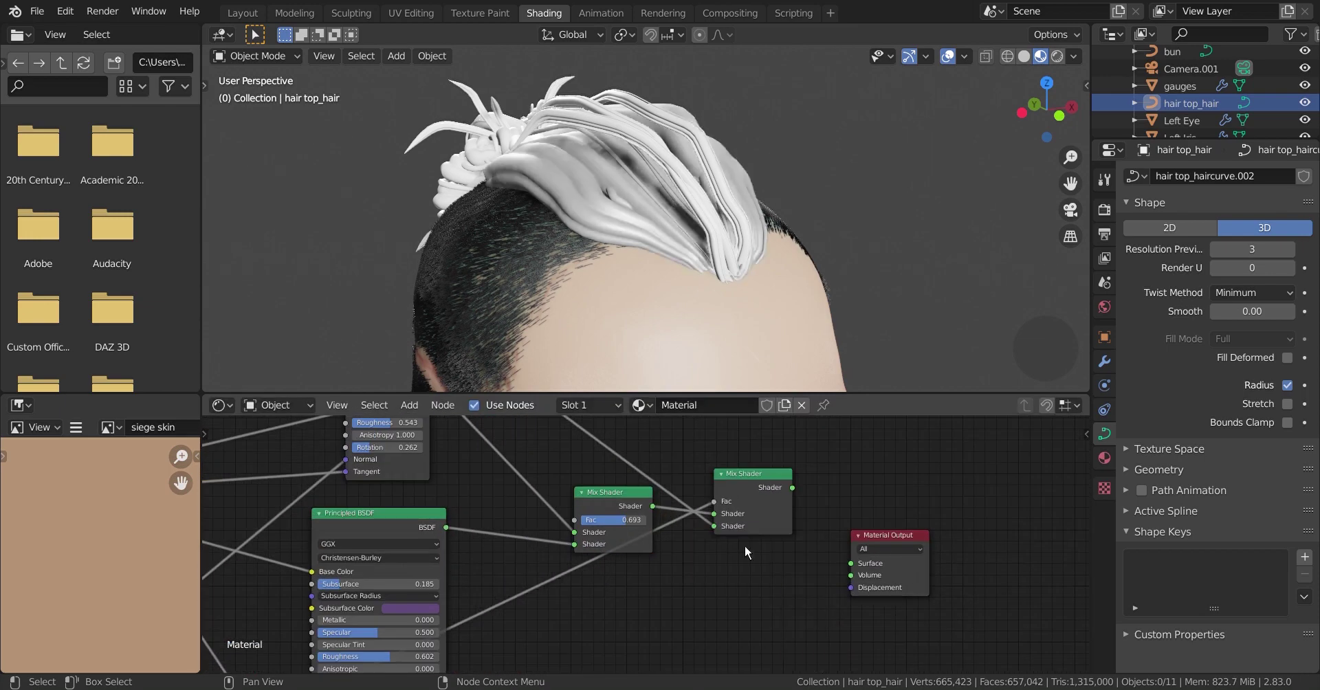
Recolour the ColorRamp stops to purple and darken the Mix node's Color2
click(534, 516)
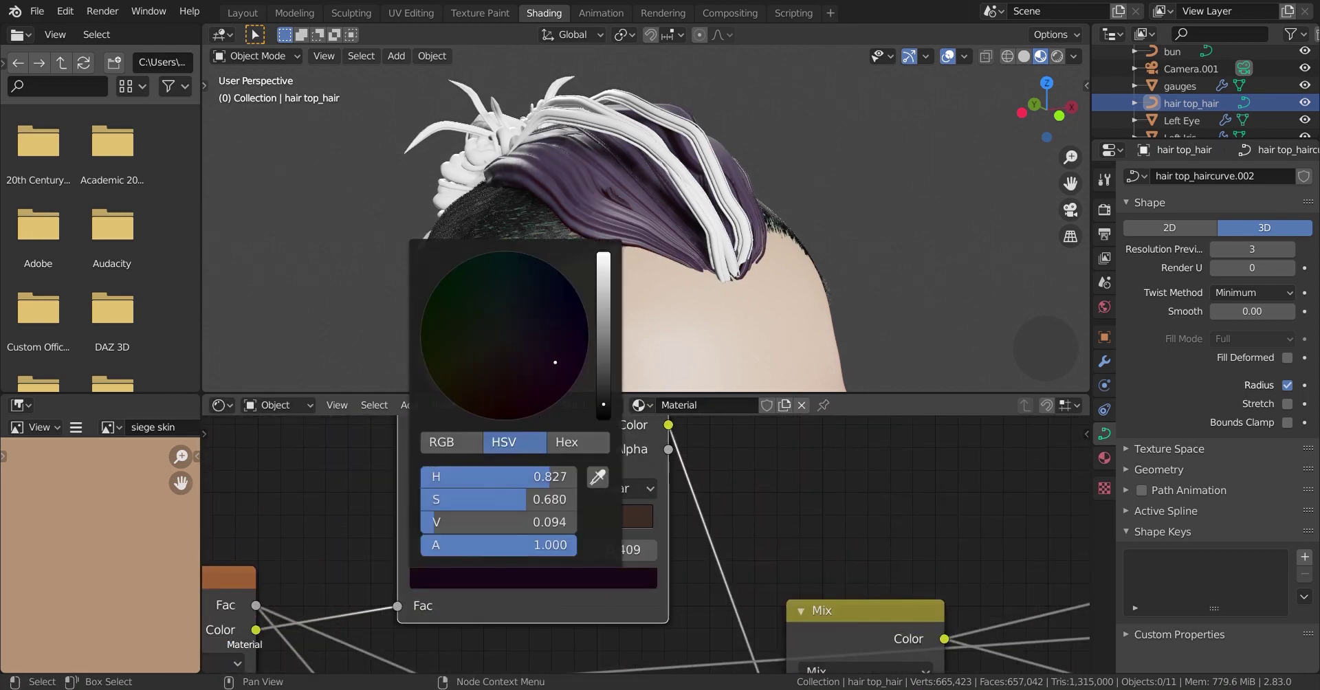
click(552, 516)
click(534, 579)
middle_drag(687, 206, 480, 501)
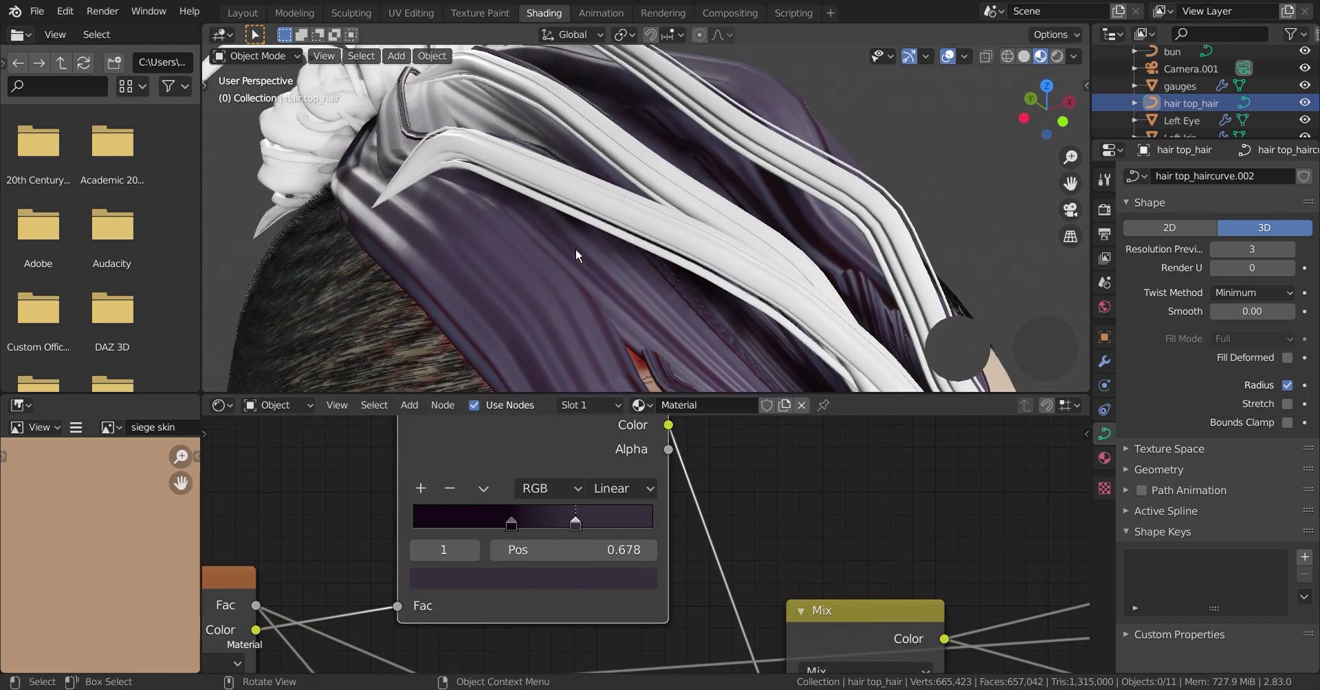
click(479, 500)
middle_drag(654, 254, 756, 275)
scroll(778, 635, down, 2)
scroll(779, 636, up, 4)
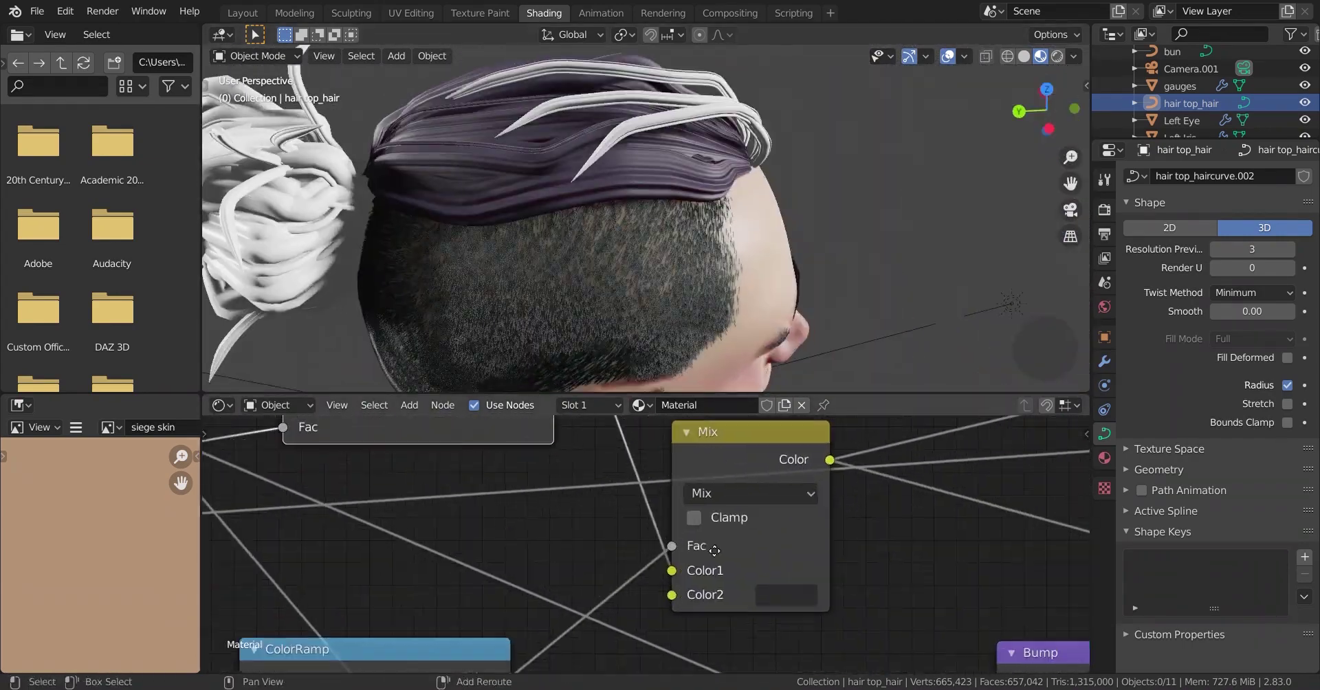
click(741, 595)
drag(971, 308, 972, 327)
Move one control point of the top hair curve to reshape a strand
middle_drag(824, 241, 551, 172)
key(Tab)
scroll(551, 171, up, 3)
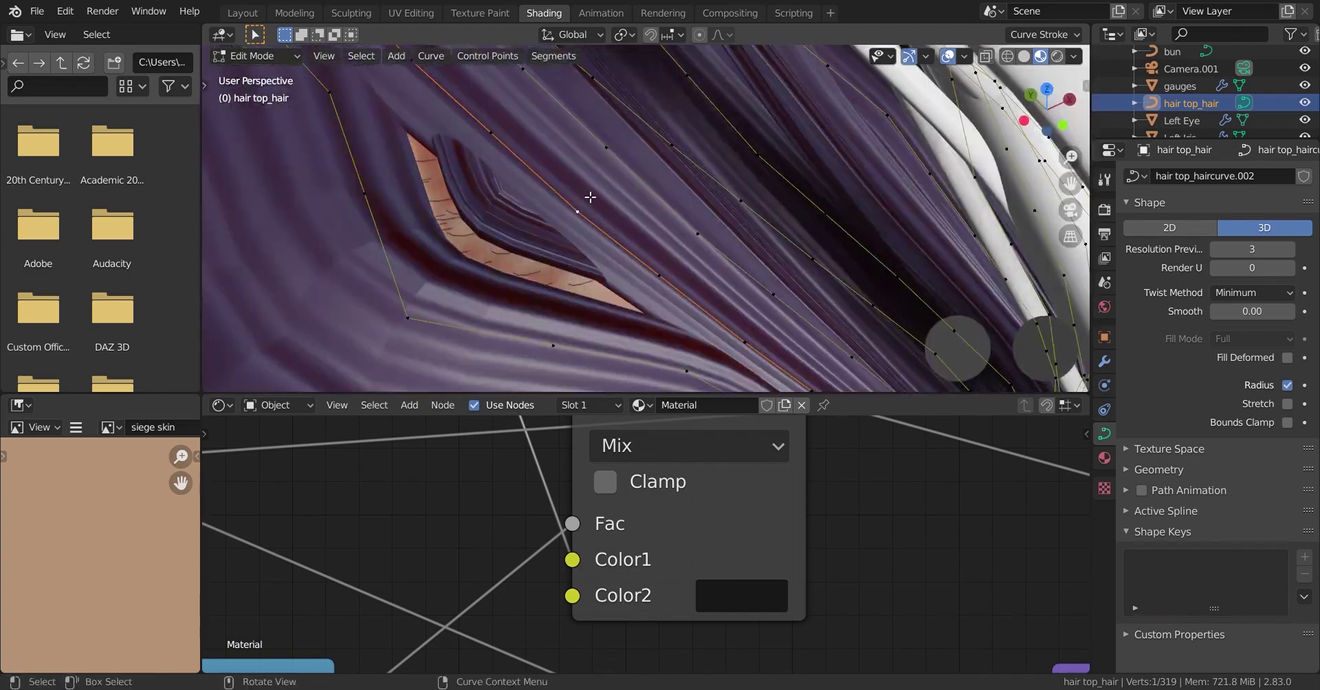
key(g)
click(602, 120)
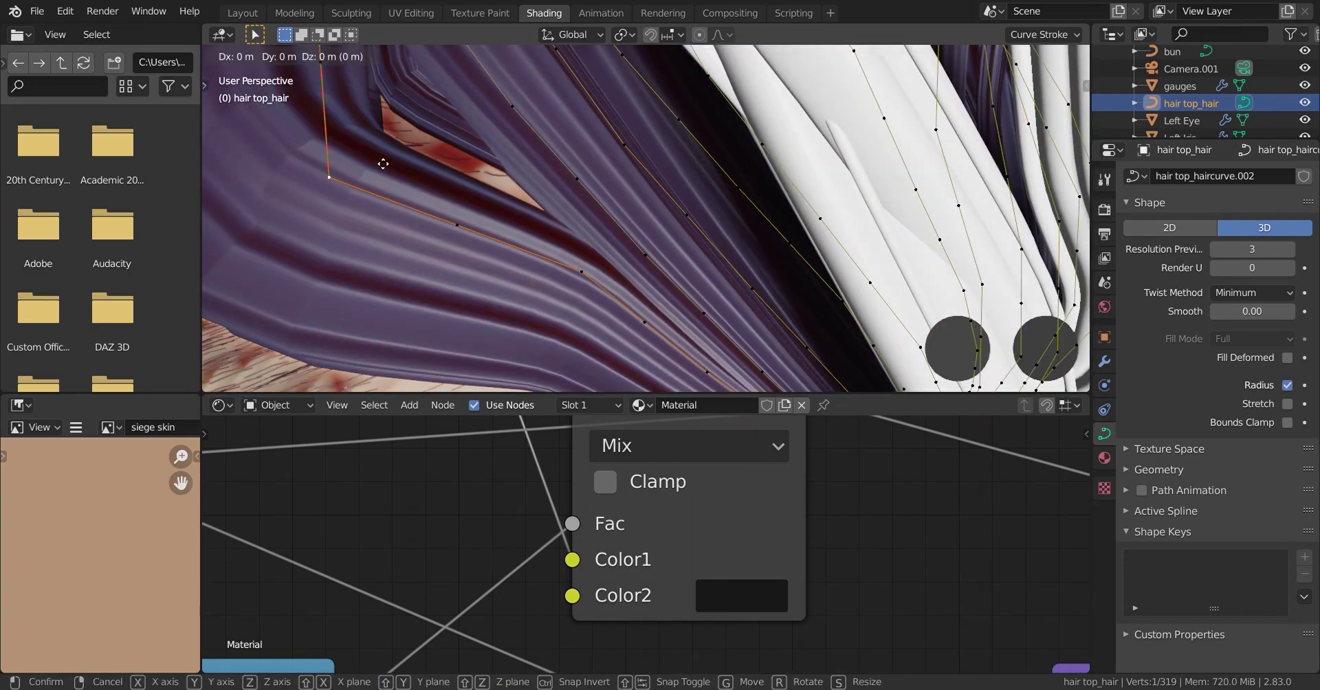
scroll(550, 192, down, 2)
scroll(543, 206, down, 3)
scroll(543, 205, up, 5)
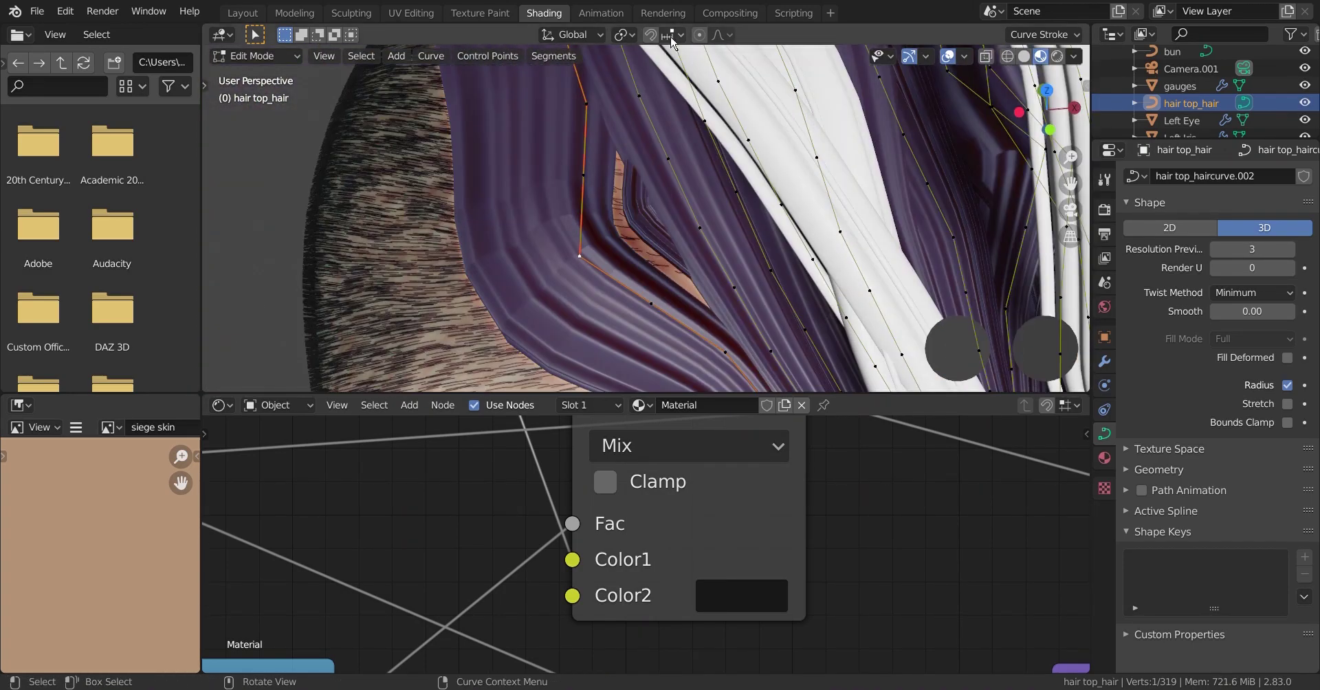
click(619, 275)
key(Tab)
scroll(646, 289, down, 5)
scroll(653, 298, up, 2)
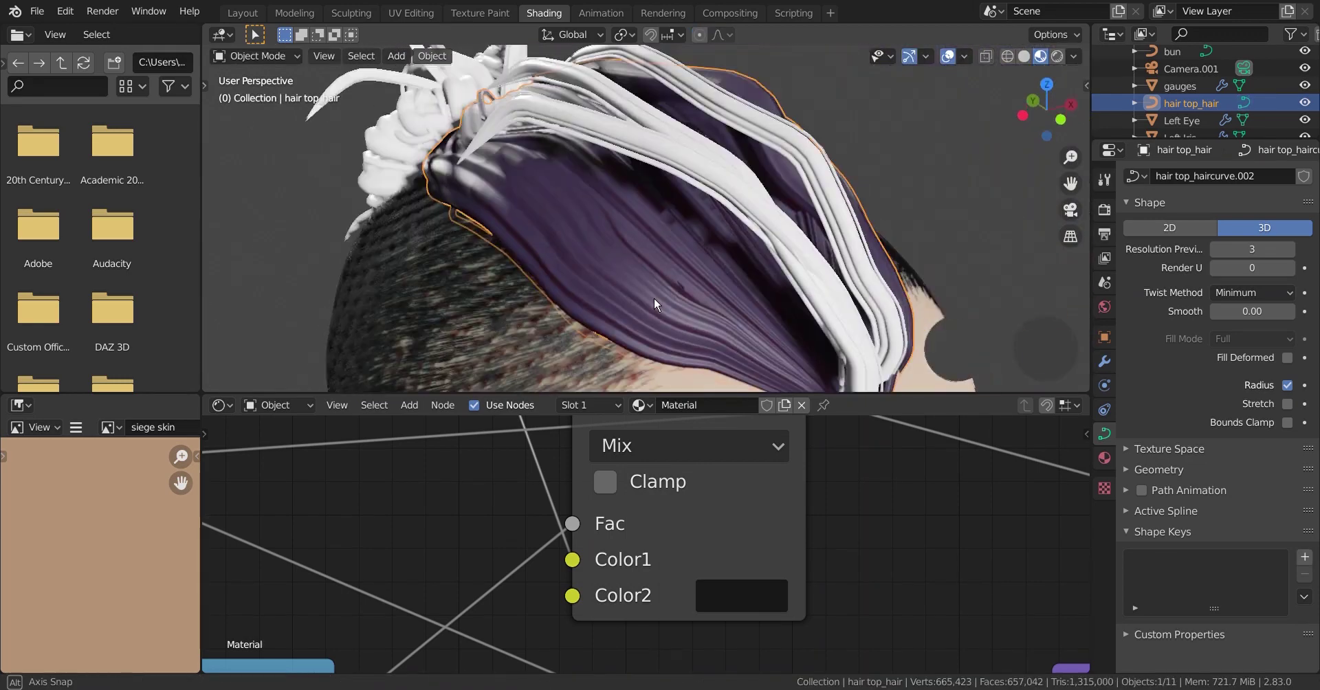
Refine the ColorRamp stop colours after checking the hair through the camera
click(1070, 209)
click(1070, 210)
middle_drag(412, 447, 588, 486)
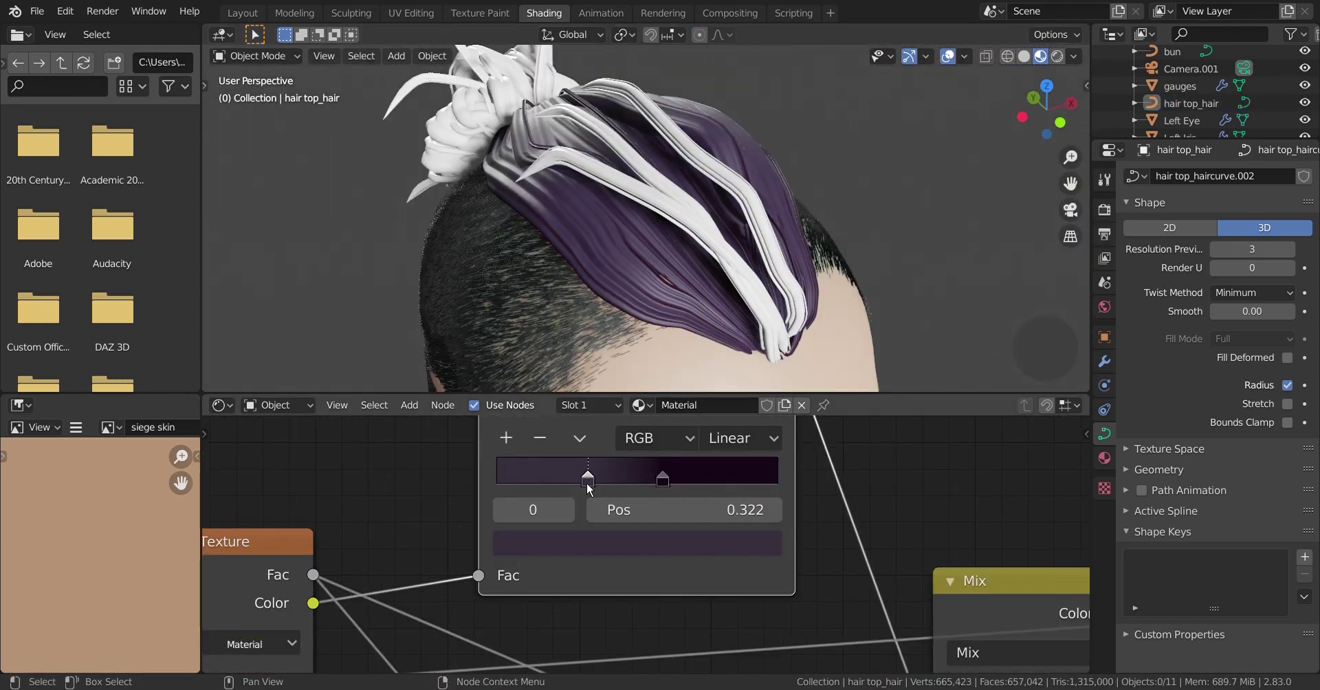
click(619, 543)
click(628, 260)
scroll(655, 491, down, 5)
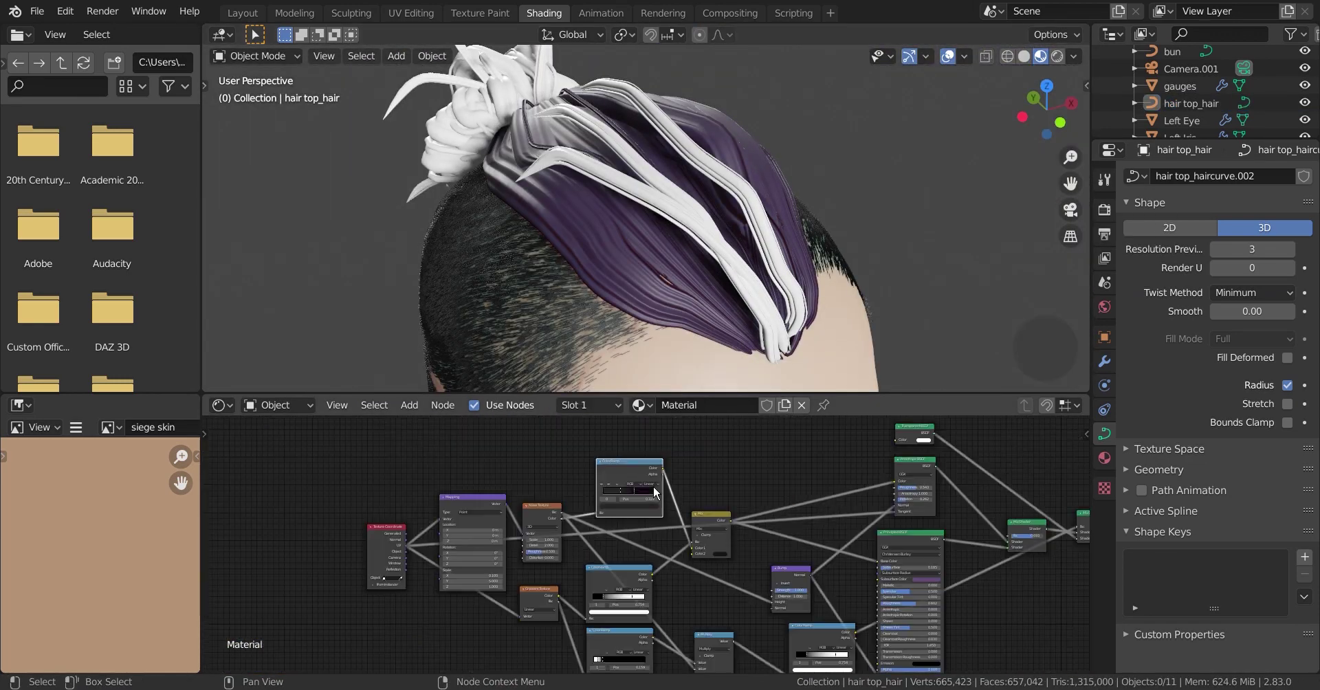
scroll(655, 491, up, 3)
scroll(655, 492, up, 3)
click(576, 564)
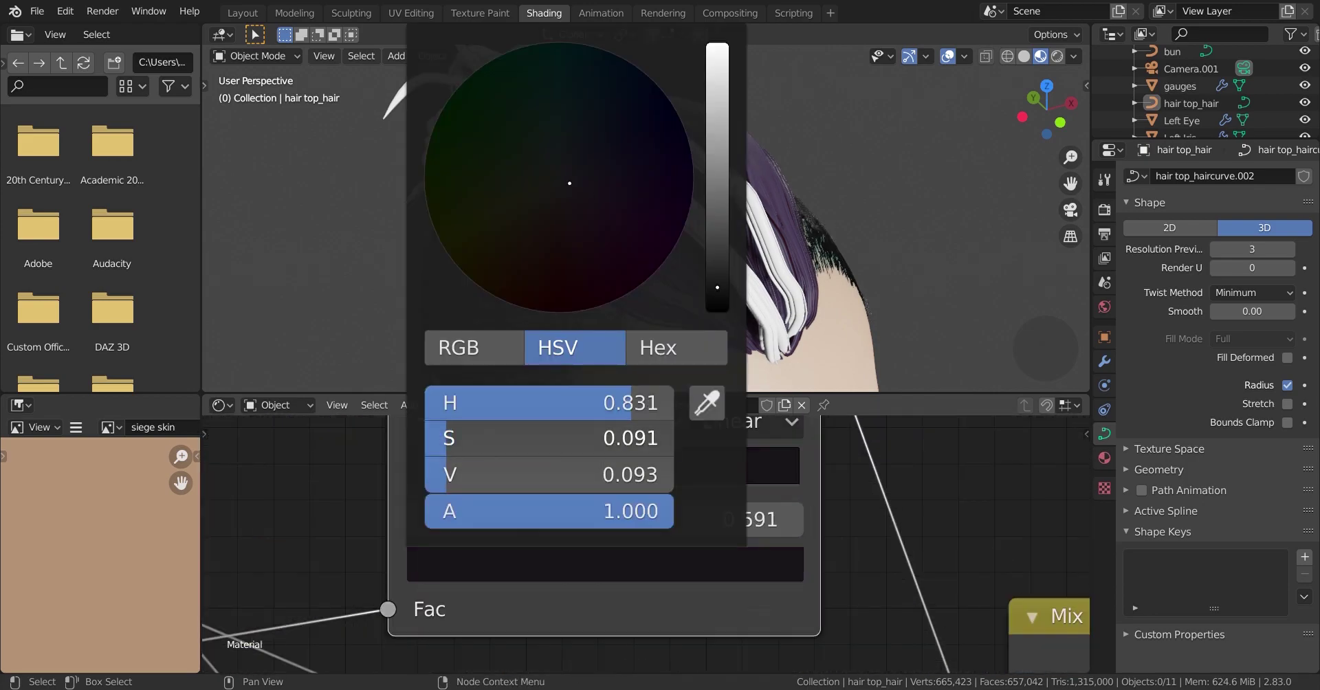
middle_drag(618, 323, 633, 330)
scroll(633, 329, up, 3)
Assign the purple hair Material to the loose strands hair object
click(621, 345)
click(607, 405)
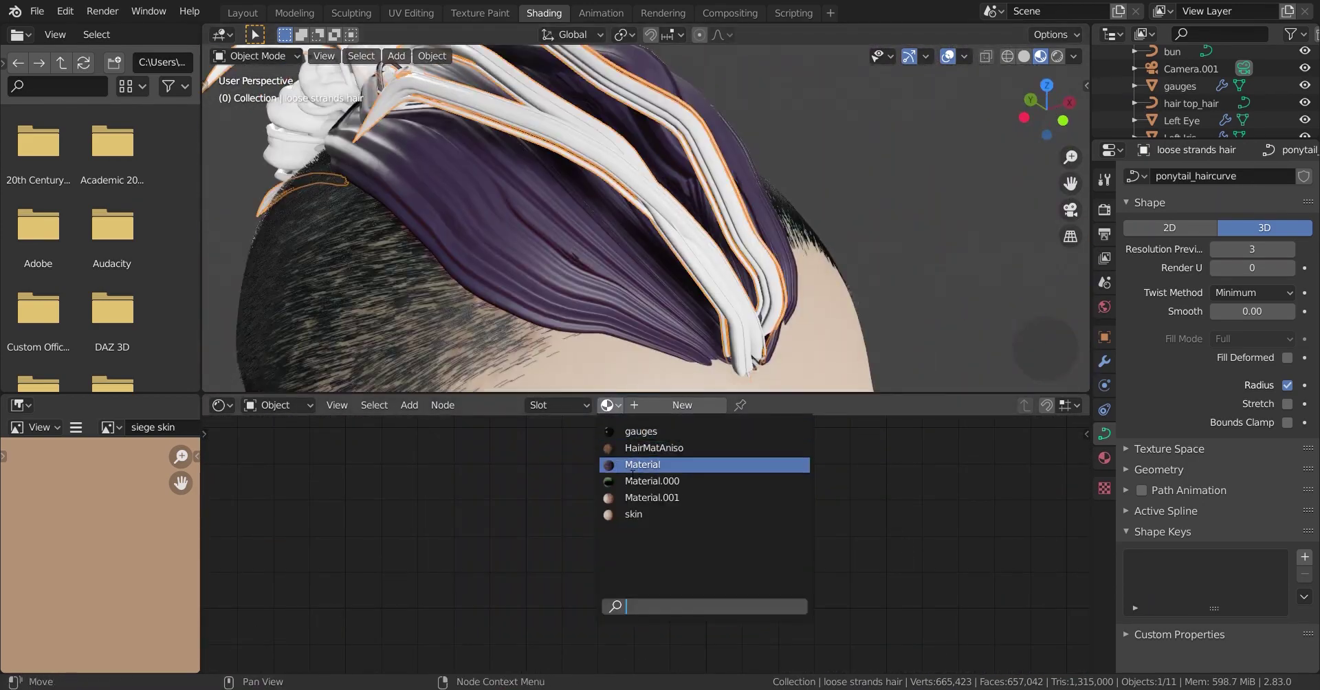
click(642, 464)
Switch the viewport to a rendered preview, briefly pausing and resuming it
click(1057, 58)
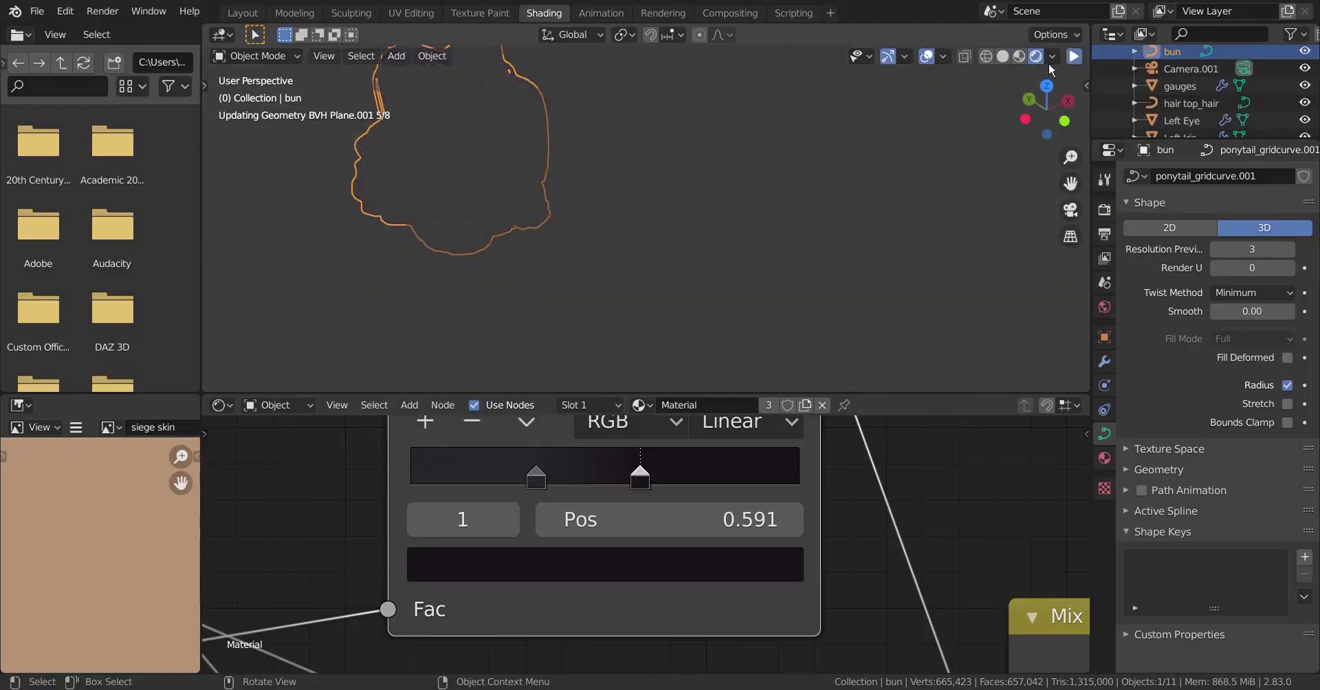
click(1074, 58)
click(1074, 57)
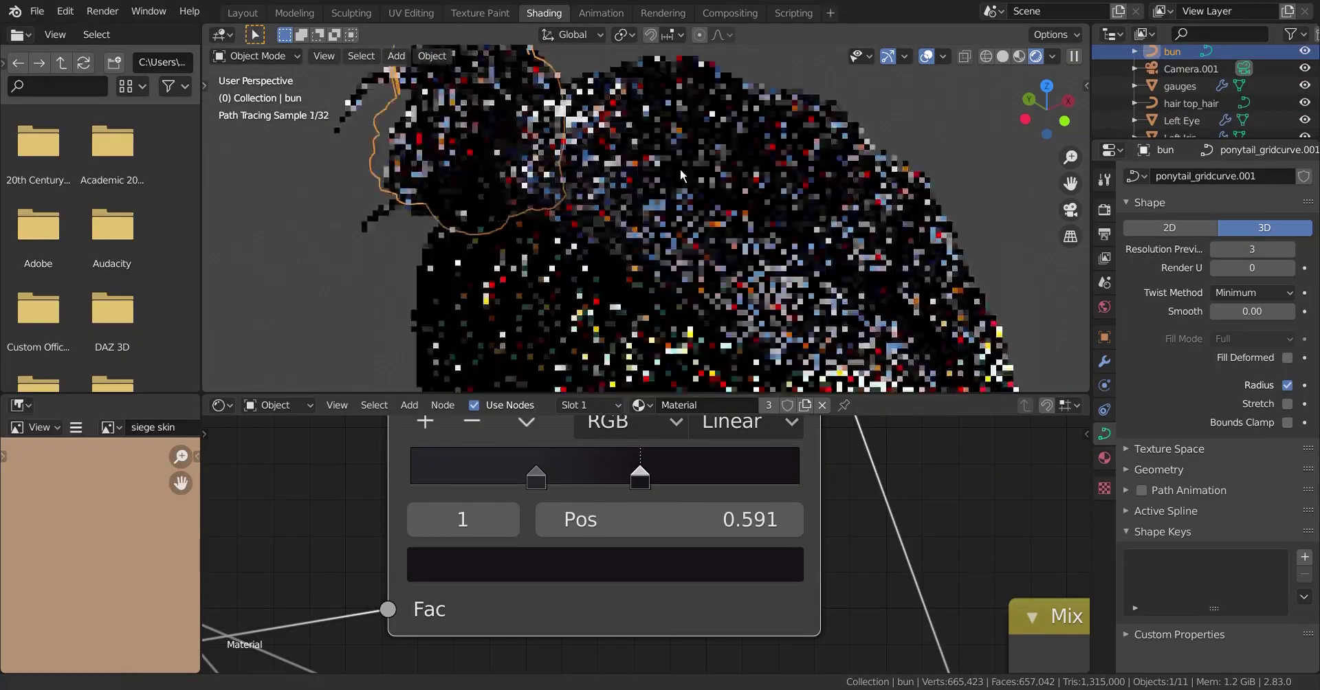
scroll(476, 214, up, 3)
scroll(477, 214, up, 2)
Select the loose strands hair and orbit so its curves run vertically
click(477, 215)
mouse_move(476, 215)
middle_down()
mouse_move(638, 221)
mouse_move(612, 184)
mouse_move(618, 193)
middle_up()
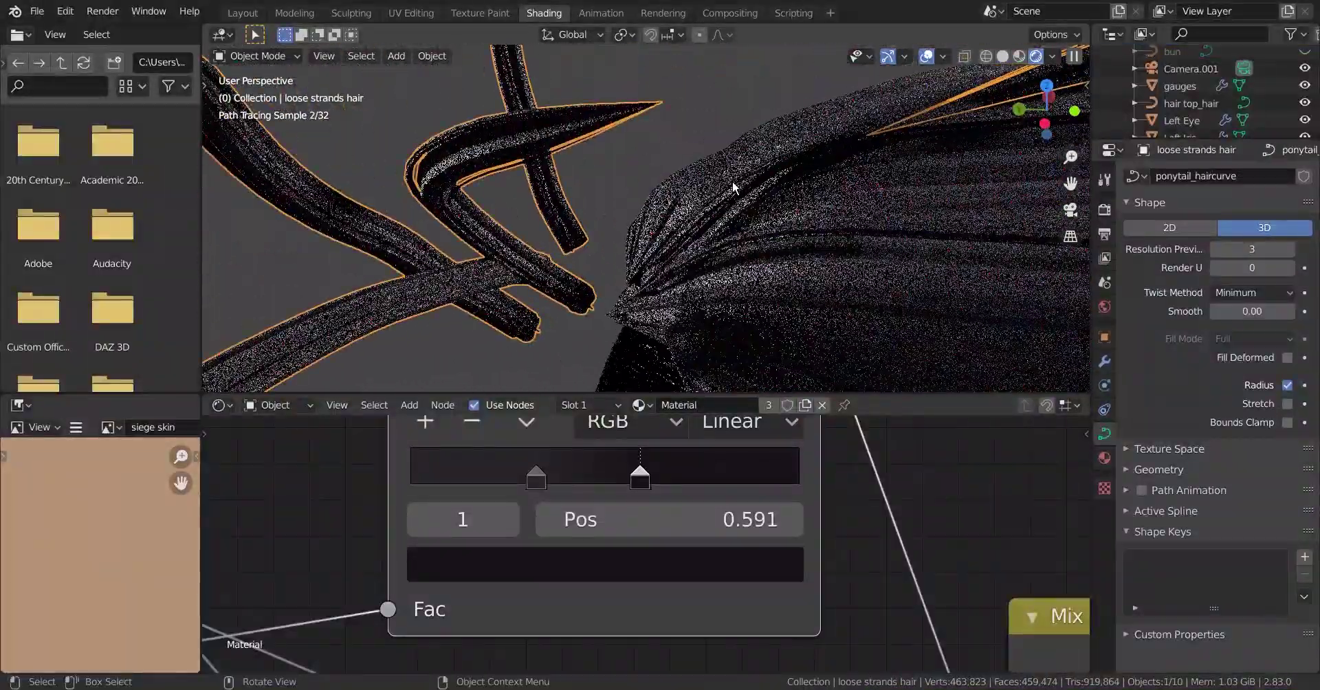
scroll(632, 605, down, 5)
scroll(582, 535, up, 5)
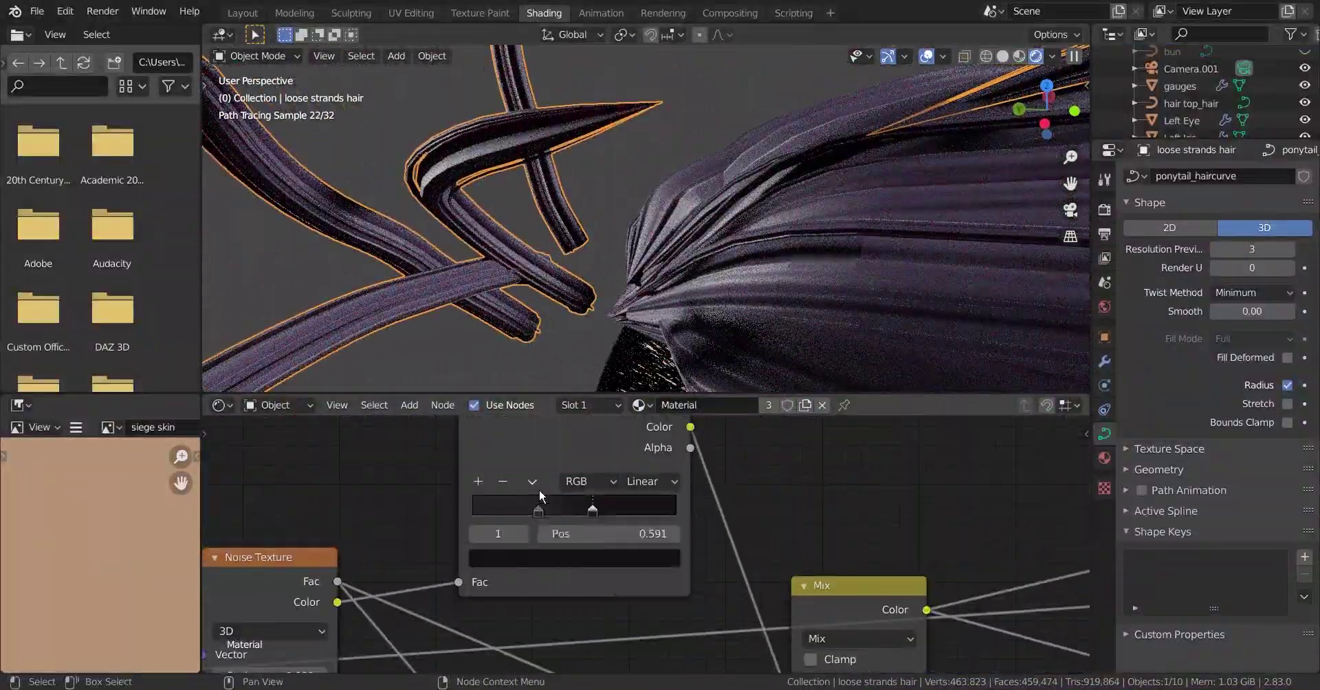
Orbit around to the top hair, select it and inspect a ColorRamp stop's colour
middle_drag(756, 241, 979, 194)
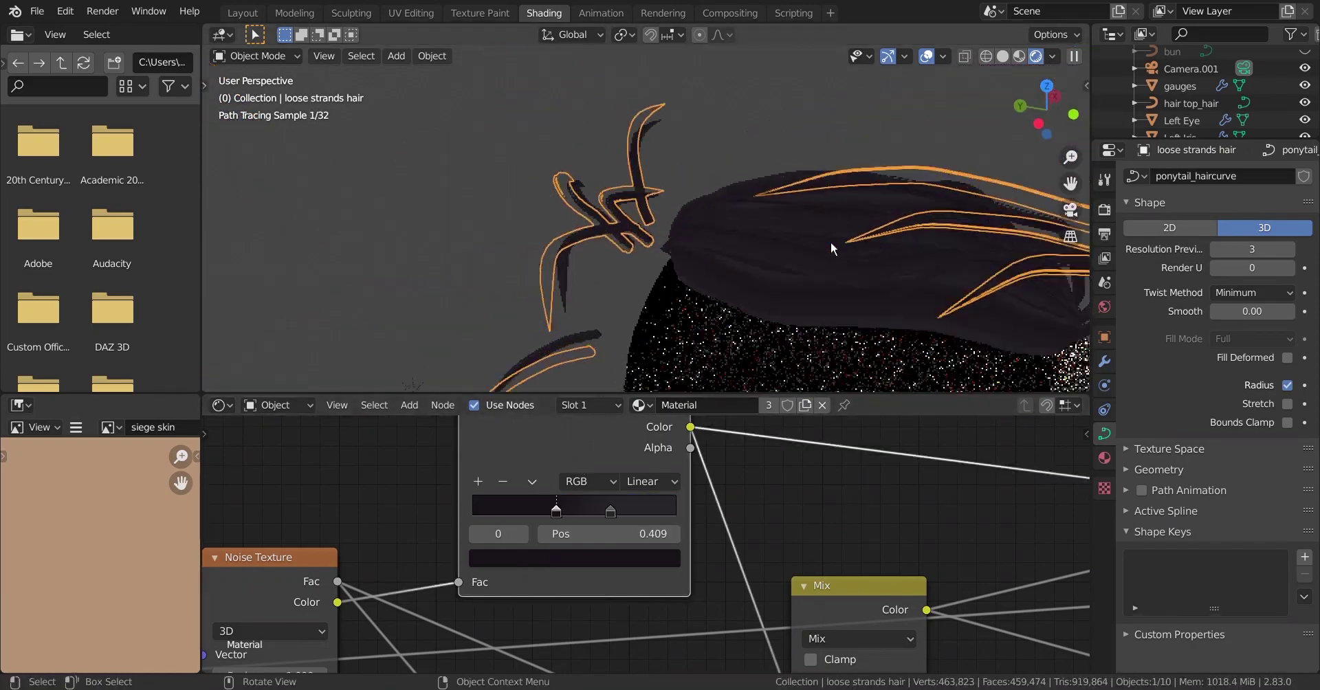
click(978, 194)
click(661, 505)
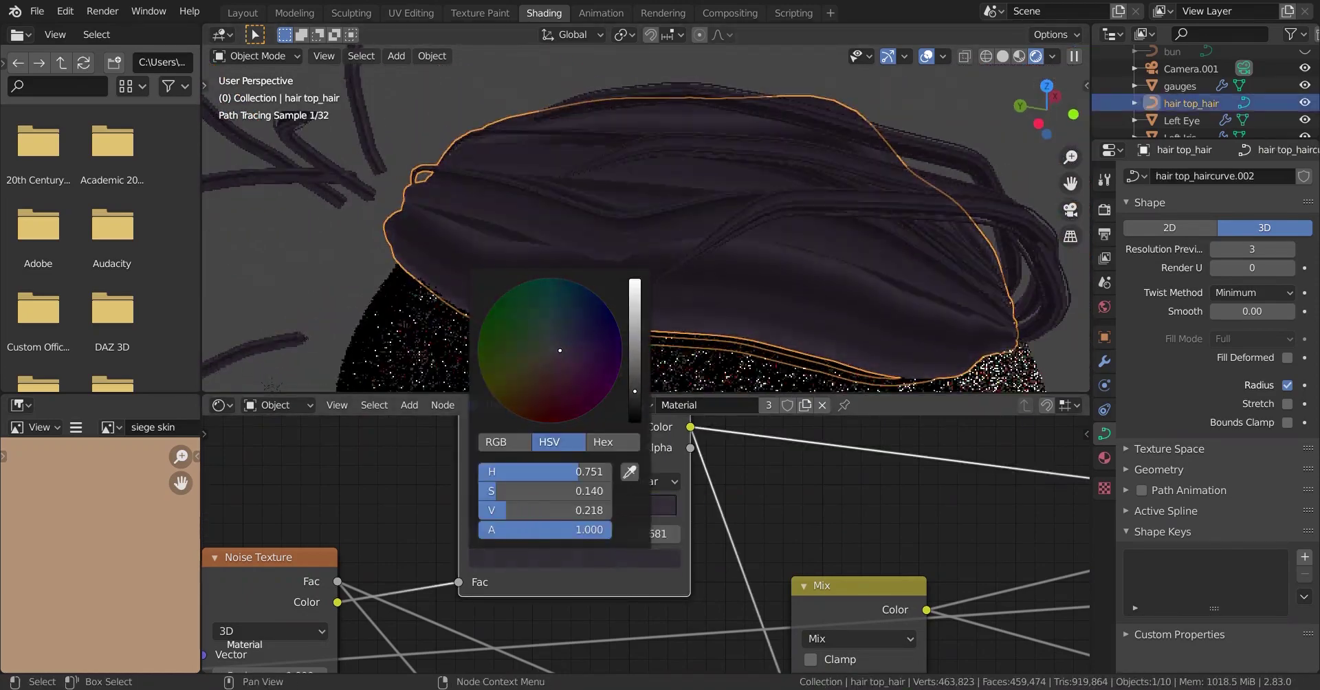
scroll(559, 609, down, 4)
scroll(494, 537, up, 2)
scroll(554, 527, up, 1)
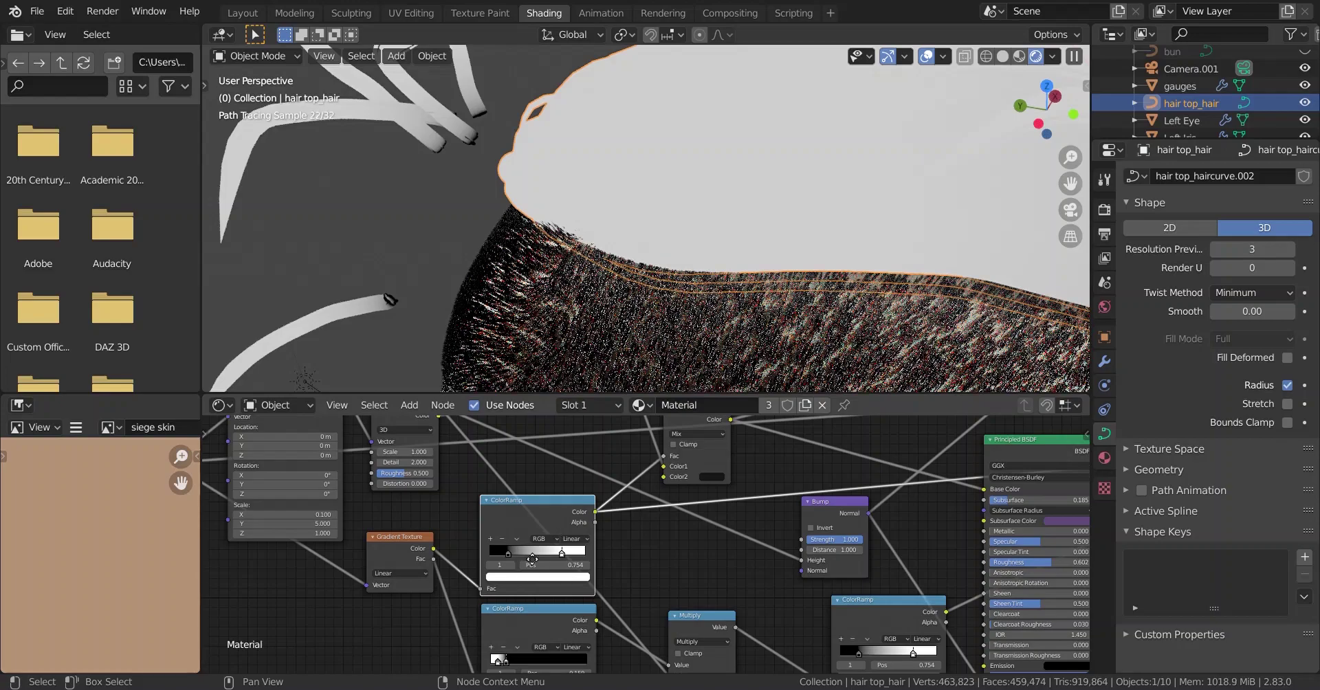
View the head from above and reselect the top hair object
middle_drag(756, 288, 670, 191)
click(669, 191)
click(669, 192)
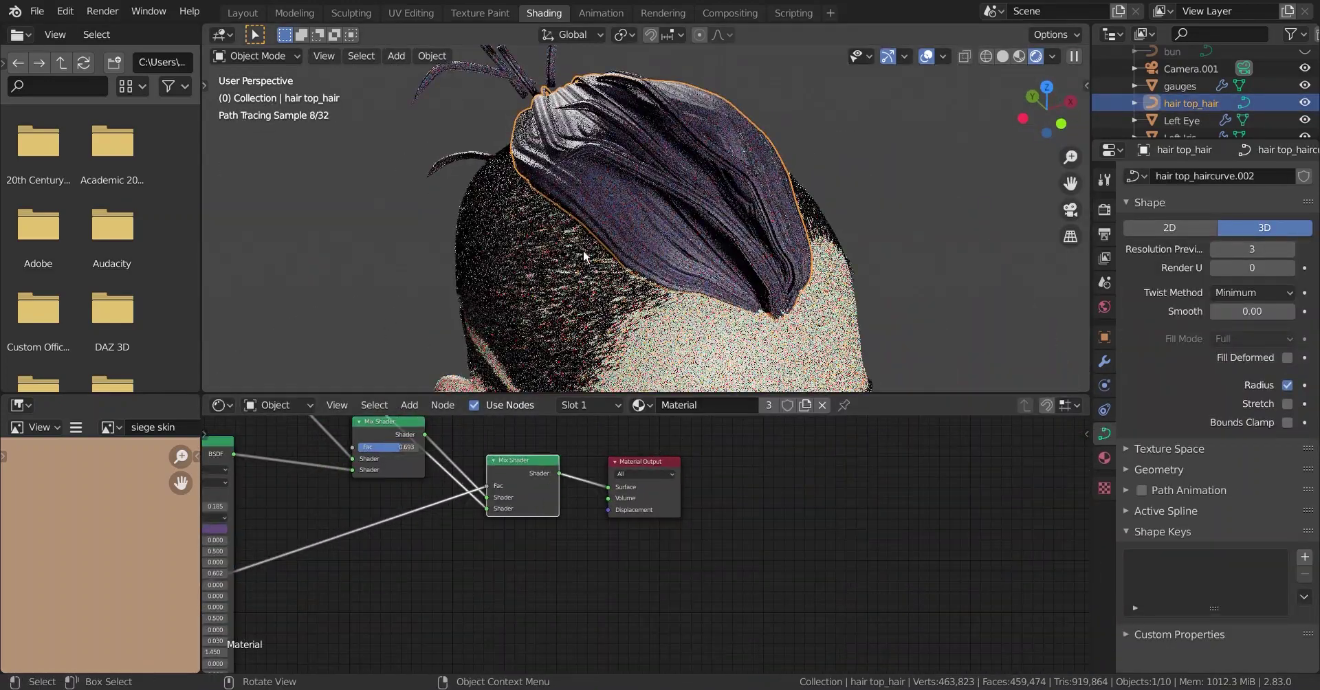
scroll(716, 216, up, 5)
scroll(713, 275, up, 2)
scroll(451, 584, down, 3)
scroll(452, 584, up, 3)
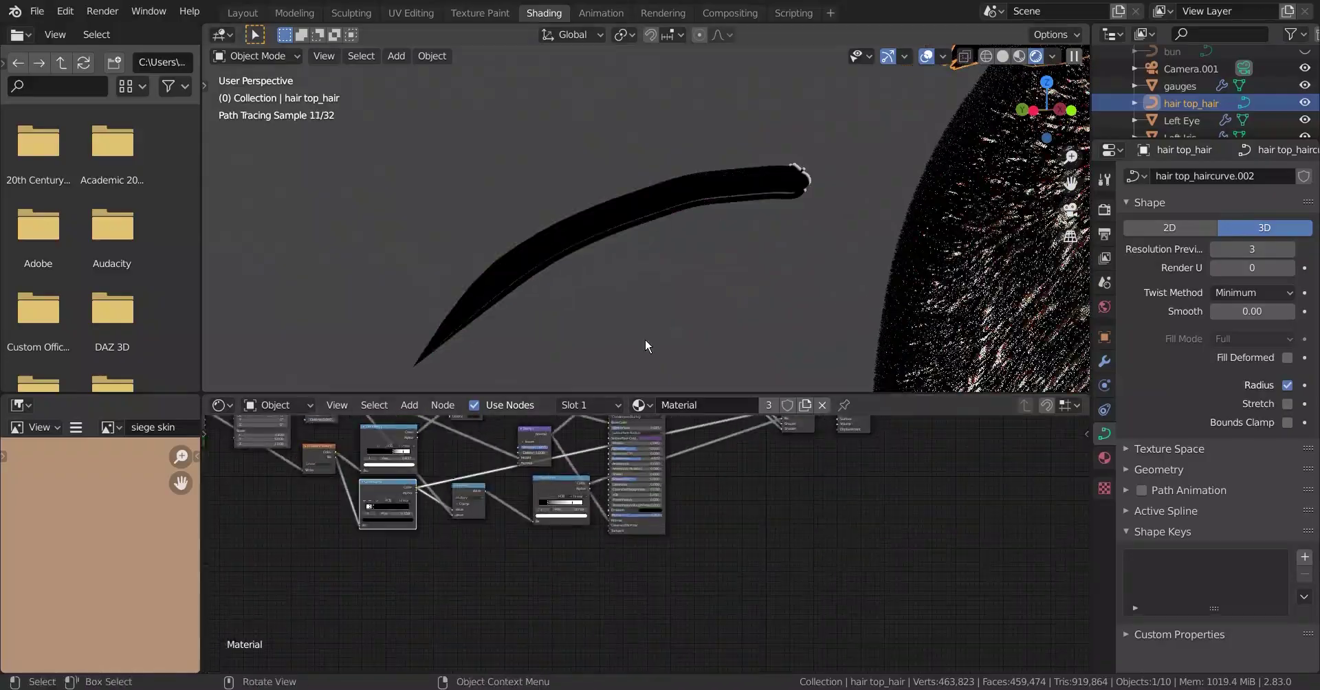
scroll(385, 518, up, 4)
scroll(687, 275, down, 5)
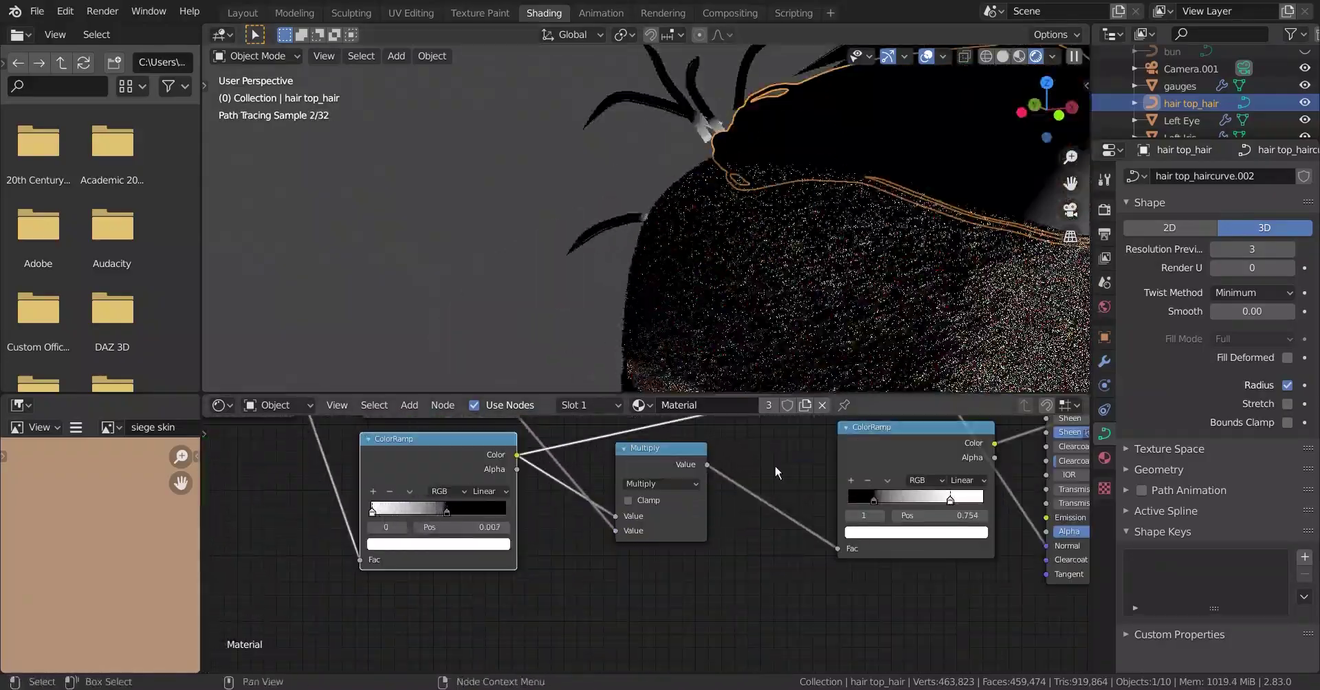
scroll(774, 465, down, 3)
scroll(613, 295, up, 4)
scroll(671, 196, up, 3)
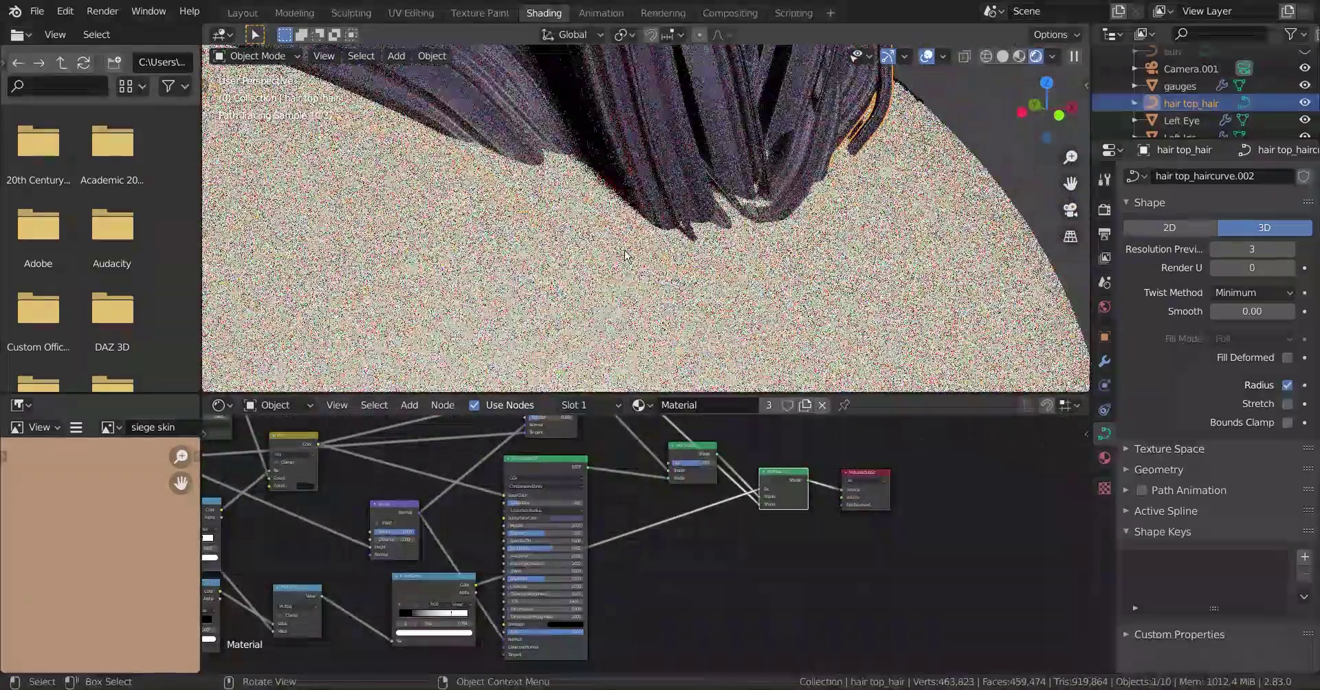
scroll(925, 200, down, 4)
Select the loose strands hair and slide its ColorRamp right stop to 0.808
click(736, 221)
scroll(622, 226, up, 3)
scroll(622, 226, up, 2)
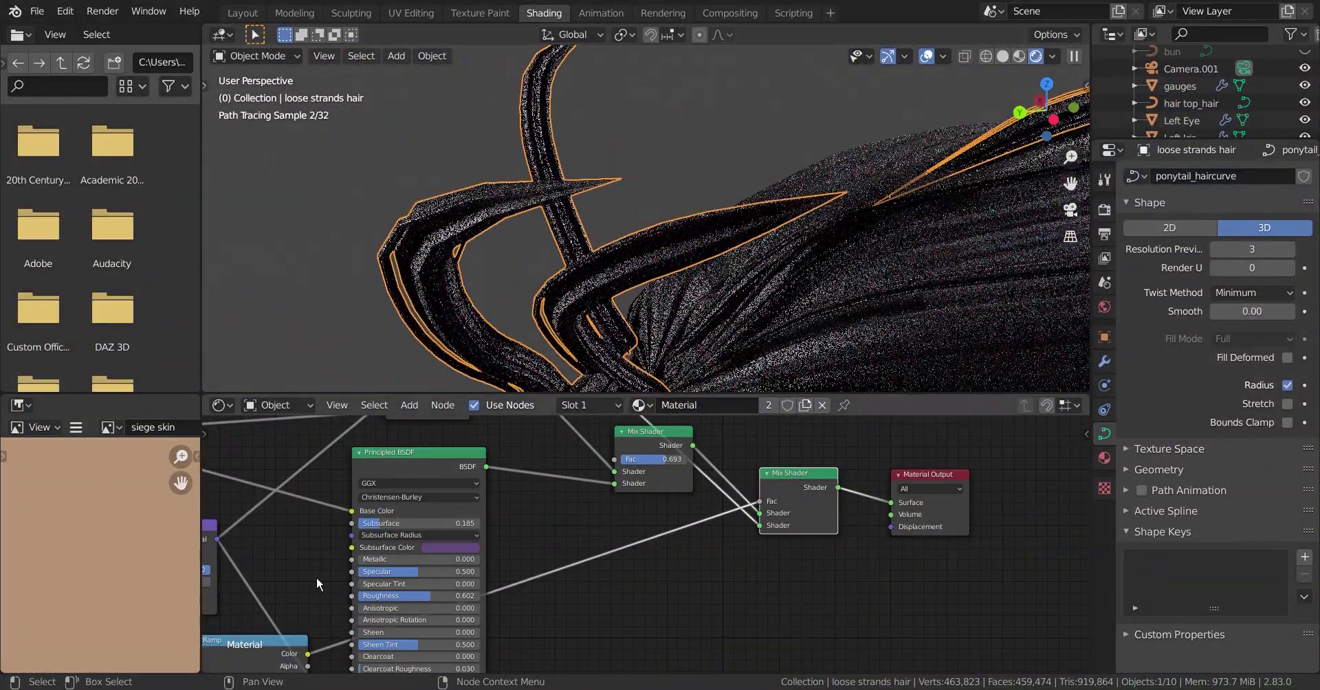
scroll(481, 584, up, 2)
scroll(522, 577, up, 3)
drag(580, 568, 542, 575)
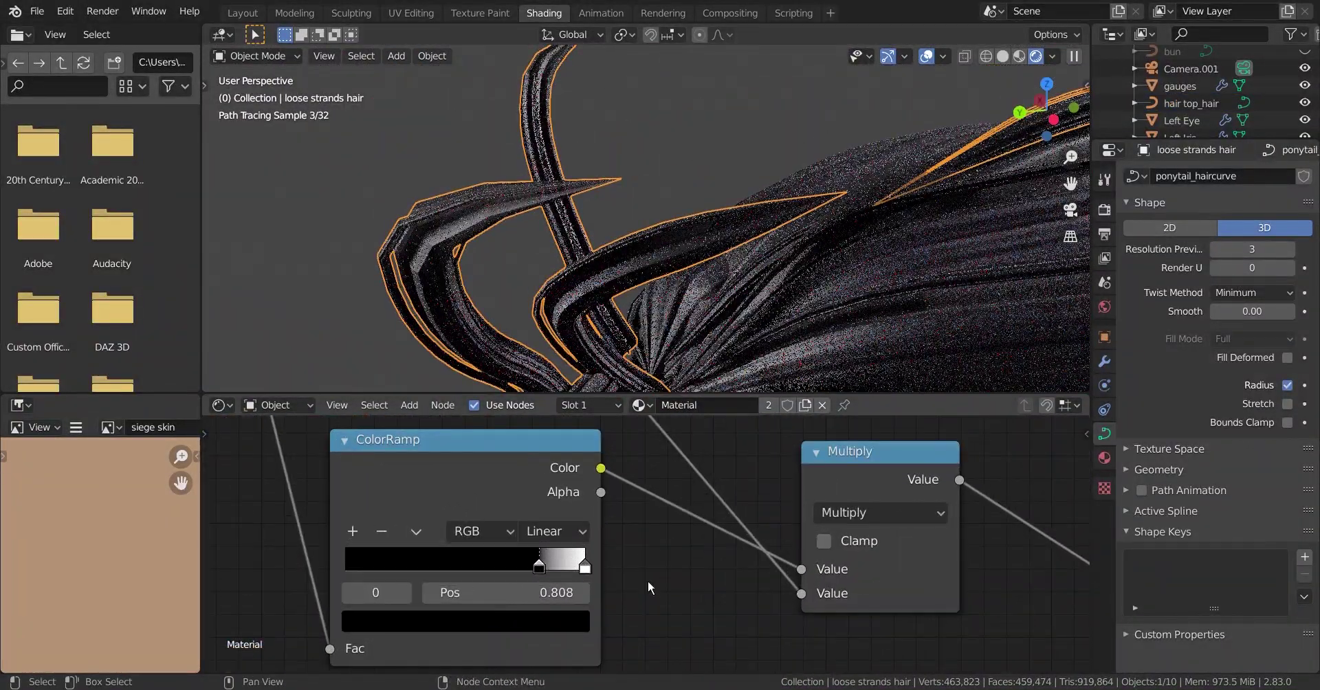
Pan the node tree to bring the shader nodes into view
scroll(560, 604, down, 3)
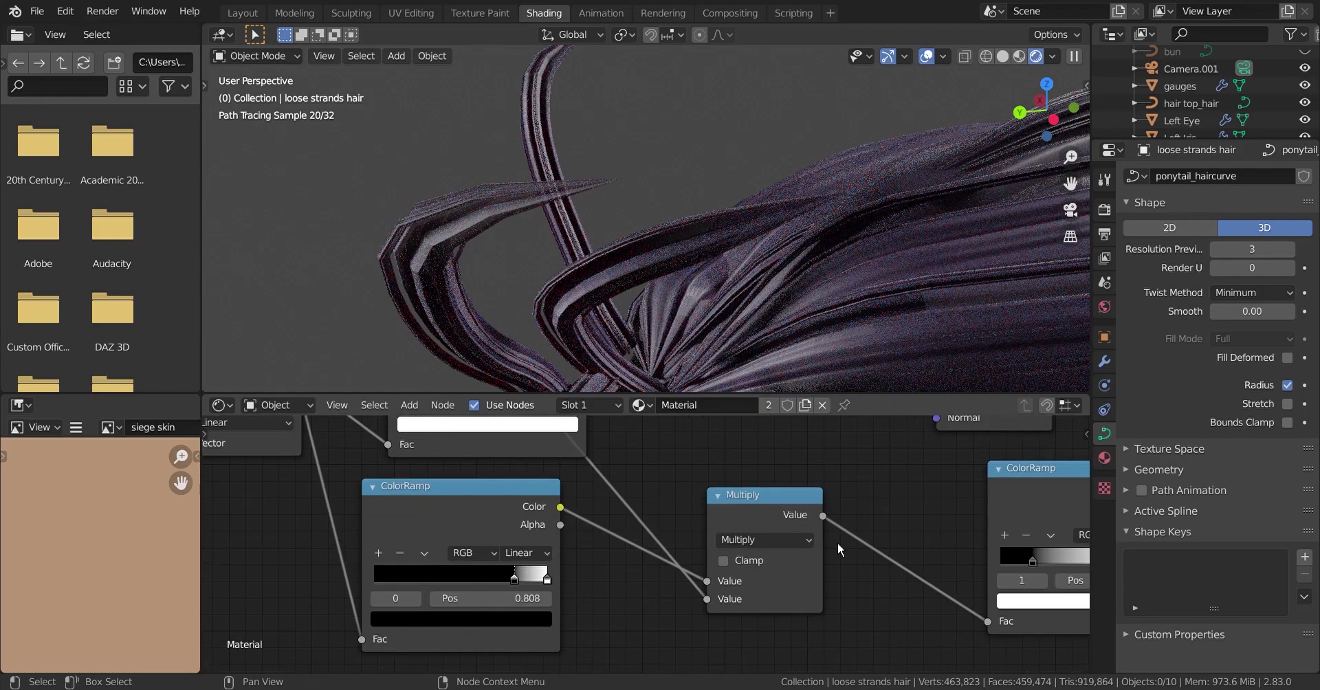
mouse_move(838, 543)
middle_down()
mouse_move(739, 502)
mouse_move(444, 565)
middle_up()
scroll(761, 539, down, 2)
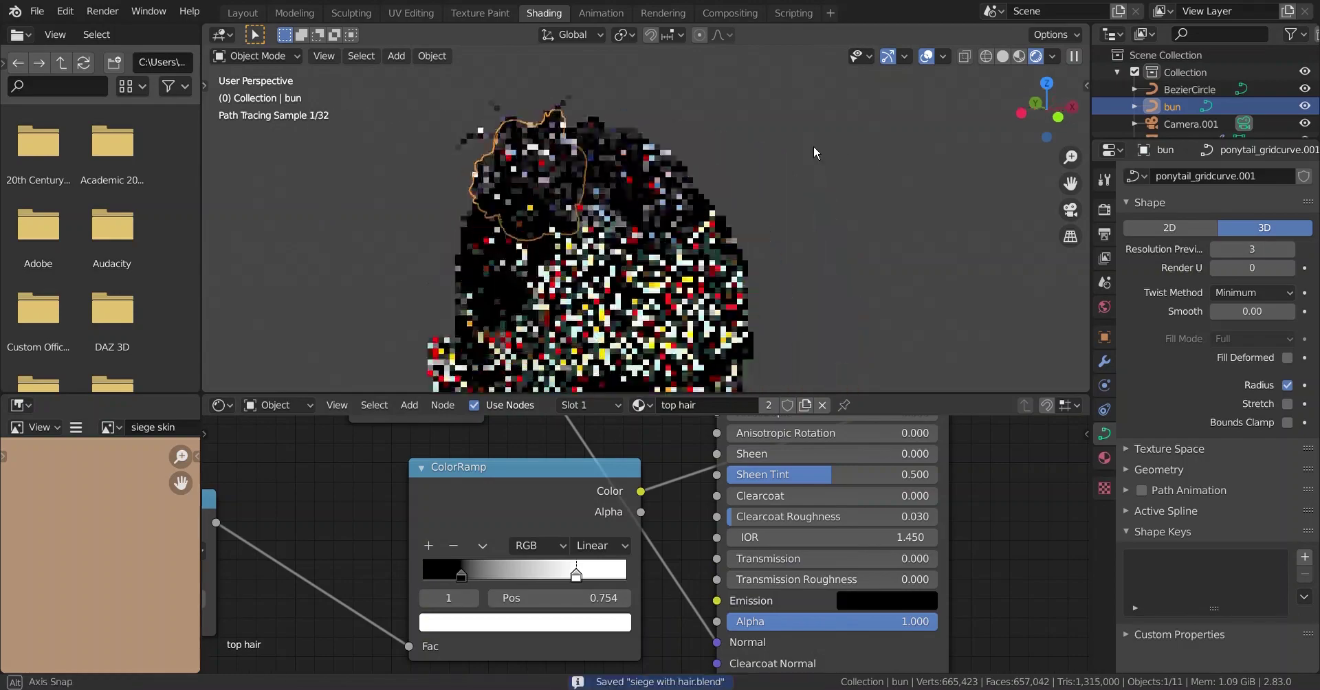
scroll(824, 176, down, 5)
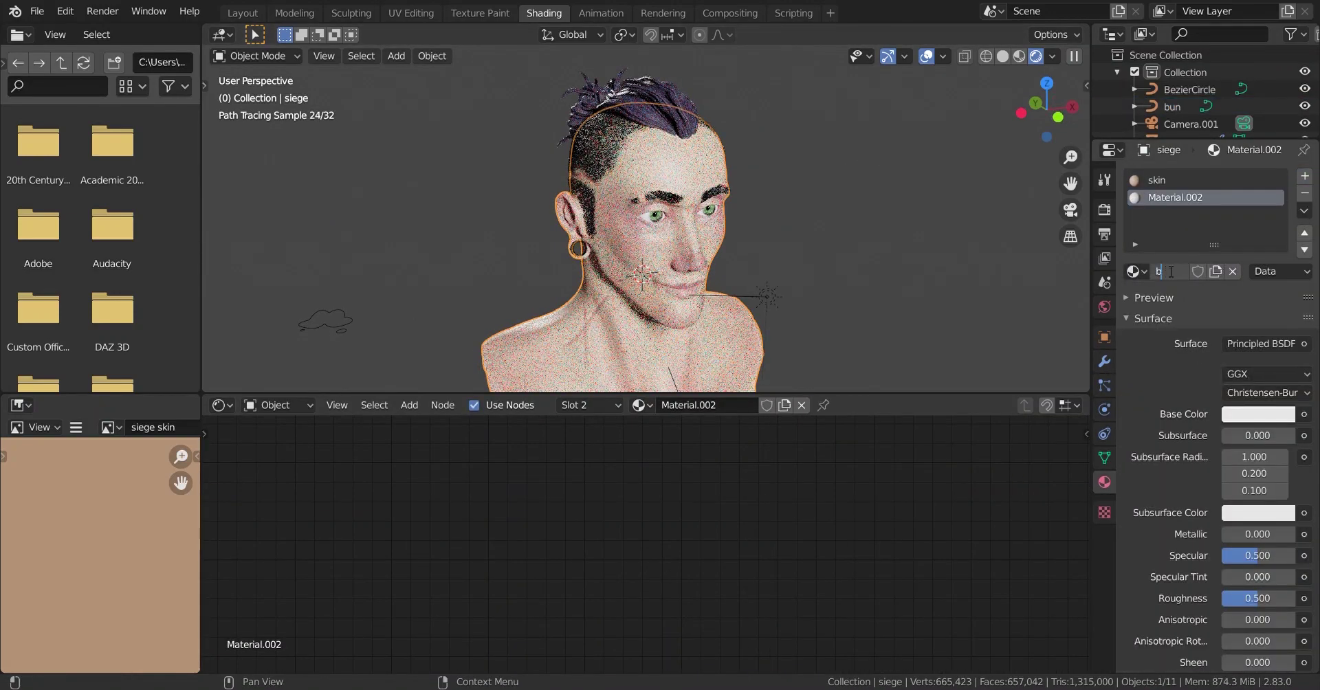
Switch slot 2's surface to Principled Hair BSDF with a dark blue colour
click(1265, 343)
click(970, 586)
click(1258, 396)
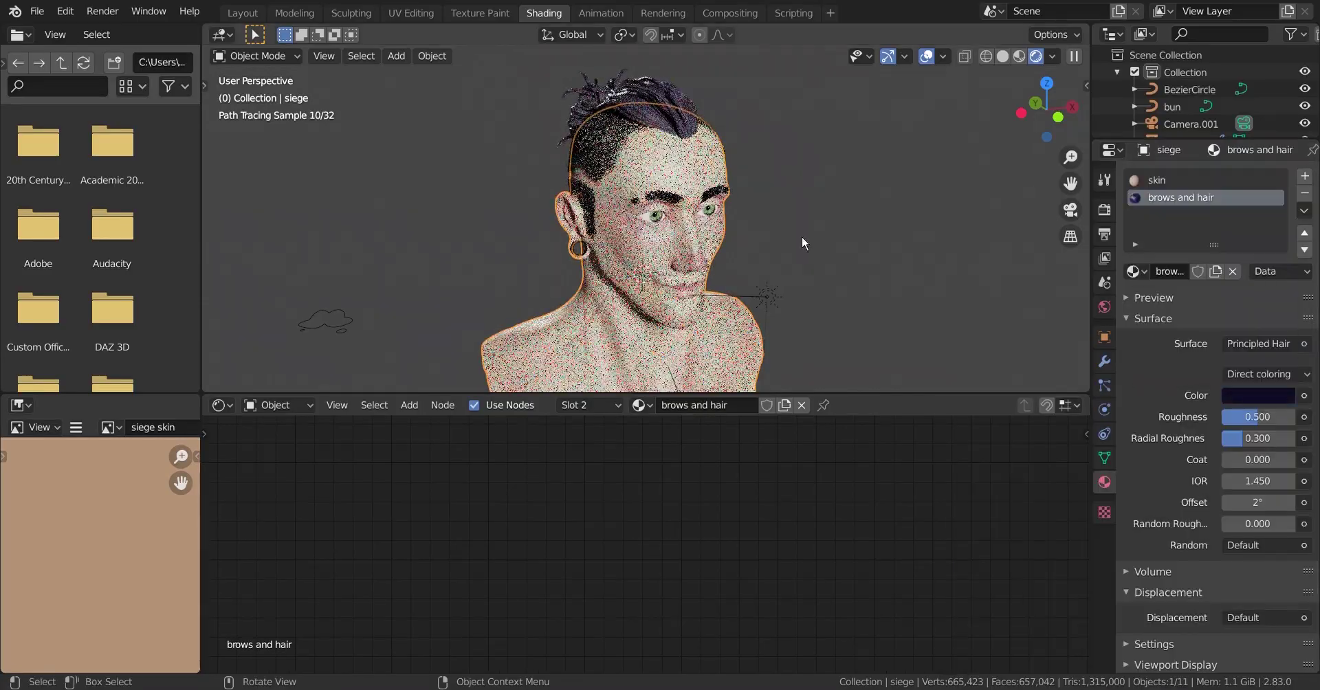
scroll(688, 220, up, 5)
click(1258, 396)
click(1258, 395)
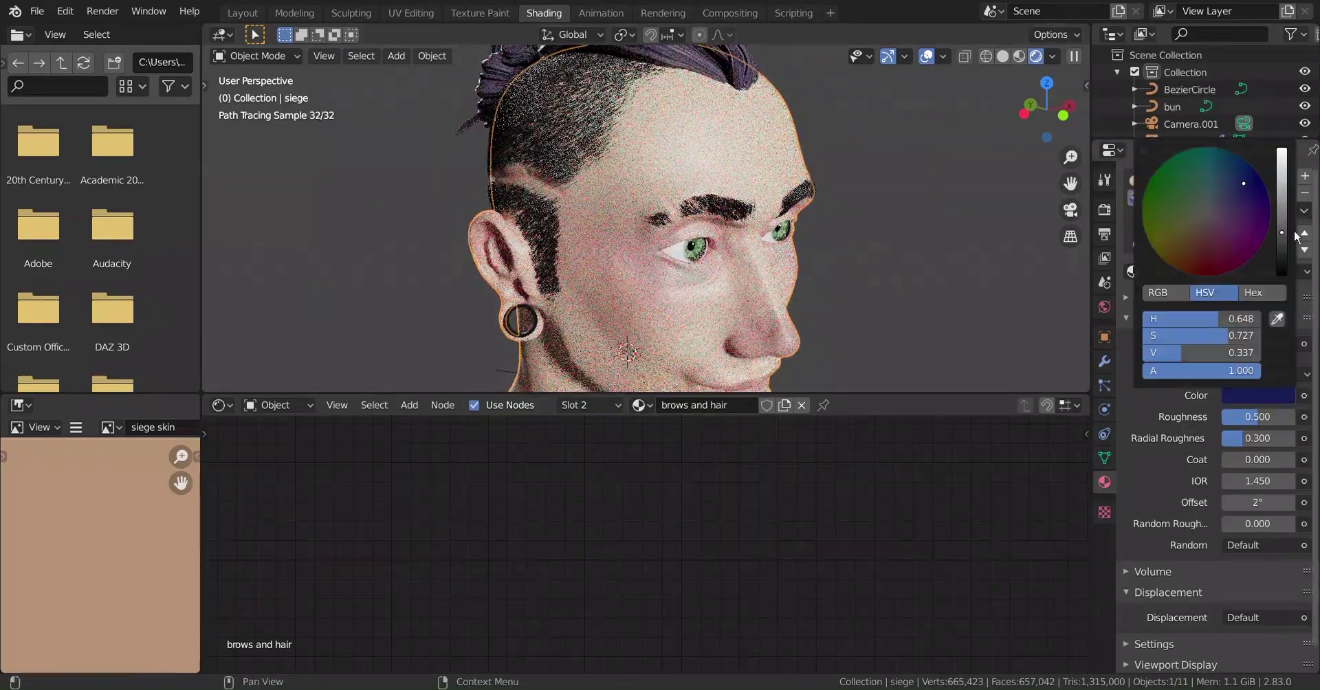
click(1104, 385)
Assign brows and hair to the first particle system's render material and darken it to deep purple
click(1181, 196)
click(1181, 182)
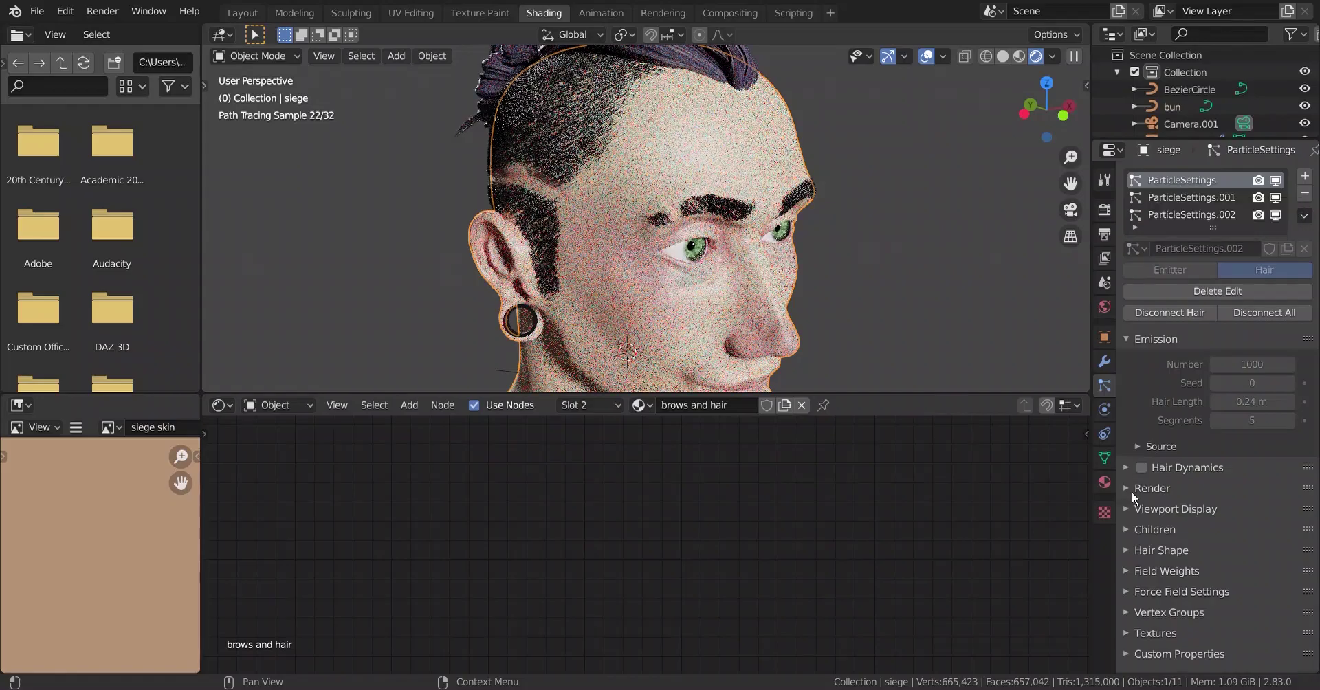
click(1152, 550)
scroll(1169, 481, down, 4)
click(1254, 424)
click(1223, 453)
click(1104, 482)
click(1258, 396)
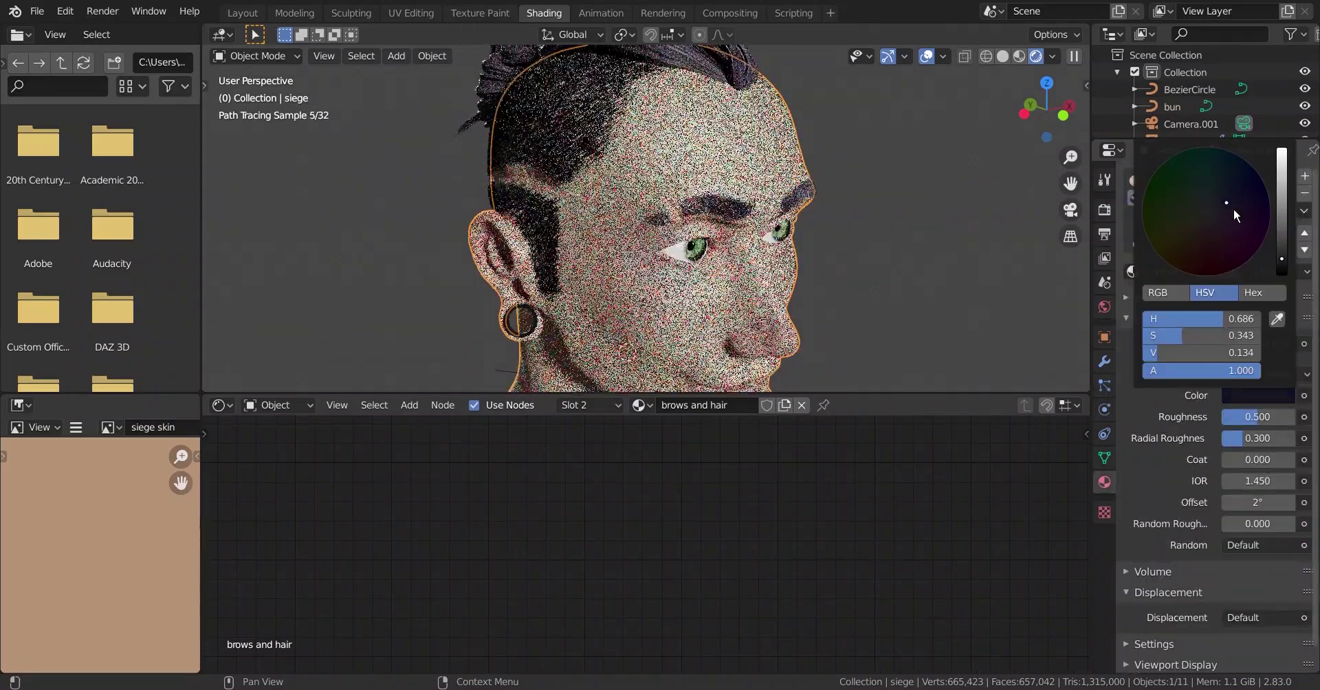
Assign the brows and hair material to ParticleSettings.002 as well
click(1104, 386)
click(1192, 214)
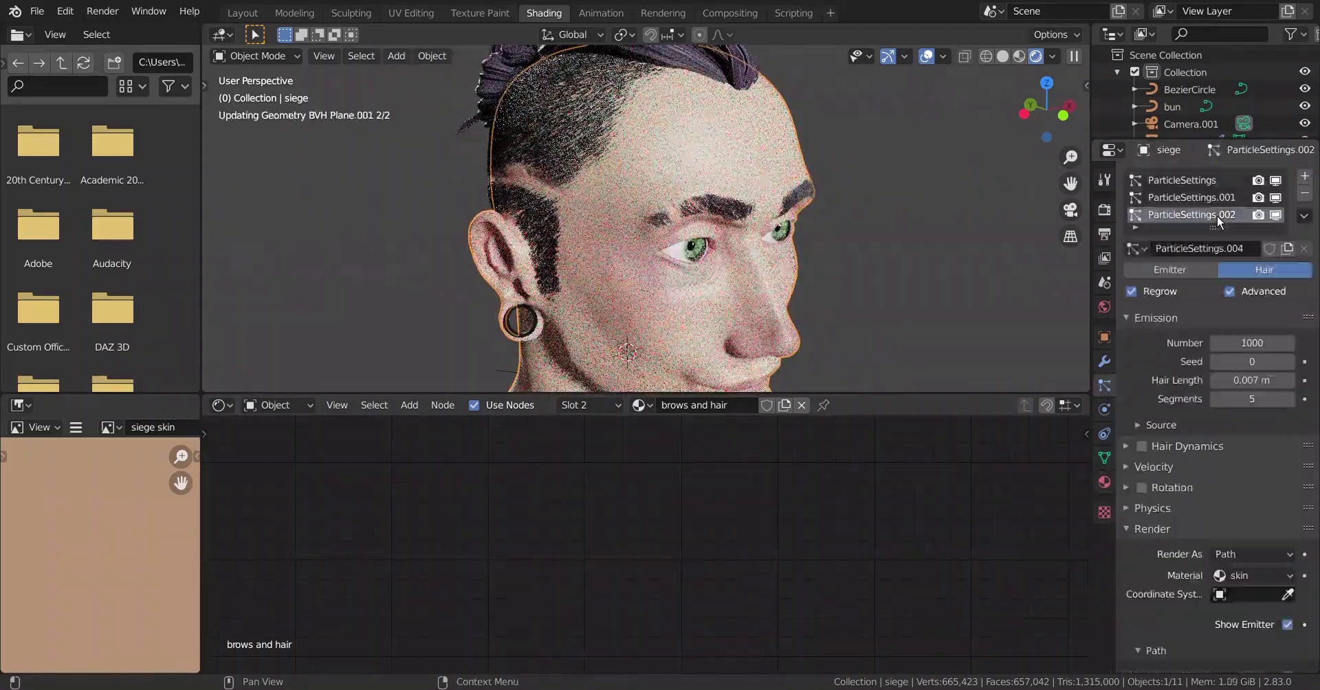
click(1255, 575)
click(1237, 608)
click(1255, 575)
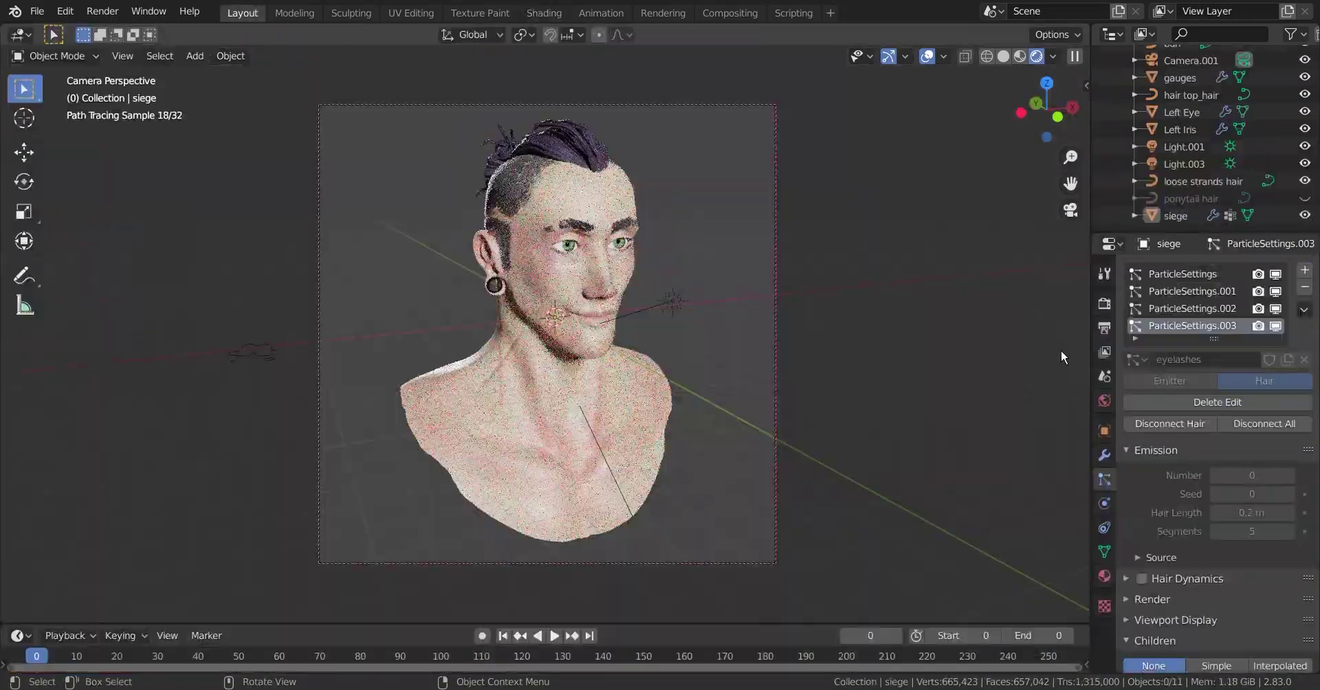
Select sun Light.001 and bring up its white, strength-10 light colour settings
click(1071, 209)
click(1184, 146)
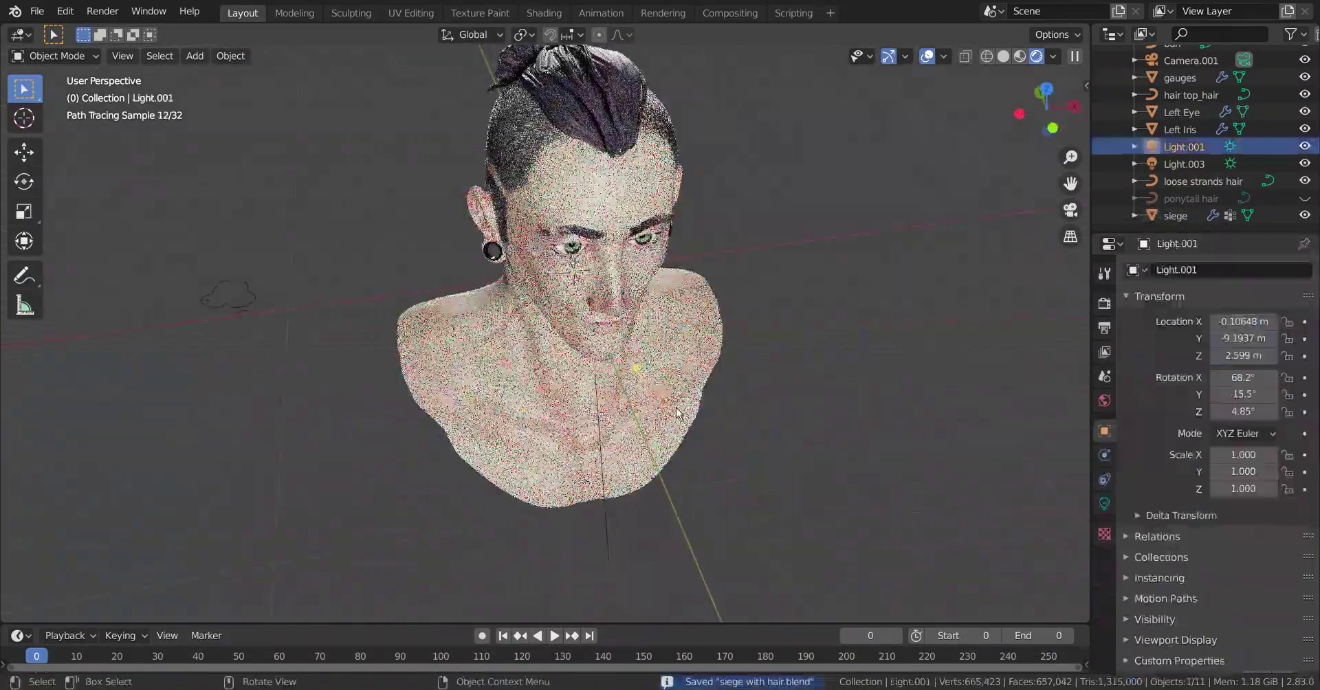
key(ctrl+s)
middle_drag(794, 406, 715, 385)
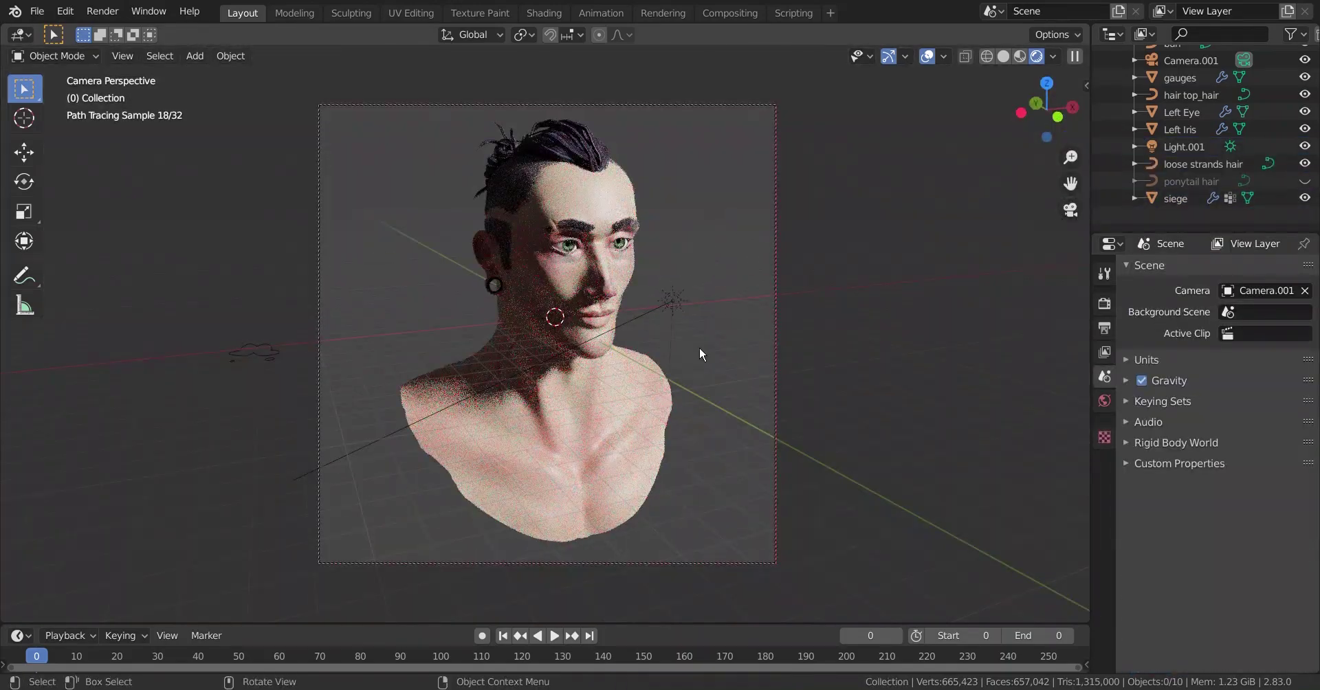
click(1104, 503)
click(1264, 363)
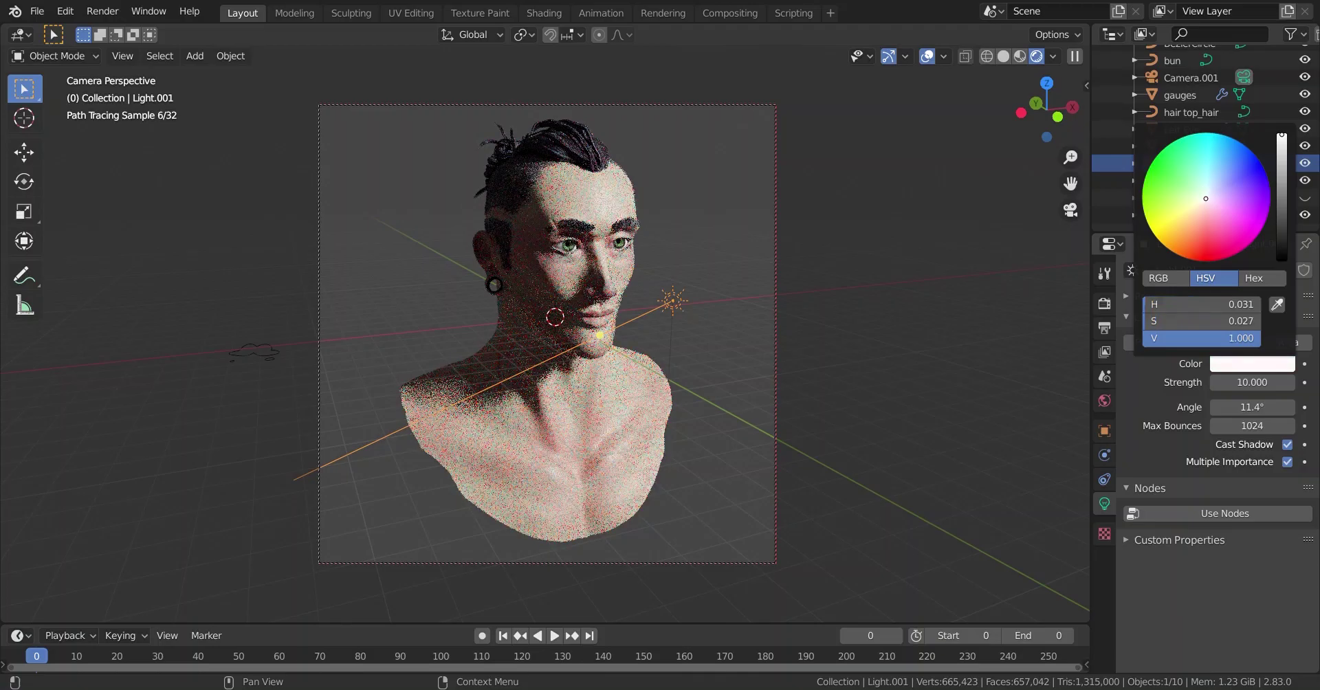
Duplicate the sun as Light.002, make it cyan at strength 2, and move it lower right
key(shift+d)
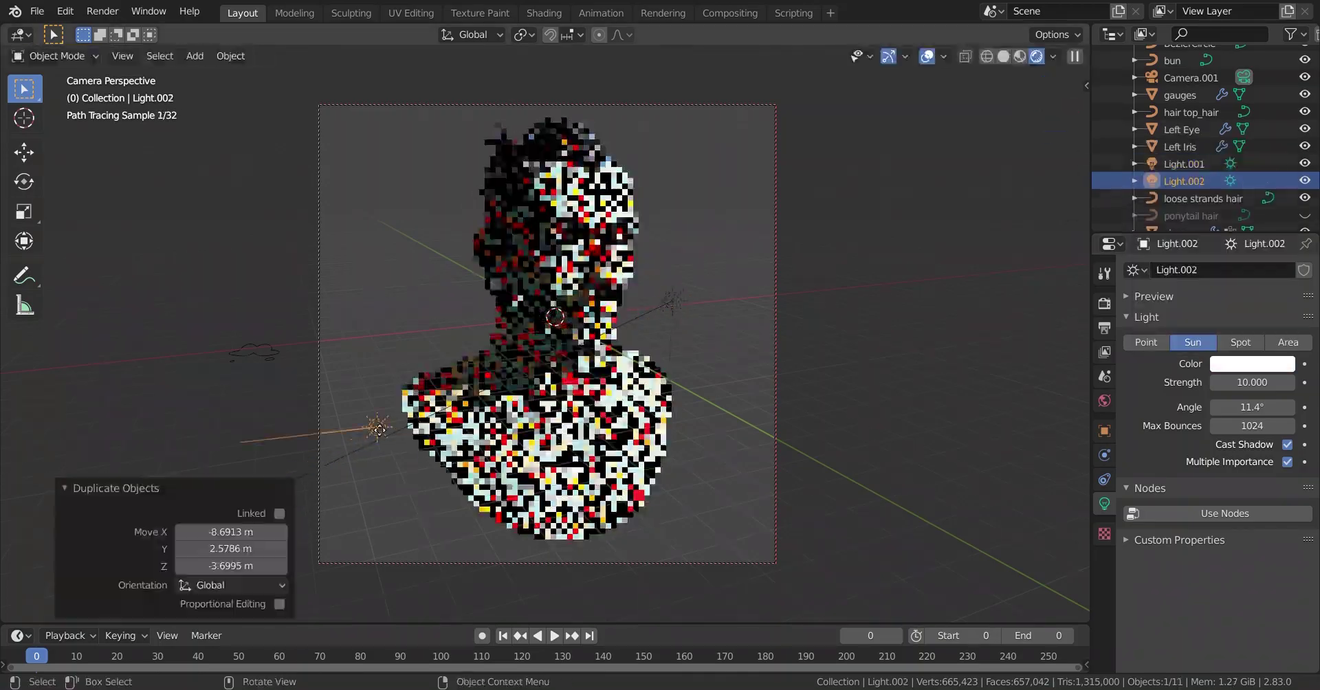
click(1265, 364)
key(ctrl+v)
key(ctrl+v)
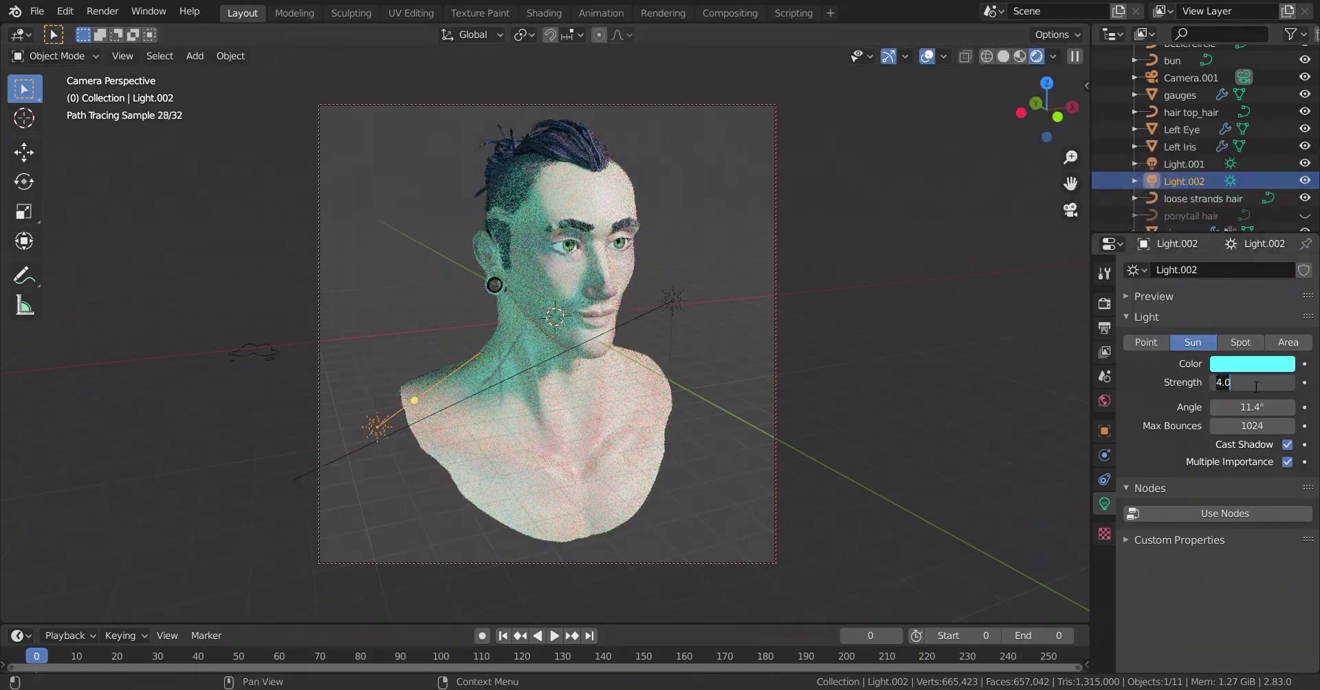
key(g)
click(772, 545)
Move the white sun into place and set it white at strength 5
click(672, 300)
key(g)
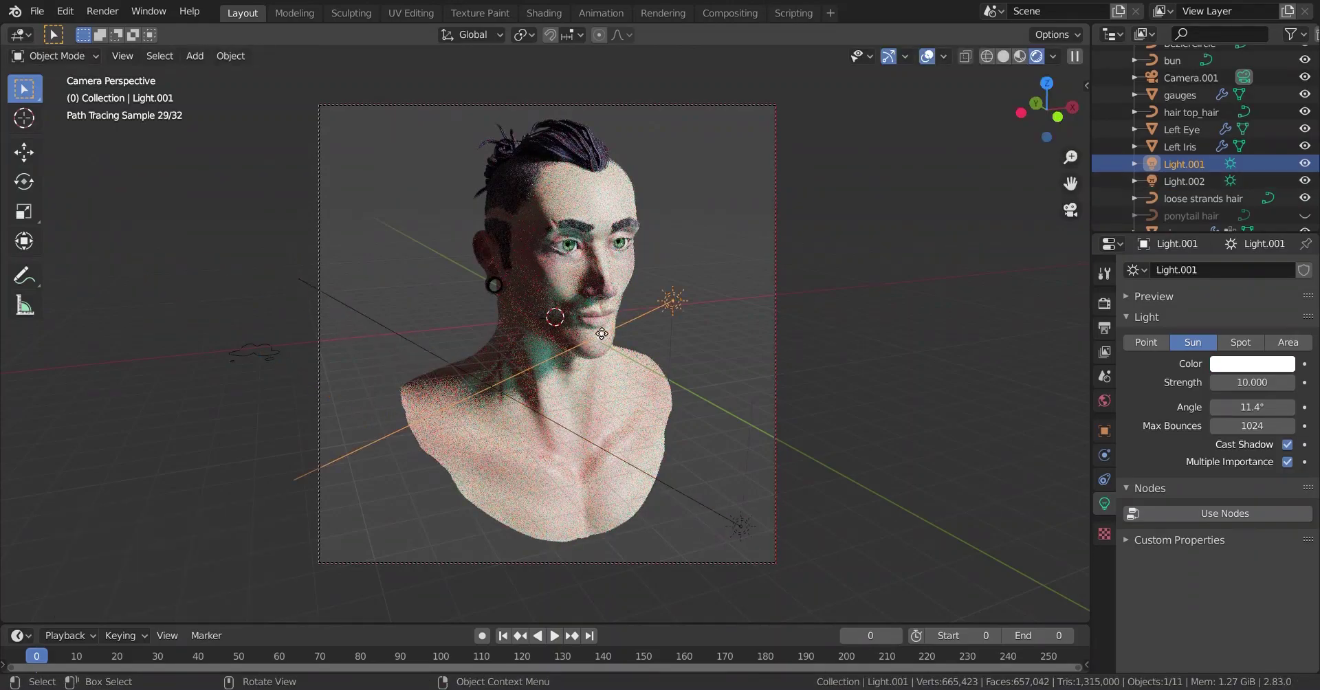
click(811, 364)
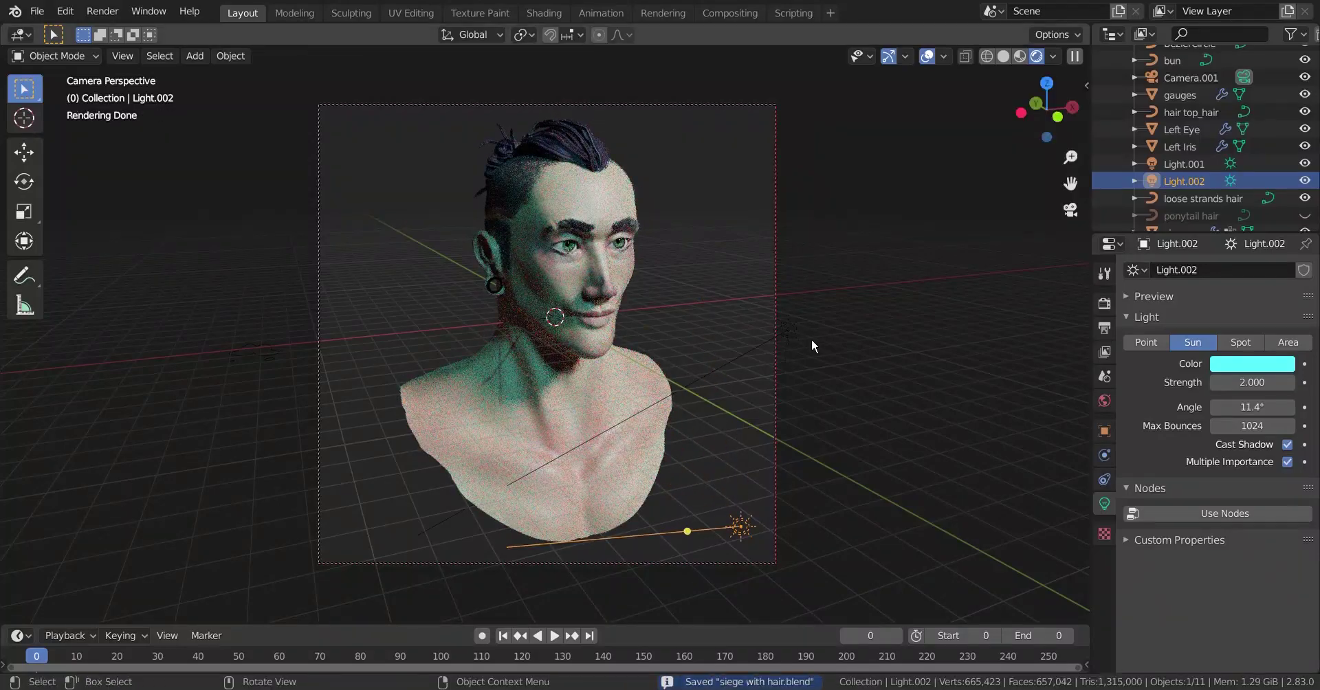
click(910, 440)
click(1247, 382)
text(-10)
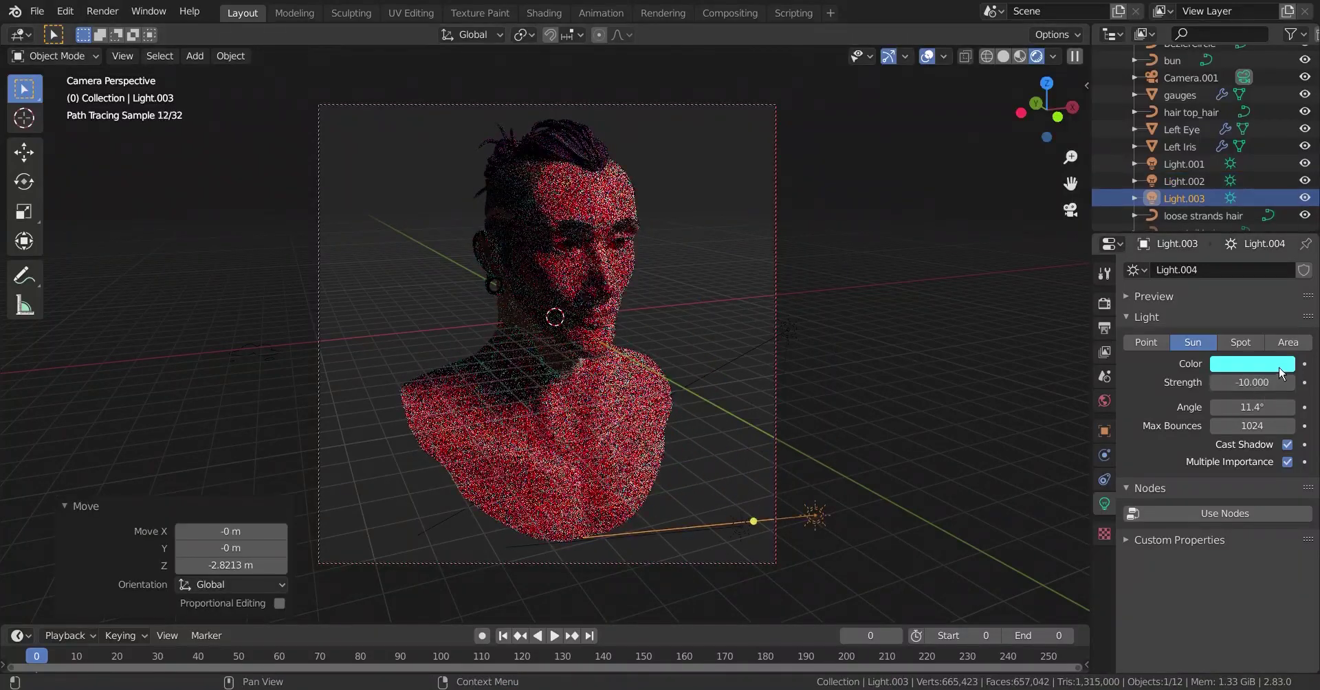
click(1280, 364)
click(1251, 382)
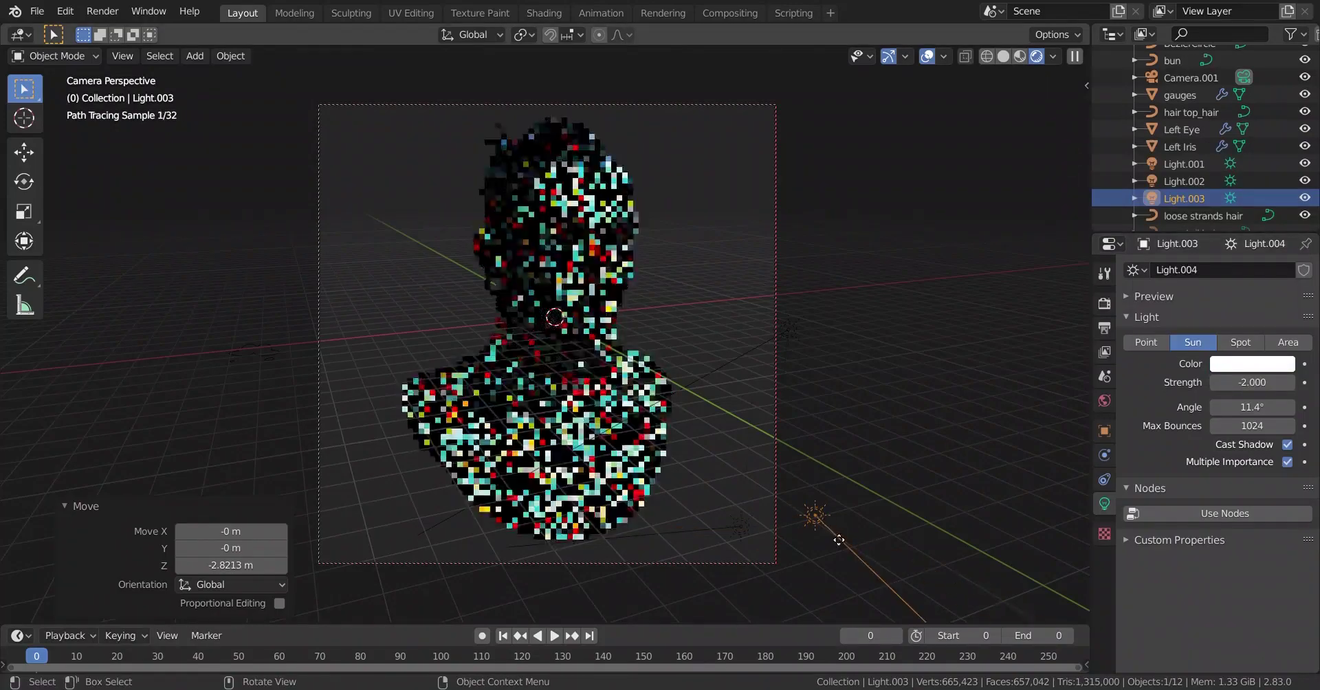
Re-aim the white key light Light.001, tilting it to a steeper angle
click(789, 330)
key(g)
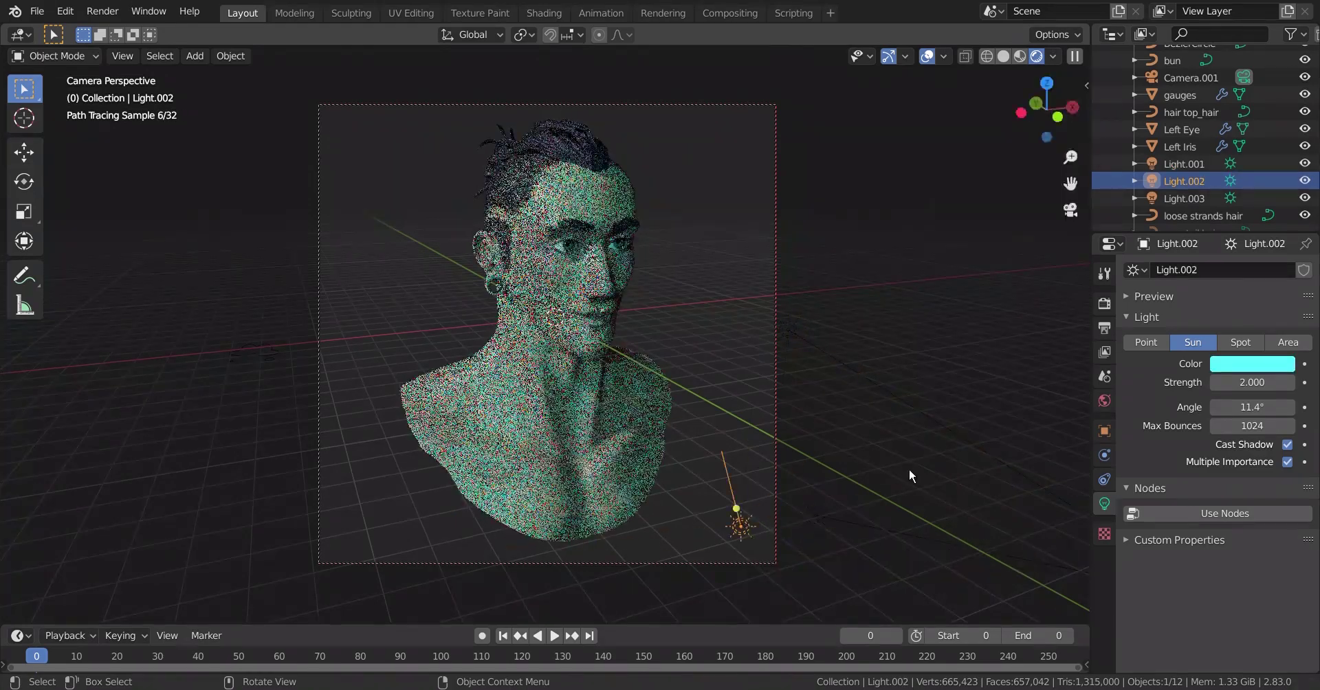
key(ctrl+z)
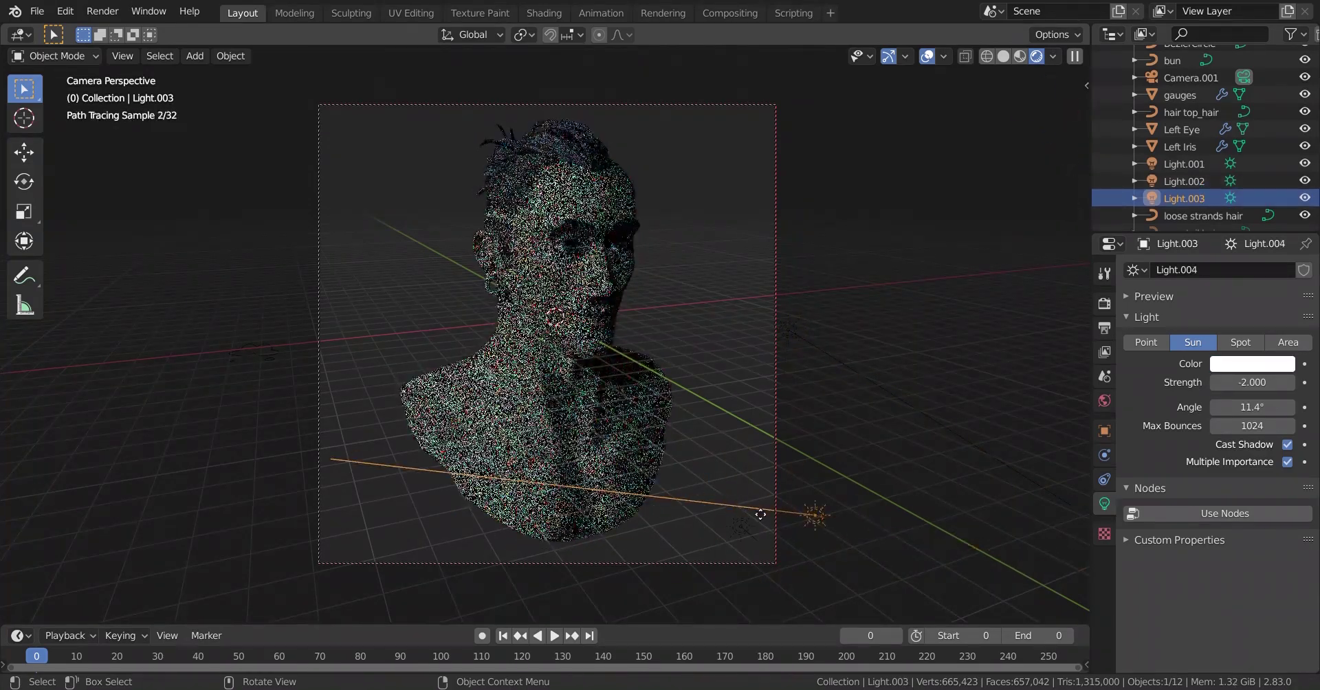
key(ctrl+z)
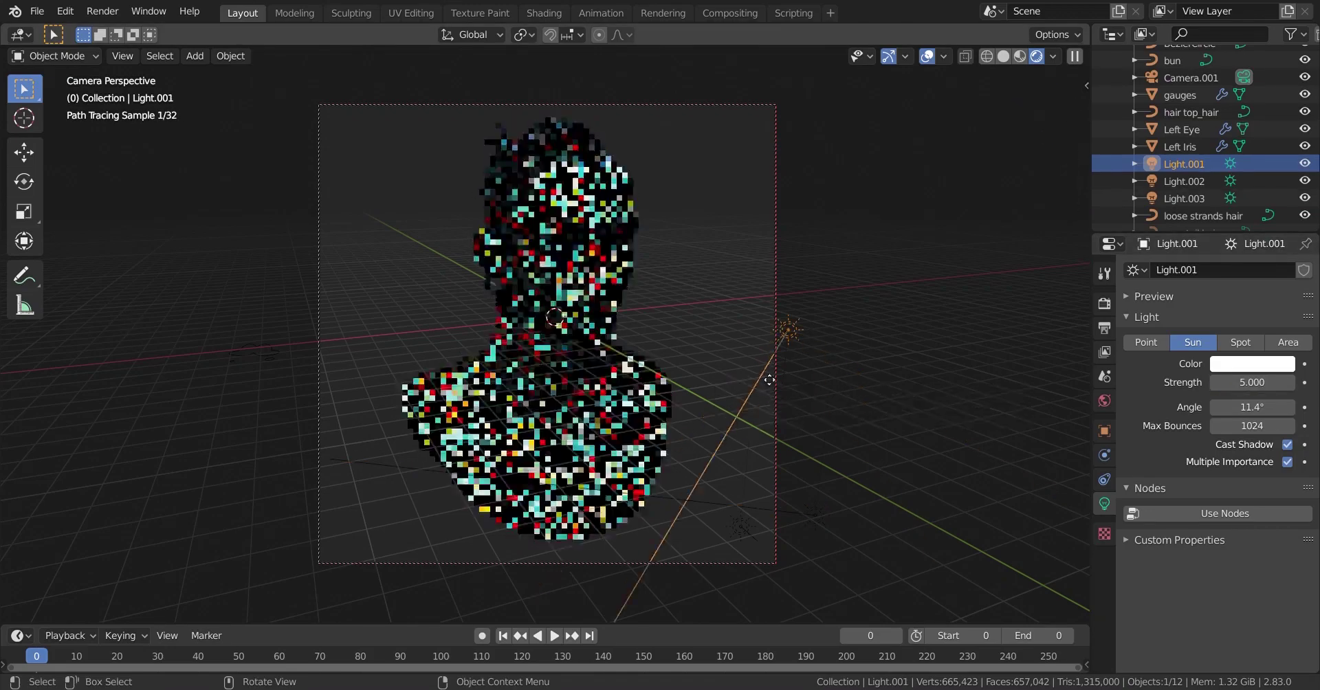
drag(769, 379, 789, 376)
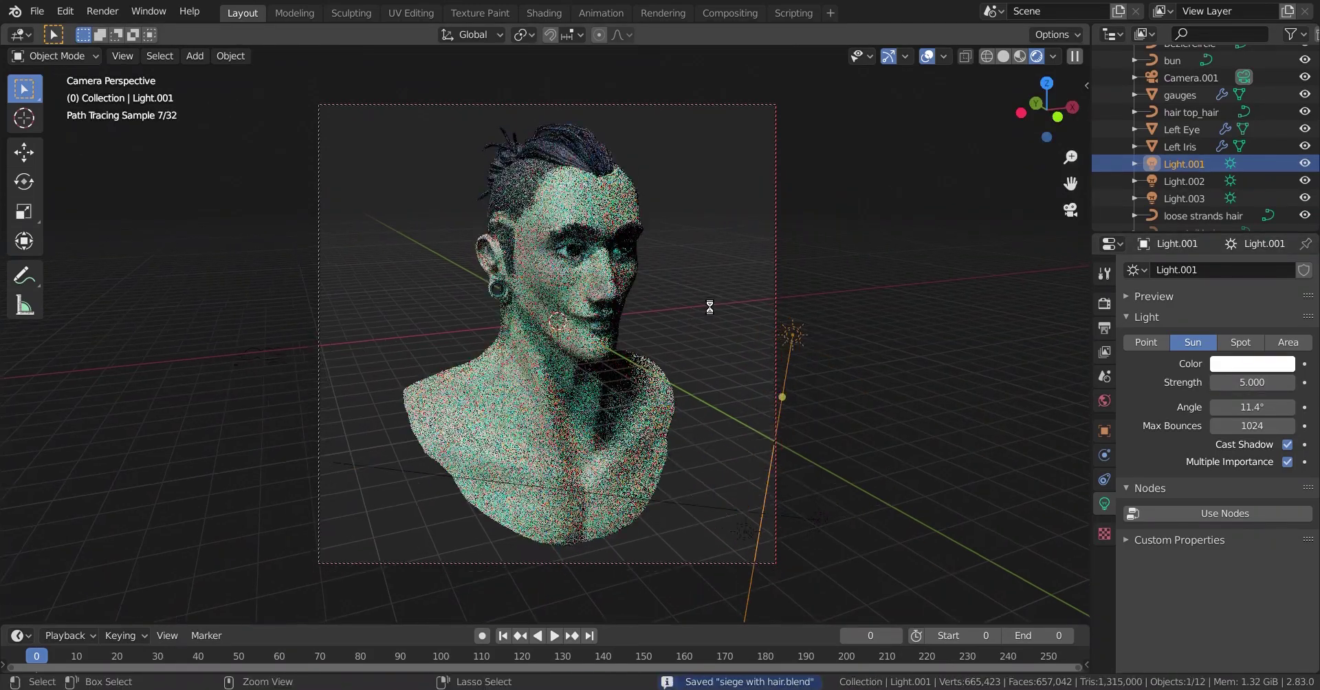